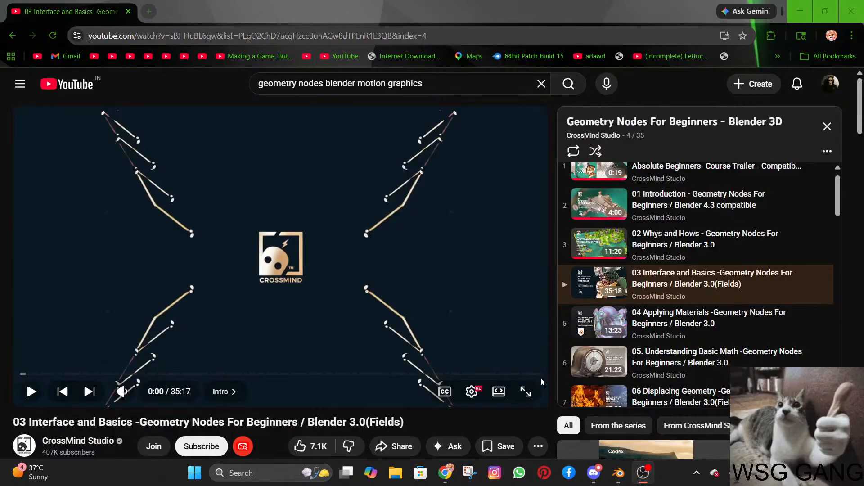
Play the YouTube tutorial "03 Interface and Basics -Geometry Nodes For Beginners / Blender 3.0(Fields)" in full screen.
{"action": "left_click_drag", "start_coordinate": [673, 1], "coordinate": [477, 1]}
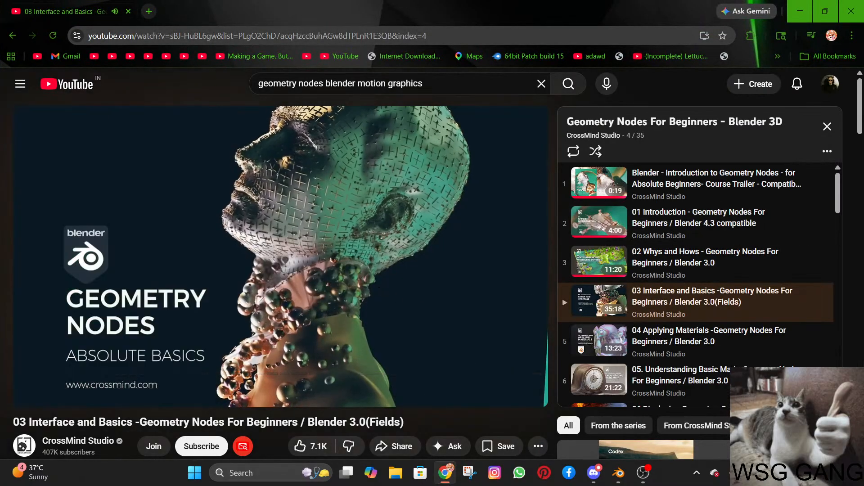
{"action": "left_click", "coordinate": [533, 399]}
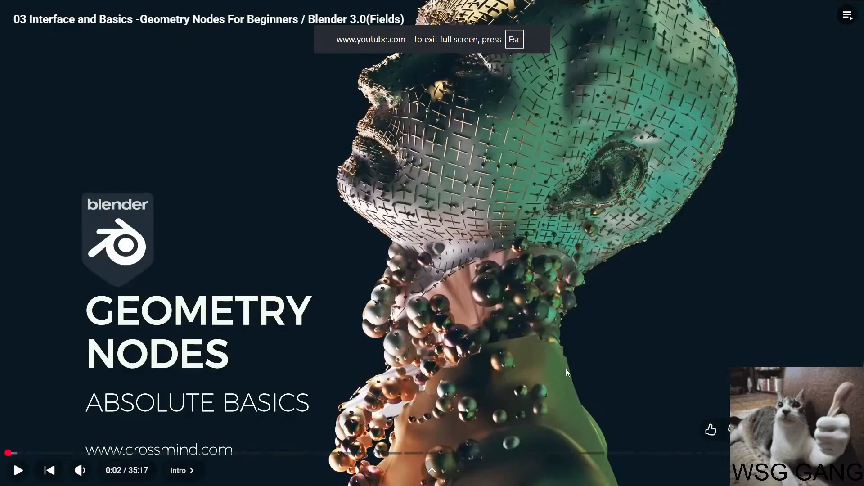
{"action": "left_click", "coordinate": [570, 293]}
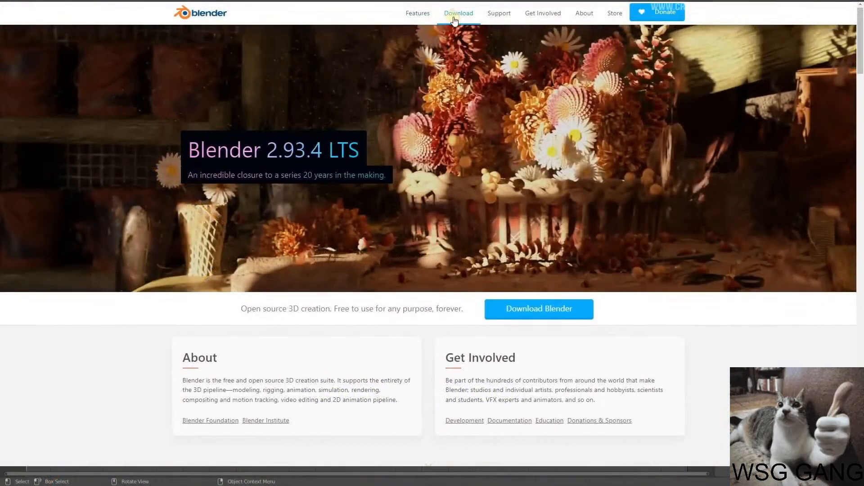
Skip the tutorial video ahead to the Geometry Node Editor chapter.
{"action": "left_click", "coordinate": [142, 307]}
{"action": "left_click", "coordinate": [142, 307]}
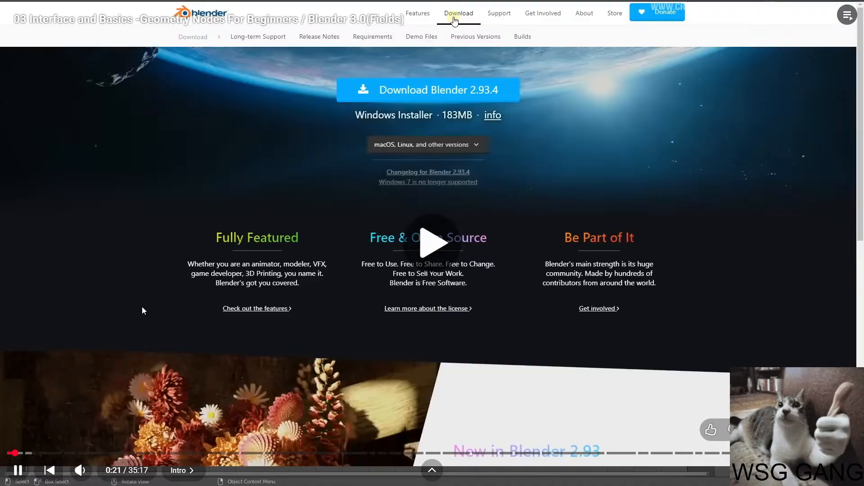
{"action": "key", "text": "l"}
{"action": "key", "text": "l"}
{"action": "key", "text": "l"}
{"action": "key", "text": "l"}
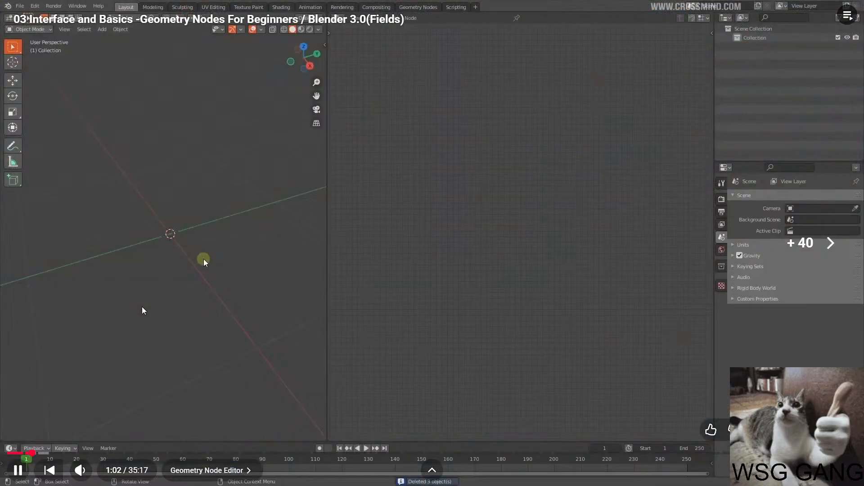
{"action": "key", "text": "j"}
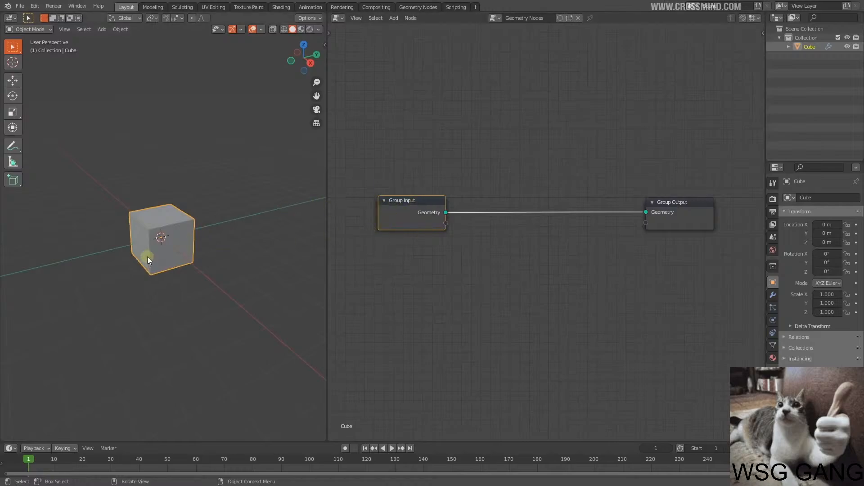
Watch the tutorial's explanation of how geometry flows from the Group Input node to the Group Output node.
{"action": "middle_click_drag", "start_coordinate": [492, 227], "coordinate": [480, 231]}
{"action": "left_click_drag", "start_coordinate": [486, 258], "coordinate": [484, 259]}
{"action": "left_click_drag", "start_coordinate": [516, 192], "coordinate": [519, 264]}
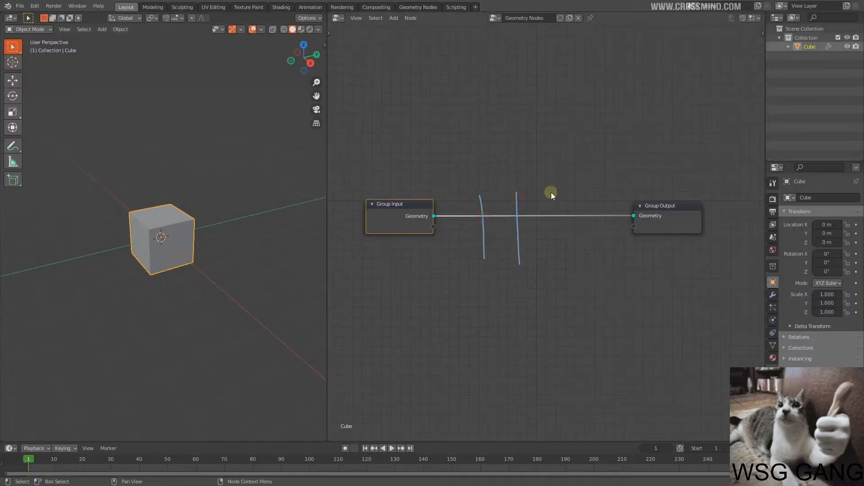
{"action": "left_click_drag", "start_coordinate": [550, 205], "coordinate": [552, 260]}
{"action": "left_click_drag", "start_coordinate": [587, 186], "coordinate": [588, 257]}
{"action": "left_click_drag", "start_coordinate": [470, 272], "coordinate": [579, 278]}
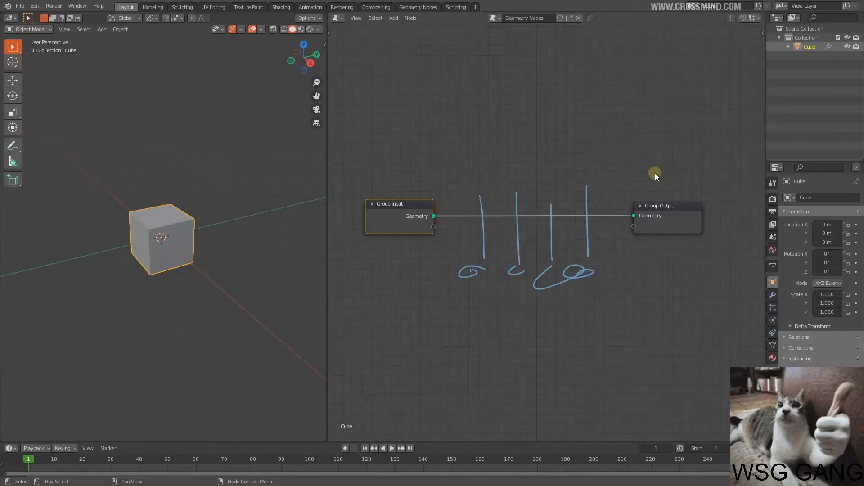
{"action": "left_click", "coordinate": [674, 215]}
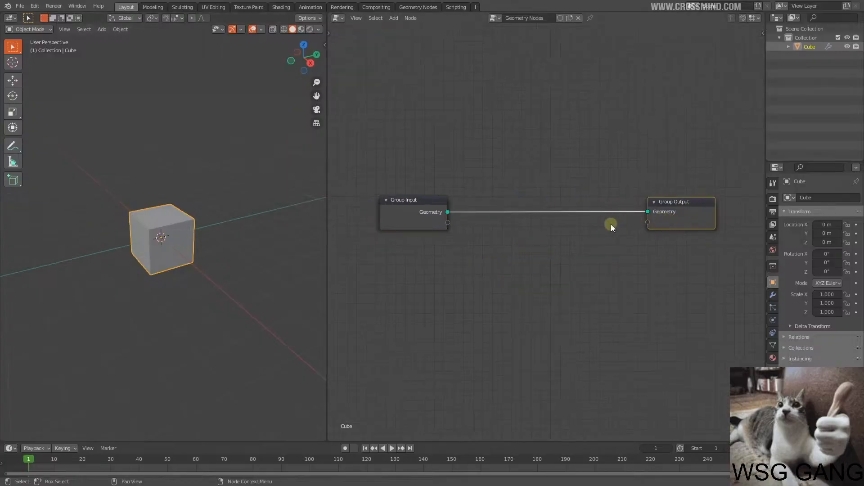
{"action": "middle_click_drag", "start_coordinate": [561, 234], "coordinate": [559, 231]}
{"action": "middle_click_drag", "start_coordinate": [667, 214], "coordinate": [670, 208]}
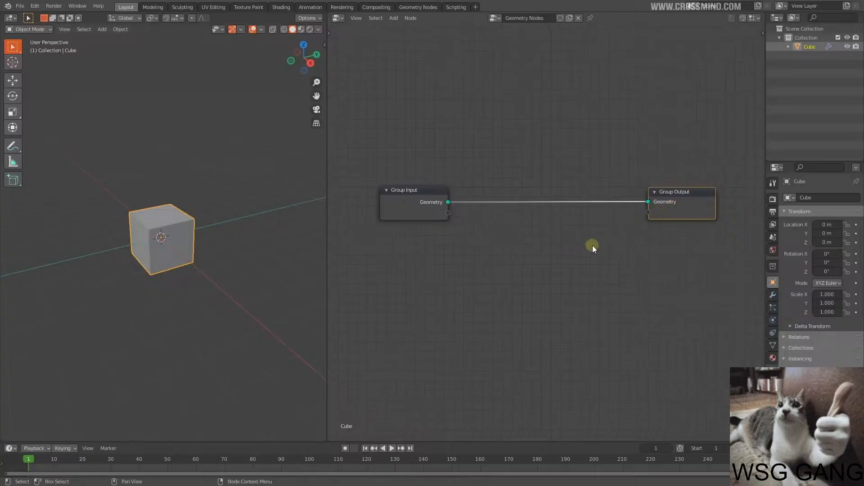
{"action": "middle_click_drag", "start_coordinate": [593, 244], "coordinate": [558, 260]}
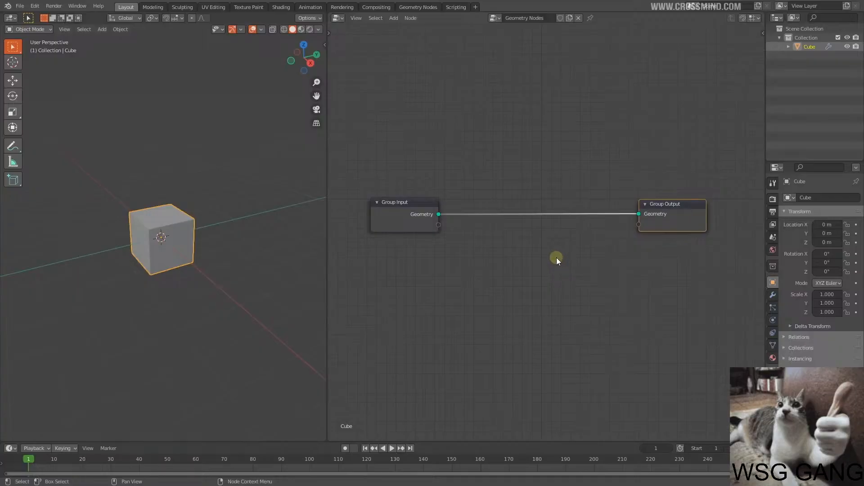
{"action": "middle_click_drag", "start_coordinate": [556, 258], "coordinate": [542, 256]}
Watch how the tutorial browses the node categories and adds a Transform node to the cube's node tree.
{"action": "key", "text": "shift+a"}
{"action": "mouse_move", "coordinate": [520, 248]}
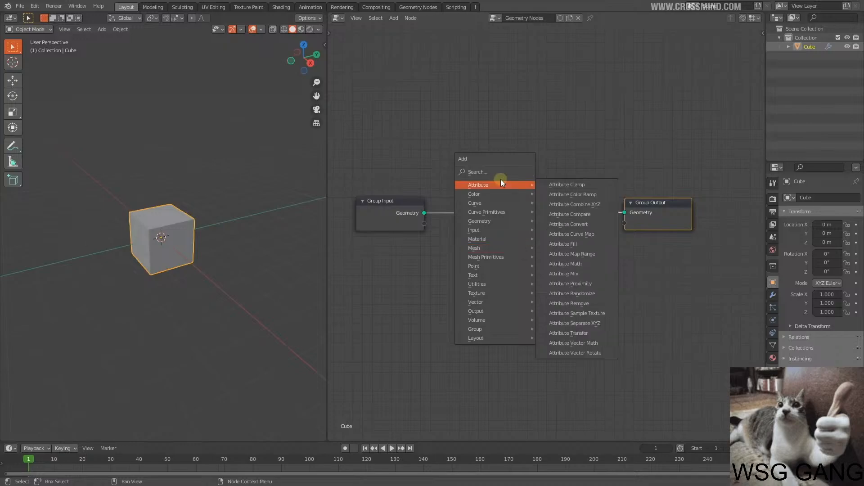
{"action": "left_click", "coordinate": [586, 145]}
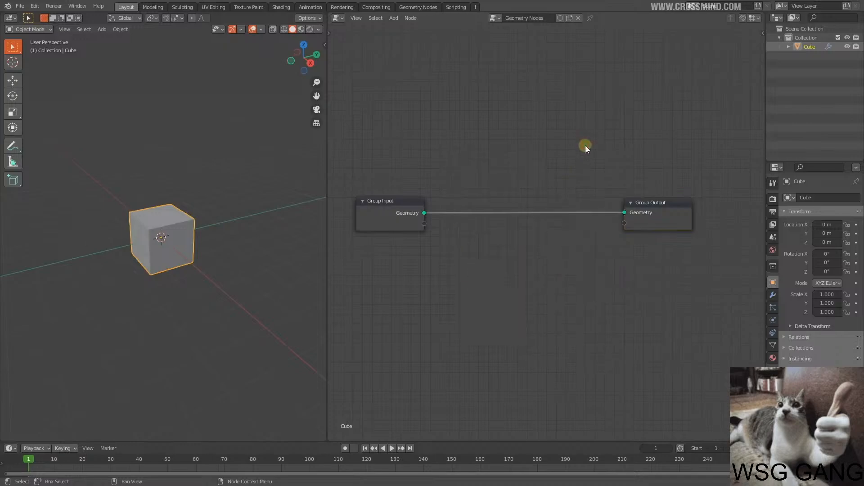
{"action": "key", "text": "shift+a"}
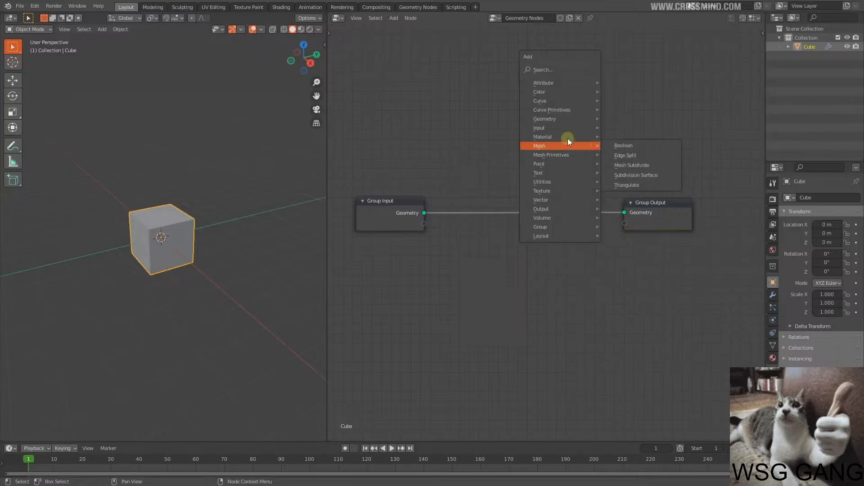
{"action": "mouse_move", "coordinate": [553, 77]}
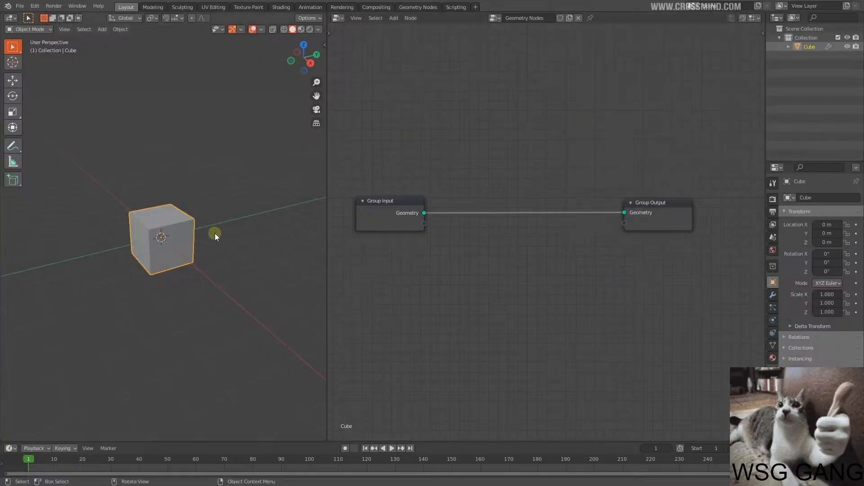
{"action": "key", "text": "shift+a"}
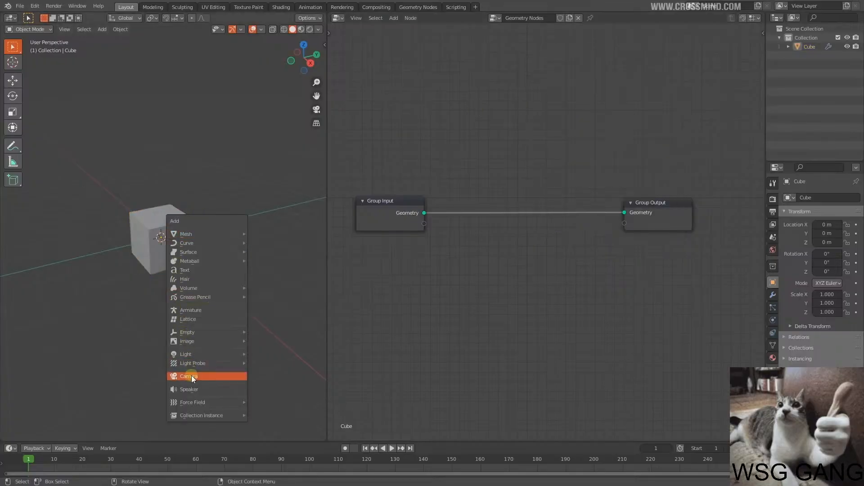
{"action": "left_click_drag", "start_coordinate": [363, 139], "coordinate": [720, 280]}
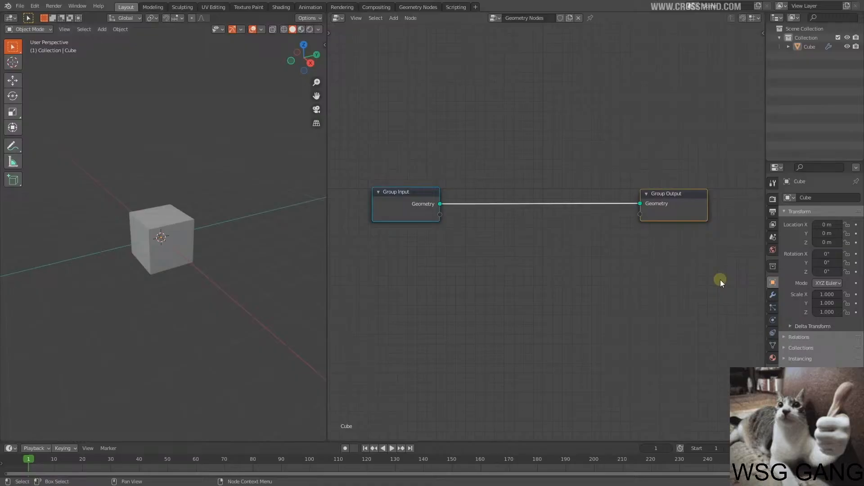
{"action": "left_click", "coordinate": [508, 141]}
{"action": "middle_click_drag", "start_coordinate": [510, 240], "coordinate": [514, 258]}
{"action": "key", "text": "shift+a"}
{"action": "mouse_move", "coordinate": [532, 254]}
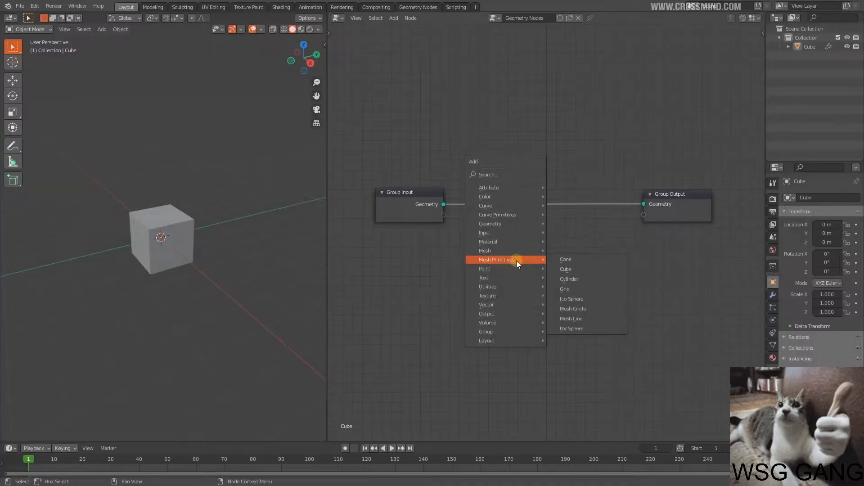
{"action": "mouse_move", "coordinate": [514, 225]}
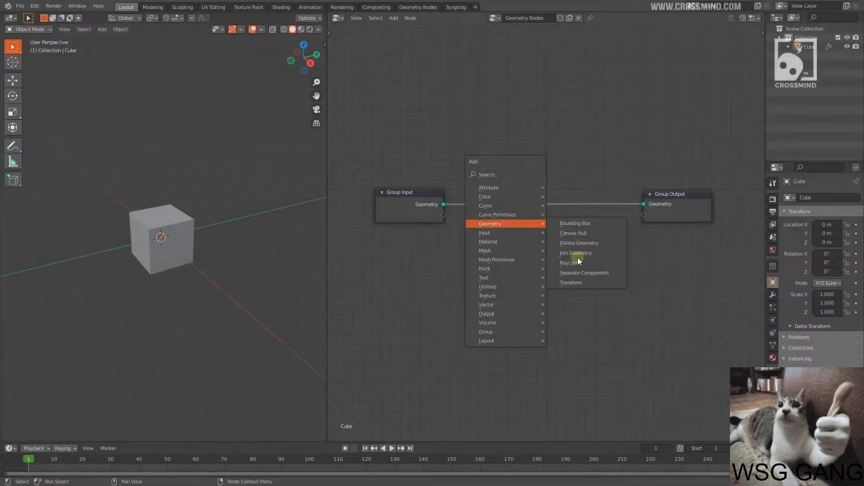
{"action": "left_click", "coordinate": [572, 283]}
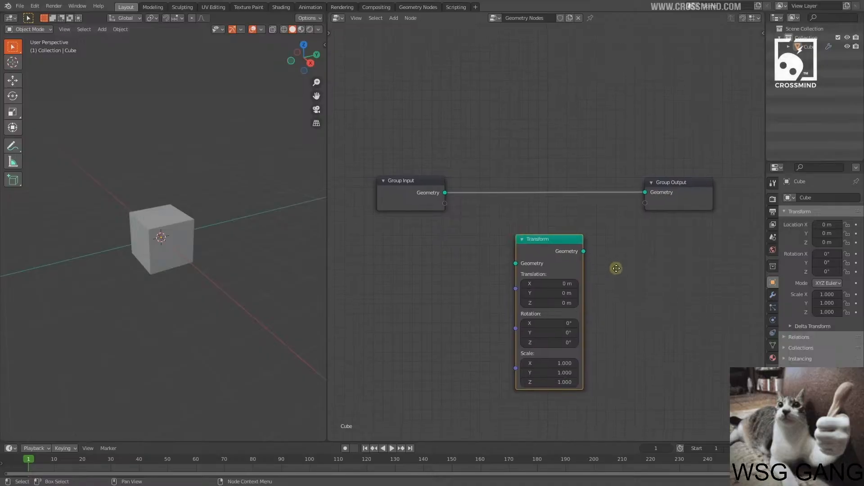
Pause the tutorial at the Transform Node chapter, leave full screen and move the browser window out of Blender's way.
{"action": "left_click", "coordinate": [594, 292]}
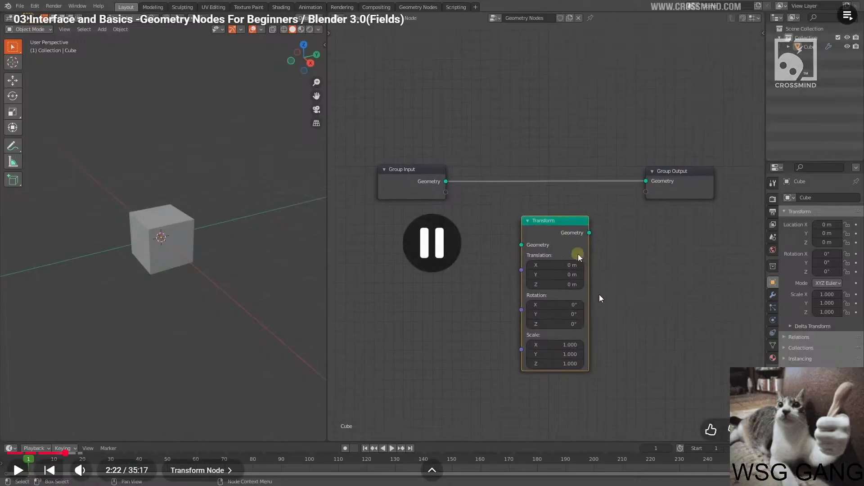
{"action": "key", "text": "space"}
{"action": "key", "text": "space"}
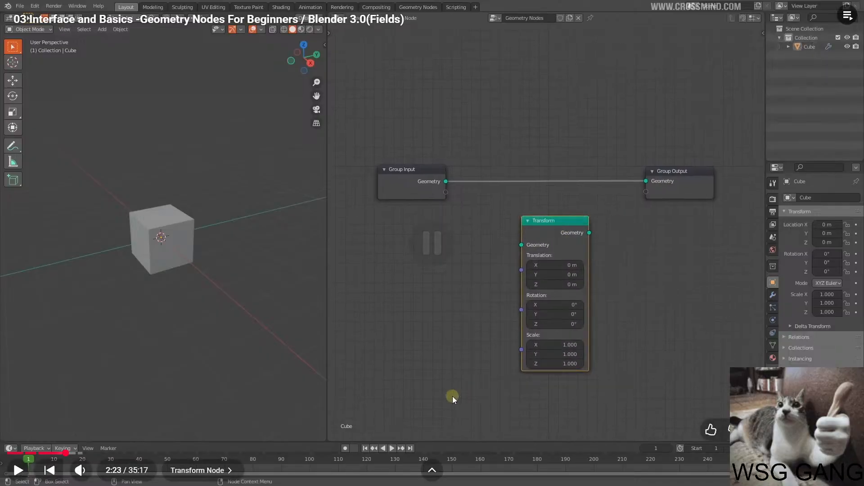
{"action": "key", "text": "Escape"}
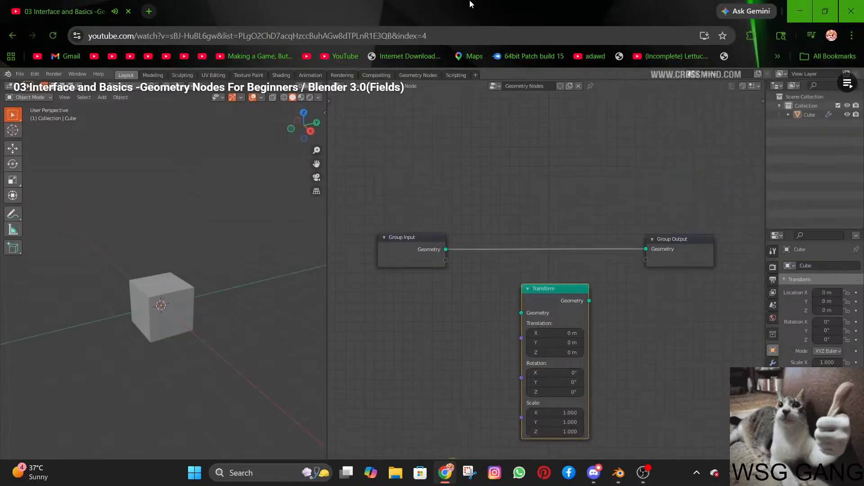
{"action": "left_click_drag", "start_coordinate": [470, 4], "coordinate": [863, 225]}
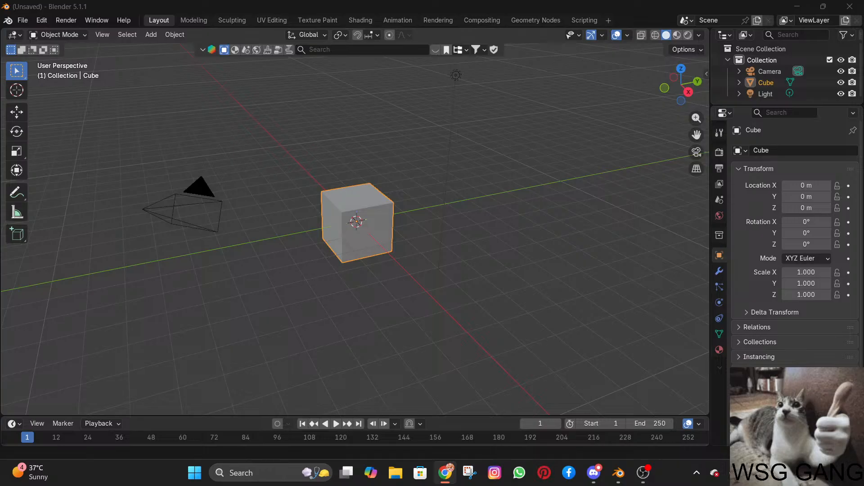
Switch to Blender and delete the default camera and light, keeping the cube.
{"action": "key", "text": "alt+Tab"}
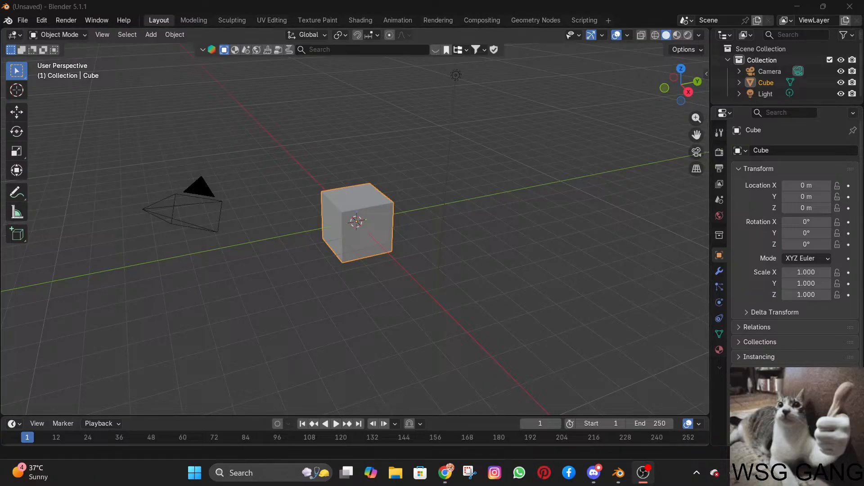
{"action": "key", "text": "alt+Tab"}
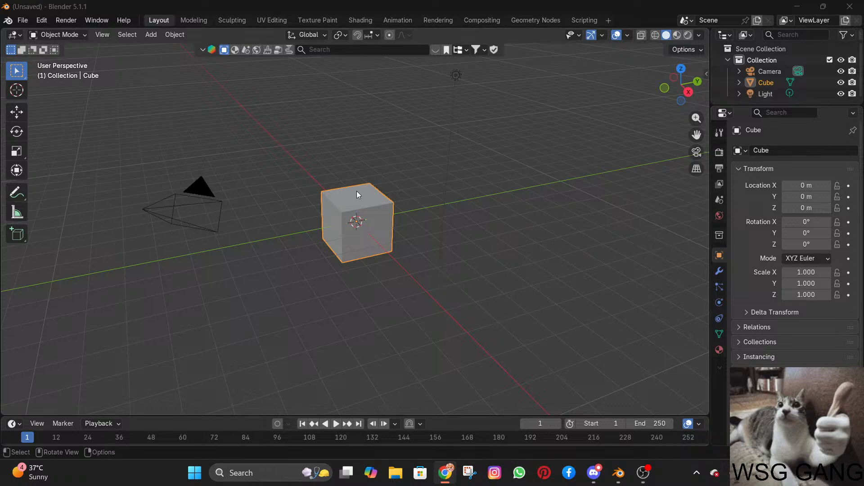
{"action": "scroll", "coordinate": [495, 194], "scroll_direction": "down", "scroll_amount": 2}
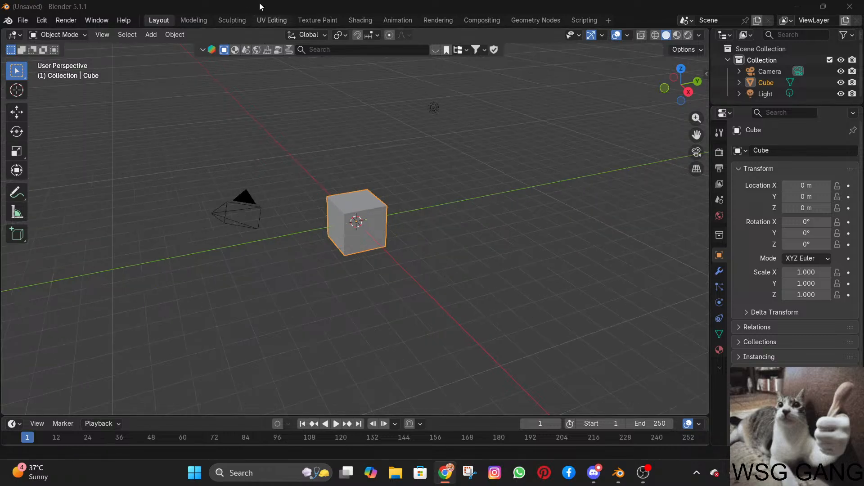
{"action": "left_click", "coordinate": [476, 164]}
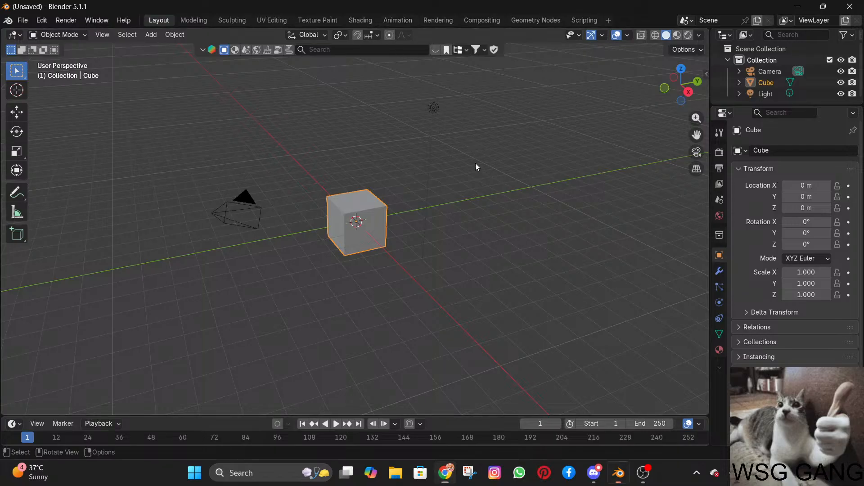
{"action": "left_click", "coordinate": [247, 223]}
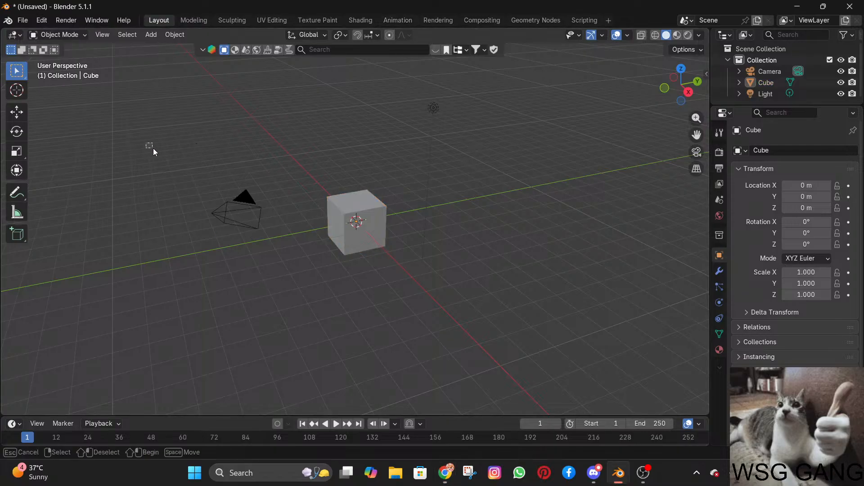
{"action": "left_click_drag", "start_coordinate": [153, 148], "coordinate": [294, 268]}
{"action": "left_click_drag", "start_coordinate": [402, 94], "coordinate": [480, 159], "text": "shift"}
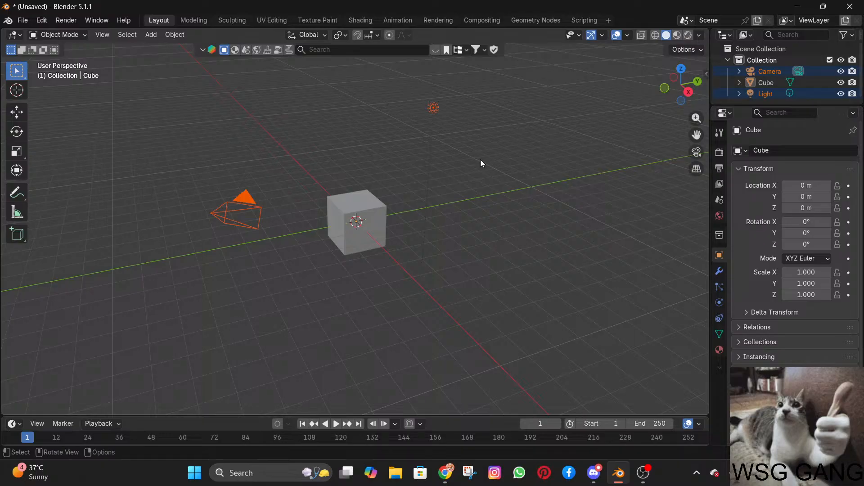
{"action": "key", "text": "Delete"}
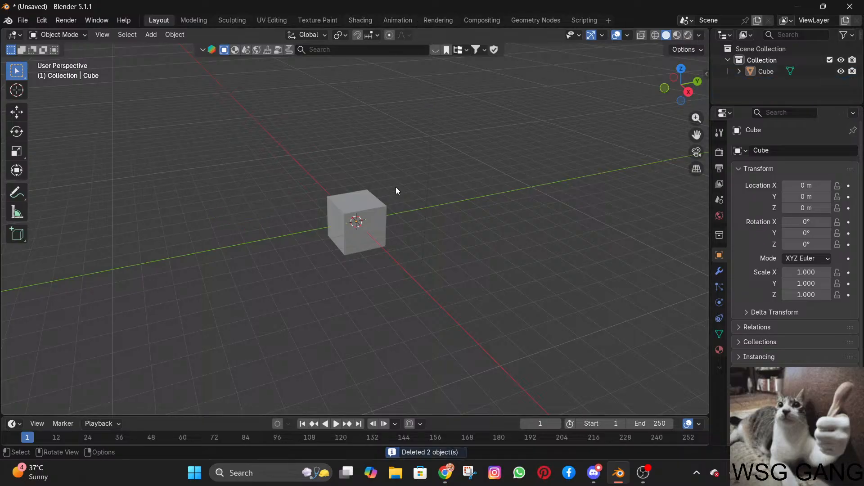
Create a new geometry node tree on the cube in the Geometry Nodes workspace.
{"action": "left_click", "coordinate": [355, 225]}
{"action": "left_click", "coordinate": [544, 20]}
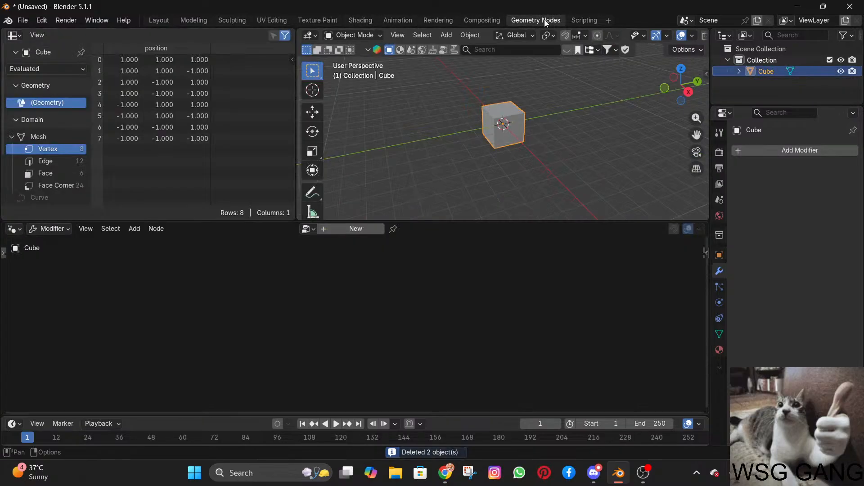
{"action": "left_click", "coordinate": [351, 230]}
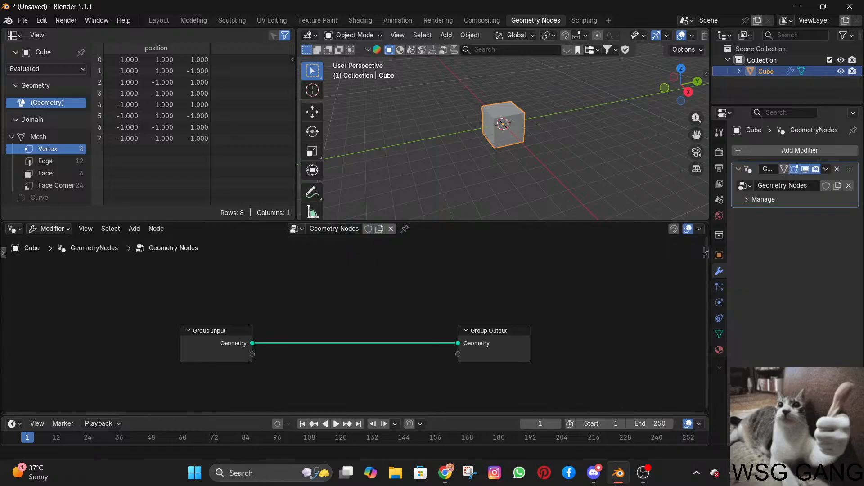
Add a Transform Geometry node to the cube's node tree, inserted on the link between Group Input and Group Output.
{"action": "key", "text": "alt+Tab"}
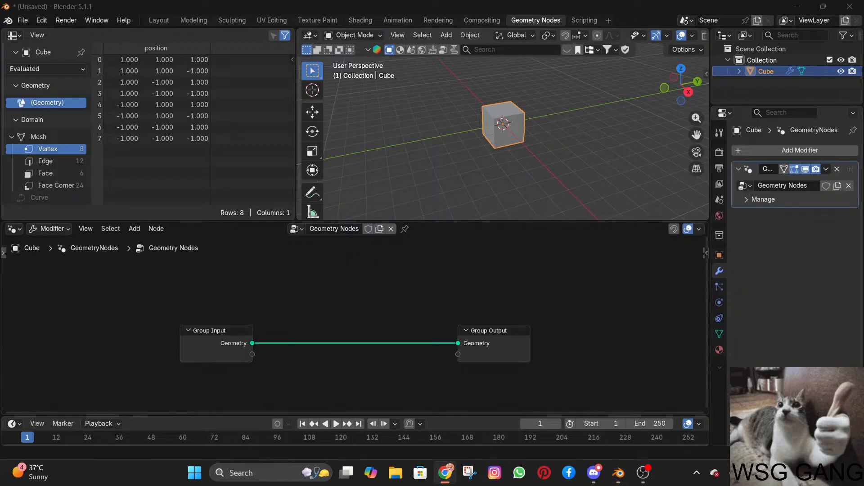
{"action": "left_click", "coordinate": [352, 381]}
{"action": "key", "text": "shift+a"}
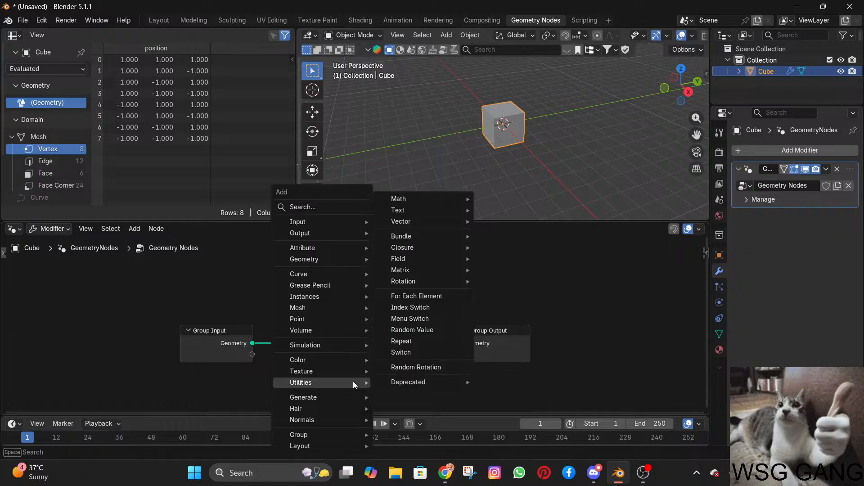
{"action": "type", "text": "transs"}
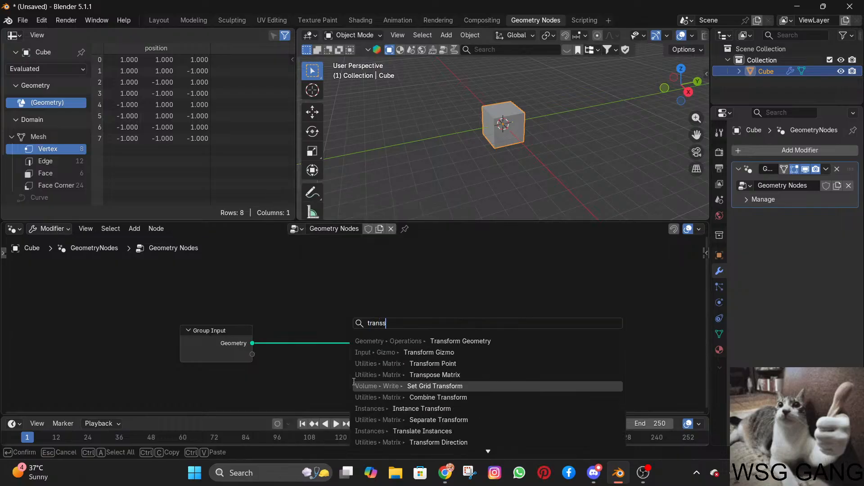
{"action": "key", "text": "BackSpace"}
{"action": "type", "text": "for"}
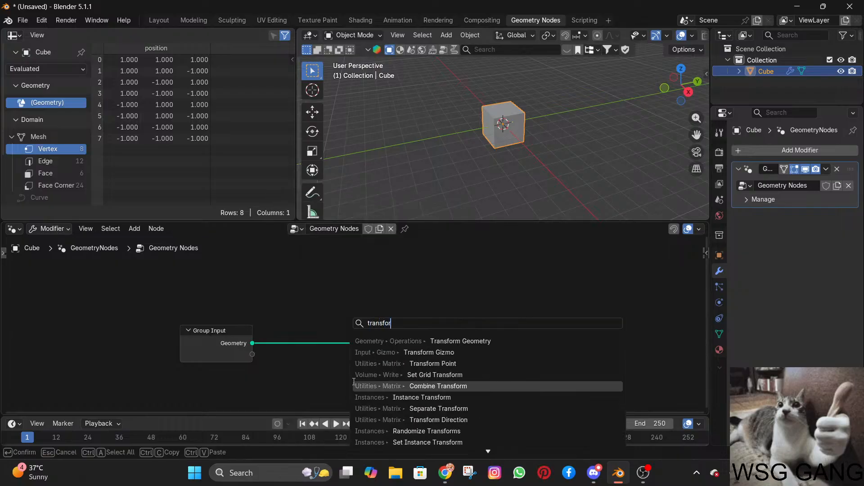
{"action": "type", "text": "m node"}
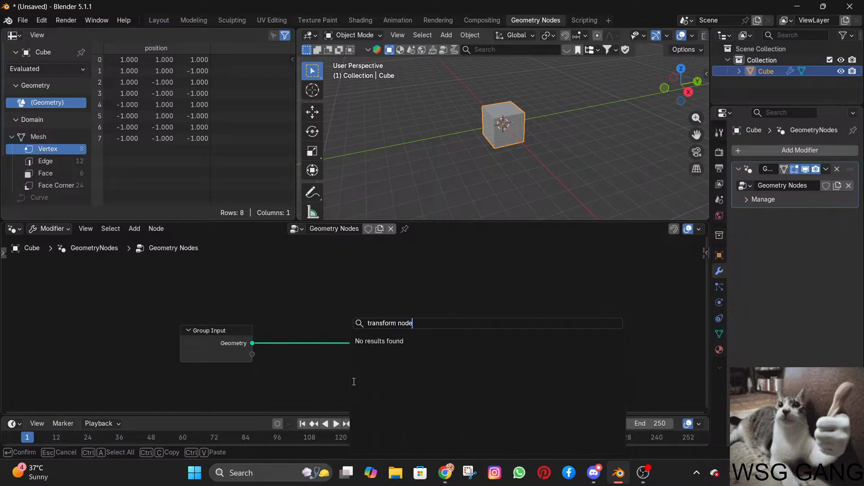
{"action": "key", "text": "BackSpace"}
{"action": "key", "text": "BackSpace"}
{"action": "key", "text": "BackSpace"}
{"action": "key", "text": "BackSpace"}
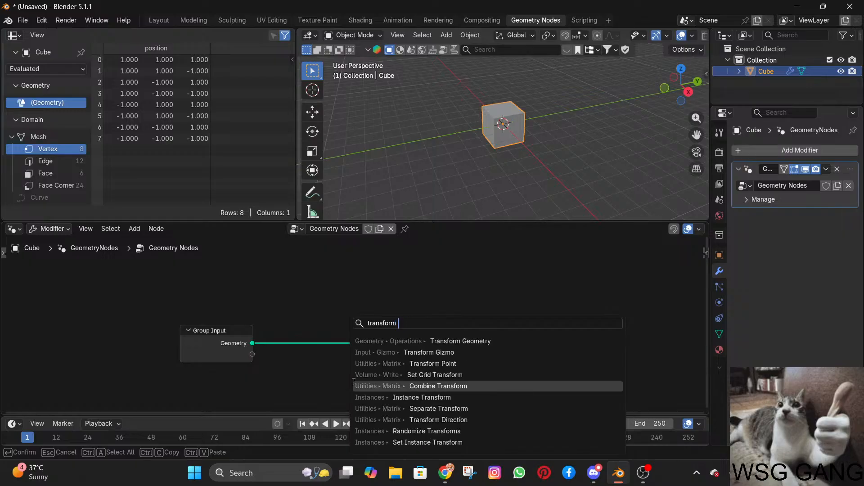
{"action": "key", "text": "BackSpace"}
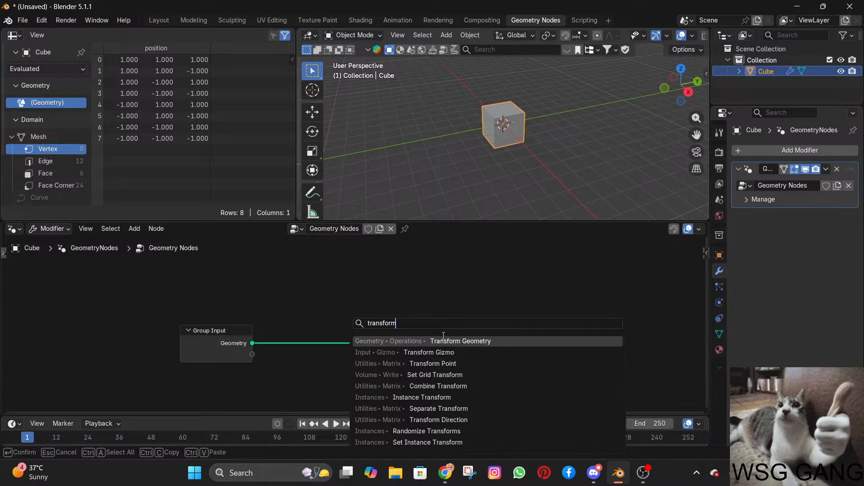
{"action": "left_click", "coordinate": [427, 341]}
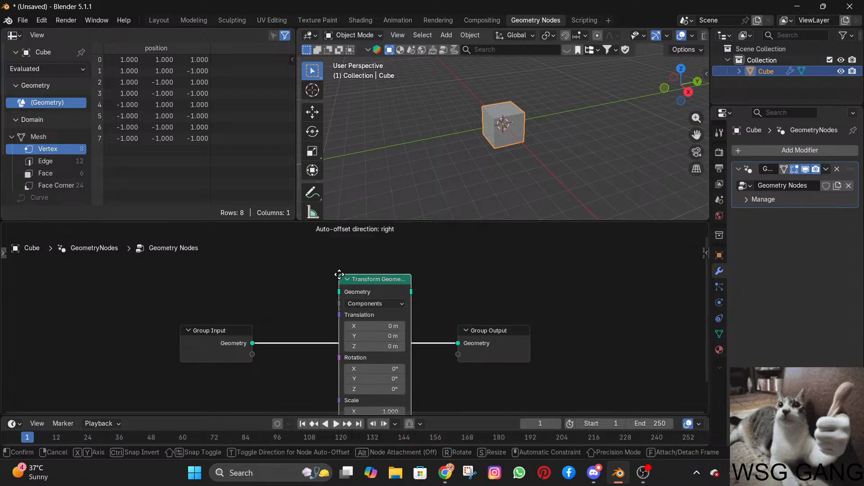
{"action": "left_click", "coordinate": [340, 274]}
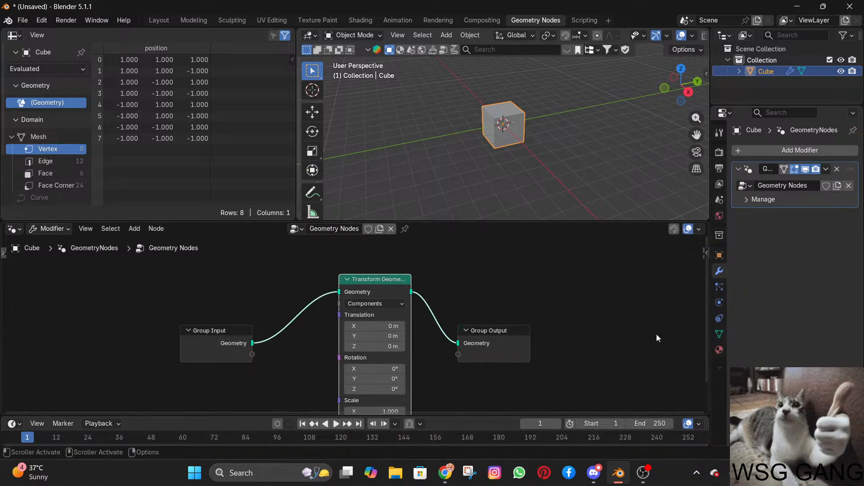
Try the Matrix mode on the Transform Geometry node and return it to Components.
{"action": "scroll", "coordinate": [575, 361], "scroll_direction": "down", "scroll_amount": 2}
{"action": "middle_click_drag", "start_coordinate": [575, 361], "coordinate": [600, 322]}
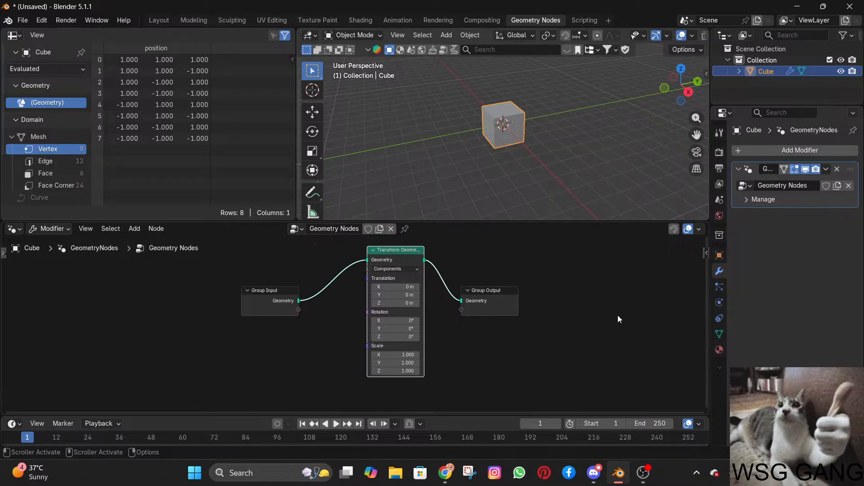
{"action": "scroll", "coordinate": [461, 279], "scroll_direction": "up", "scroll_amount": 5}
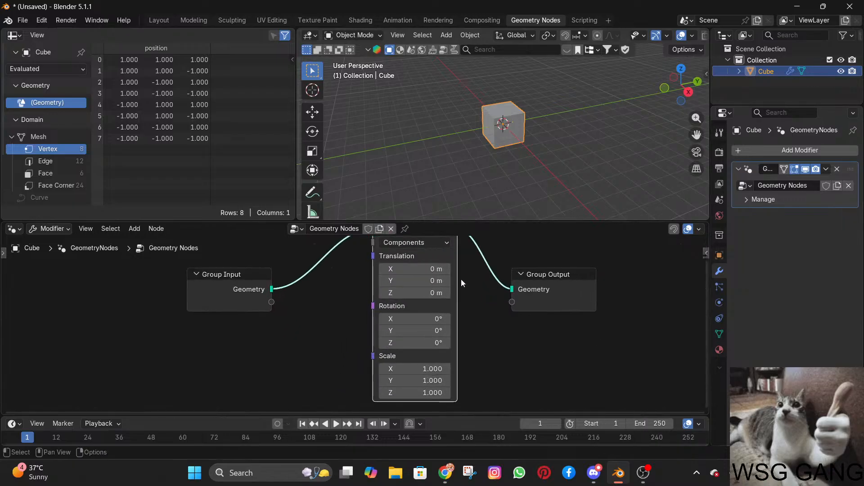
{"action": "left_click", "coordinate": [428, 298]}
{"action": "left_click", "coordinate": [428, 301]}
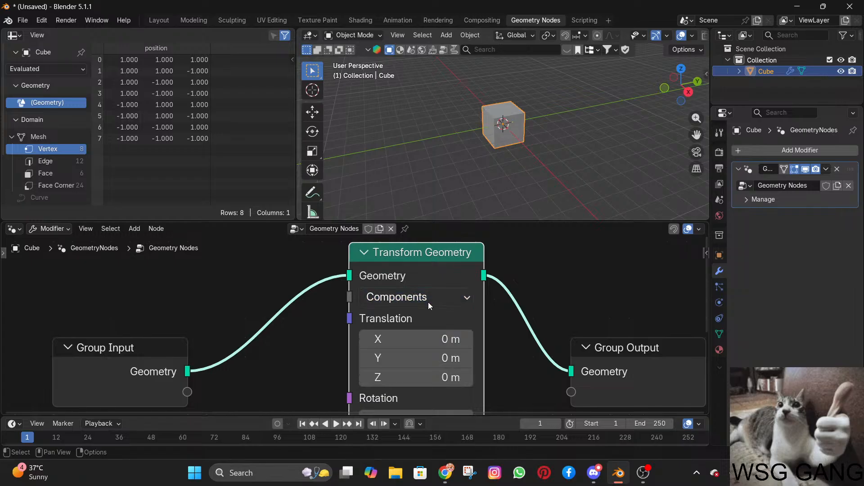
{"action": "scroll", "coordinate": [468, 346], "scroll_direction": "down", "scroll_amount": 3}
{"action": "scroll", "coordinate": [473, 357], "scroll_direction": "down", "scroll_amount": 2}
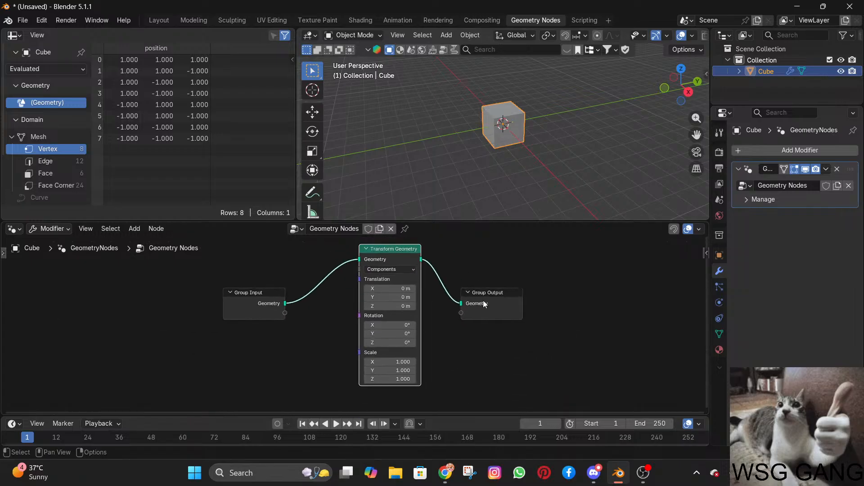
{"action": "left_click", "coordinate": [386, 272]}
{"action": "left_click", "coordinate": [381, 300]}
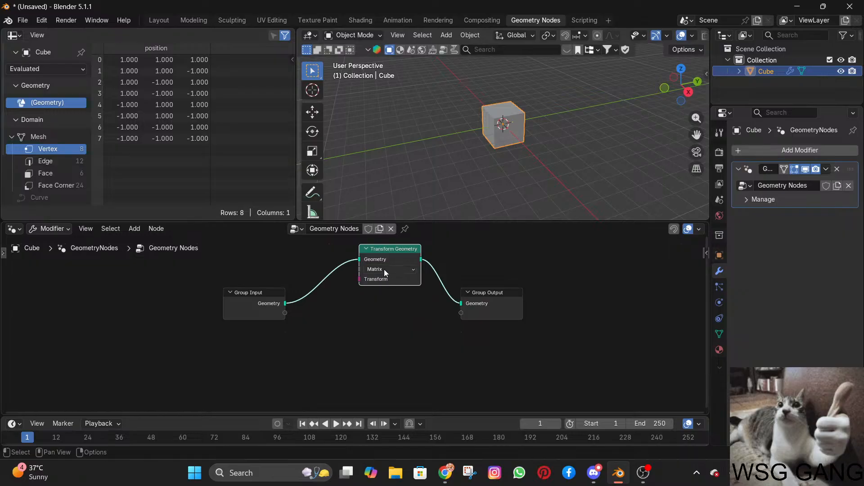
{"action": "left_click", "coordinate": [382, 269]}
{"action": "left_click", "coordinate": [380, 291]}
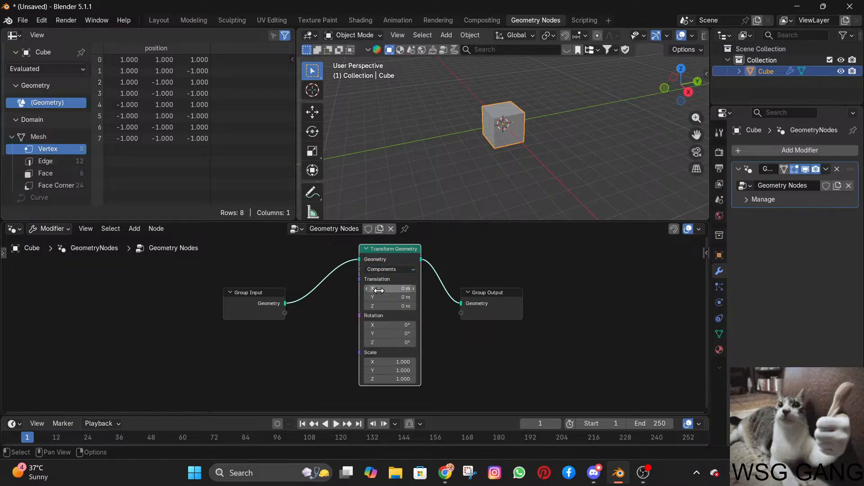
Enlarge the 3D viewport downward and frame the cube up close from a different angle.
{"action": "key", "text": "alt+Tab"}
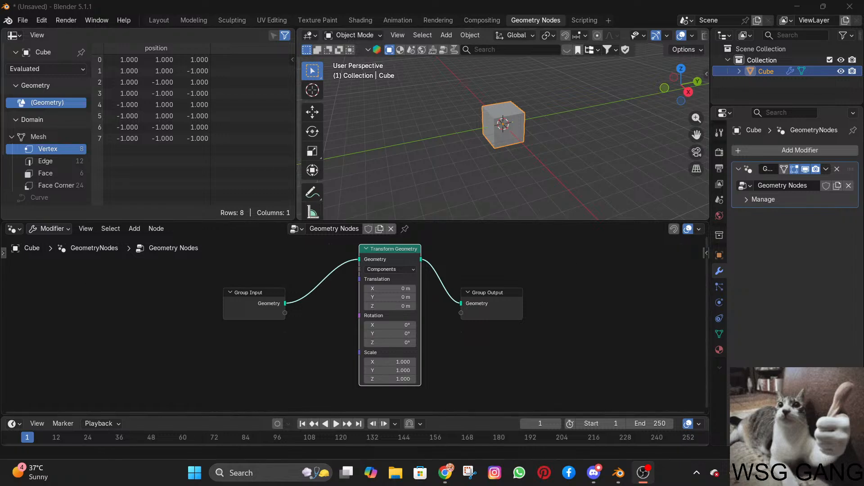
{"action": "key", "text": "alt+Tab"}
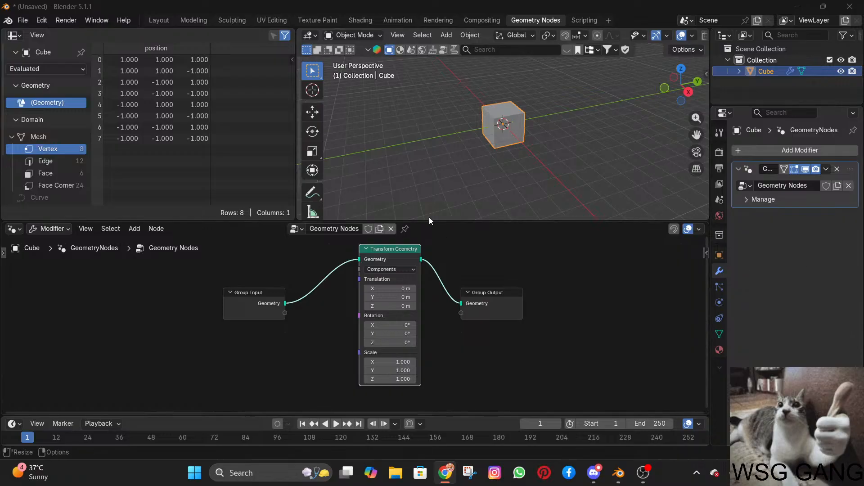
{"action": "scroll", "coordinate": [471, 107], "scroll_direction": "down", "scroll_amount": 3}
{"action": "left_click_drag", "start_coordinate": [459, 223], "coordinate": [458, 247]}
{"action": "scroll", "coordinate": [518, 167], "scroll_direction": "up", "scroll_amount": 3}
{"action": "middle_click_drag", "start_coordinate": [518, 166], "coordinate": [595, 155]}
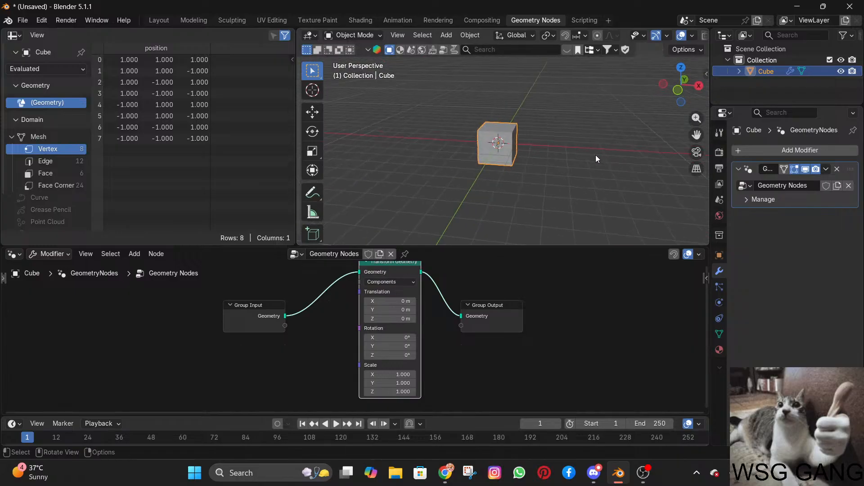
{"action": "scroll", "coordinate": [589, 156], "scroll_direction": "up", "scroll_amount": 4}
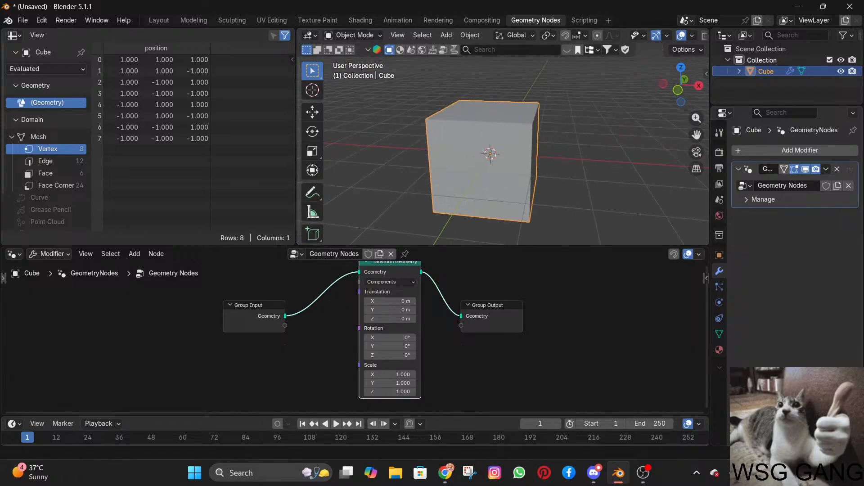
Try shifting the cube with the Transform Geometry node's Translation X value and undo it.
{"action": "left_click_drag", "start_coordinate": [391, 301], "coordinate": [518, 319]}
{"action": "key", "text": "ctrl+z"}
{"action": "key", "text": "Escape"}
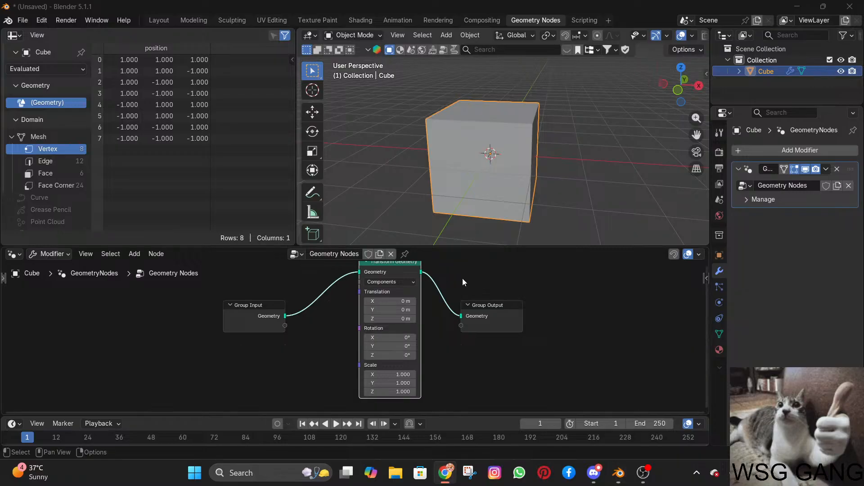
Try pulling a link from the Group Input node's Geometry output into empty space and cancel the node search.
{"action": "scroll", "coordinate": [459, 279], "scroll_direction": "down", "scroll_amount": 2}
{"action": "middle_click_drag", "start_coordinate": [433, 301], "coordinate": [393, 314]}
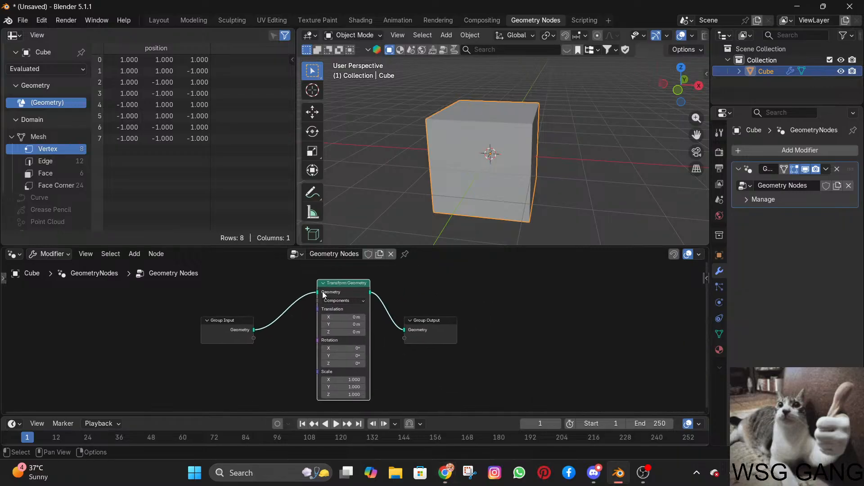
{"action": "scroll", "coordinate": [225, 322], "scroll_direction": "up", "scroll_amount": 2}
{"action": "mouse_move", "coordinate": [196, 323]}
{"action": "left_mouse_down"}
{"action": "mouse_move", "coordinate": [177, 323]}
{"action": "mouse_move", "coordinate": [226, 320]}
{"action": "mouse_move", "coordinate": [213, 322]}
{"action": "left_mouse_up"}
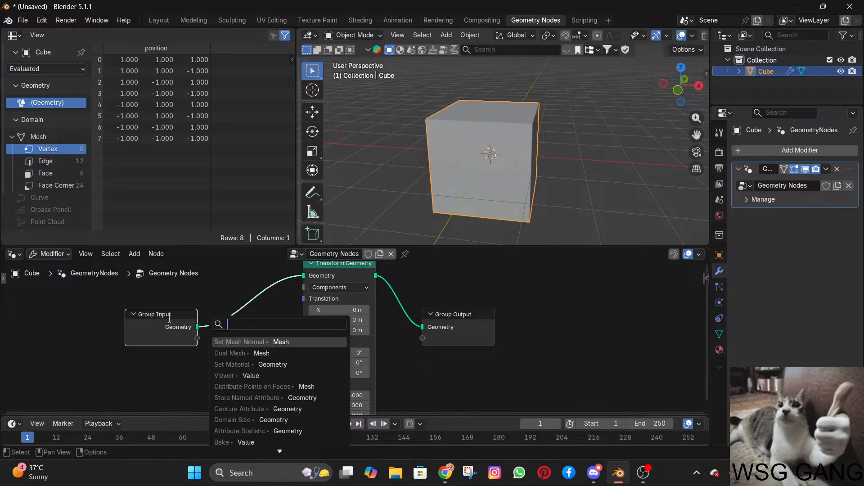
{"action": "left_click", "coordinate": [247, 306]}
{"action": "middle_click_drag", "start_coordinate": [286, 306], "coordinate": [289, 335]}
{"action": "scroll", "coordinate": [346, 340], "scroll_direction": "down", "scroll_amount": 3}
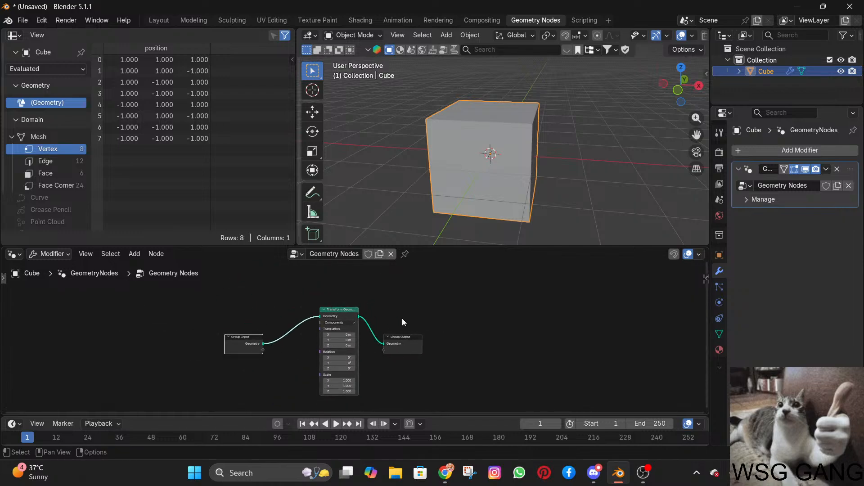
Experiment with the Translation values of the Transform Geometry node and undo the changes.
{"action": "scroll", "coordinate": [333, 351], "scroll_direction": "up", "scroll_amount": 4}
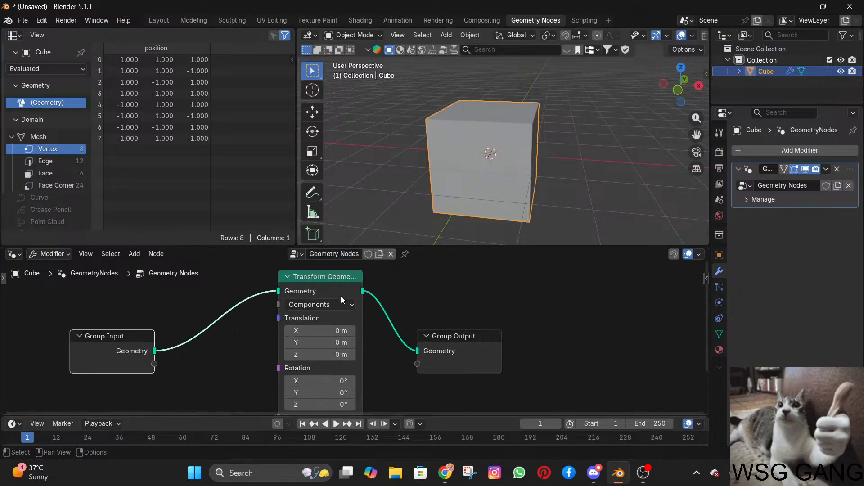
{"action": "left_click_drag", "start_coordinate": [326, 330], "coordinate": [345, 344]}
{"action": "key", "text": "ctrl+z"}
{"action": "key", "text": "ctrl+z"}
Experiment with the X and Y Rotation values of the Transform Geometry node and undo the changes.
{"action": "key", "text": "ctrl+z"}
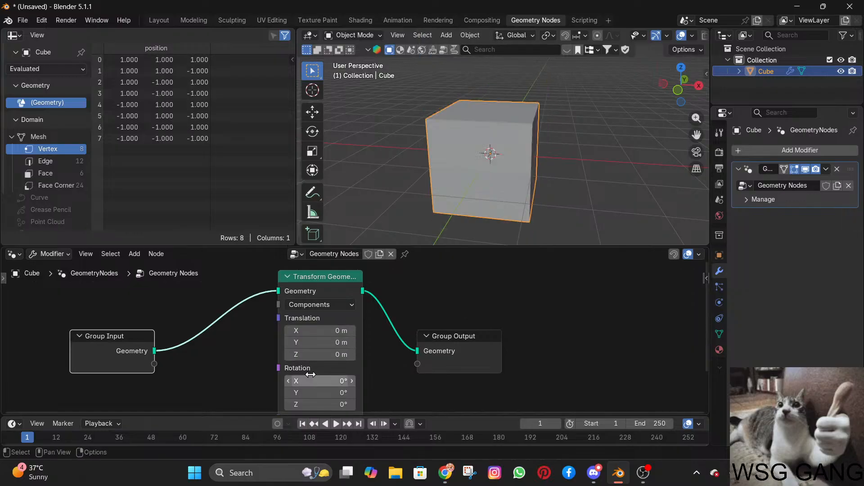
{"action": "mouse_move", "coordinate": [311, 381]}
{"action": "left_mouse_down"}
{"action": "mouse_move", "coordinate": [337, 381]}
{"action": "mouse_move", "coordinate": [308, 392]}
{"action": "left_mouse_up"}
{"action": "key", "text": "ctrl+z"}
{"action": "key", "text": "ctrl+z"}
{"action": "left_click", "coordinate": [302, 392]}
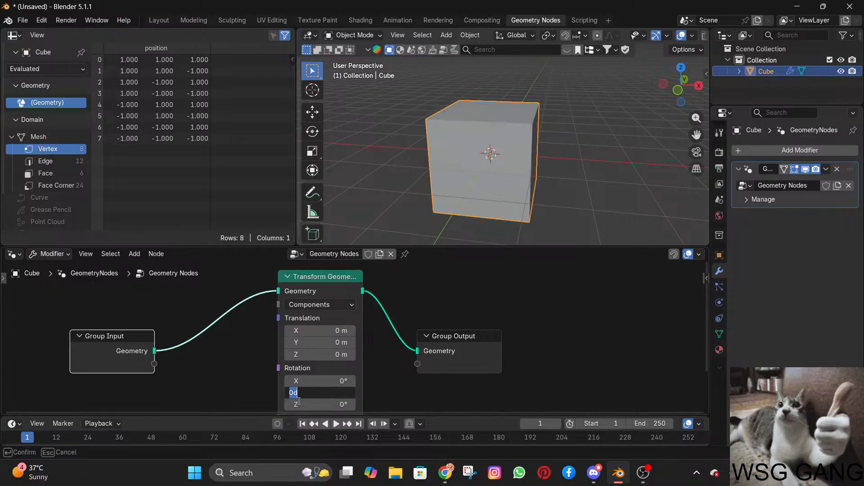
{"action": "left_click", "coordinate": [262, 390]}
Experiment with the Z Rotation and X Scale values of the Transform Geometry node and undo the changes.
{"action": "middle_click_drag", "start_coordinate": [255, 377], "coordinate": [268, 319]}
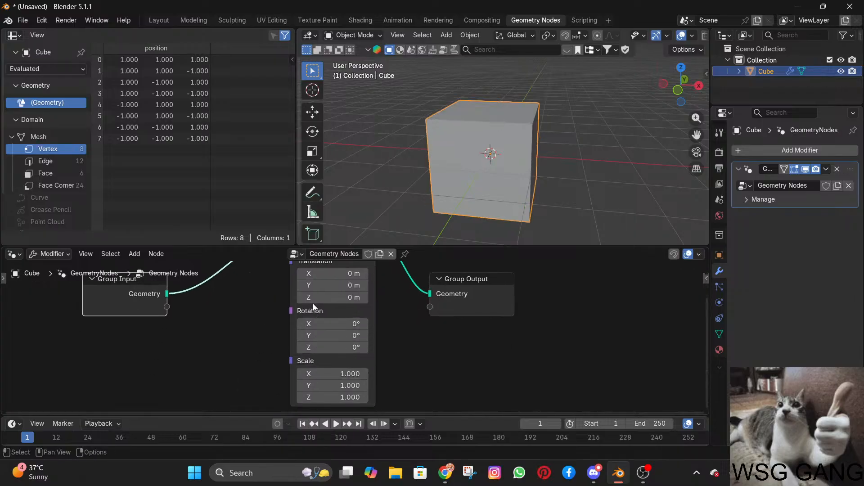
{"action": "left_click_drag", "start_coordinate": [313, 304], "coordinate": [323, 304]}
{"action": "left_click_drag", "start_coordinate": [329, 348], "coordinate": [312, 373]}
{"action": "key", "text": "ctrl+z"}
{"action": "key", "text": "ctrl+z"}
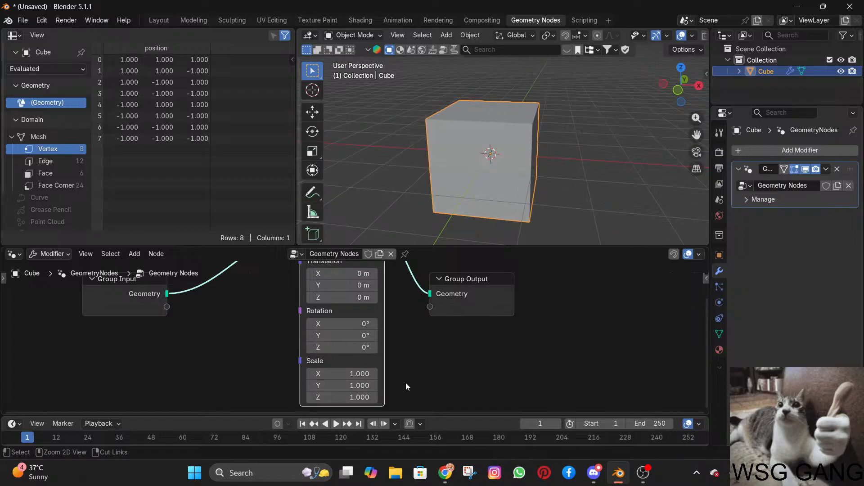
Dock the node editor in place of the spreadsheet, side by side with a taller 3D viewport above a collapsed timeline.
{"action": "key", "text": "alt+Tab"}
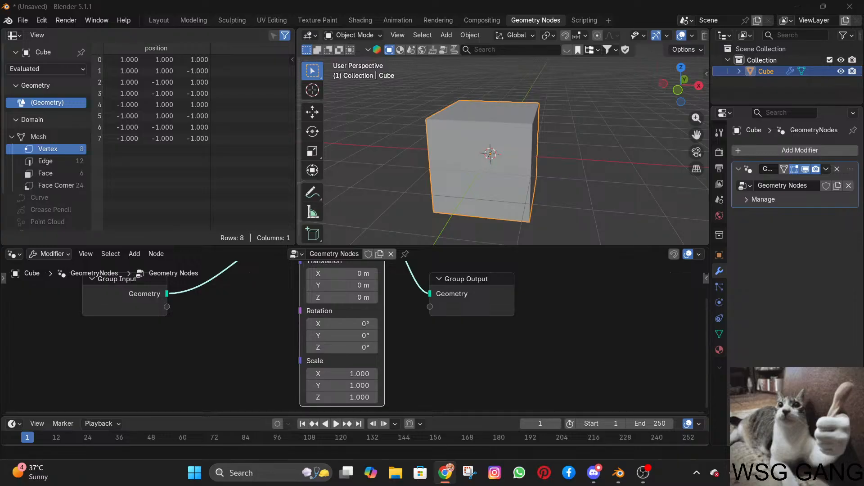
{"action": "scroll", "coordinate": [367, 309], "scroll_direction": "down", "scroll_amount": 3}
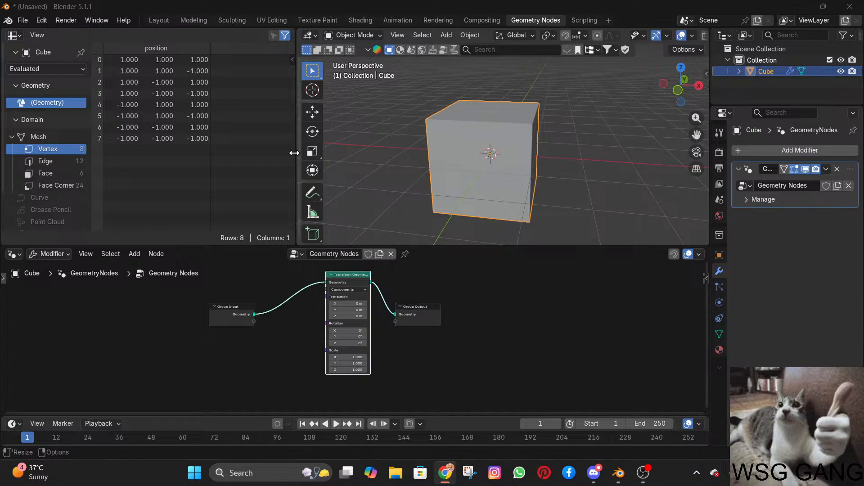
{"action": "left_click_drag", "start_coordinate": [294, 153], "coordinate": [155, 164]}
{"action": "left_click_drag", "start_coordinate": [226, 248], "coordinate": [231, 234]}
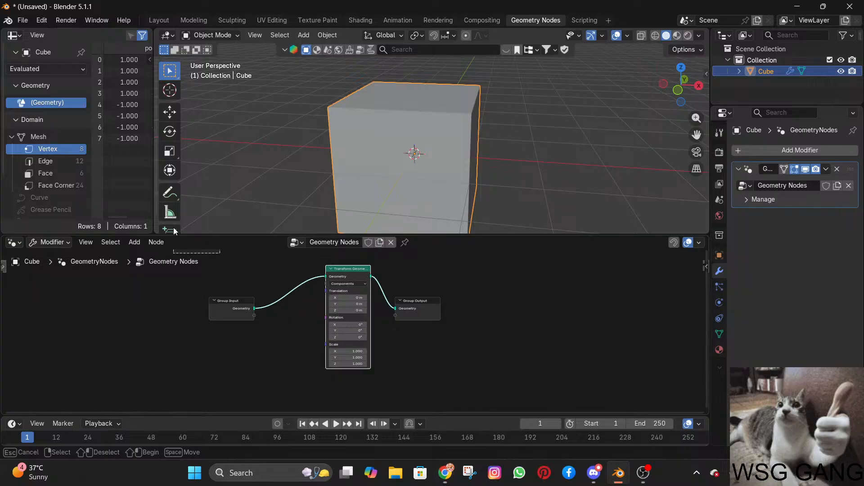
{"action": "left_click", "coordinate": [30, 242]}
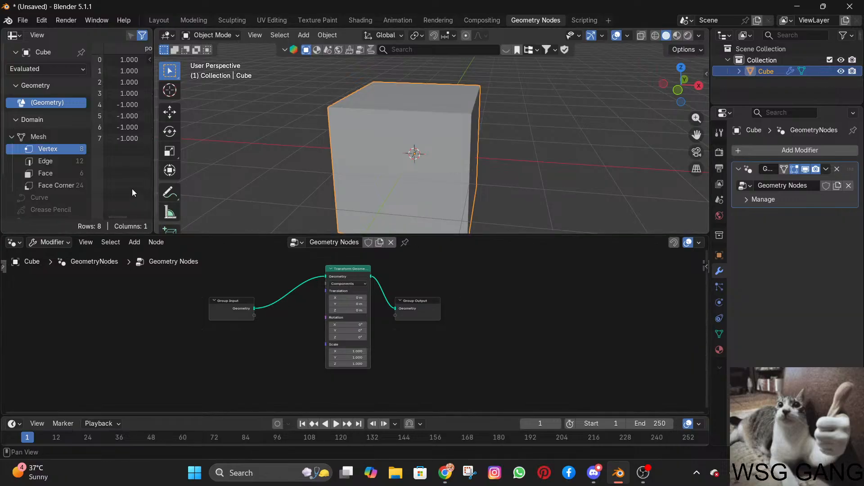
{"action": "left_click_drag", "start_coordinate": [5, 240], "coordinate": [66, 141]}
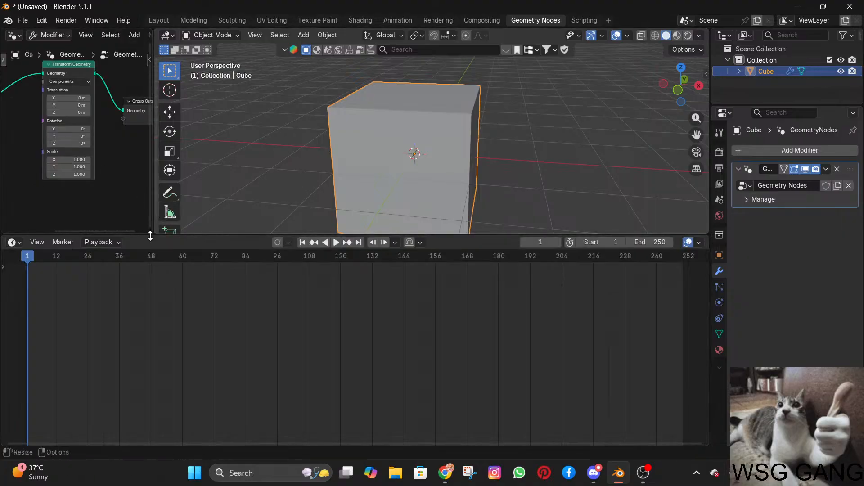
{"action": "left_click_drag", "start_coordinate": [164, 235], "coordinate": [159, 428]}
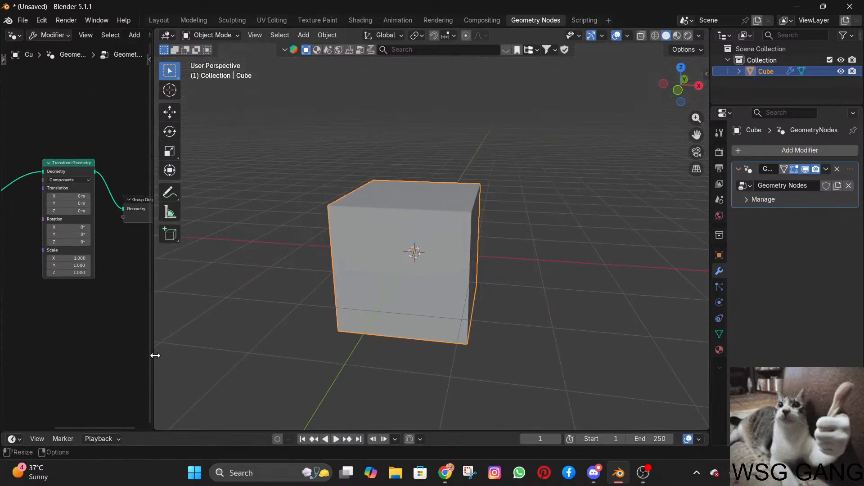
{"action": "left_click_drag", "start_coordinate": [153, 361], "coordinate": [340, 345]}
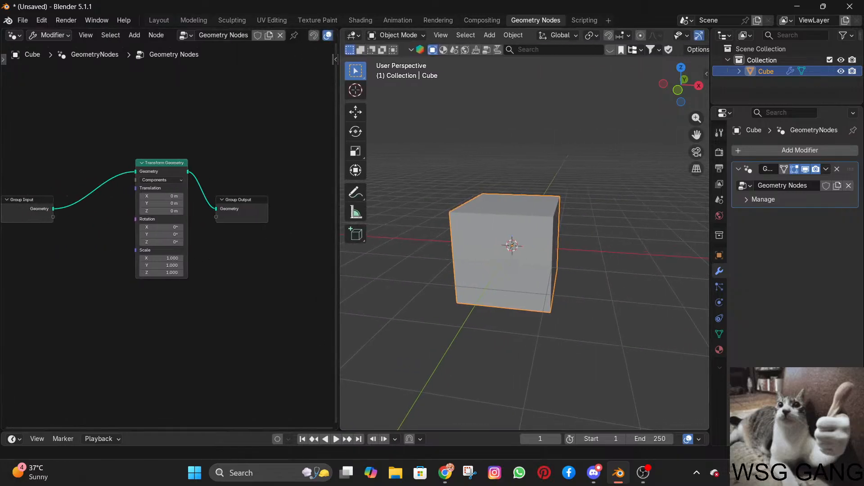
Enlarge the timeline area beneath the node editor and 3D viewport so its frames are visible.
{"action": "key", "text": "alt+Tab"}
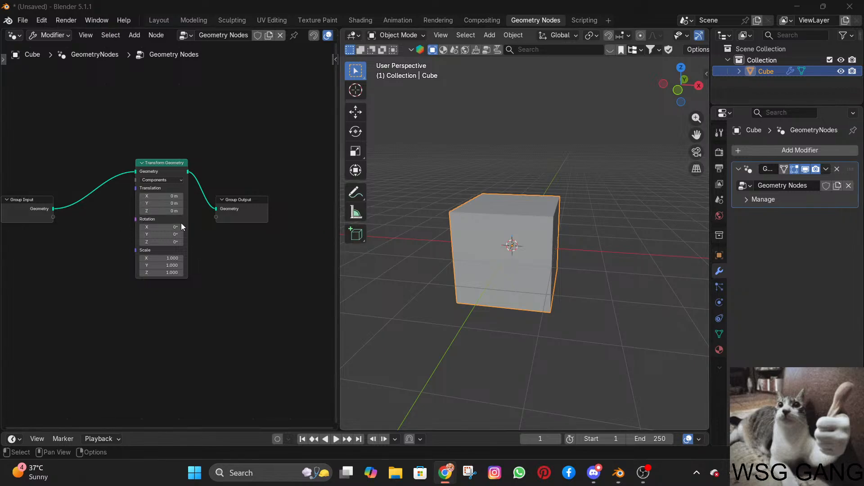
{"action": "scroll", "coordinate": [182, 227], "scroll_direction": "up", "scroll_amount": 3}
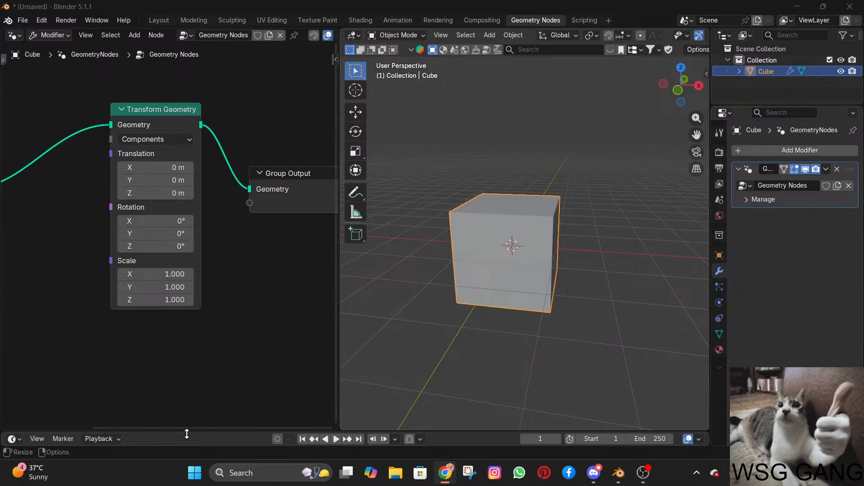
{"action": "left_click_drag", "start_coordinate": [185, 431], "coordinate": [212, 360]}
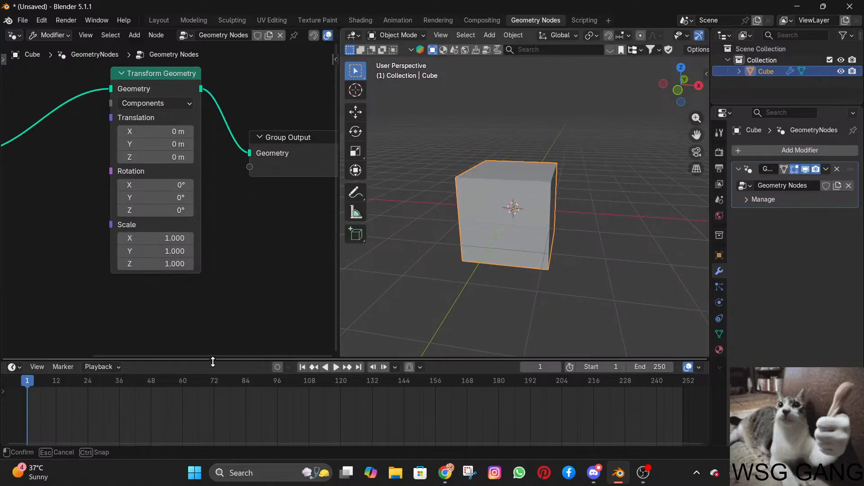
Insert keyframes on the Transform Geometry node's Translation at frame 1, then go to frame 24 and enable auto keying.
{"action": "right_click", "coordinate": [146, 118]}
{"action": "right_click", "coordinate": [158, 160]}
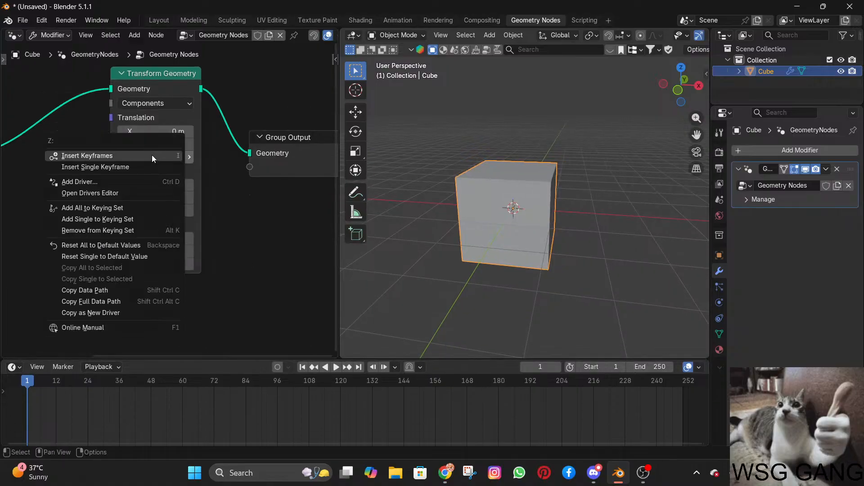
{"action": "left_click", "coordinate": [156, 156]}
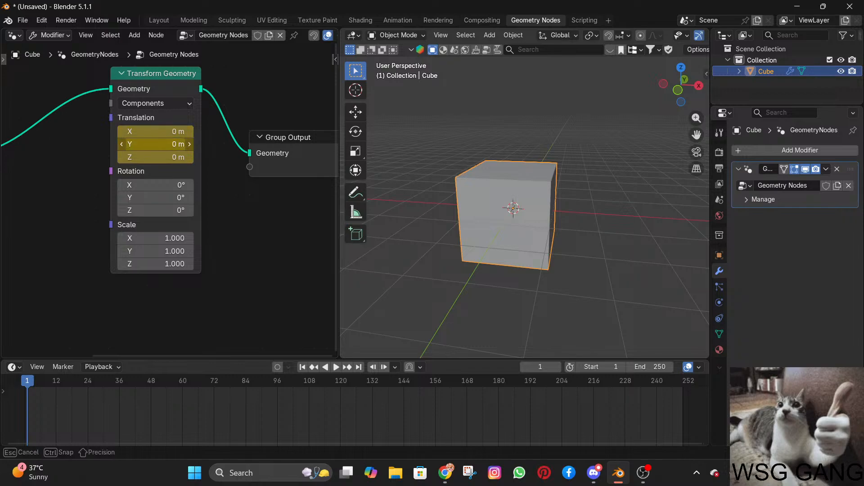
{"action": "left_click_drag", "start_coordinate": [142, 144], "coordinate": [180, 144]}
{"action": "mouse_move", "coordinate": [89, 388]}
{"action": "left_mouse_down"}
{"action": "mouse_move", "coordinate": [101, 388]}
{"action": "mouse_move", "coordinate": [89, 387]}
{"action": "left_mouse_up"}
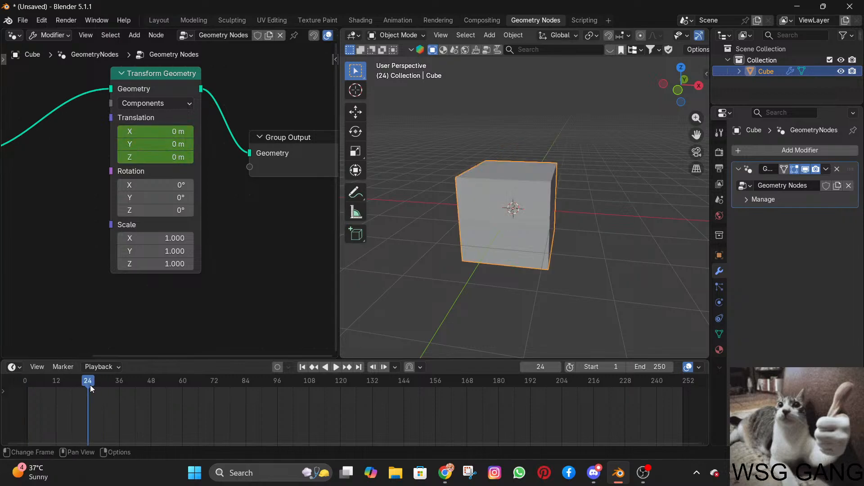
{"action": "left_click", "coordinate": [278, 367]}
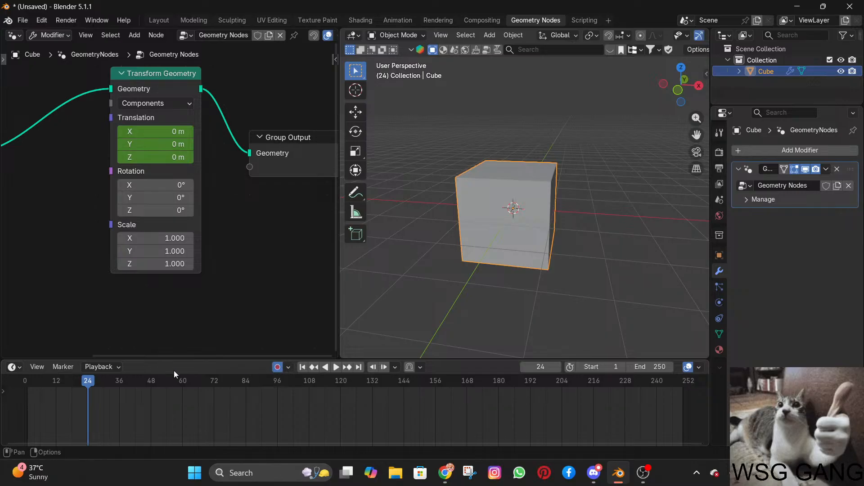
Try animating the Y Translation between frames 1 and 24, with -2.6 m at frame 24, and play it back.
{"action": "left_click_drag", "start_coordinate": [97, 378], "coordinate": [27, 381]}
{"action": "left_click_drag", "start_coordinate": [184, 156], "coordinate": [111, 148]}
{"action": "key", "text": "Escape"}
{"action": "left_click", "coordinate": [87, 382]}
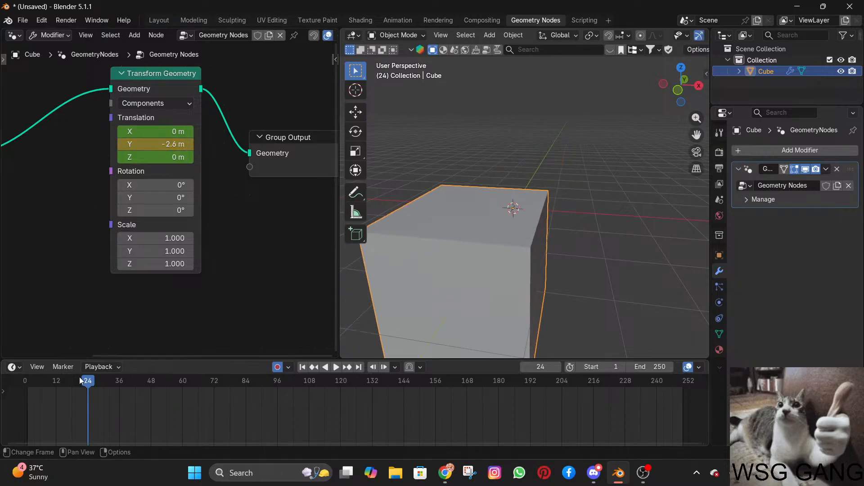
{"action": "left_click_drag", "start_coordinate": [78, 380], "coordinate": [30, 384]}
{"action": "key", "text": "space"}
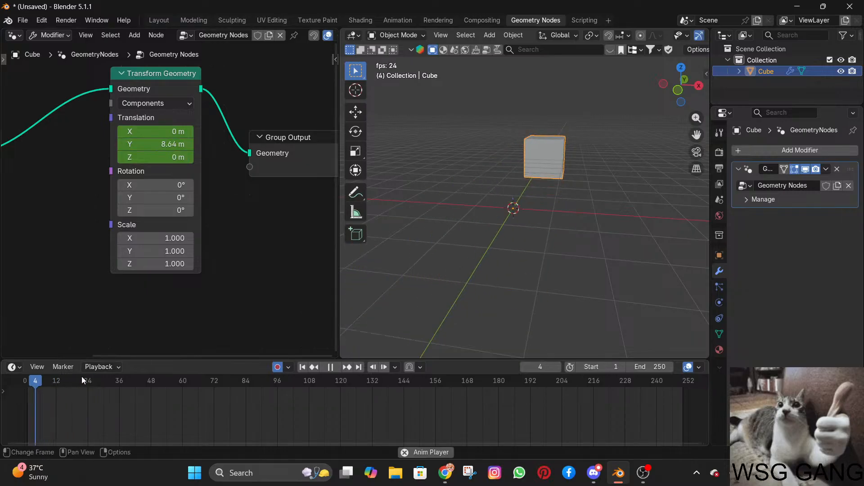
{"action": "key", "text": "space"}
Turn off auto keying, return to frame 1 and undo the Translation keyframes.
{"action": "key", "text": "alt+Tab"}
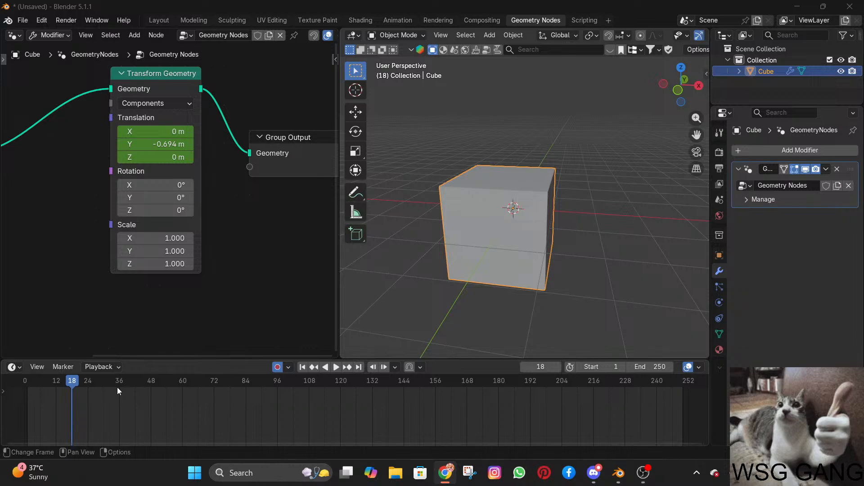
{"action": "left_click_drag", "start_coordinate": [72, 383], "coordinate": [112, 378]}
{"action": "key", "text": "Escape"}
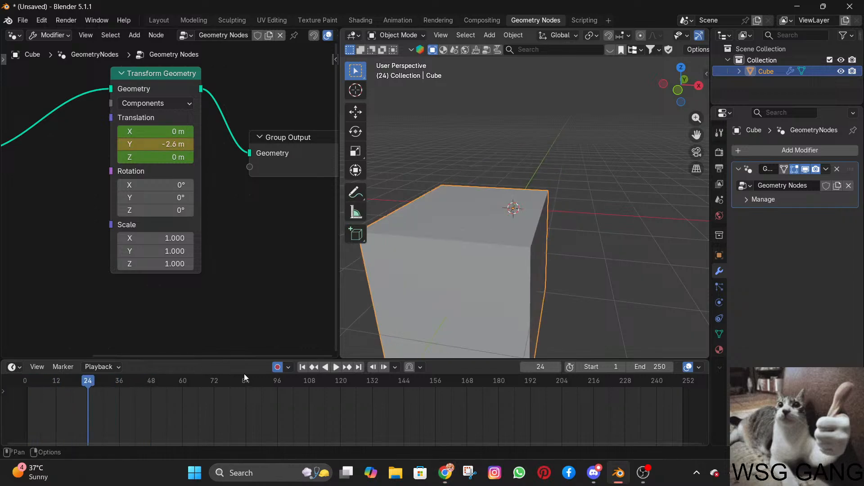
{"action": "left_click", "coordinate": [278, 368]}
{"action": "key", "text": "shift+Left"}
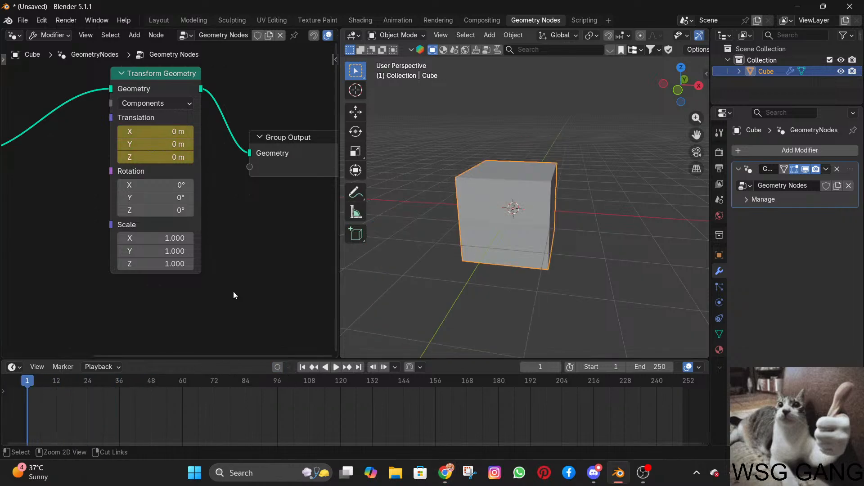
{"action": "key", "text": "ctrl+z"}
{"action": "key", "text": "alt+Tab"}
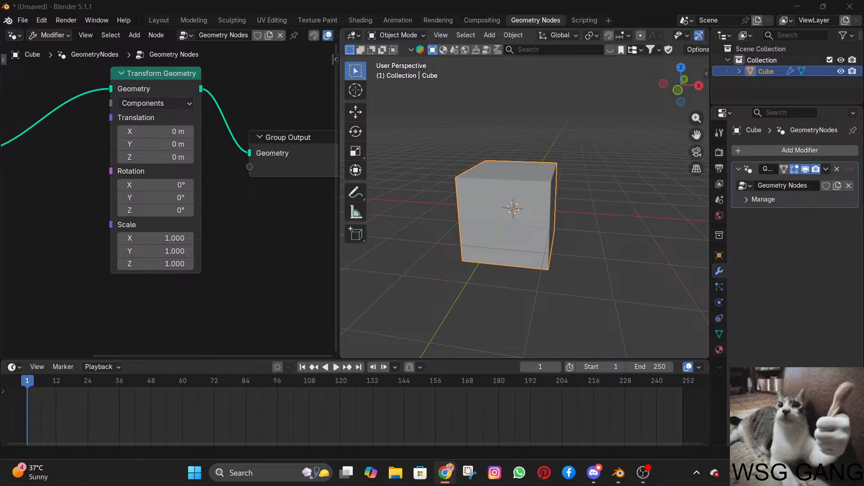
Rename the geometry node group as "first gooffy node".
{"action": "scroll", "coordinate": [192, 141], "scroll_direction": "down", "scroll_amount": 2}
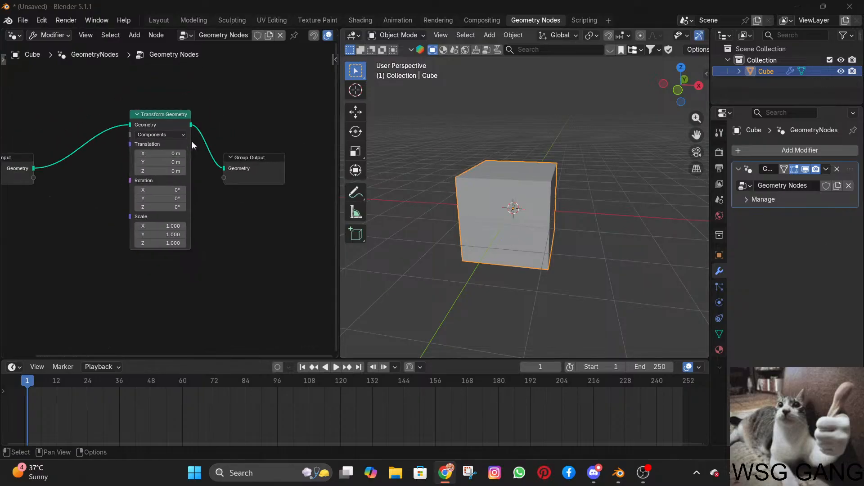
{"action": "left_click", "coordinate": [228, 34]}
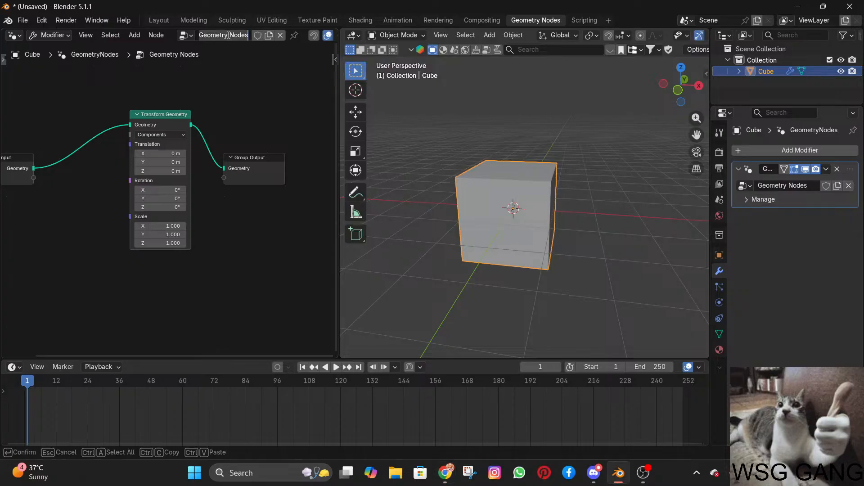
{"action": "type", "text": "firs"}
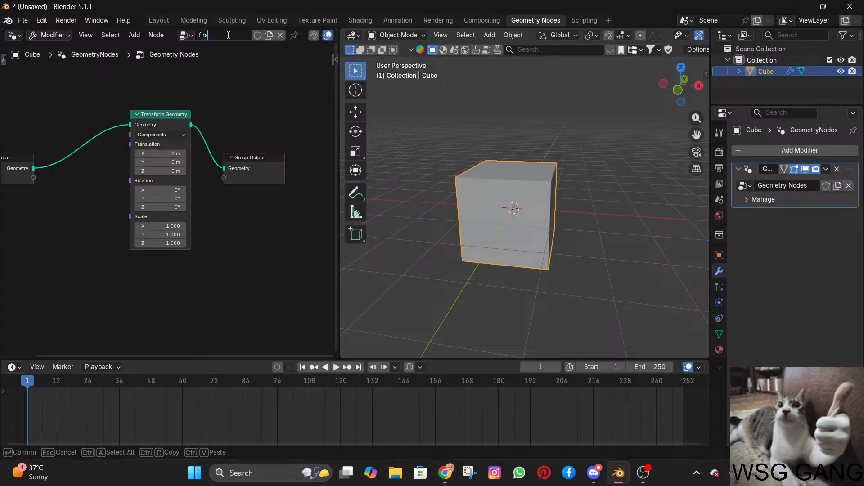
{"action": "type", "text": "t goodf"}
{"action": "key", "text": "BackSpace"}
{"action": "key", "text": "BackSpace"}
{"action": "type", "text": "fy node"}
{"action": "key", "text": "Return"}
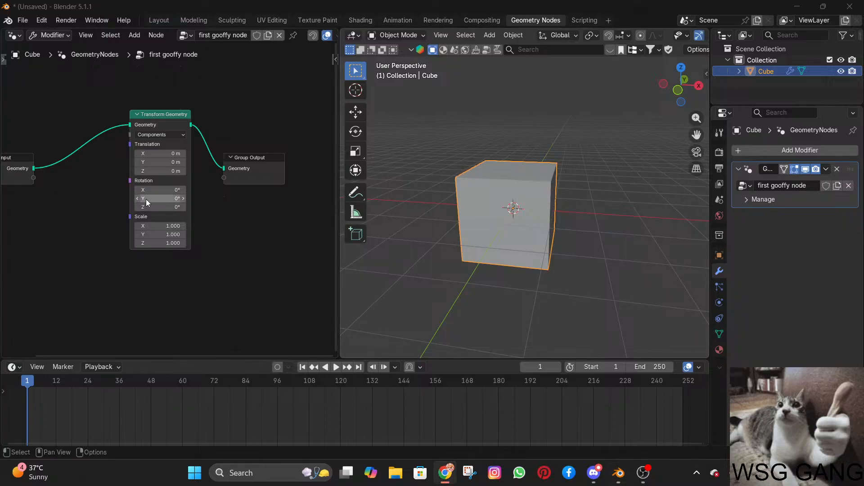
Insert keyframes on the Transform Geometry node's Translation and Rotation values at frame 1.
{"action": "right_click", "coordinate": [156, 168]}
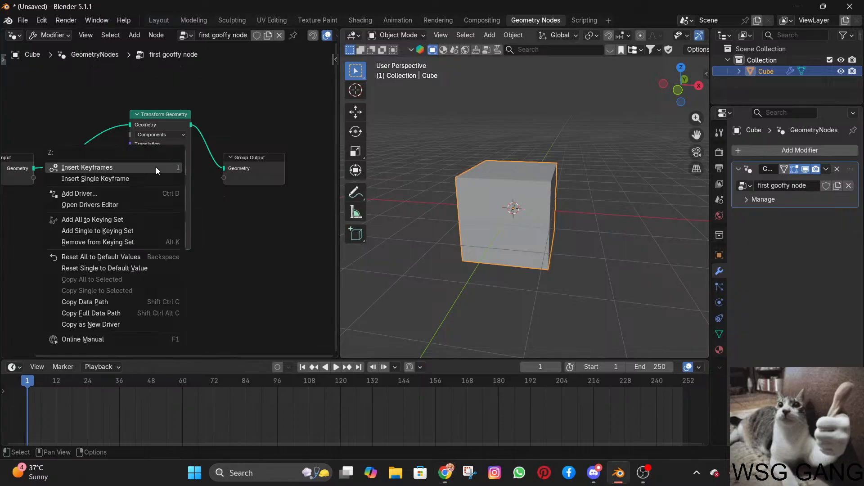
{"action": "left_click", "coordinate": [156, 167]}
{"action": "right_click", "coordinate": [176, 200]}
{"action": "left_click", "coordinate": [175, 200]}
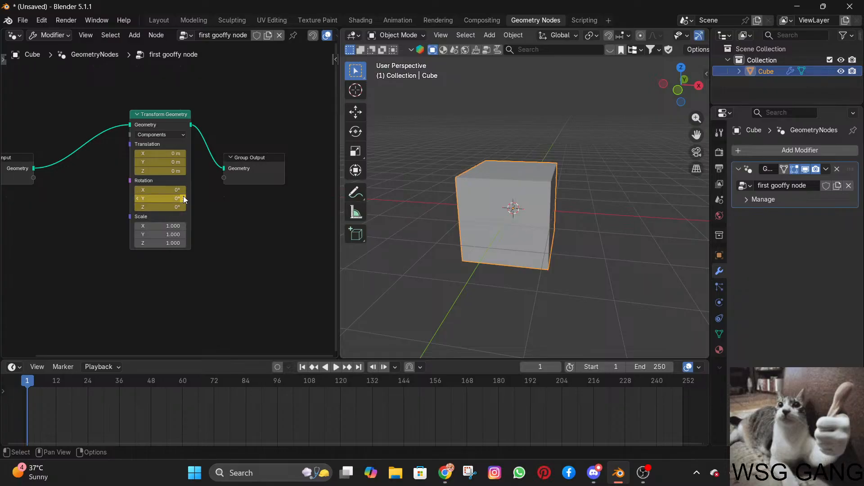
Enable auto keying and set the Z Translation to 0.1 m at frame 1, keeping the Z Rotation at 0°.
{"action": "scroll", "coordinate": [183, 196], "scroll_direction": "up", "scroll_amount": 1}
{"action": "scroll", "coordinate": [184, 196], "scroll_direction": "up", "scroll_amount": 2}
{"action": "mouse_move", "coordinate": [148, 209]}
{"action": "left_mouse_down"}
{"action": "mouse_move", "coordinate": [178, 209]}
{"action": "mouse_move", "coordinate": [150, 209]}
{"action": "left_mouse_up"}
{"action": "left_click", "coordinate": [150, 209]}
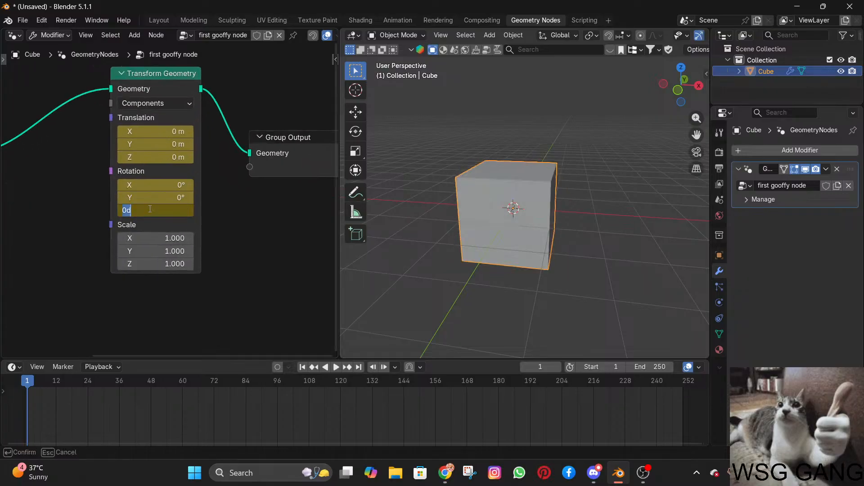
{"action": "key", "text": "Return"}
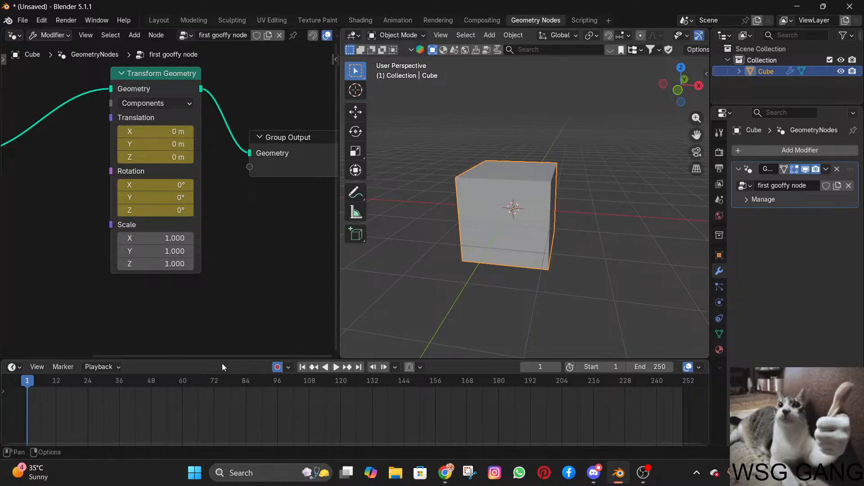
{"action": "mouse_move", "coordinate": [145, 157]}
{"action": "left_mouse_down"}
{"action": "mouse_move", "coordinate": [180, 157]}
{"action": "mouse_move", "coordinate": [135, 157]}
{"action": "left_mouse_up"}
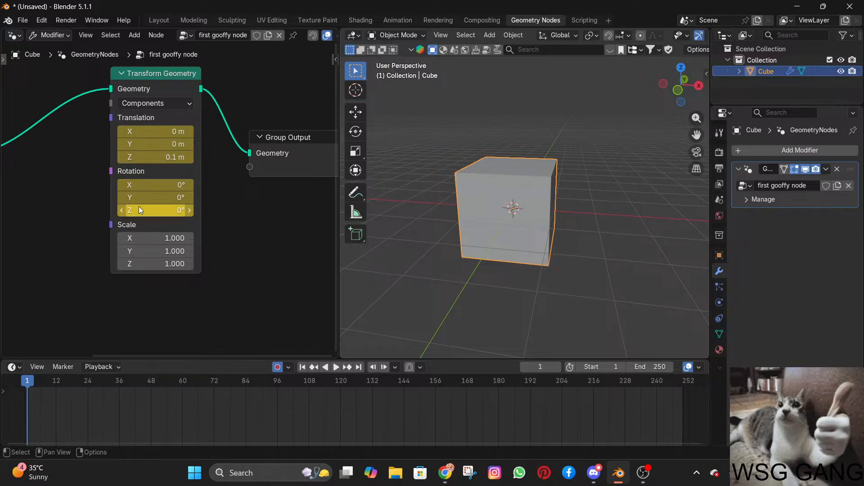
{"action": "left_click_drag", "start_coordinate": [135, 210], "coordinate": [135, 211]}
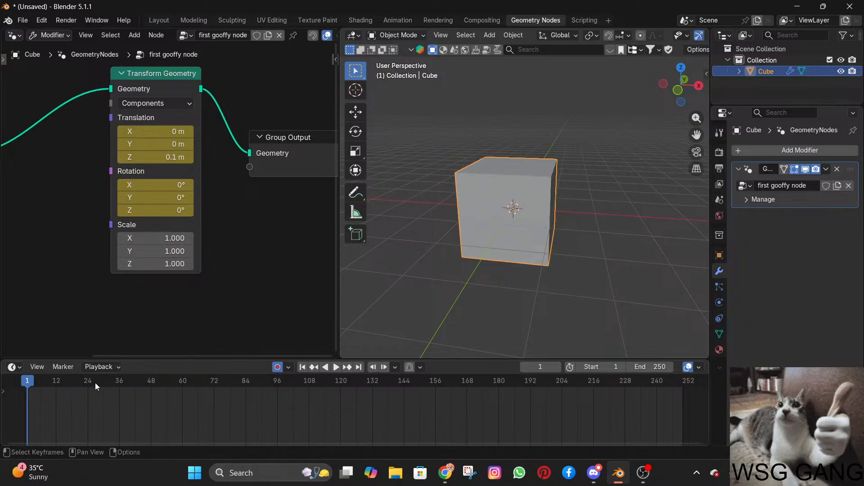
Set the scene's end frame to 90.
{"action": "left_click_drag", "start_coordinate": [97, 383], "coordinate": [116, 394]}
{"action": "left_click", "coordinate": [661, 363]}
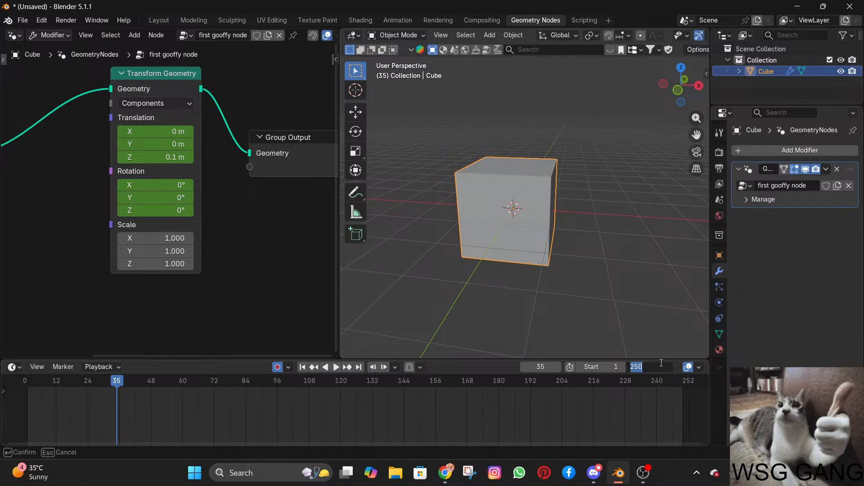
{"action": "type", "text": "90"}
{"action": "key", "text": "Return"}
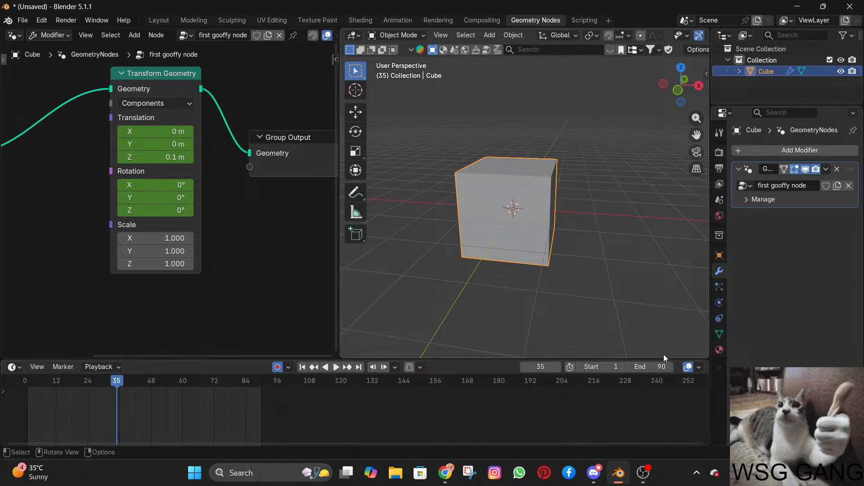
Keyframe the Z Translation at 4.5 m on frame 45 and at 1.1 m on frame 90.
{"action": "mouse_move", "coordinate": [132, 382]}
{"action": "left_mouse_down"}
{"action": "mouse_move", "coordinate": [96, 382]}
{"action": "mouse_move", "coordinate": [143, 385]}
{"action": "left_mouse_up"}
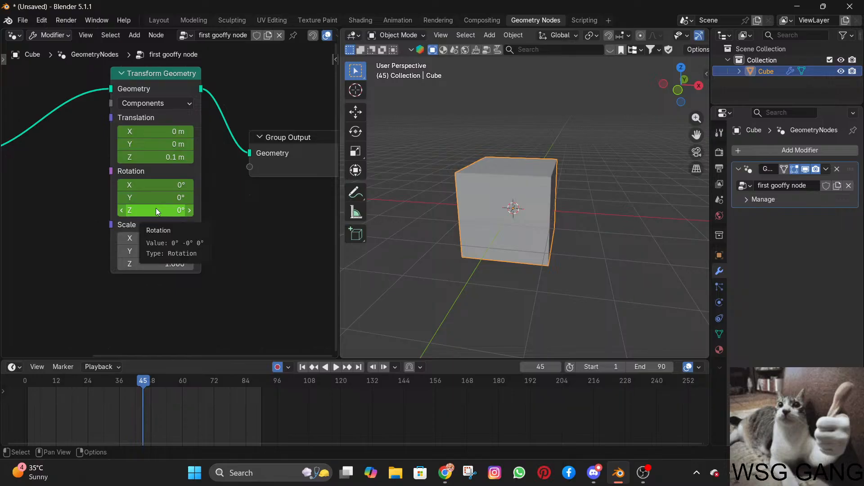
{"action": "left_click_drag", "start_coordinate": [157, 163], "coordinate": [257, 208]}
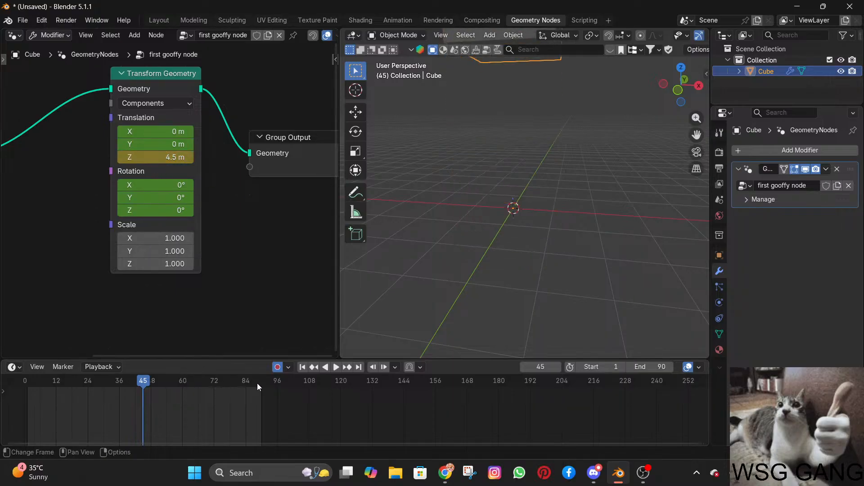
{"action": "left_click_drag", "start_coordinate": [257, 382], "coordinate": [261, 382]}
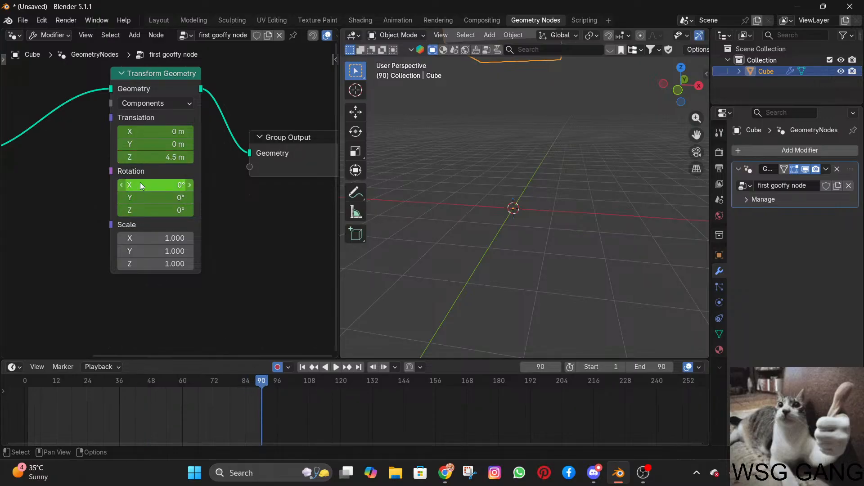
{"action": "left_click_drag", "start_coordinate": [152, 157], "coordinate": [132, 157]}
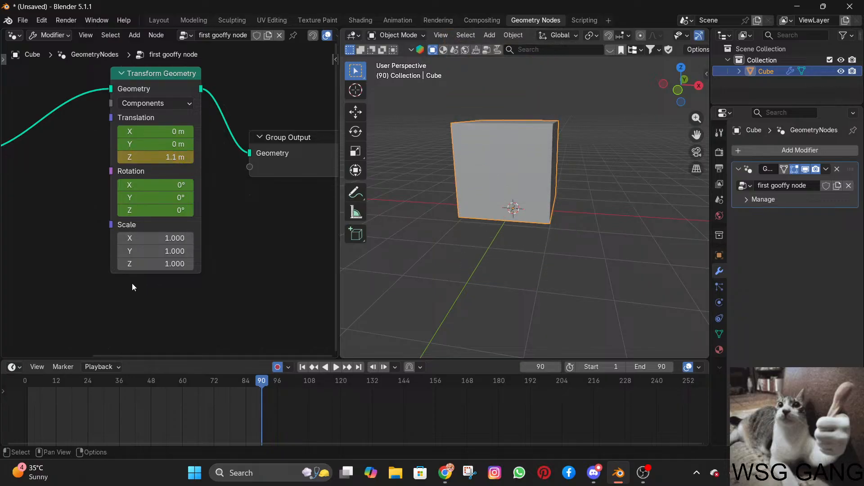
Keyframe the Z Rotation at 360° on frame 90.
{"action": "left_click", "coordinate": [153, 205]}
{"action": "type", "text": "360"}
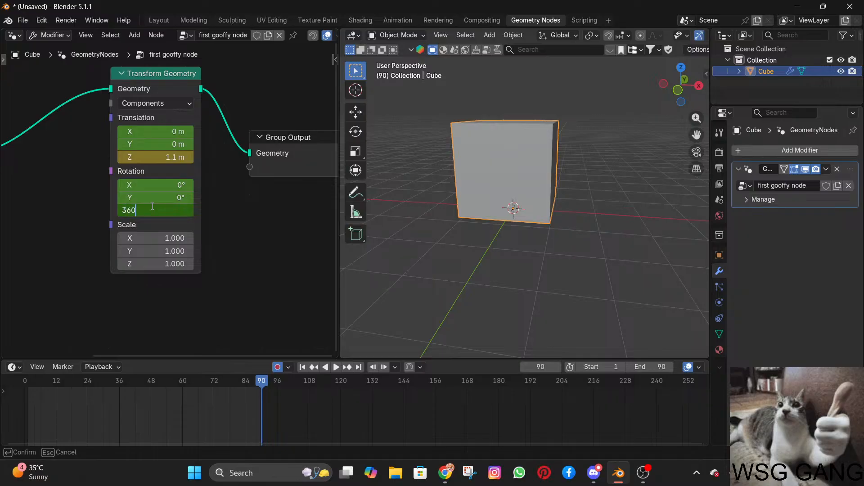
{"action": "key", "text": "Return"}
Play back the cube's rising and spinning animation, then view it in the Layout workspace.
{"action": "key", "text": "space"}
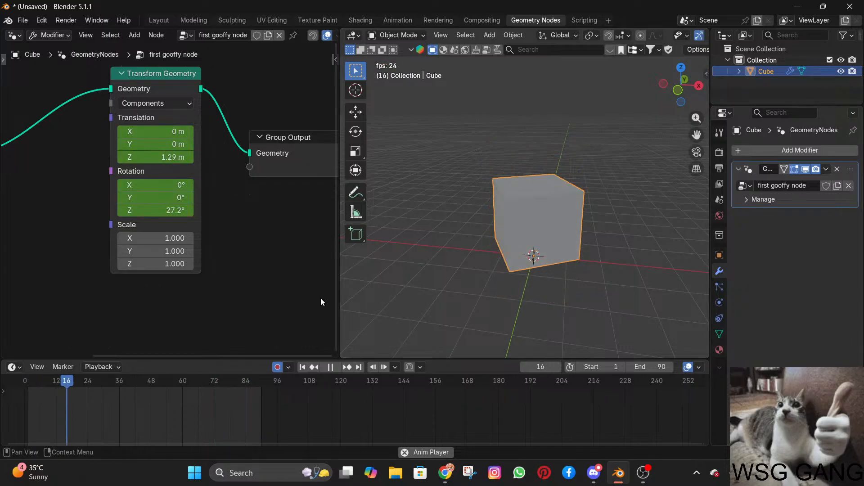
{"action": "left_click", "coordinate": [424, 255]}
{"action": "key", "text": "space"}
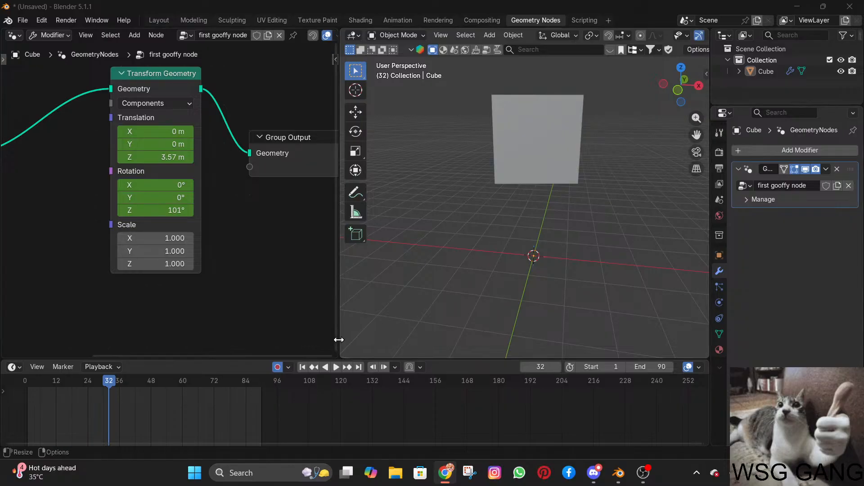
{"action": "left_click", "coordinate": [338, 366]}
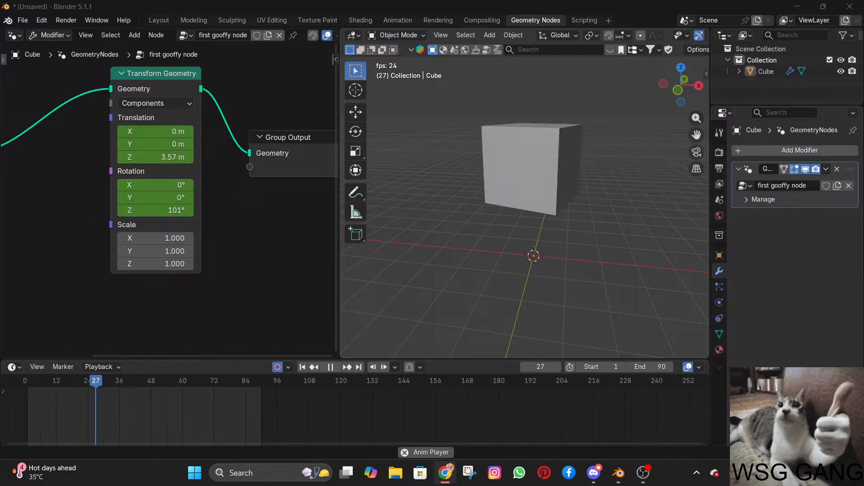
{"action": "left_click", "coordinate": [160, 21]}
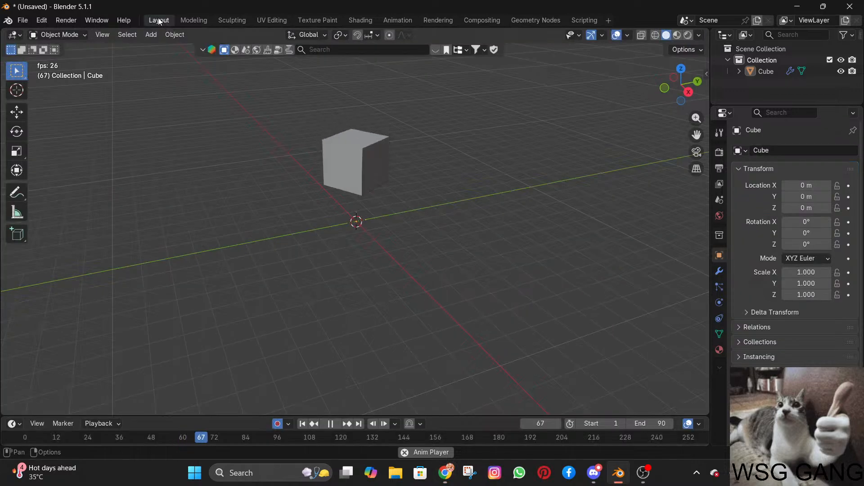
{"action": "middle_click_drag", "start_coordinate": [410, 212], "coordinate": [419, 287]}
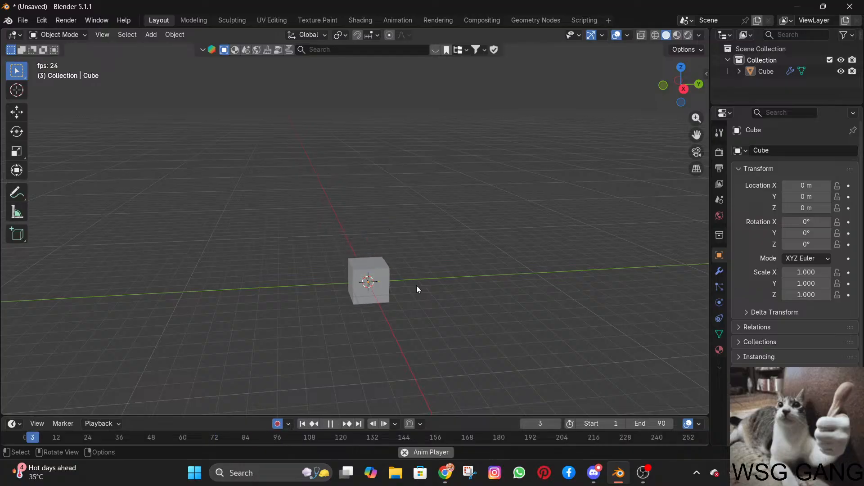
Enlarge the timeline below the 3D view and stop the animation playback.
{"action": "left_click_drag", "start_coordinate": [326, 417], "coordinate": [329, 373]}
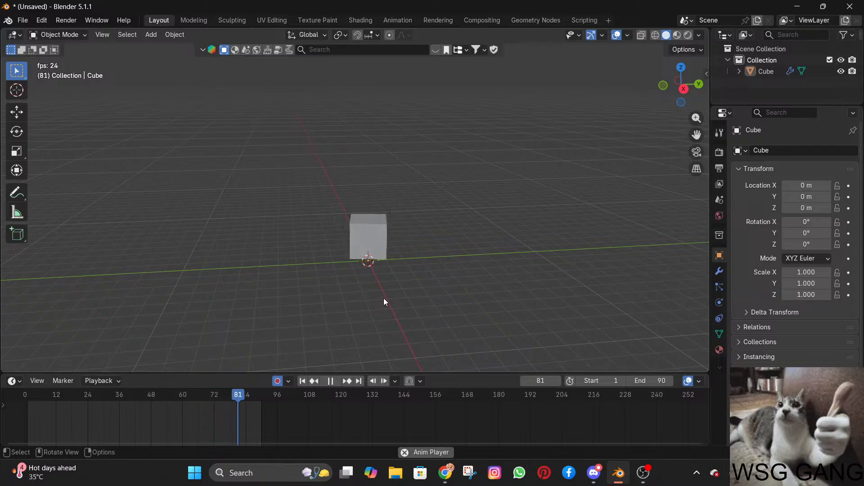
{"action": "key", "text": "space"}
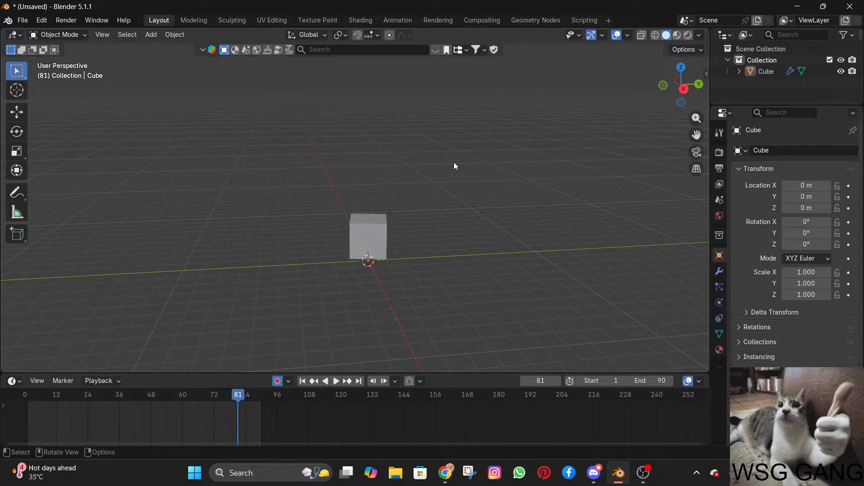
{"action": "key", "text": "shift+a"}
{"action": "type", "text": "su"}
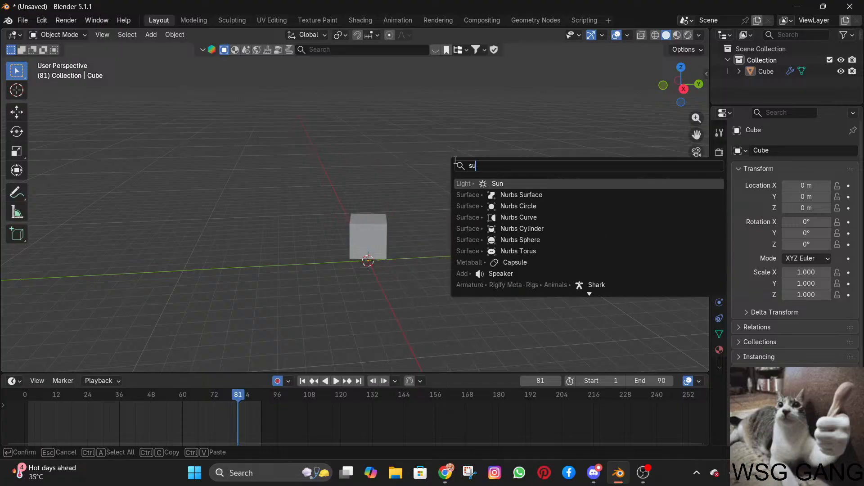
{"action": "type", "text": "s"}
{"action": "key", "text": "BackSpace"}
{"action": "key", "text": "BackSpace"}
{"action": "key", "text": "BackSpace"}
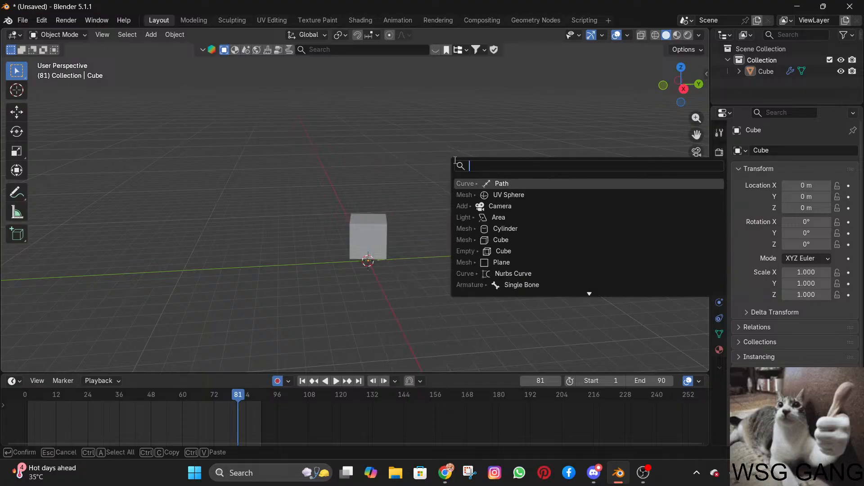
{"action": "key", "text": "BackSpace"}
Add a Monkey mesh and move it beside the cube, to about X 0.43 m, Y 4.69 m, Z 1.06 m.
{"action": "mouse_move", "coordinate": [419, 137]}
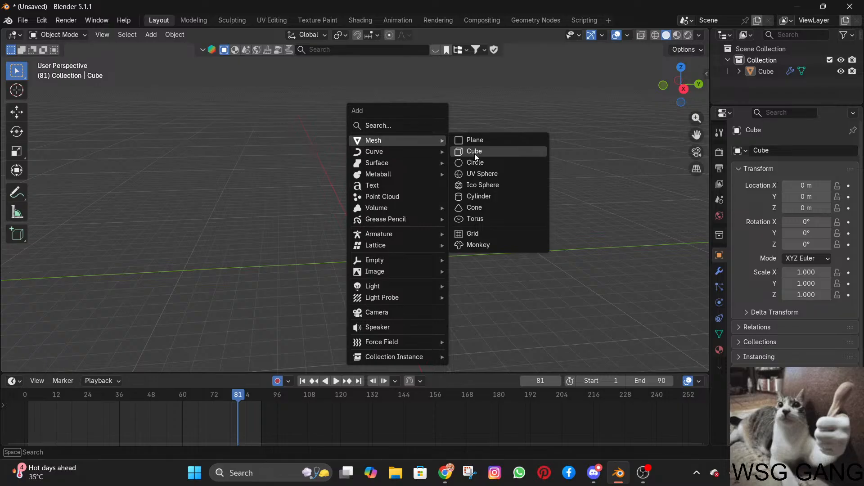
{"action": "left_click", "coordinate": [473, 245]}
{"action": "key", "text": "g"}
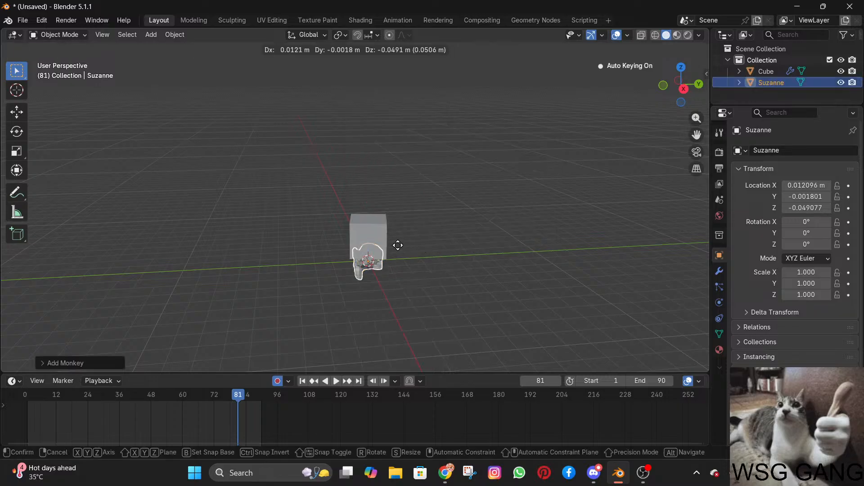
{"action": "left_click", "coordinate": [478, 225]}
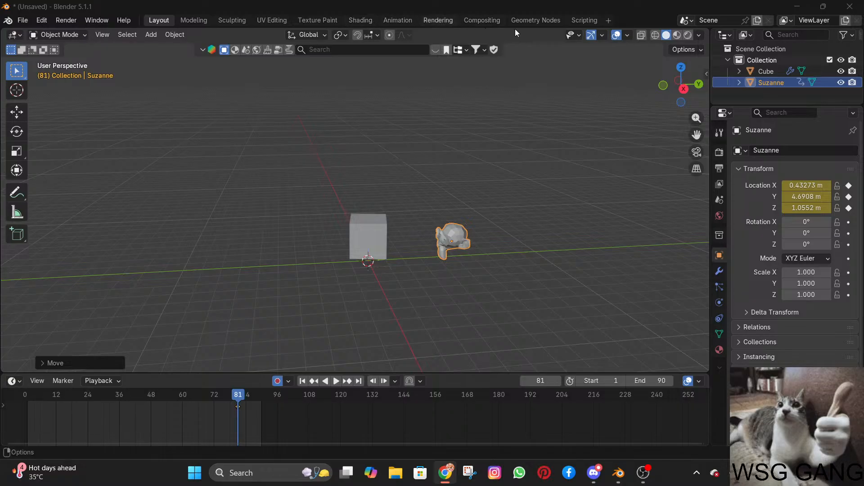
Switch to the Geometry Nodes workspace and view the selected monkey beside the cube.
{"action": "left_click", "coordinate": [550, 19]}
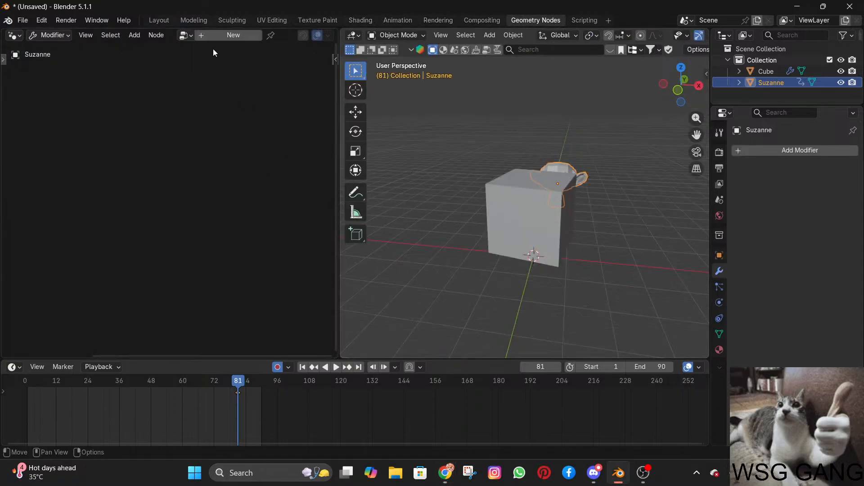
{"action": "left_click", "coordinate": [192, 36]}
{"action": "left_click", "coordinate": [204, 57]}
{"action": "middle_click_drag", "start_coordinate": [612, 221], "coordinate": [652, 216]}
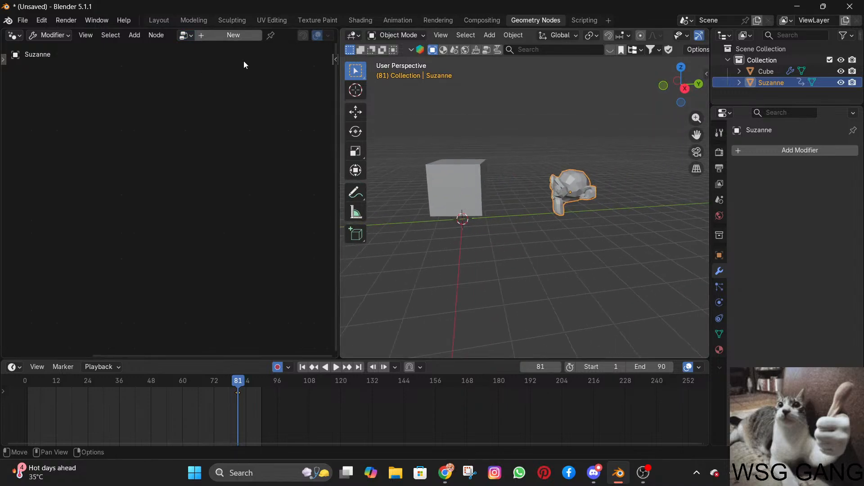
Try to assign the existing "first gooffy node" group directly to the monkey, which has no Geometry Nodes modifier.
{"action": "left_click", "coordinate": [186, 37]}
{"action": "left_click", "coordinate": [191, 52]}
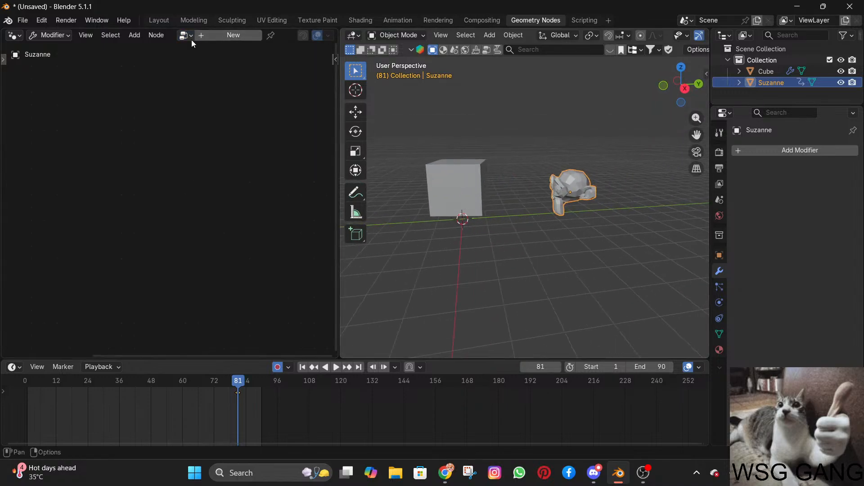
{"action": "left_click", "coordinate": [191, 40]}
{"action": "left_click", "coordinate": [200, 54]}
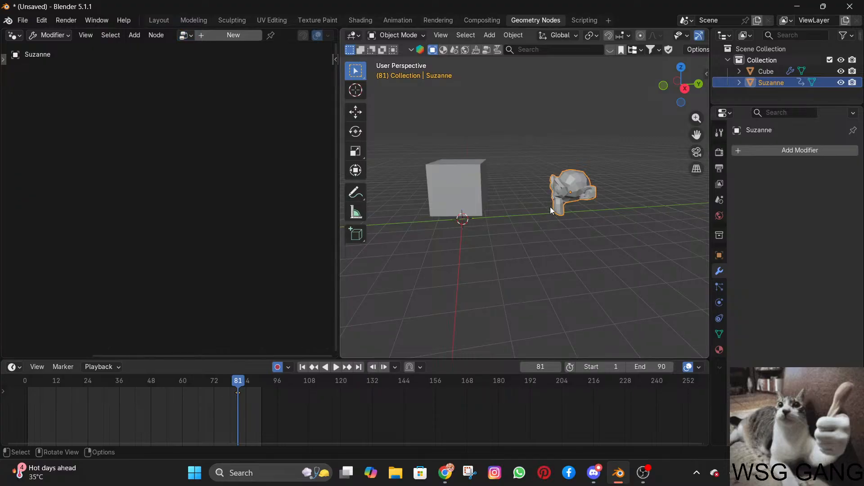
{"action": "left_click", "coordinate": [184, 36]}
{"action": "left_click", "coordinate": [190, 54]}
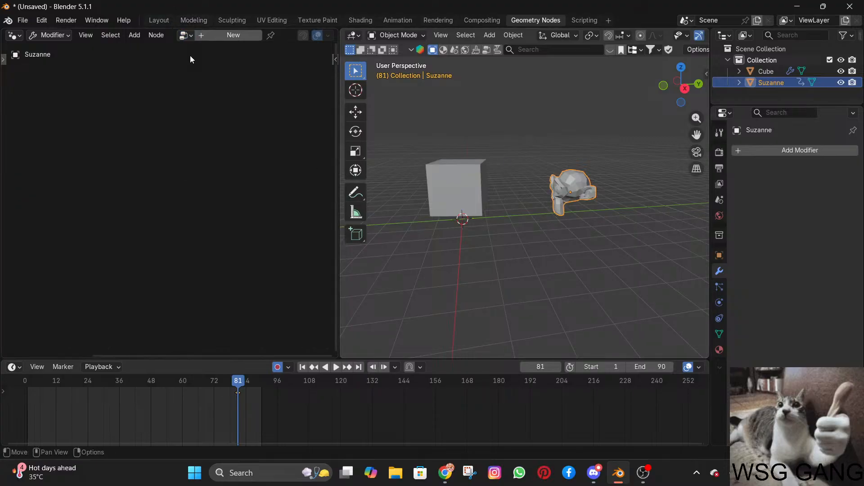
{"action": "left_click", "coordinate": [185, 38]}
{"action": "left_click", "coordinate": [210, 87]}
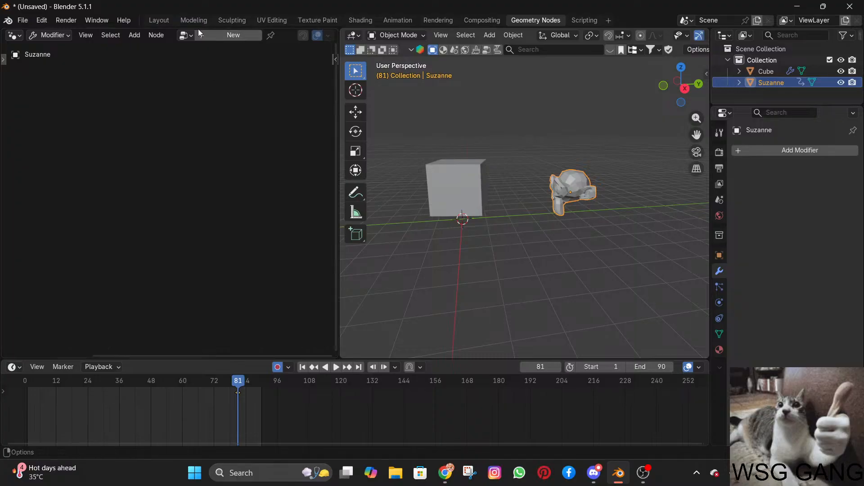
{"action": "left_click", "coordinate": [184, 36]}
{"action": "key", "text": "alt+Tab"}
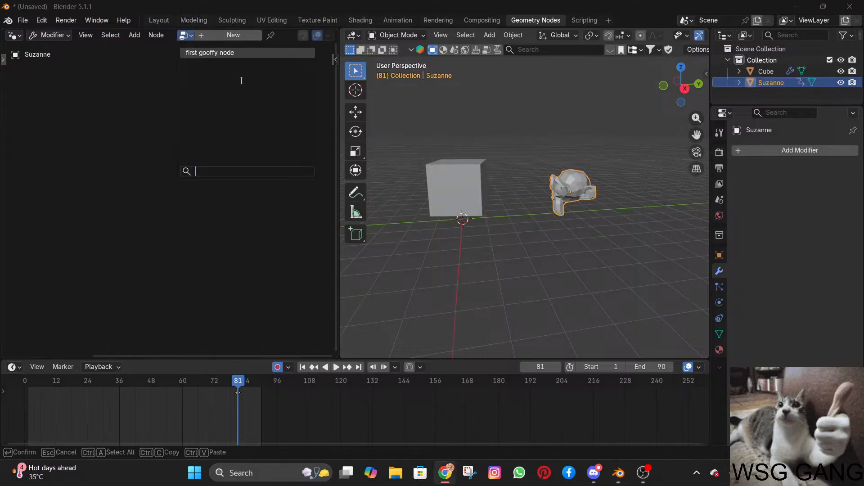
Create a new Geometry Nodes modifier on the monkey and assign it the existing "first gooffy node" group.
{"action": "left_click", "coordinate": [214, 34]}
{"action": "left_click", "coordinate": [189, 37]}
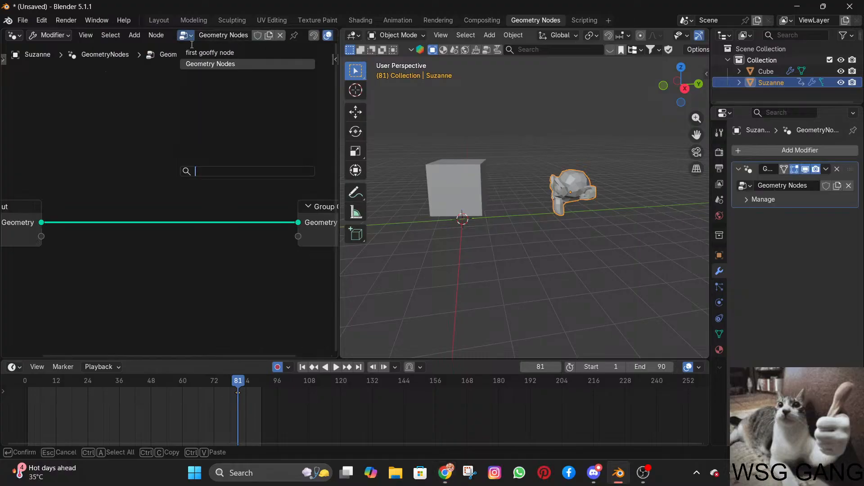
{"action": "left_click", "coordinate": [209, 53]}
Play back the monkey's animation alongside the cube, then return the timeline to frame 1.
{"action": "key", "text": "space"}
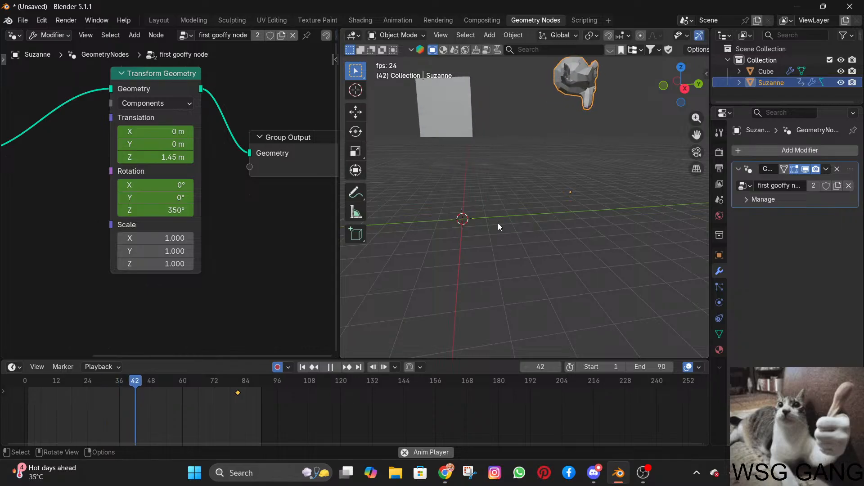
{"action": "mouse_move", "coordinate": [549, 195]}
{"action": "middle_mouse_down"}
{"action": "mouse_move", "coordinate": [559, 193]}
{"action": "mouse_move", "coordinate": [470, 175]}
{"action": "mouse_move", "coordinate": [547, 180]}
{"action": "mouse_move", "coordinate": [547, 193]}
{"action": "mouse_move", "coordinate": [555, 193]}
{"action": "middle_mouse_up"}
{"action": "key", "text": "space"}
{"action": "left_click", "coordinate": [27, 382]}
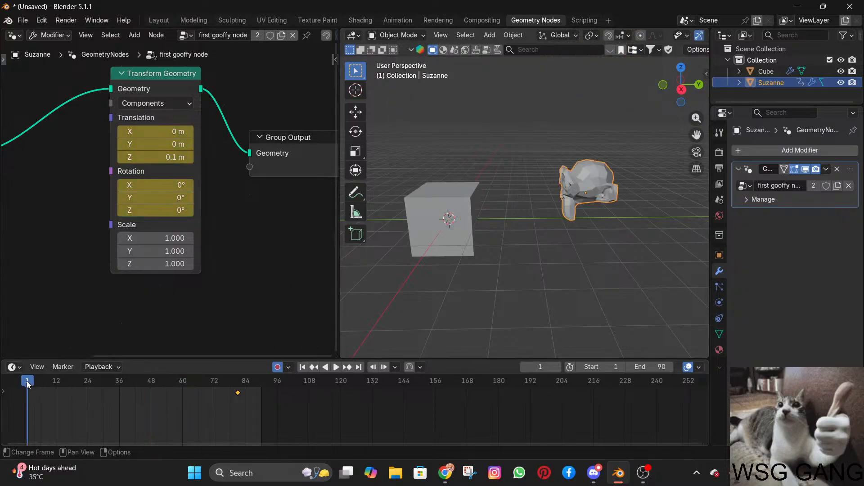
Show the monkey's transform values, play the animation briefly, and clear all its Location keyframes.
{"action": "left_click", "coordinate": [706, 73]}
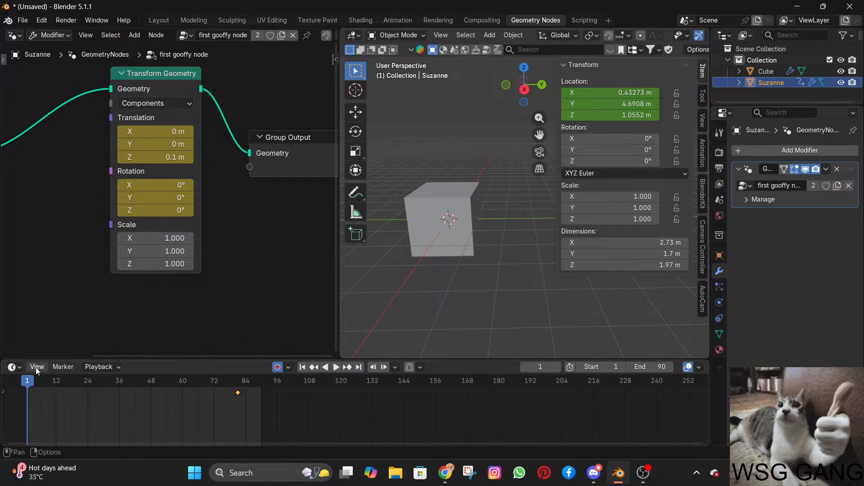
{"action": "left_click_drag", "start_coordinate": [29, 383], "coordinate": [31, 383]}
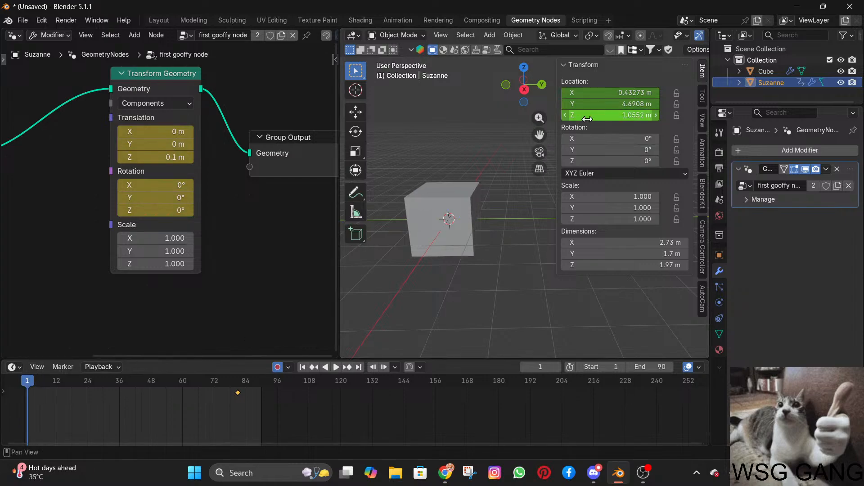
{"action": "key", "text": "space"}
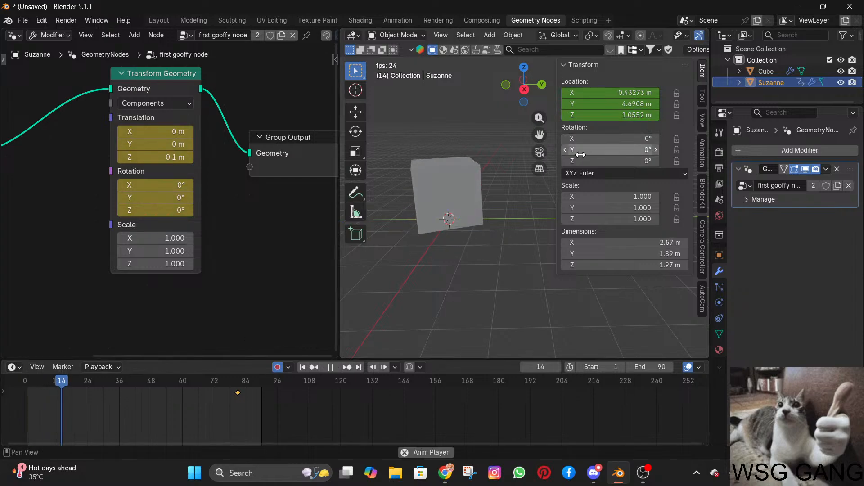
{"action": "left_click_drag", "start_coordinate": [610, 115], "coordinate": [610, 115]}
{"action": "right_click", "coordinate": [619, 93]}
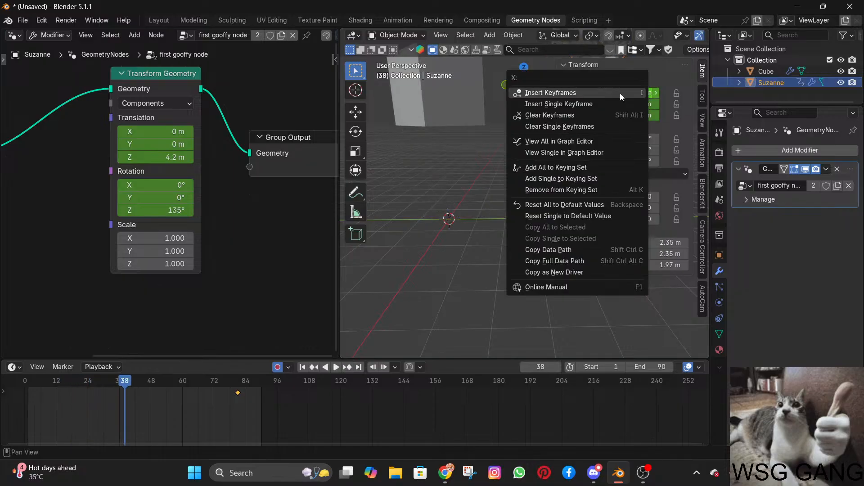
{"action": "left_click", "coordinate": [571, 119]}
Move the monkey down to a Z location of about 0.25 m and play the animation again.
{"action": "scroll", "coordinate": [447, 134], "scroll_direction": "down", "scroll_amount": 4}
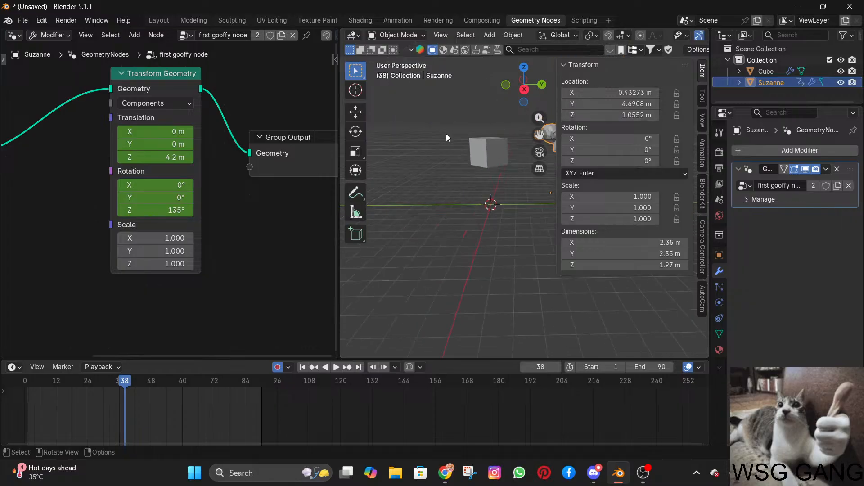
{"action": "middle_click_drag", "start_coordinate": [459, 162], "coordinate": [355, 174], "text": "shift"}
{"action": "key", "text": "space"}
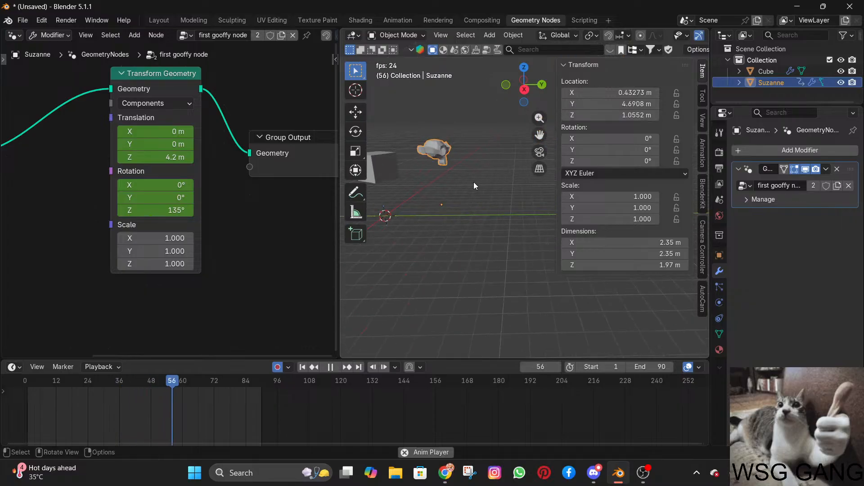
{"action": "key", "text": "space"}
{"action": "key", "text": "g"}
{"action": "left_click", "coordinate": [452, 198]}
{"action": "key", "text": "space"}
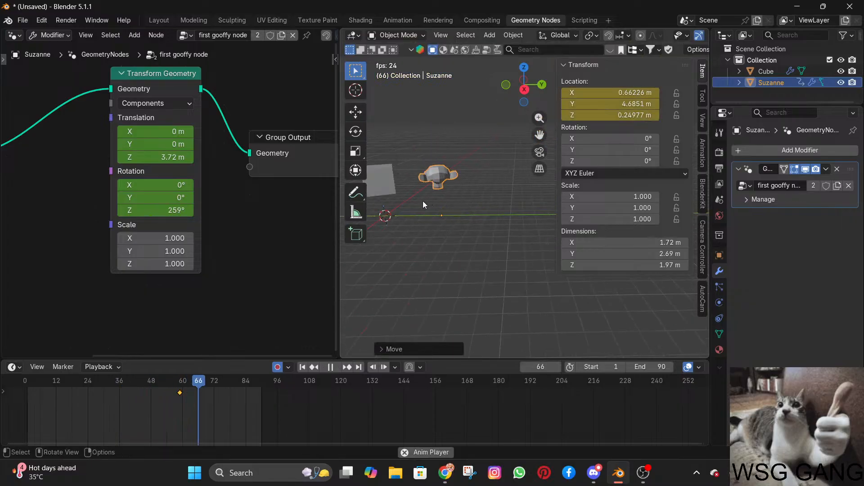
{"action": "middle_click_drag", "start_coordinate": [423, 201], "coordinate": [362, 296]}
Turn off auto keying and delete the monkey's keyframe just before frame 60.
{"action": "left_click", "coordinate": [278, 367]}
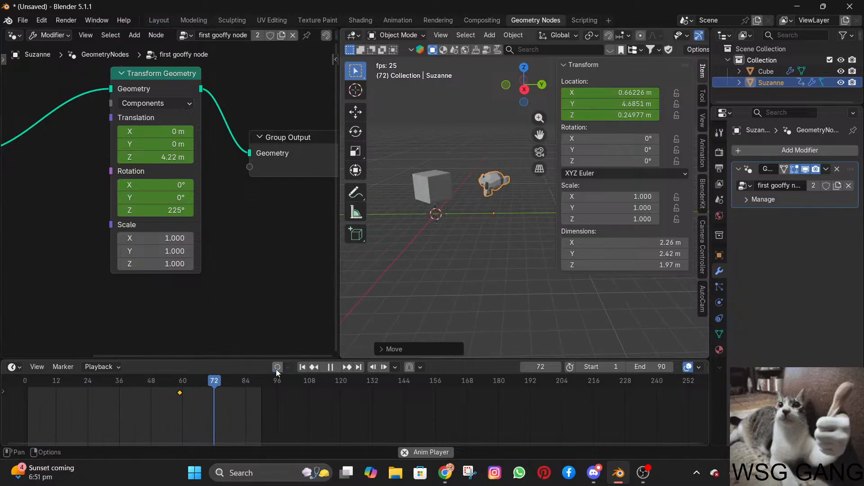
{"action": "left_click", "coordinate": [180, 391]}
{"action": "key", "text": "Delete"}
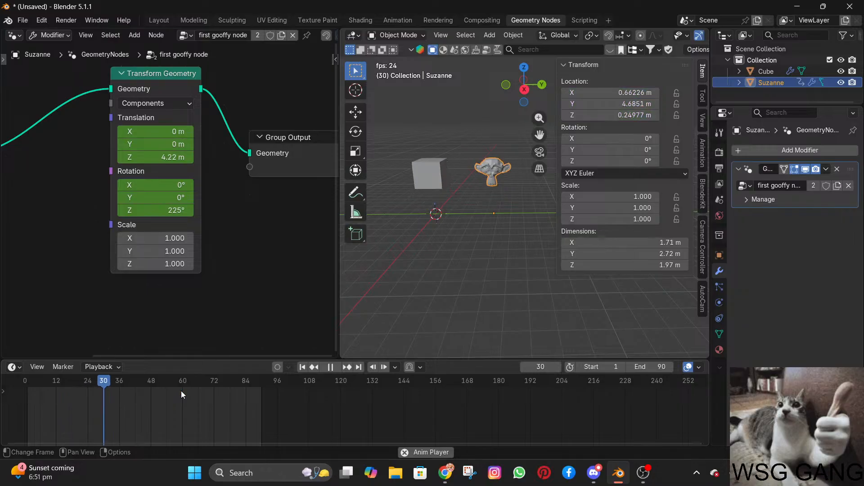
Examine the looping cube and monkey animation from several views, along with the full node tree.
{"action": "scroll", "coordinate": [331, 315], "scroll_direction": "up", "scroll_amount": 1}
{"action": "scroll", "coordinate": [459, 261], "scroll_direction": "up", "scroll_amount": 6}
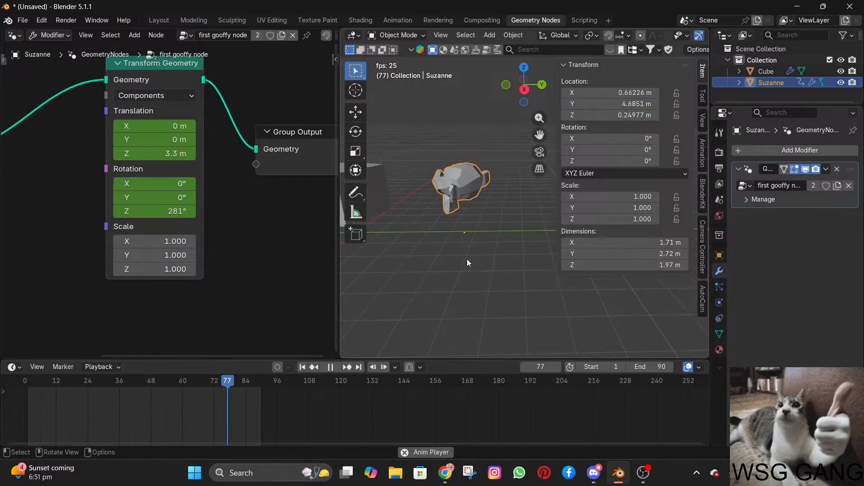
{"action": "middle_click_drag", "start_coordinate": [499, 244], "coordinate": [601, 219], "text": "shift"}
{"action": "scroll", "coordinate": [527, 227], "scroll_direction": "down", "scroll_amount": 3}
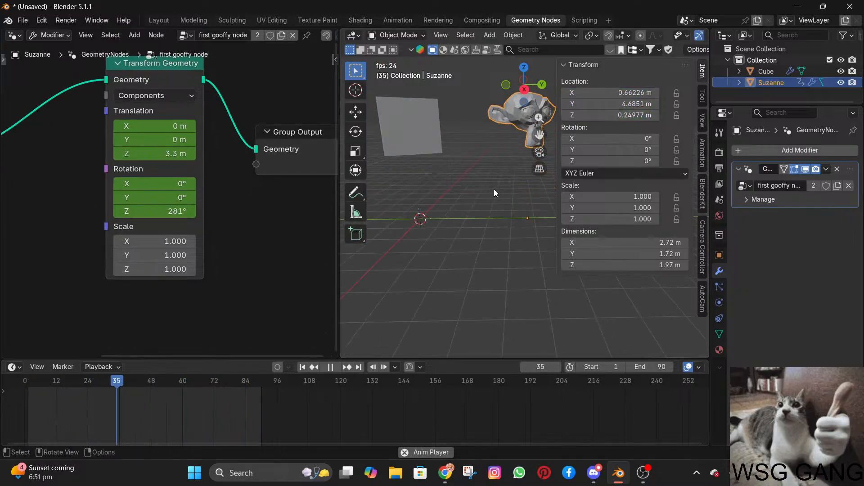
{"action": "scroll", "coordinate": [536, 171], "scroll_direction": "down", "scroll_amount": 4}
{"action": "scroll", "coordinate": [503, 179], "scroll_direction": "up", "scroll_amount": 4}
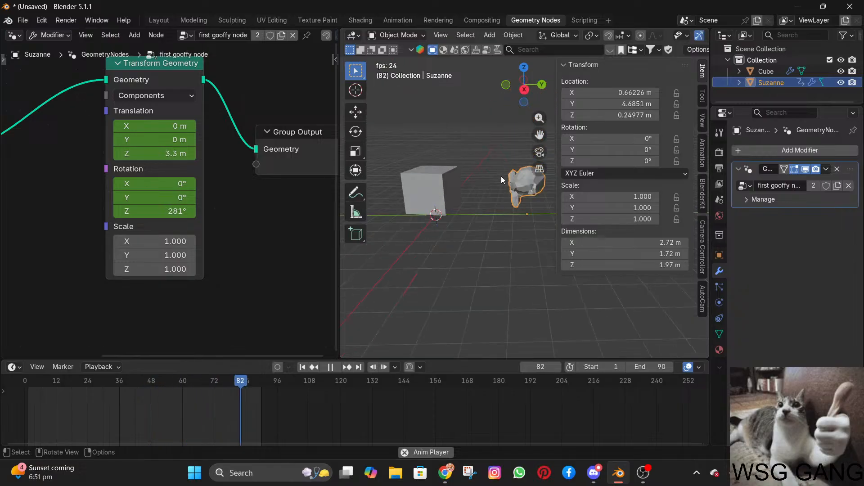
{"action": "mouse_move", "coordinate": [480, 183]}
{"action": "middle_mouse_down", "text": "shift"}
{"action": "mouse_move", "coordinate": [444, 193]}
{"action": "mouse_move", "coordinate": [481, 194]}
{"action": "middle_mouse_up", "text": "shift"}
{"action": "scroll", "coordinate": [442, 193], "scroll_direction": "down", "scroll_amount": 4}
{"action": "scroll", "coordinate": [442, 193], "scroll_direction": "up", "scroll_amount": 4}
{"action": "scroll", "coordinate": [198, 184], "scroll_direction": "down", "scroll_amount": 4}
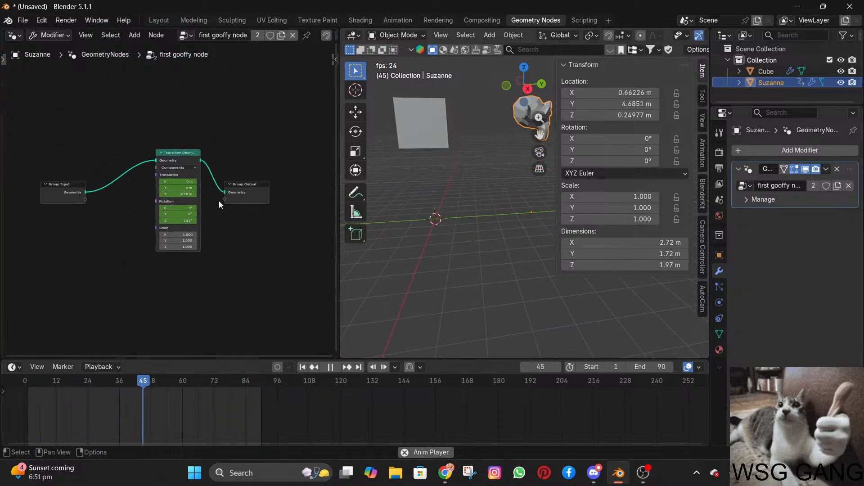
Select the cube and then the monkey to compare their node groups, and stop the playback.
{"action": "left_click", "coordinate": [426, 161]}
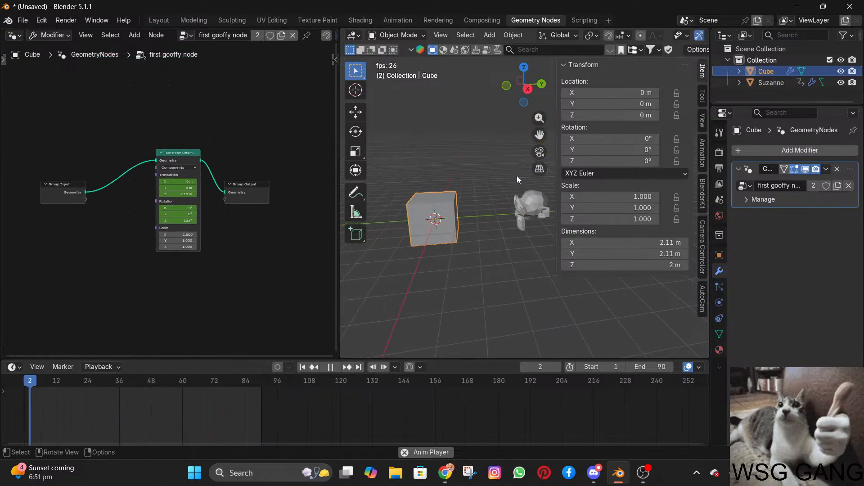
{"action": "left_click", "coordinate": [527, 187]}
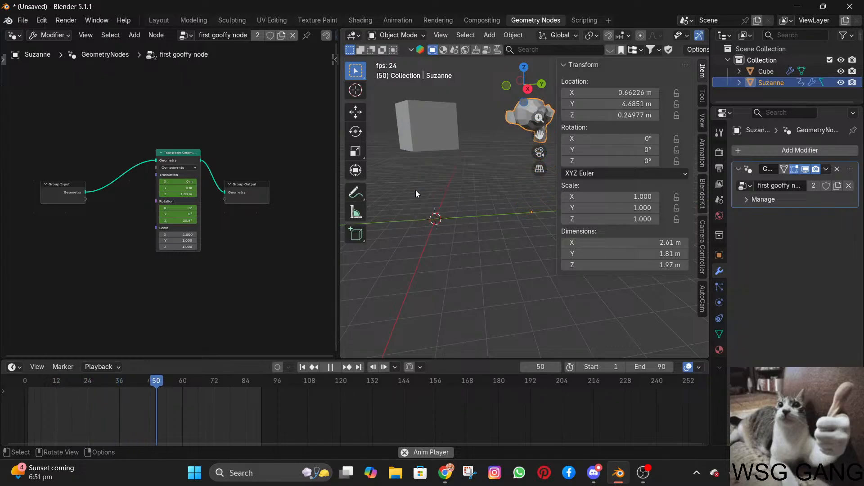
{"action": "key", "text": "space"}
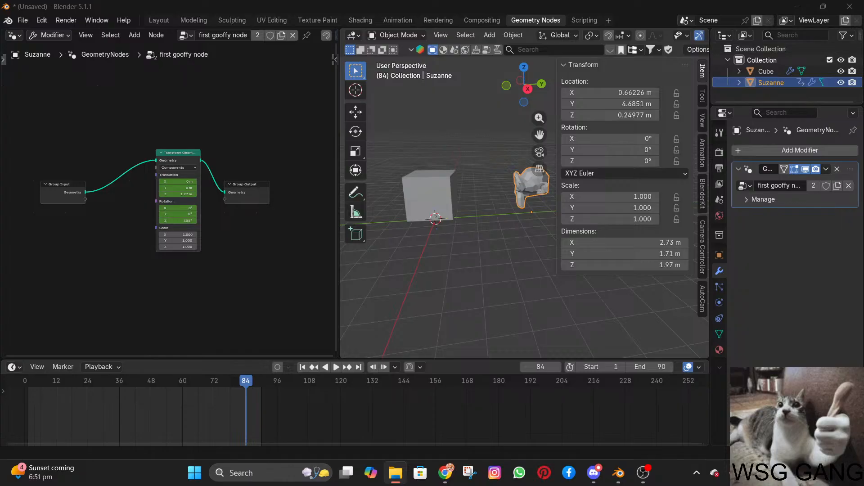
Switch to File Explorer and browse the animation folder, previewing the surrounded defense and tackled clips.
{"action": "left_click_drag", "start_coordinate": [863, 186], "coordinate": [360, 2]}
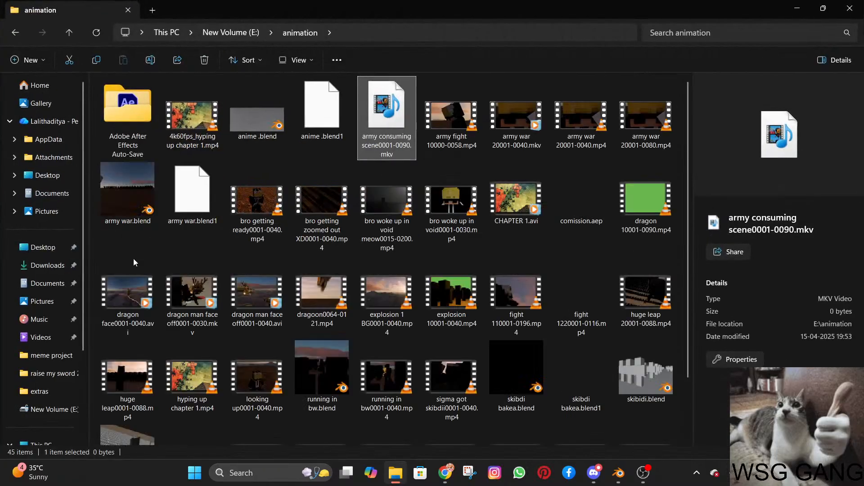
{"action": "scroll", "coordinate": [134, 379], "scroll_direction": "down", "scroll_amount": 1}
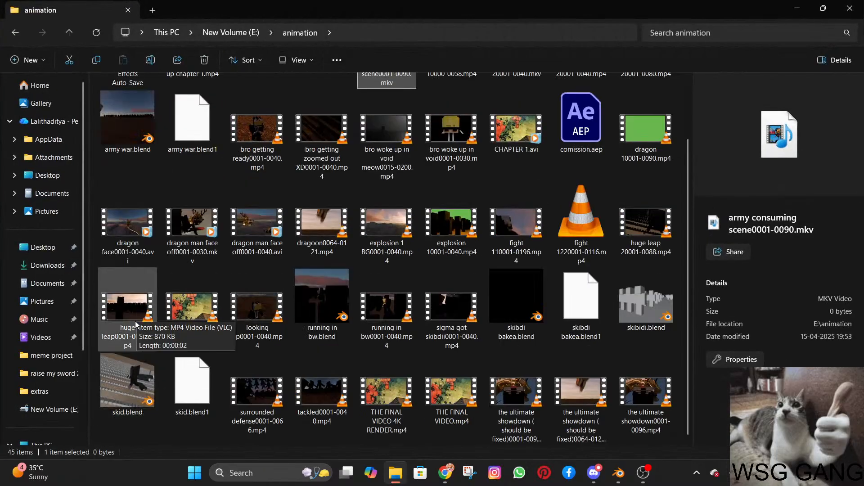
{"action": "scroll", "coordinate": [162, 270], "scroll_direction": "up", "scroll_amount": 1}
{"action": "scroll", "coordinate": [163, 277], "scroll_direction": "down", "scroll_amount": 1}
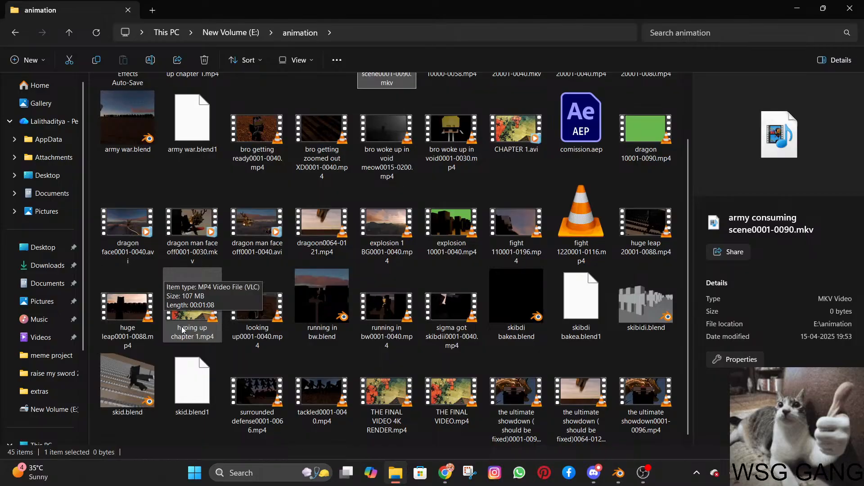
{"action": "left_click", "coordinate": [262, 384]}
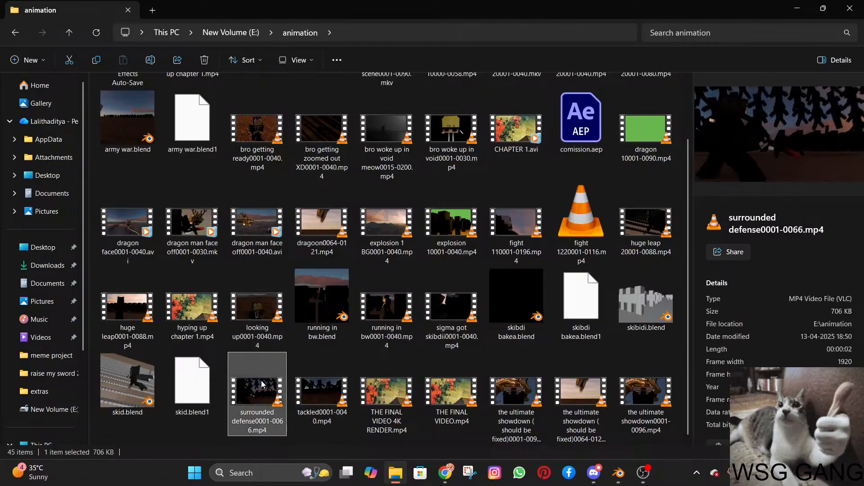
{"action": "left_click", "coordinate": [318, 387]}
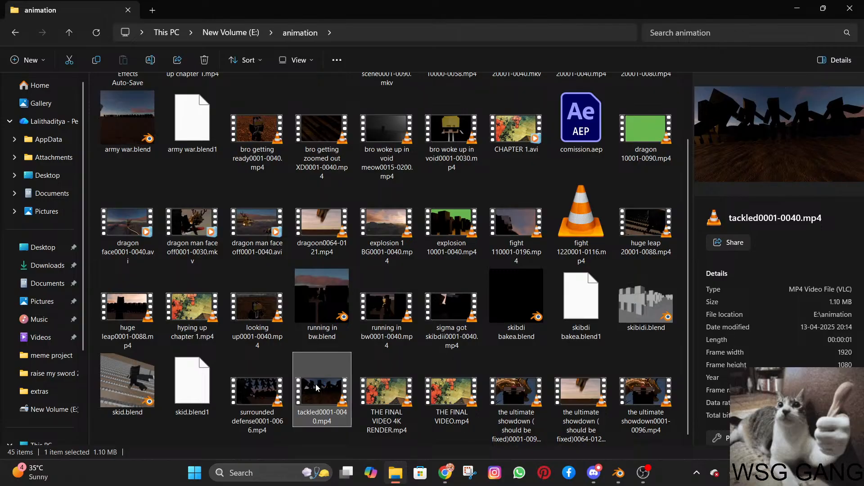
Open tackled0001-0040.mp4 in VLC and replay it from the beginning.
{"action": "double_click", "coordinate": [316, 385]}
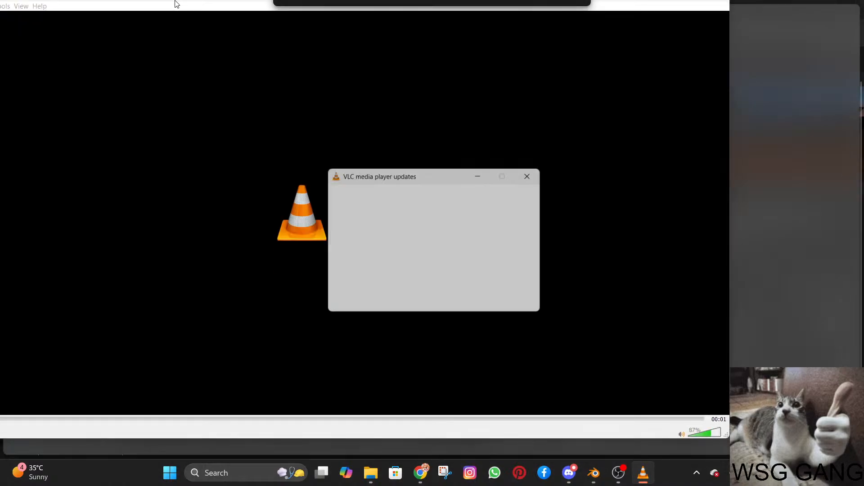
{"action": "key", "text": "space"}
{"action": "key", "text": "space"}
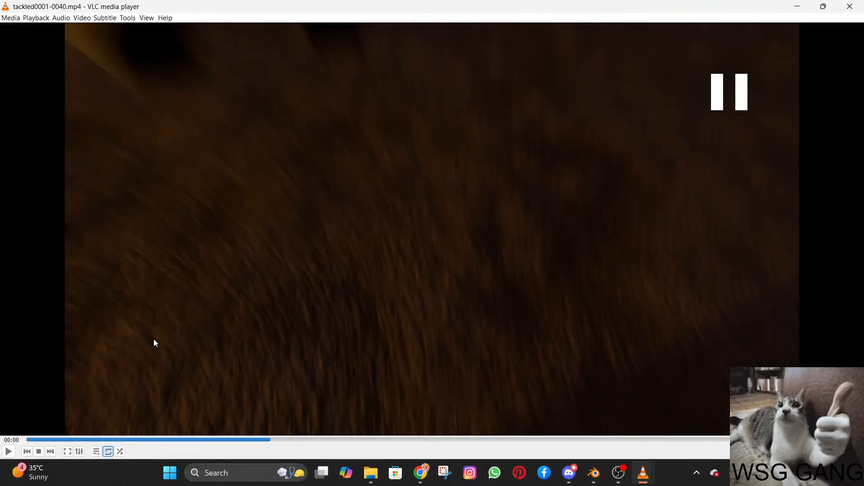
{"action": "key", "text": "space"}
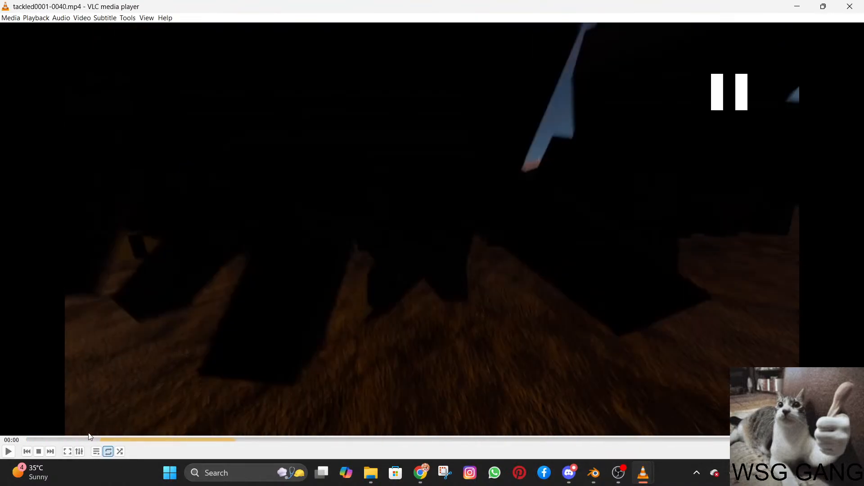
{"action": "left_click", "coordinate": [22, 442]}
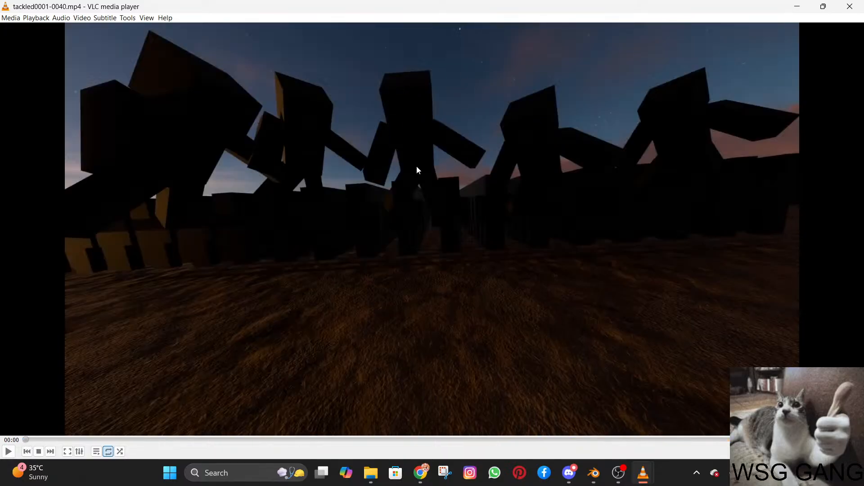
{"action": "key", "text": "space"}
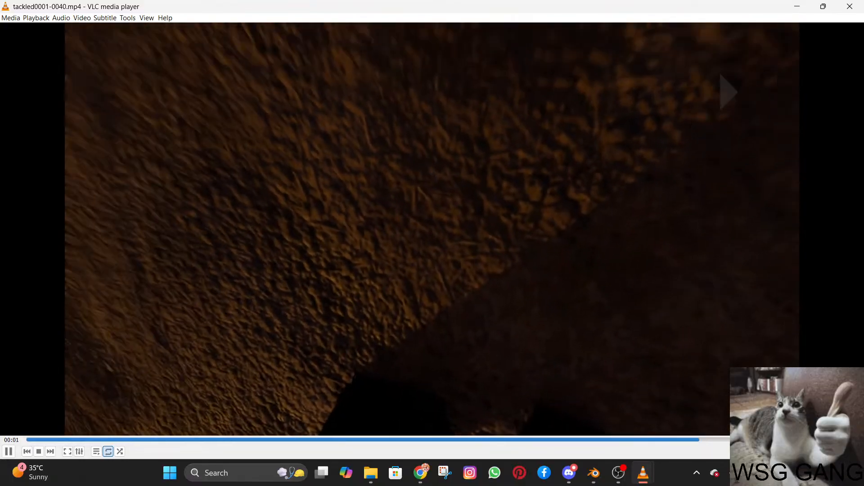
Pause and resume the tackled clip repeatedly to examine its camera motion and ground shots.
{"action": "key", "text": "space"}
{"action": "key", "text": "space"}
{"action": "key", "text": "space"}
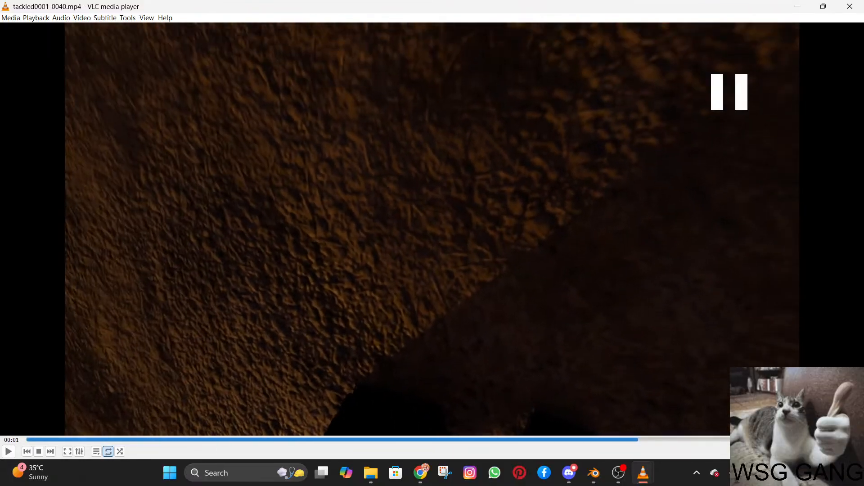
{"action": "key", "text": "space"}
{"action": "key", "text": "space"}
{"action": "key", "text": "space"}
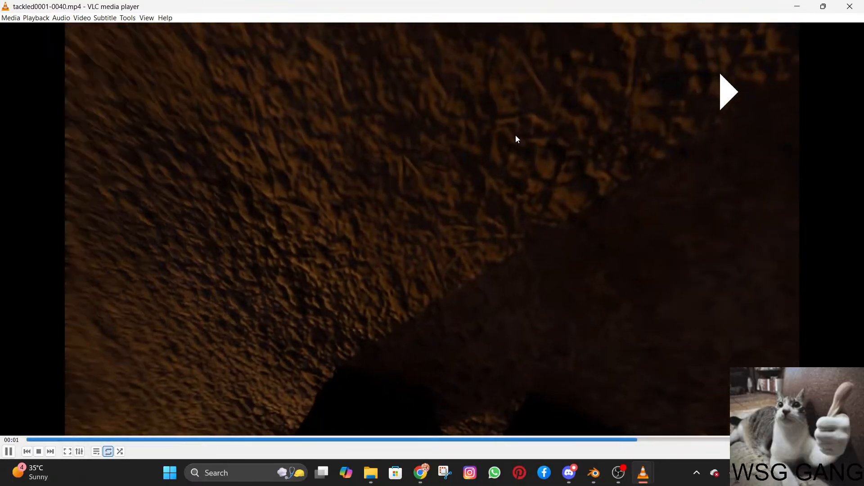
{"action": "key", "text": "space"}
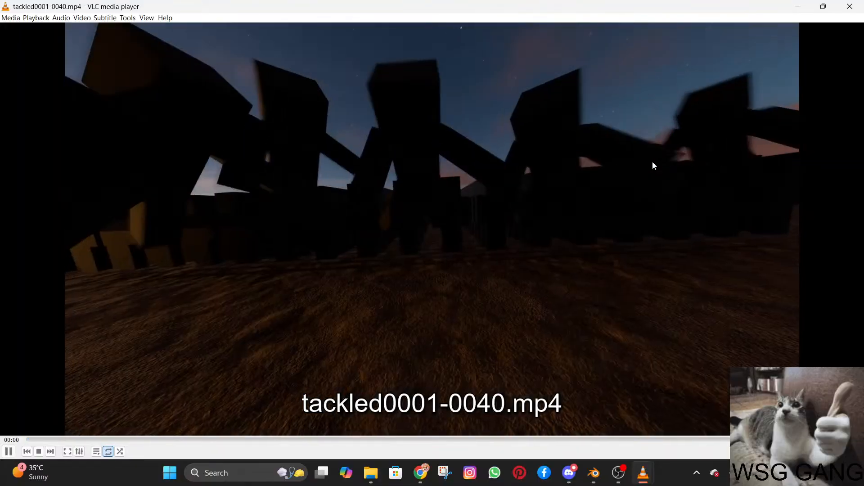
Pause the clip, dismiss the VLC update notice and clear the windows aside to return to Blender.
{"action": "key", "text": "space"}
{"action": "left_click_drag", "start_coordinate": [767, 6], "coordinate": [863, 11]}
{"action": "left_click", "coordinate": [529, 296]}
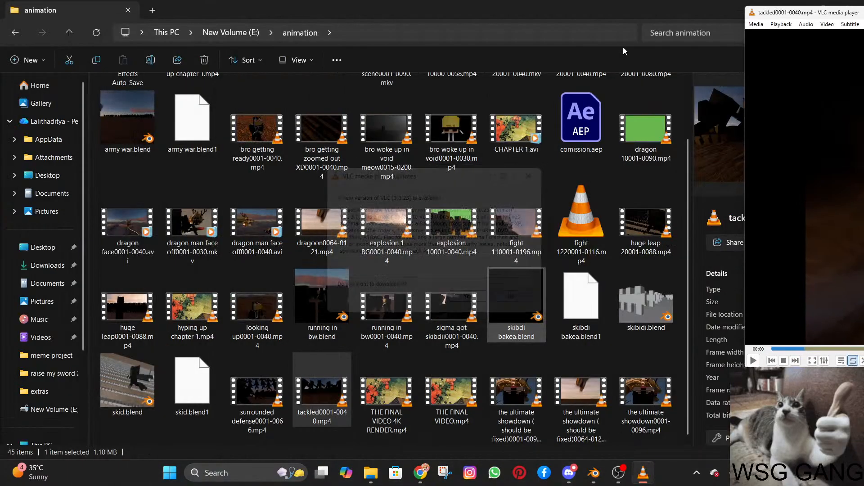
{"action": "left_click_drag", "start_coordinate": [571, 13], "coordinate": [490, 75]}
{"action": "left_click", "coordinate": [695, 75]}
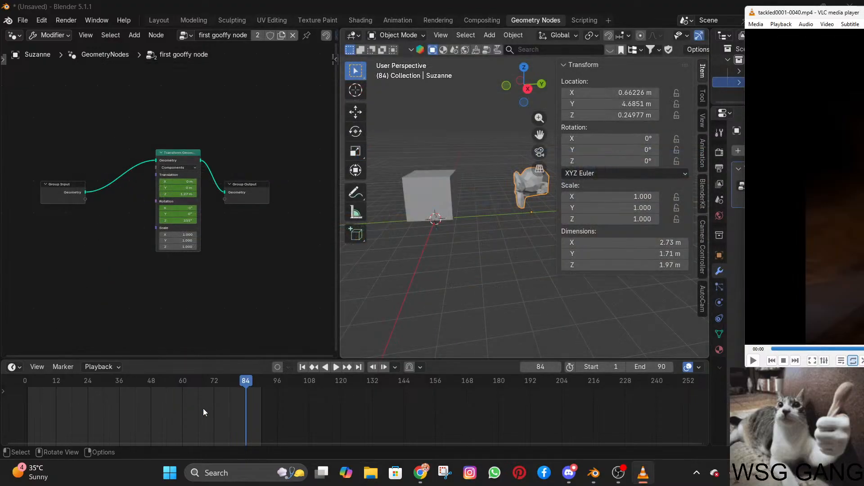
Rewind the timeline to frame 0 and play the cube and monkey animation.
{"action": "left_click", "coordinate": [148, 383]}
{"action": "left_click_drag", "start_coordinate": [149, 386], "coordinate": [25, 385]}
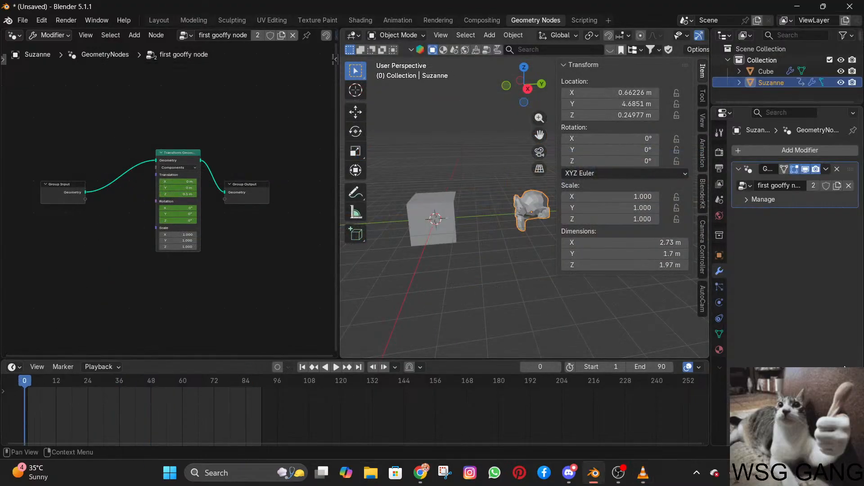
{"action": "key", "text": "space"}
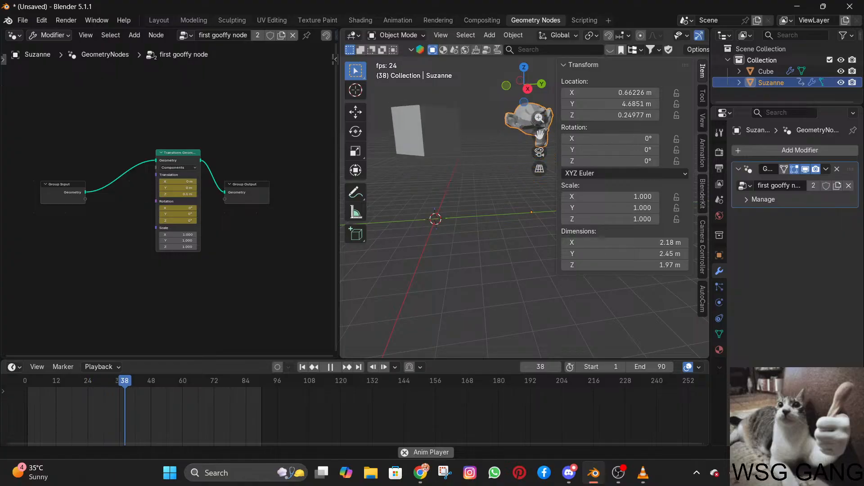
Close the VLC player and stop the Blender animation playback.
{"action": "key", "text": "alt+Tab"}
{"action": "key", "text": "alt+F4"}
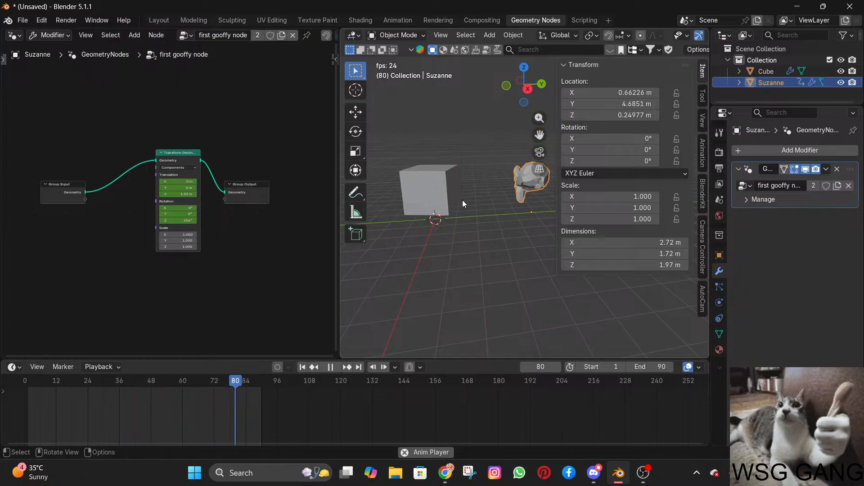
{"action": "key", "text": "space"}
{"action": "key", "text": "alt+Tab"}
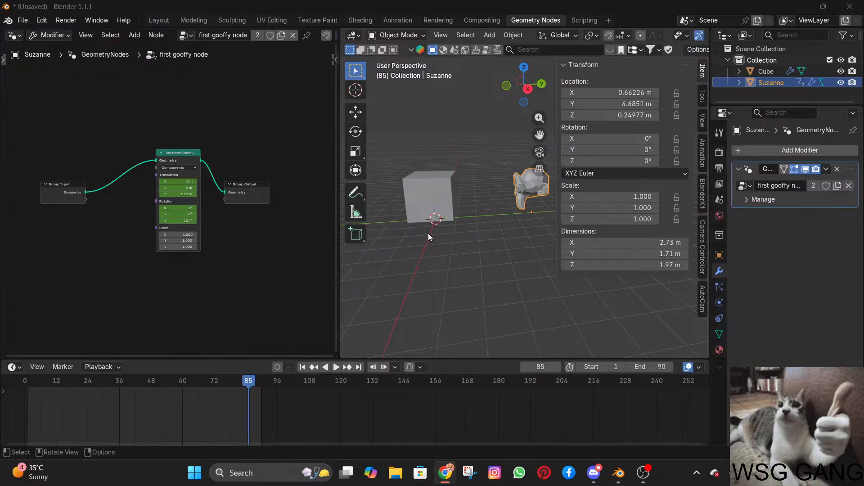
Delete the monkey mesh from the scene.
{"action": "scroll", "coordinate": [428, 233], "scroll_direction": "up", "scroll_amount": 3}
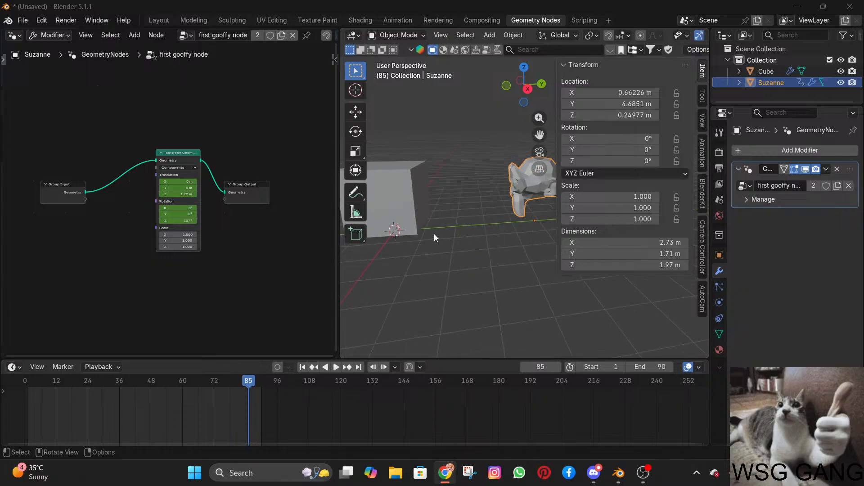
{"action": "scroll", "coordinate": [463, 233], "scroll_direction": "down", "scroll_amount": 4}
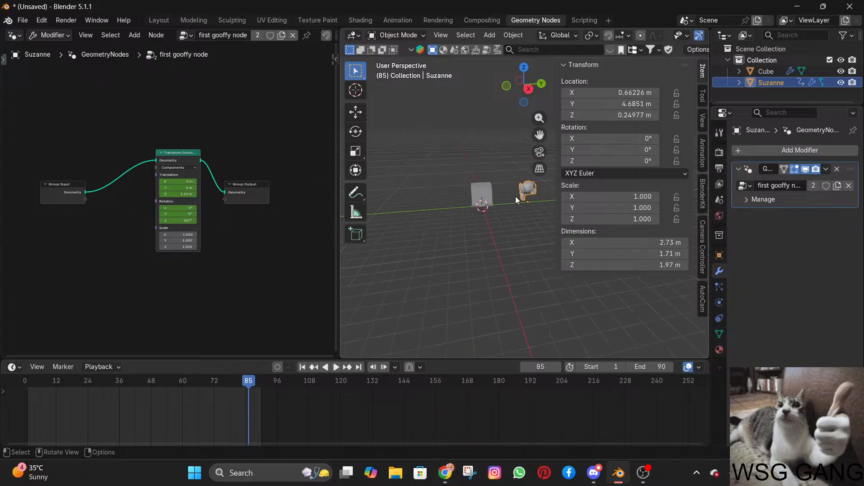
{"action": "key", "text": "Delete"}
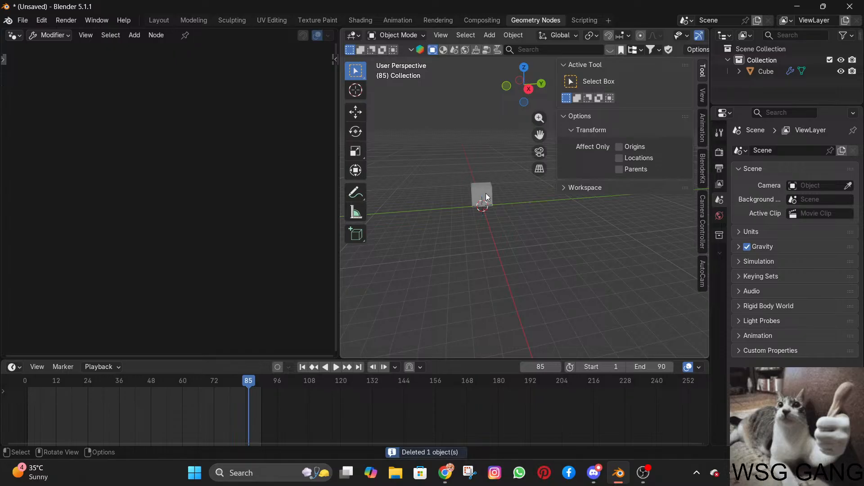
Select the cube and check the list of available node groups and its Transform Geometry node.
{"action": "left_click", "coordinate": [470, 200]}
{"action": "left_click", "coordinate": [185, 35]}
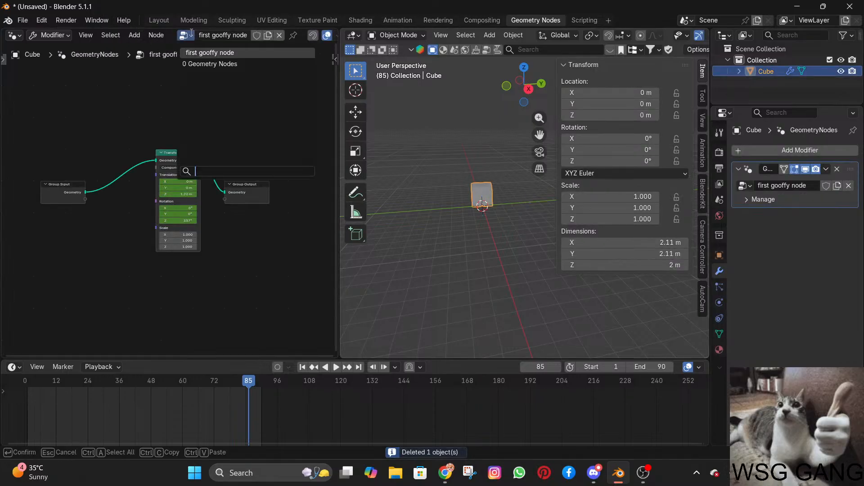
{"action": "left_click", "coordinate": [188, 36]}
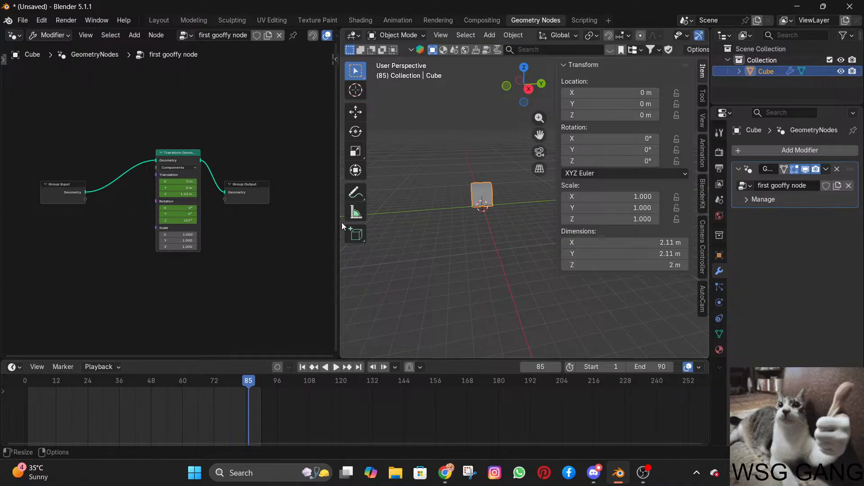
{"action": "scroll", "coordinate": [220, 177], "scroll_direction": "up", "scroll_amount": 3}
{"action": "scroll", "coordinate": [220, 177], "scroll_direction": "down", "scroll_amount": 2}
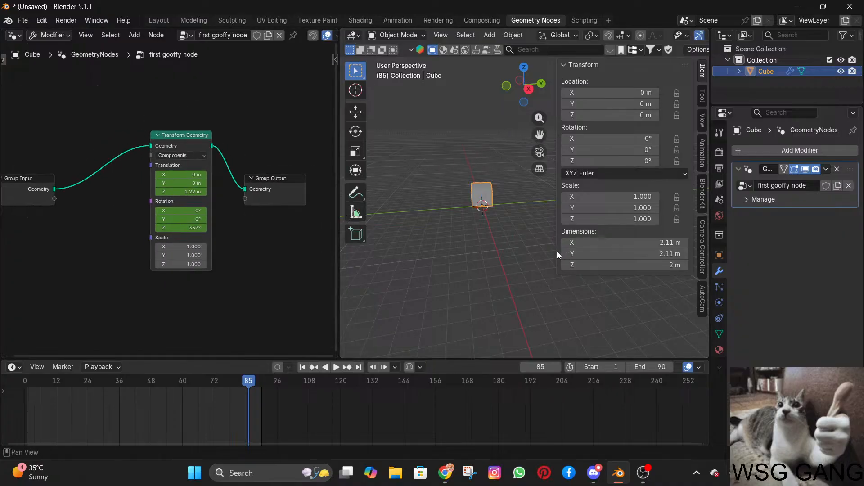
Play and stop the cube's animation, and enlarge the Outliner area.
{"action": "key", "text": "space"}
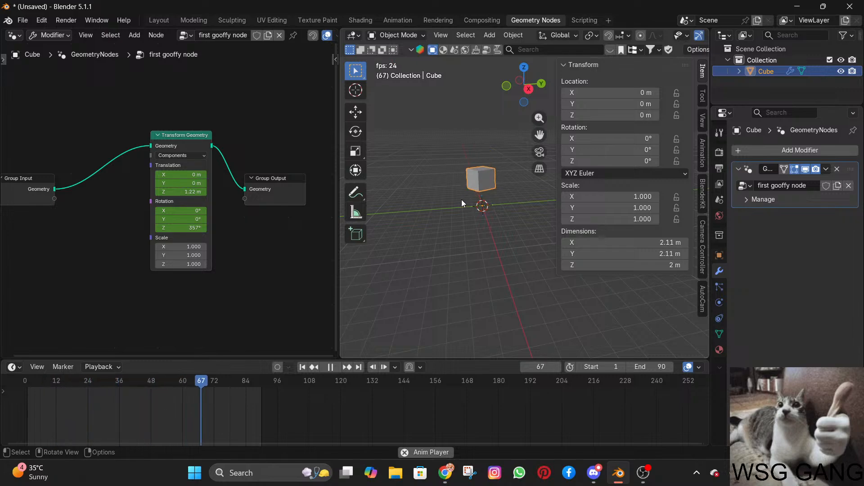
{"action": "key", "text": "space"}
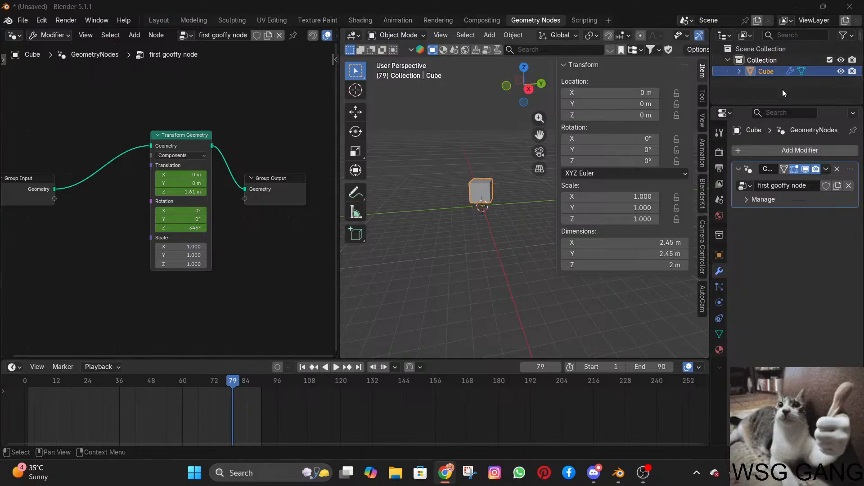
{"action": "left_click_drag", "start_coordinate": [782, 104], "coordinate": [785, 145]}
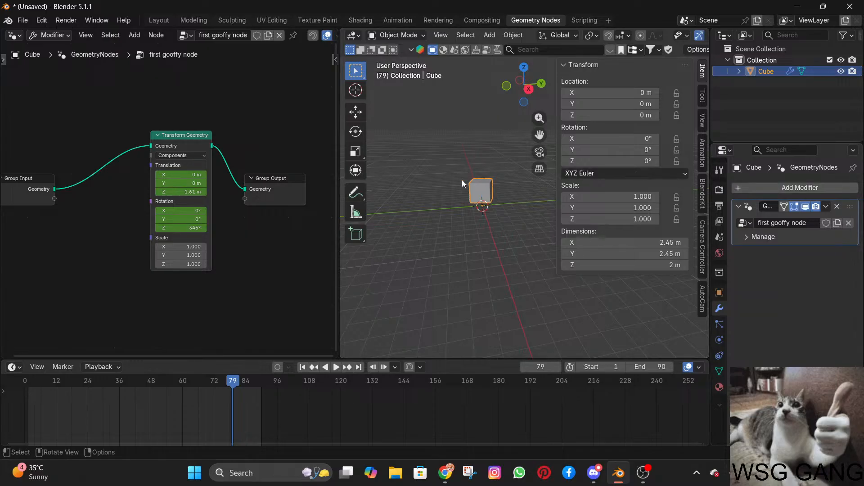
Play the cube's animation, select the Transform Geometry node to show its keyframes, rewind the timeline and stop playback.
{"action": "left_click", "coordinate": [445, 473]}
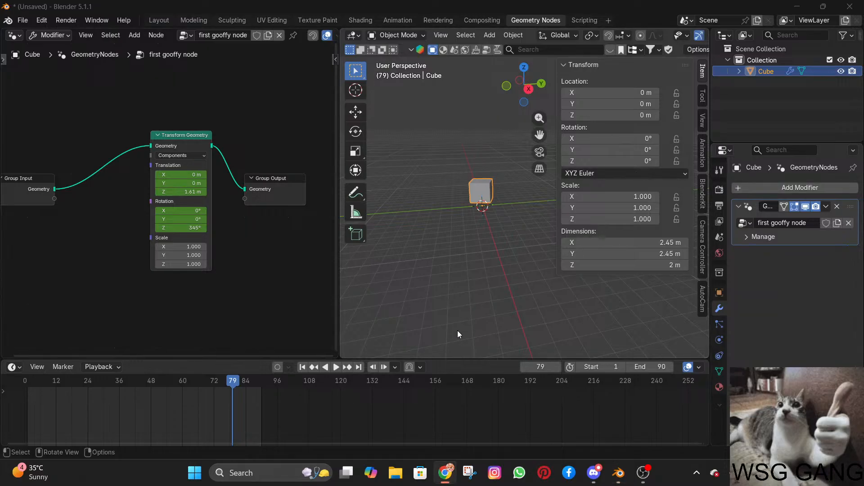
{"action": "left_click", "coordinate": [335, 367]}
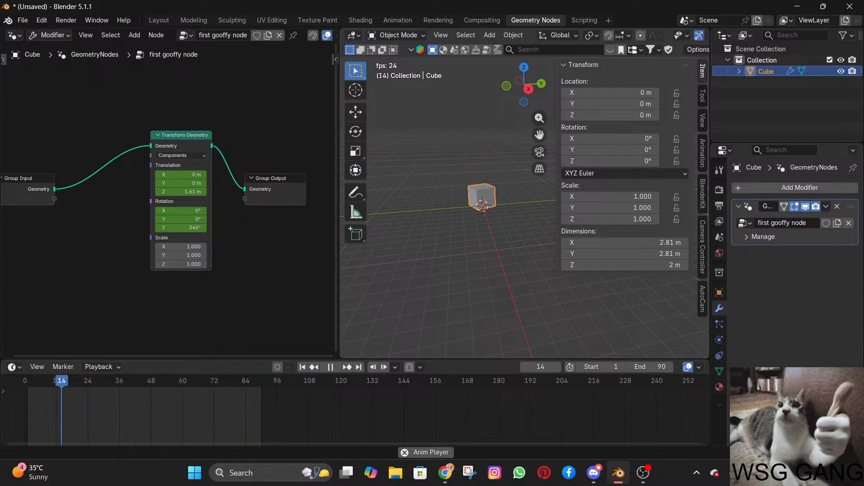
{"action": "left_click", "coordinate": [173, 137]}
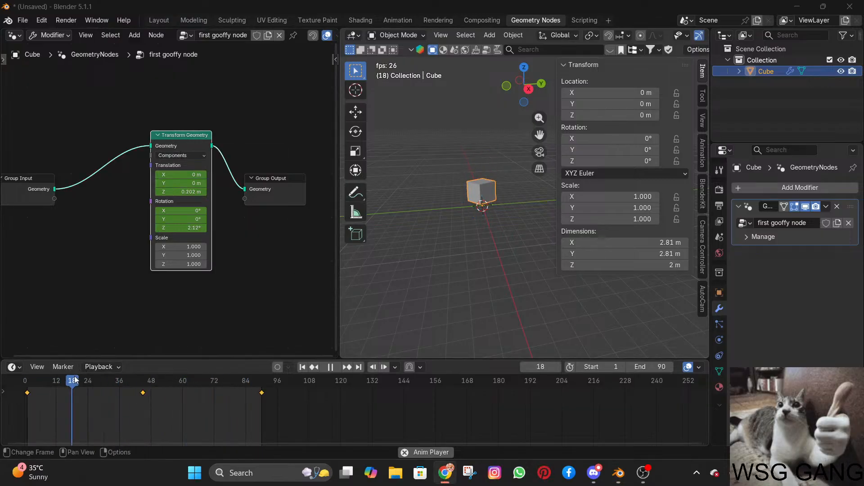
{"action": "left_click_drag", "start_coordinate": [75, 383], "coordinate": [28, 386]}
{"action": "key", "text": "space"}
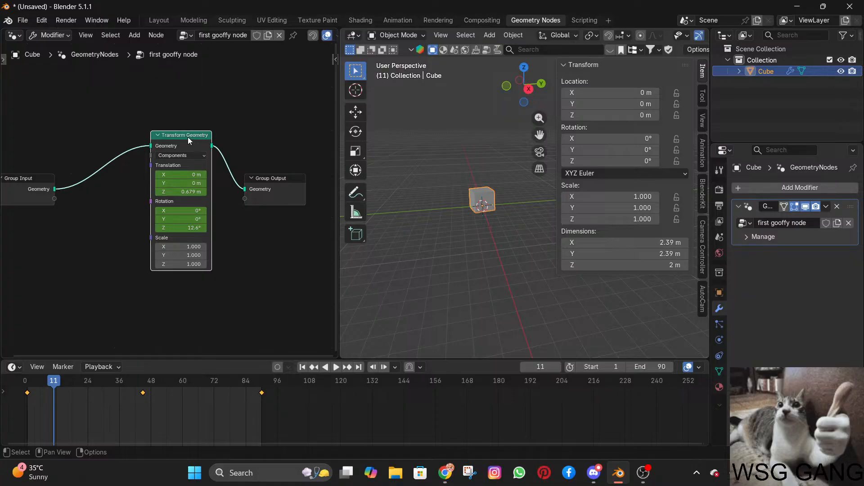
Deselect and reselect the Transform Geometry node to inspect its timeline keyframes, with the playhead at frame 0.
{"action": "left_click", "coordinate": [279, 202]}
{"action": "left_click", "coordinate": [226, 298]}
{"action": "left_click", "coordinate": [185, 134]}
{"action": "left_click_drag", "start_coordinate": [76, 379], "coordinate": [25, 381]}
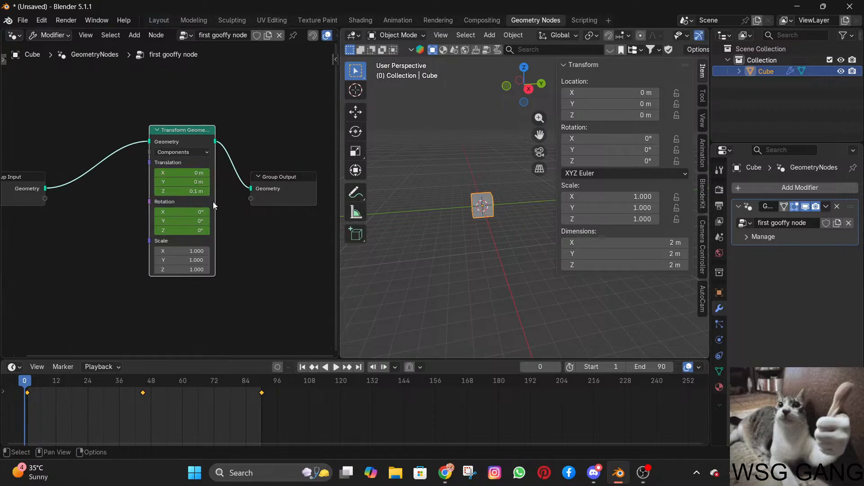
{"action": "scroll", "coordinate": [215, 198], "scroll_direction": "up", "scroll_amount": 3}
{"action": "left_click", "coordinate": [169, 227]}
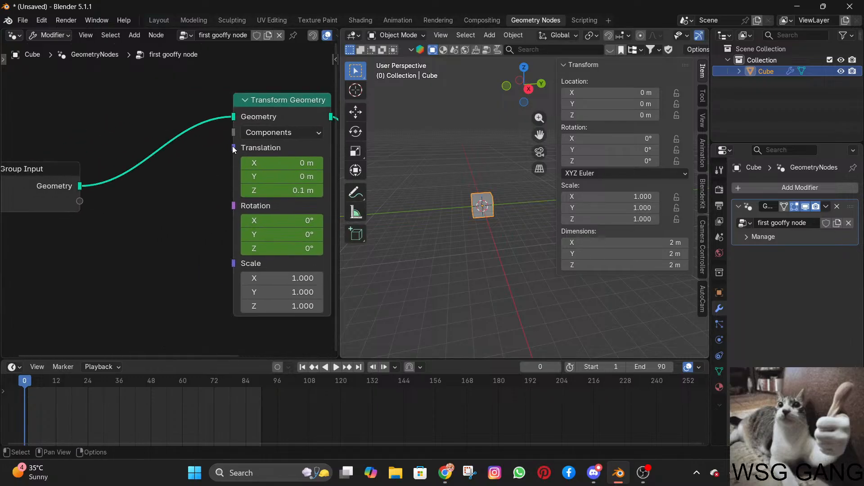
{"action": "left_click", "coordinate": [261, 102]}
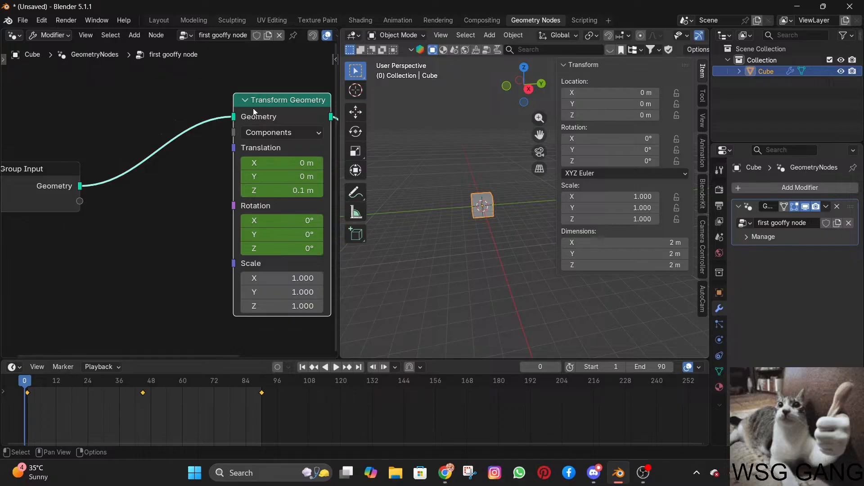
Switch the timeline area to the Graph Editor, enlarge it, and examine the cube's Transform Geometry animation curves.
{"action": "left_click", "coordinate": [13, 367]}
{"action": "left_click", "coordinate": [168, 281]}
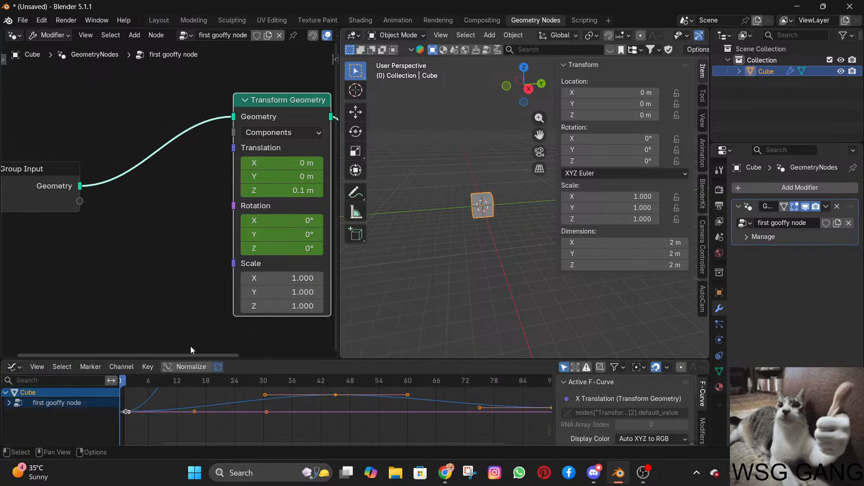
{"action": "left_click_drag", "start_coordinate": [253, 357], "coordinate": [254, 275]}
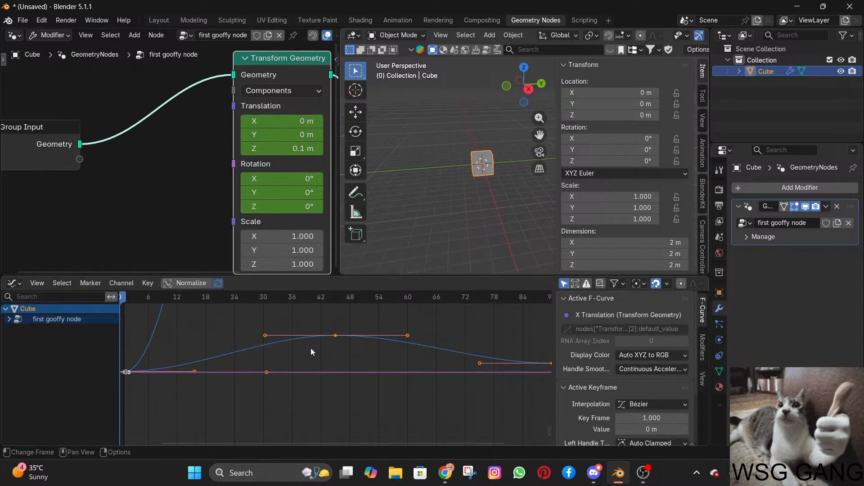
{"action": "scroll", "coordinate": [330, 372], "scroll_direction": "down", "scroll_amount": 8}
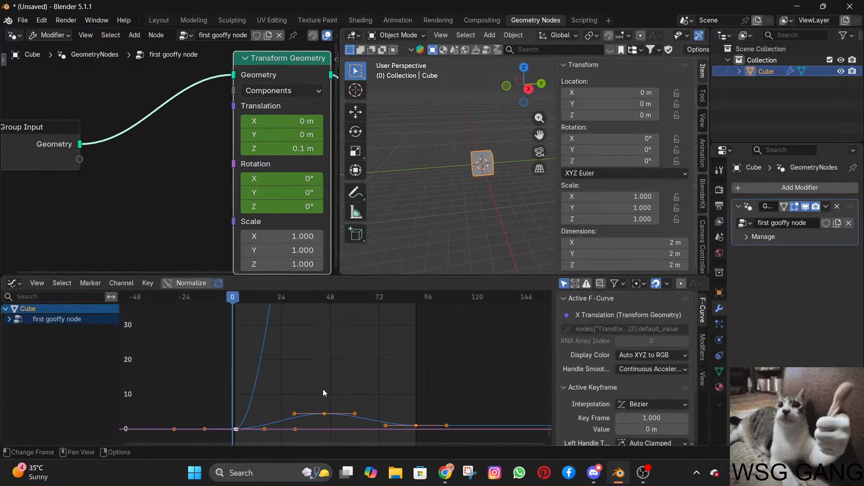
{"action": "scroll", "coordinate": [323, 385], "scroll_direction": "down", "scroll_amount": 4}
{"action": "middle_click_drag", "start_coordinate": [325, 353], "coordinate": [311, 432]}
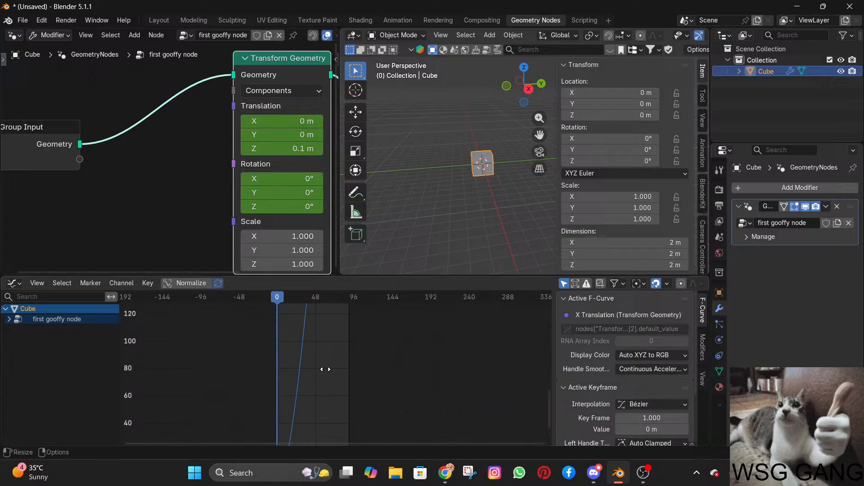
{"action": "scroll", "coordinate": [330, 396], "scroll_direction": "up", "scroll_amount": 1}
{"action": "middle_click_drag", "start_coordinate": [335, 331], "coordinate": [325, 415]}
{"action": "middle_click_drag", "start_coordinate": [324, 321], "coordinate": [314, 389]}
{"action": "middle_click_drag", "start_coordinate": [314, 311], "coordinate": [301, 412]}
Show the keyframes in the Dope Sheet, check its Action Editor mode, and return to Dope Sheet mode.
{"action": "left_click", "coordinate": [13, 282]}
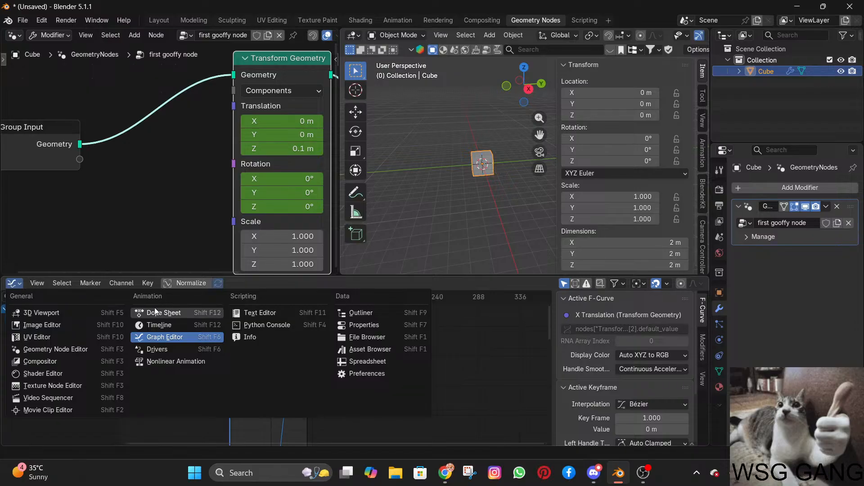
{"action": "left_click", "coordinate": [198, 314]}
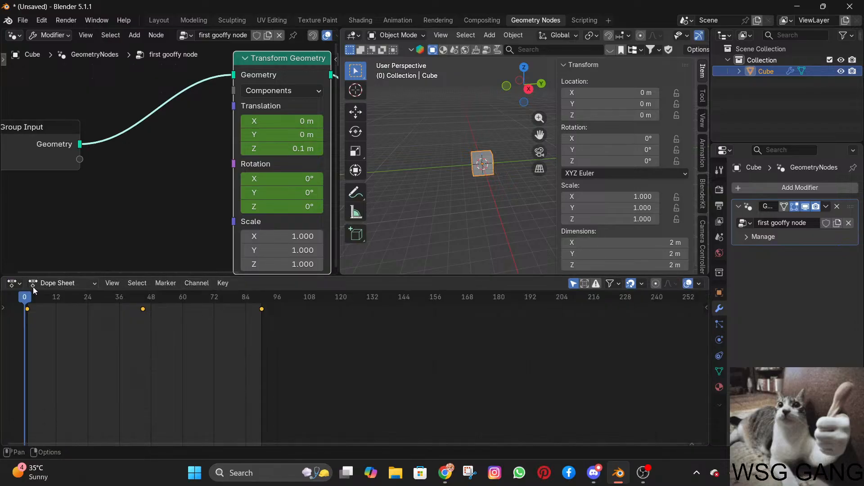
{"action": "left_click", "coordinate": [18, 284]}
{"action": "left_click", "coordinate": [59, 282]}
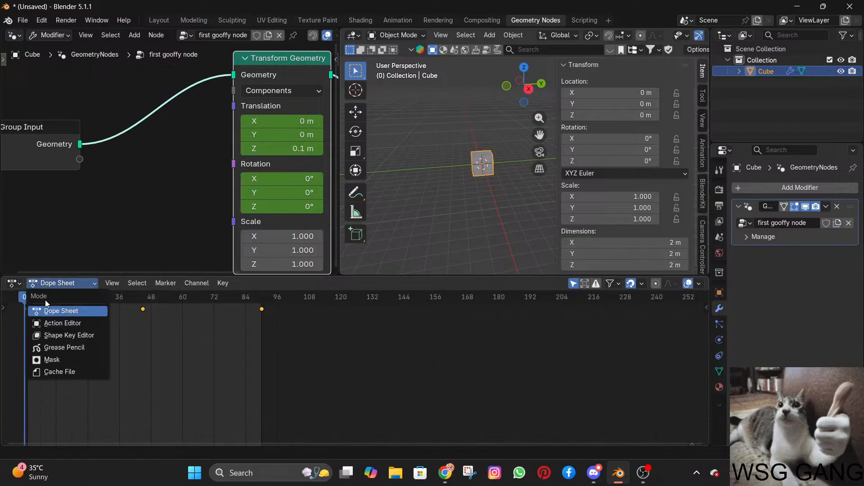
{"action": "left_click", "coordinate": [50, 323]}
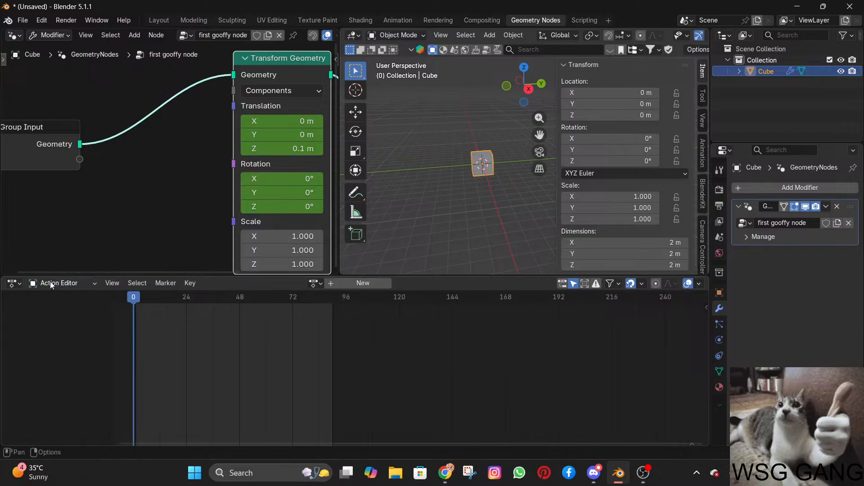
{"action": "left_click", "coordinate": [78, 284]}
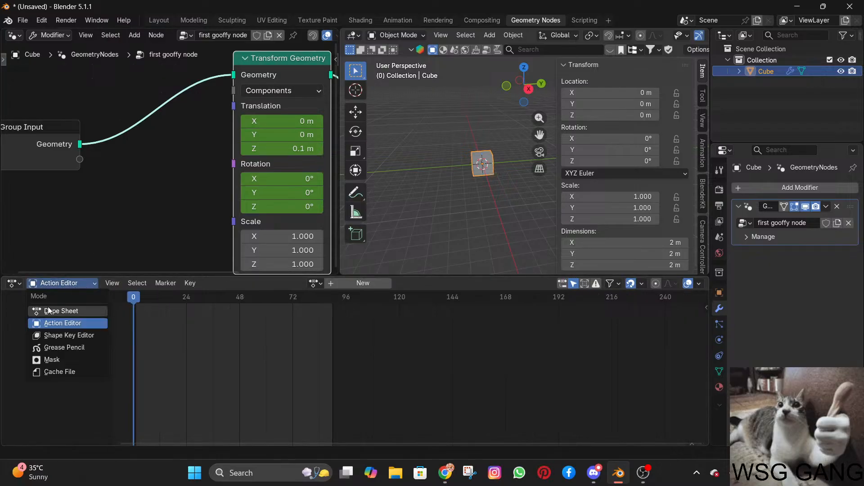
{"action": "left_click", "coordinate": [49, 311]}
Switch the animation area back to the Timeline and shrink it to enlarge the node editor and viewport.
{"action": "left_click", "coordinate": [16, 283]}
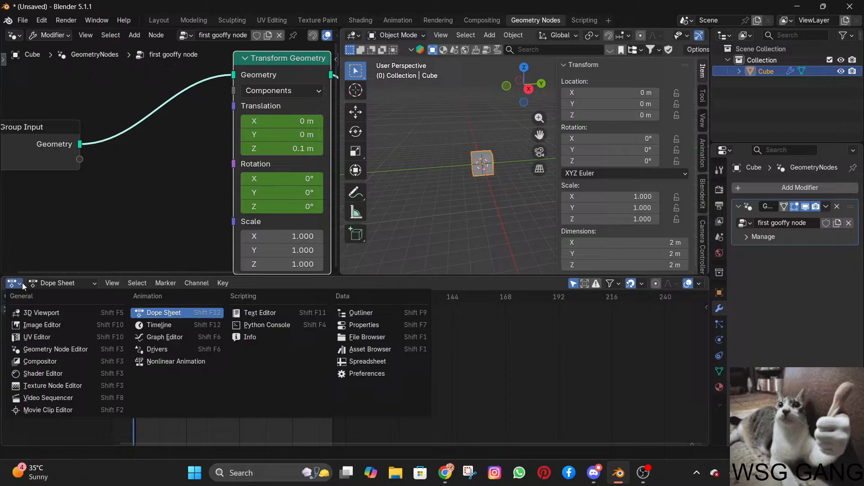
{"action": "left_click", "coordinate": [158, 325]}
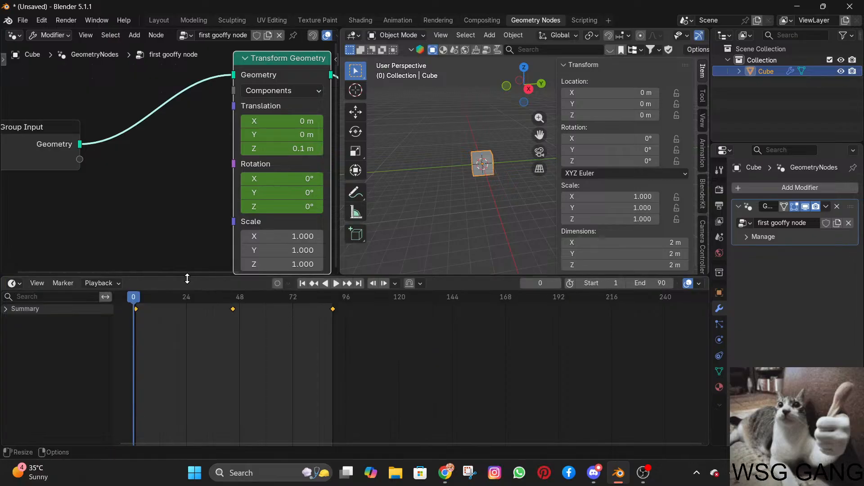
{"action": "left_click_drag", "start_coordinate": [188, 279], "coordinate": [179, 396]}
{"action": "scroll", "coordinate": [229, 352], "scroll_direction": "down", "scroll_amount": 3}
{"action": "middle_click_drag", "start_coordinate": [233, 297], "coordinate": [118, 293]}
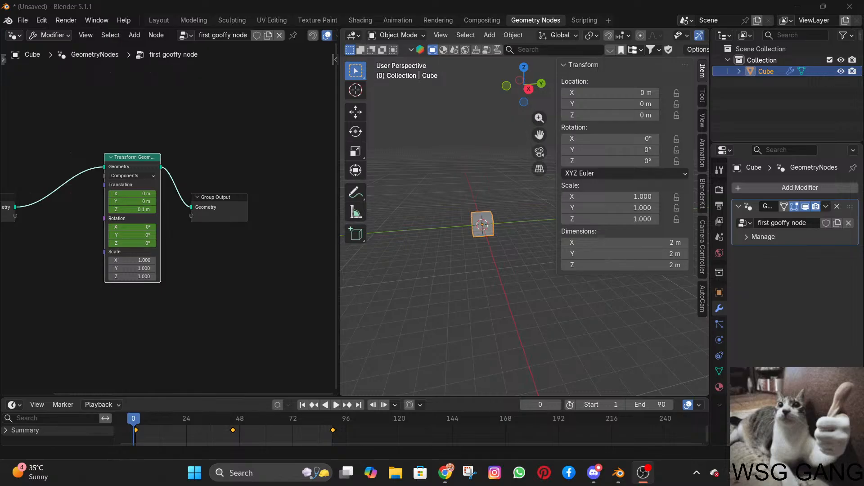
Detach the Transform Geometry node from between Group Input and Group Output, and play the animation to frame 13.
{"action": "key", "text": "alt+Tab"}
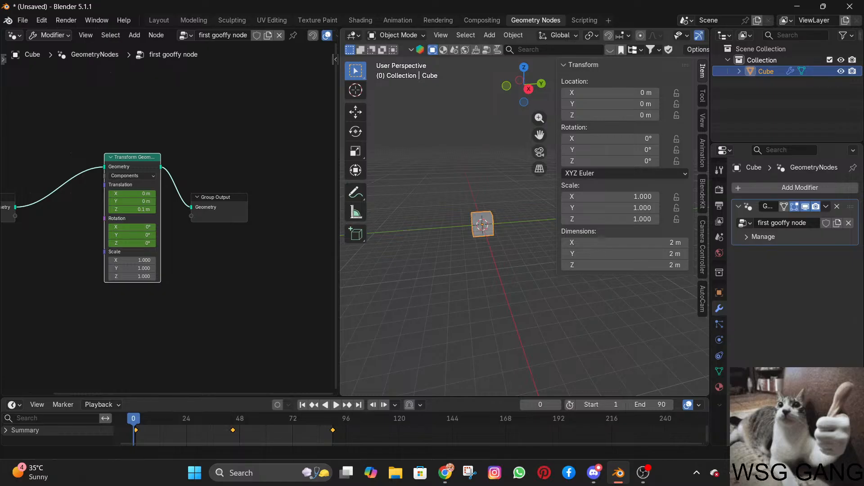
{"action": "key", "text": "alt+Tab"}
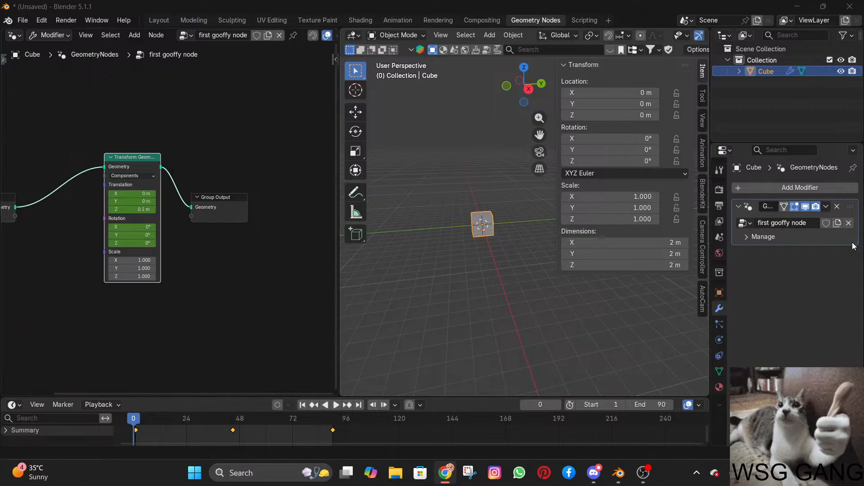
{"action": "left_click_drag", "start_coordinate": [128, 155], "coordinate": [126, 263], "text": "alt"}
{"action": "key", "text": "space"}
{"action": "middle_click_drag", "start_coordinate": [205, 285], "coordinate": [262, 226]}
{"action": "key", "text": "alt+Tab"}
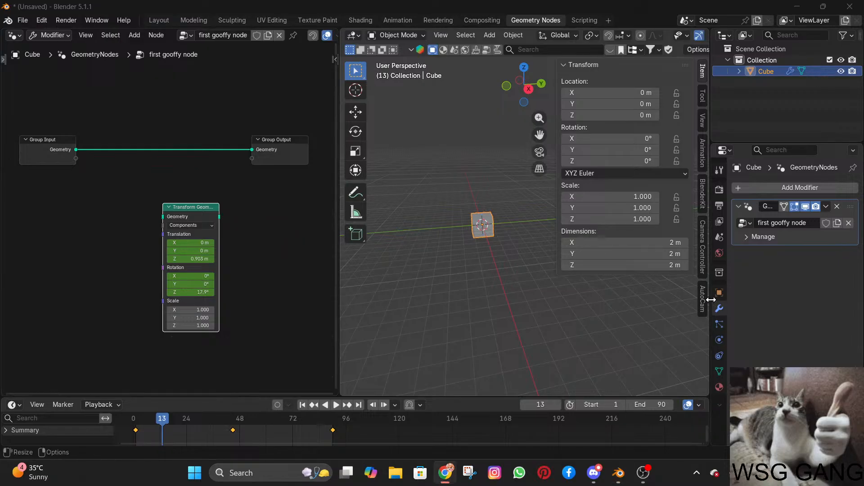
Insert the Transform Geometry node back into the link between Group Input and Group Output and line it up with them.
{"action": "left_click_drag", "start_coordinate": [205, 206], "coordinate": [188, 135]}
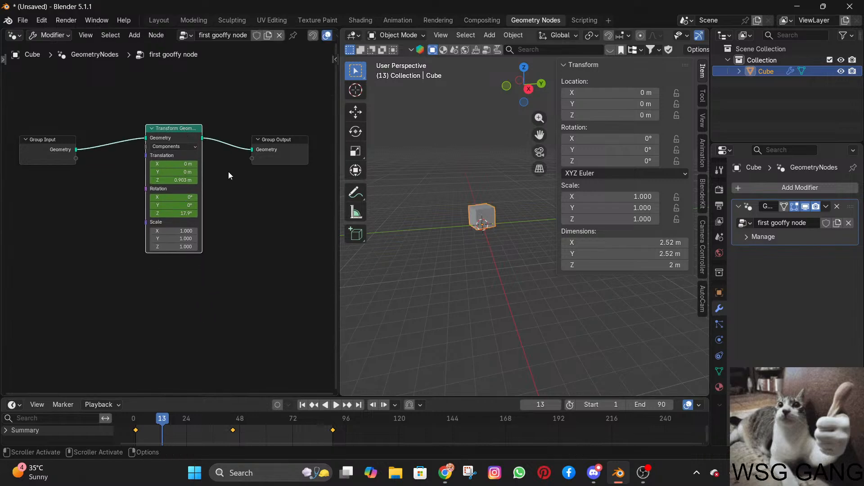
{"action": "mouse_move", "coordinate": [166, 129]}
{"action": "left_mouse_down", "text": "alt"}
{"action": "mouse_move", "coordinate": [155, 249]}
{"action": "mouse_move", "coordinate": [165, 140]}
{"action": "left_mouse_up", "text": "alt"}
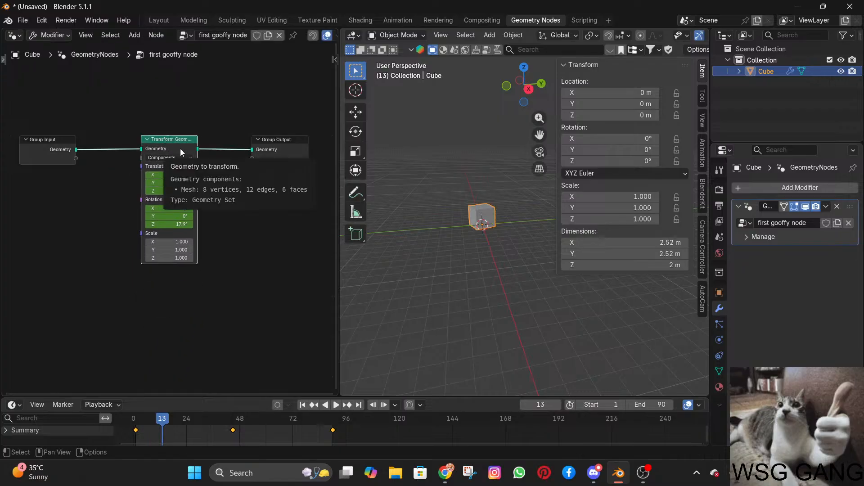
Try deleting the Transform Geometry node first with its links reconnected and once without, undoing each deletion.
{"action": "mouse_move", "coordinate": [180, 147]}
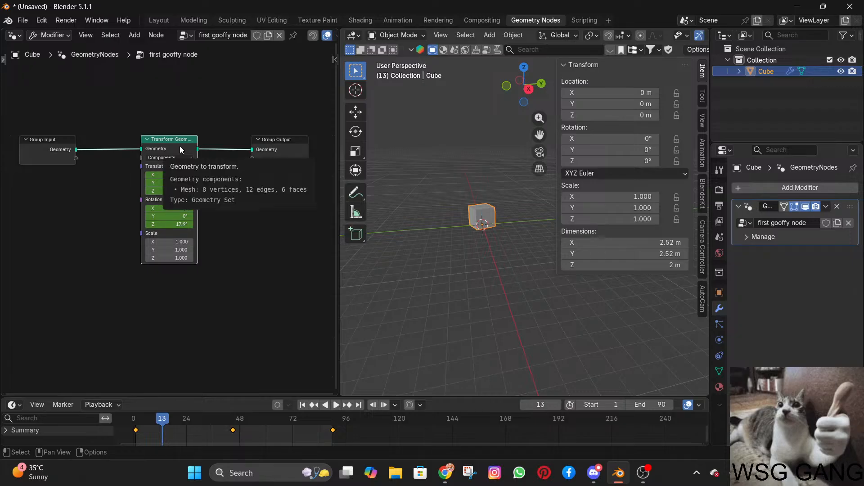
{"action": "key", "text": "ctrl+x"}
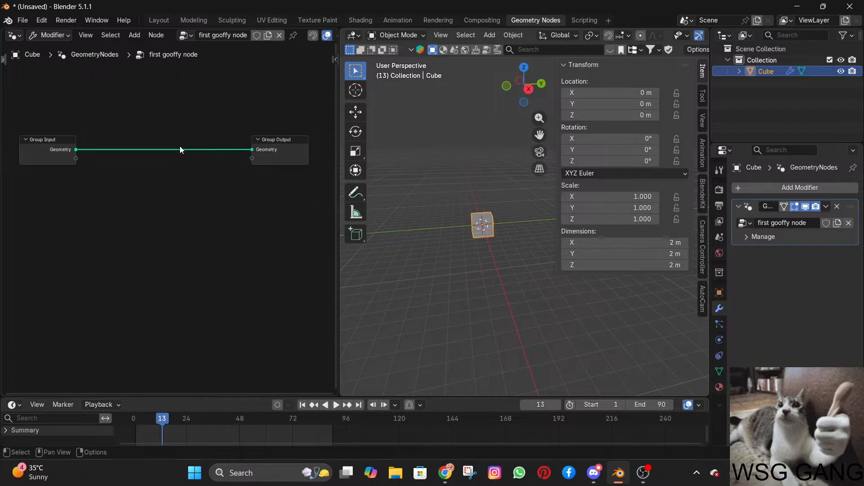
{"action": "key", "text": "ctrl+z"}
{"action": "key", "text": "x"}
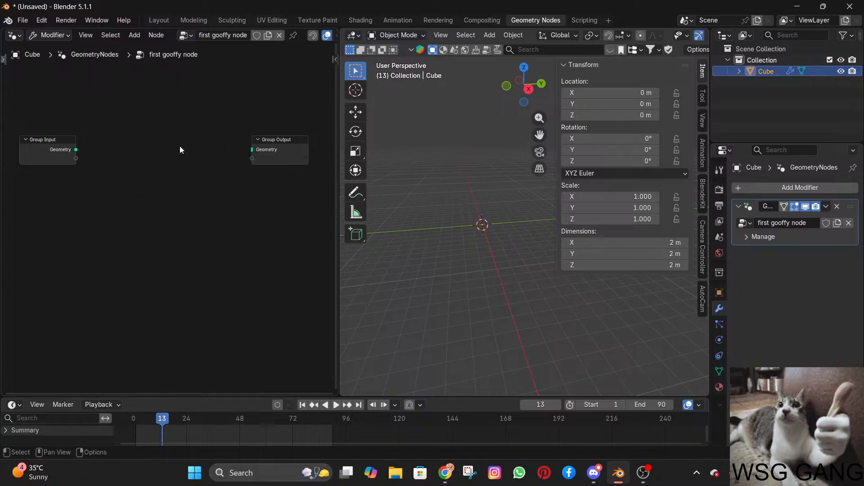
{"action": "key", "text": "ctrl+z"}
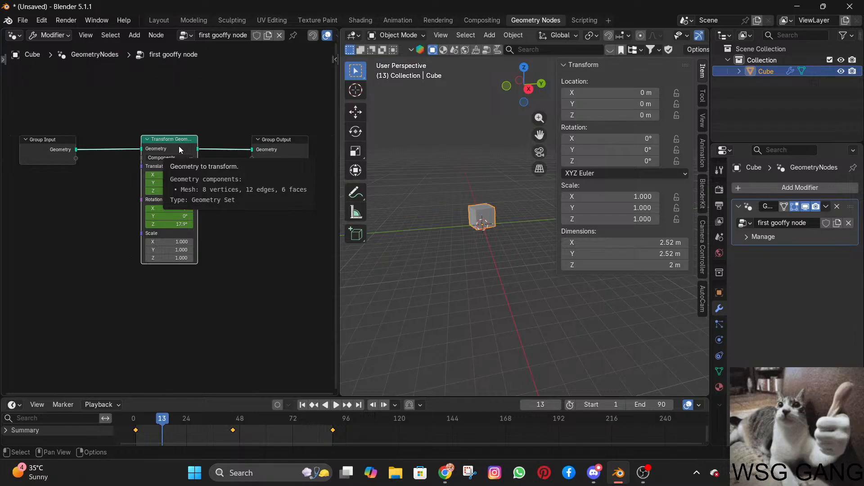
Delete the Transform Geometry node while keeping Group Input connected to Group Output.
{"action": "key", "text": "ctrl+x"}
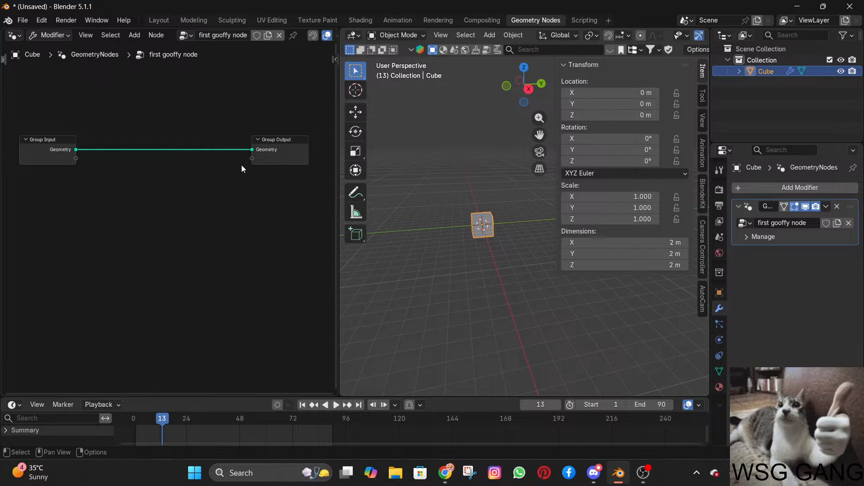
Practise cutting the Geometry link between Group Input and Group Output and reconnecting the two nodes.
{"action": "left_click_drag", "start_coordinate": [207, 98], "coordinate": [163, 185]}
{"action": "mouse_move", "coordinate": [168, 130]}
{"action": "left_mouse_down"}
{"action": "mouse_move", "coordinate": [168, 171]}
{"action": "mouse_move", "coordinate": [165, 118]}
{"action": "left_mouse_up"}
{"action": "right_click_drag", "start_coordinate": [165, 111], "coordinate": [140, 193], "text": "ctrl"}
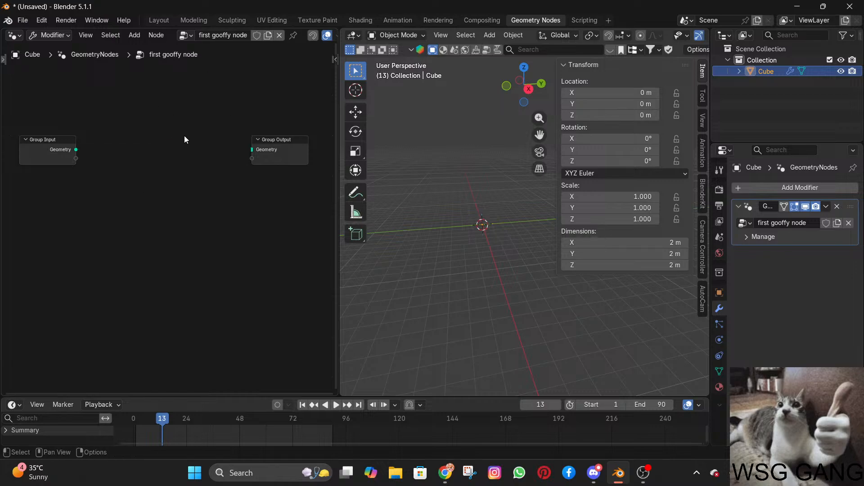
{"action": "right_click_drag", "start_coordinate": [203, 97], "coordinate": [135, 232], "text": "ctrl"}
{"action": "left_click_drag", "start_coordinate": [90, 149], "coordinate": [242, 152]}
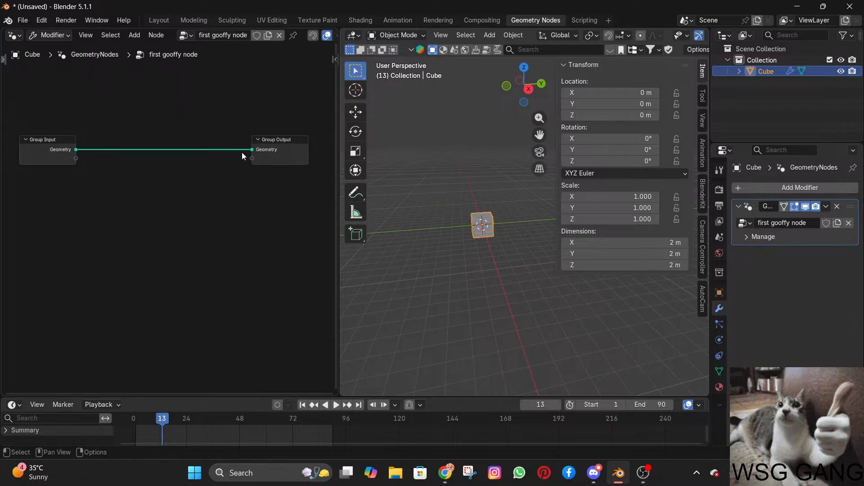
{"action": "right_click_drag", "start_coordinate": [216, 71], "coordinate": [149, 237], "text": "ctrl"}
{"action": "left_click_drag", "start_coordinate": [75, 149], "coordinate": [248, 149]}
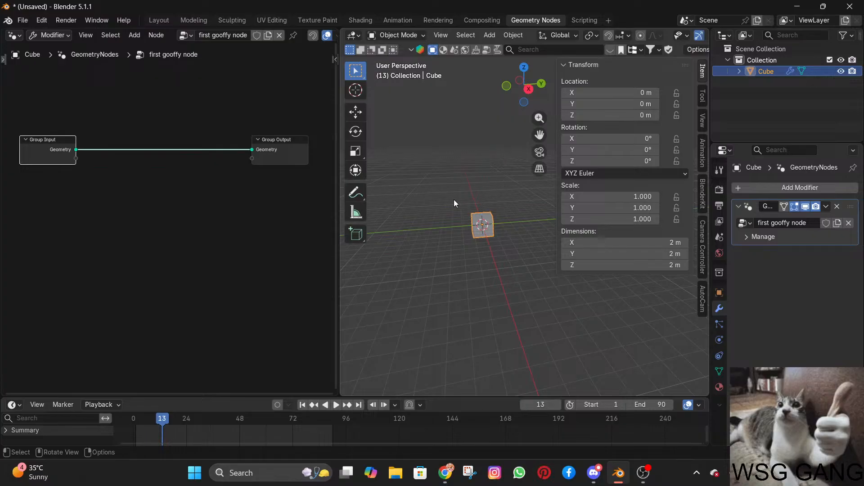
{"action": "left_click", "coordinate": [234, 193]}
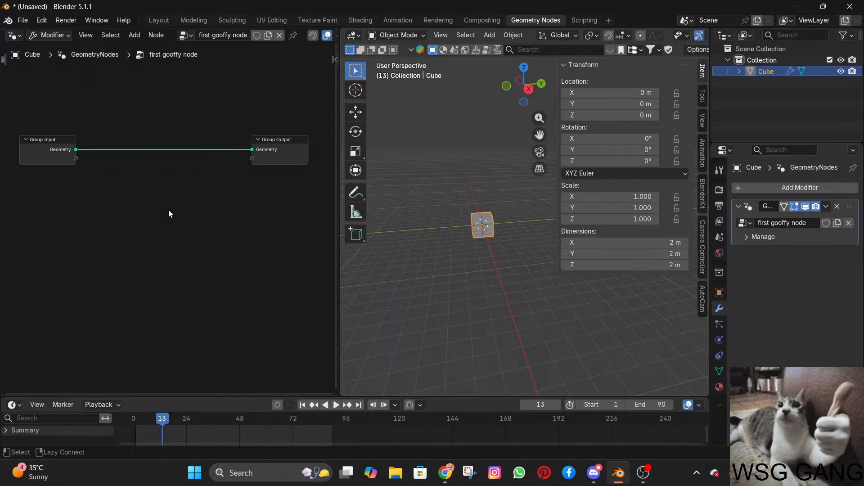
{"action": "right_click_drag", "start_coordinate": [145, 118], "coordinate": [110, 210], "text": "ctrl"}
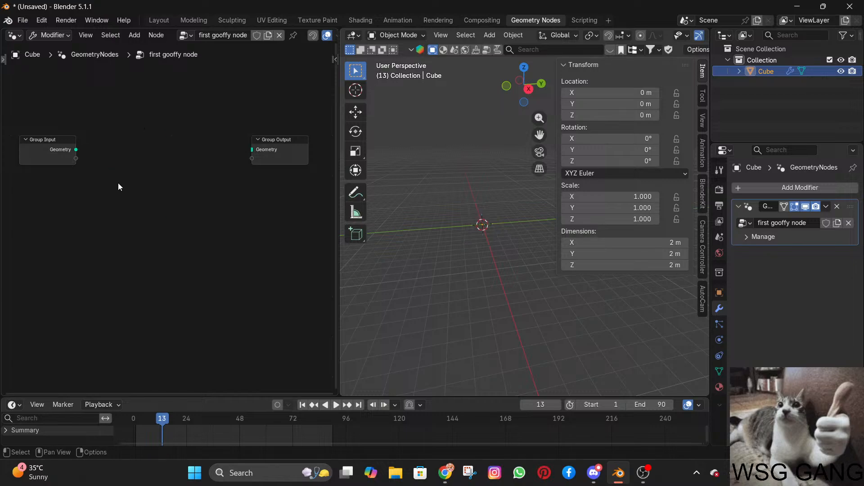
{"action": "left_click", "coordinate": [75, 149]}
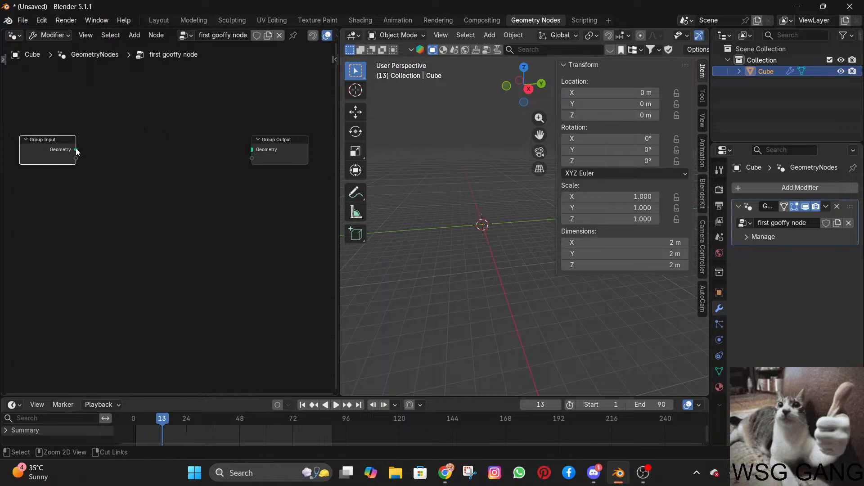
{"action": "left_click_drag", "start_coordinate": [76, 148], "coordinate": [252, 150]}
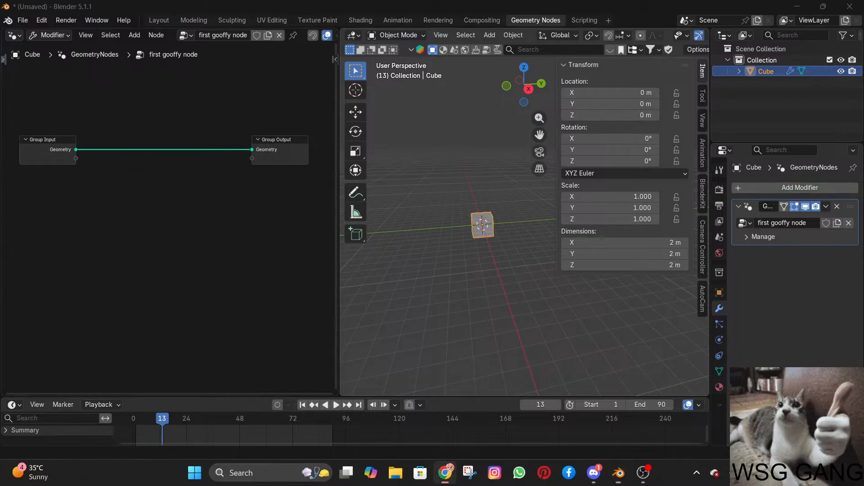
Add a new Transform Geometry node on the link between Group Input and Group Output.
{"action": "key", "text": "shift+a"}
{"action": "type", "text": "t"}
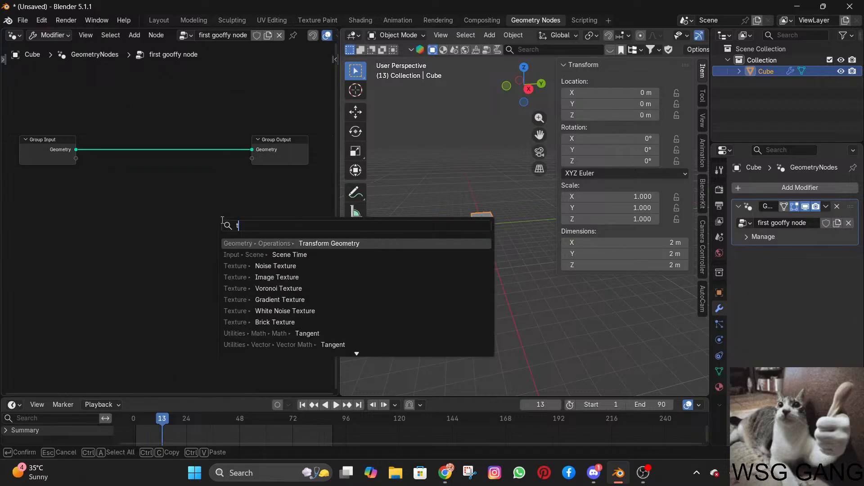
{"action": "type", "text": "rans"}
{"action": "key", "text": "Return"}
{"action": "left_click", "coordinate": [140, 141]}
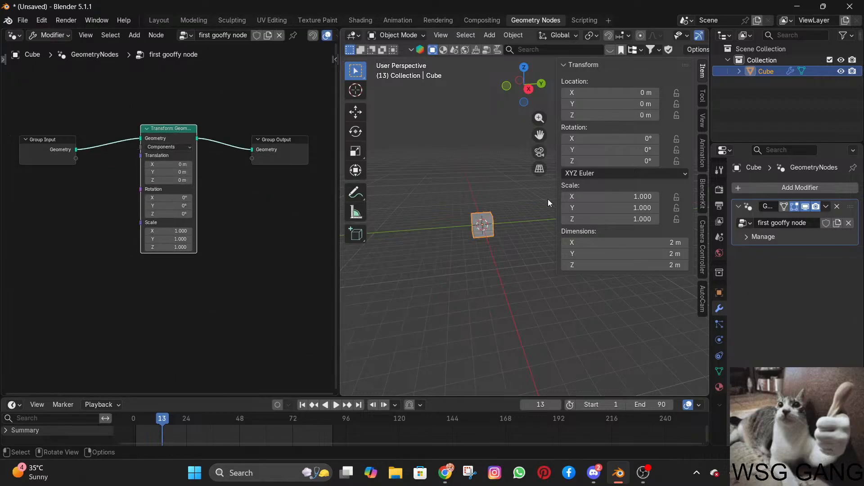
Move Group Output farther from the Transform Geometry node and set that node's Translation Y to -3.8 m.
{"action": "key", "text": "alt+Tab"}
{"action": "key", "text": "alt+Tab"}
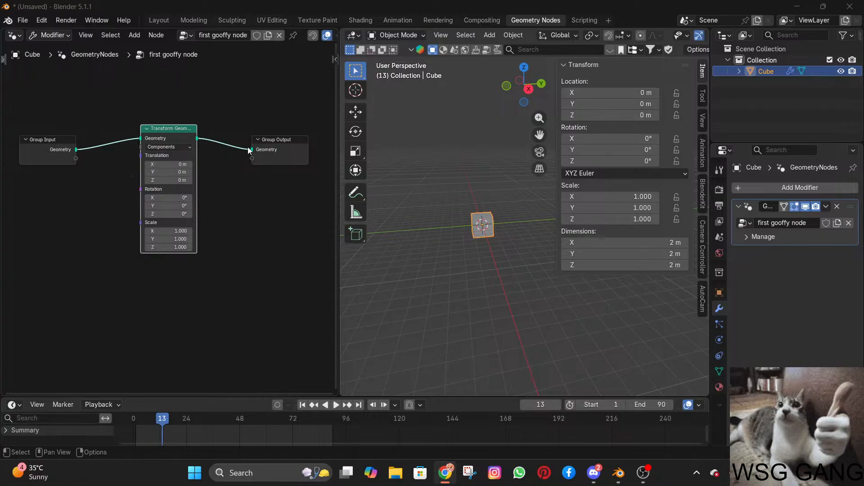
{"action": "left_click_drag", "start_coordinate": [299, 139], "coordinate": [334, 145]}
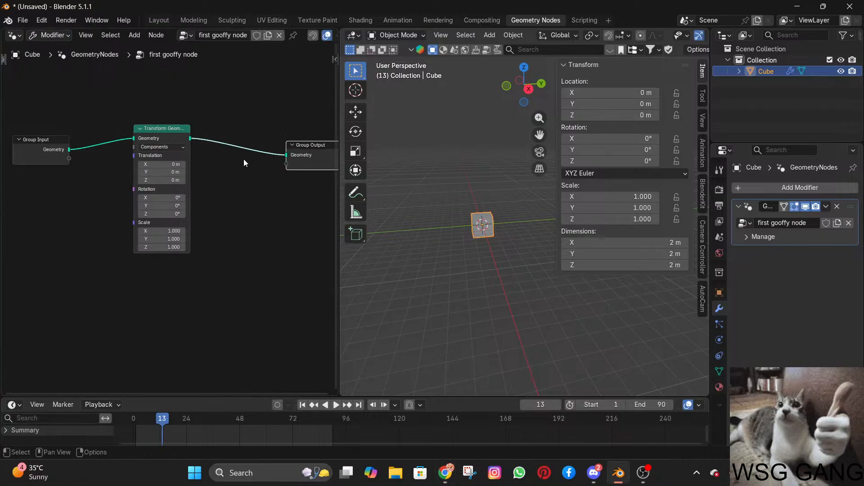
{"action": "mouse_move", "coordinate": [161, 173]}
{"action": "left_mouse_down"}
{"action": "mouse_move", "coordinate": [143, 173]}
{"action": "mouse_move", "coordinate": [155, 173]}
{"action": "left_mouse_up"}
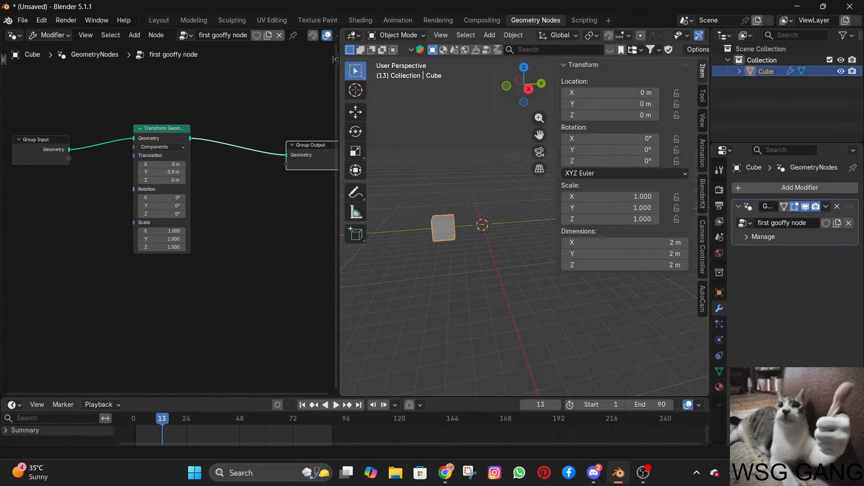
{"action": "left_click", "coordinate": [156, 134]}
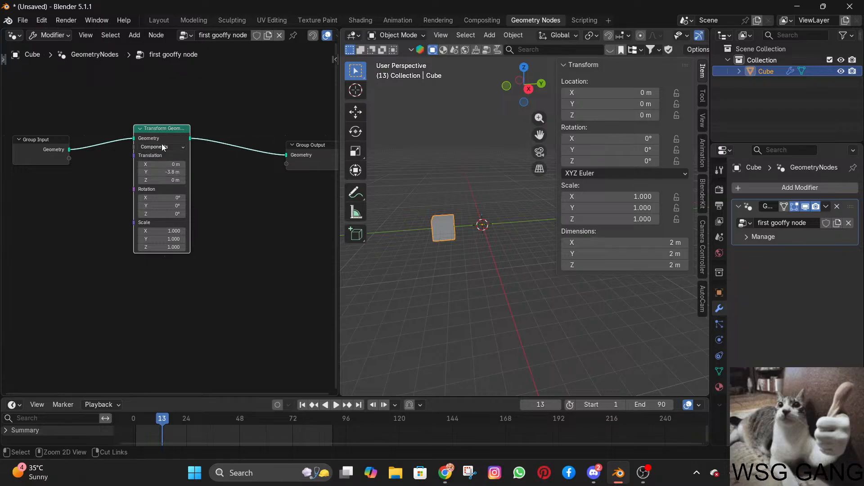
Duplicate the Transform Geometry node and place the copy below the original.
{"action": "key", "text": "alt+Tab"}
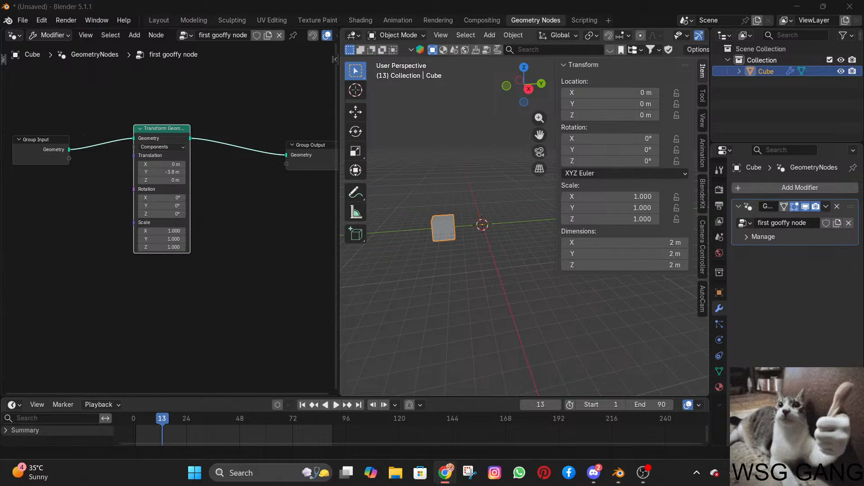
{"action": "key", "text": "alt+Tab"}
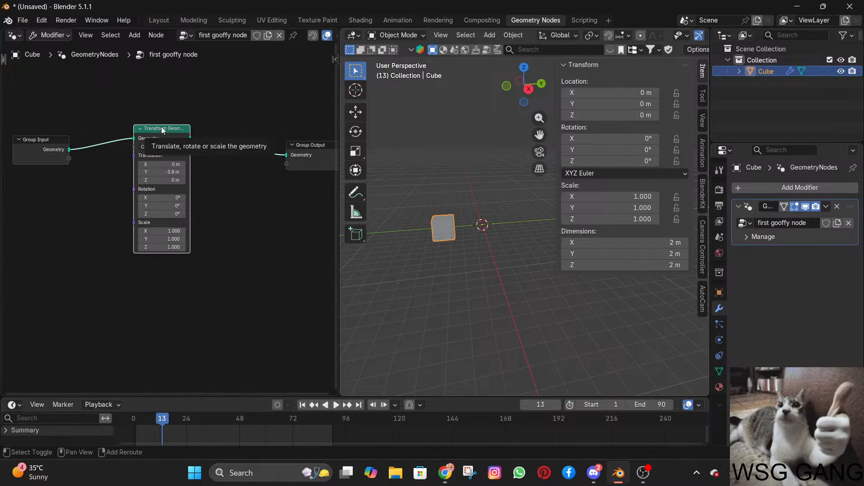
{"action": "key", "text": "shift+d"}
{"action": "left_click", "coordinate": [221, 256]}
{"action": "scroll", "coordinate": [254, 238], "scroll_direction": "down", "scroll_amount": 1}
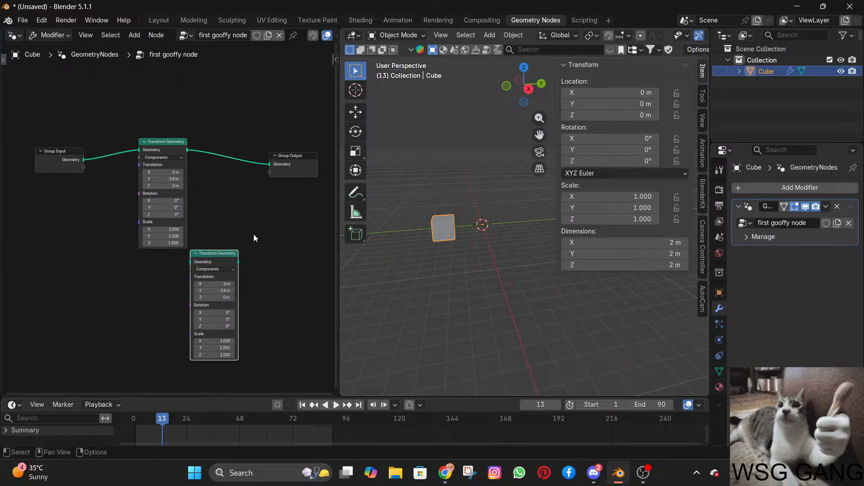
{"action": "middle_click_drag", "start_coordinate": [253, 234], "coordinate": [210, 149]}
{"action": "scroll", "coordinate": [210, 149], "scroll_direction": "down", "scroll_amount": 1}
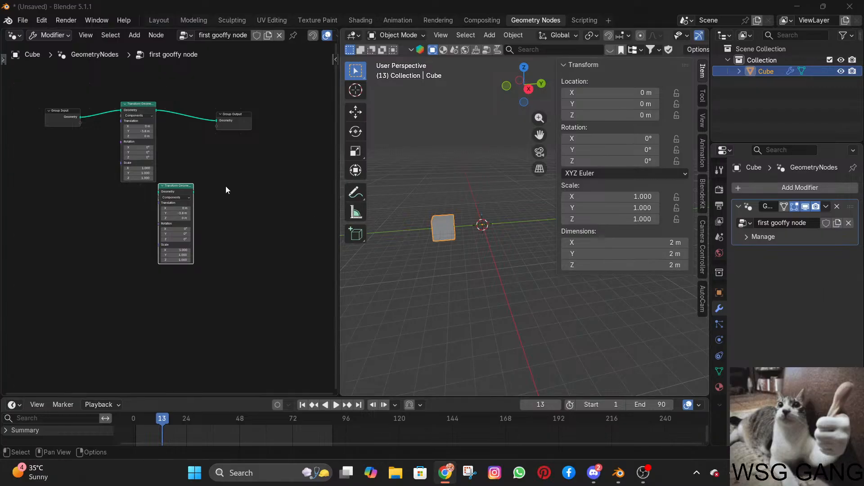
Link the duplicated Transform Geometry node's output to Group Output and feed its Geometry input from Group Input.
{"action": "scroll", "coordinate": [225, 186], "scroll_direction": "up", "scroll_amount": 2}
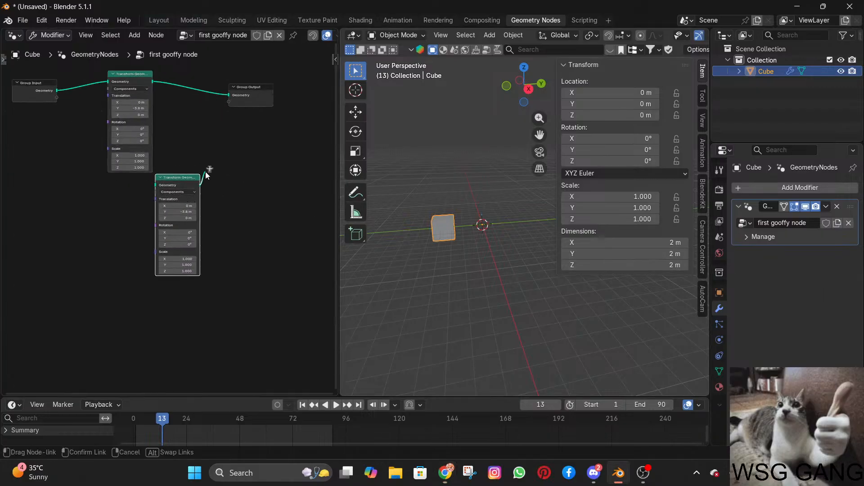
{"action": "left_click_drag", "start_coordinate": [200, 186], "coordinate": [229, 95]}
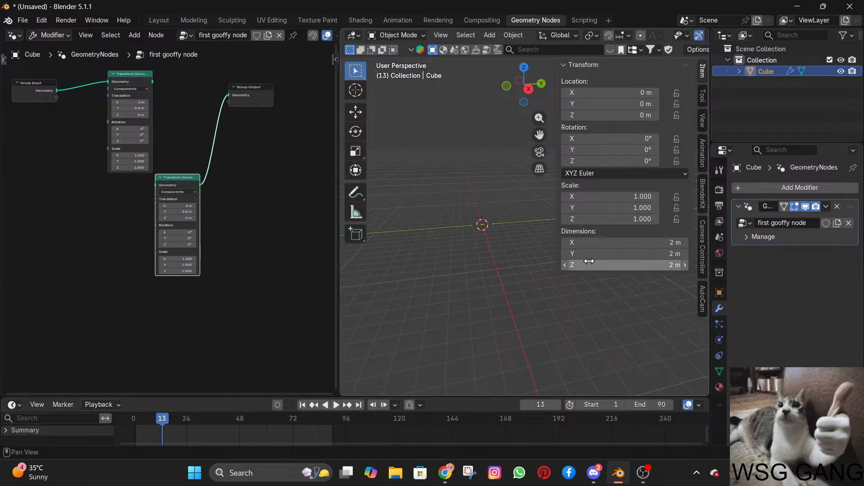
{"action": "middle_click_drag", "start_coordinate": [495, 224], "coordinate": [498, 250]}
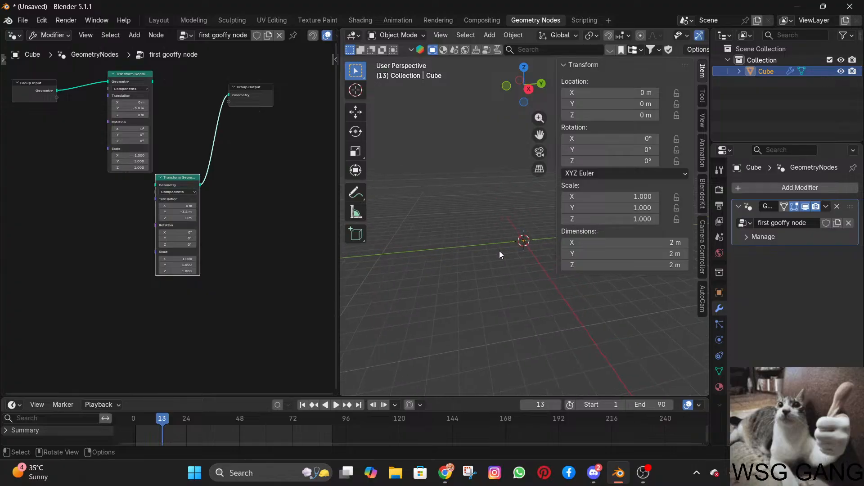
{"action": "scroll", "coordinate": [498, 251], "scroll_direction": "up", "scroll_amount": 5}
{"action": "scroll", "coordinate": [446, 236], "scroll_direction": "down", "scroll_amount": 1}
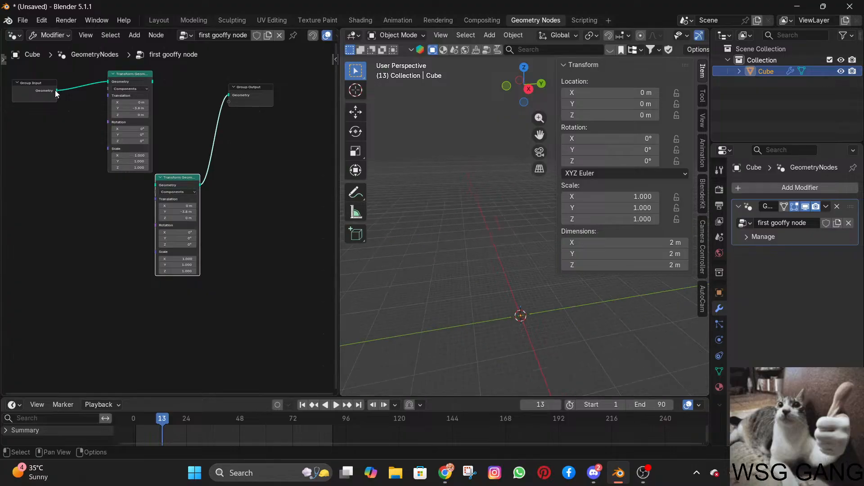
{"action": "left_click_drag", "start_coordinate": [56, 92], "coordinate": [155, 184]}
{"action": "middle_click_drag", "start_coordinate": [554, 222], "coordinate": [514, 208]}
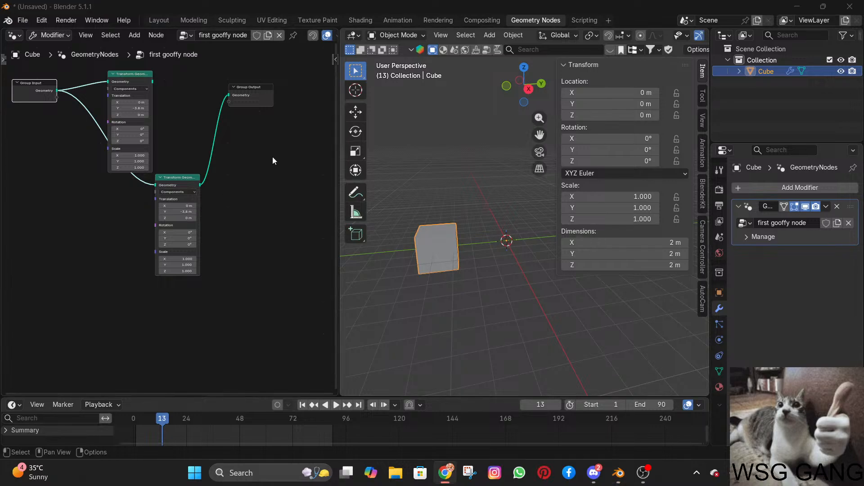
Increase the copied node's Translation Y, and delete that copy while keeping Group Input connected to Group Output.
{"action": "left_click_drag", "start_coordinate": [179, 211], "coordinate": [218, 211]}
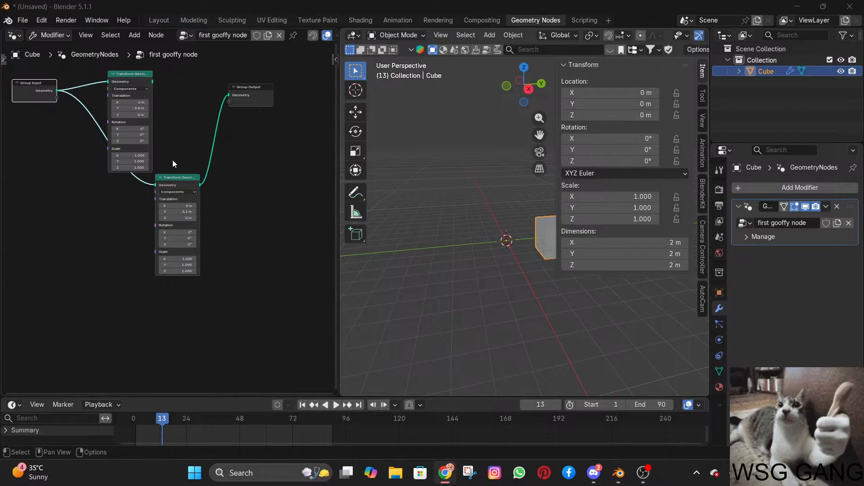
{"action": "left_click", "coordinate": [180, 179]}
{"action": "key", "text": "ctrl+x"}
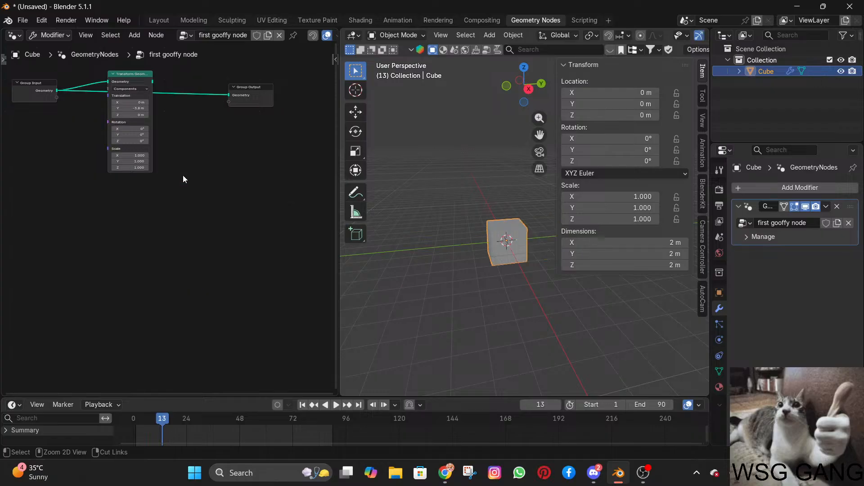
Cut the direct link to Group Output and connect the remaining Transform Geometry node's output to Group Output's first Geometry socket.
{"action": "middle_click_drag", "start_coordinate": [187, 129], "coordinate": [234, 199], "text": "shift"}
{"action": "scroll", "coordinate": [234, 193], "scroll_direction": "up", "scroll_amount": 4}
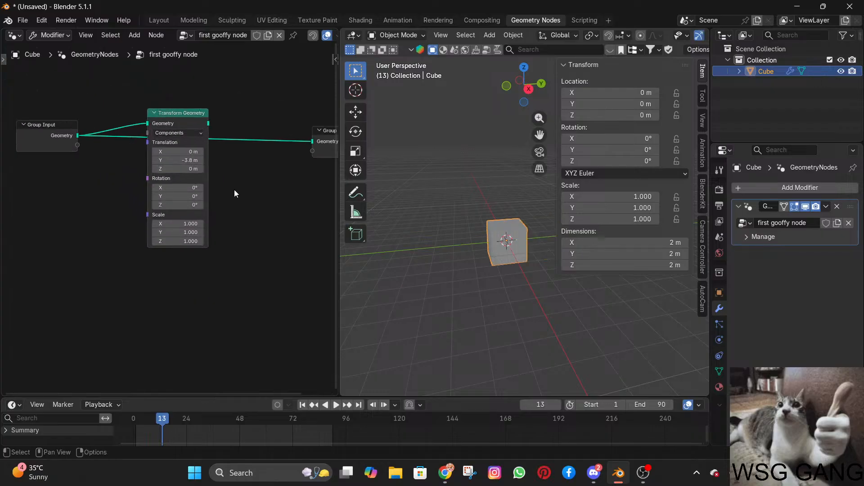
{"action": "mouse_move", "coordinate": [148, 132]}
{"action": "left_mouse_down"}
{"action": "mouse_move", "coordinate": [128, 136]}
{"action": "mouse_move", "coordinate": [157, 134]}
{"action": "left_mouse_up"}
{"action": "right_click_drag", "start_coordinate": [253, 117], "coordinate": [269, 178], "text": "alt"}
{"action": "right_click_drag", "start_coordinate": [256, 115], "coordinate": [262, 177], "text": "ctrl"}
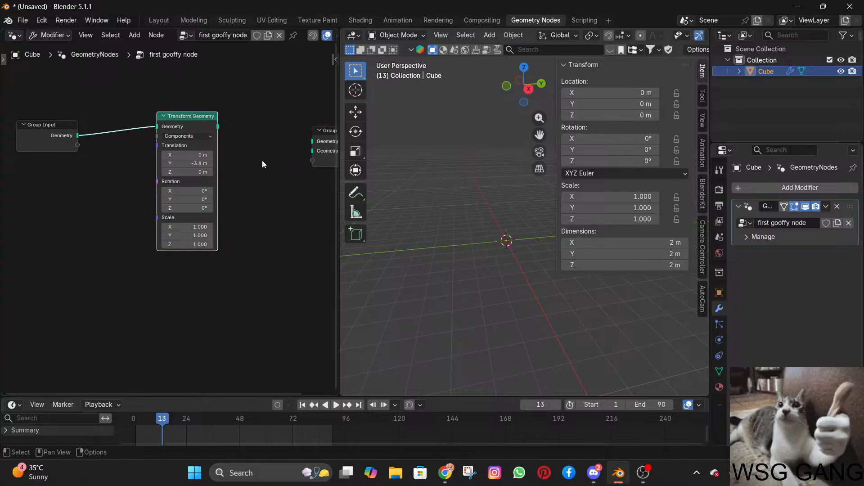
{"action": "mouse_move", "coordinate": [219, 126]}
{"action": "left_mouse_down"}
{"action": "mouse_move", "coordinate": [347, 128]}
{"action": "mouse_move", "coordinate": [255, 141]}
{"action": "left_mouse_up"}
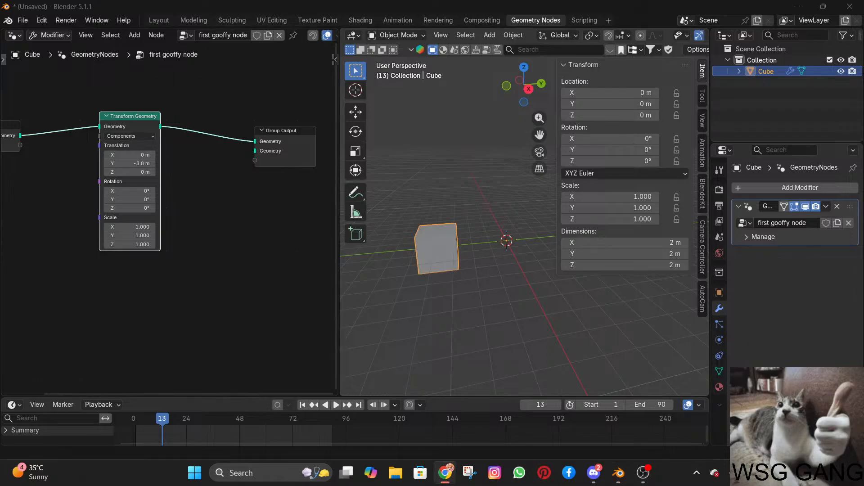
Try duplicating the Transform Geometry node without its links below the original, and undo the duplication.
{"action": "scroll", "coordinate": [190, 204], "scroll_direction": "down", "scroll_amount": 5}
{"action": "middle_click_drag", "start_coordinate": [193, 205], "coordinate": [215, 211]}
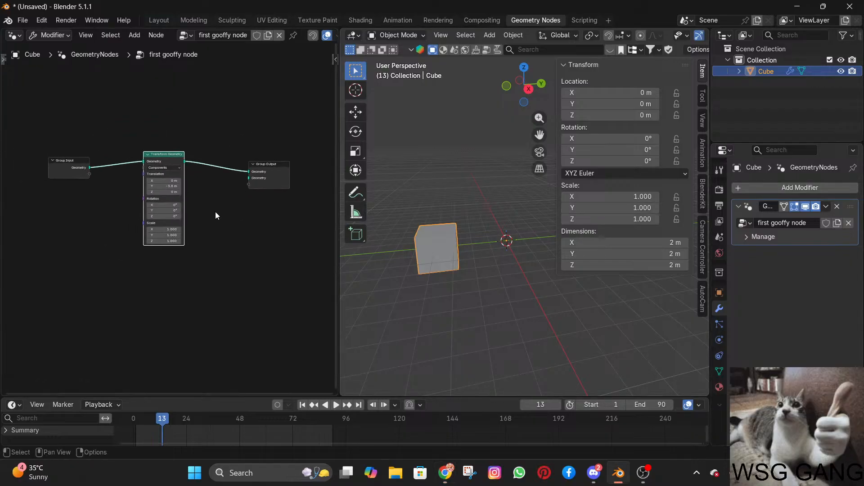
{"action": "scroll", "coordinate": [215, 210], "scroll_direction": "up", "scroll_amount": 4}
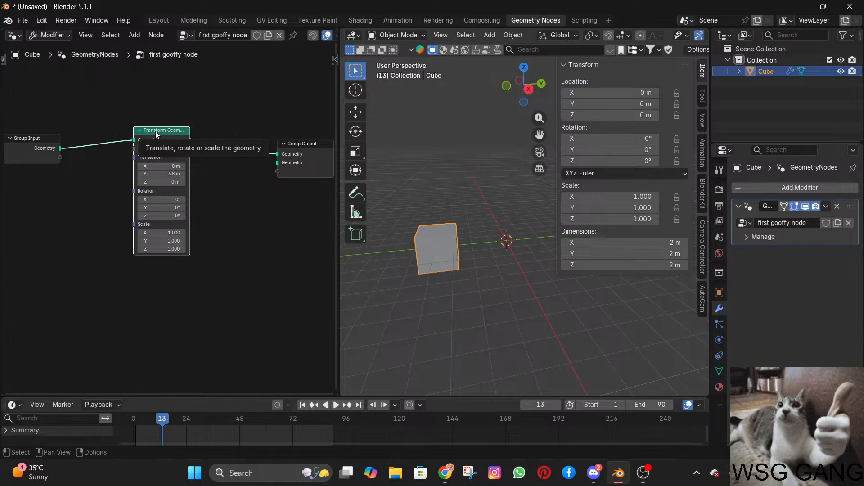
{"action": "key", "text": "shift+d"}
{"action": "left_click", "coordinate": [151, 278]}
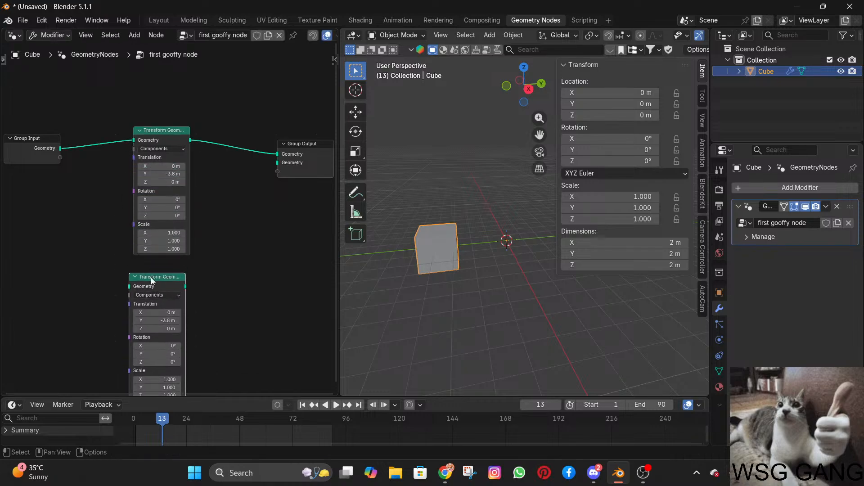
{"action": "left_click_drag", "start_coordinate": [150, 277], "coordinate": [187, 275]}
{"action": "key", "text": "ctrl+z"}
{"action": "key", "text": "ctrl+z"}
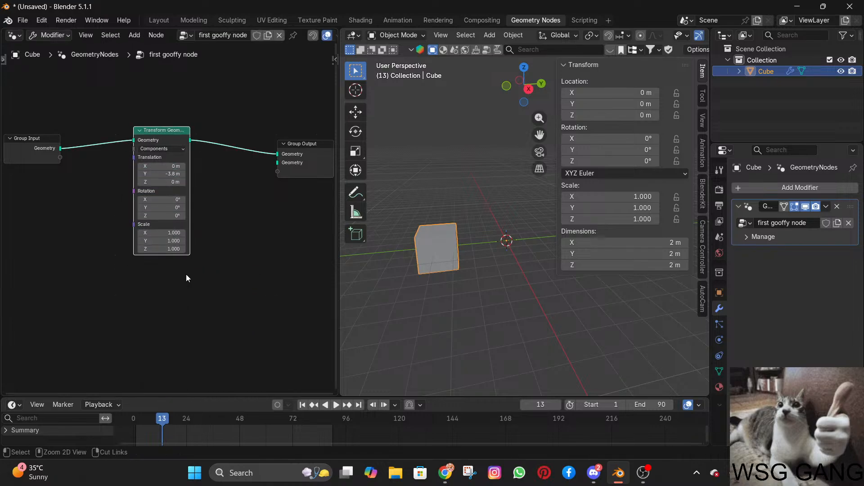
Duplicate the Transform Geometry node below the original with its input link kept, and connect the copy's output to Group Output.
{"action": "left_click", "coordinate": [192, 147]}
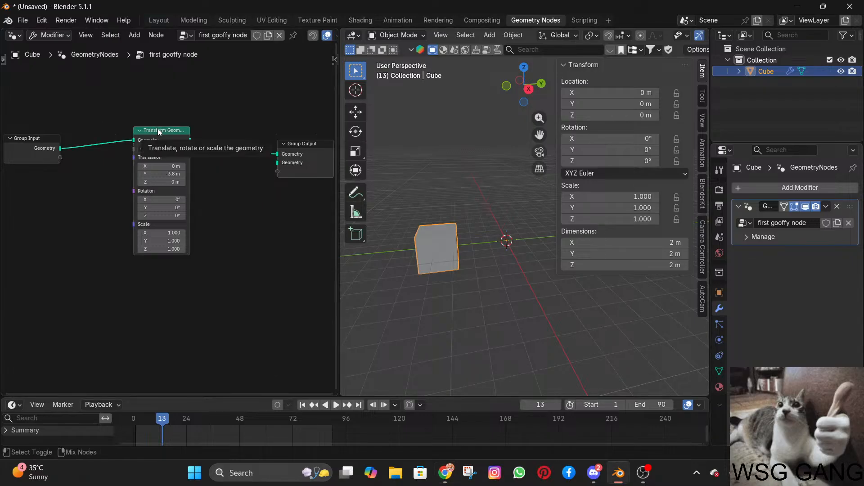
{"action": "left_click", "coordinate": [166, 128]}
{"action": "key", "text": "shift+d"}
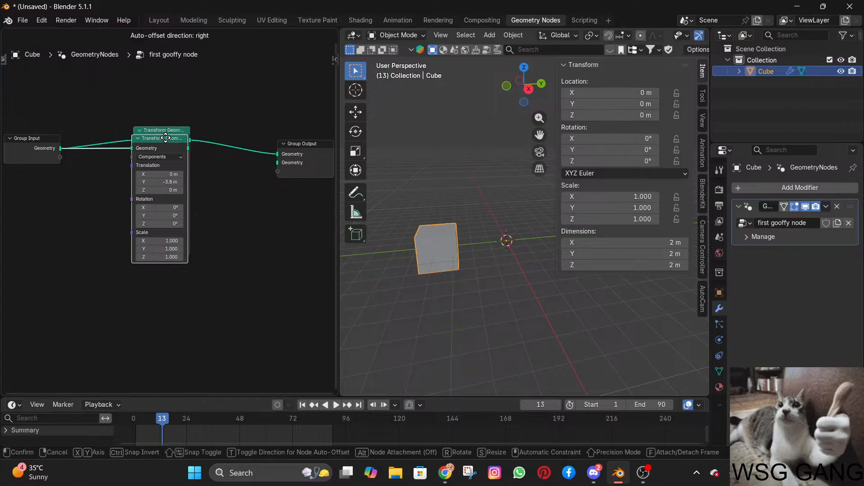
{"action": "left_click", "coordinate": [166, 282]}
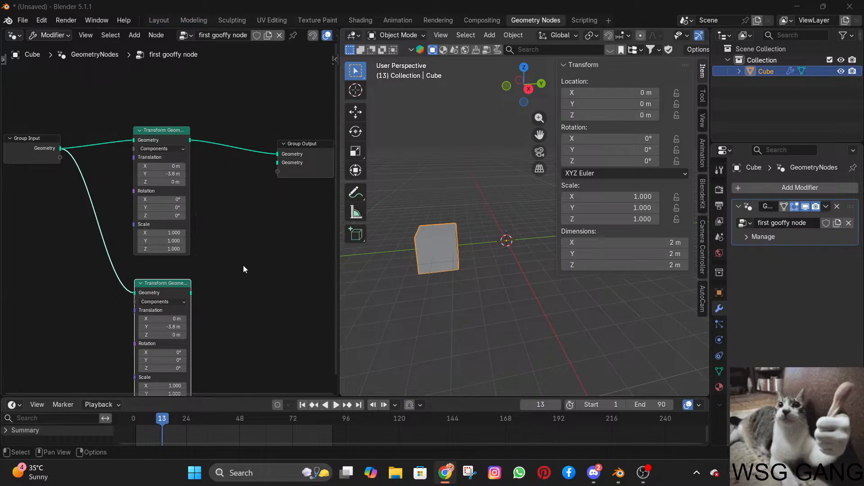
{"action": "left_click", "coordinate": [192, 295]}
{"action": "left_click", "coordinate": [191, 293]}
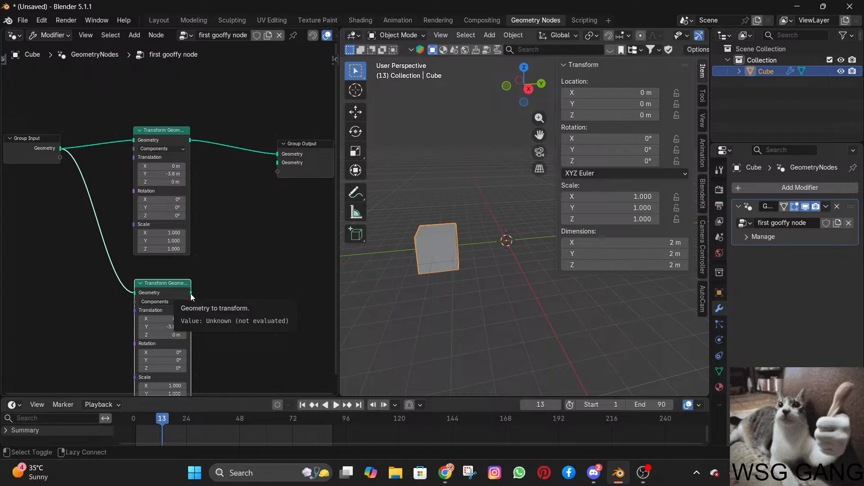
{"action": "left_click_drag", "start_coordinate": [190, 293], "coordinate": [277, 154]}
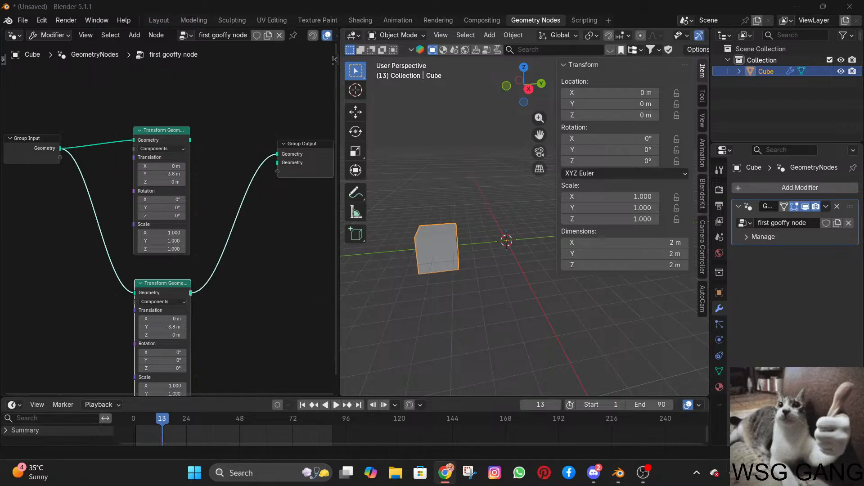
Set the lower Transform Geometry node's Translation Y to 4.7 m, preview the animation and return to frame 0.
{"action": "left_click_drag", "start_coordinate": [152, 422], "coordinate": [215, 418]}
{"action": "key", "text": "shift+Left"}
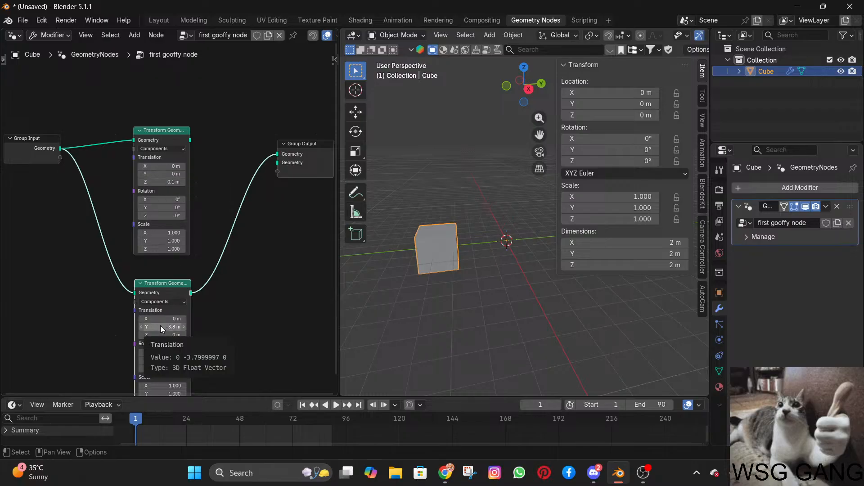
{"action": "key", "text": "space"}
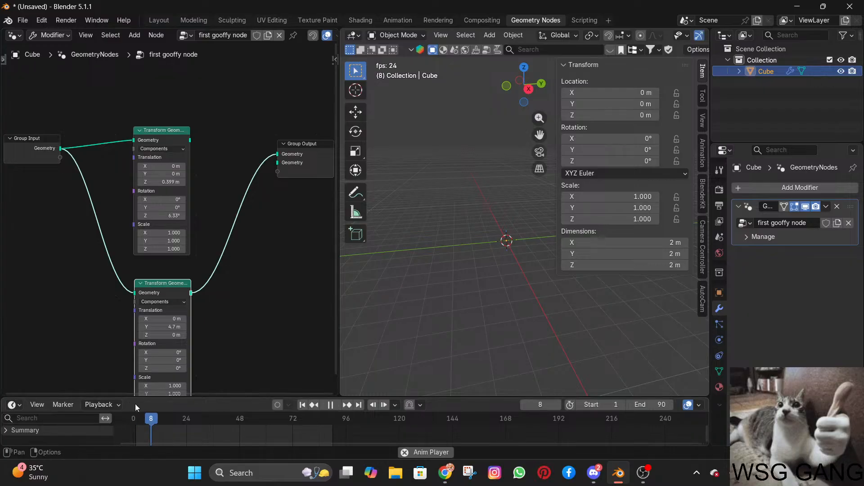
{"action": "key", "text": "space"}
{"action": "left_click_drag", "start_coordinate": [152, 416], "coordinate": [131, 419]}
{"action": "mouse_move", "coordinate": [420, 286]}
{"action": "middle_mouse_down"}
{"action": "mouse_move", "coordinate": [360, 282]}
{"action": "mouse_move", "coordinate": [373, 270]}
{"action": "mouse_move", "coordinate": [409, 274]}
{"action": "middle_mouse_up"}
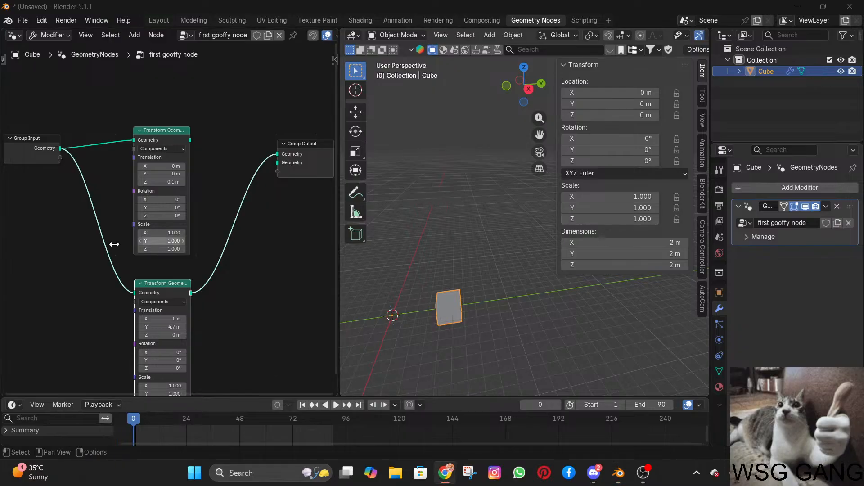
Duplicate the original Transform Geometry node above it with its input link kept, and connect that copy's output to Group Output.
{"action": "left_click", "coordinate": [154, 141]}
{"action": "key", "text": "ctrl+shift+d"}
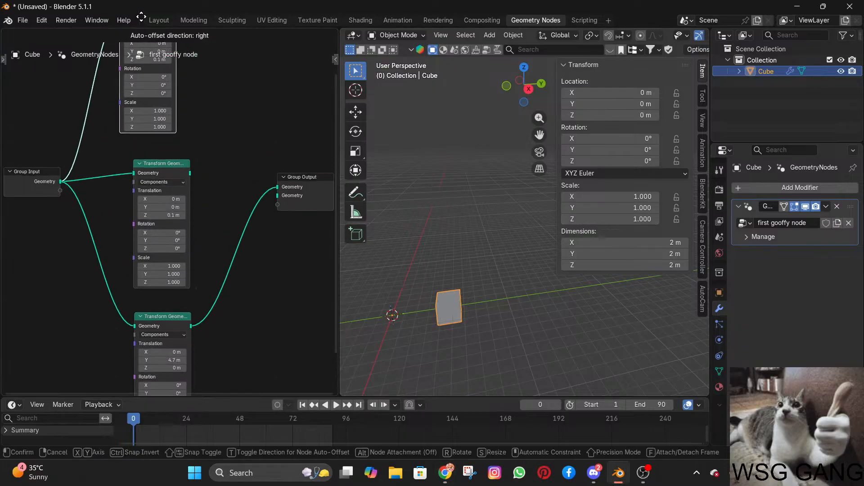
{"action": "left_click", "coordinate": [145, 96]}
{"action": "scroll", "coordinate": [209, 250], "scroll_direction": "down", "scroll_amount": 3}
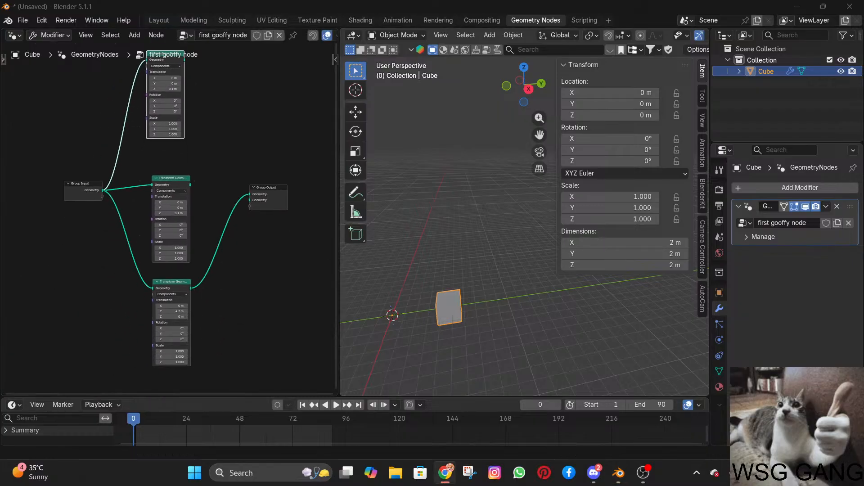
{"action": "left_click", "coordinate": [183, 62]}
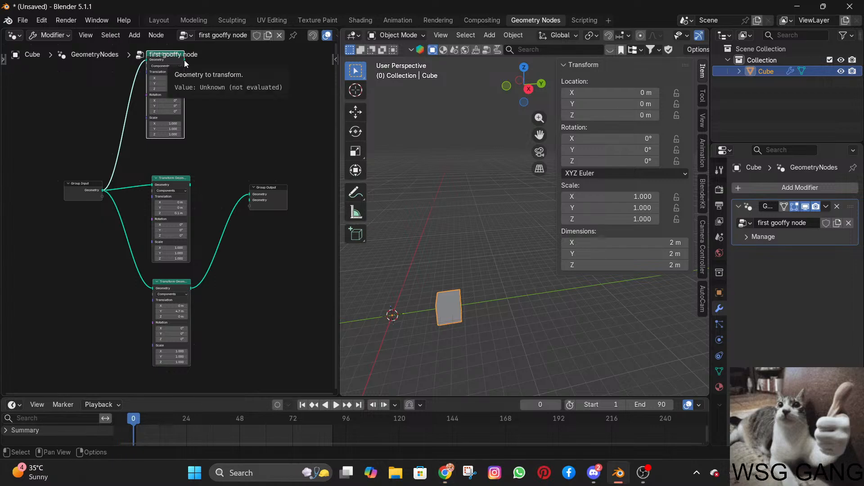
{"action": "left_click_drag", "start_coordinate": [185, 61], "coordinate": [250, 194]}
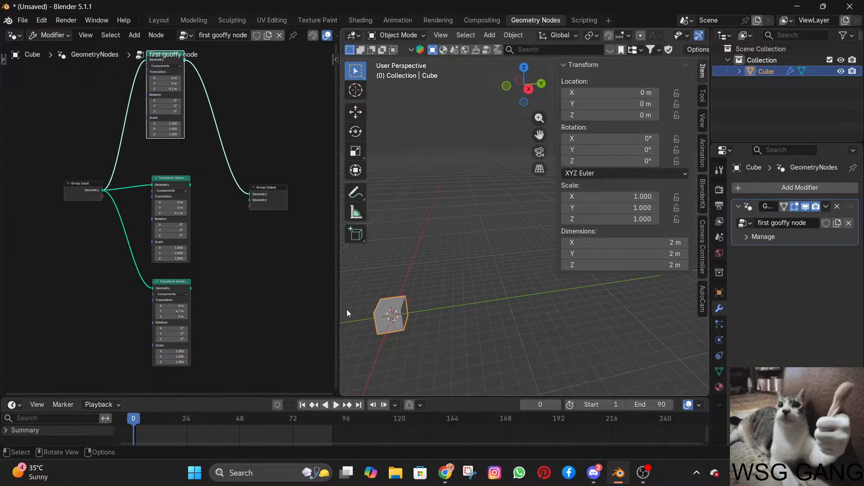
Play the animation up to frame 18 and set the uppermost Transform Geometry node's Rotation Y to 25°.
{"action": "key", "text": "space"}
{"action": "key", "text": "space"}
{"action": "key", "text": "alt+Tab"}
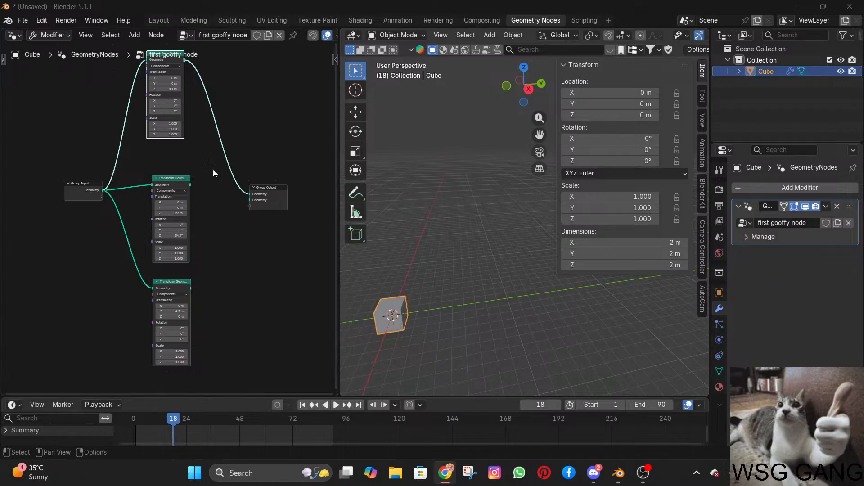
{"action": "left_click_drag", "start_coordinate": [163, 106], "coordinate": [173, 106]}
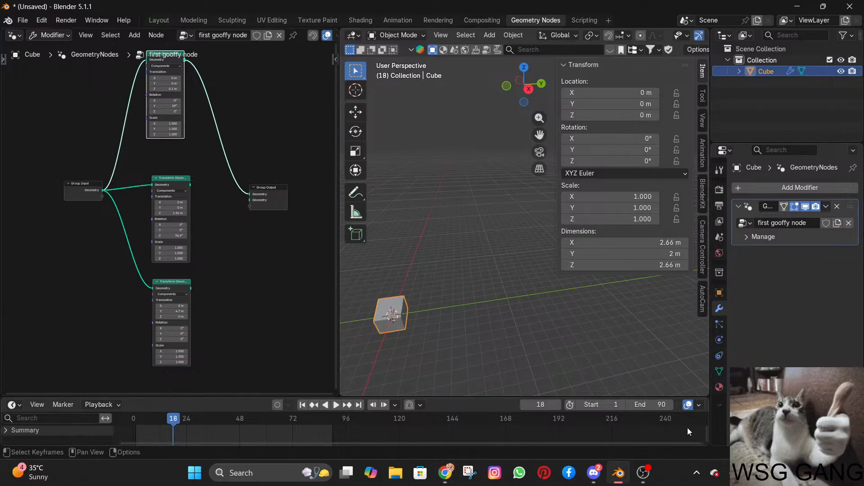
Switch Group Output's source to the lowest Transform Geometry node and then to the middle one using direct output previewing.
{"action": "left_click", "coordinate": [180, 178]}
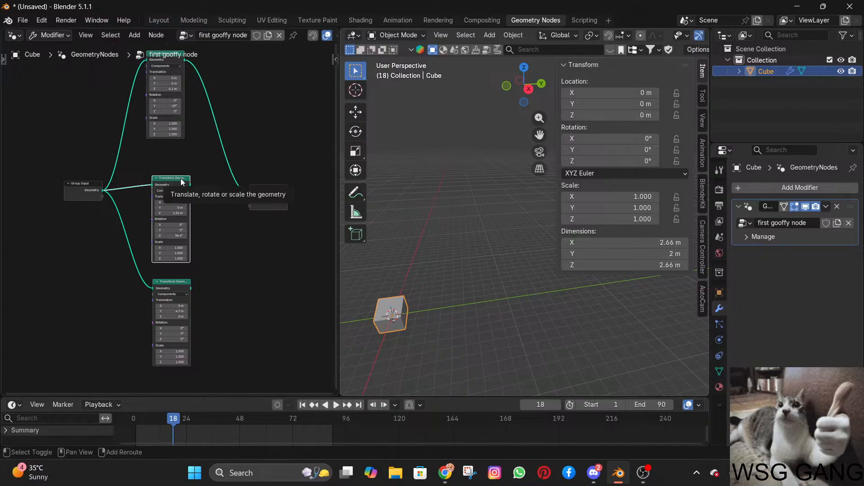
{"action": "left_click", "coordinate": [182, 181], "text": "ctrl+shift"}
{"action": "left_click", "coordinate": [180, 282], "text": "ctrl+shift"}
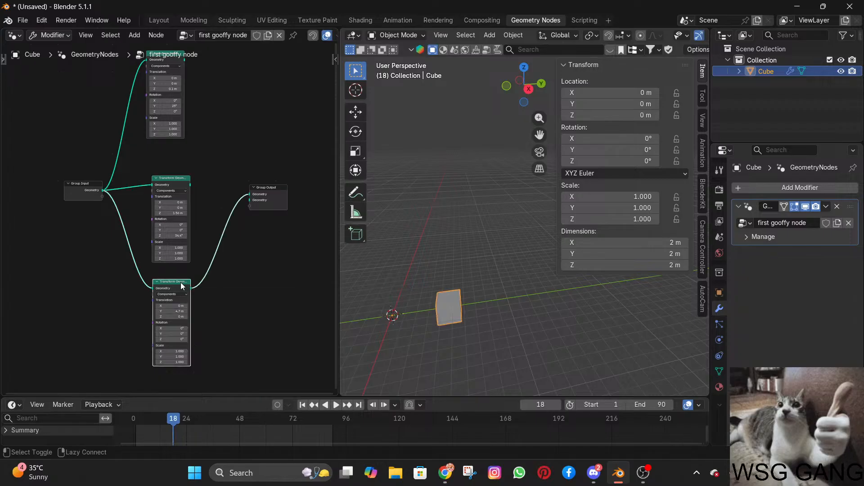
{"action": "left_click", "coordinate": [177, 183], "text": "ctrl+shift"}
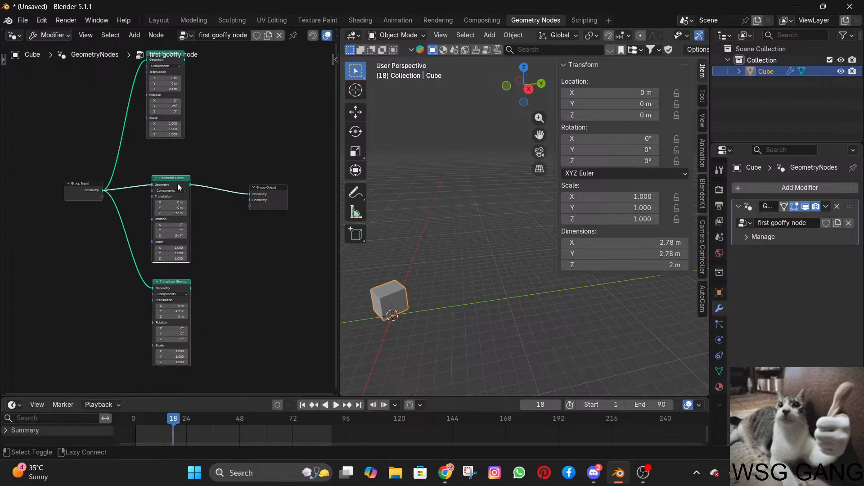
Switch Group Output's source to the uppermost Transform Geometry node using direct output previewing.
{"action": "left_click", "coordinate": [163, 86], "text": "ctrl+shift"}
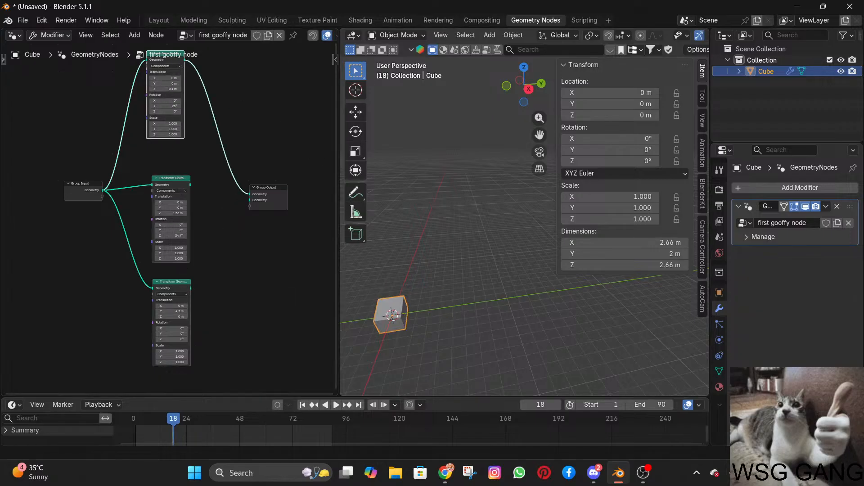
{"action": "key", "text": "alt+Tab"}
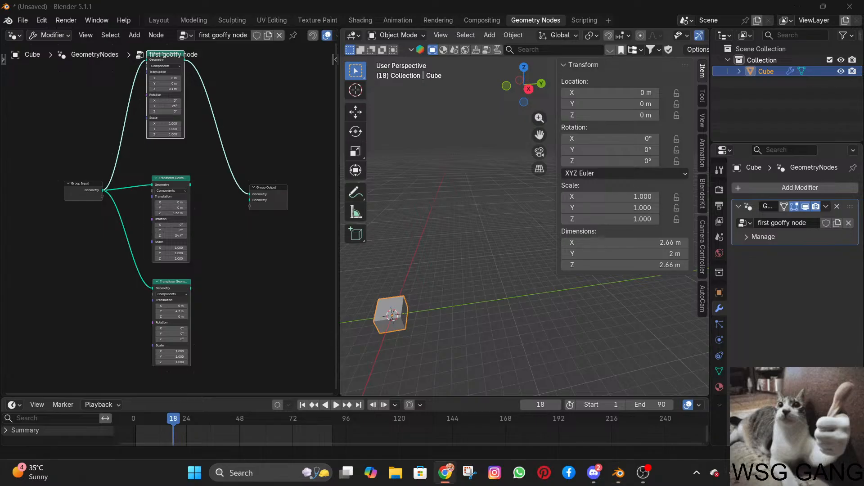
{"action": "left_click", "coordinate": [246, 252]}
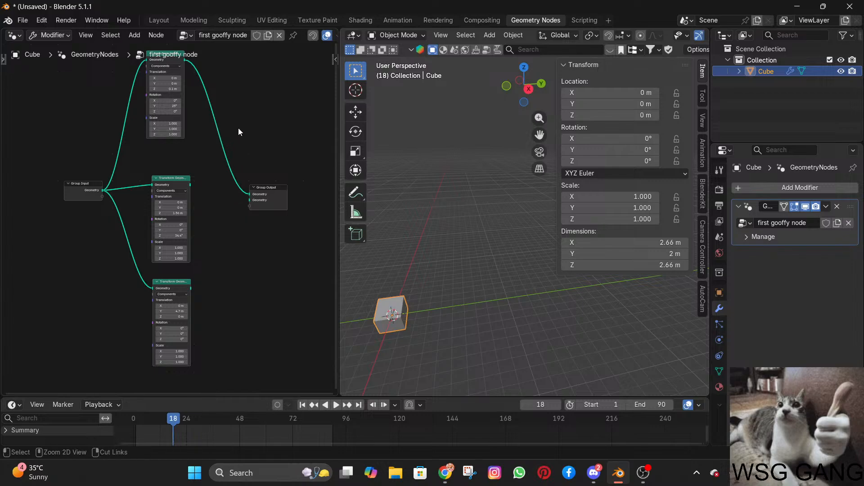
Cut the link into Group Output and add a Join Geometry node between the upper Transform Geometry nodes and the output.
{"action": "right_click_drag", "start_coordinate": [239, 128], "coordinate": [220, 180], "text": "ctrl"}
{"action": "key", "text": "shift+a"}
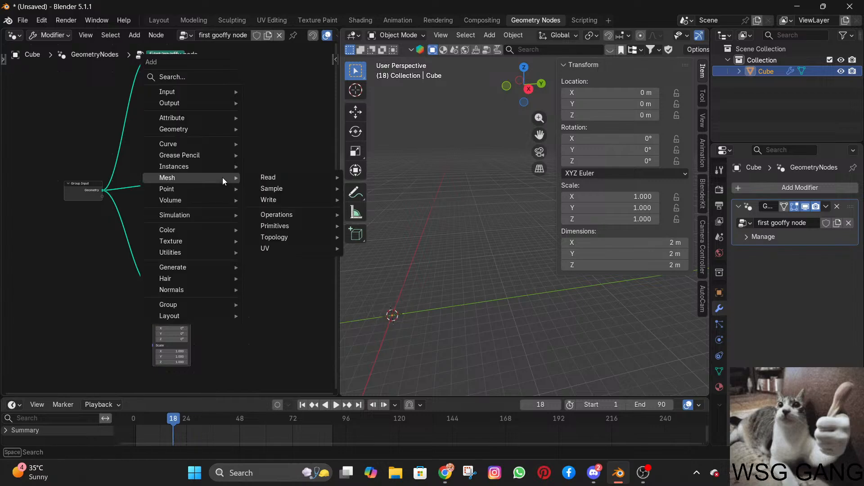
{"action": "type", "text": "join"}
{"action": "key", "text": "Return"}
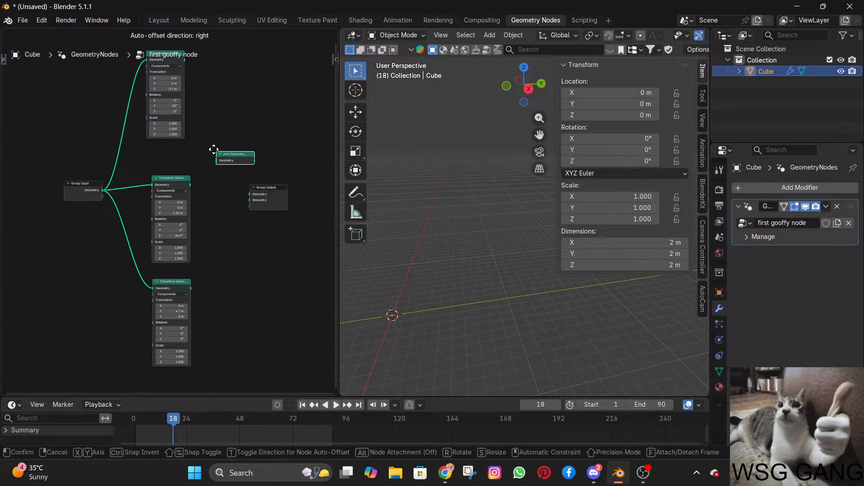
{"action": "left_click", "coordinate": [200, 133]}
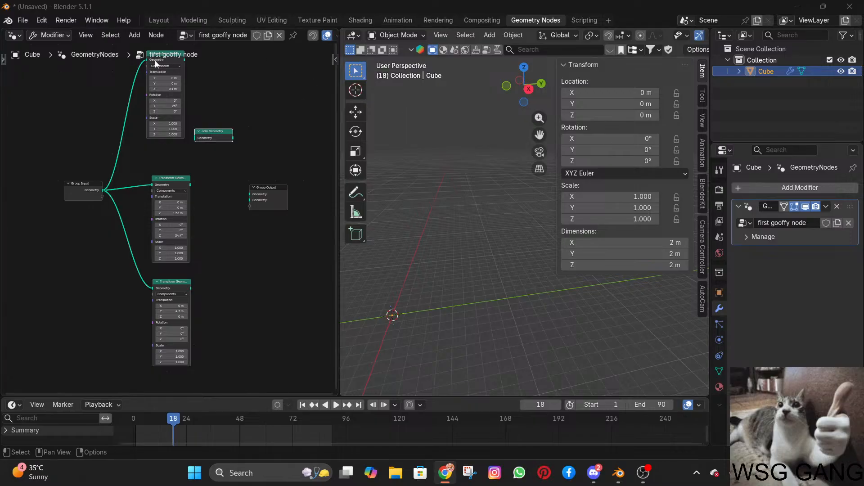
Connect all three Transform Geometry outputs to Join Geometry's input and route the Join Geometry output to Group Output.
{"action": "left_click", "coordinate": [182, 59], "text": "alt+shift"}
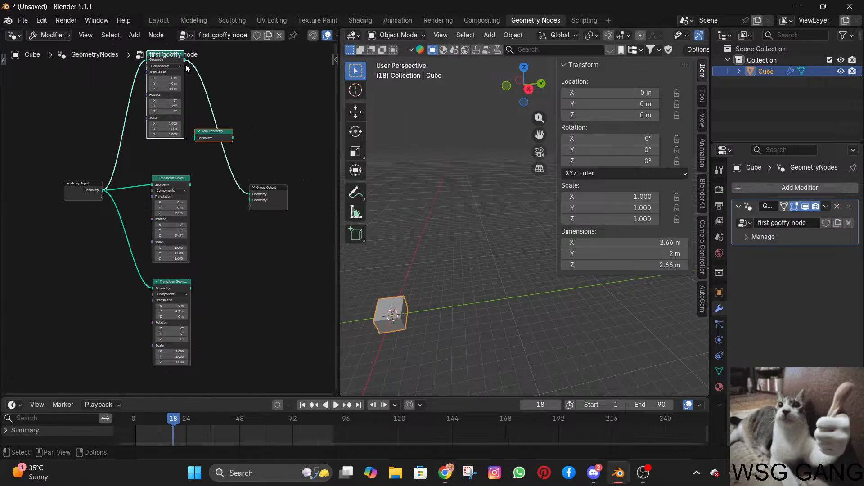
{"action": "left_click_drag", "start_coordinate": [252, 195], "coordinate": [195, 138]}
{"action": "left_click_drag", "start_coordinate": [181, 176], "coordinate": [195, 139]}
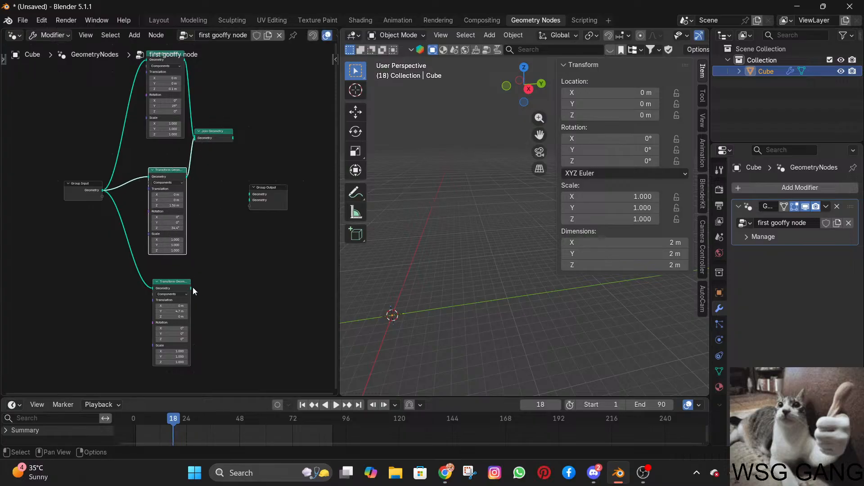
{"action": "left_click_drag", "start_coordinate": [193, 287], "coordinate": [243, 192]}
Scrub to frame 43 and play the animation to examine the joined cubes from several angles.
{"action": "scroll", "coordinate": [430, 237], "scroll_direction": "down", "scroll_amount": 2}
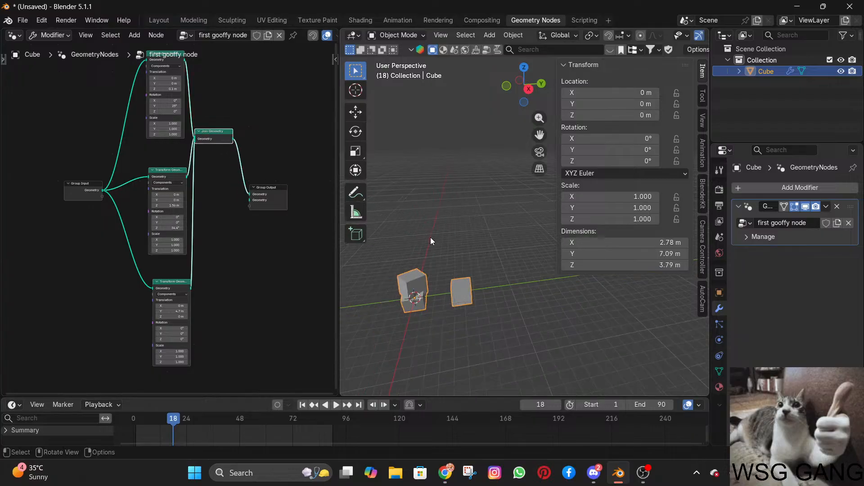
{"action": "middle_click_drag", "start_coordinate": [430, 235], "coordinate": [532, 234], "text": "shift"}
{"action": "scroll", "coordinate": [437, 172], "scroll_direction": "up", "scroll_amount": 1}
{"action": "scroll", "coordinate": [431, 178], "scroll_direction": "up", "scroll_amount": 5}
{"action": "scroll", "coordinate": [507, 232], "scroll_direction": "down", "scroll_amount": 2}
{"action": "left_click_drag", "start_coordinate": [148, 417], "coordinate": [230, 421]}
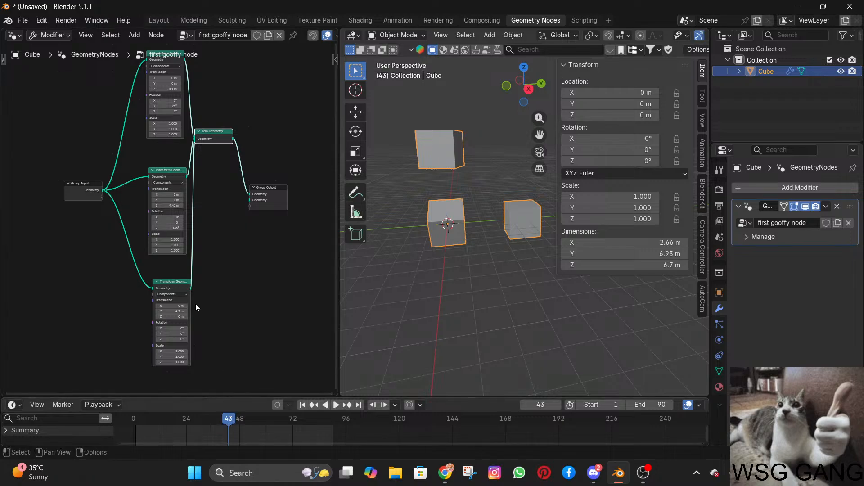
{"action": "key", "text": "space"}
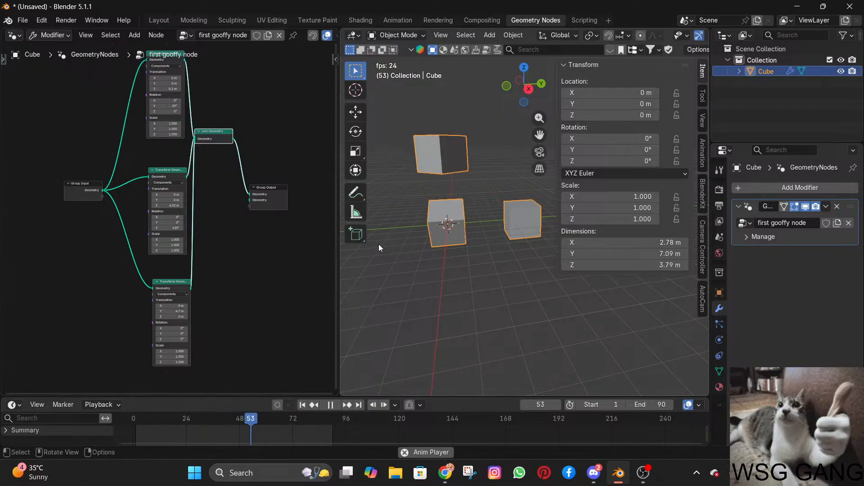
{"action": "scroll", "coordinate": [409, 247], "scroll_direction": "up", "scroll_amount": 3}
{"action": "middle_click_drag", "start_coordinate": [410, 247], "coordinate": [467, 250], "text": "shift"}
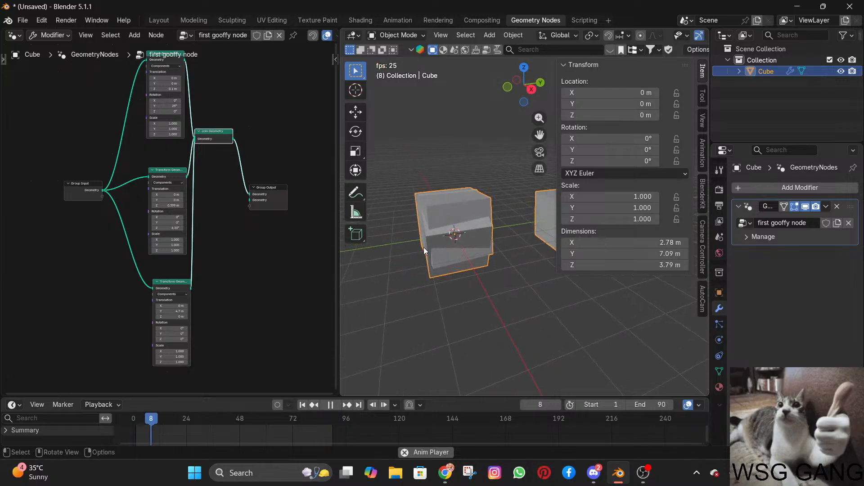
{"action": "key", "text": "space"}
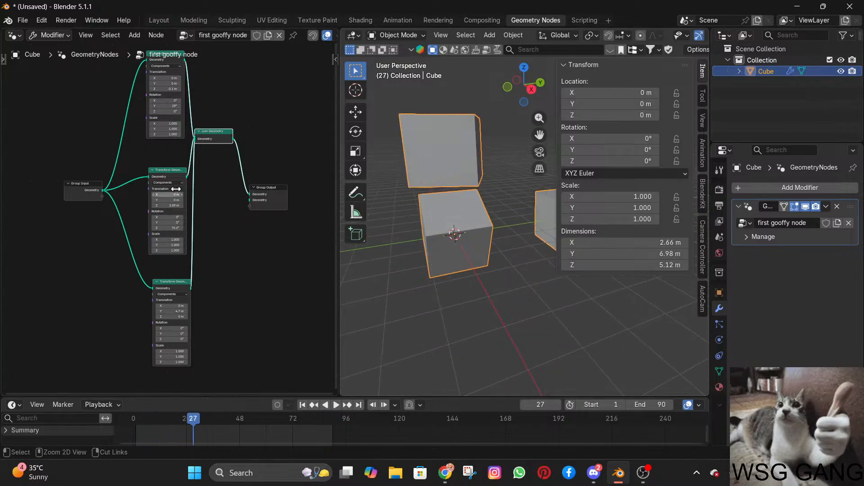
Set the uppermost Transform Geometry node's Translation Y to -4.4 m and play the animation to view the spread-out cubes.
{"action": "mouse_move", "coordinate": [156, 134]}
{"action": "left_mouse_down"}
{"action": "mouse_move", "coordinate": [135, 134]}
{"action": "mouse_move", "coordinate": [166, 134]}
{"action": "left_mouse_up"}
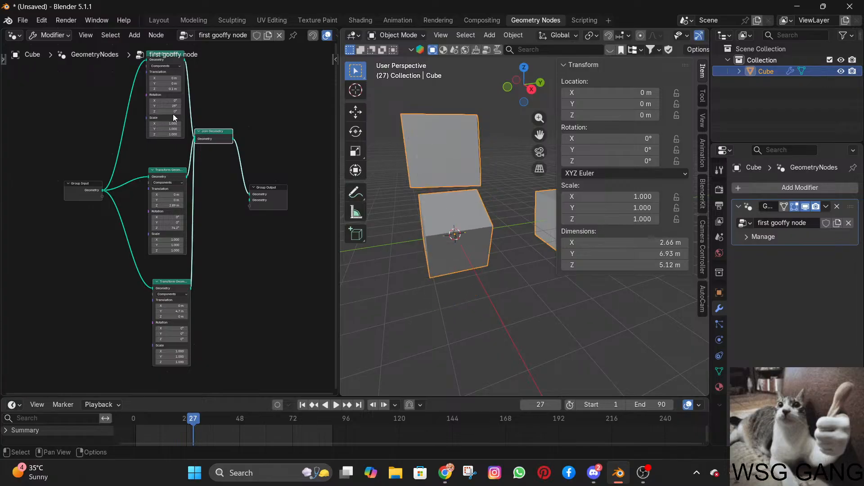
{"action": "left_click_drag", "start_coordinate": [168, 84], "coordinate": [147, 84]}
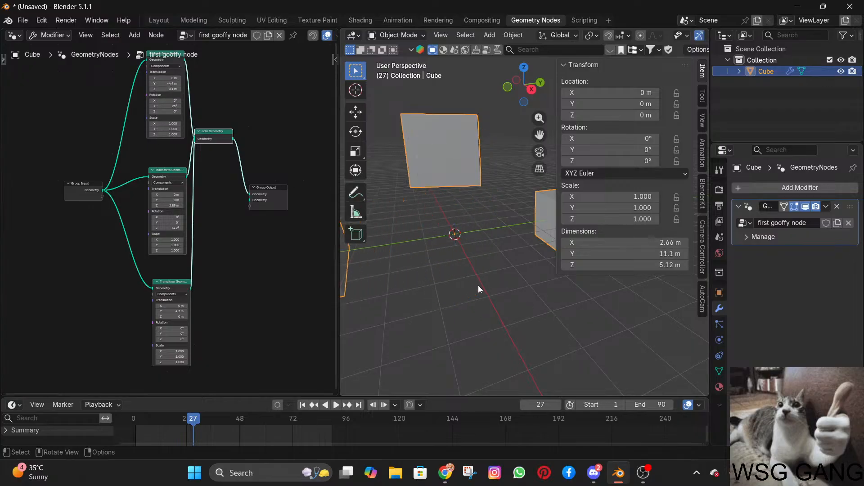
{"action": "scroll", "coordinate": [476, 285], "scroll_direction": "down", "scroll_amount": 7}
{"action": "key", "text": "space"}
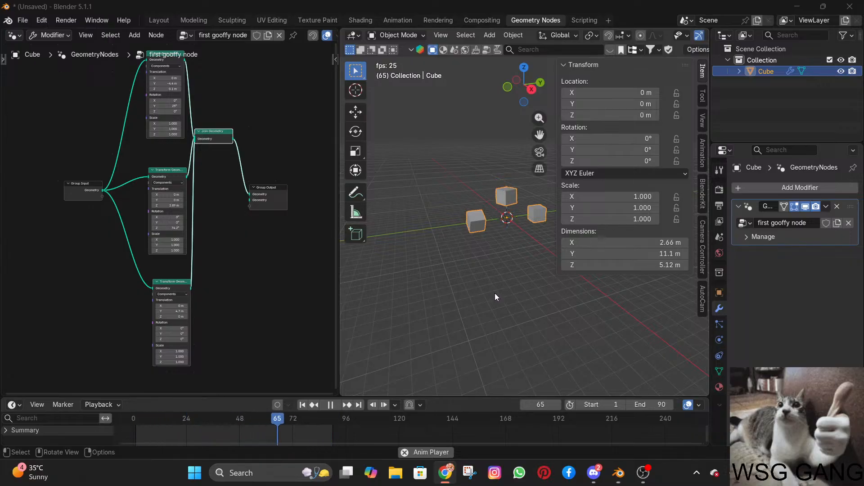
{"action": "scroll", "coordinate": [495, 292], "scroll_direction": "up", "scroll_amount": 3}
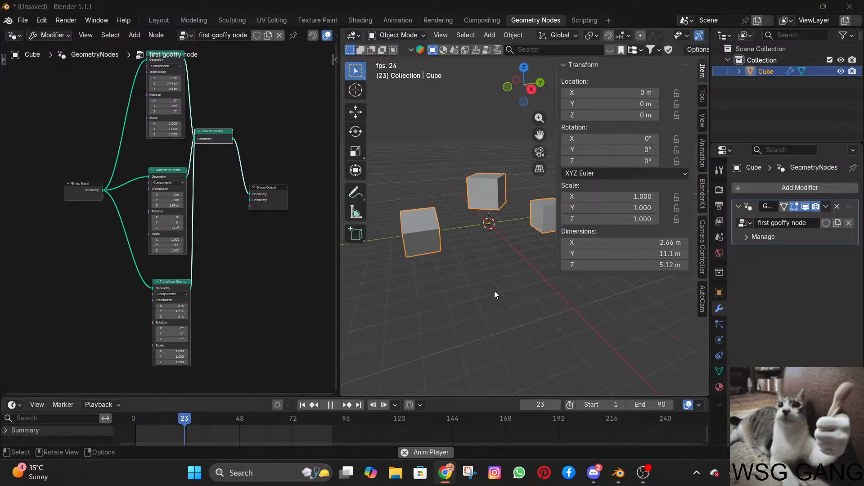
{"action": "middle_click_drag", "start_coordinate": [494, 291], "coordinate": [548, 257]}
{"action": "scroll", "coordinate": [547, 257], "scroll_direction": "up", "scroll_amount": 5}
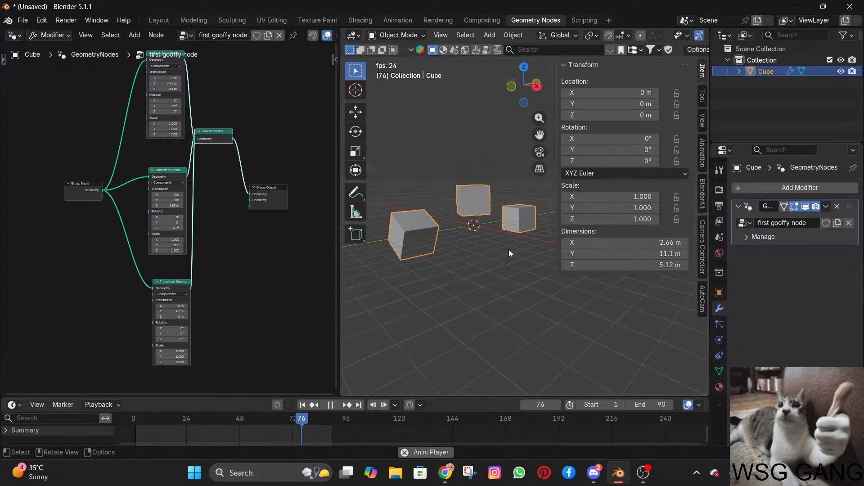
{"action": "left_click_drag", "start_coordinate": [557, 208], "coordinate": [582, 217]}
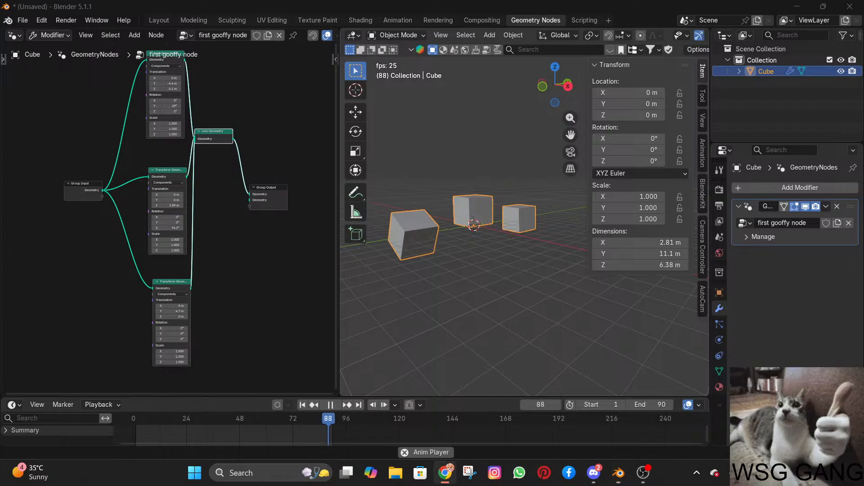
Enter Edit Mode on the cube, stop playback, and try moving its upper edge on the +Y side, undoing the move.
{"action": "key", "text": "super"}
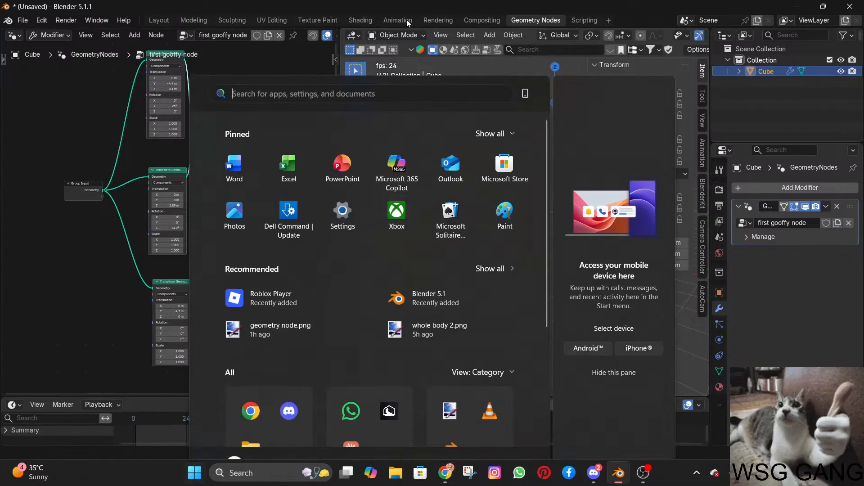
{"action": "left_click", "coordinate": [407, 20]}
{"action": "left_click", "coordinate": [404, 38]}
{"action": "left_click", "coordinate": [398, 65]}
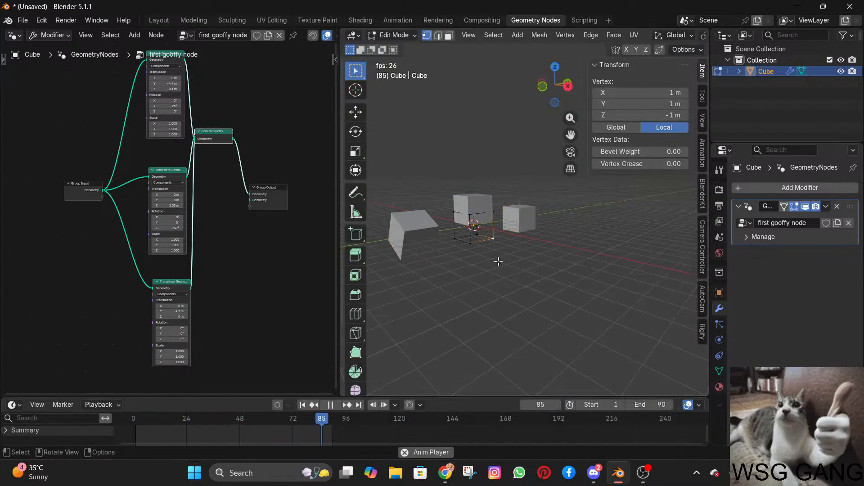
{"action": "key", "text": "space"}
{"action": "left_click_drag", "start_coordinate": [486, 194], "coordinate": [509, 226]}
{"action": "key", "text": "g"}
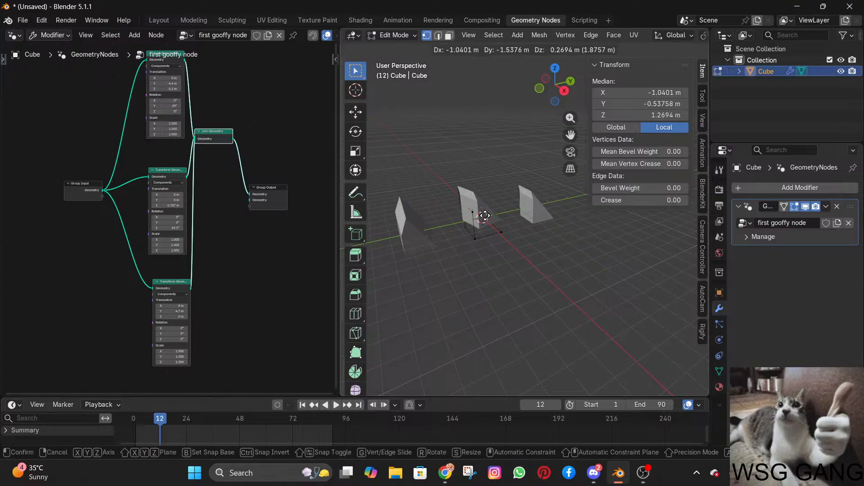
{"action": "left_click", "coordinate": [500, 208]}
{"action": "key", "text": "ctrl+z"}
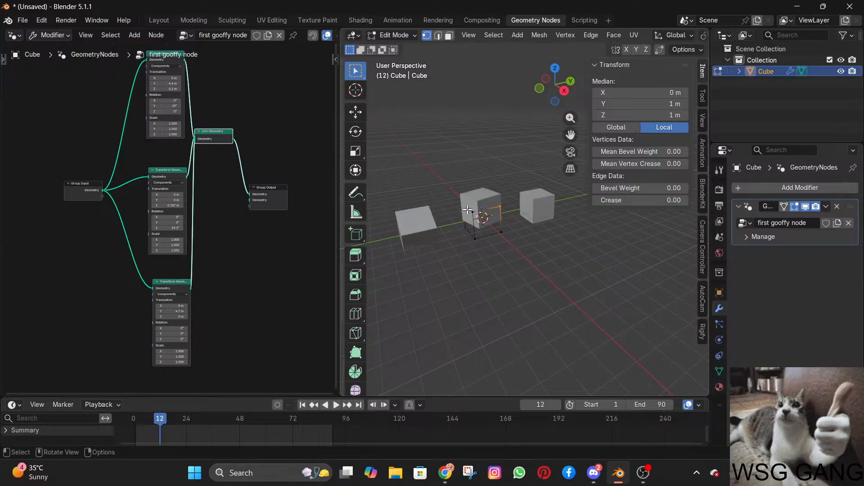
Move an upper corner vertex of the cube to about X 3.2, Y -0.6, Z -3.0 m and play the animation.
{"action": "left_click", "coordinate": [469, 211]}
{"action": "key", "text": "g"}
{"action": "left_click", "coordinate": [480, 242]}
{"action": "key", "text": "g"}
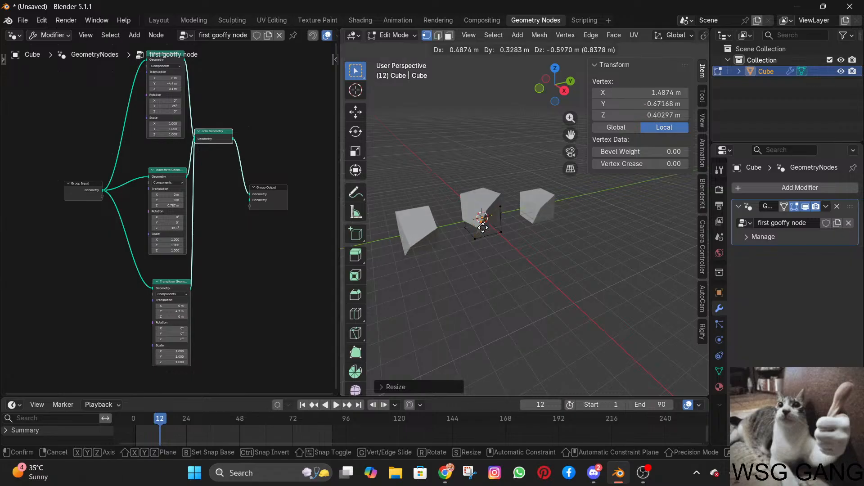
{"action": "left_click", "coordinate": [496, 284]}
{"action": "middle_click_drag", "start_coordinate": [496, 284], "coordinate": [473, 275]}
{"action": "key", "text": "space"}
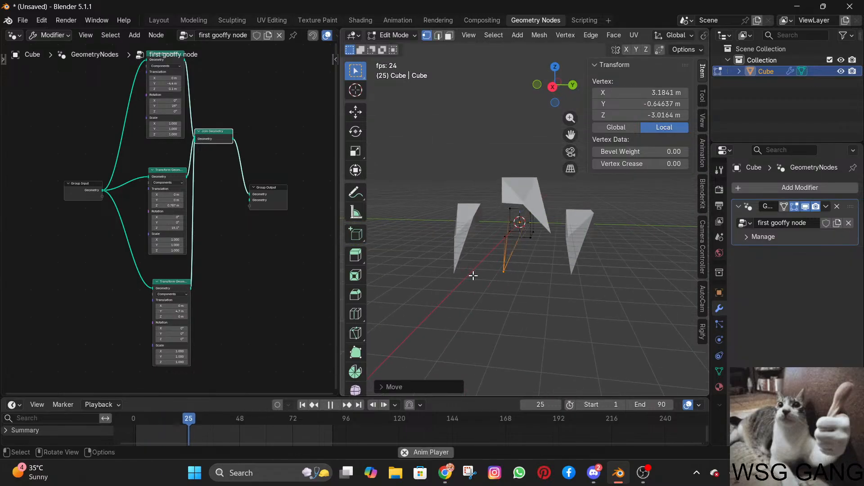
Stop playback, undo the vertex move and return the cube to Object Mode.
{"action": "key", "text": "space"}
{"action": "key", "text": "ctrl+z"}
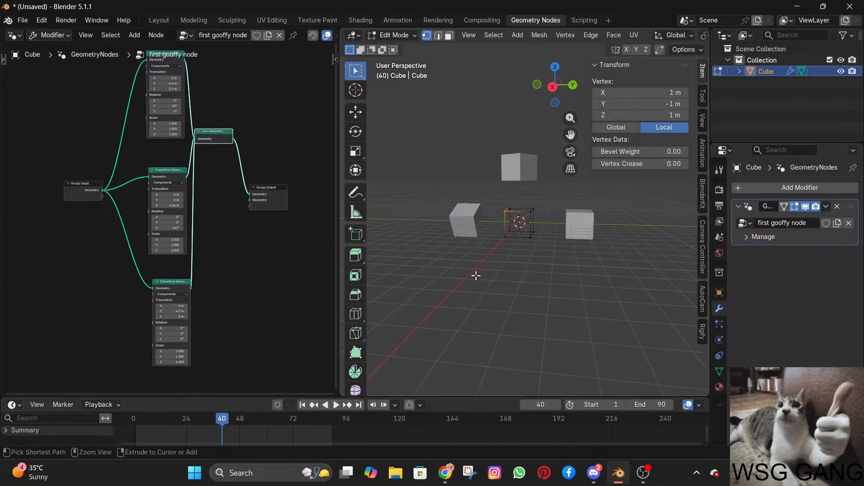
{"action": "left_click", "coordinate": [391, 35]}
{"action": "left_click", "coordinate": [390, 45]}
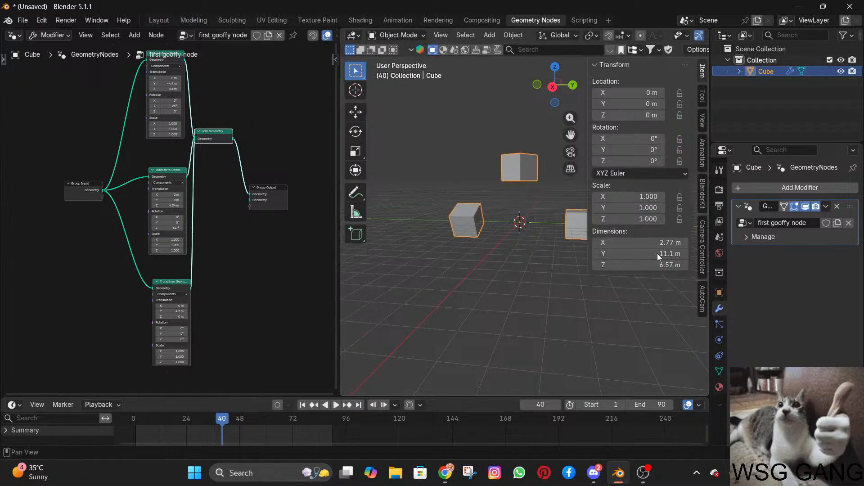
{"action": "key", "text": "alt+Tab"}
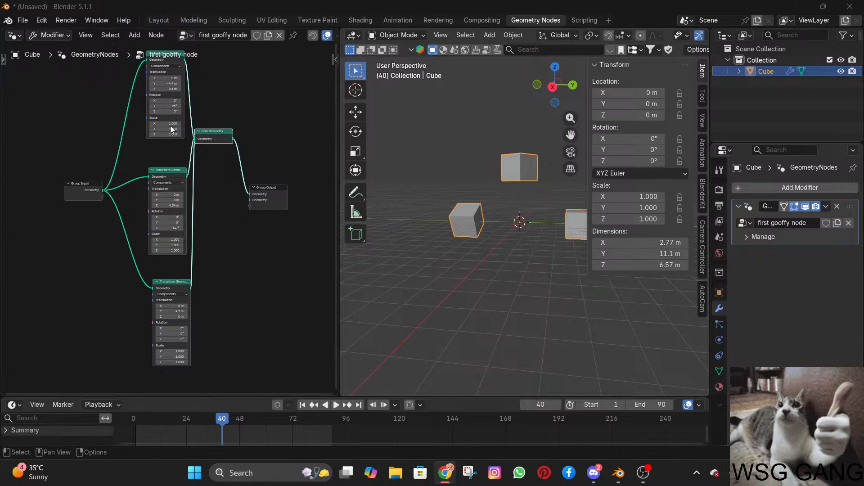
{"action": "left_click", "coordinate": [97, 93]}
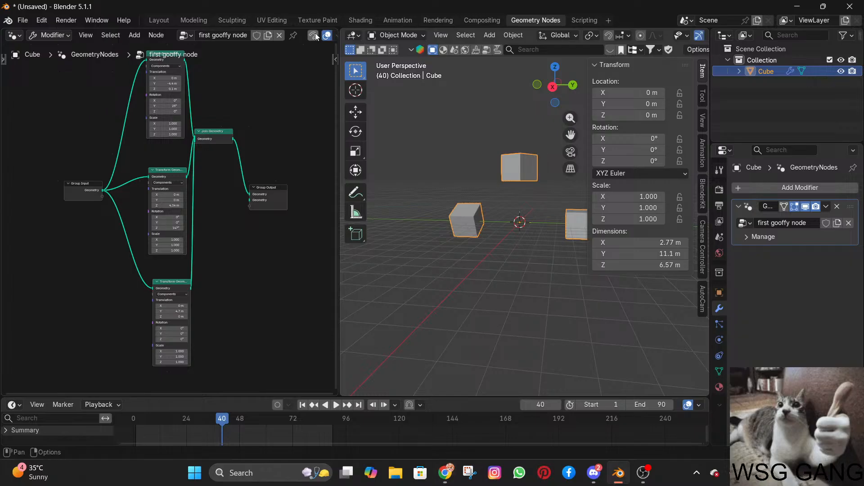
In the Layout workspace, delete the cube object and add a Monkey mesh in its place.
{"action": "left_click", "coordinate": [158, 20]}
{"action": "left_click_drag", "start_coordinate": [159, 67], "coordinate": [437, 312]}
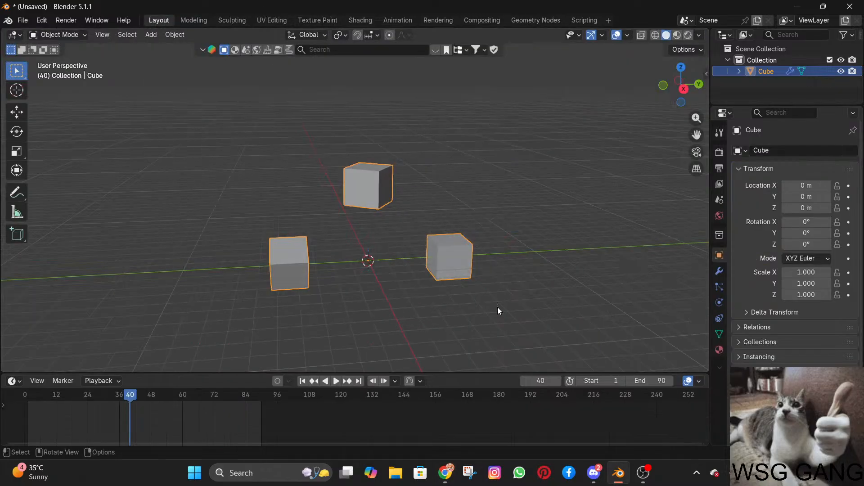
{"action": "key", "text": "Delete"}
{"action": "key", "text": "shift+a"}
{"action": "mouse_move", "coordinate": [439, 229]}
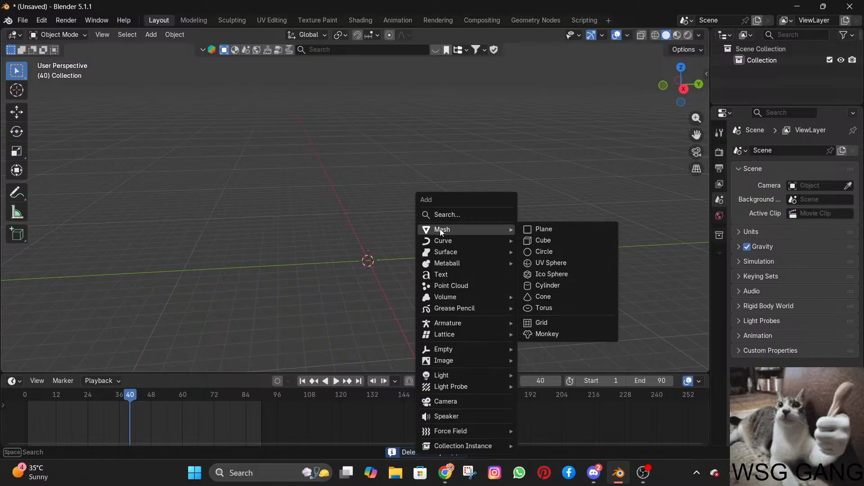
{"action": "left_click", "coordinate": [545, 334]}
{"action": "scroll", "coordinate": [407, 170], "scroll_direction": "up", "scroll_amount": 5}
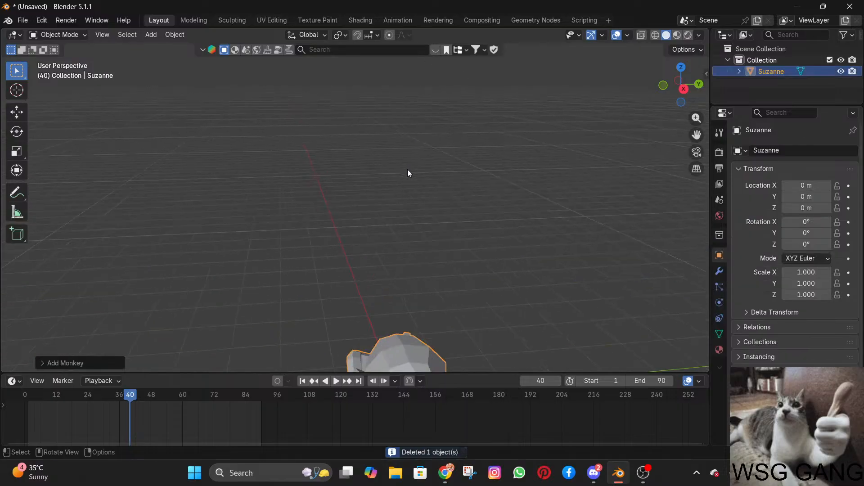
{"action": "middle_click_drag", "start_coordinate": [407, 170], "coordinate": [420, 105]}
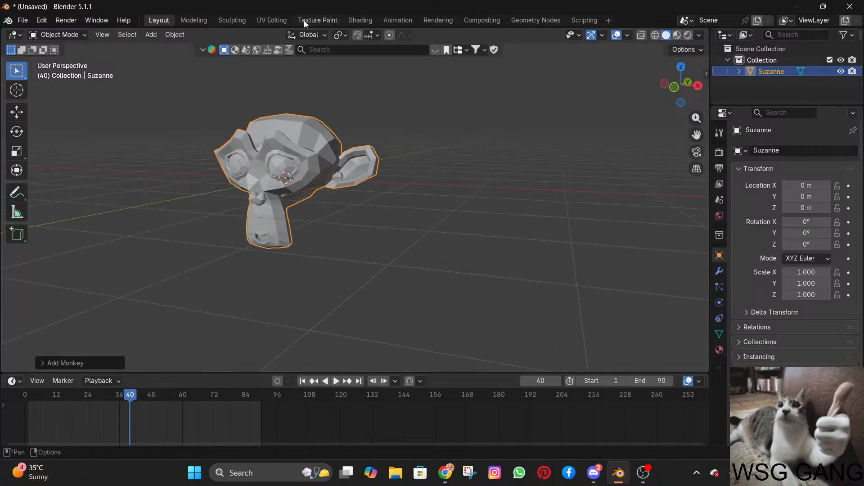
Return to the Geometry Nodes workspace and show the monkey in the front orthographic view.
{"action": "left_click", "coordinate": [535, 19]}
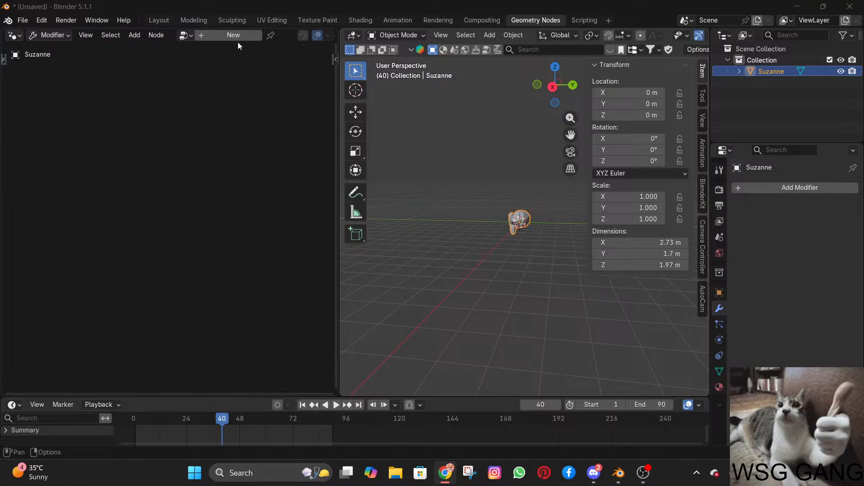
{"action": "left_click", "coordinate": [536, 87]}
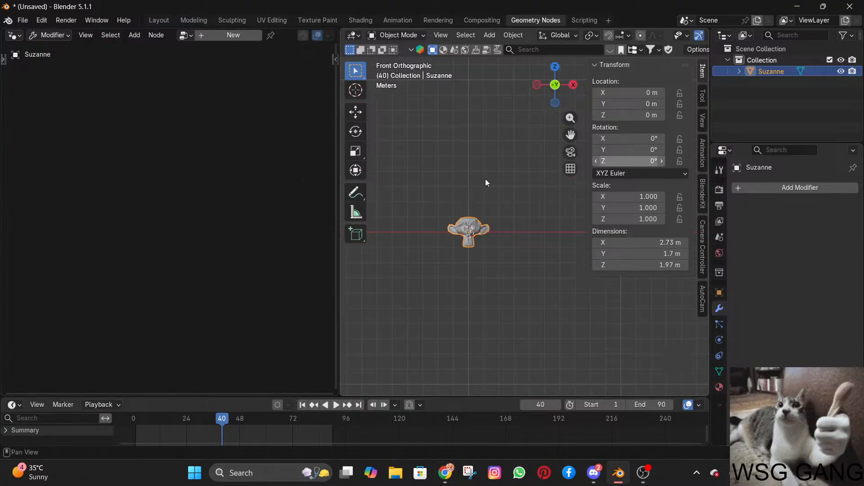
Create a new geometry node group on the monkey mesh and rename it "monke".
{"action": "scroll", "coordinate": [471, 215], "scroll_direction": "up", "scroll_amount": 6}
{"action": "middle_click_drag", "start_coordinate": [470, 215], "coordinate": [511, 198]}
{"action": "left_click", "coordinate": [558, 83]}
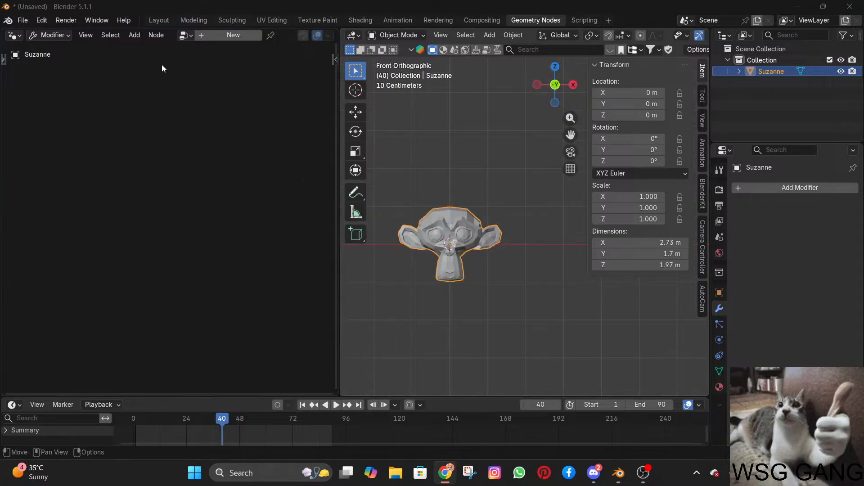
{"action": "left_click", "coordinate": [211, 36]}
{"action": "left_click", "coordinate": [236, 35]}
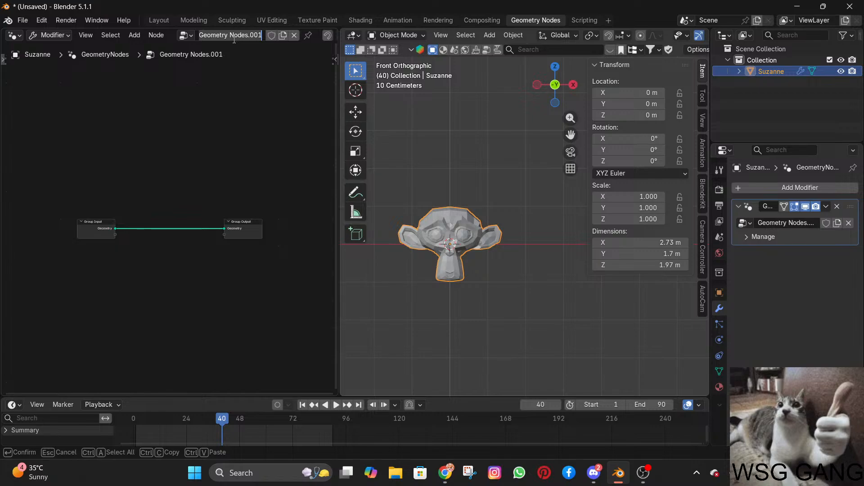
{"action": "type", "text": "suzem"}
{"action": "key", "text": "ctrl+a"}
{"action": "key", "text": "BackSpace"}
{"action": "key", "text": "Return"}
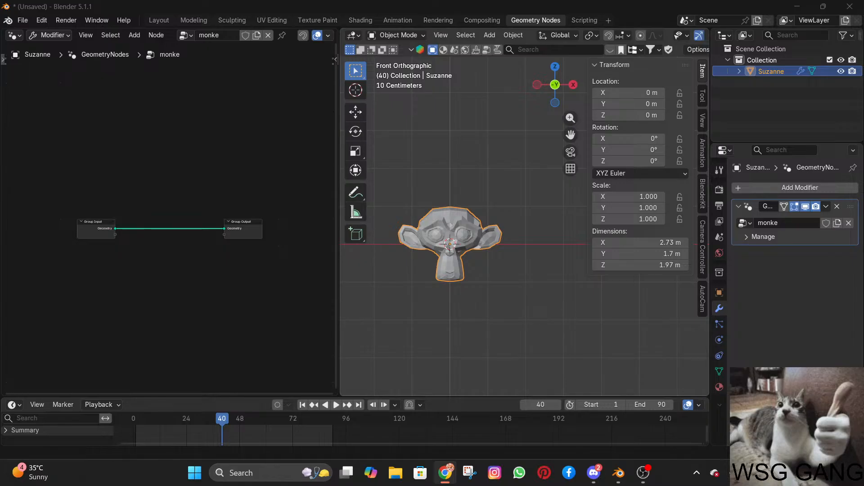
Add a Transform Geometry node and insert it on the link between Group Input and Group Output.
{"action": "key", "text": "shift+a"}
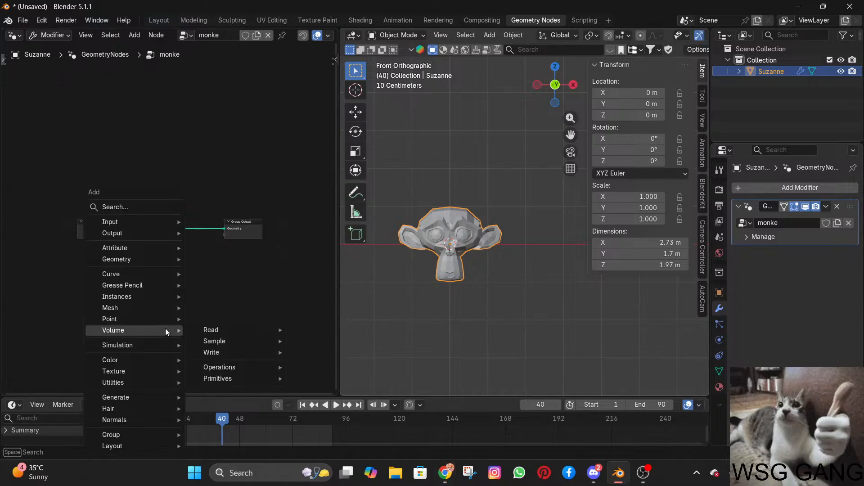
{"action": "type", "text": "tran"}
{"action": "key", "text": "Return"}
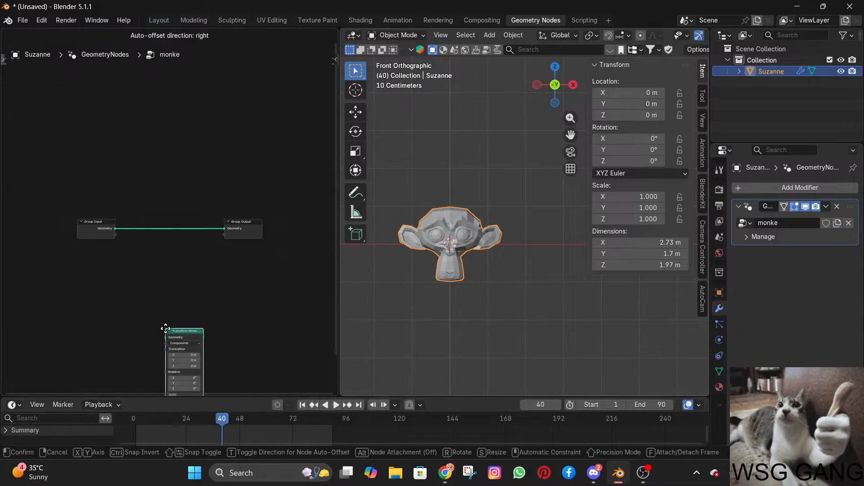
{"action": "left_click", "coordinate": [148, 196]}
{"action": "scroll", "coordinate": [187, 236], "scroll_direction": "up", "scroll_amount": 5}
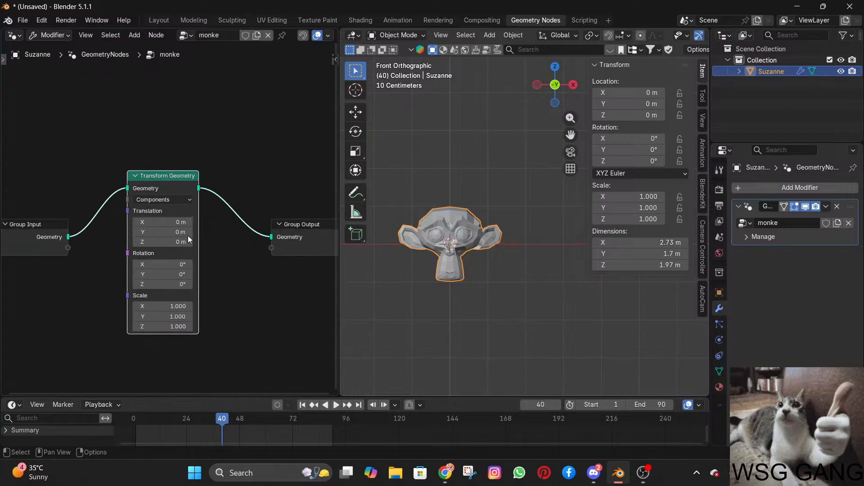
{"action": "scroll", "coordinate": [187, 194], "scroll_direction": "up", "scroll_amount": 1, "text": "shift"}
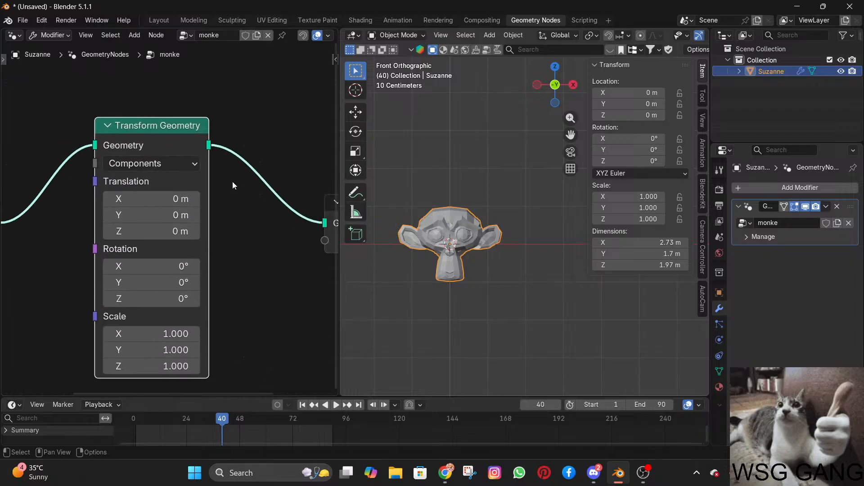
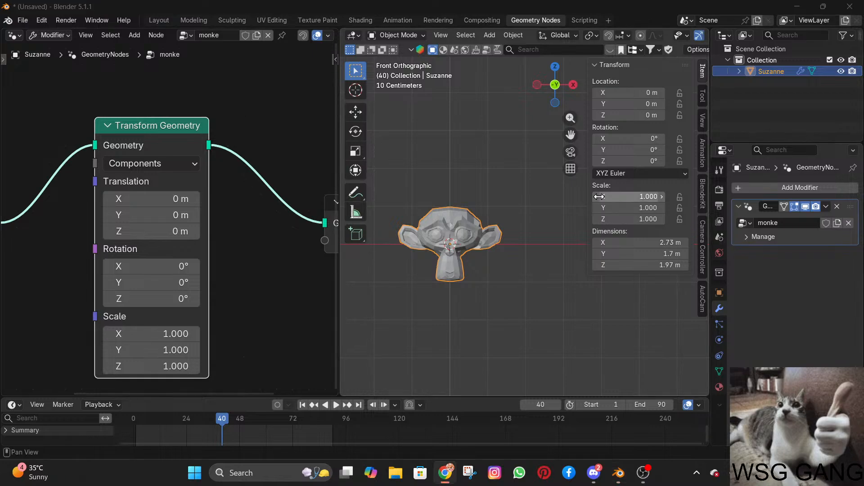
{"action": "left_click", "coordinate": [477, 229]}
{"action": "key", "text": "g"}
{"action": "left_click", "coordinate": [478, 229]}
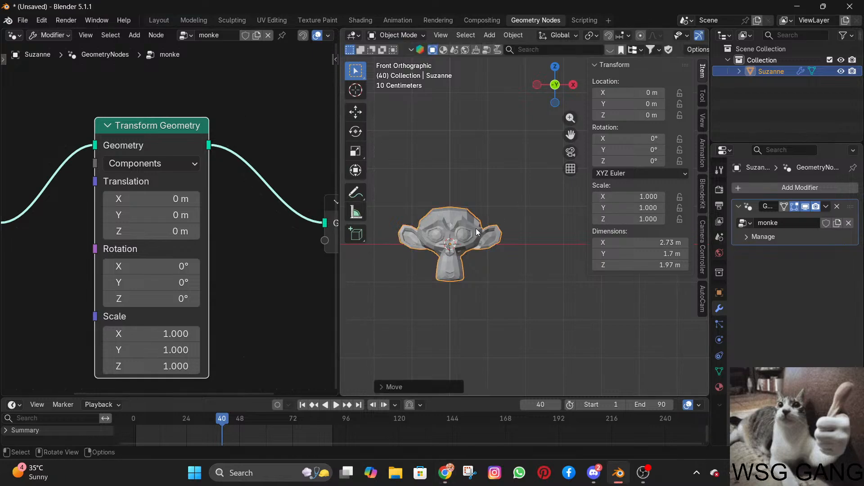
Duplicate the Transform Geometry node and place the copy above the original.
{"action": "scroll", "coordinate": [175, 131], "scroll_direction": "down", "scroll_amount": 3}
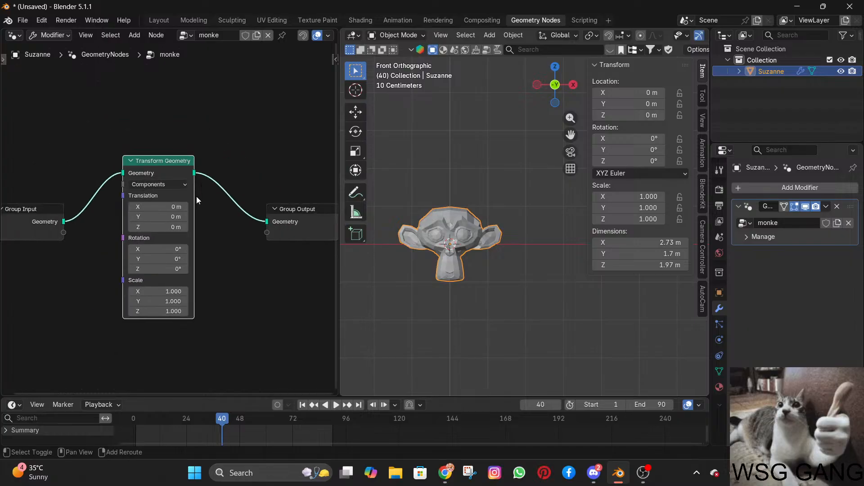
{"action": "middle_click_drag", "start_coordinate": [197, 201], "coordinate": [173, 213]}
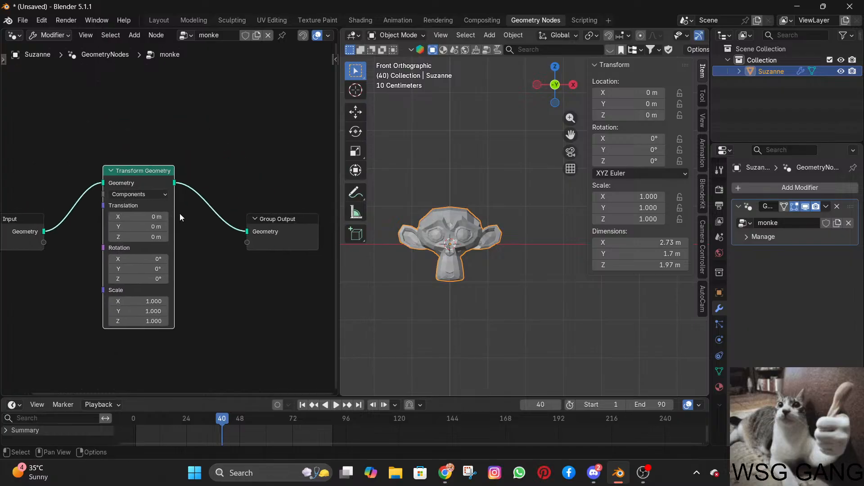
{"action": "key", "text": "shift+d"}
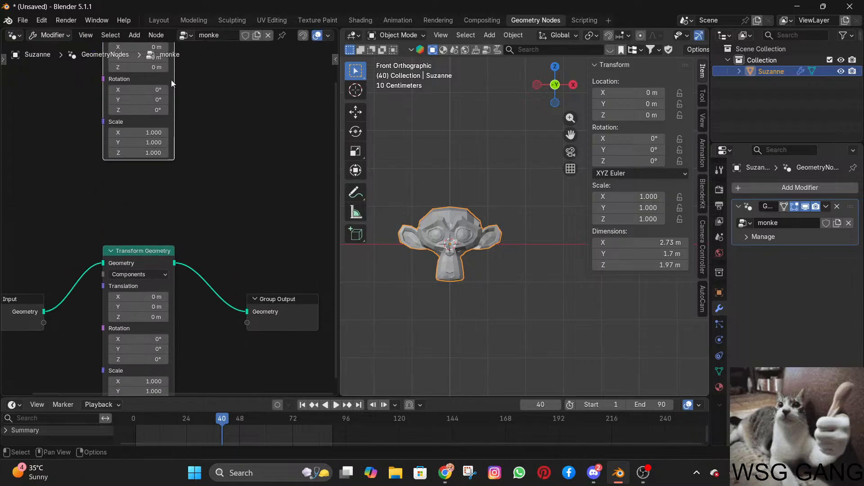
{"action": "scroll", "coordinate": [191, 108], "scroll_direction": "down", "scroll_amount": 4}
{"action": "middle_click_drag", "start_coordinate": [192, 108], "coordinate": [206, 165]}
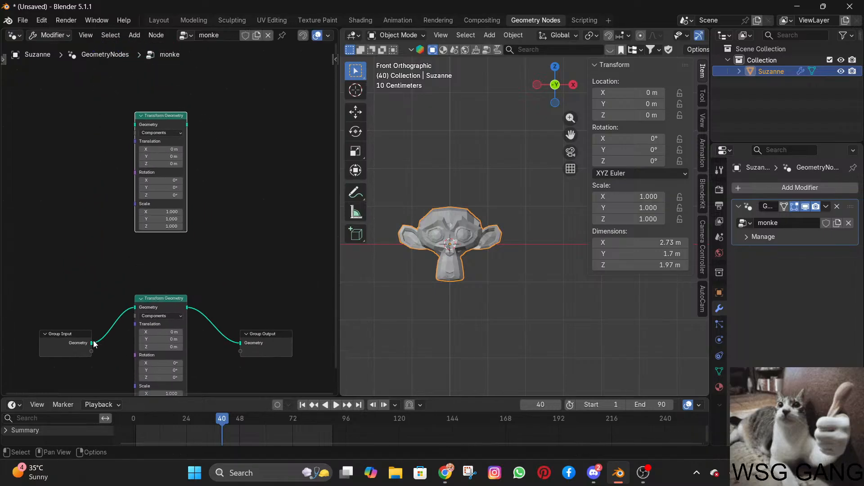
Connect the Group Input geometry to the upper Transform Geometry node and link that node's output to Group Output.
{"action": "left_click_drag", "start_coordinate": [93, 344], "coordinate": [141, 127]}
{"action": "scroll", "coordinate": [112, 283], "scroll_direction": "up", "scroll_amount": 3}
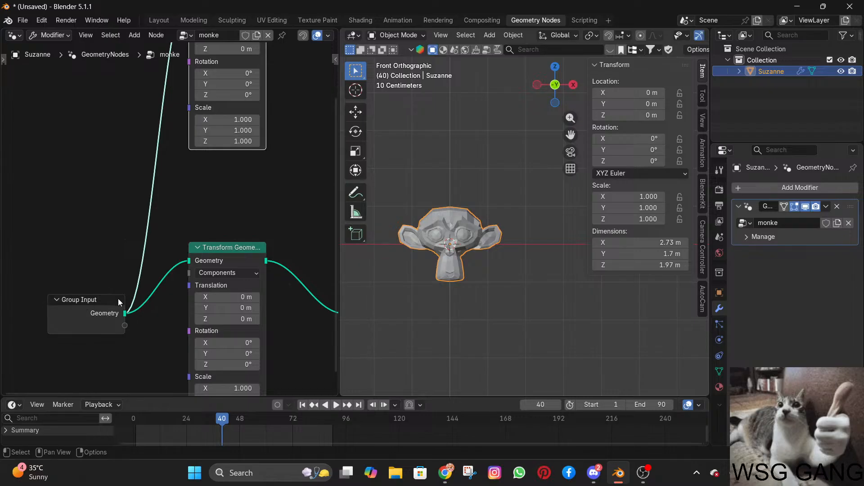
{"action": "scroll", "coordinate": [168, 174], "scroll_direction": "down", "scroll_amount": 4}
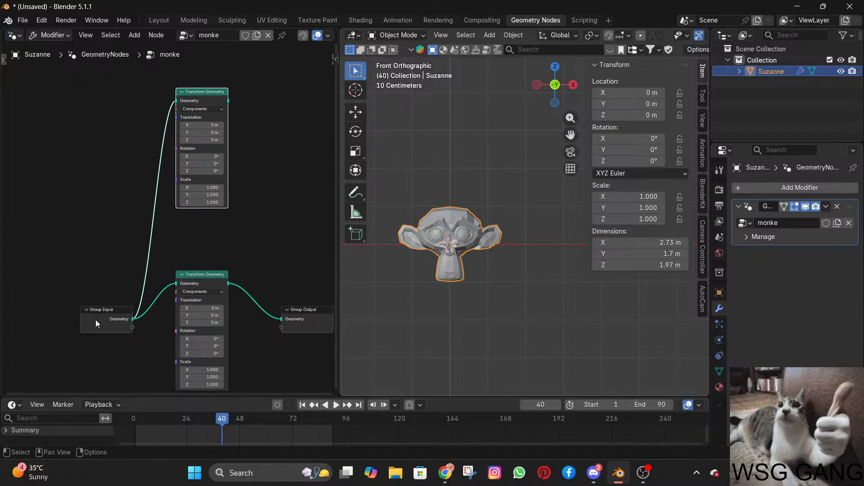
{"action": "key", "text": "Home"}
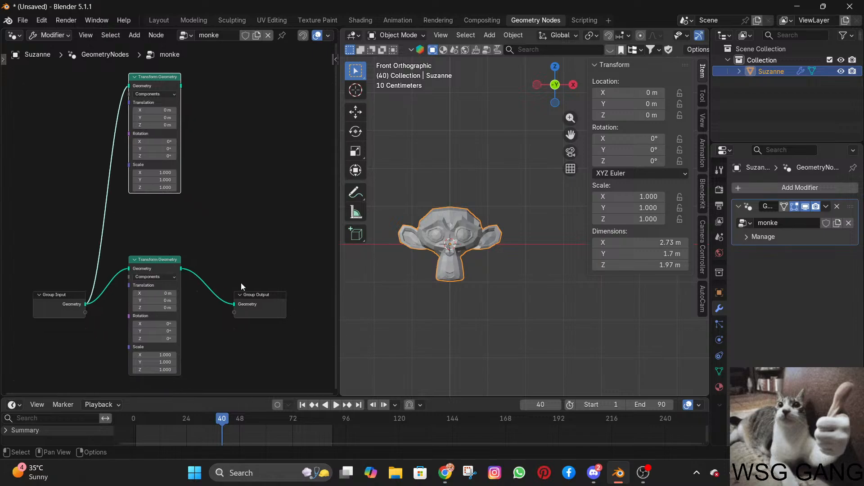
{"action": "left_click_drag", "start_coordinate": [181, 86], "coordinate": [233, 303]}
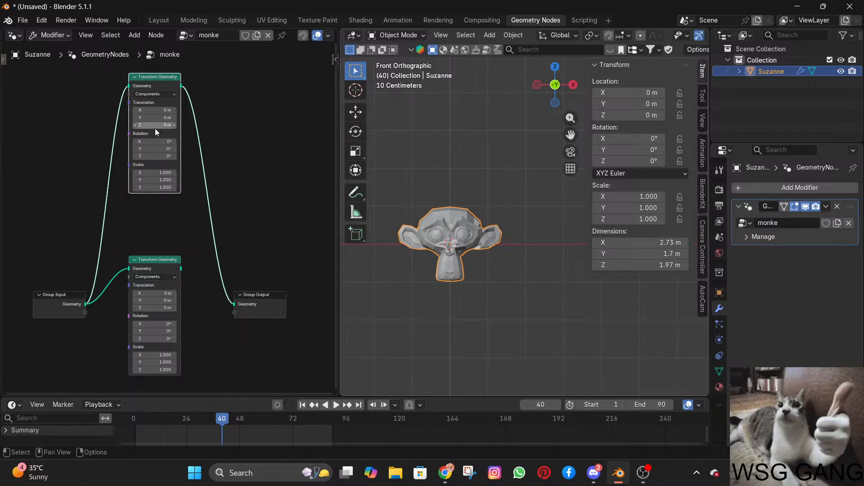
Set the upper Transform Geometry node's X translation to 3.5 m and its Z rotation to -42.2°.
{"action": "left_click_drag", "start_coordinate": [147, 117], "coordinate": [226, 117]}
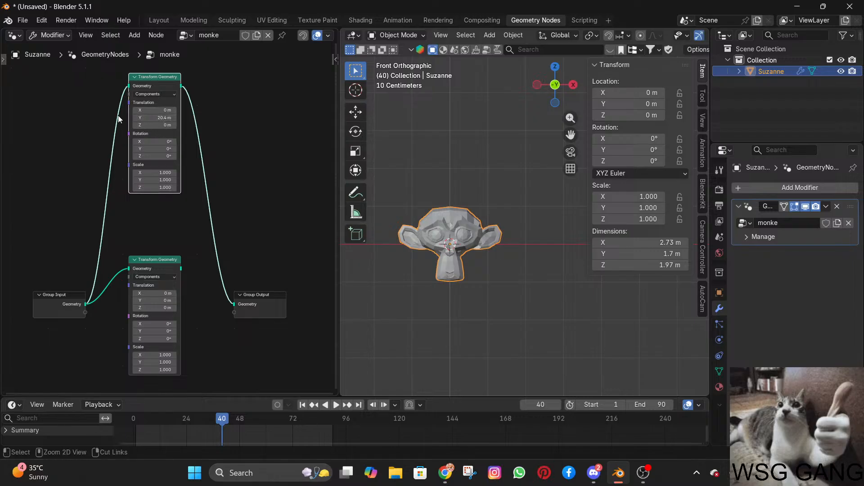
{"action": "key", "text": "ctrl+z"}
{"action": "left_click_drag", "start_coordinate": [150, 110], "coordinate": [169, 109]}
{"action": "scroll", "coordinate": [426, 220], "scroll_direction": "down", "scroll_amount": 3}
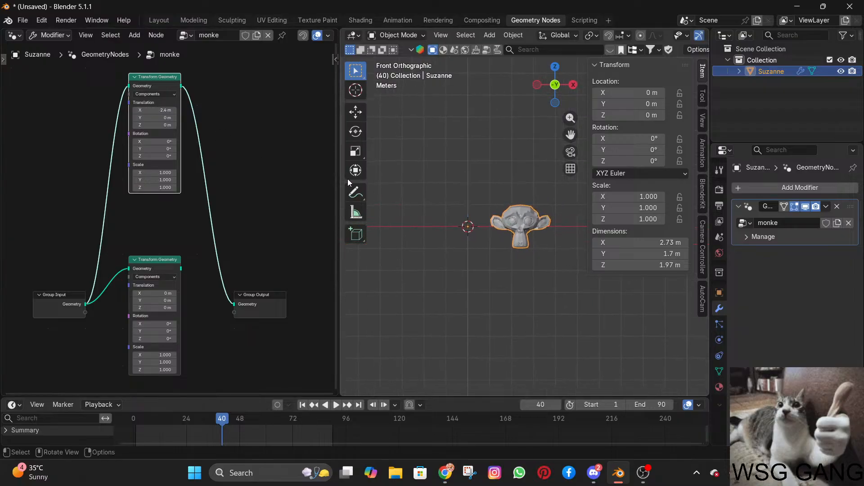
{"action": "left_click_drag", "start_coordinate": [149, 110], "coordinate": [166, 109]}
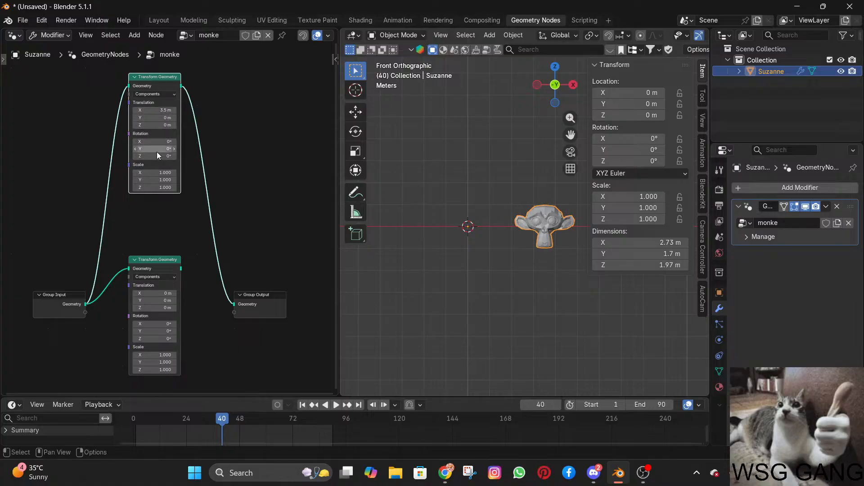
{"action": "left_click_drag", "start_coordinate": [157, 155], "coordinate": [136, 156]}
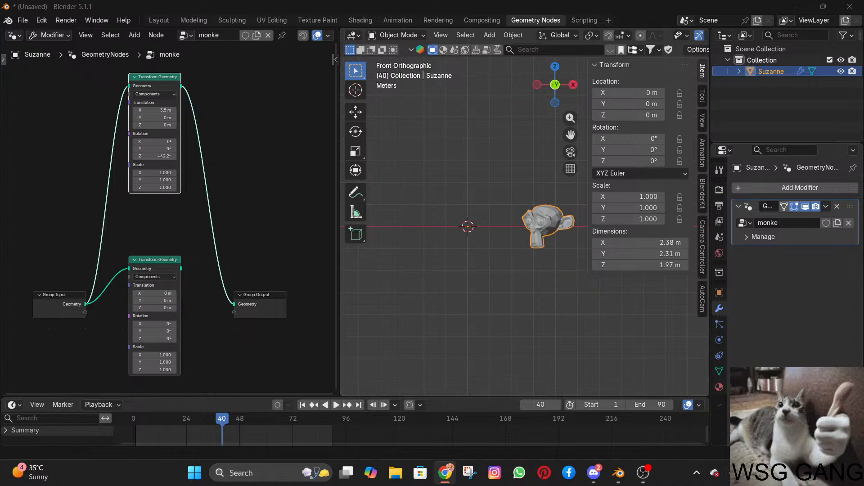
Add a Join Geometry node before Group Output and connect both Transform Geometry nodes to it.
{"action": "key", "text": "shift+a"}
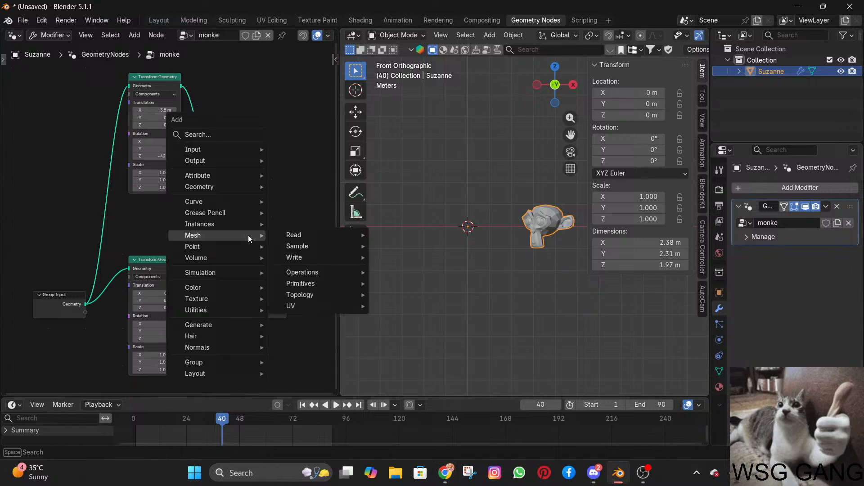
{"action": "type", "text": "join"}
{"action": "key", "text": "Return"}
{"action": "left_click", "coordinate": [196, 245]}
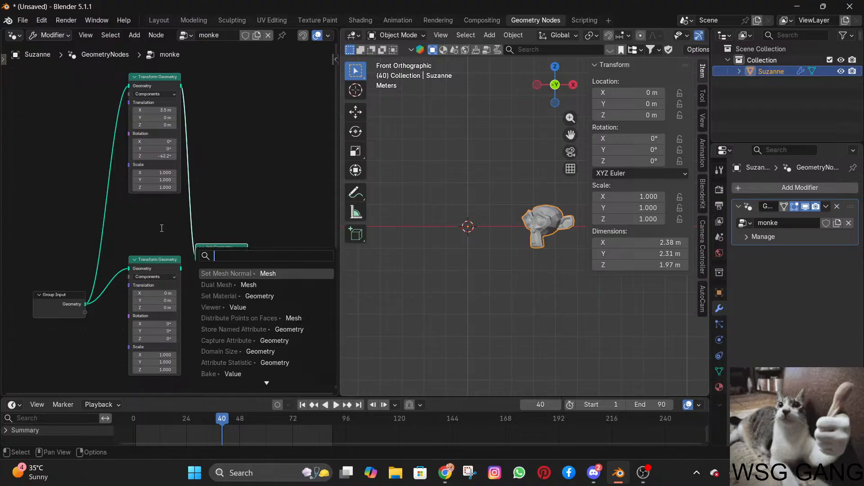
{"action": "left_click_drag", "start_coordinate": [181, 269], "coordinate": [196, 258]}
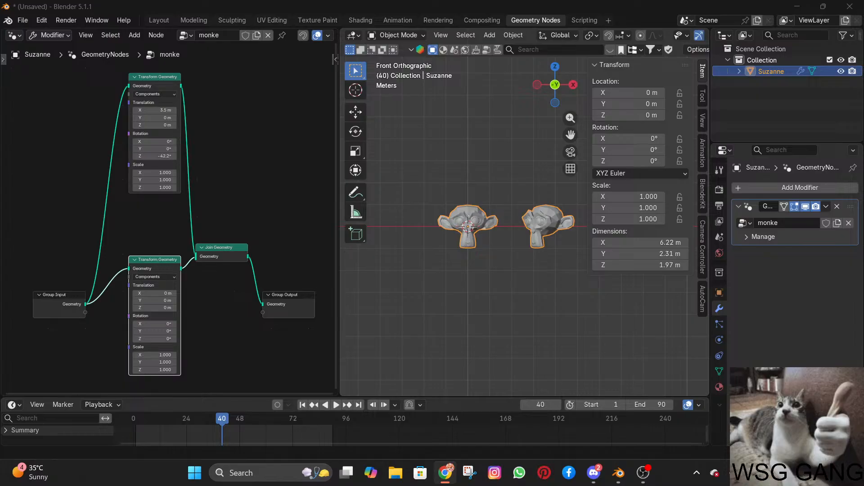
Duplicate the lower Transform Geometry node below itself and connect the copy between Group Input and Join Geometry.
{"action": "scroll", "coordinate": [240, 294], "scroll_direction": "down", "scroll_amount": 4}
{"action": "middle_click_drag", "start_coordinate": [142, 266], "coordinate": [165, 169]}
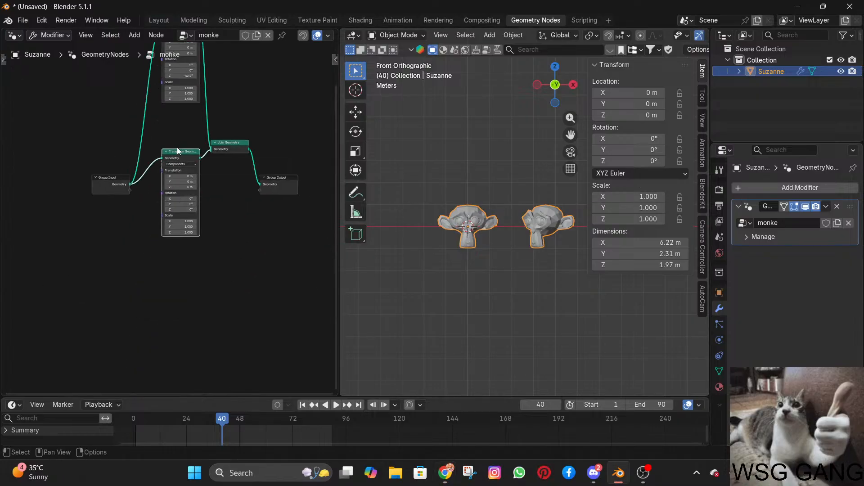
{"action": "key", "text": "shift+d"}
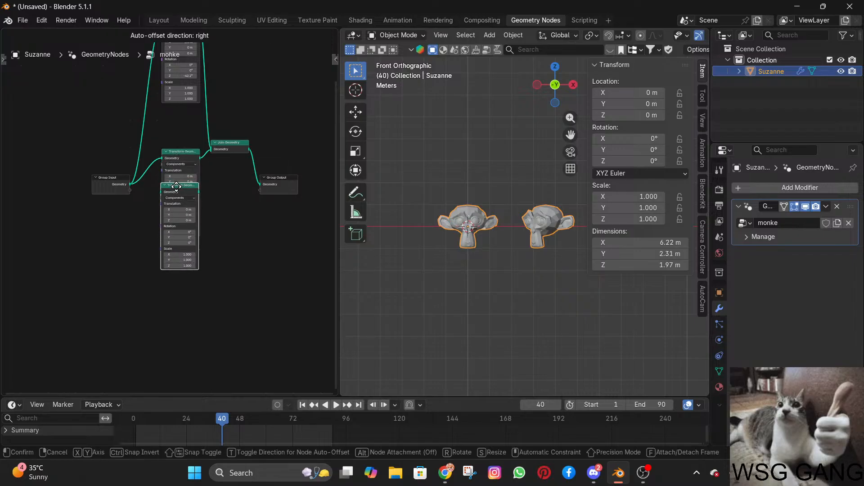
{"action": "left_click", "coordinate": [175, 245]}
{"action": "left_click_drag", "start_coordinate": [130, 184], "coordinate": [260, 184]}
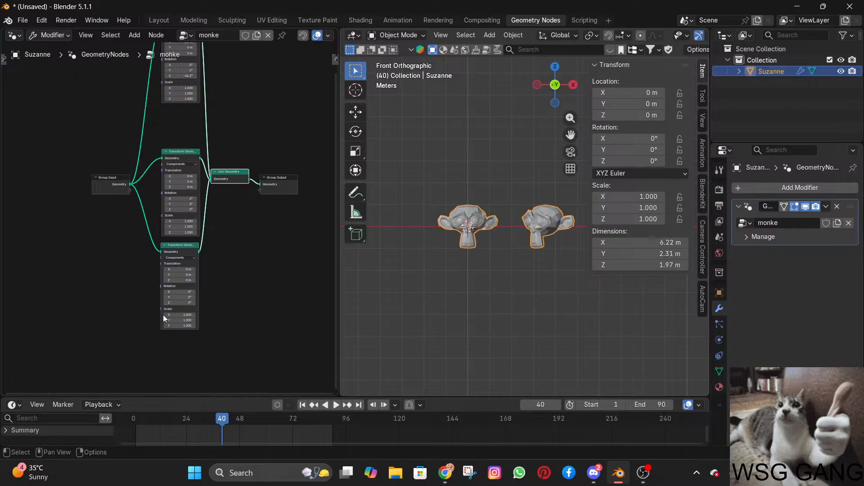
Set the upper Transform Geometry node to X 1.5 m, rotation Y -11.5°, Z 53.4°, and the middle one to Z 2 m, rotation X -24.2°, Z -39.4°.
{"action": "scroll", "coordinate": [161, 255], "scroll_direction": "up", "scroll_amount": 2}
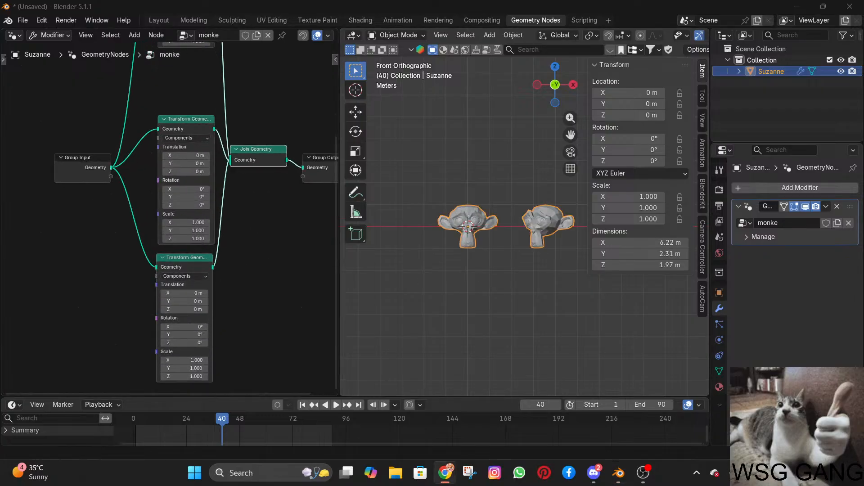
{"action": "scroll", "coordinate": [237, 257], "scroll_direction": "up", "scroll_amount": 1}
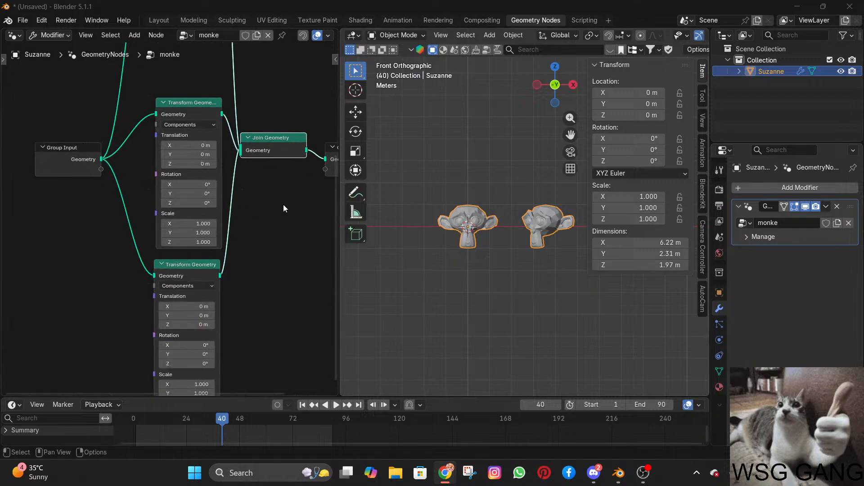
{"action": "scroll", "coordinate": [262, 236], "scroll_direction": "down", "scroll_amount": 3}
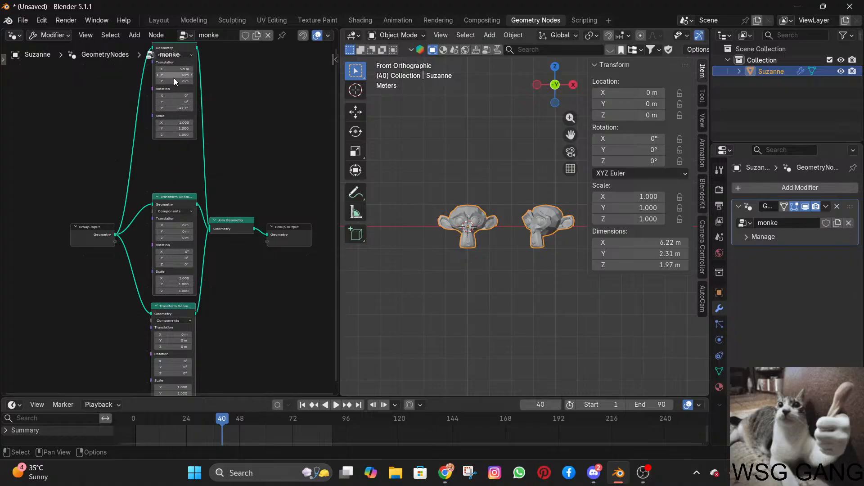
{"action": "left_click_drag", "start_coordinate": [168, 77], "coordinate": [320, 77]}
{"action": "key", "text": "ctrl+z"}
{"action": "left_click_drag", "start_coordinate": [175, 68], "coordinate": [171, 101]}
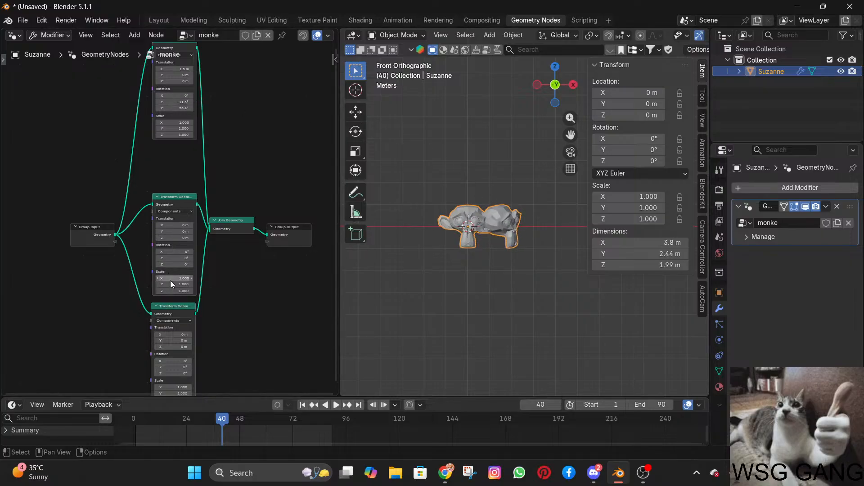
{"action": "left_click_drag", "start_coordinate": [171, 238], "coordinate": [173, 264]}
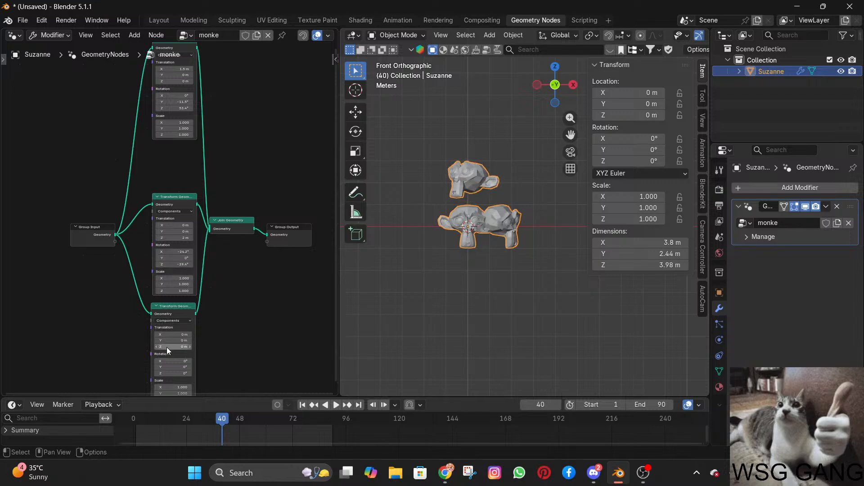
Set the lowest Transform Geometry node's Z translation to 0.7 m and its rotation to X 29.7°, Y 3.6°, Z -33.8°.
{"action": "left_click_drag", "start_coordinate": [166, 347], "coordinate": [171, 347]}
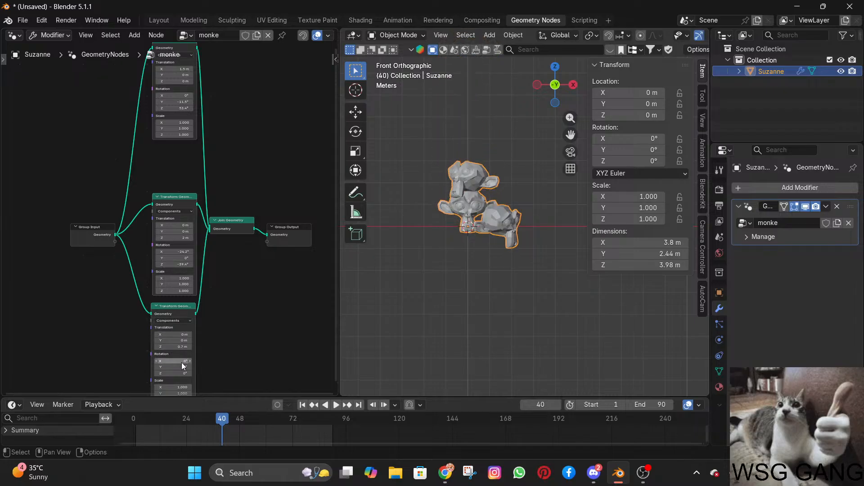
{"action": "scroll", "coordinate": [201, 355], "scroll_direction": "down", "scroll_amount": 1}
{"action": "middle_click_drag", "start_coordinate": [244, 349], "coordinate": [272, 260]}
{"action": "scroll", "coordinate": [272, 260], "scroll_direction": "up", "scroll_amount": 2}
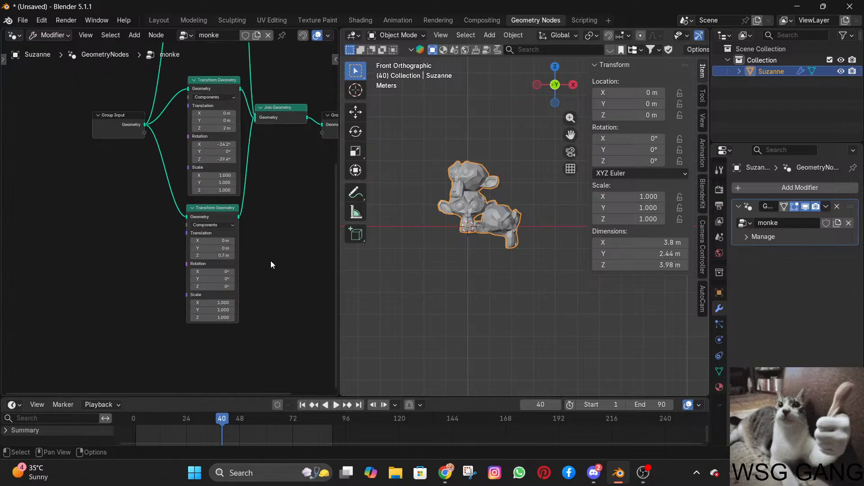
{"action": "mouse_move", "coordinate": [212, 286]}
{"action": "left_mouse_down"}
{"action": "mouse_move", "coordinate": [194, 286]}
{"action": "mouse_move", "coordinate": [233, 287]}
{"action": "mouse_move", "coordinate": [202, 272]}
{"action": "mouse_move", "coordinate": [221, 273]}
{"action": "mouse_move", "coordinate": [200, 286]}
{"action": "mouse_move", "coordinate": [212, 286]}
{"action": "left_mouse_up"}
{"action": "key", "text": "ctrl+z"}
{"action": "scroll", "coordinate": [310, 250], "scroll_direction": "up", "scroll_amount": 2}
{"action": "scroll", "coordinate": [500, 232], "scroll_direction": "up", "scroll_amount": 5}
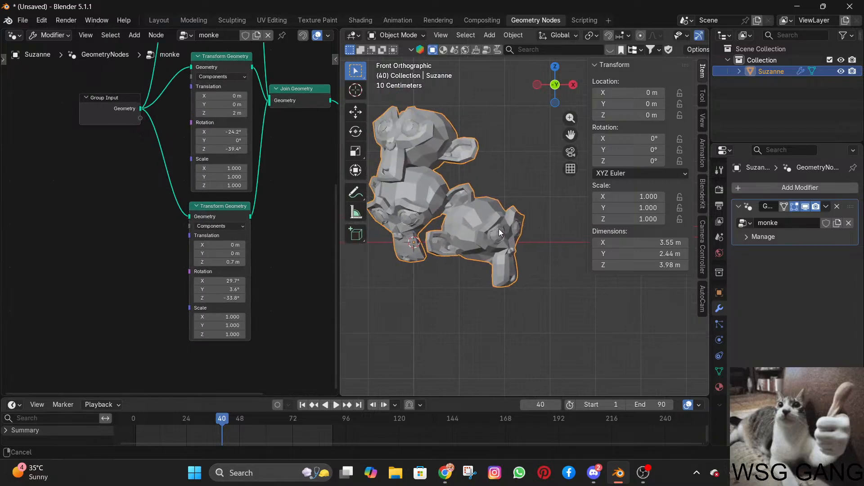
Set the lowest Transform Geometry node's Z translation to 0.5 m.
{"action": "middle_click_drag", "start_coordinate": [500, 232], "coordinate": [509, 230], "text": "shift"}
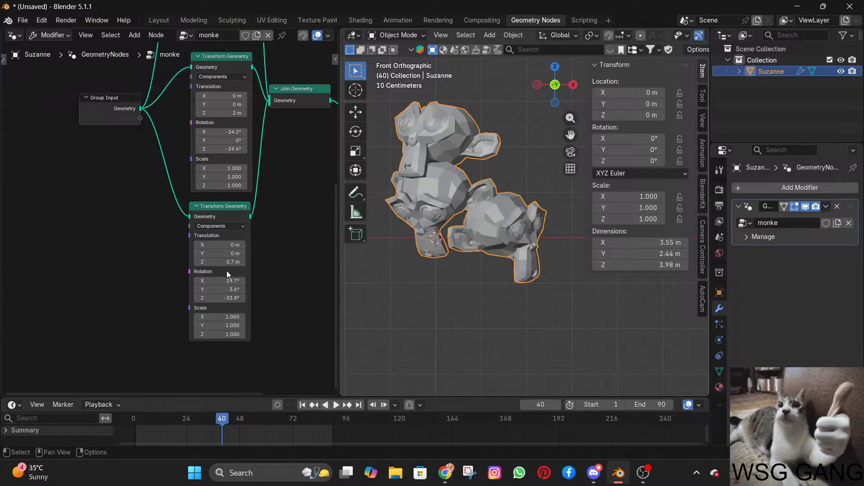
{"action": "key", "text": "Home"}
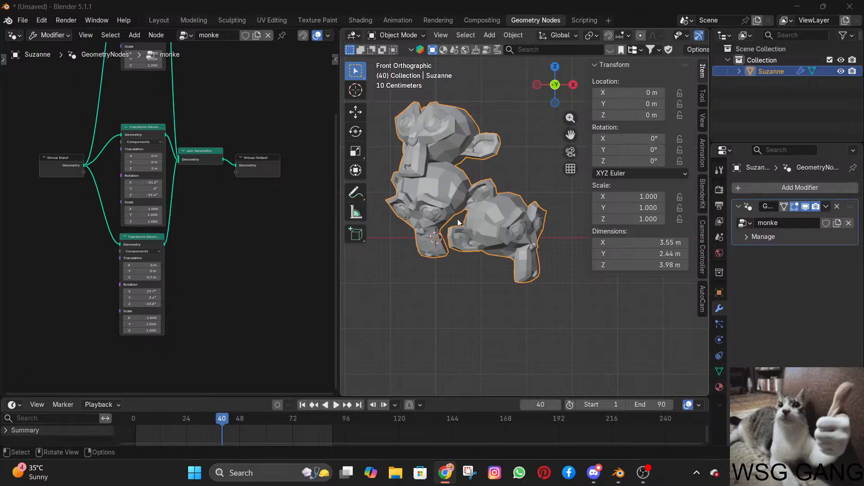
{"action": "left_click", "coordinate": [485, 227]}
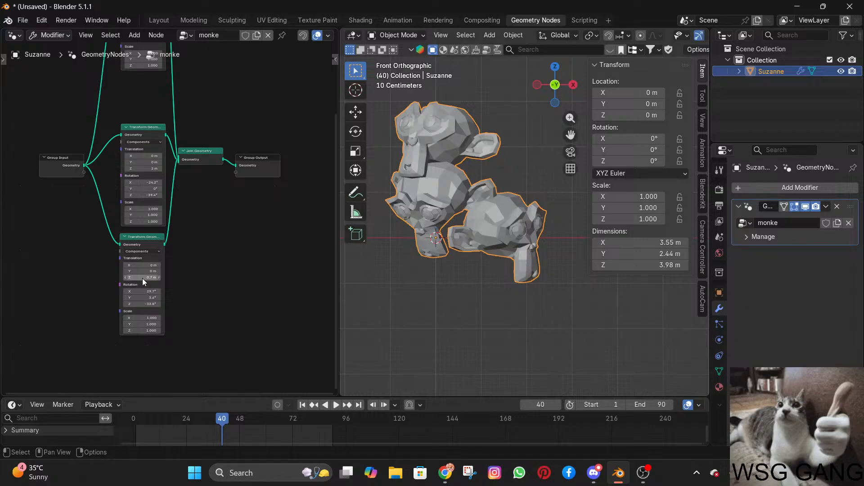
{"action": "mouse_move", "coordinate": [143, 278]}
{"action": "left_mouse_down"}
{"action": "mouse_move", "coordinate": [163, 278]}
{"action": "mouse_move", "coordinate": [144, 278]}
{"action": "left_mouse_up"}
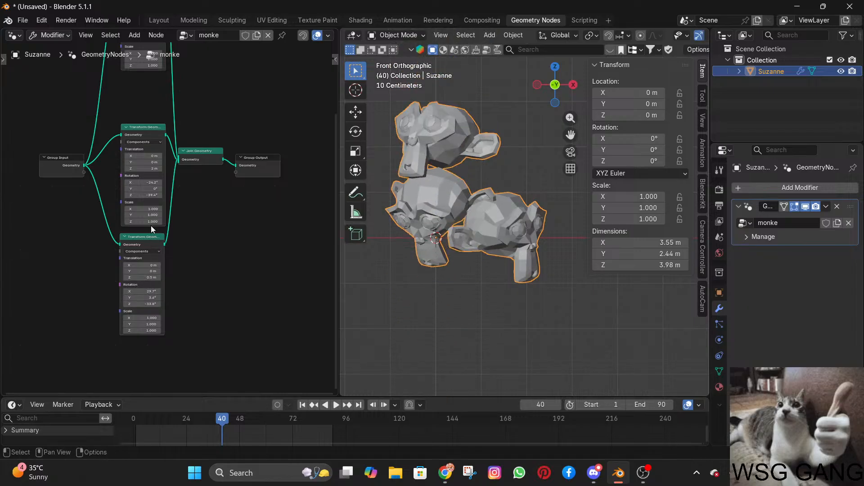
Try stretching the upper Transform Geometry node's X scale to 3.6, and undo the change.
{"action": "middle_click_drag", "start_coordinate": [192, 230], "coordinate": [193, 311]}
{"action": "scroll", "coordinate": [161, 178], "scroll_direction": "up", "scroll_amount": 1}
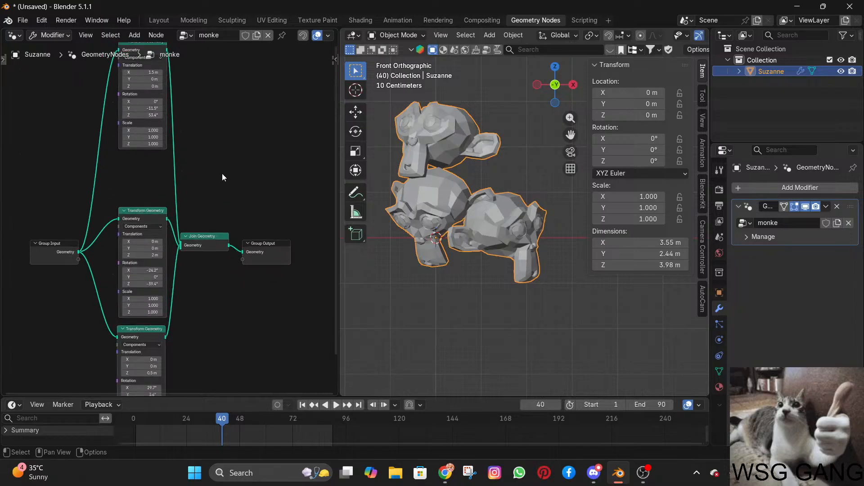
{"action": "middle_click_drag", "start_coordinate": [176, 161], "coordinate": [162, 227]}
{"action": "left_click", "coordinate": [137, 211]}
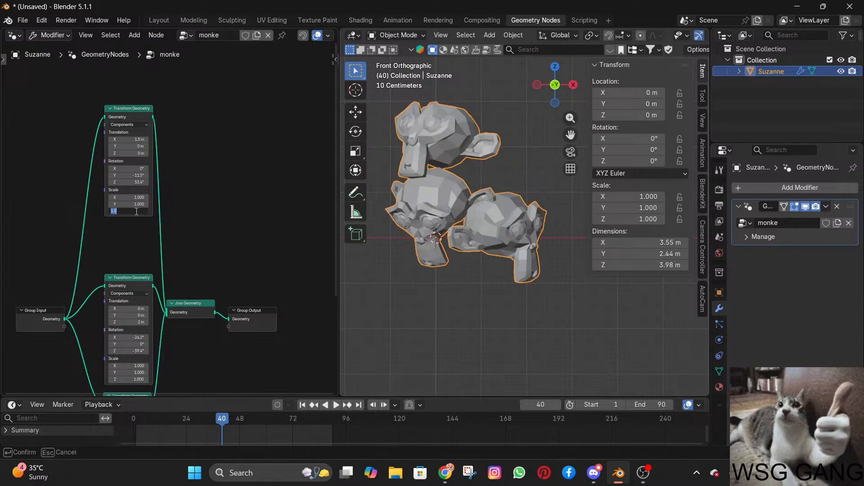
{"action": "key", "text": "Escape"}
{"action": "left_click_drag", "start_coordinate": [130, 197], "coordinate": [194, 197]}
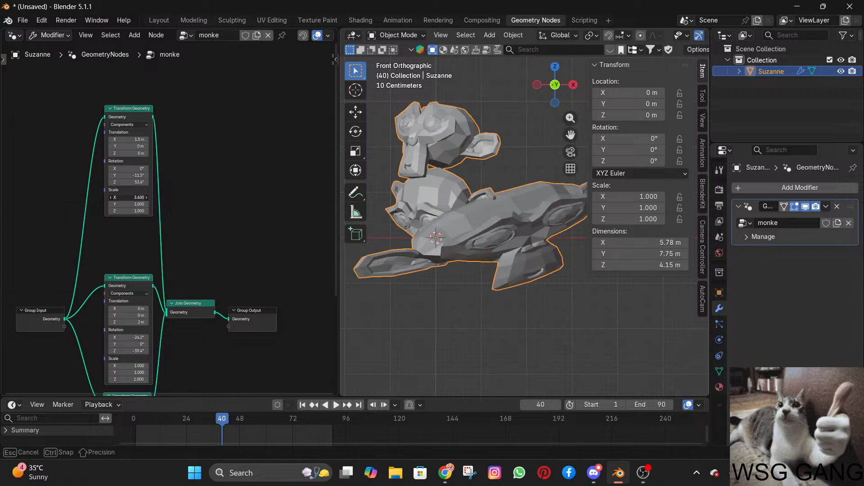
{"action": "key", "text": "Escape"}
{"action": "left_click_drag", "start_coordinate": [131, 204], "coordinate": [176, 204]}
{"action": "key", "text": "ctrl+z"}
{"action": "right_click", "coordinate": [133, 209]}
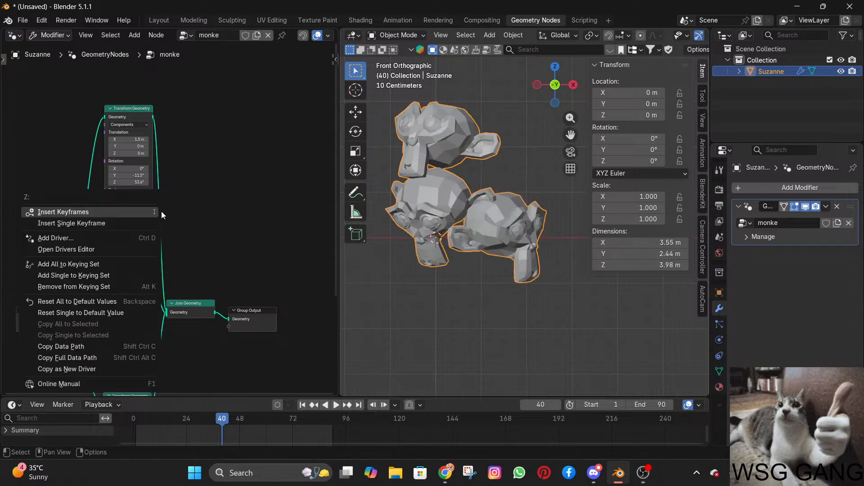
{"action": "left_click", "coordinate": [160, 193]}
{"action": "left_click_drag", "start_coordinate": [118, 197], "coordinate": [173, 197]}
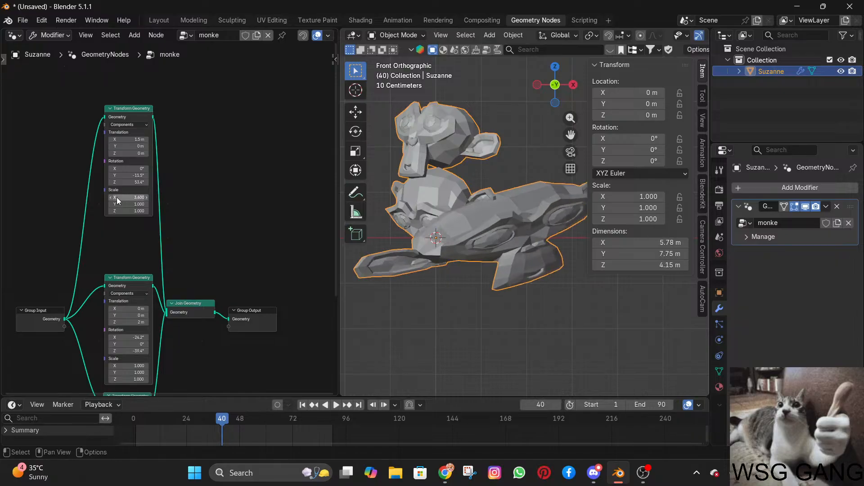
{"action": "key", "text": "ctrl+z"}
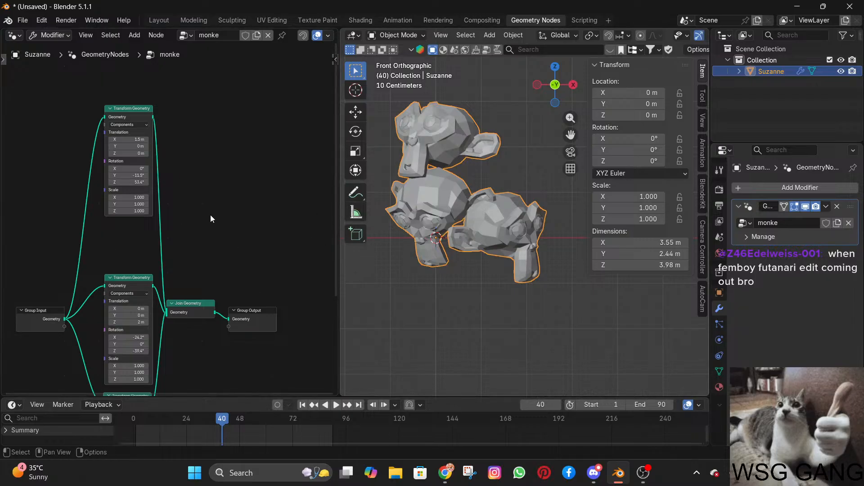
Set the upper Transform Geometry node's scale to 2 on X, Y and Z.
{"action": "key", "text": "Home"}
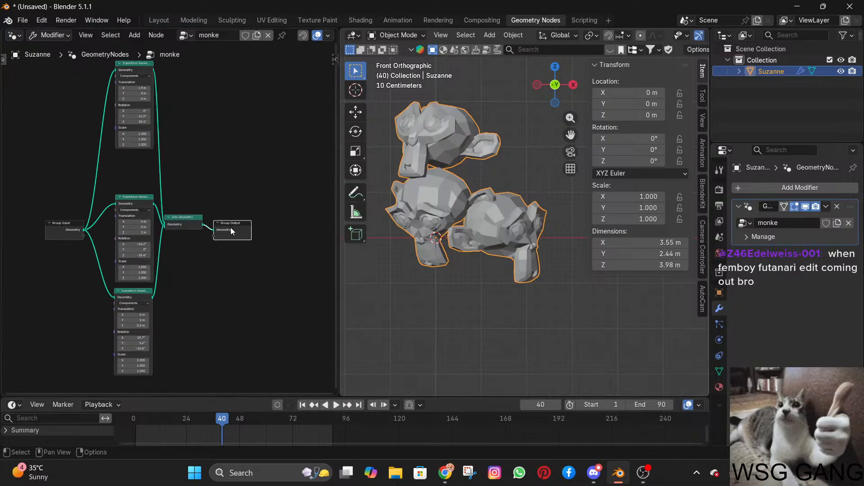
{"action": "left_click_drag", "start_coordinate": [197, 224], "coordinate": [215, 224]}
{"action": "scroll", "coordinate": [206, 162], "scroll_direction": "up", "scroll_amount": 4}
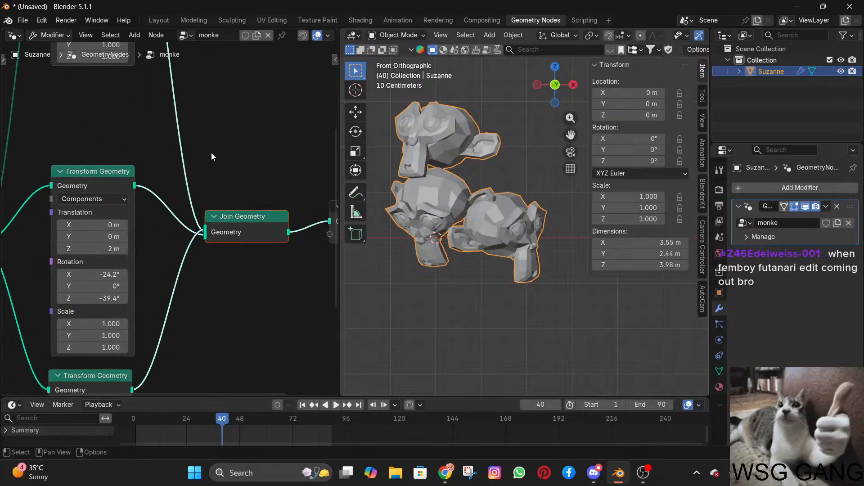
{"action": "scroll", "coordinate": [210, 155], "scroll_direction": "down", "scroll_amount": 6}
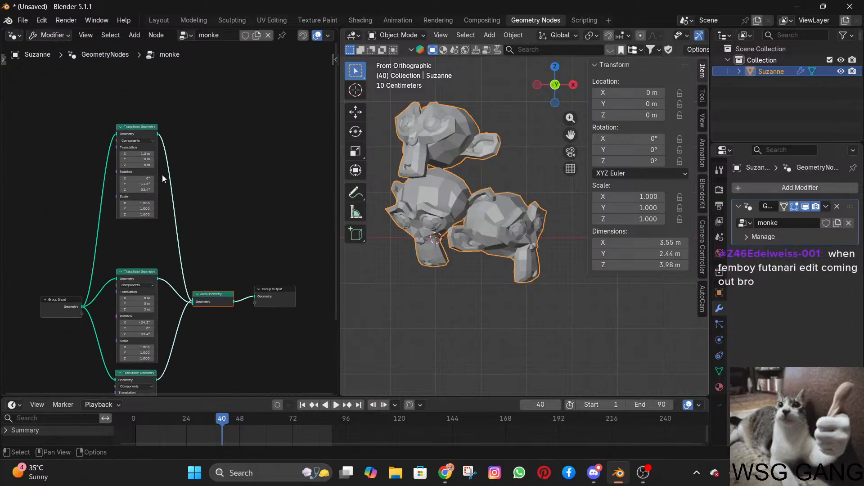
{"action": "scroll", "coordinate": [161, 175], "scroll_direction": "up", "scroll_amount": 3}
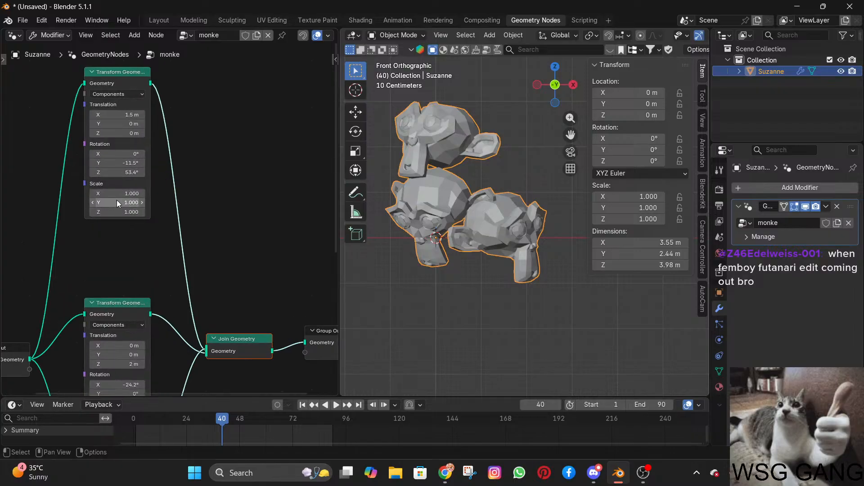
{"action": "double_click", "coordinate": [113, 195]}
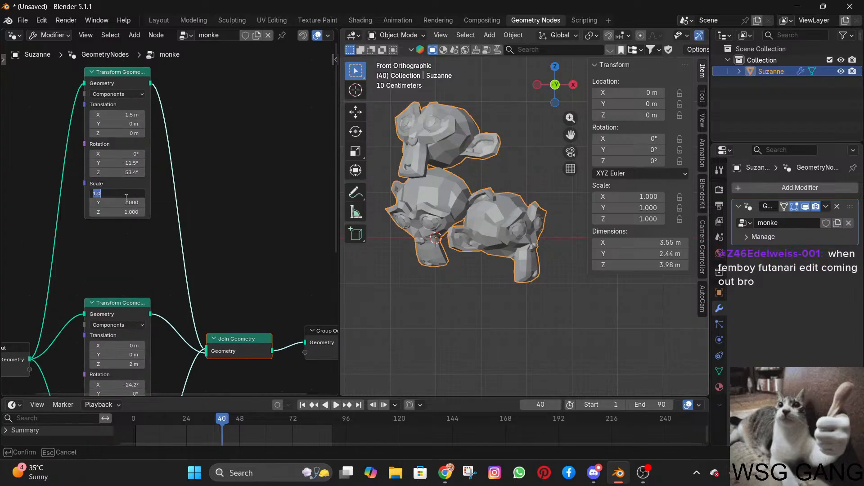
{"action": "type", "text": "2"}
{"action": "key", "text": "Return"}
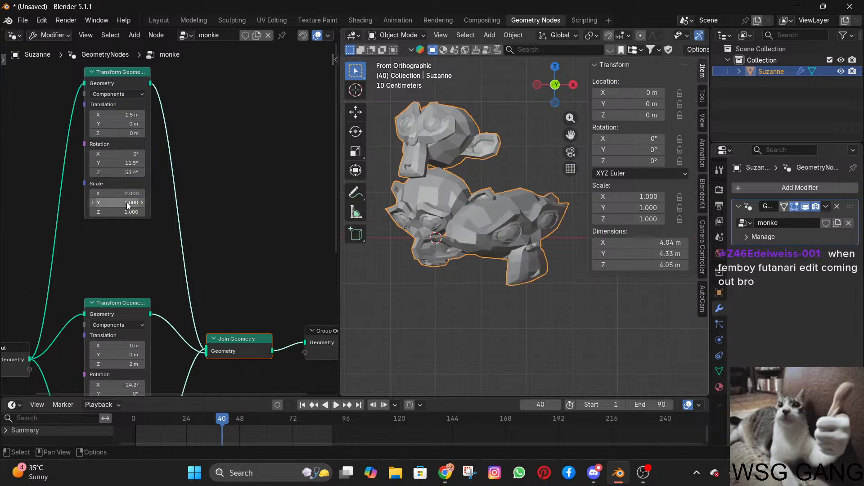
{"action": "double_click", "coordinate": [127, 203]}
{"action": "type", "text": "2"}
{"action": "key", "text": "Return"}
{"action": "key", "text": "2"}
{"action": "double_click", "coordinate": [120, 212]}
{"action": "type", "text": "2"}
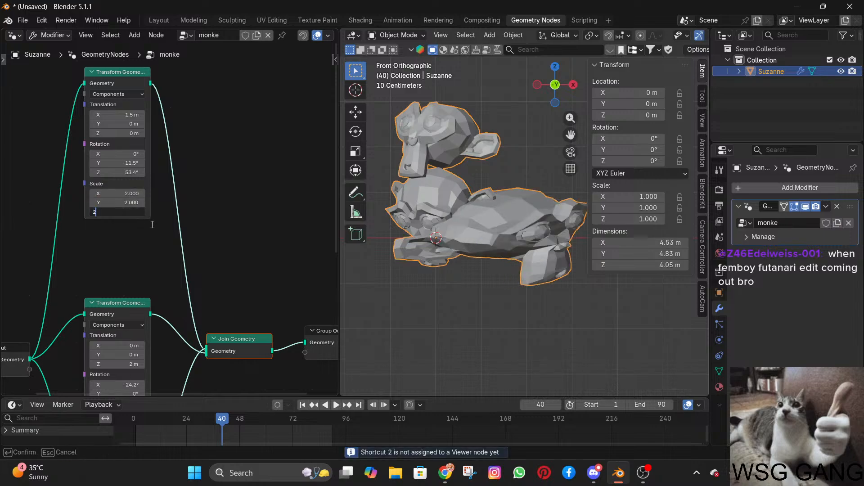
{"action": "key", "text": "Return"}
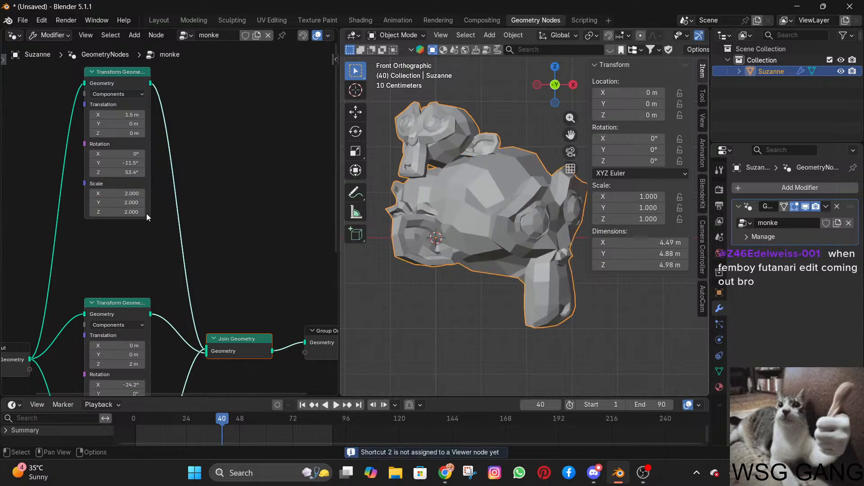
Set the upper Transform Geometry node's X and Y scale to 1.3.
{"action": "double_click", "coordinate": [123, 194]}
{"action": "type", "text": "1"}
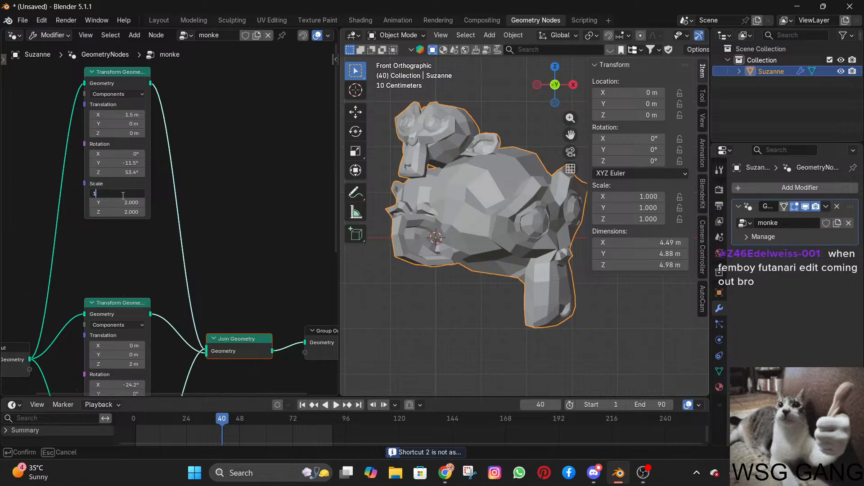
{"action": "type", "text": ".3"}
{"action": "key", "text": "Return"}
{"action": "double_click", "coordinate": [128, 203]}
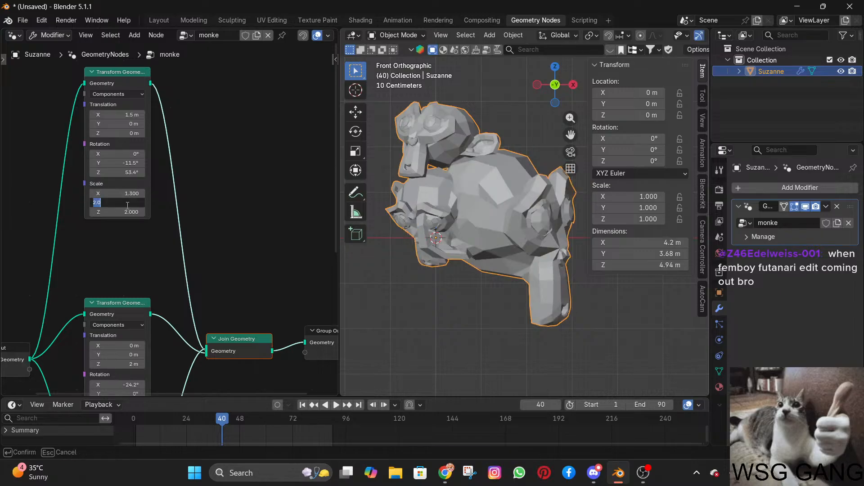
{"action": "type", "text": "1.3"}
{"action": "key", "text": "Return"}
Set all three scale values of the upper Transform Geometry node to 1.3 together, including Z.
{"action": "double_click", "coordinate": [123, 212]}
{"action": "type", "text": "1,3"}
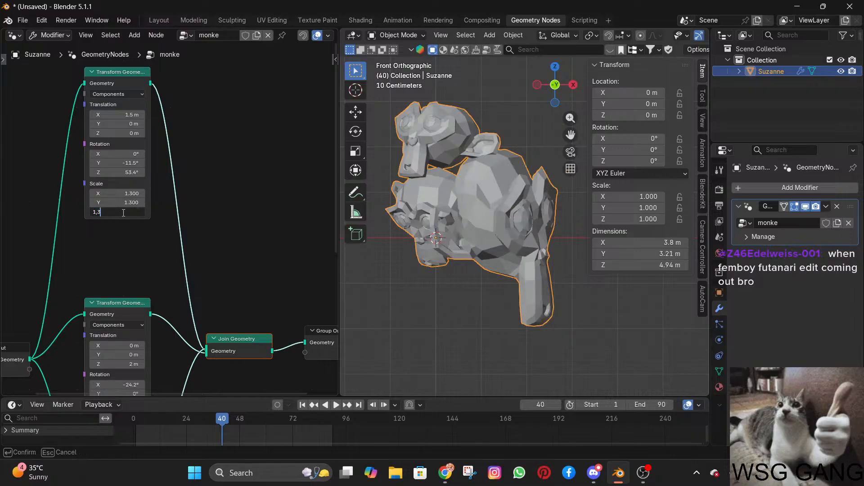
{"action": "key", "text": "BackSpace"}
{"action": "key", "text": "BackSpace"}
{"action": "key", "text": "Return"}
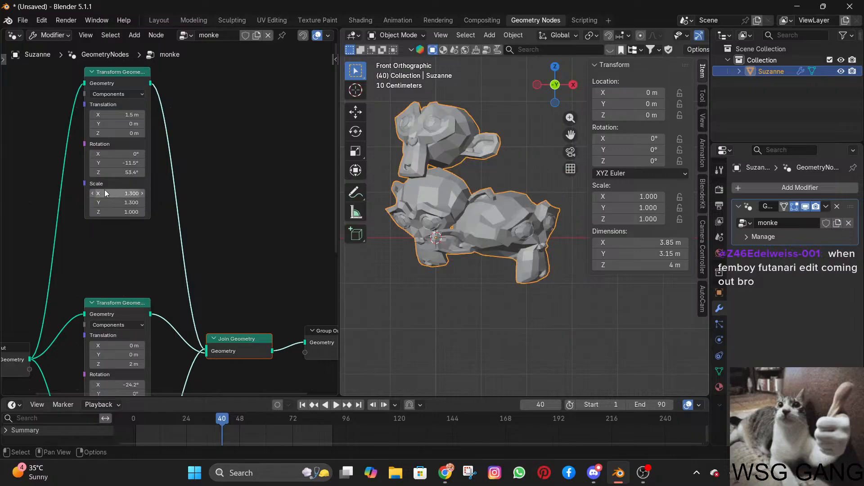
{"action": "left_click_drag", "start_coordinate": [106, 193], "coordinate": [106, 212]}
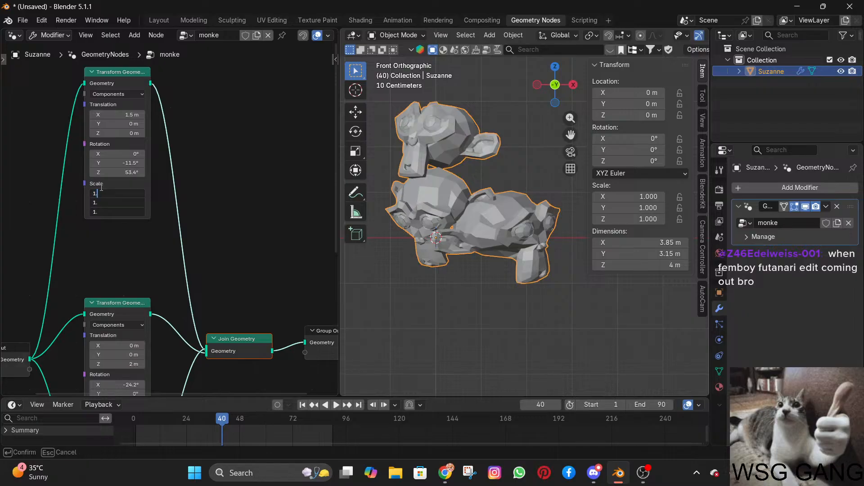
{"action": "key", "text": "Return"}
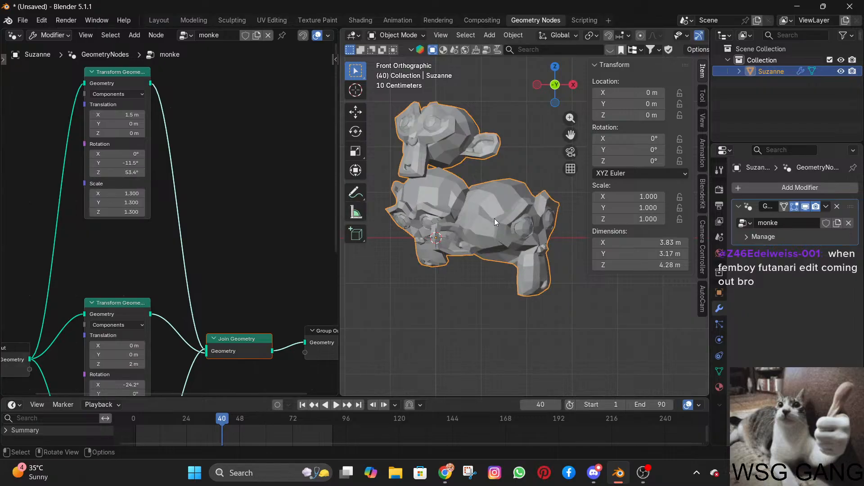
Examine the node tree and the joined monkey heads from an angle, and return to the front view.
{"action": "left_click_drag", "start_coordinate": [500, 218], "coordinate": [526, 211]}
{"action": "key", "text": "ctrl+z"}
{"action": "middle_click_drag", "start_coordinate": [460, 278], "coordinate": [489, 286], "text": "shift"}
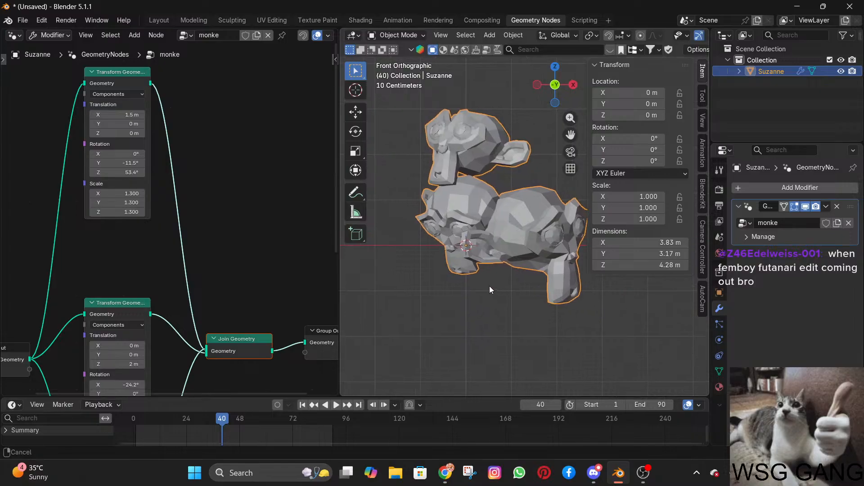
{"action": "middle_click_drag", "start_coordinate": [214, 294], "coordinate": [200, 231]}
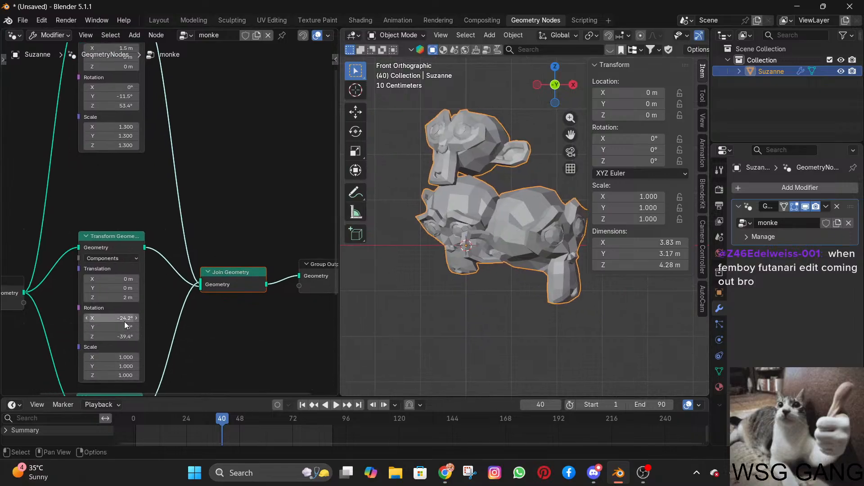
{"action": "scroll", "coordinate": [208, 253], "scroll_direction": "down", "scroll_amount": 4}
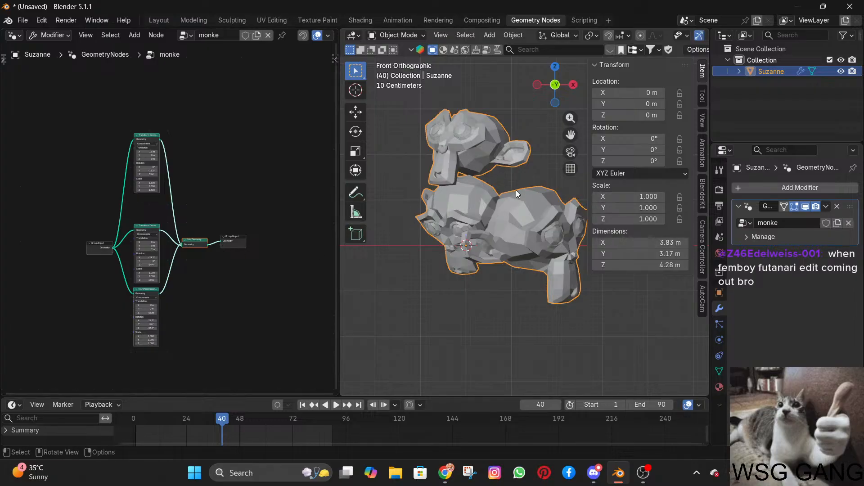
{"action": "middle_click_drag", "start_coordinate": [447, 189], "coordinate": [464, 211]}
{"action": "scroll", "coordinate": [464, 222], "scroll_direction": "down", "scroll_amount": 6}
{"action": "scroll", "coordinate": [469, 210], "scroll_direction": "up", "scroll_amount": 6}
{"action": "scroll", "coordinate": [470, 210], "scroll_direction": "down", "scroll_amount": 1}
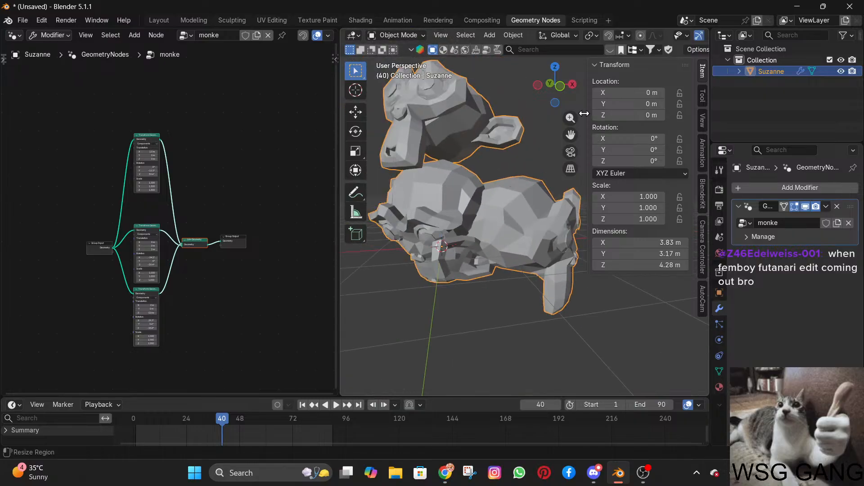
{"action": "left_click", "coordinate": [561, 86]}
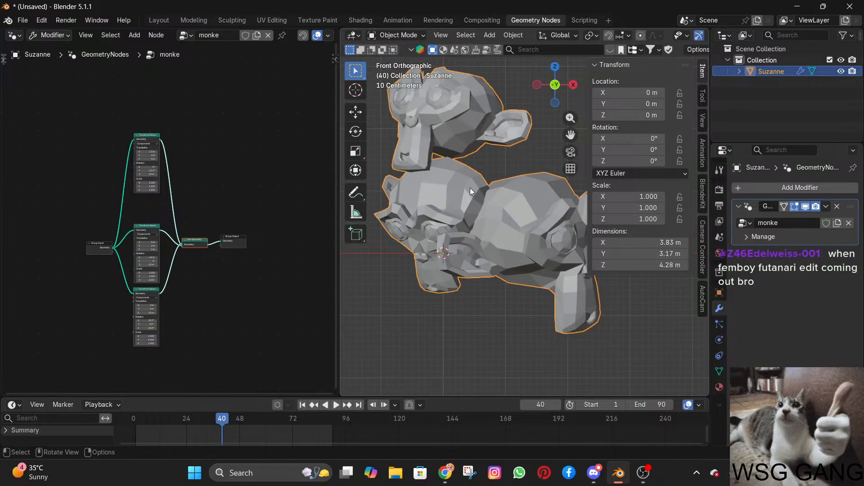
In the Layout workspace, add a cube and move it away from the monkeys to about X 8.32, Y 3.54, Z 1.07 m.
{"action": "left_click", "coordinate": [157, 20]}
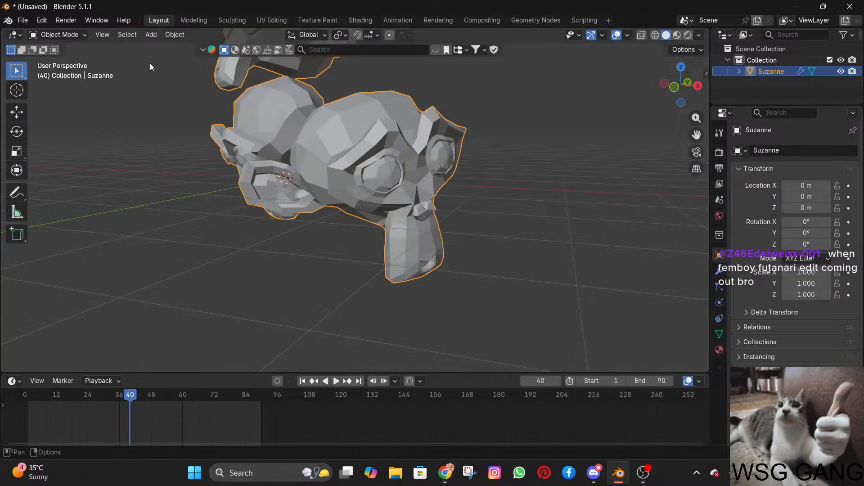
{"action": "scroll", "coordinate": [313, 236], "scroll_direction": "down", "scroll_amount": 5}
{"action": "left_click", "coordinate": [525, 219]}
{"action": "key", "text": "shift+a"}
{"action": "mouse_move", "coordinate": [530, 220]}
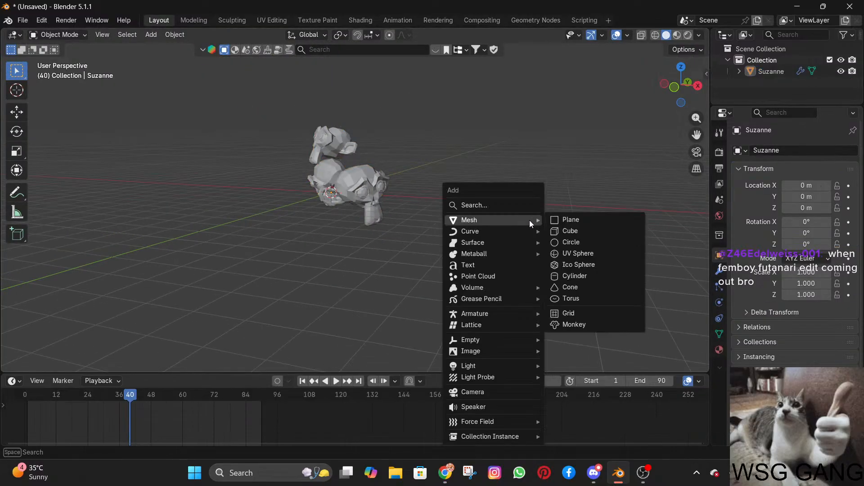
{"action": "left_click", "coordinate": [570, 230]}
{"action": "key", "text": "g"}
{"action": "left_click", "coordinate": [560, 254]}
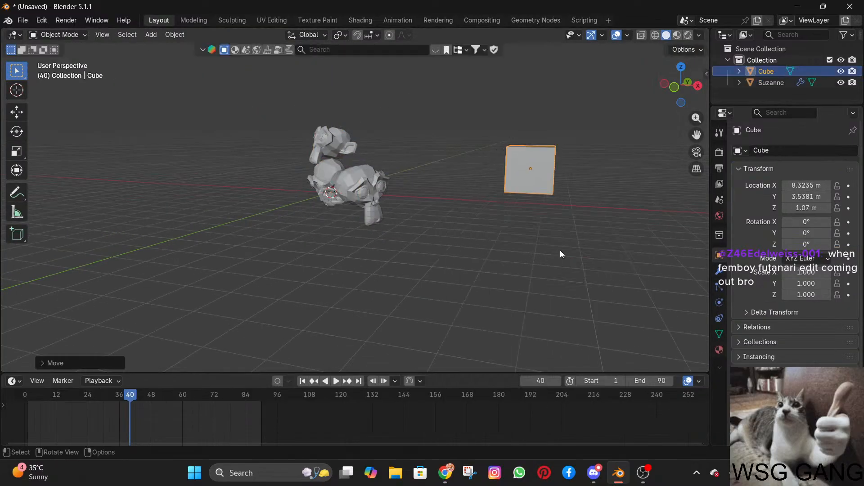
Delete the cube beside the monkeys.
{"action": "key", "text": "r"}
{"action": "key", "text": "Escape"}
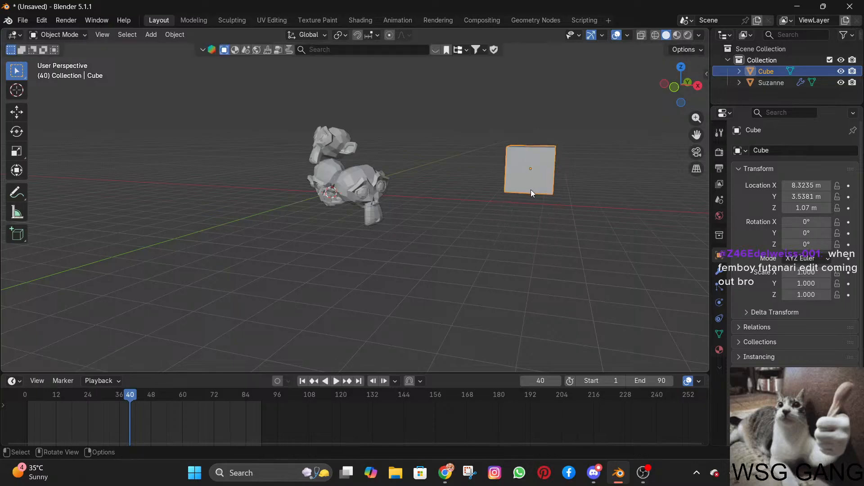
{"action": "key", "text": "Delete"}
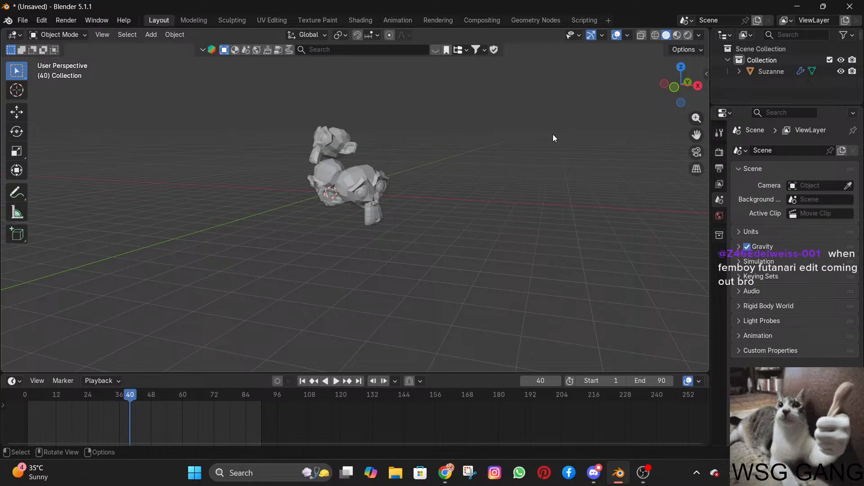
Examine the joined monkeys in the Layout workspace, select the object, and return to the Geometry Nodes workspace.
{"action": "middle_click_drag", "start_coordinate": [507, 208], "coordinate": [405, 210]}
{"action": "middle_click_drag", "start_coordinate": [460, 212], "coordinate": [572, 212]}
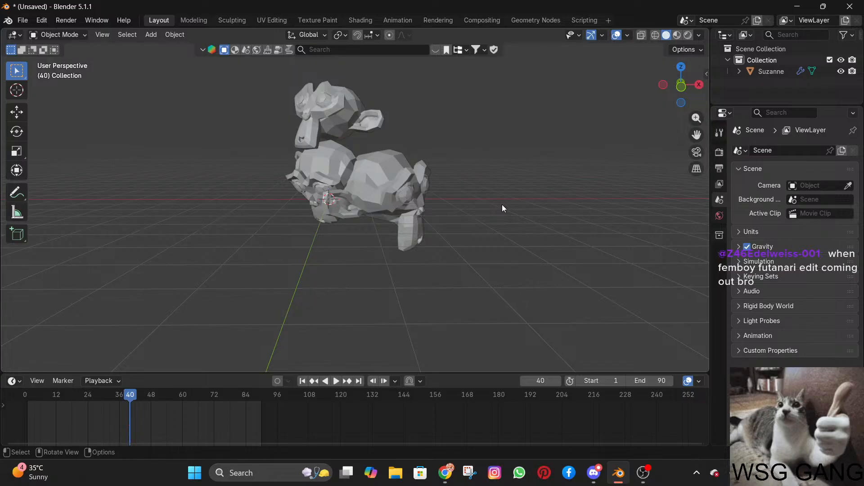
{"action": "middle_click_drag", "start_coordinate": [422, 164], "coordinate": [382, 197]}
{"action": "left_click", "coordinate": [382, 196]}
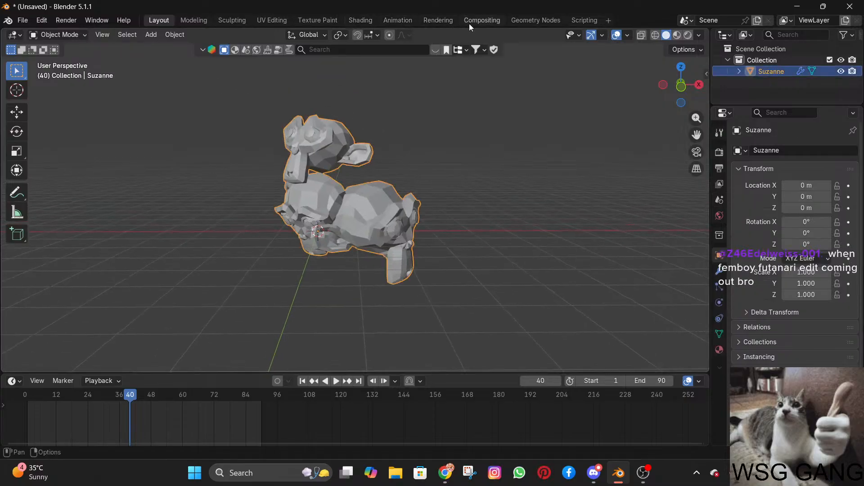
{"action": "left_click", "coordinate": [529, 20]}
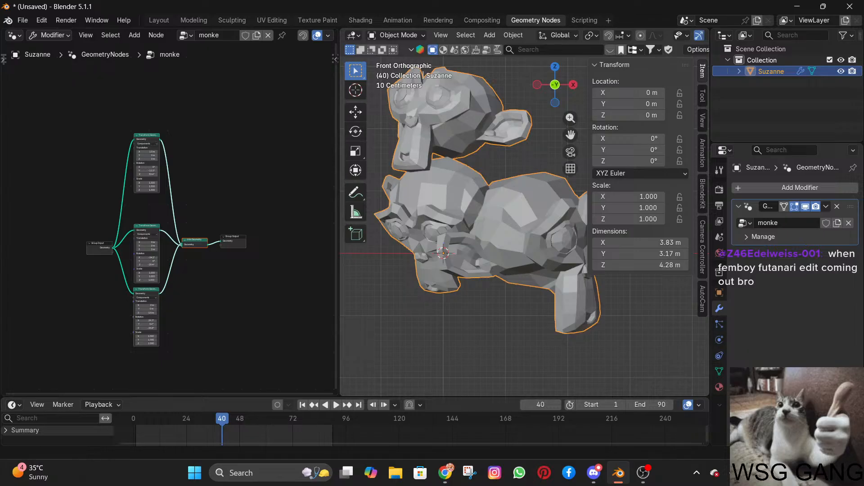
{"action": "key", "text": "alt+Tab"}
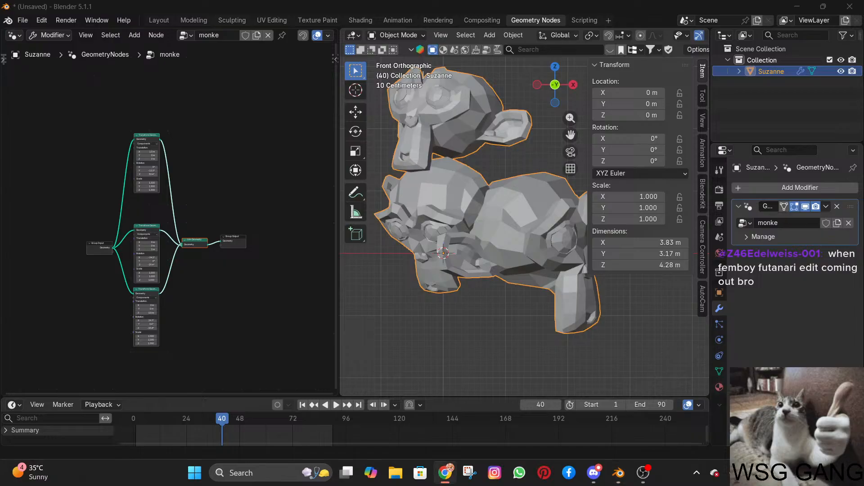
{"action": "key", "text": "alt+Tab"}
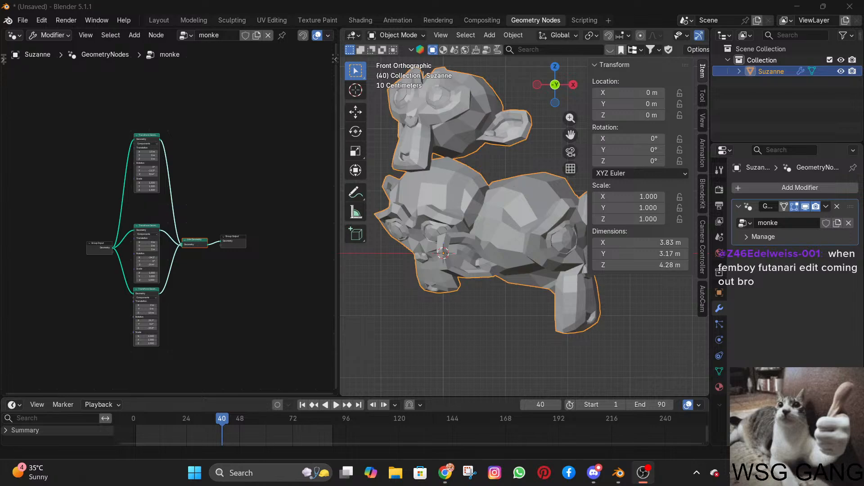
Set the middle Transform Geometry node's translation to X 1 m, Y -35.6 m, Z 1.6 m and its Z rotation to -13.5°.
{"action": "key", "text": "alt+Tab"}
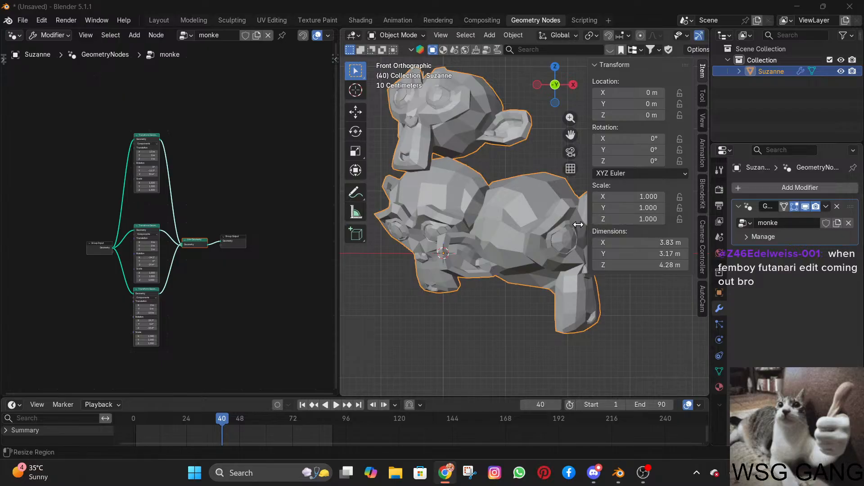
{"action": "scroll", "coordinate": [143, 232], "scroll_direction": "up", "scroll_amount": 4}
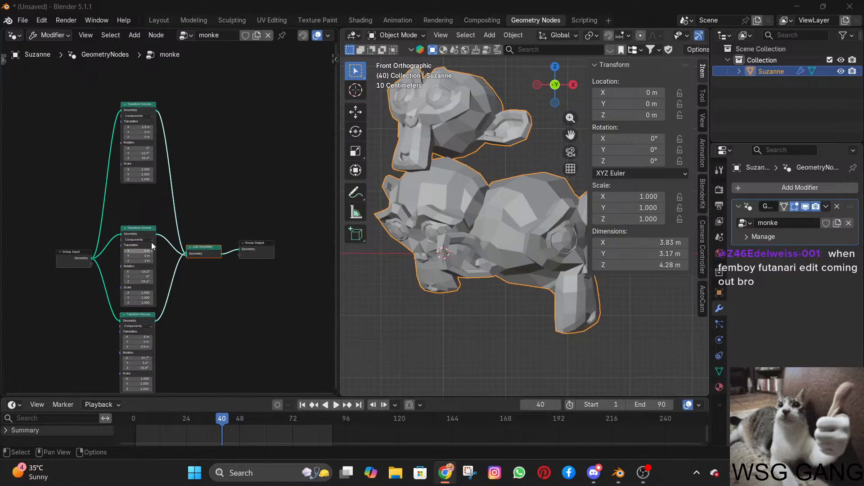
{"action": "middle_click_drag", "start_coordinate": [152, 284], "coordinate": [153, 232]}
{"action": "scroll", "coordinate": [153, 232], "scroll_direction": "up", "scroll_amount": 2}
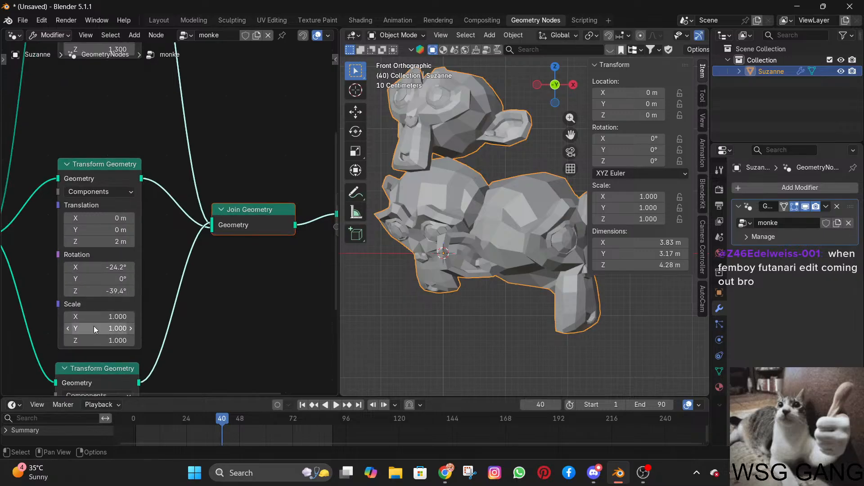
{"action": "mouse_move", "coordinate": [100, 237]}
{"action": "left_mouse_down"}
{"action": "mouse_move", "coordinate": [82, 237]}
{"action": "mouse_move", "coordinate": [100, 237]}
{"action": "left_mouse_up"}
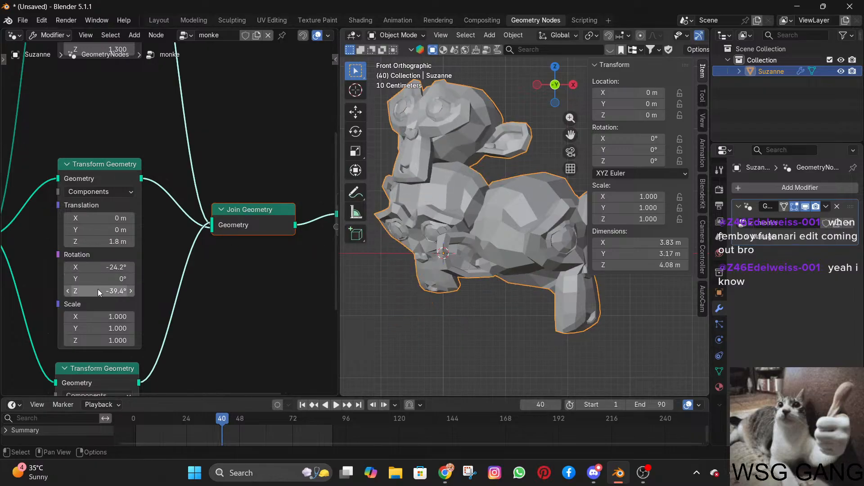
{"action": "left_click_drag", "start_coordinate": [133, 234], "coordinate": [54, 234]}
{"action": "mouse_move", "coordinate": [126, 218]}
{"action": "left_mouse_down"}
{"action": "mouse_move", "coordinate": [141, 218]}
{"action": "mouse_move", "coordinate": [130, 218]}
{"action": "left_mouse_up"}
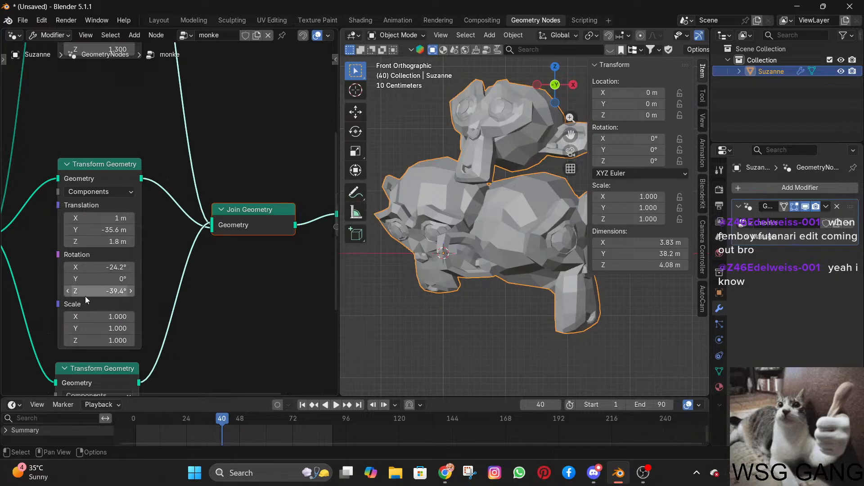
{"action": "left_click_drag", "start_coordinate": [85, 293], "coordinate": [114, 292]}
{"action": "mouse_move", "coordinate": [99, 241]}
{"action": "left_mouse_down"}
{"action": "mouse_move", "coordinate": [116, 241]}
{"action": "mouse_move", "coordinate": [96, 241]}
{"action": "left_mouse_up"}
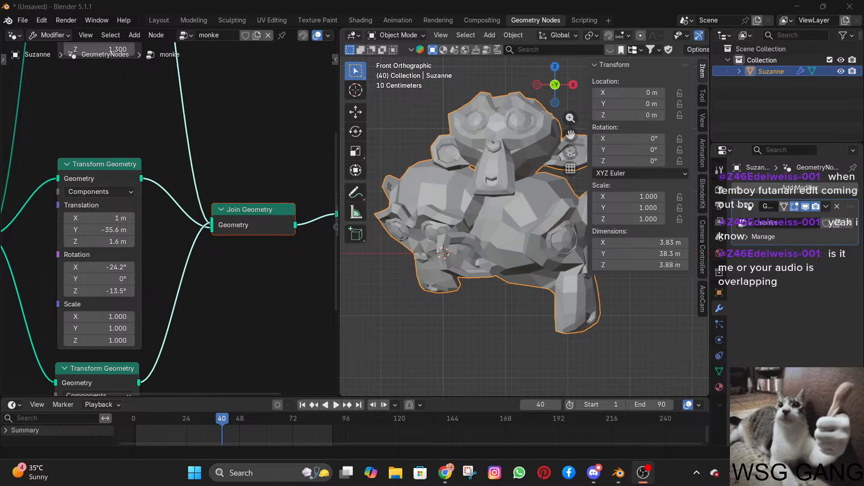
Examine the monkeys from several angles in perspective to check where the middle node's copy sits in depth.
{"action": "scroll", "coordinate": [494, 345], "scroll_direction": "down", "scroll_amount": 4}
{"action": "scroll", "coordinate": [509, 273], "scroll_direction": "up", "scroll_amount": 5}
{"action": "middle_click_drag", "start_coordinate": [504, 272], "coordinate": [475, 293], "text": "shift"}
{"action": "scroll", "coordinate": [478, 294], "scroll_direction": "down", "scroll_amount": 2}
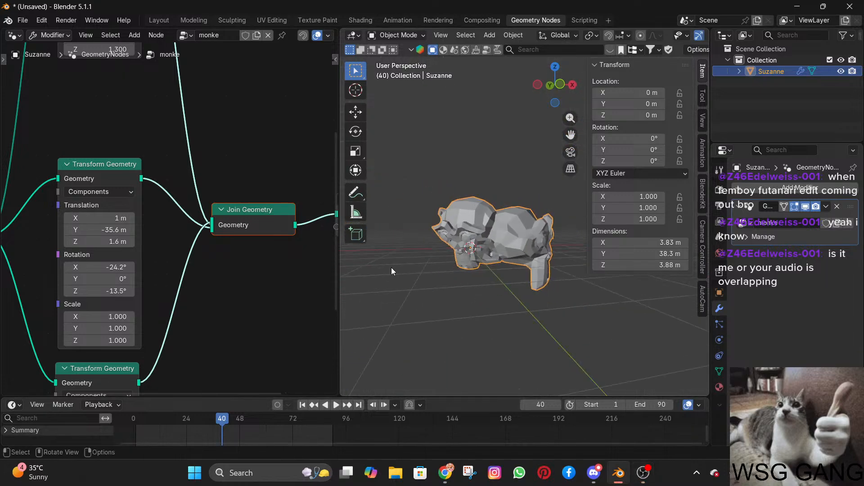
{"action": "scroll", "coordinate": [148, 252], "scroll_direction": "down", "scroll_amount": 4}
{"action": "mouse_move", "coordinate": [558, 279]}
{"action": "middle_mouse_down"}
{"action": "mouse_move", "coordinate": [585, 284]}
{"action": "mouse_move", "coordinate": [492, 279]}
{"action": "mouse_move", "coordinate": [433, 290]}
{"action": "mouse_move", "coordinate": [555, 280]}
{"action": "middle_mouse_up"}
{"action": "scroll", "coordinate": [542, 263], "scroll_direction": "up", "scroll_amount": 4}
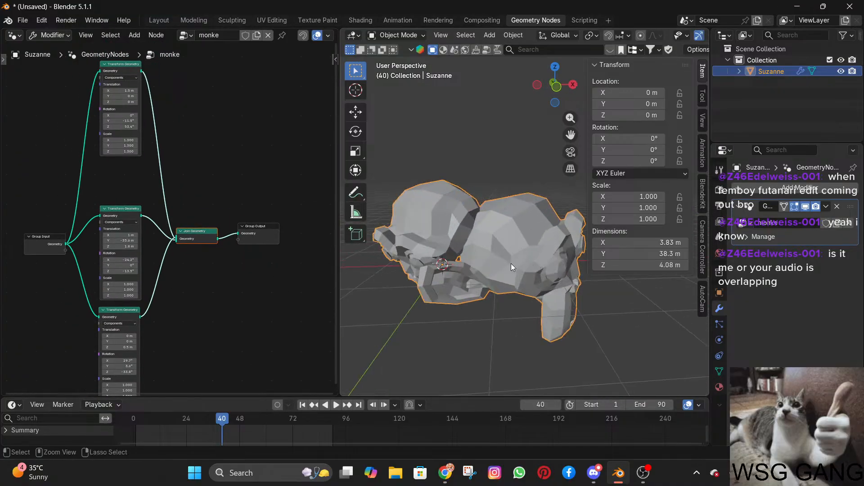
{"action": "scroll", "coordinate": [511, 263], "scroll_direction": "down", "scroll_amount": 2}
{"action": "middle_click_drag", "start_coordinate": [483, 277], "coordinate": [508, 242]}
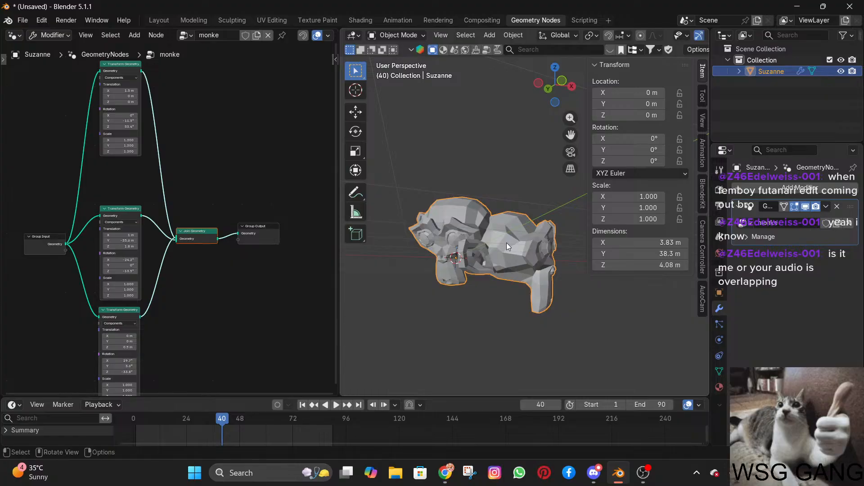
Undo the recent translation and rotation changes on the middle Transform Geometry node.
{"action": "left_click", "coordinate": [496, 163]}
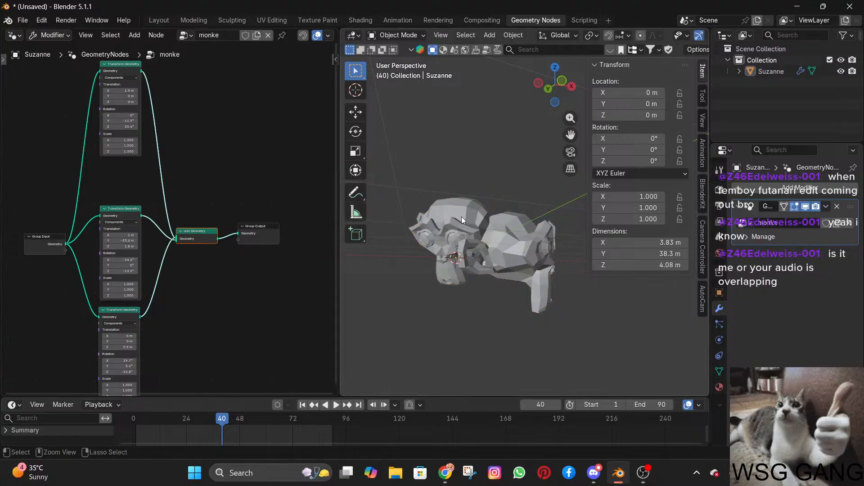
{"action": "key", "text": "ctrl+z"}
{"action": "key", "text": "ctrl+z"}
{"action": "key", "text": "ctrl+z"}
Slightly adjust the Z rotation of the uppermost Transform Geometry node.
{"action": "mouse_move", "coordinate": [464, 218]}
{"action": "middle_mouse_down"}
{"action": "mouse_move", "coordinate": [481, 218]}
{"action": "mouse_move", "coordinate": [455, 221]}
{"action": "middle_mouse_up"}
{"action": "scroll", "coordinate": [165, 167], "scroll_direction": "up", "scroll_amount": 2}
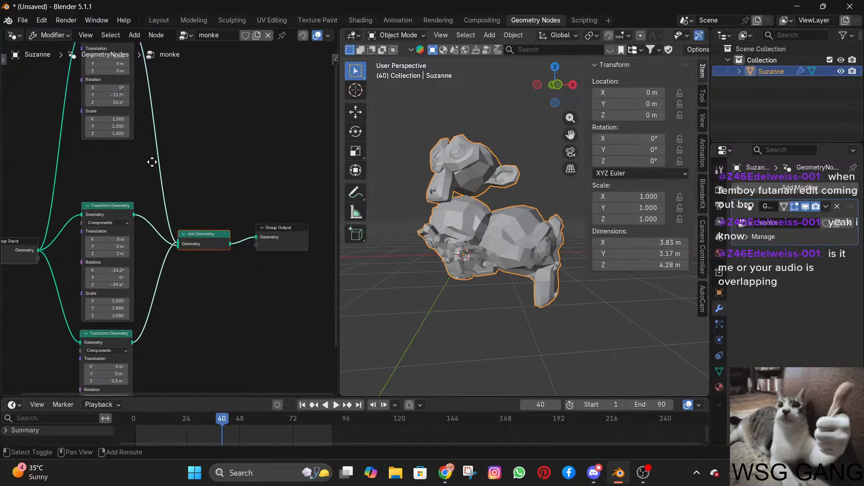
{"action": "middle_click_drag", "start_coordinate": [206, 185], "coordinate": [205, 239]}
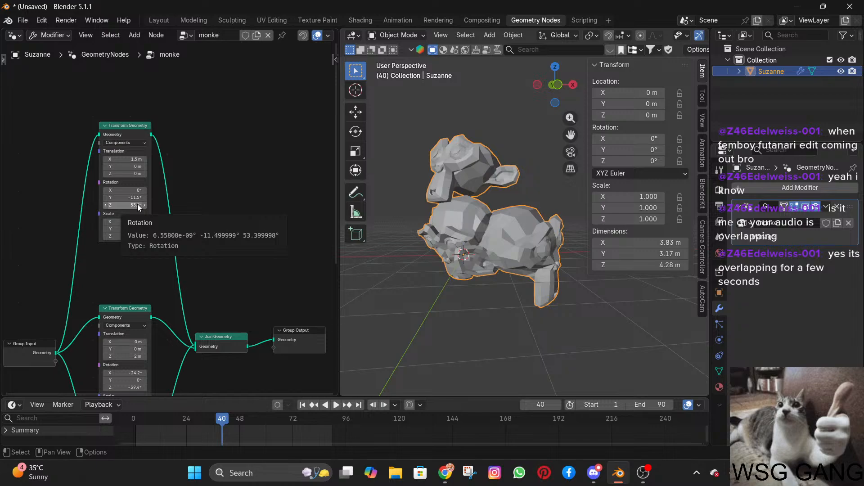
{"action": "left_click_drag", "start_coordinate": [138, 206], "coordinate": [135, 206]}
Set the middle Transform Geometry node's translation to X 0.5 m, Y -0.8 m and Z 1.7 m.
{"action": "scroll", "coordinate": [115, 348], "scroll_direction": "down", "scroll_amount": 2}
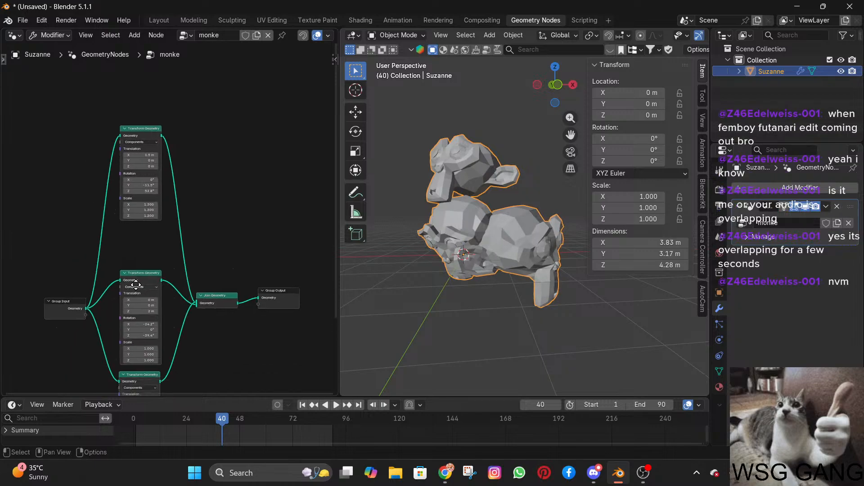
{"action": "middle_click_drag", "start_coordinate": [131, 350], "coordinate": [144, 265]}
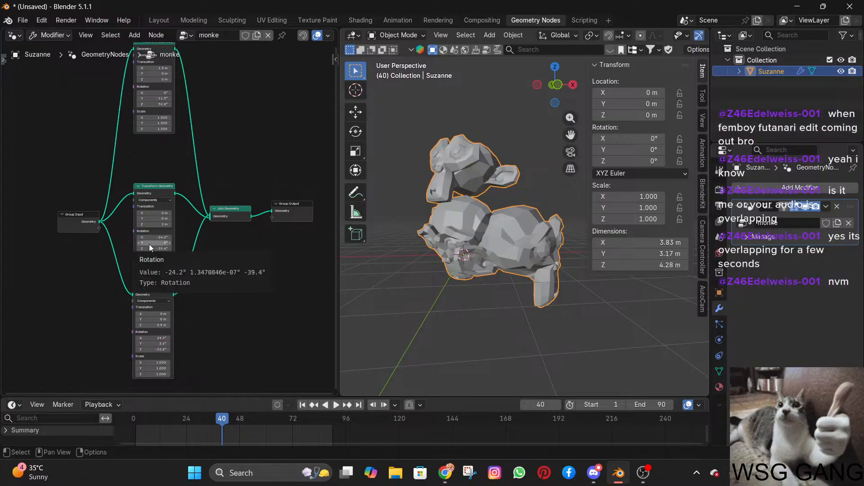
{"action": "scroll", "coordinate": [150, 244], "scroll_direction": "up", "scroll_amount": 4}
{"action": "left_click_drag", "start_coordinate": [125, 223], "coordinate": [240, 229]}
{"action": "middle_click_drag", "start_coordinate": [473, 248], "coordinate": [482, 221]}
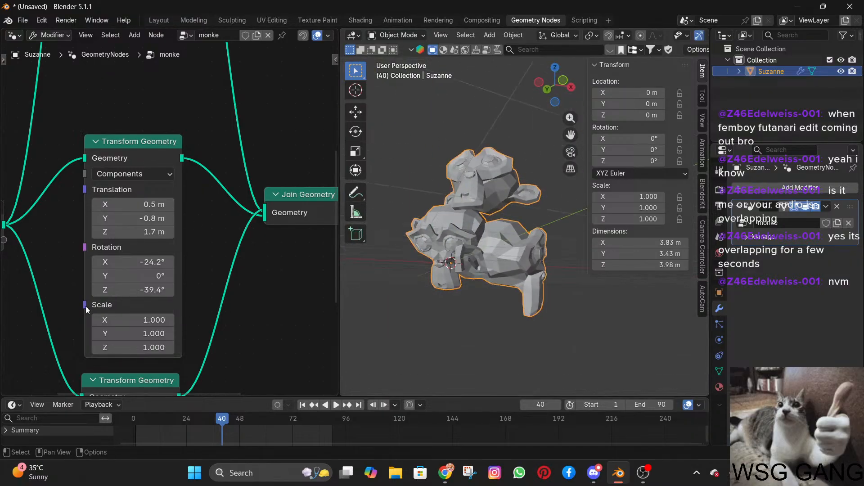
Set the middle Transform Geometry node's rotation to X 7.4° and Z -17.3°, and lower its Z translation to 1.3 m.
{"action": "left_click_drag", "start_coordinate": [114, 288], "coordinate": [192, 262]}
{"action": "middle_click_drag", "start_coordinate": [557, 266], "coordinate": [306, 276]}
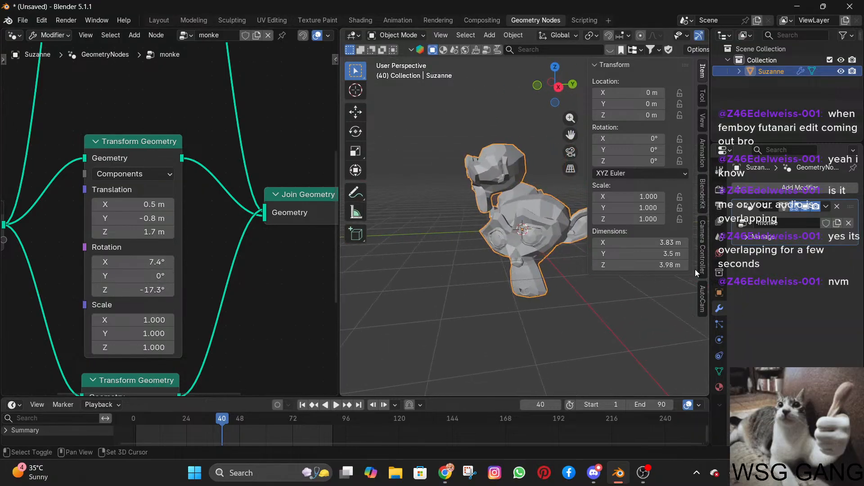
{"action": "mouse_move", "coordinate": [156, 231]}
{"action": "left_mouse_down"}
{"action": "mouse_move", "coordinate": [174, 231]}
{"action": "mouse_move", "coordinate": [140, 231]}
{"action": "left_mouse_up"}
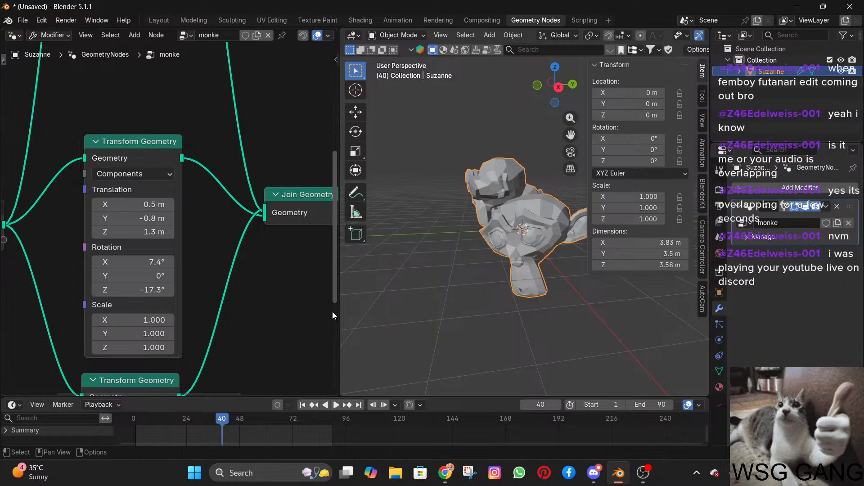
Examine the joined monkeys from several sides and distances to check how the repositioned copy rests on the others.
{"action": "middle_click_drag", "start_coordinate": [547, 307], "coordinate": [563, 276]}
{"action": "scroll", "coordinate": [564, 277], "scroll_direction": "up", "scroll_amount": 3}
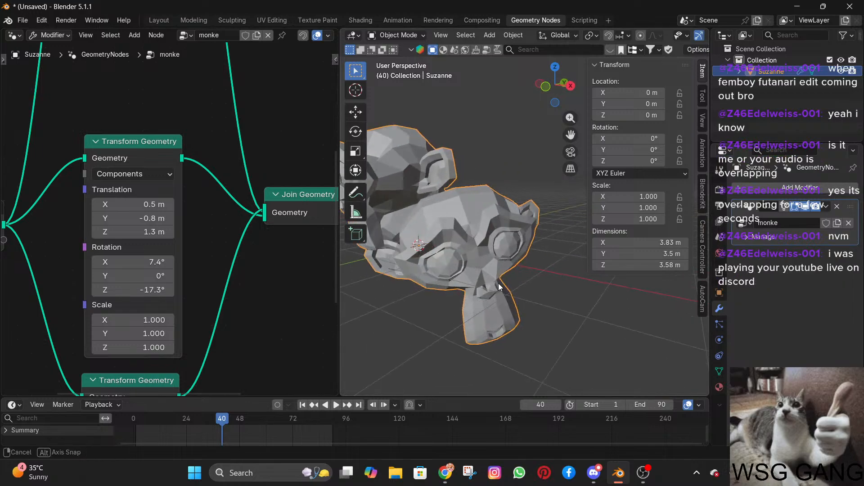
{"action": "middle_click_drag", "start_coordinate": [498, 283], "coordinate": [545, 279]}
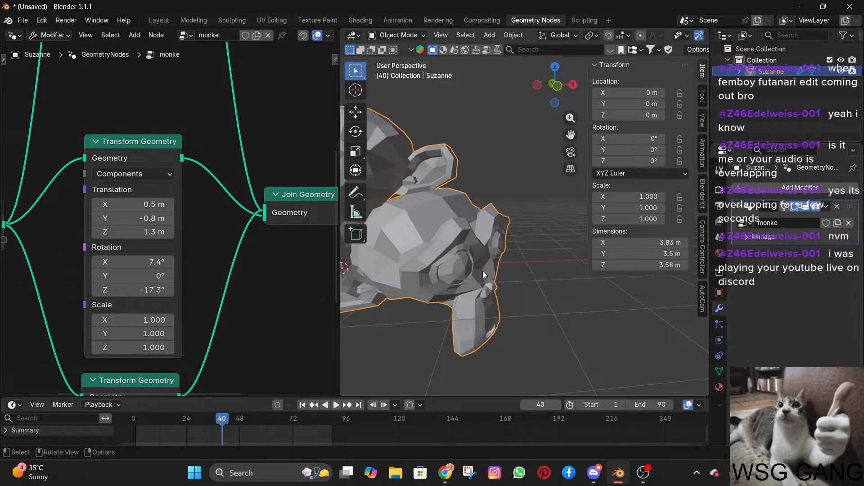
{"action": "scroll", "coordinate": [482, 271], "scroll_direction": "down", "scroll_amount": 5}
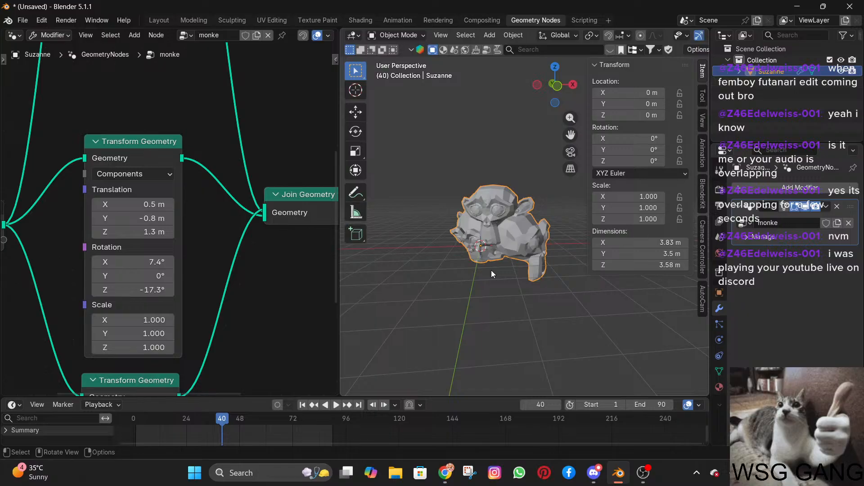
{"action": "scroll", "coordinate": [490, 270], "scroll_direction": "up", "scroll_amount": 4}
{"action": "middle_click_drag", "start_coordinate": [501, 254], "coordinate": [513, 223]}
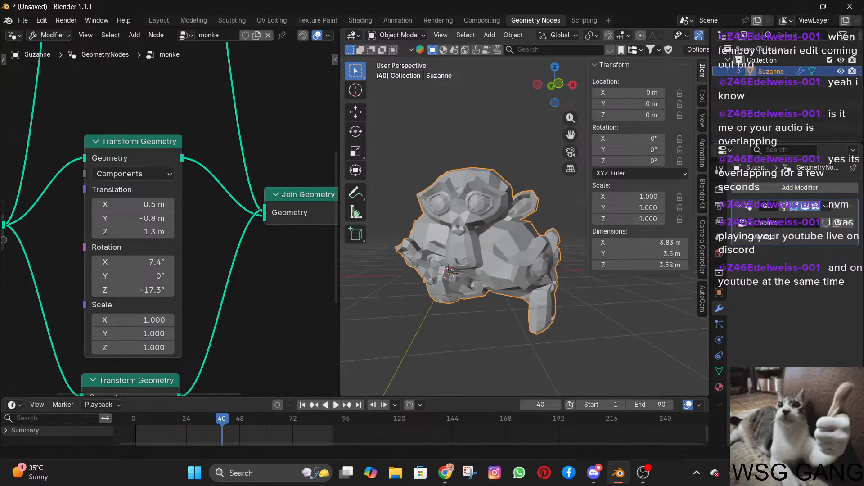
{"action": "key", "text": "alt+Tab"}
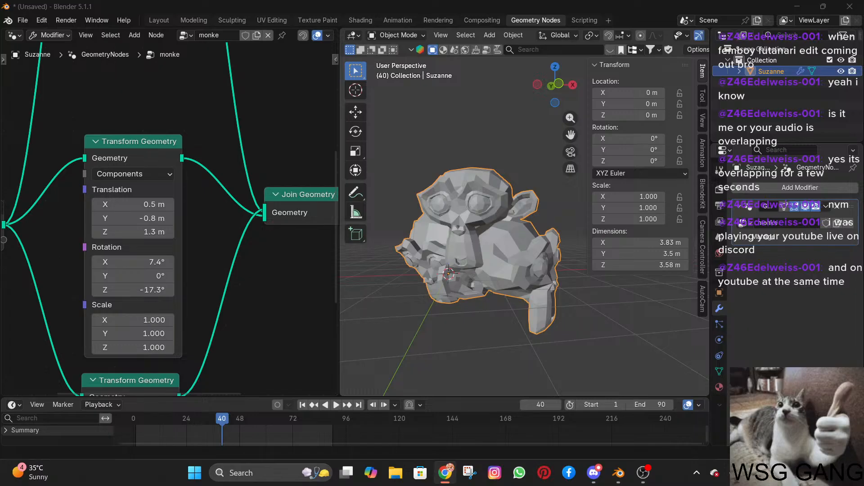
{"action": "middle_click_drag", "start_coordinate": [468, 296], "coordinate": [514, 283]}
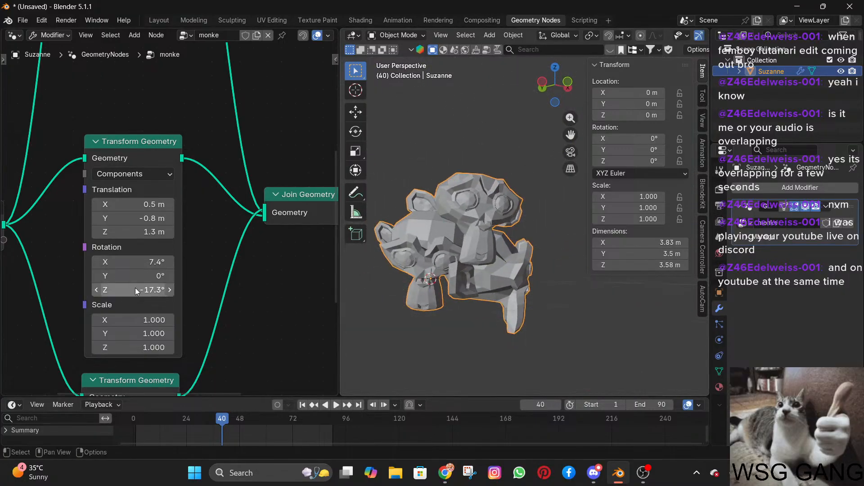
Set the lowest Transform Geometry node's Z rotation to -58.5°, undoing the last excess change.
{"action": "scroll", "coordinate": [201, 296], "scroll_direction": "down", "scroll_amount": 2}
{"action": "left_click_drag", "start_coordinate": [164, 339], "coordinate": [143, 347]}
{"action": "key", "text": "ctrl+z"}
{"action": "scroll", "coordinate": [371, 288], "scroll_direction": "down", "scroll_amount": 4}
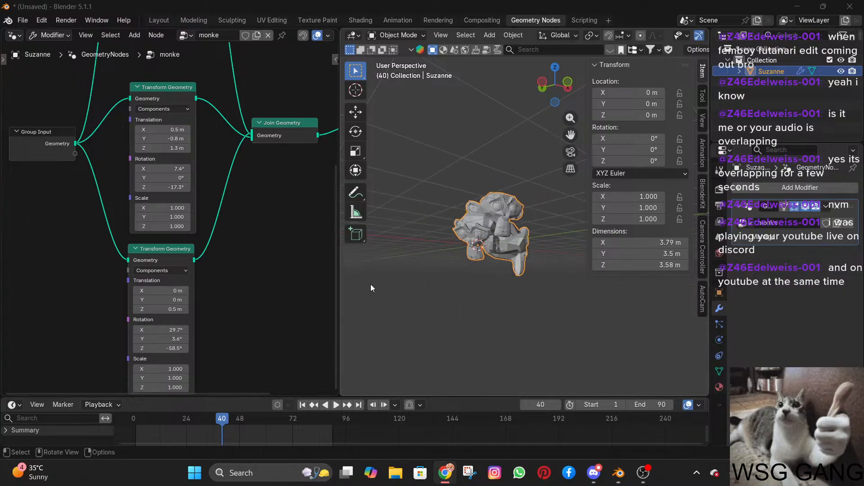
Duplicate the lowest Transform Geometry node with its input link, place the copy below it, and connect its output to Join Geometry.
{"action": "middle_click_drag", "start_coordinate": [287, 271], "coordinate": [232, 190], "text": "shift"}
{"action": "scroll", "coordinate": [169, 205], "scroll_direction": "up", "scroll_amount": 2}
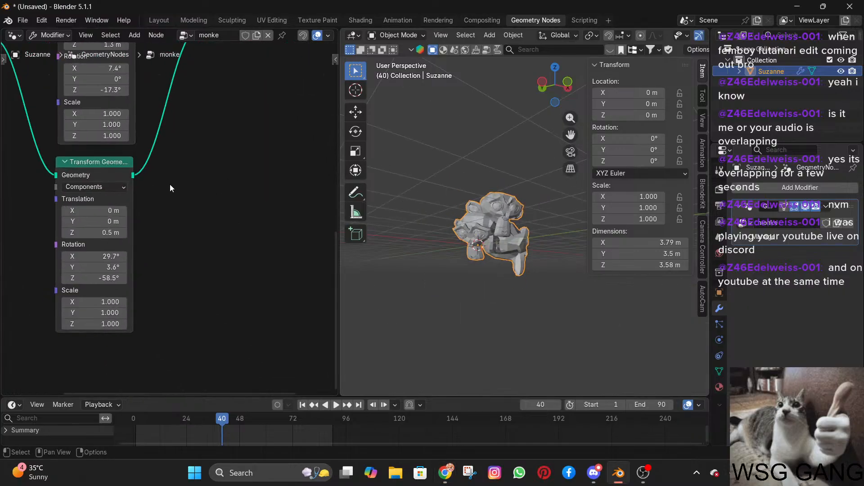
{"action": "middle_click_drag", "start_coordinate": [174, 187], "coordinate": [179, 208], "text": "shift"}
{"action": "scroll", "coordinate": [179, 208], "scroll_direction": "down", "scroll_amount": 5}
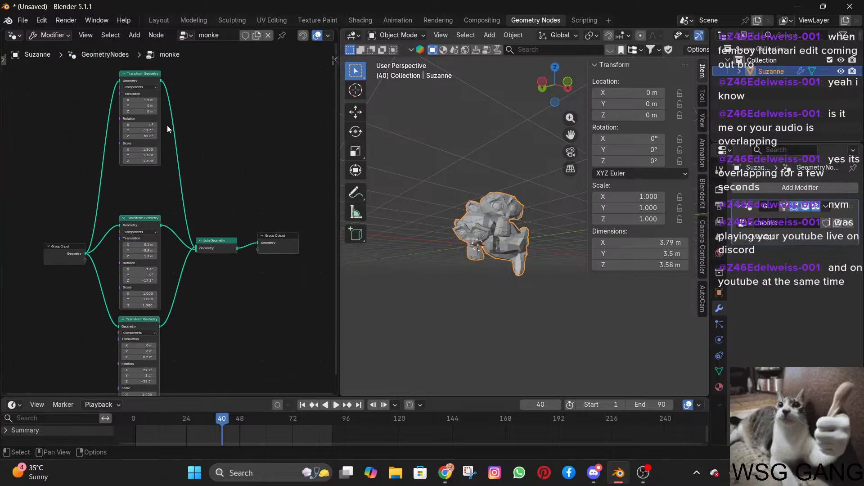
{"action": "scroll", "coordinate": [168, 216], "scroll_direction": "down", "scroll_amount": 4}
{"action": "middle_click_drag", "start_coordinate": [151, 300], "coordinate": [143, 200]}
{"action": "left_click", "coordinate": [138, 195]}
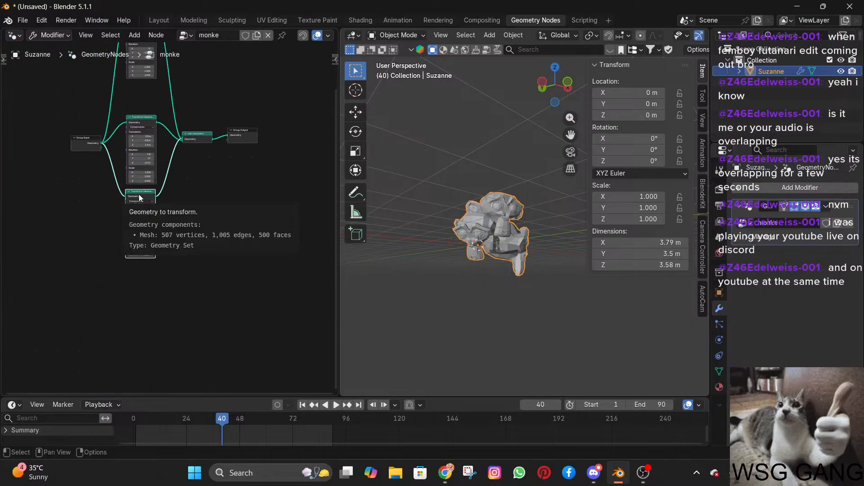
{"action": "key", "text": "shift+d"}
{"action": "left_click", "coordinate": [145, 283]}
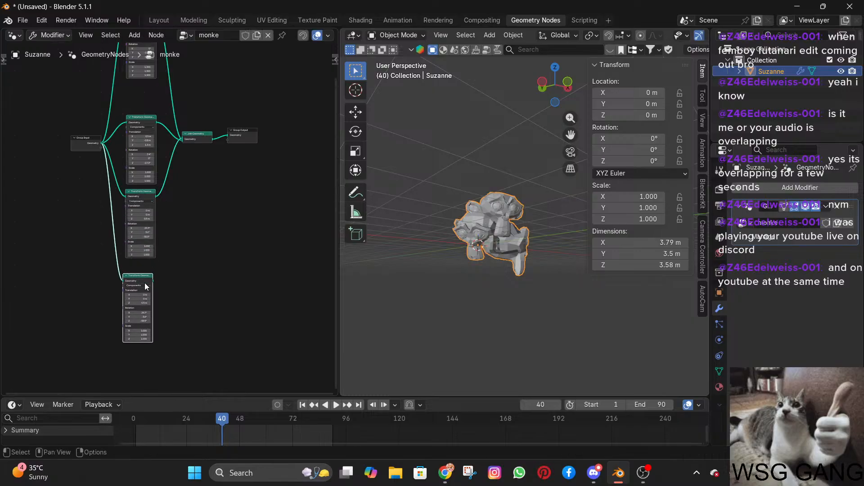
{"action": "left_click_drag", "start_coordinate": [153, 280], "coordinate": [180, 143]}
Try a different rotation on the duplicated Transform Geometry node, check it from another angle, and undo it.
{"action": "scroll", "coordinate": [205, 270], "scroll_direction": "up", "scroll_amount": 5}
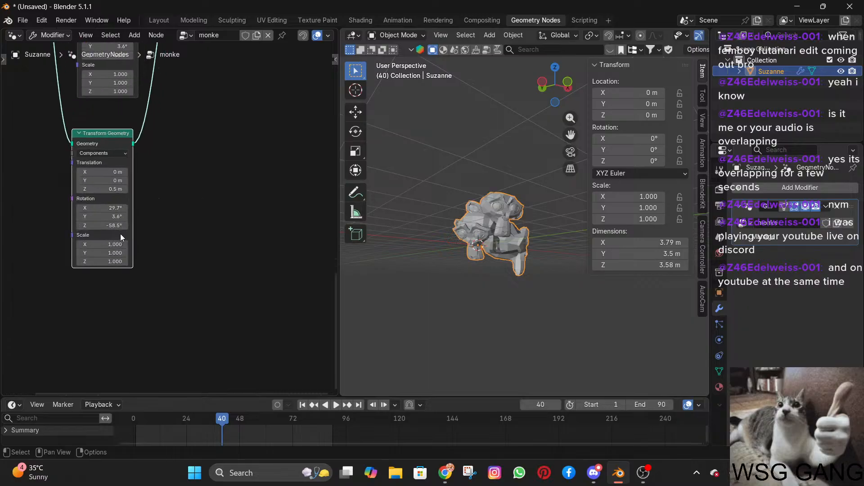
{"action": "left_click_drag", "start_coordinate": [102, 220], "coordinate": [142, 221]}
{"action": "scroll", "coordinate": [505, 289], "scroll_direction": "up", "scroll_amount": 3}
{"action": "middle_click_drag", "start_coordinate": [506, 292], "coordinate": [522, 266]}
{"action": "key", "text": "ctrl+z"}
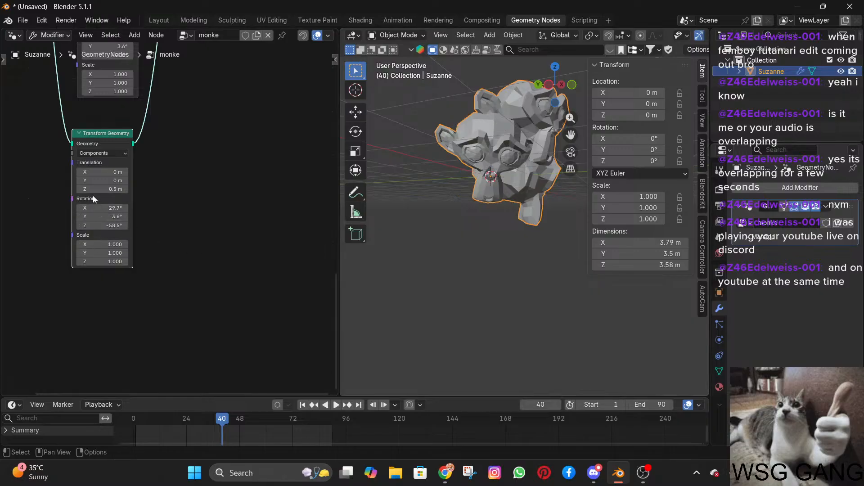
Set the duplicated node's translation to Y 0.7 m and Z -0.8 m, and its Z rotation to -51.5°.
{"action": "mouse_move", "coordinate": [104, 189]}
{"action": "left_mouse_down"}
{"action": "mouse_move", "coordinate": [135, 189]}
{"action": "mouse_move", "coordinate": [97, 180]}
{"action": "mouse_move", "coordinate": [112, 180]}
{"action": "left_mouse_up"}
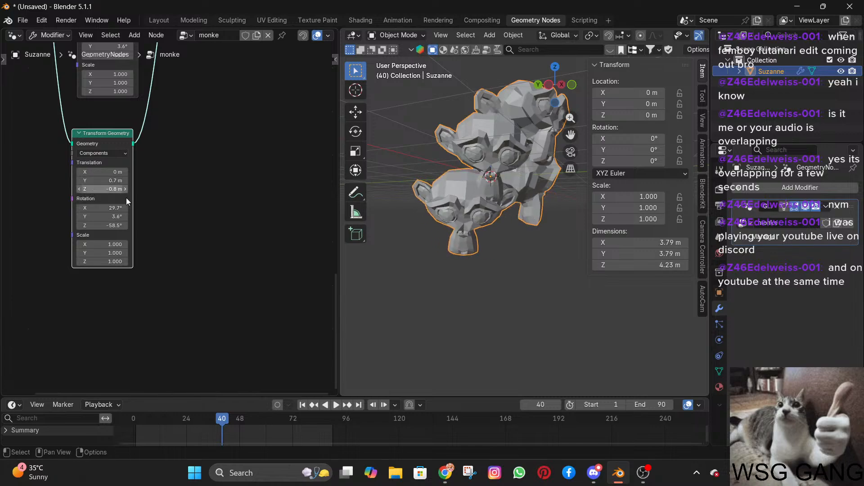
{"action": "left_click_drag", "start_coordinate": [102, 226], "coordinate": [84, 225]}
{"action": "middle_click_drag", "start_coordinate": [510, 234], "coordinate": [468, 231]}
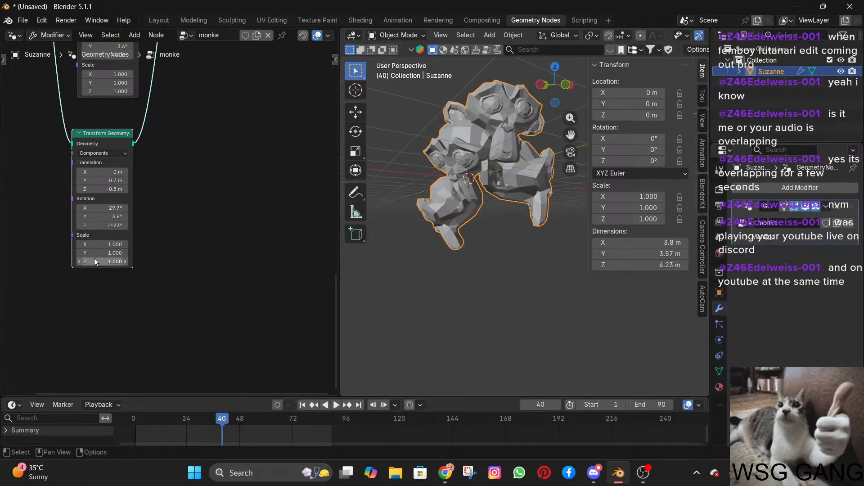
{"action": "left_click_drag", "start_coordinate": [101, 225], "coordinate": [118, 226]}
Try a larger scale on the duplicated Transform Geometry node and undo the last scale changes.
{"action": "left_click_drag", "start_coordinate": [91, 261], "coordinate": [190, 262]}
{"action": "key", "text": "ctrl+z"}
{"action": "key", "text": "ctrl+z"}
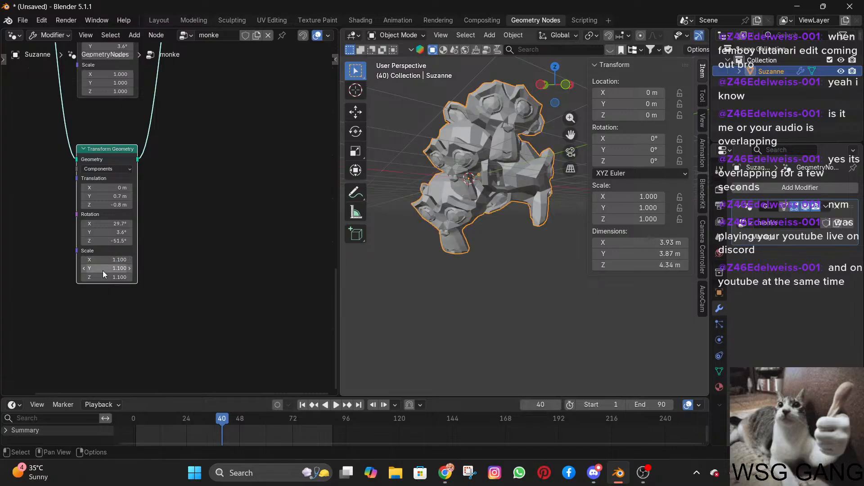
Set the duplicated Transform Geometry node's X, Y and Z scale to 0.3.
{"action": "mouse_move", "coordinate": [103, 277]}
{"action": "left_mouse_down"}
{"action": "mouse_move", "coordinate": [103, 261]}
{"action": "mouse_move", "coordinate": [107, 279]}
{"action": "left_mouse_up"}
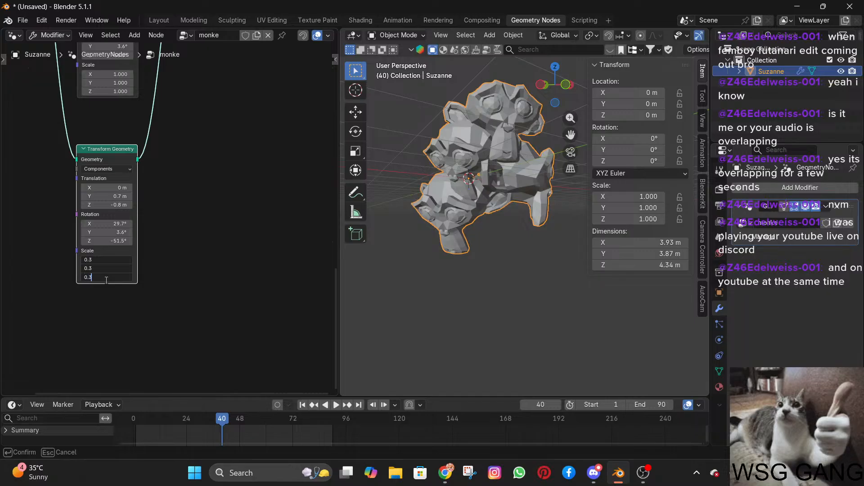
{"action": "type", "text": "0.3"}
{"action": "key", "text": "Return"}
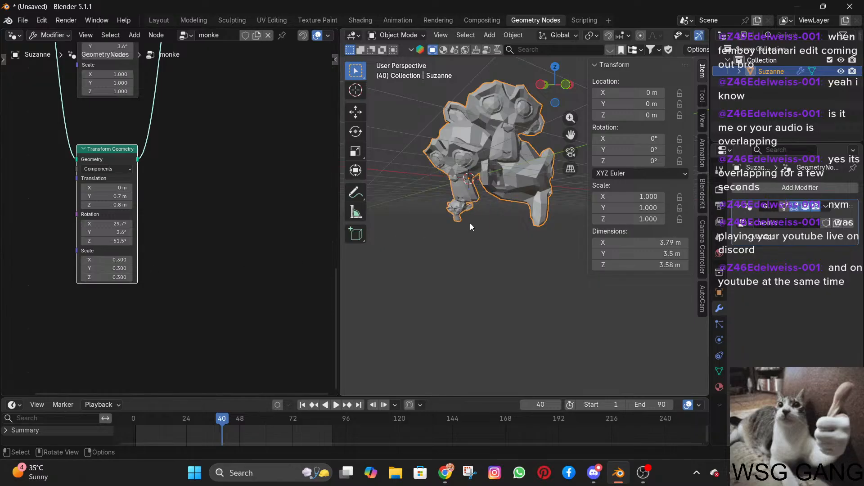
Set the lowest Transform Geometry node's X, Y and Z scale to 0.85 and its Y translation to -0.3 m.
{"action": "left_click", "coordinate": [109, 285]}
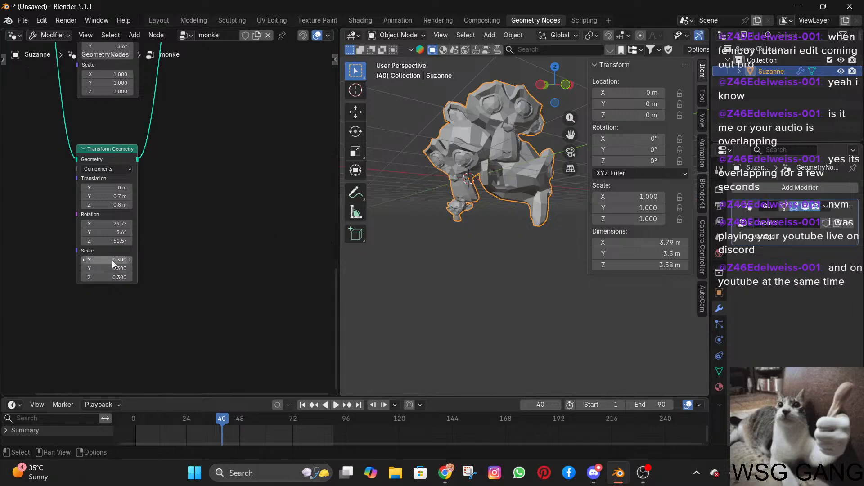
{"action": "mouse_move", "coordinate": [113, 261]}
{"action": "left_mouse_down"}
{"action": "mouse_move", "coordinate": [113, 277]}
{"action": "mouse_move", "coordinate": [113, 261]}
{"action": "left_mouse_up"}
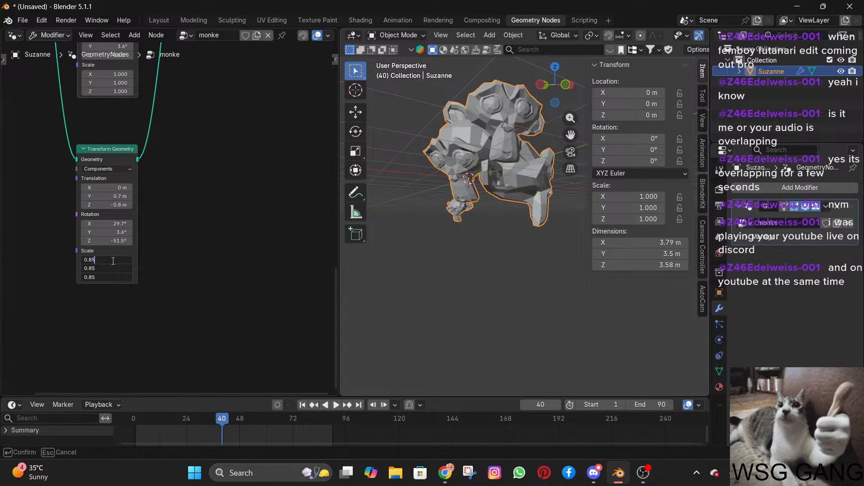
{"action": "type", "text": "0.85"}
{"action": "key", "text": "Return"}
{"action": "middle_click_drag", "start_coordinate": [497, 233], "coordinate": [513, 246]}
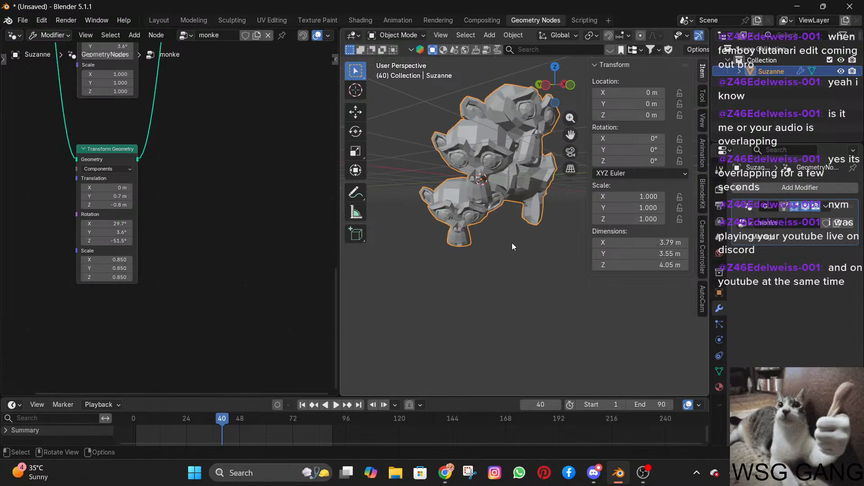
{"action": "left_click_drag", "start_coordinate": [108, 197], "coordinate": [264, 206]}
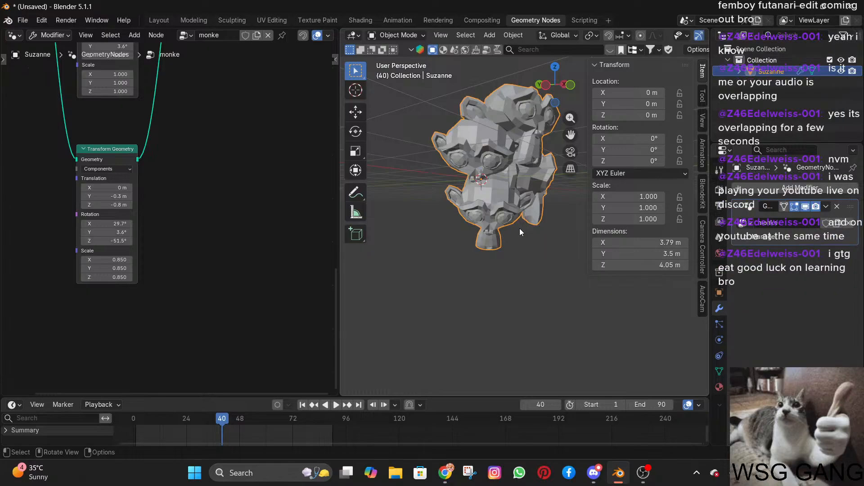
Duplicate the topmost Transform Geometry node with its Group Input link kept, placing the copy above the original.
{"action": "middle_click_drag", "start_coordinate": [168, 185], "coordinate": [174, 382]}
{"action": "scroll", "coordinate": [155, 288], "scroll_direction": "down", "scroll_amount": 6}
{"action": "middle_click_drag", "start_coordinate": [175, 226], "coordinate": [167, 303]}
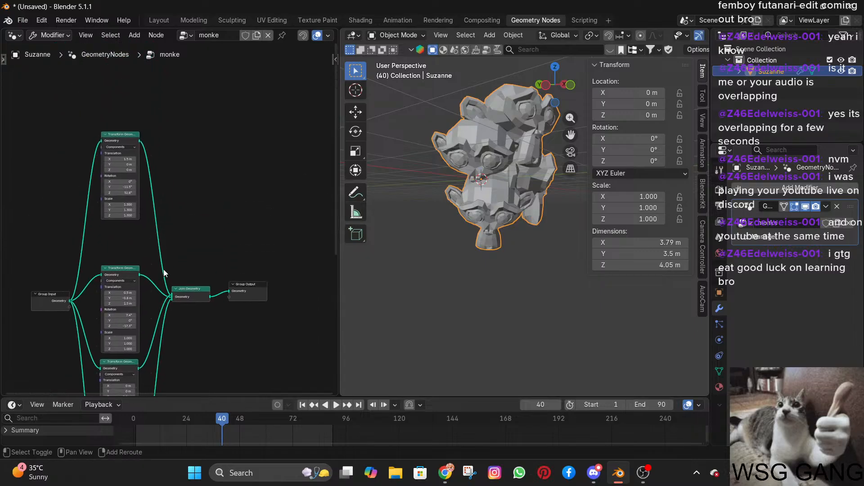
{"action": "middle_click_drag", "start_coordinate": [166, 259], "coordinate": [179, 171], "text": "shift"}
{"action": "scroll", "coordinate": [180, 232], "scroll_direction": "up", "scroll_amount": 1}
{"action": "middle_click_drag", "start_coordinate": [181, 231], "coordinate": [174, 287], "text": "shift"}
{"action": "scroll", "coordinate": [185, 167], "scroll_direction": "down", "scroll_amount": 5}
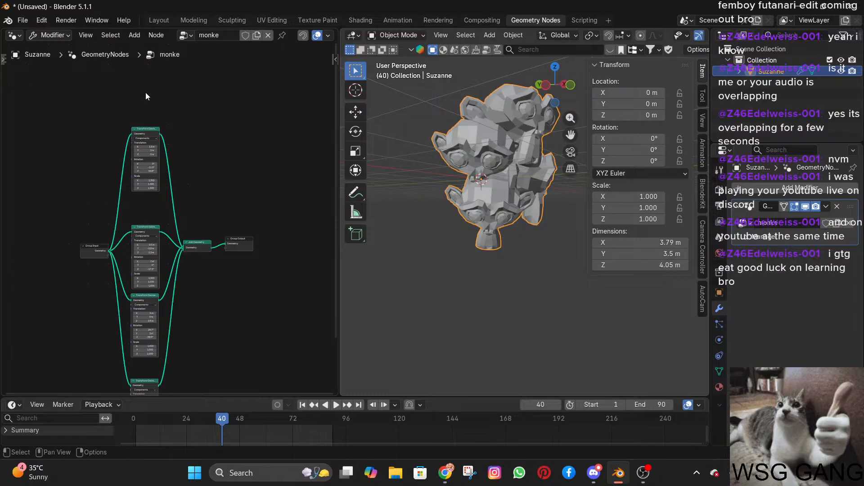
{"action": "key", "text": "ctrl+shift+d"}
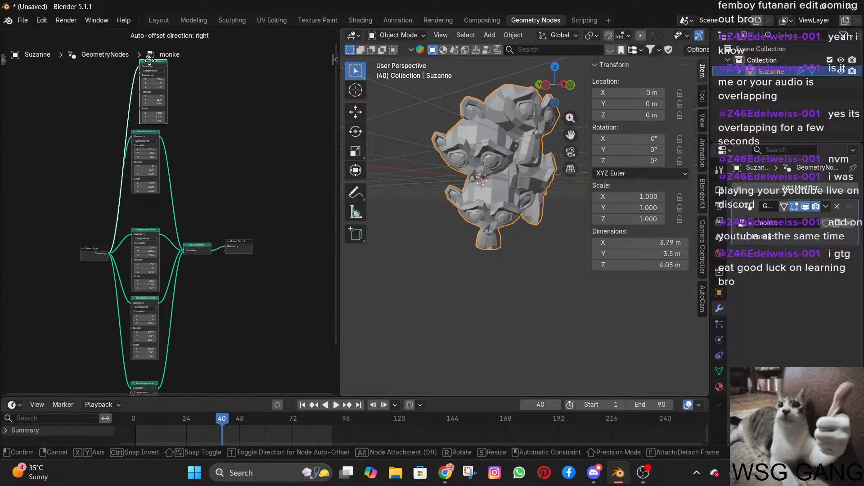
{"action": "left_click", "coordinate": [161, 82]}
Connect the new copy's Geometry output to Join Geometry and move the two uppermost Transform Geometry nodes lower in the tree.
{"action": "left_click_drag", "start_coordinate": [166, 66], "coordinate": [176, 273]}
{"action": "left_click_drag", "start_coordinate": [153, 166], "coordinate": [153, 198]}
{"action": "scroll", "coordinate": [198, 102], "scroll_direction": "down", "scroll_amount": 2}
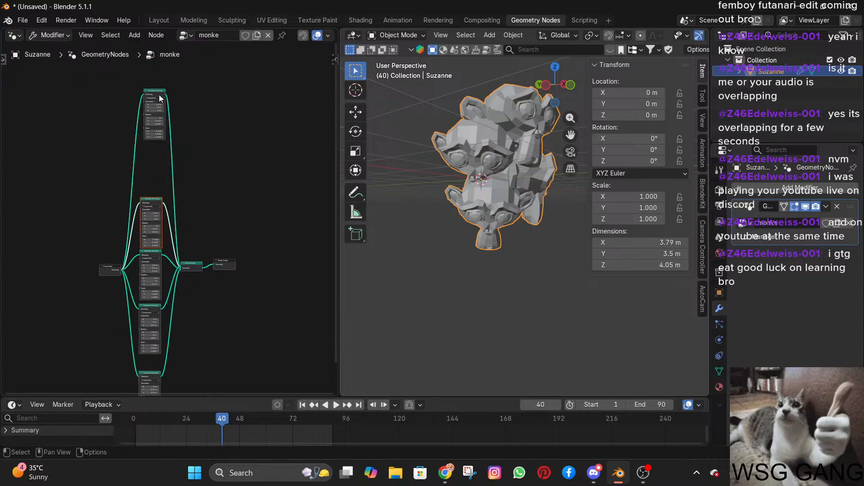
{"action": "left_click_drag", "start_coordinate": [157, 92], "coordinate": [156, 135]}
Try the topmost Transform Geometry node at translation Y 1.5 m and Z -0.7 m with a Z rotation of -90.6°.
{"action": "scroll", "coordinate": [180, 147], "scroll_direction": "up", "scroll_amount": 6}
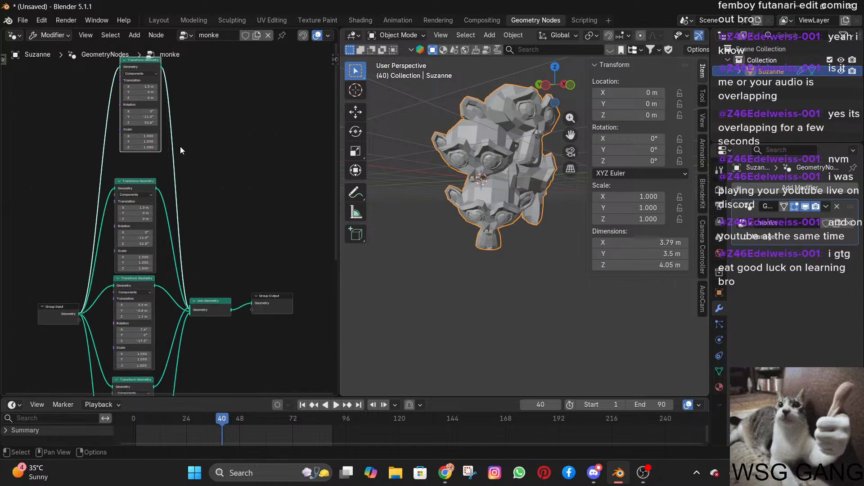
{"action": "scroll", "coordinate": [188, 153], "scroll_direction": "down", "scroll_amount": 2}
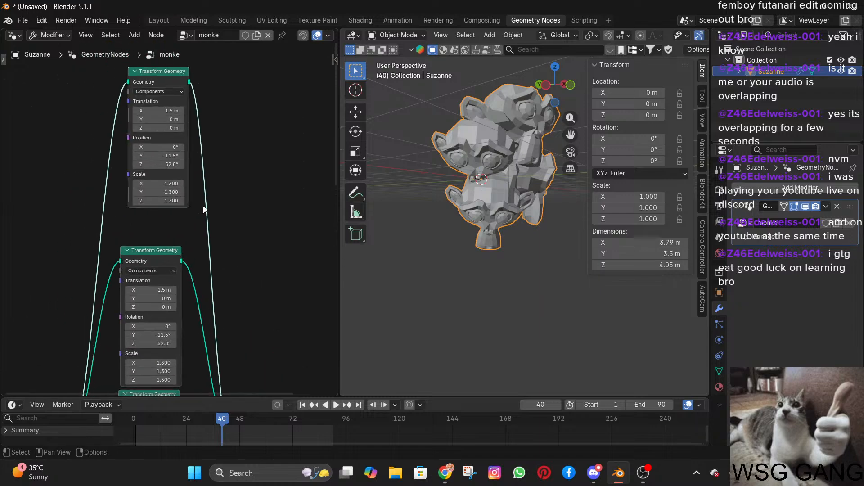
{"action": "scroll", "coordinate": [200, 194], "scroll_direction": "up", "scroll_amount": 6}
{"action": "middle_click_drag", "start_coordinate": [226, 165], "coordinate": [204, 282]}
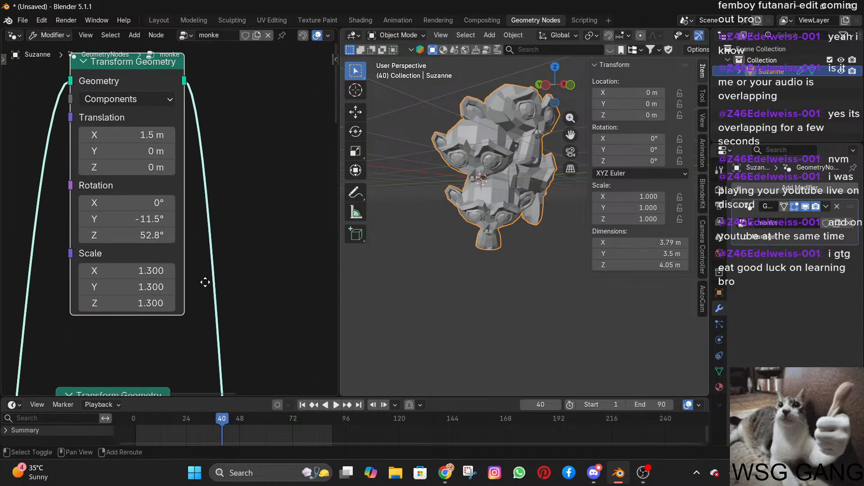
{"action": "left_click_drag", "start_coordinate": [134, 168], "coordinate": [106, 168]}
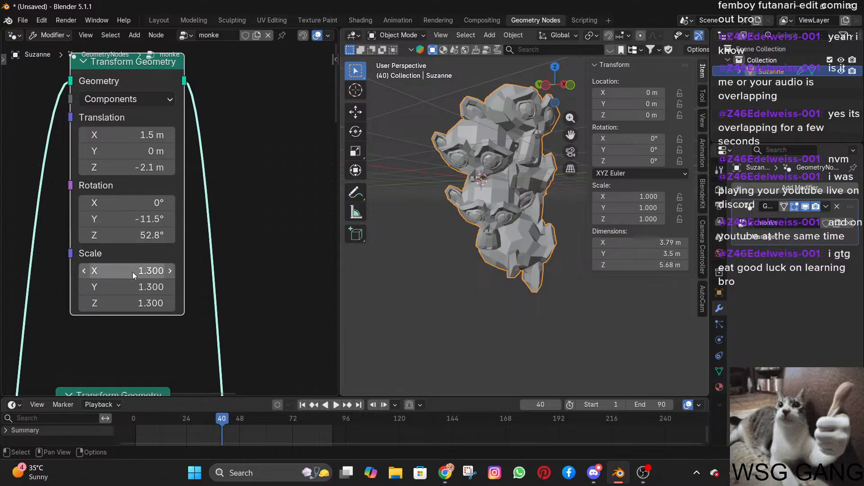
{"action": "left_click_drag", "start_coordinate": [127, 233], "coordinate": [84, 233]}
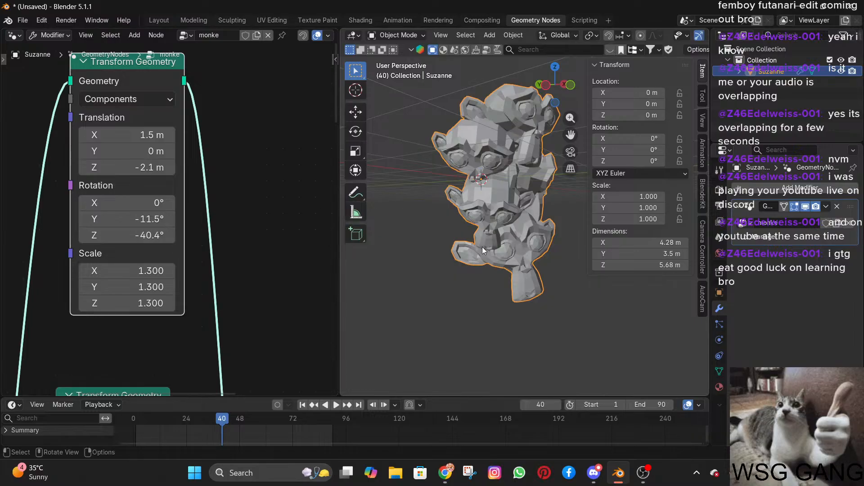
{"action": "mouse_move", "coordinate": [123, 152]}
{"action": "left_mouse_down"}
{"action": "mouse_move", "coordinate": [97, 151]}
{"action": "mouse_move", "coordinate": [149, 151]}
{"action": "mouse_move", "coordinate": [124, 152]}
{"action": "left_mouse_up"}
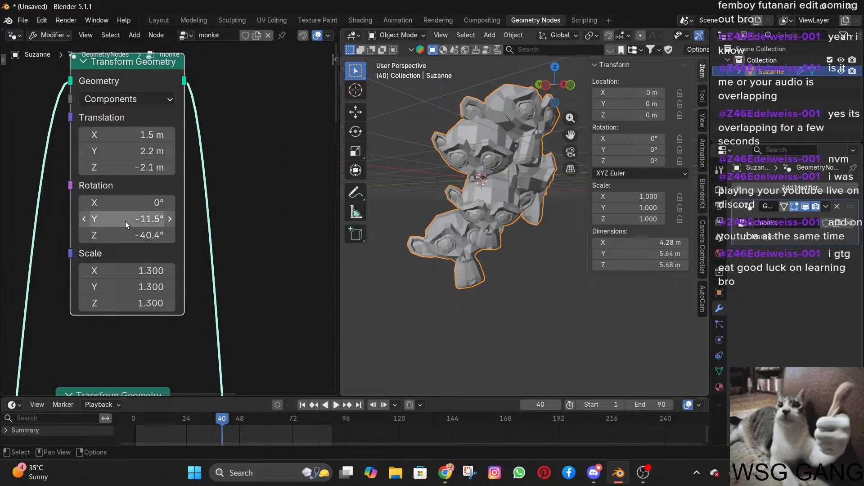
{"action": "left_click_drag", "start_coordinate": [126, 234], "coordinate": [102, 234]}
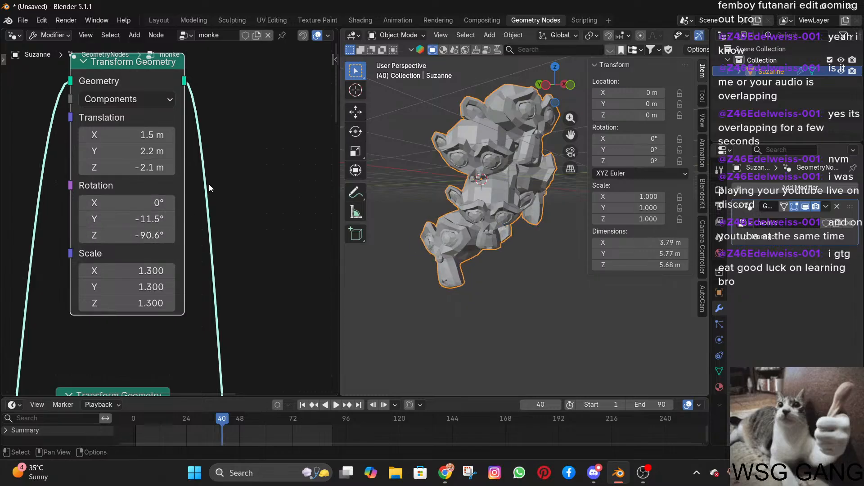
{"action": "mouse_move", "coordinate": [110, 166]}
{"action": "left_mouse_down"}
{"action": "mouse_move", "coordinate": [135, 165]}
{"action": "mouse_move", "coordinate": [116, 166]}
{"action": "mouse_move", "coordinate": [122, 153]}
{"action": "mouse_move", "coordinate": [111, 153]}
{"action": "left_mouse_up"}
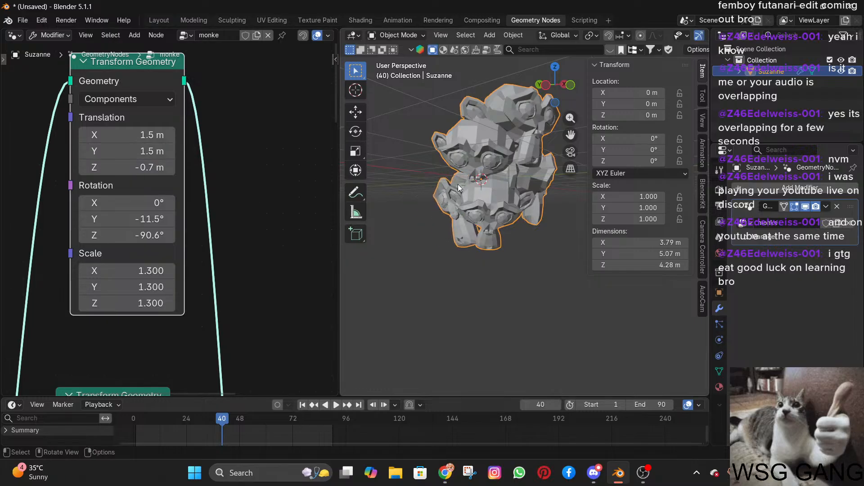
Set the topmost Transform Geometry node's translation to X 0.7 m, Y 0.3 m, Z -1.2 m, and its Z rotation to -135°.
{"action": "middle_click_drag", "start_coordinate": [457, 184], "coordinate": [588, 198]}
{"action": "scroll", "coordinate": [459, 225], "scroll_direction": "down", "scroll_amount": 4}
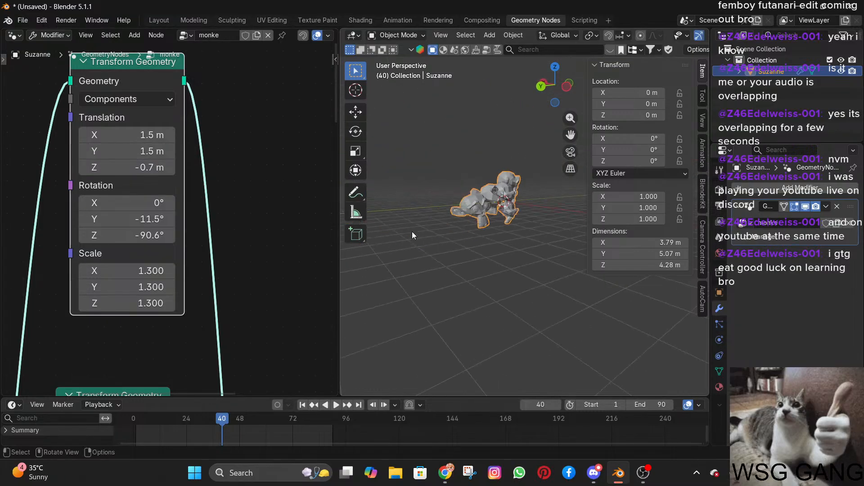
{"action": "middle_click_drag", "start_coordinate": [412, 231], "coordinate": [437, 236]}
{"action": "left_click_drag", "start_coordinate": [118, 234], "coordinate": [90, 234]}
{"action": "left_click_drag", "start_coordinate": [115, 168], "coordinate": [100, 152]}
{"action": "middle_click_drag", "start_coordinate": [534, 183], "coordinate": [465, 190]}
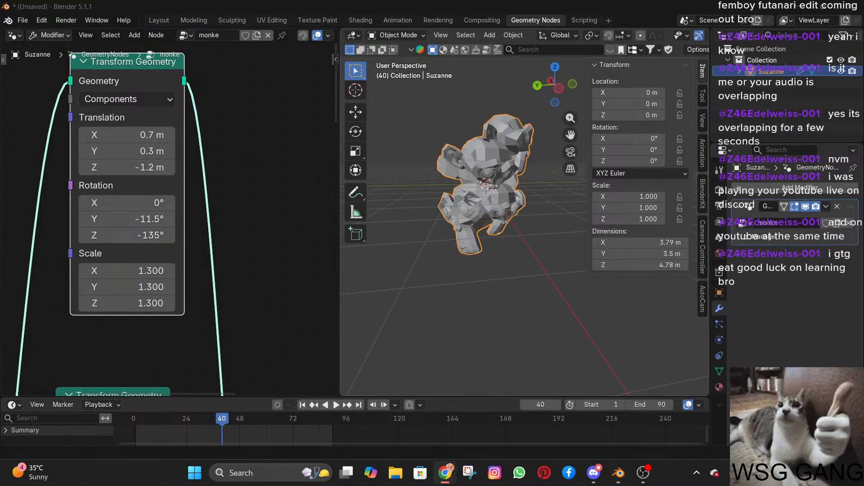
Select all five Transform Geometry nodes in the node tree.
{"action": "scroll", "coordinate": [61, 152], "scroll_direction": "down", "scroll_amount": 3}
{"action": "scroll", "coordinate": [101, 150], "scroll_direction": "down", "scroll_amount": 4}
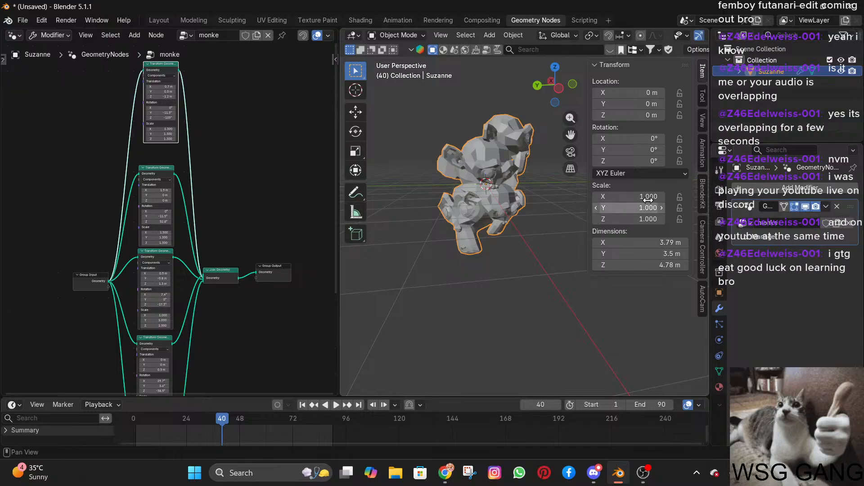
{"action": "scroll", "coordinate": [93, 117], "scroll_direction": "down", "scroll_amount": 2}
{"action": "key", "text": "b"}
{"action": "left_click_drag", "start_coordinate": [159, 327], "coordinate": [164, 383]}
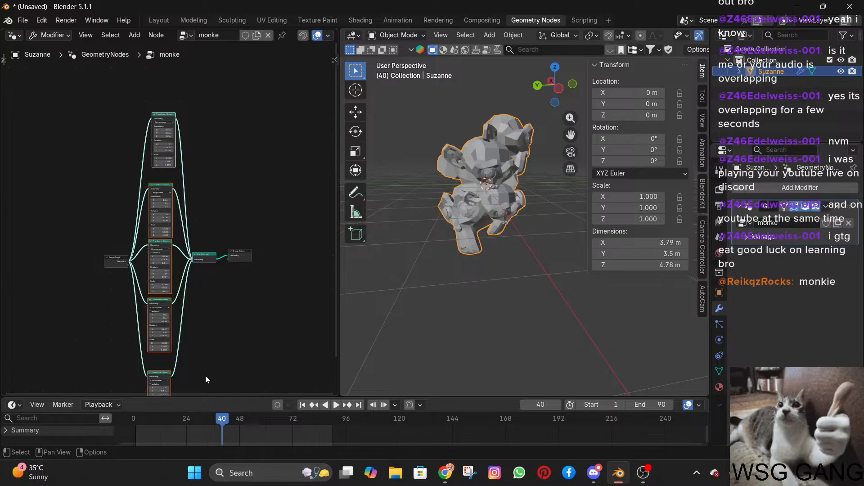
{"action": "key", "text": "space"}
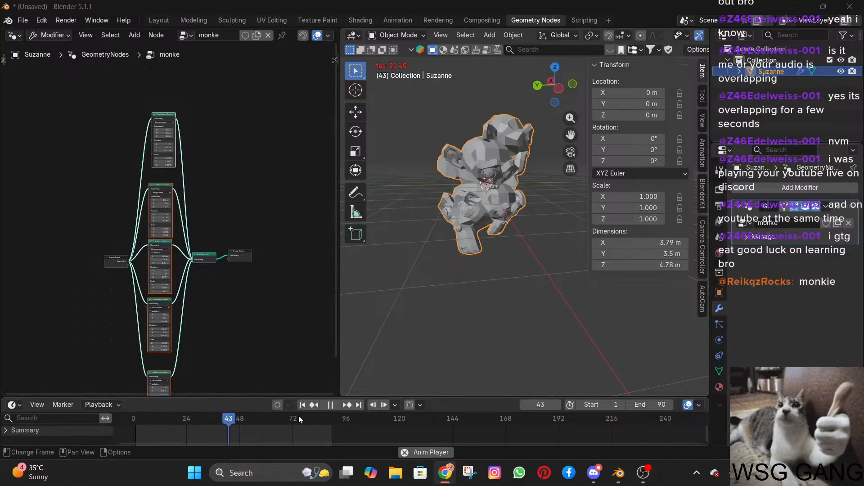
{"action": "key", "text": "space"}
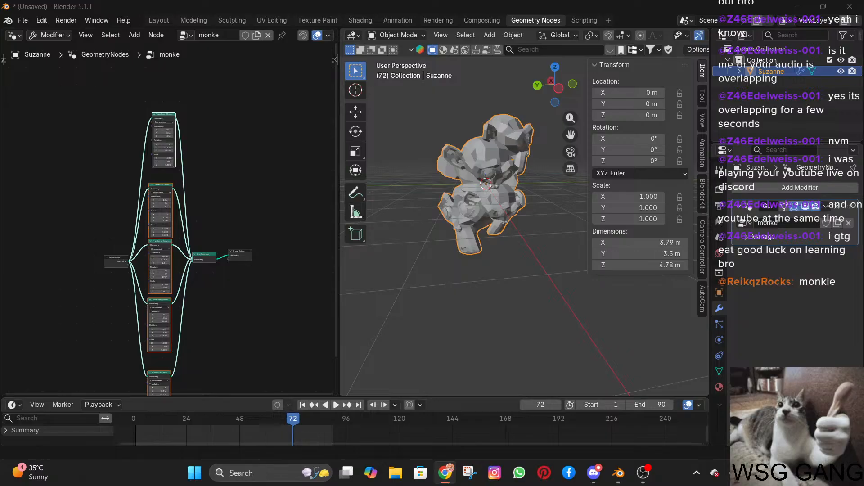
{"action": "left_click", "coordinate": [356, 212]}
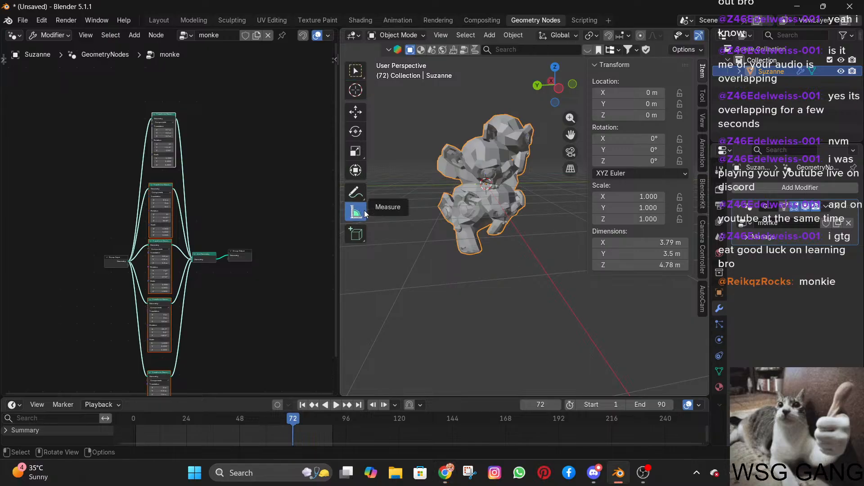
{"action": "key", "text": "alt+Tab"}
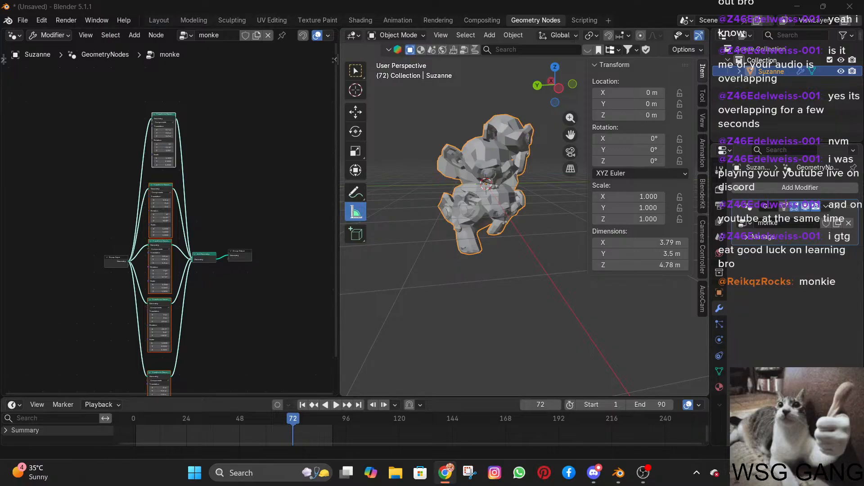
Collapse the five selected Transform Geometry nodes and scale their arrangement closer together.
{"action": "scroll", "coordinate": [248, 270], "scroll_direction": "down", "scroll_amount": 3}
{"action": "middle_click_drag", "start_coordinate": [247, 270], "coordinate": [246, 243]}
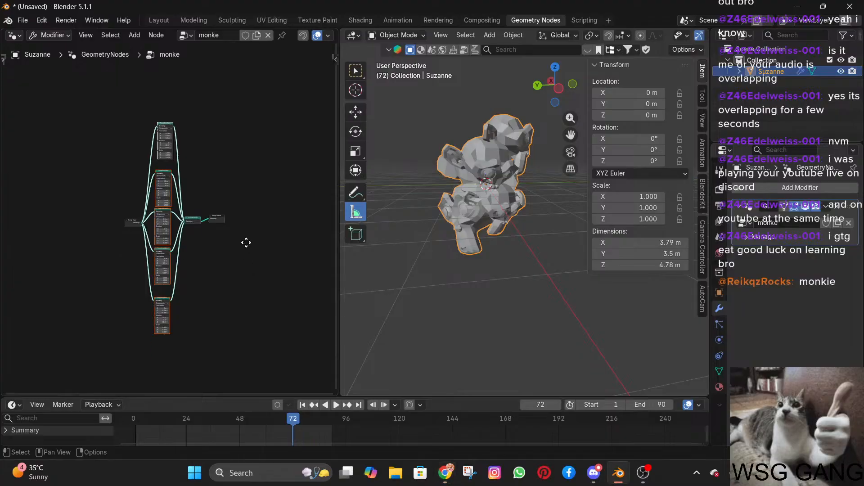
{"action": "key", "text": "h"}
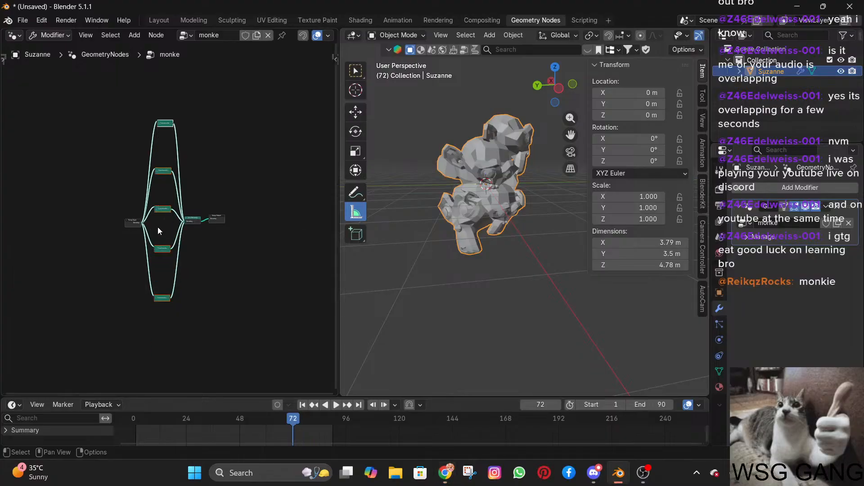
{"action": "scroll", "coordinate": [159, 230], "scroll_direction": "up", "scroll_amount": 2}
{"action": "key", "text": "s"}
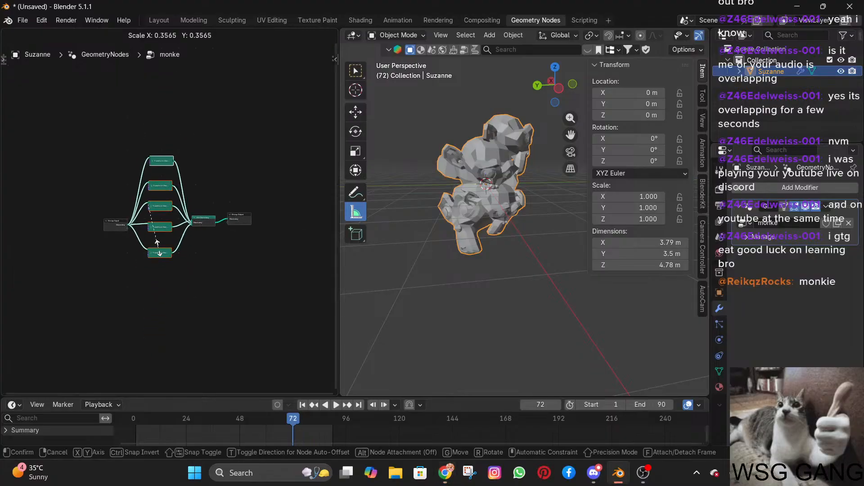
{"action": "left_click", "coordinate": [161, 253]}
Tighten the spacing between the five collapsed Transform Geometry nodes into a compact column between Group Input and Join Geometry.
{"action": "scroll", "coordinate": [182, 205], "scroll_direction": "up", "scroll_amount": 2}
{"action": "scroll", "coordinate": [182, 204], "scroll_direction": "up", "scroll_amount": 3}
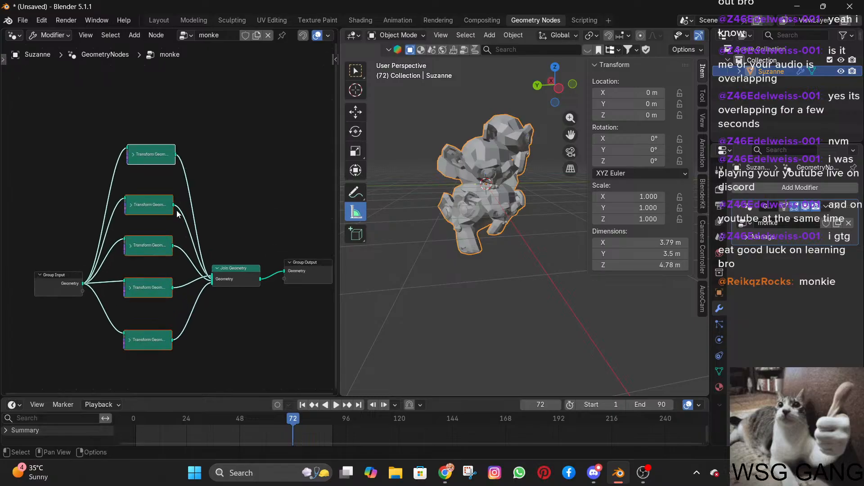
{"action": "key", "text": "s"}
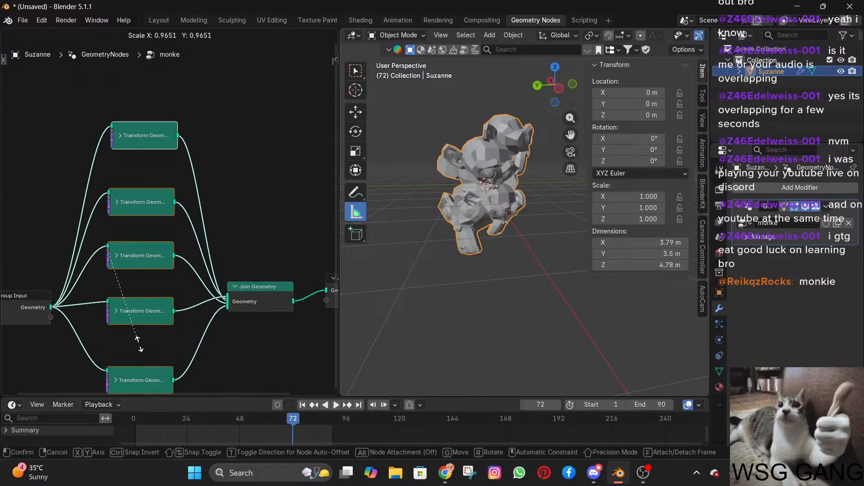
{"action": "left_click", "coordinate": [153, 310]}
{"action": "scroll", "coordinate": [153, 308], "scroll_direction": "down", "scroll_amount": 2}
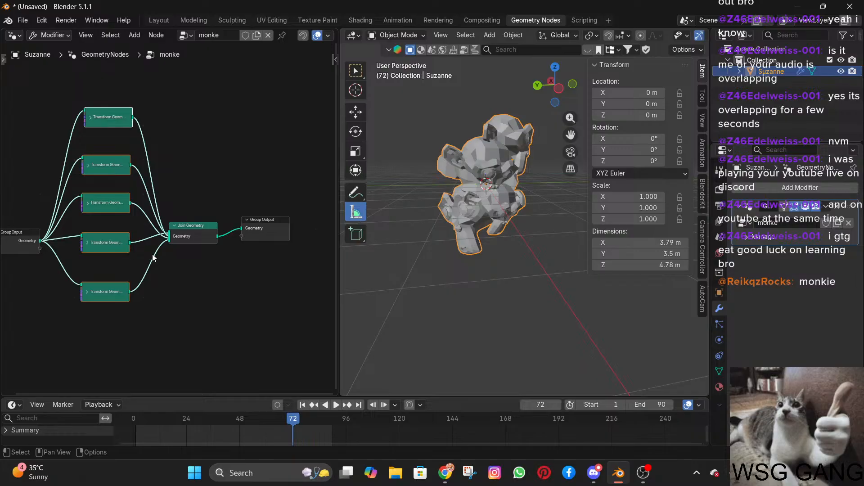
{"action": "scroll", "coordinate": [167, 229], "scroll_direction": "down", "scroll_amount": 1}
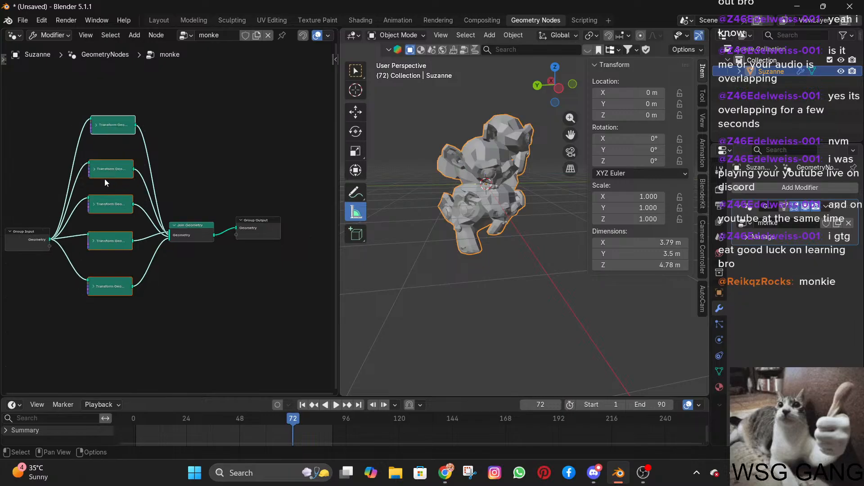
{"action": "key", "text": "s"}
{"action": "left_click", "coordinate": [121, 275]}
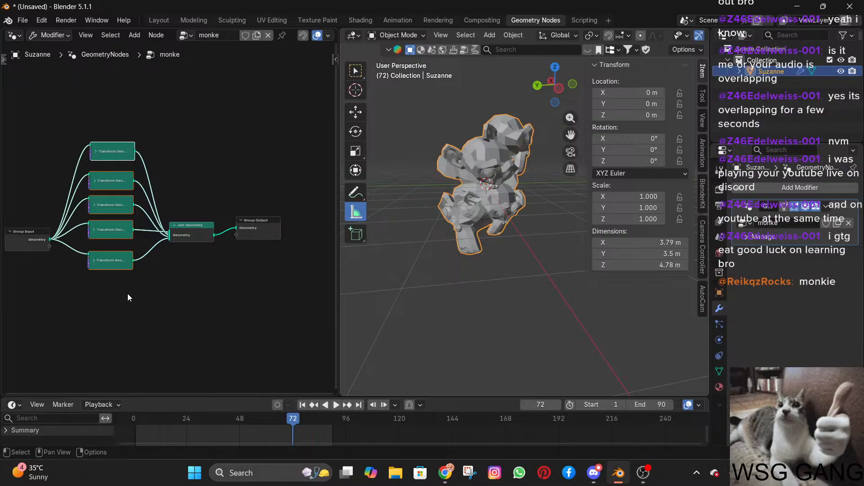
Expand the topmost collapsed Transform Geometry node and inspect the joined monkeys from another angle.
{"action": "left_click", "coordinate": [96, 153]}
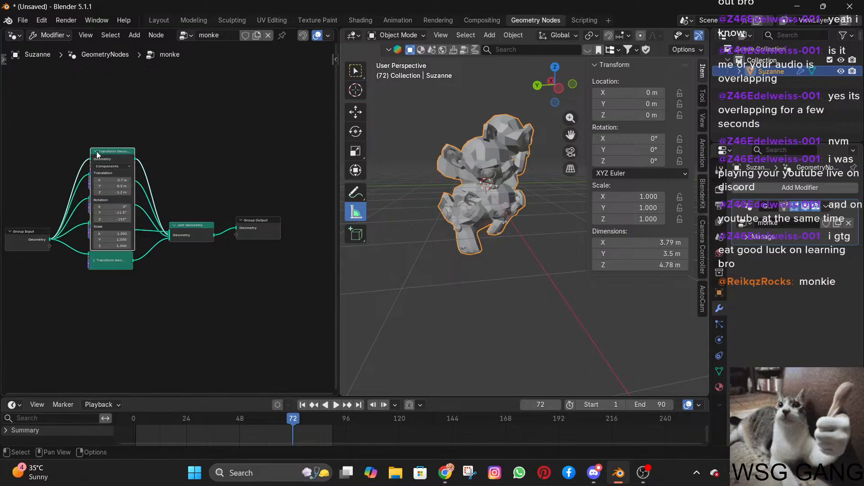
{"action": "scroll", "coordinate": [98, 156], "scroll_direction": "up", "scroll_amount": 5}
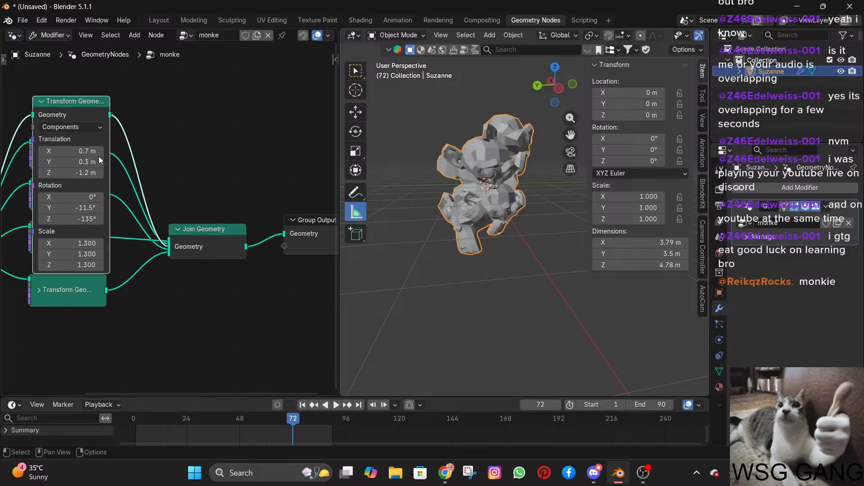
{"action": "middle_click_drag", "start_coordinate": [497, 254], "coordinate": [421, 242]}
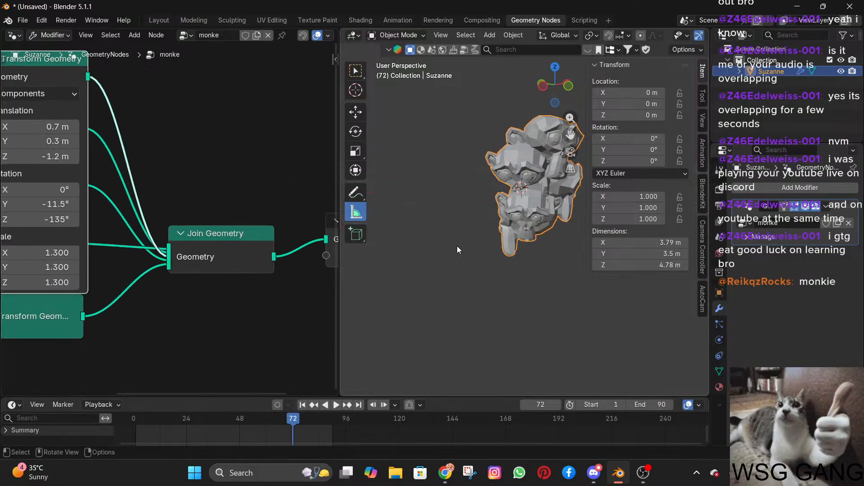
Widen the 3D viewport slightly and toggle the visibility of its transform sidebar.
{"action": "left_click", "coordinate": [702, 72]}
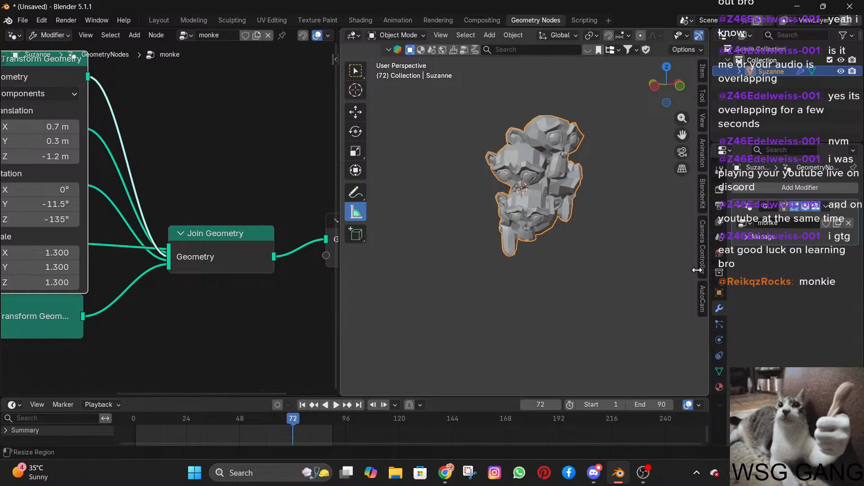
{"action": "left_click", "coordinate": [687, 49]}
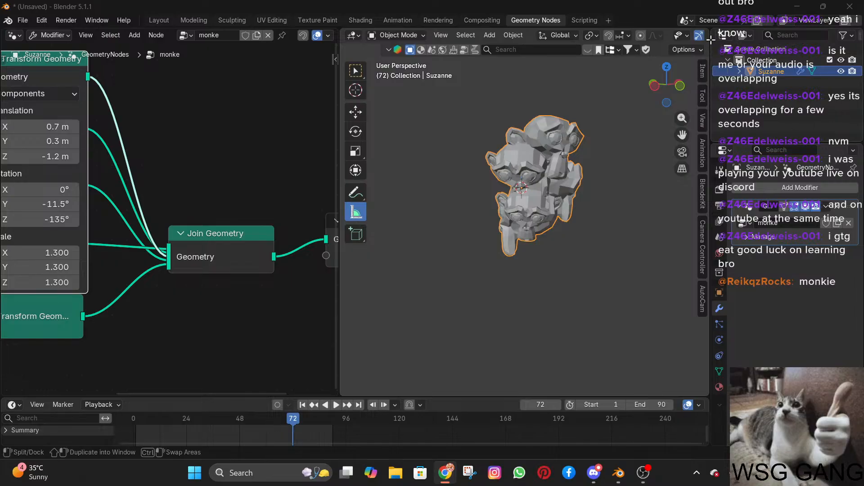
{"action": "left_click_drag", "start_coordinate": [707, 49], "coordinate": [718, 66]}
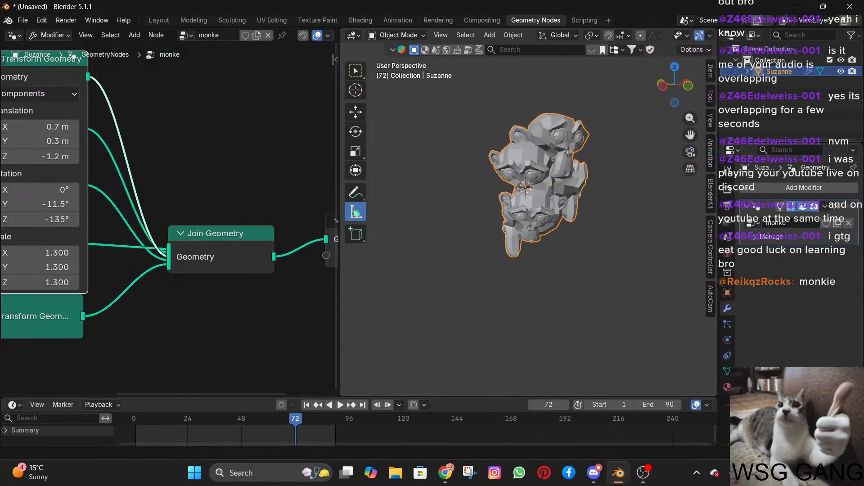
{"action": "left_click", "coordinate": [439, 126]}
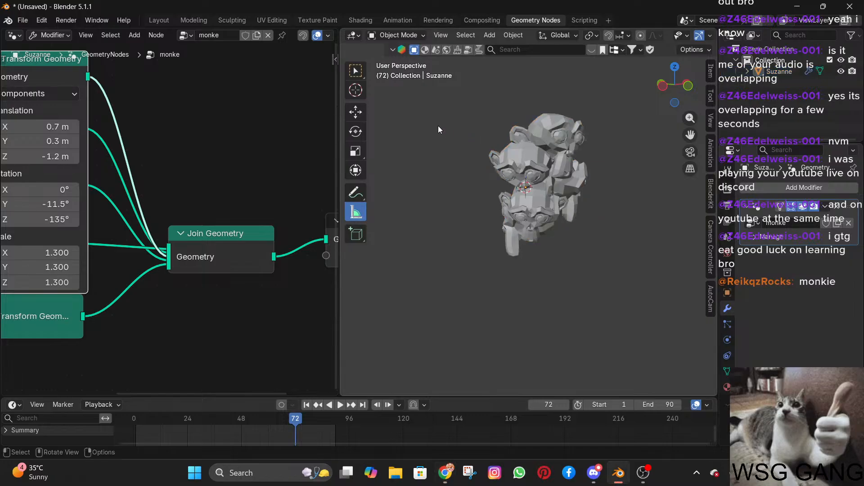
{"action": "key", "text": "n"}
{"action": "key", "text": "n"}
{"action": "key", "text": "n"}
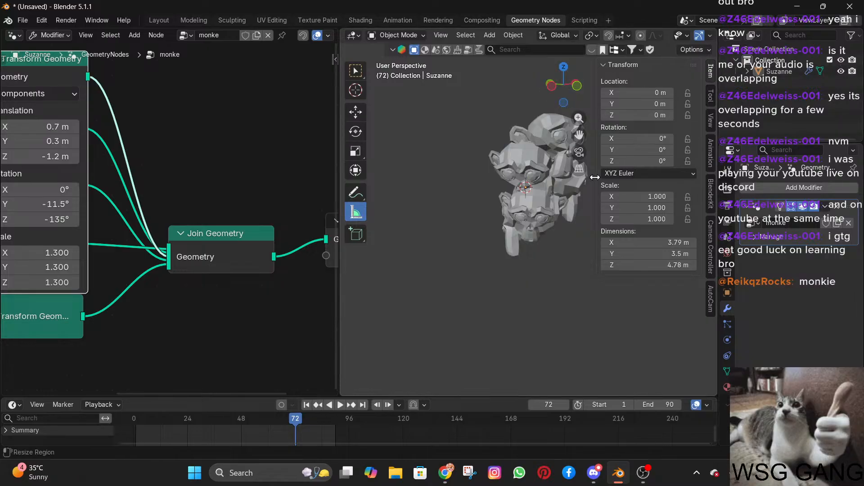
Show a narrowed group properties sidebar in the node editor and hide the 3D viewport's transform sidebar.
{"action": "scroll", "coordinate": [186, 131], "scroll_direction": "down", "scroll_amount": 2}
{"action": "left_click", "coordinate": [335, 59]}
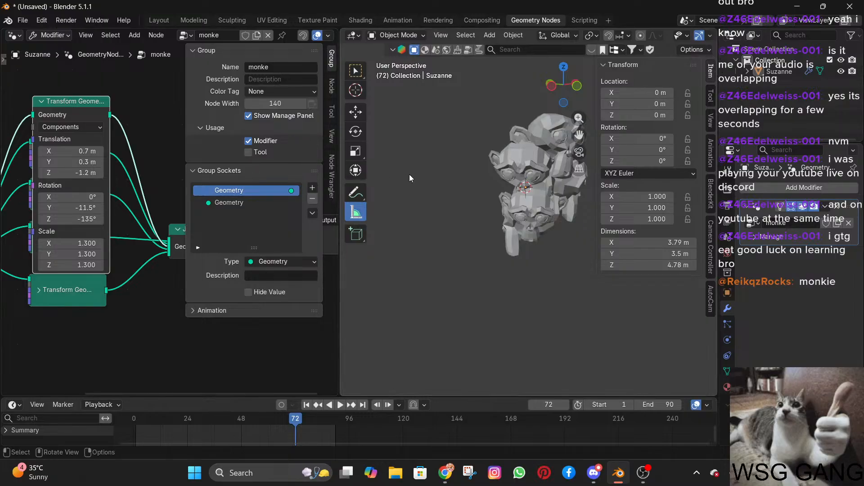
{"action": "key", "text": "n"}
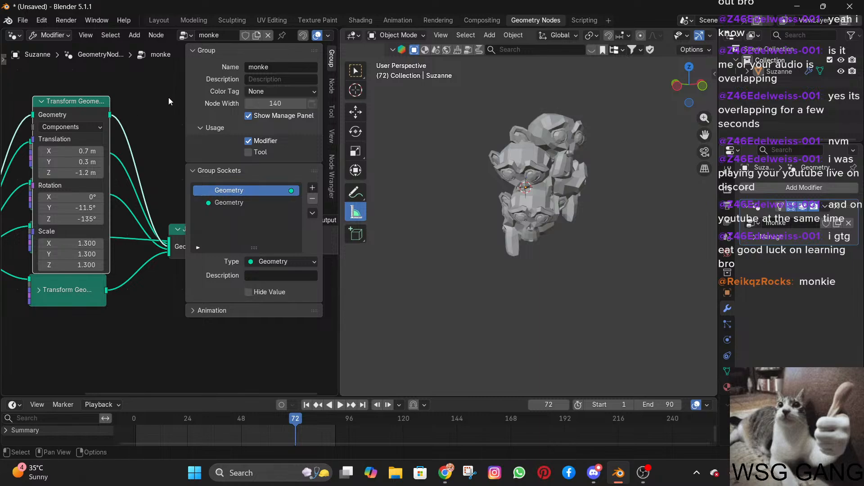
{"action": "left_click_drag", "start_coordinate": [184, 106], "coordinate": [237, 125]}
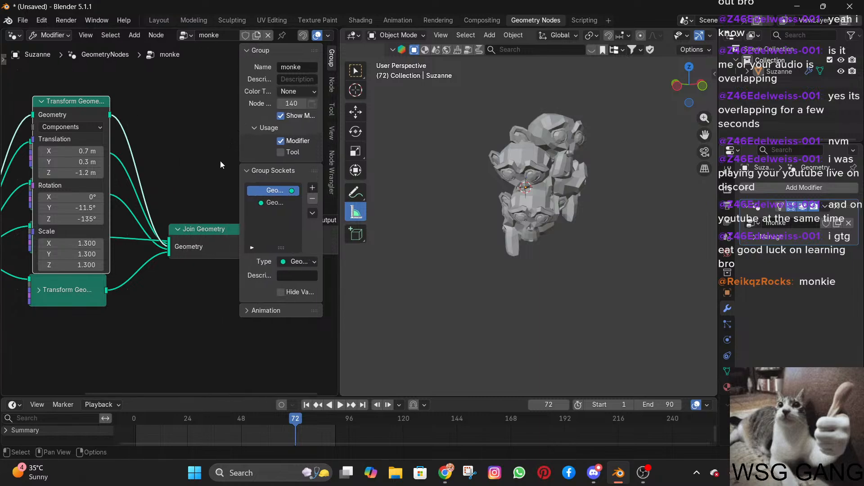
{"action": "scroll", "coordinate": [185, 161], "scroll_direction": "down", "scroll_amount": 2}
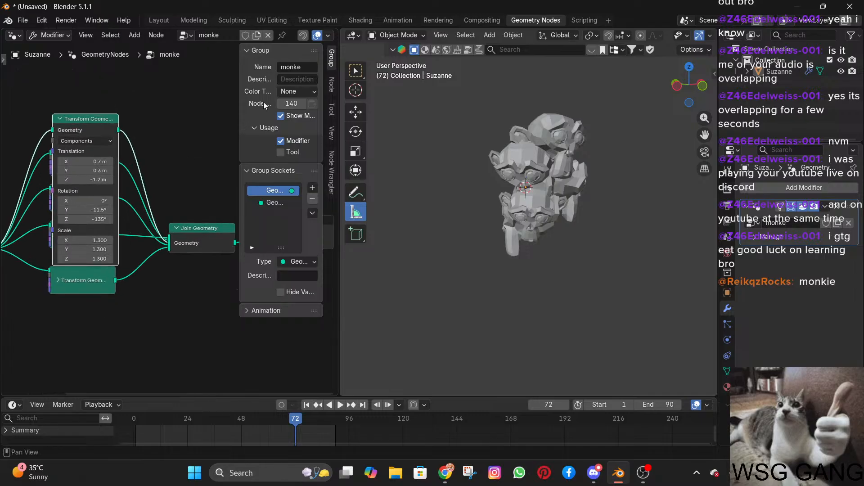
{"action": "left_click", "coordinate": [287, 67]}
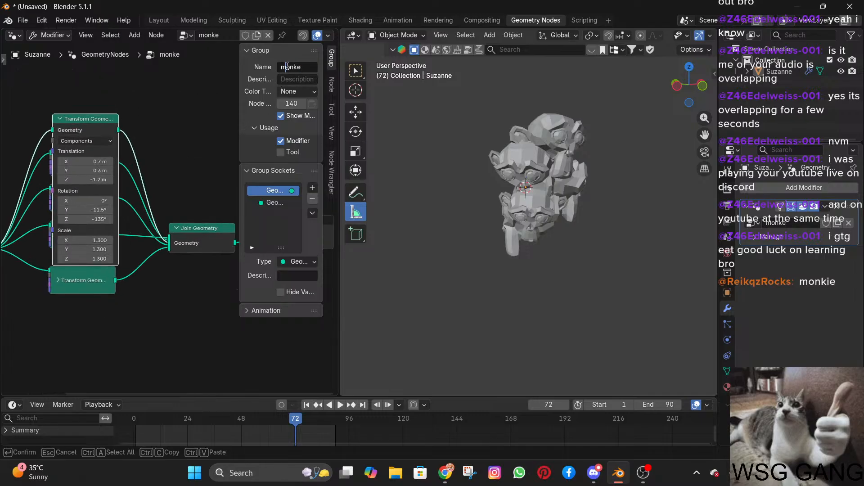
{"action": "double_click", "coordinate": [287, 66]}
{"action": "key", "text": "Return"}
Select the joined monkeys and set the expanded topmost Transform Geometry node's Z rotation to 6.9°.
{"action": "left_click", "coordinate": [572, 174]}
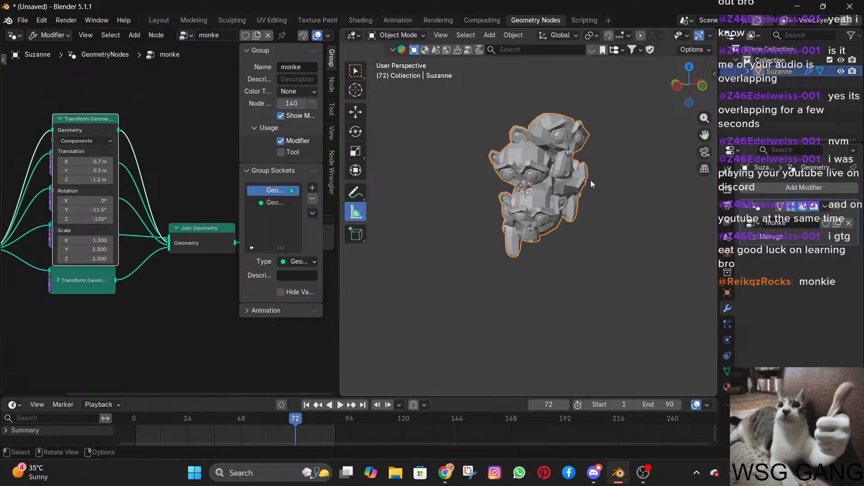
{"action": "middle_click_drag", "start_coordinate": [591, 180], "coordinate": [538, 183]}
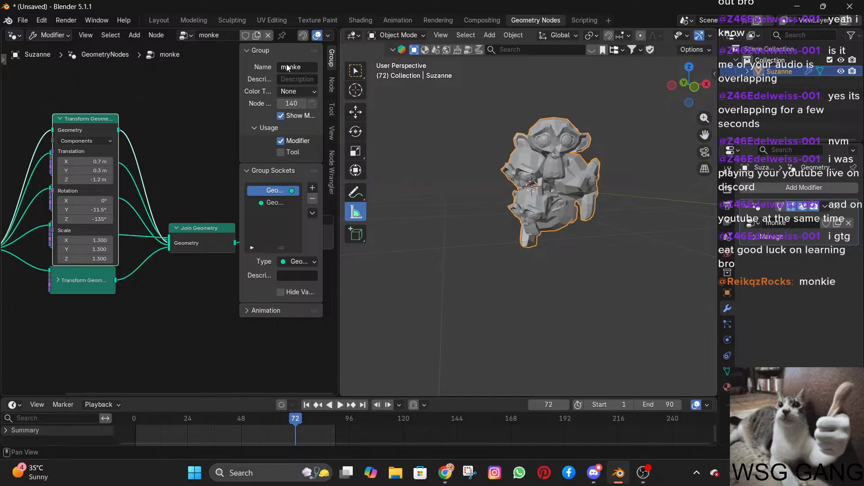
{"action": "left_click_drag", "start_coordinate": [80, 157], "coordinate": [115, 157]}
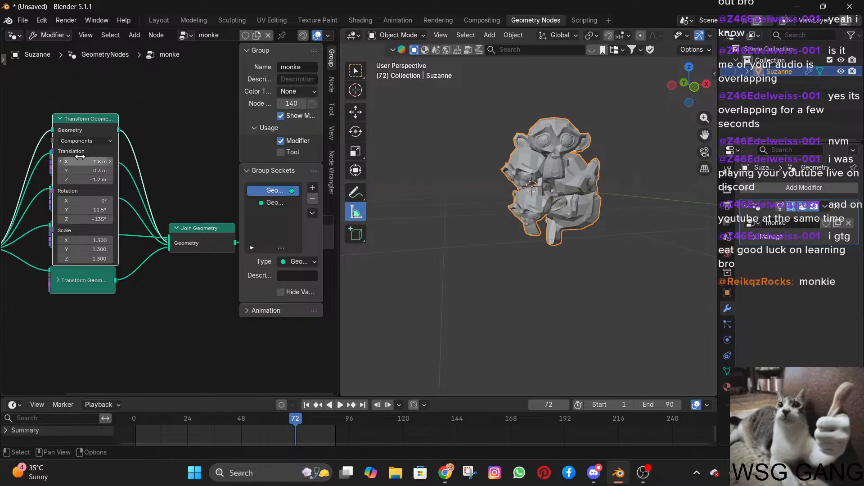
{"action": "key", "text": "ctrl+z"}
{"action": "left_click_drag", "start_coordinate": [88, 258], "coordinate": [120, 258]}
{"action": "key", "text": "Escape"}
{"action": "left_click_drag", "start_coordinate": [84, 220], "coordinate": [130, 219]}
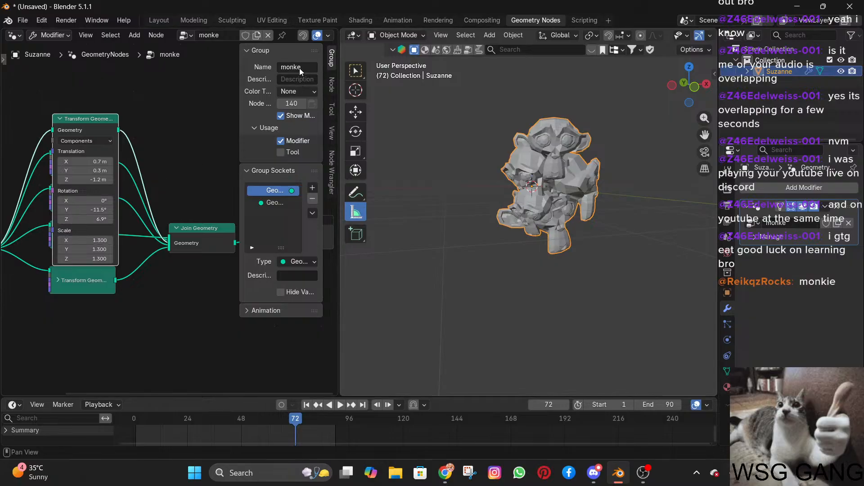
Rename the node group as "big bottom monke".
{"action": "left_click", "coordinate": [299, 67]}
{"action": "key", "text": "BackSpace"}
{"action": "key", "text": "BackSpace"}
{"action": "key", "text": "BackSpace"}
{"action": "key", "text": "BackSpace"}
{"action": "key", "text": "BackSpace"}
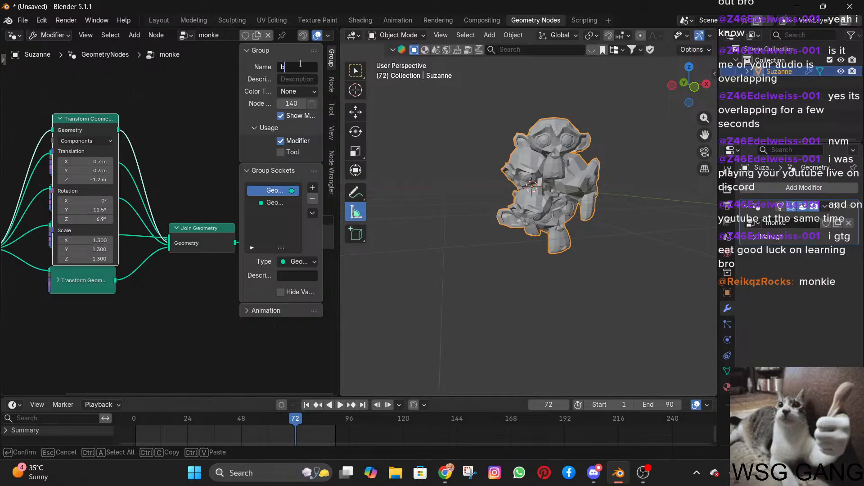
{"action": "type", "text": "big dbottom monke"}
{"action": "key", "text": "Return"}
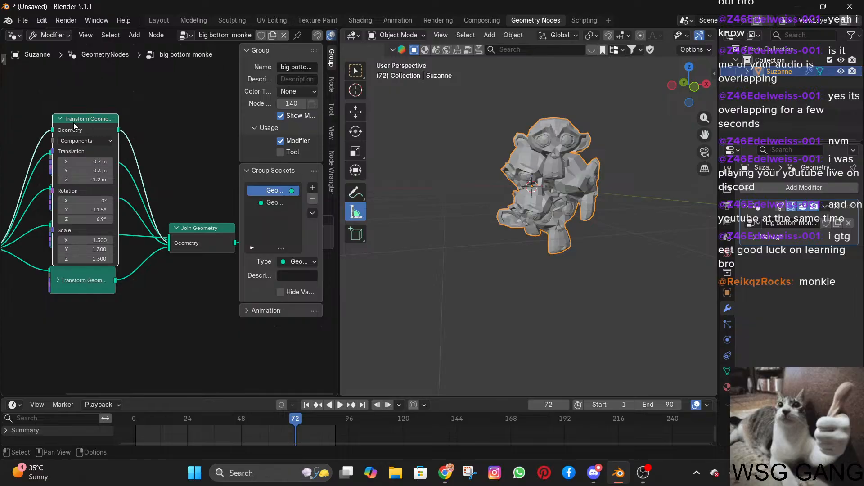
Collapse the topmost Transform Geometry node and expand the second one in the column.
{"action": "left_click", "coordinate": [61, 119]}
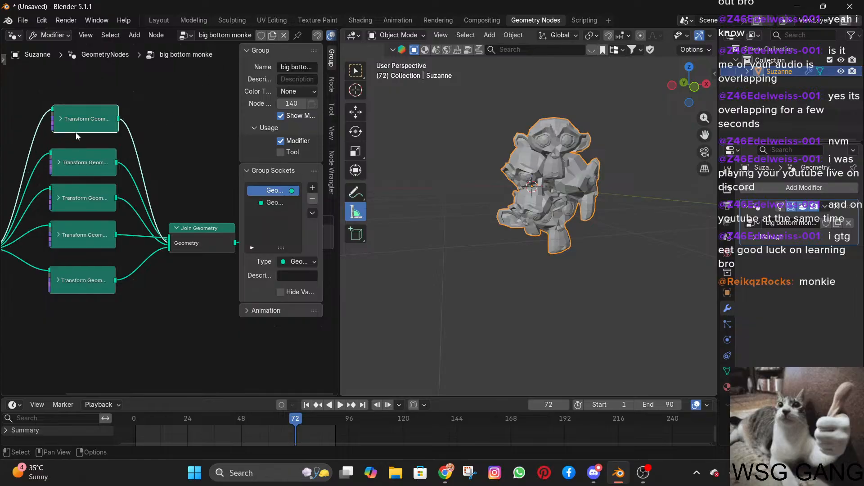
{"action": "left_click", "coordinate": [61, 161]}
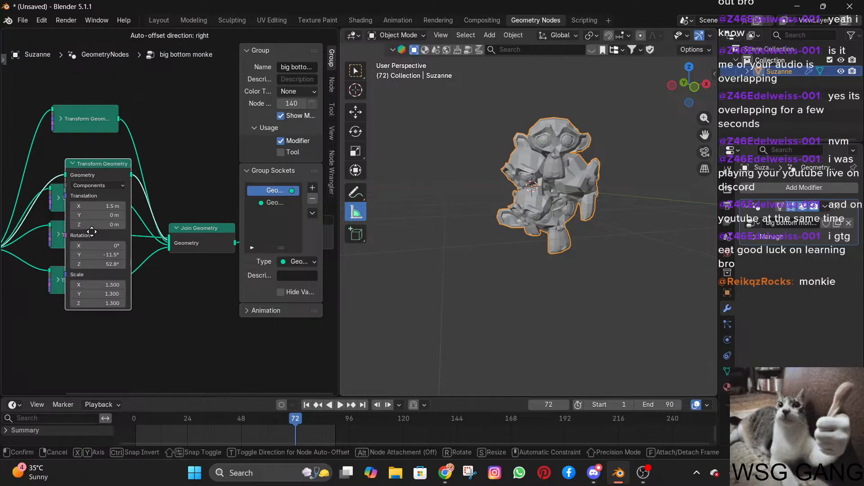
{"action": "left_click_drag", "start_coordinate": [83, 224], "coordinate": [96, 224]}
{"action": "key", "text": "Escape"}
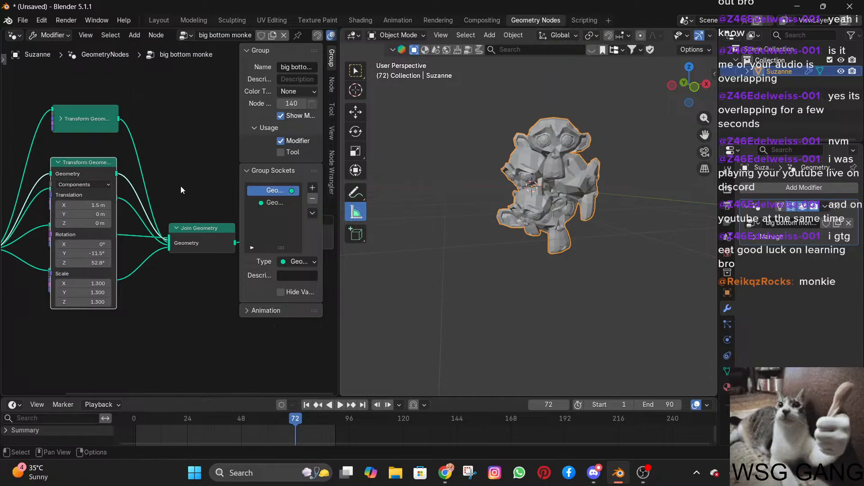
Rename the node group as "right monke".
{"action": "left_click", "coordinate": [295, 67]}
{"action": "key", "text": "ctrl+a"}
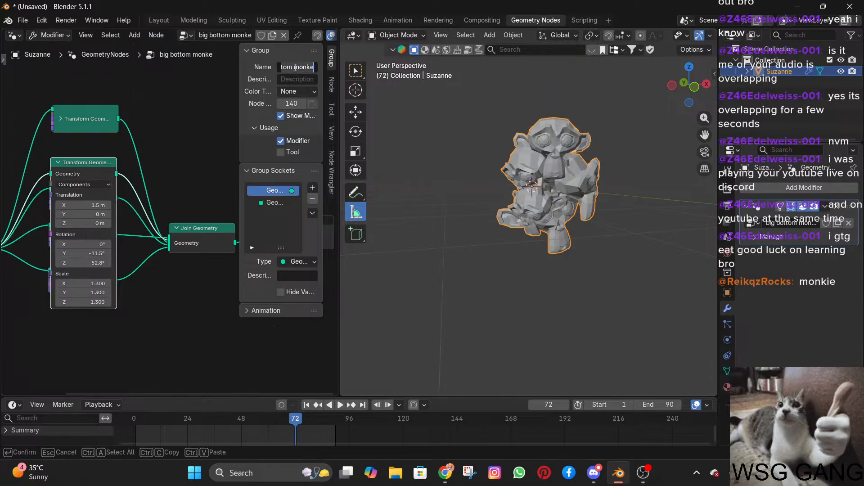
{"action": "key", "text": "BackSpace"}
{"action": "type", "text": "right monke"}
{"action": "key", "text": "Return"}
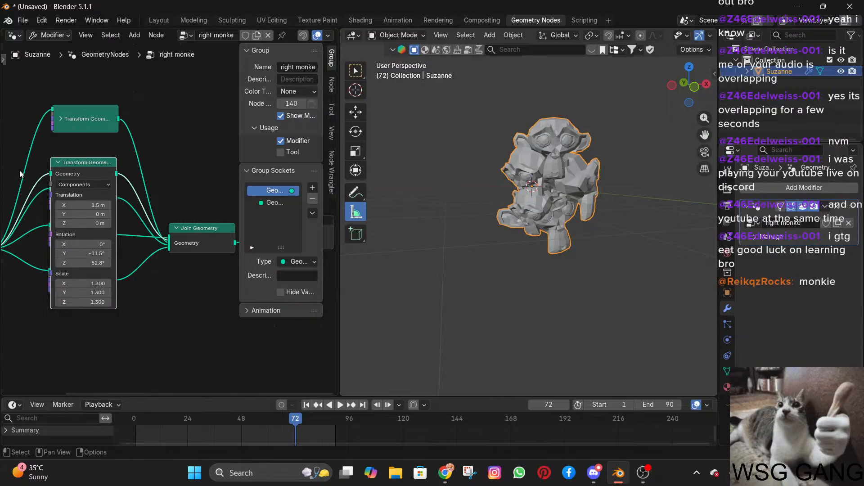
Collapse the second Transform Geometry node and rename the node group as "monke".
{"action": "left_click", "coordinate": [58, 163]}
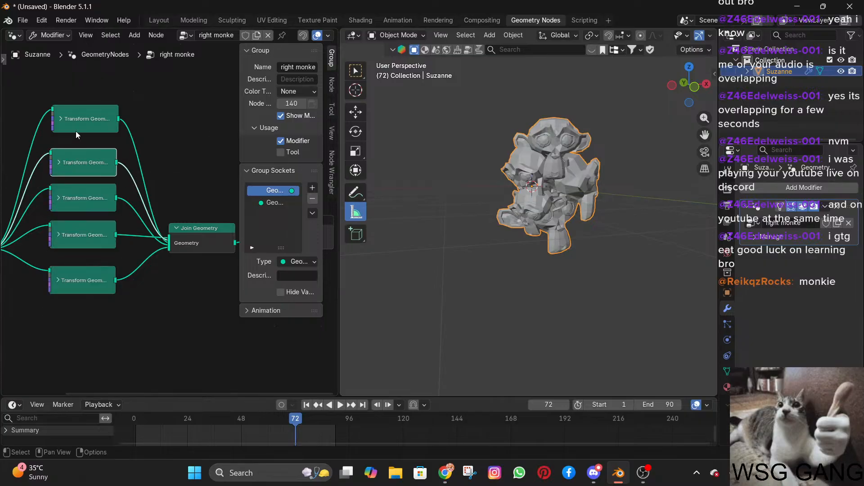
{"action": "left_click", "coordinate": [76, 129]}
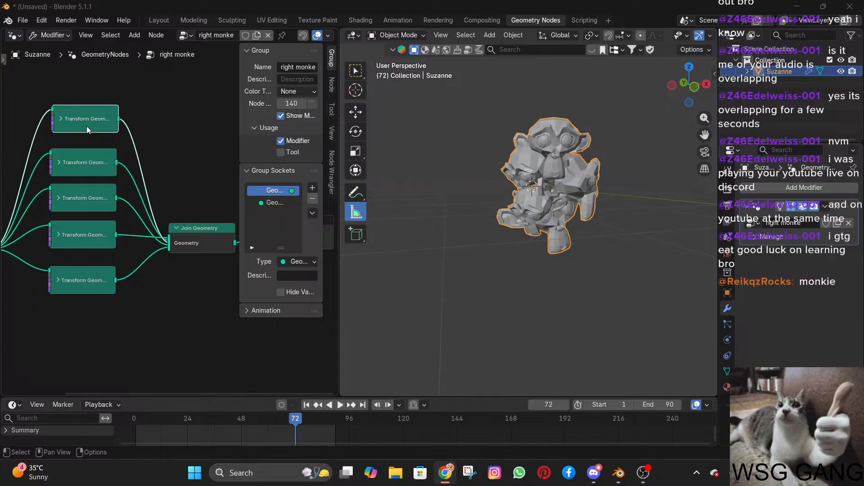
{"action": "left_click", "coordinate": [299, 67]}
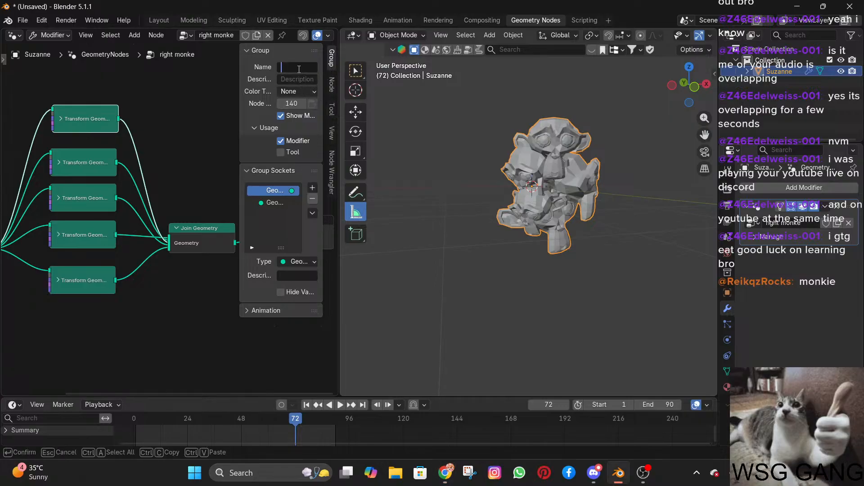
{"action": "type", "text": "monke"}
{"action": "key", "text": "Return"}
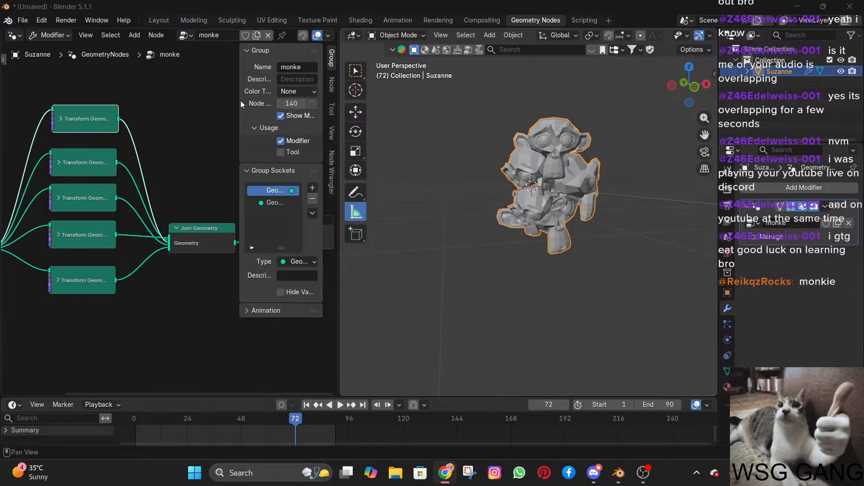
Widen the node editor's sidebar and show the node properties of the topmost Transform Geometry node.
{"action": "left_click_drag", "start_coordinate": [239, 101], "coordinate": [202, 105]}
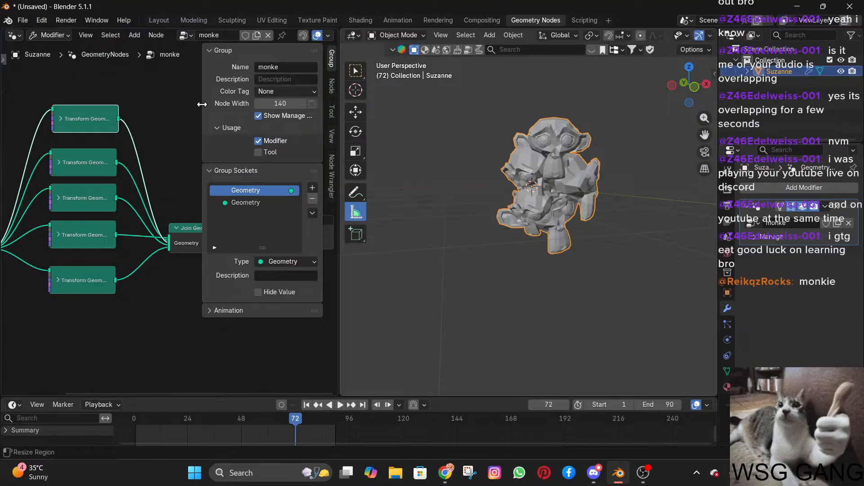
{"action": "left_click", "coordinate": [96, 166]}
{"action": "left_click", "coordinate": [74, 128]}
{"action": "left_click", "coordinate": [85, 158]}
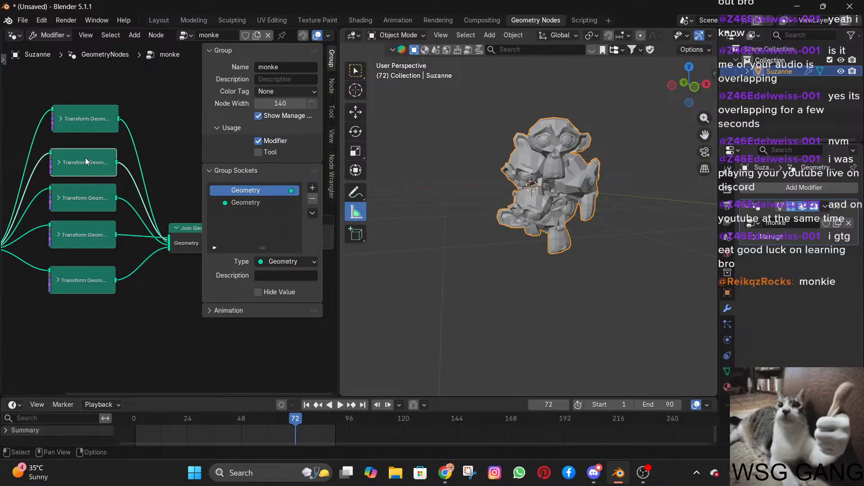
{"action": "left_click", "coordinate": [86, 119]}
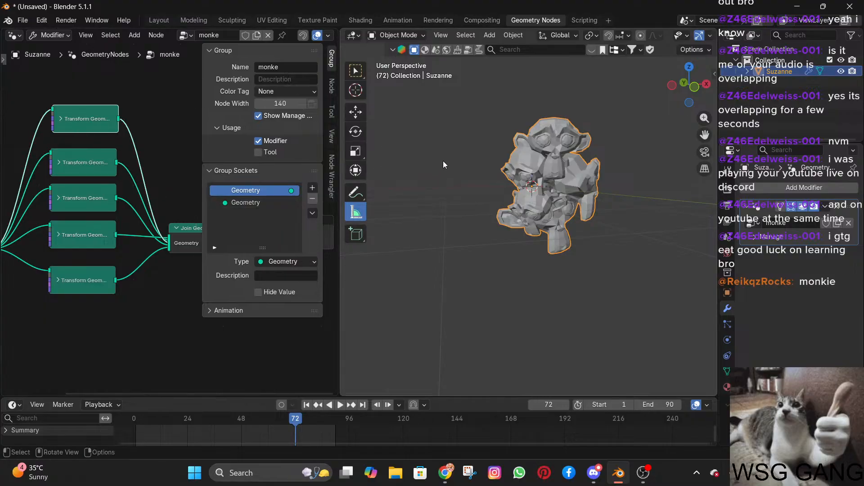
{"action": "left_click", "coordinate": [332, 84]}
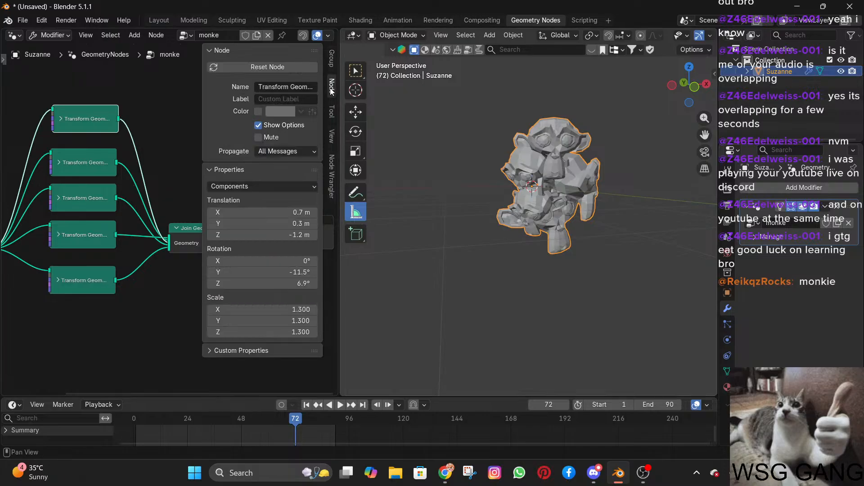
Label the topmost Transform Geometry node "bottom big monke".
{"action": "left_click", "coordinate": [273, 100]}
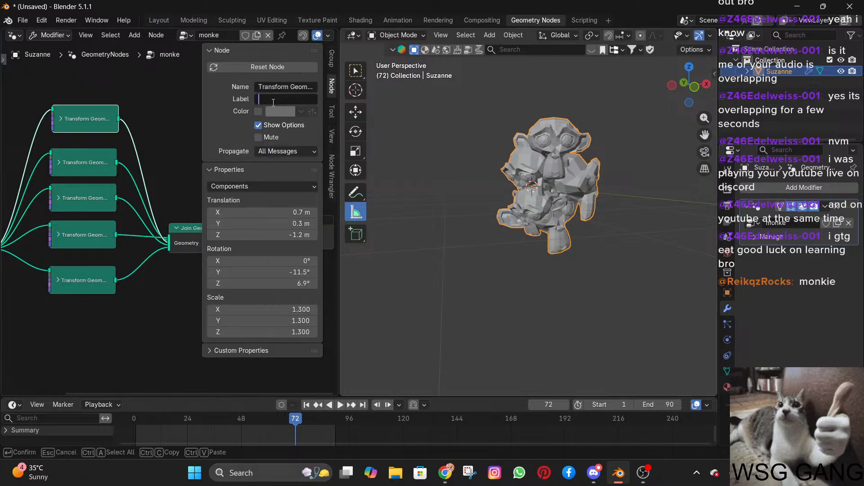
{"action": "type", "text": "bottom big monke"}
{"action": "key", "text": "Return"}
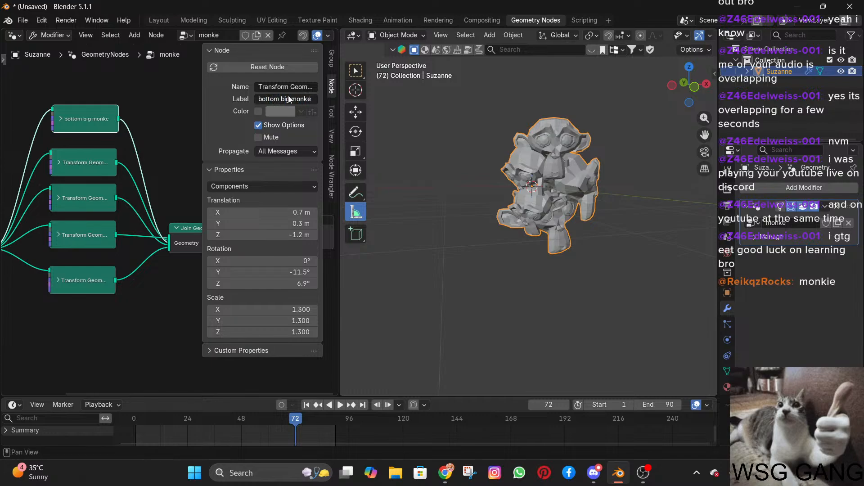
Label the second Transform Geometry node in the column "right side monke".
{"action": "left_click", "coordinate": [77, 157]}
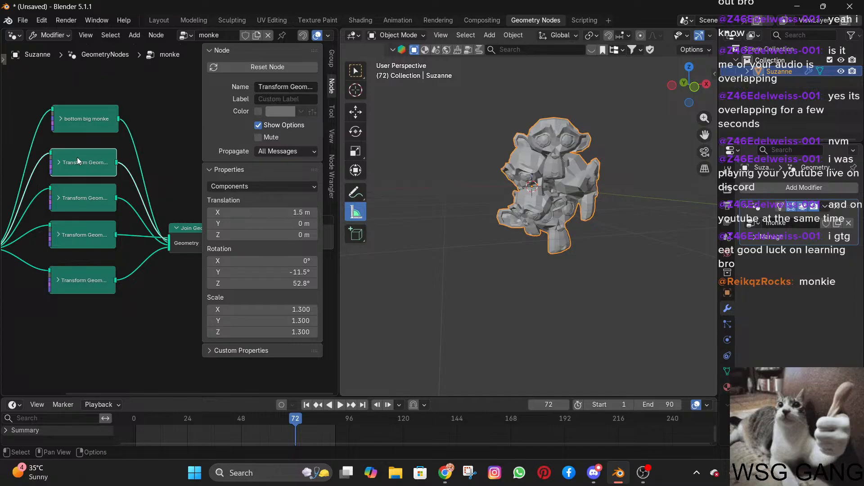
{"action": "left_click", "coordinate": [267, 99]}
{"action": "type", "text": "right"}
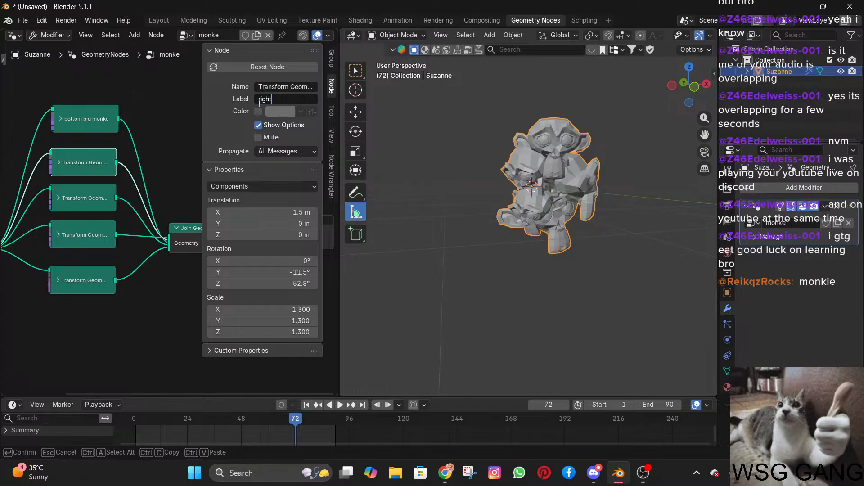
{"action": "type", "text": " side monke"}
{"action": "key", "text": "Return"}
Label the third Transform Geometry node in the column "top monke" and leave it collapsed.
{"action": "left_click", "coordinate": [82, 199]}
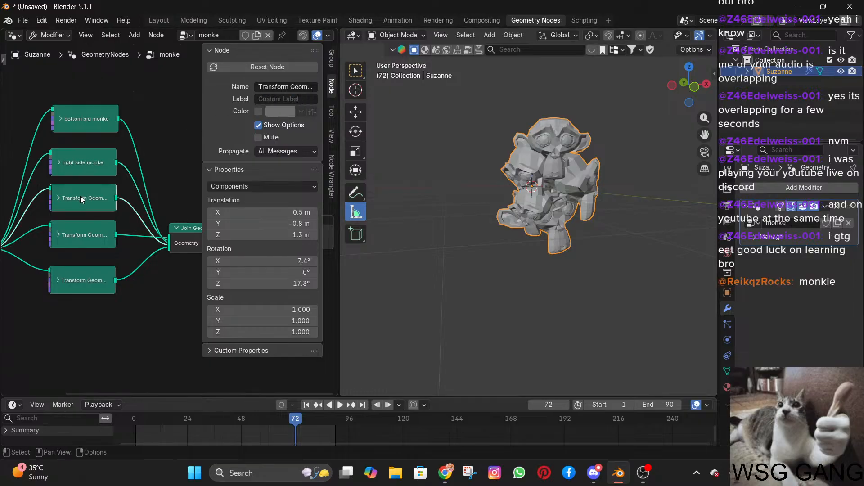
{"action": "left_click", "coordinate": [58, 198]}
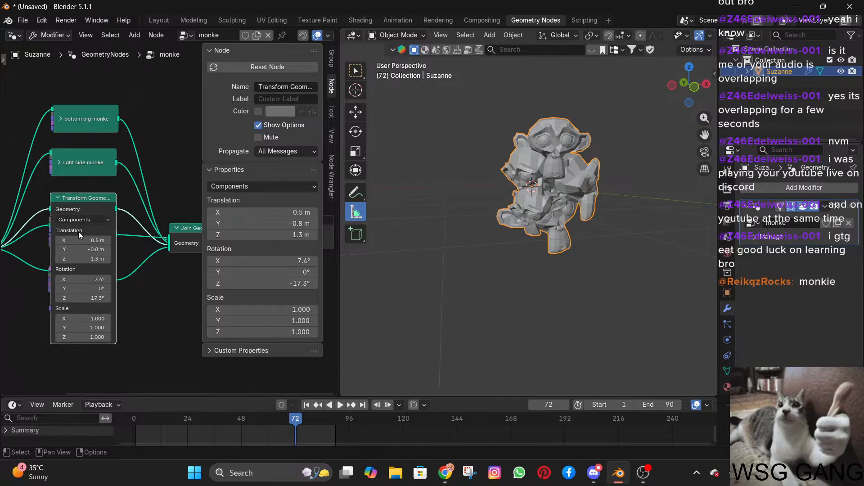
{"action": "mouse_move", "coordinate": [83, 258]}
{"action": "left_mouse_down"}
{"action": "mouse_move", "coordinate": [117, 258]}
{"action": "mouse_move", "coordinate": [83, 259]}
{"action": "left_mouse_up"}
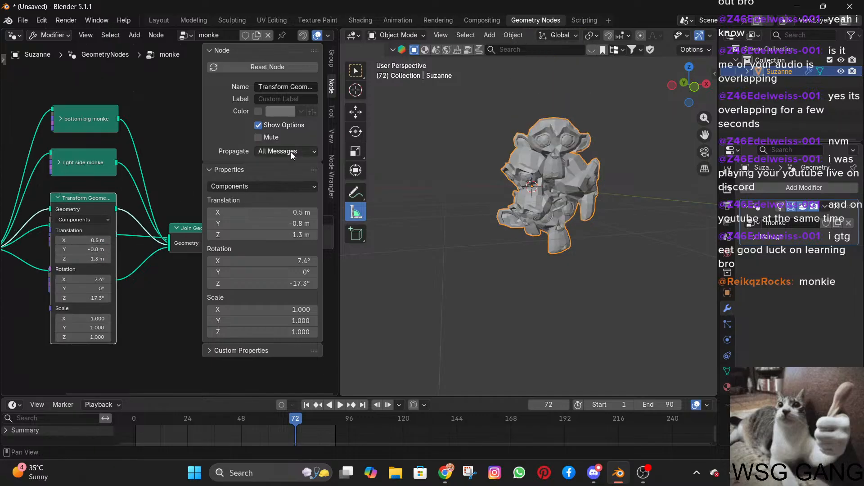
{"action": "left_click", "coordinate": [276, 87]}
{"action": "key", "text": "Return"}
{"action": "left_click", "coordinate": [271, 100]}
{"action": "type", "text": "top monke"}
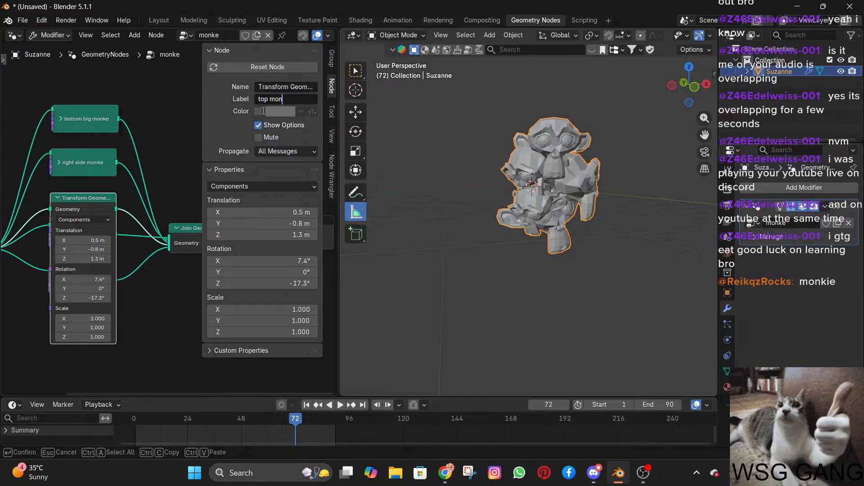
{"action": "key", "text": "Return"}
{"action": "left_click", "coordinate": [58, 198]}
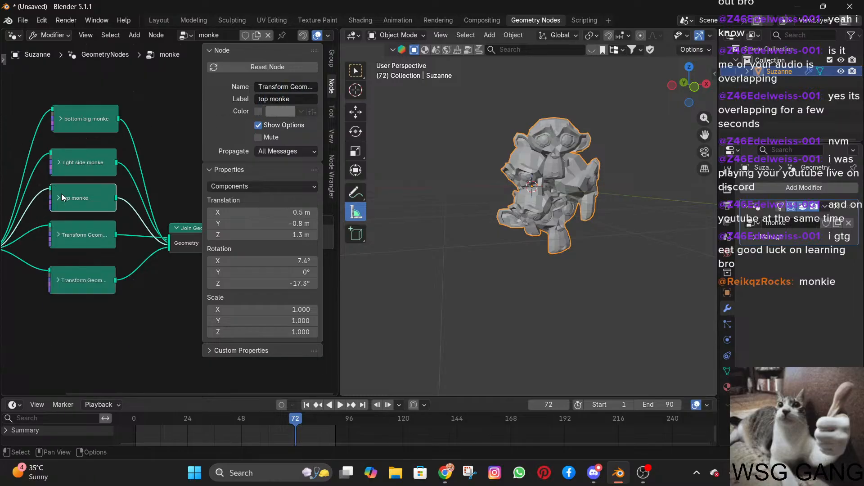
Set the name of the fourth Transform Geometry node in the column to "left monke" and collapse the node.
{"action": "left_click", "coordinate": [58, 235]}
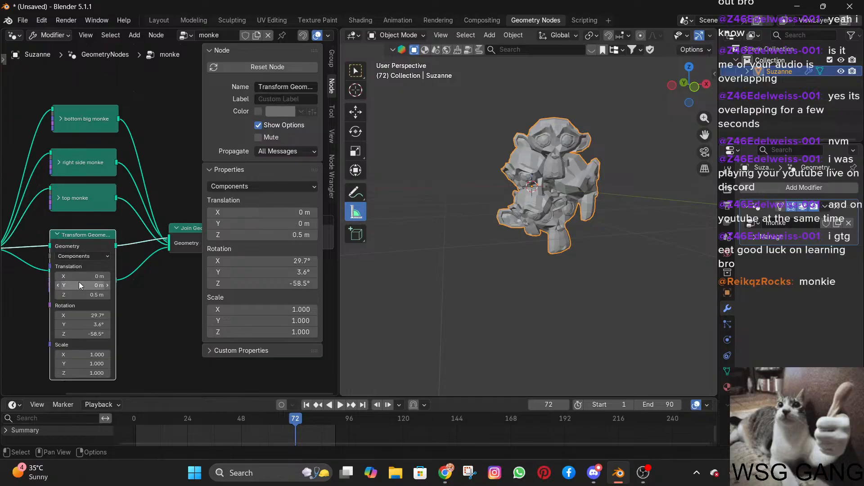
{"action": "left_click", "coordinate": [283, 90]}
{"action": "key", "text": "ctrl+a"}
{"action": "type", "text": "lef"}
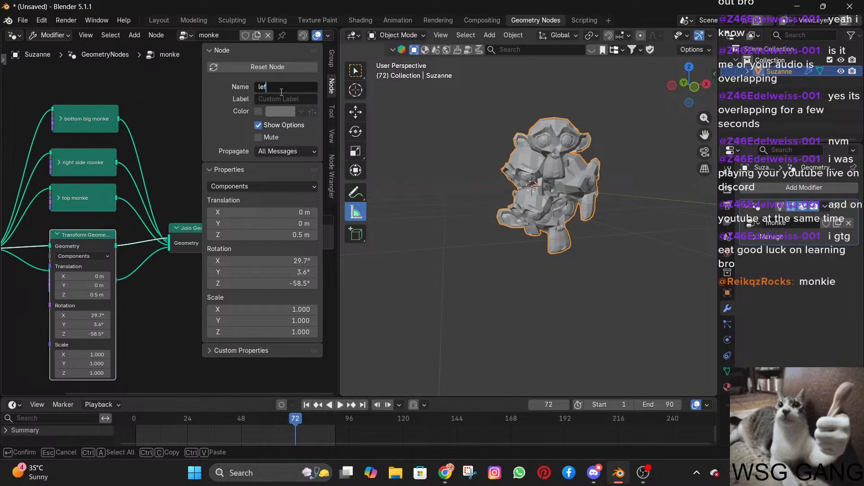
{"action": "type", "text": "t monke"}
{"action": "key", "text": "Return"}
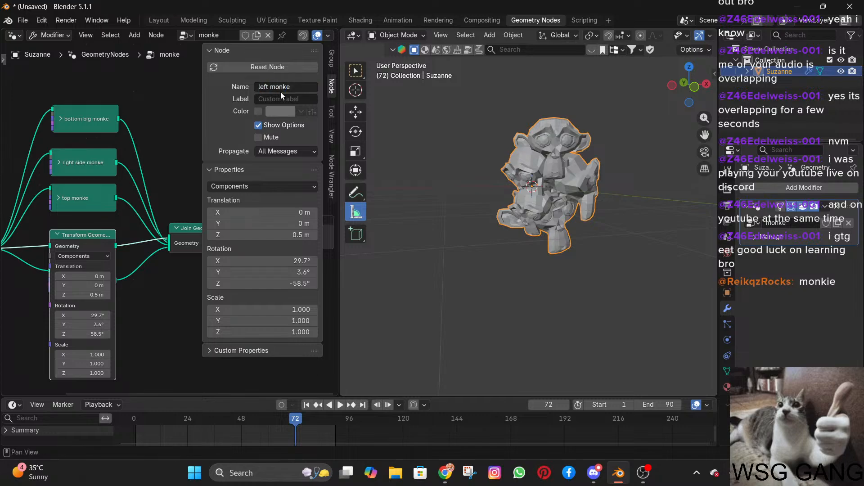
{"action": "left_click", "coordinate": [57, 235]}
Set the name of the lowest Transform Geometry node to "smol monke".
{"action": "left_click", "coordinate": [67, 283]}
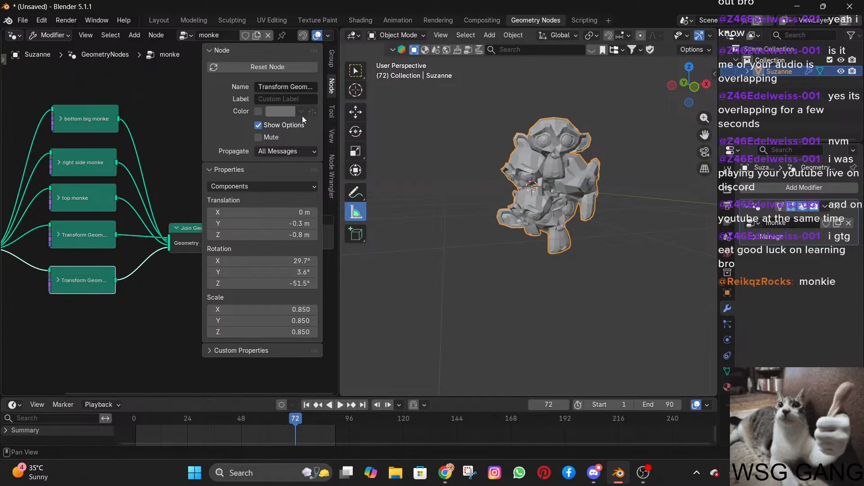
{"action": "left_click", "coordinate": [278, 86]}
{"action": "type", "text": "smo"}
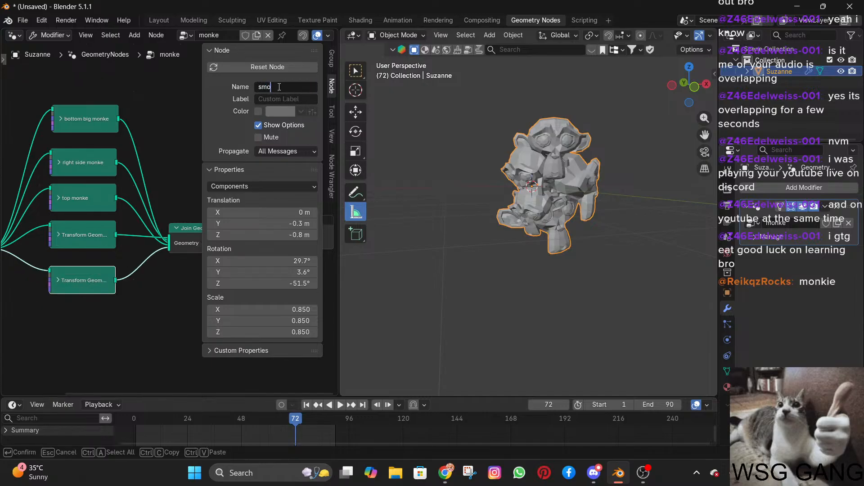
{"action": "type", "text": "l monke"}
{"action": "key", "text": "Return"}
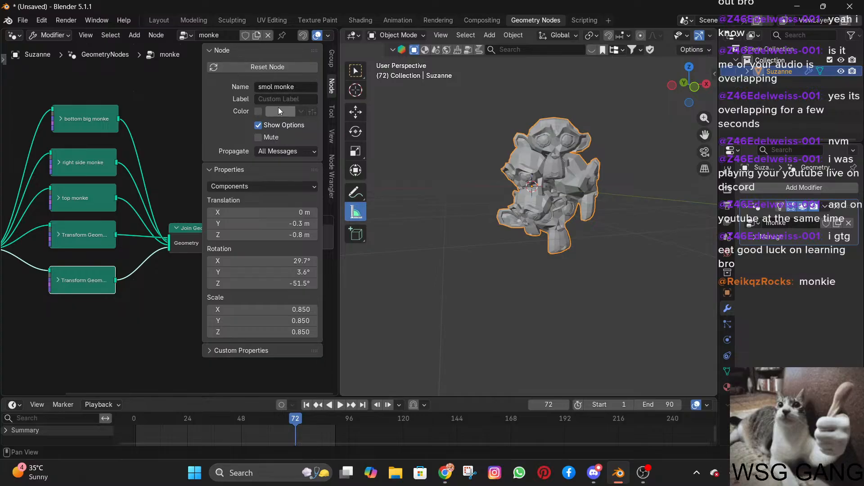
{"action": "key", "text": "alt+Tab"}
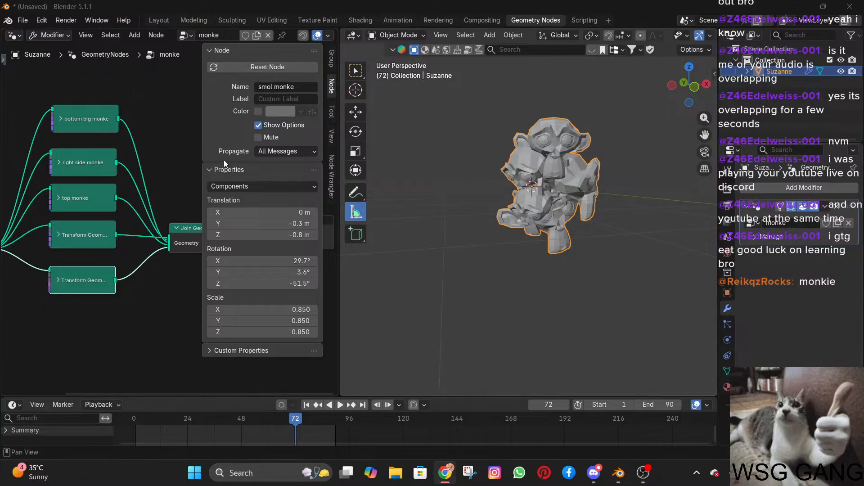
Name the lowest Transform Geometry node "monke" and label it "left smol monke".
{"action": "left_click", "coordinate": [277, 87]}
{"action": "key", "text": "ctrl+a"}
{"action": "type", "text": "monke"}
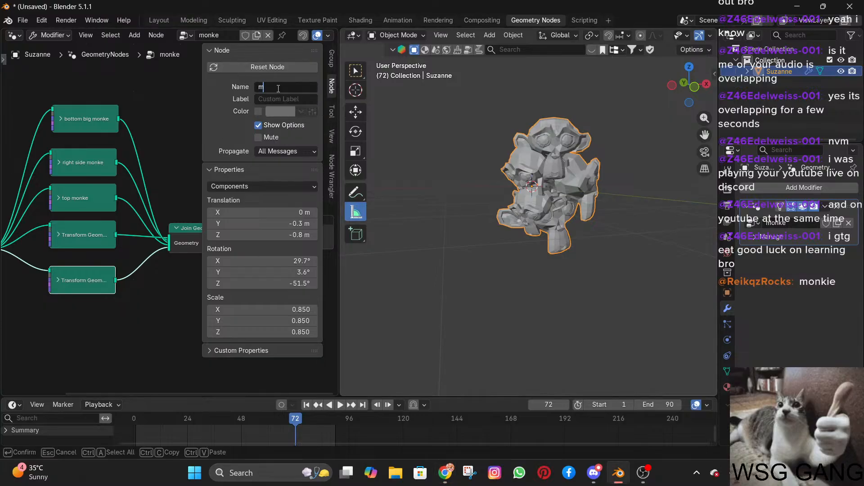
{"action": "key", "text": "Return"}
{"action": "left_click", "coordinate": [279, 97]}
{"action": "type", "text": "left smal monke"}
{"action": "key", "text": "Return"}
{"action": "key", "text": "alt+Tab"}
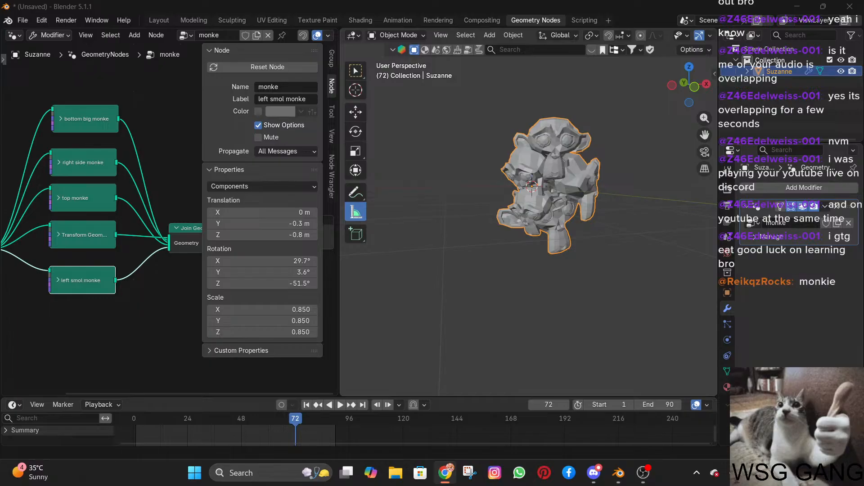
Pick a bright green as the custom colour of the "left smol monke" node.
{"action": "left_click", "coordinate": [269, 111]}
{"action": "left_click", "coordinate": [280, 163]}
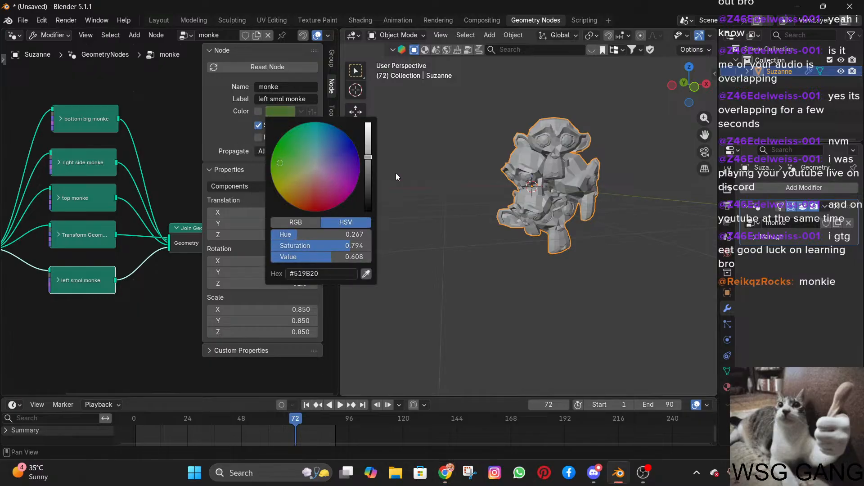
{"action": "left_click_drag", "start_coordinate": [366, 158], "coordinate": [366, 138]}
Try switching the custom colour of the "right side monke" node on and off.
{"action": "left_click", "coordinate": [103, 161]}
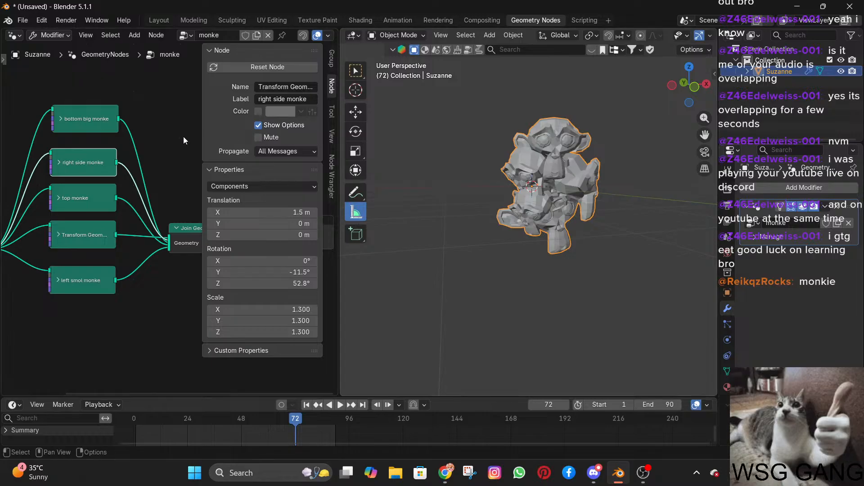
{"action": "scroll", "coordinate": [80, 134], "scroll_direction": "down", "scroll_amount": 2}
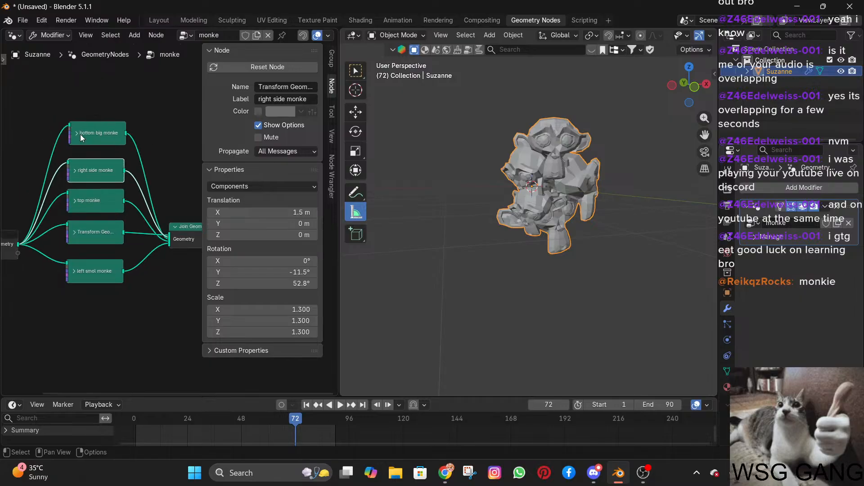
{"action": "scroll", "coordinate": [80, 134], "scroll_direction": "up", "scroll_amount": 1}
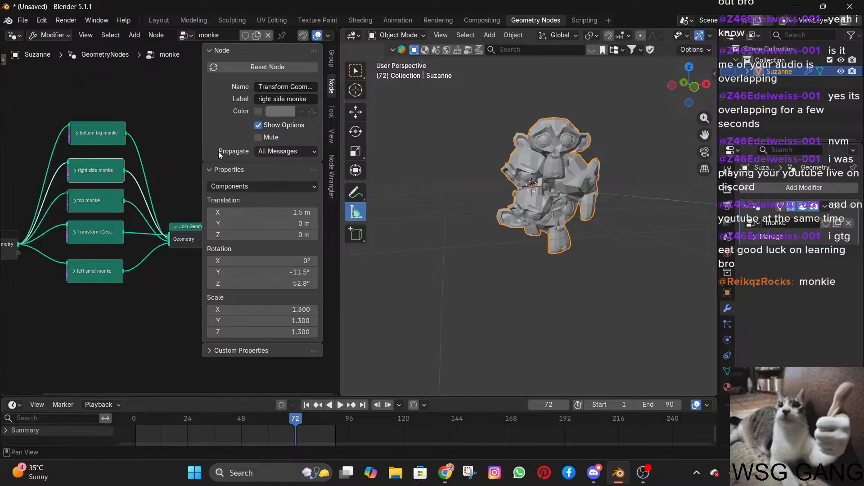
{"action": "left_click", "coordinate": [257, 111]}
{"action": "left_click", "coordinate": [257, 111]}
{"action": "left_click", "coordinate": [257, 111]}
{"action": "left_click", "coordinate": [257, 111]}
{"action": "left_click", "coordinate": [257, 112]}
{"action": "left_click", "coordinate": [257, 112]}
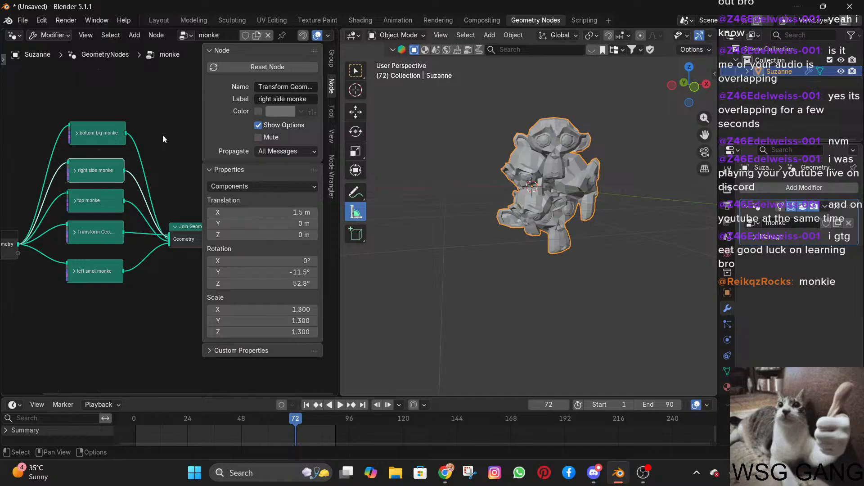
Collapse every node in the tree, including Group Input, Join Geometry and Group Output, and clear the selection.
{"action": "key", "text": "a"}
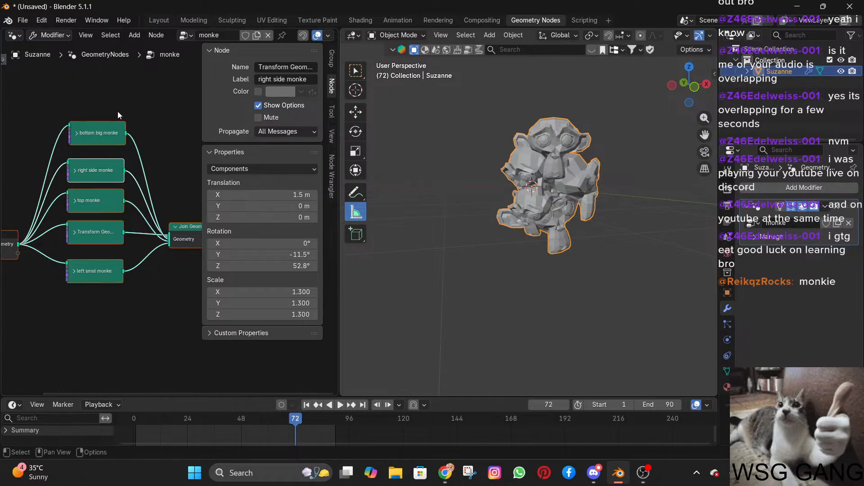
{"action": "key", "text": "h"}
{"action": "key", "text": "h"}
{"action": "key", "text": "h"}
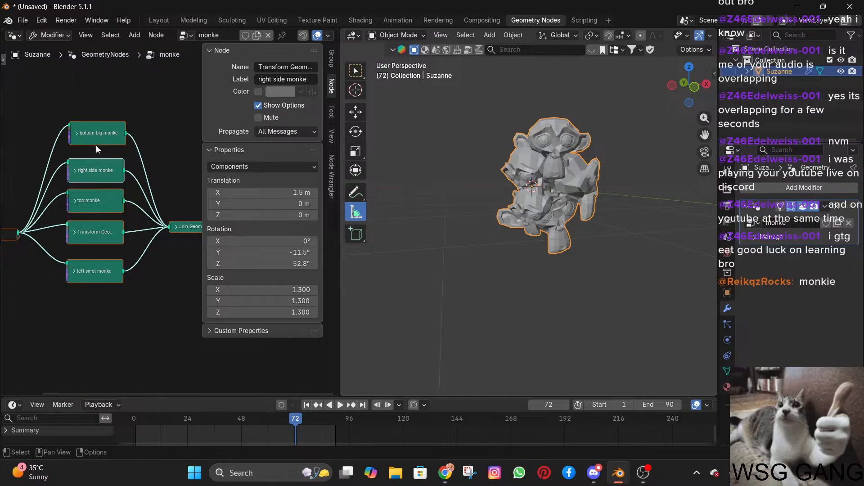
{"action": "left_click", "coordinate": [126, 107]}
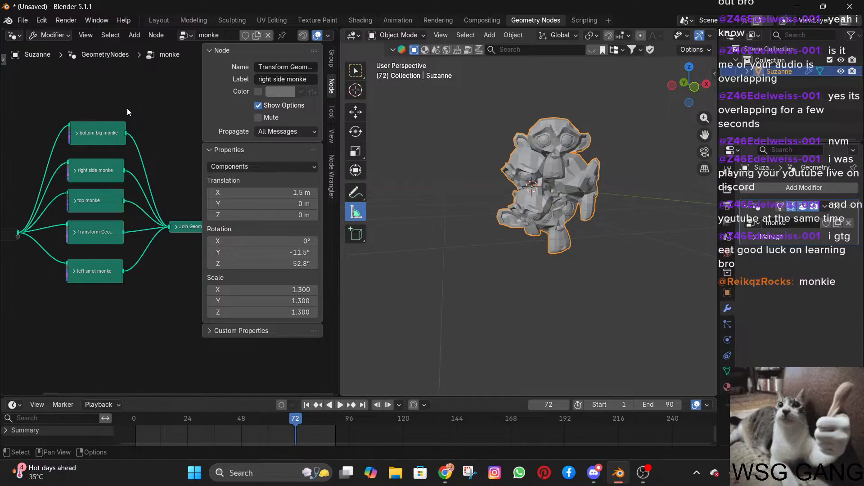
Add a Subdivide Mesh node above the Join Geometry and Group Output nodes.
{"action": "scroll", "coordinate": [154, 204], "scroll_direction": "down", "scroll_amount": 1}
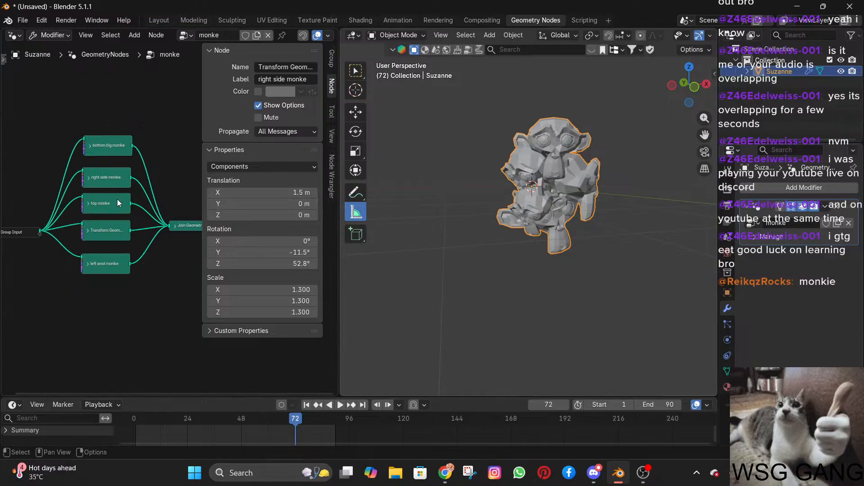
{"action": "middle_click_drag", "start_coordinate": [119, 203], "coordinate": [42, 189]}
{"action": "key", "text": "shift+a"}
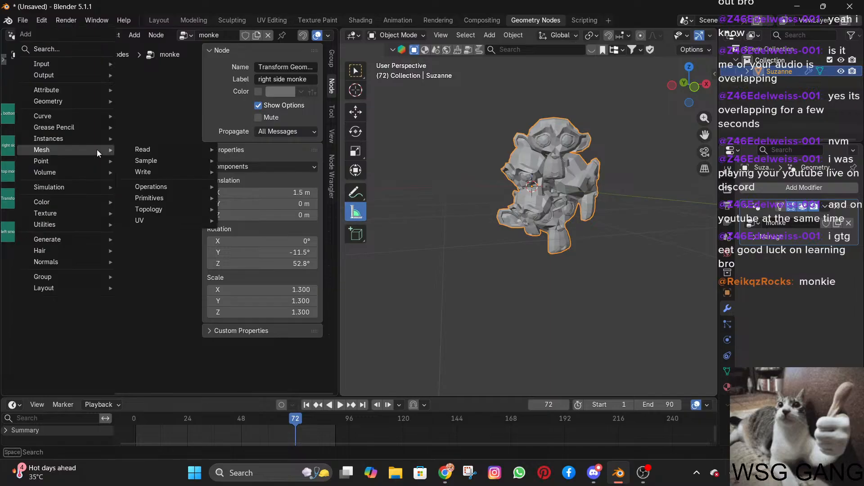
{"action": "key", "text": "space"}
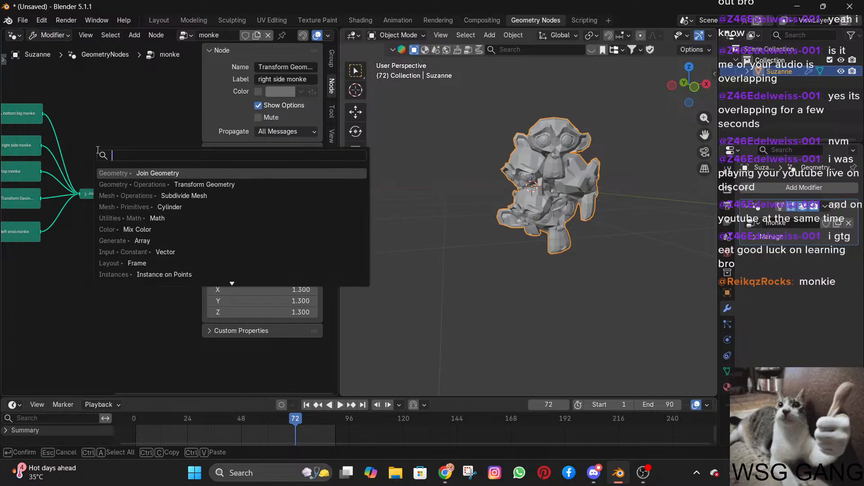
{"action": "type", "text": "mesh su"}
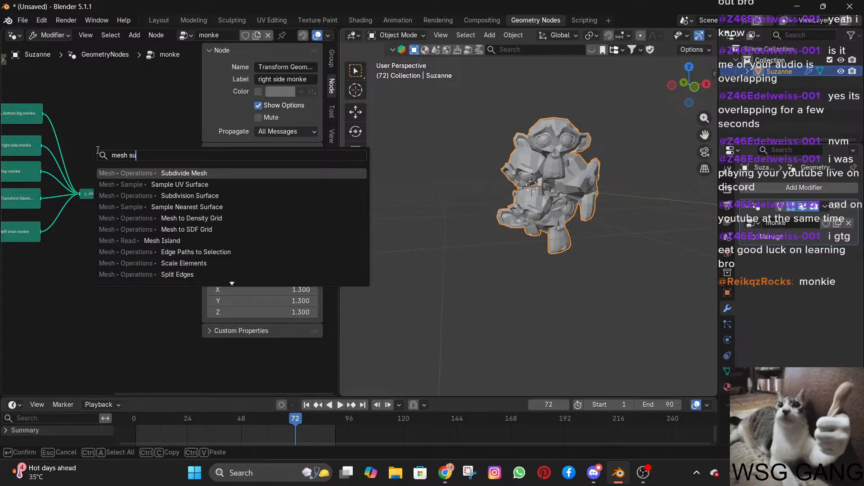
{"action": "type", "text": "b"}
{"action": "key", "text": "Return"}
{"action": "left_click", "coordinate": [99, 149]}
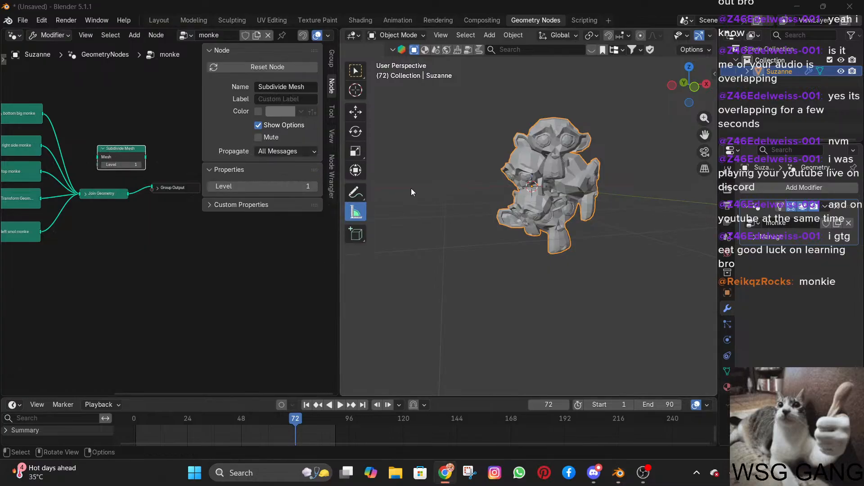
Insert the Subdivide Mesh node into the link between Join Geometry and Group Output.
{"action": "scroll", "coordinate": [158, 172], "scroll_direction": "up", "scroll_amount": 4}
{"action": "middle_click_drag", "start_coordinate": [175, 222], "coordinate": [208, 212]}
{"action": "left_click_drag", "start_coordinate": [134, 112], "coordinate": [173, 155]}
{"action": "middle_click_drag", "start_coordinate": [167, 221], "coordinate": [101, 230]}
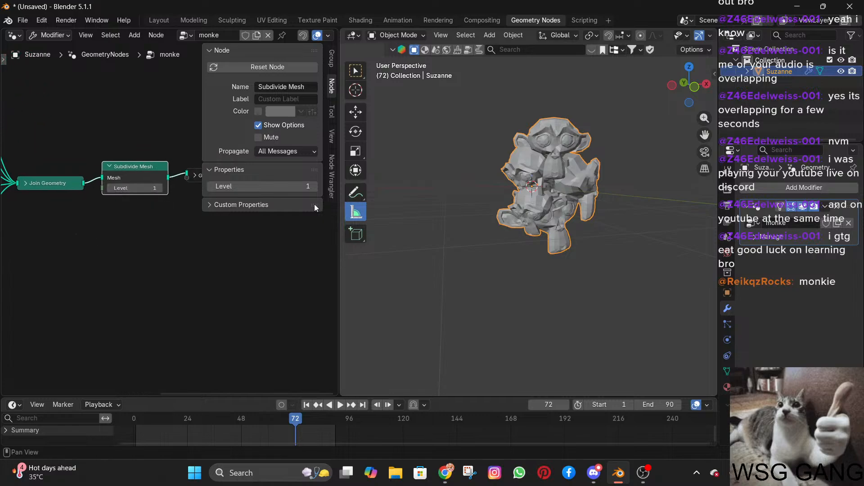
Raise the Subdivide Mesh level to 5 and reduce it to 4.
{"action": "scroll", "coordinate": [484, 217], "scroll_direction": "up", "scroll_amount": 5}
{"action": "scroll", "coordinate": [495, 214], "scroll_direction": "down", "scroll_amount": 4}
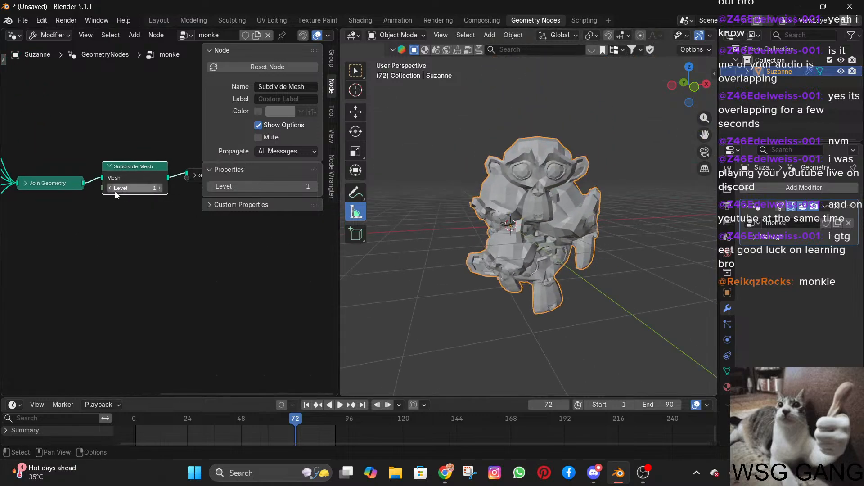
{"action": "left_click_drag", "start_coordinate": [115, 193], "coordinate": [129, 193]}
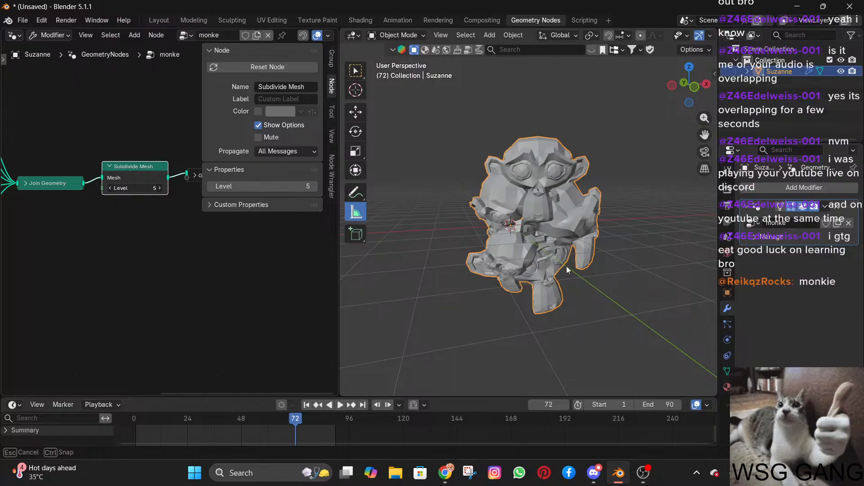
{"action": "left_click_drag", "start_coordinate": [135, 188], "coordinate": [126, 188]}
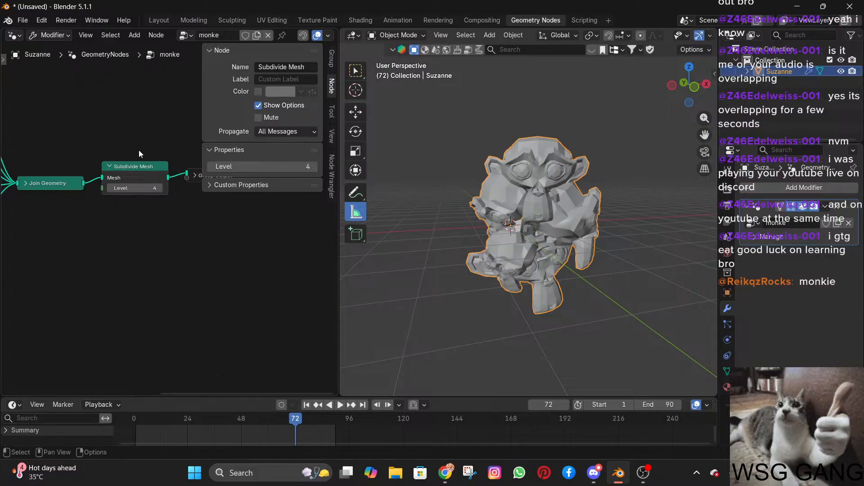
Delete the Subdivide Mesh node and connect Join Geometry directly to Group Output.
{"action": "key", "text": "x"}
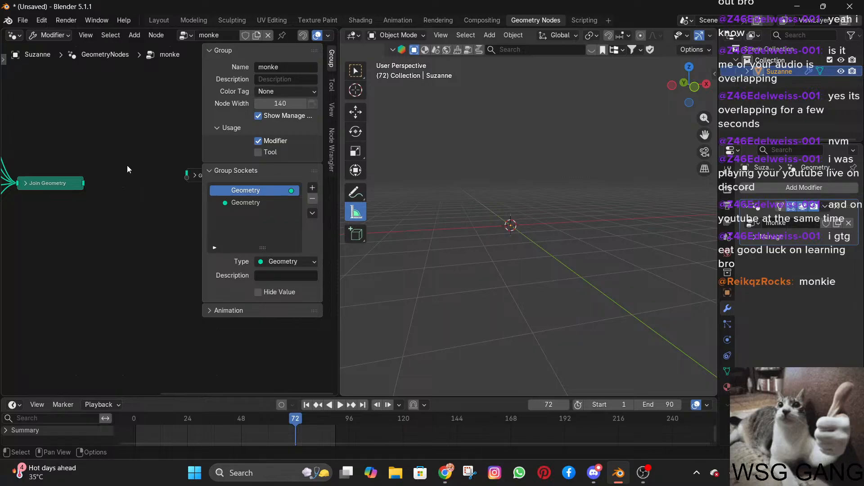
{"action": "left_click_drag", "start_coordinate": [92, 186], "coordinate": [187, 175]}
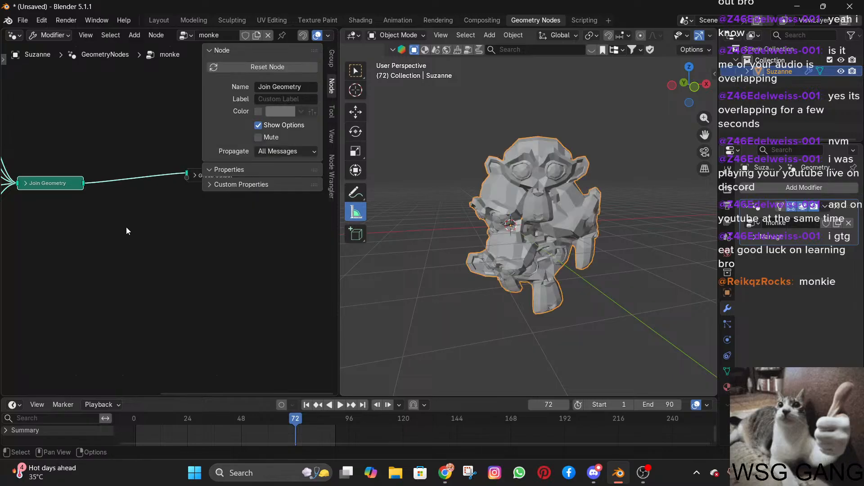
{"action": "key", "text": "shift+a"}
{"action": "type", "text": "subdi"}
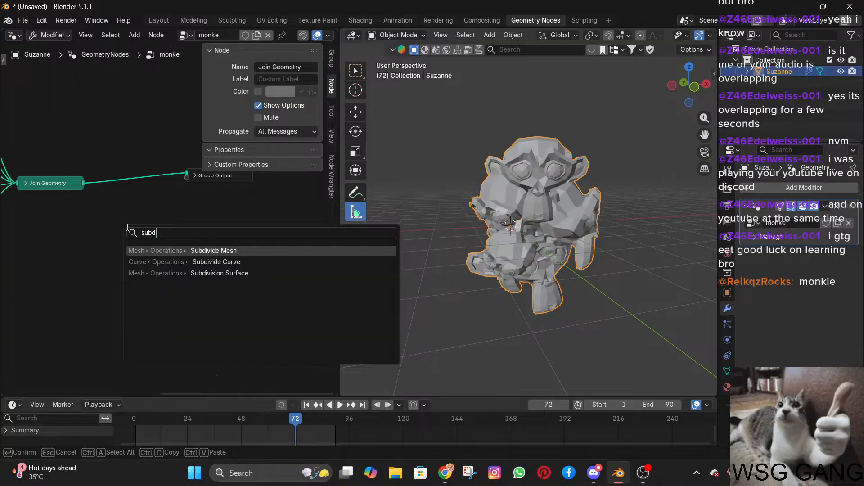
{"action": "key", "text": "Return"}
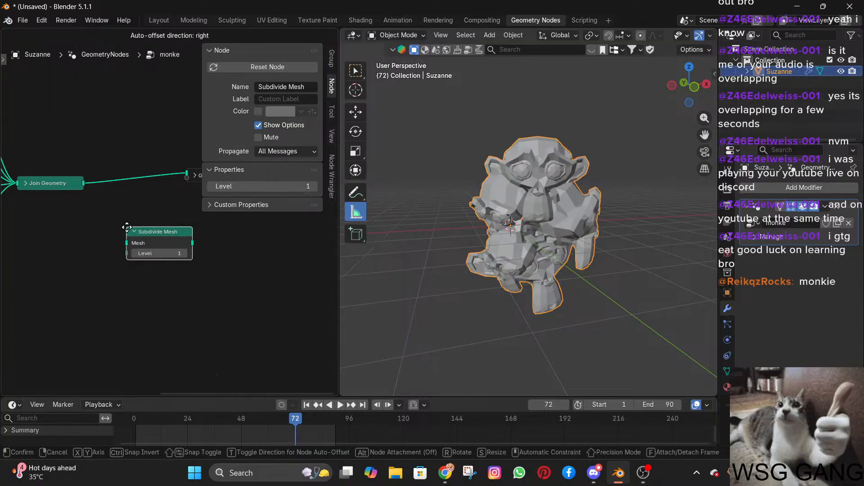
{"action": "left_click", "coordinate": [128, 228]}
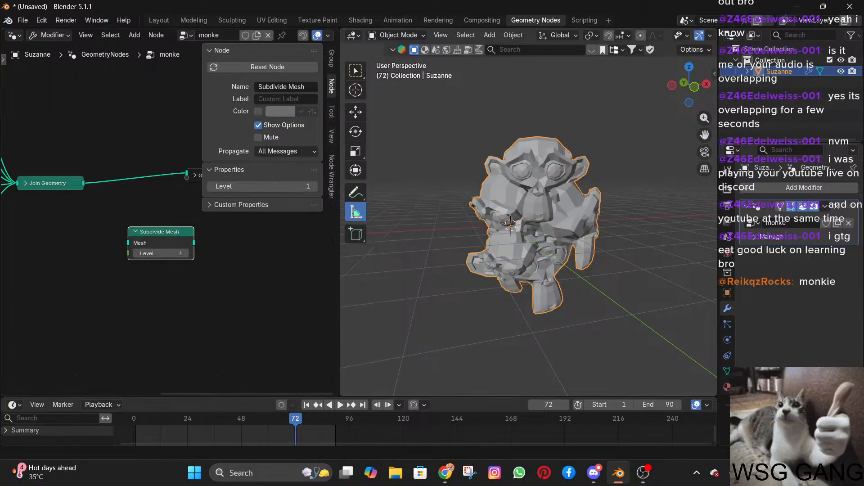
{"action": "key", "text": "x"}
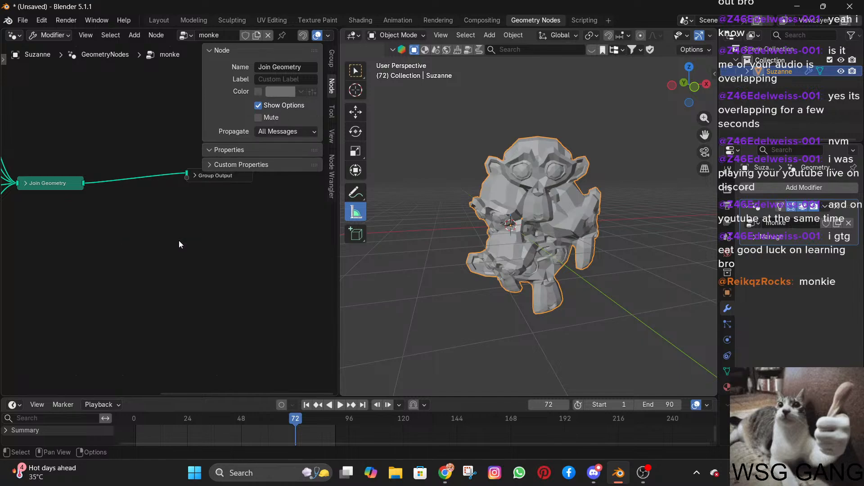
Add a Subdivision Surface node and insert it into the link between Join Geometry and Group Output.
{"action": "key", "text": "shift+a"}
{"action": "type", "text": "sub"}
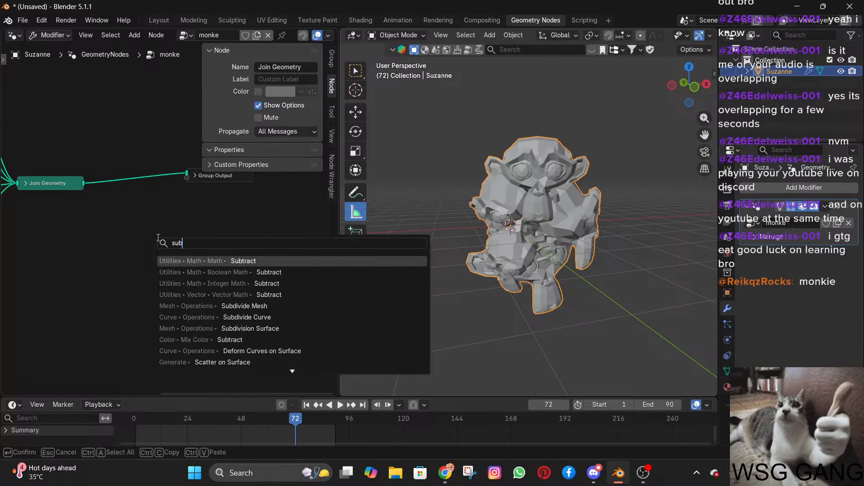
{"action": "type", "text": "div"}
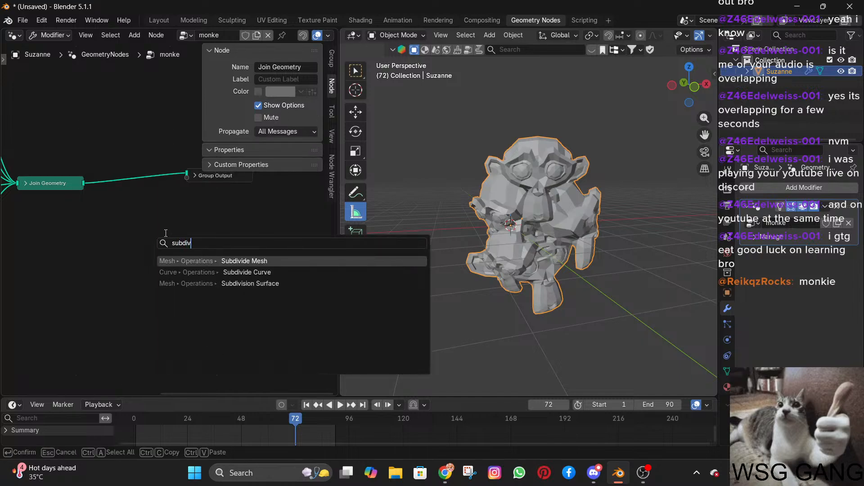
{"action": "left_click", "coordinate": [224, 282]}
{"action": "left_click", "coordinate": [133, 162]}
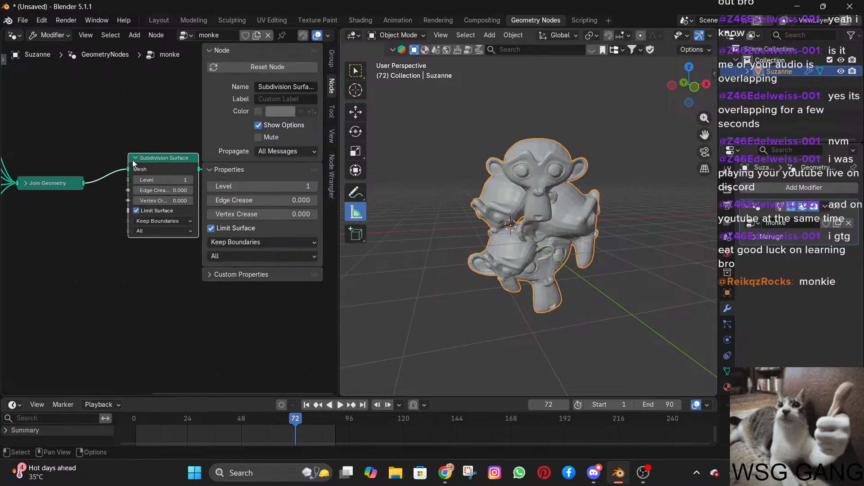
Set the Subdivision Surface node's level to 4 and inspect the joined monkeys from another side.
{"action": "scroll", "coordinate": [493, 223], "scroll_direction": "up", "scroll_amount": 4}
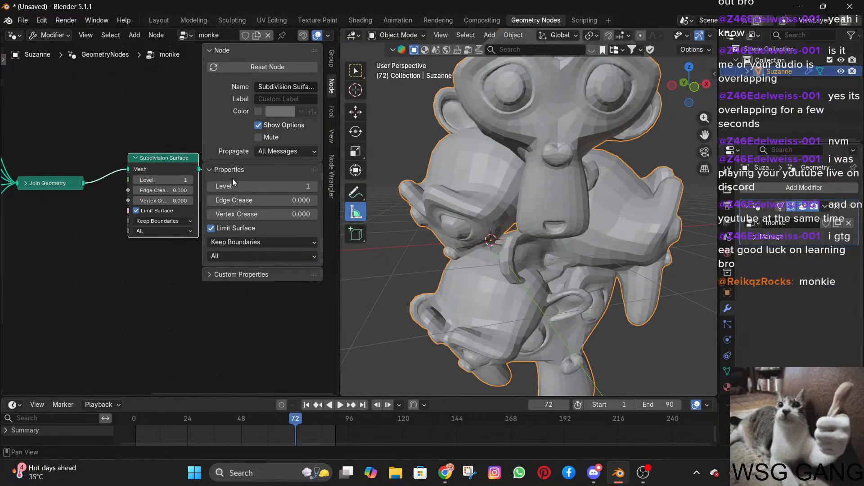
{"action": "left_click_drag", "start_coordinate": [164, 181], "coordinate": [178, 188]}
{"action": "scroll", "coordinate": [507, 204], "scroll_direction": "down", "scroll_amount": 3}
{"action": "middle_click_drag", "start_coordinate": [508, 204], "coordinate": [402, 192]}
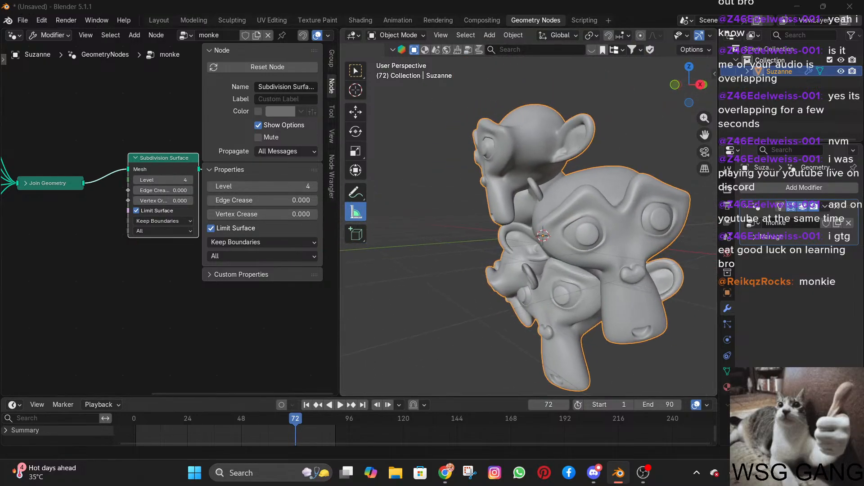
{"action": "key", "text": "alt+Tab"}
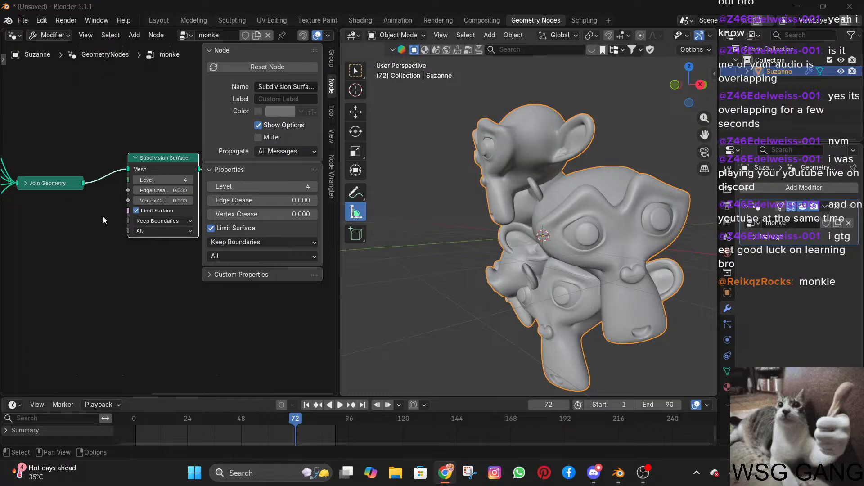
Preview the geometry output of the Group Input and of each of the five monkey transform nodes in turn.
{"action": "scroll", "coordinate": [102, 217], "scroll_direction": "down", "scroll_amount": 3}
{"action": "middle_click_drag", "start_coordinate": [73, 218], "coordinate": [208, 220]}
{"action": "scroll", "coordinate": [85, 221], "scroll_direction": "down", "scroll_amount": 3}
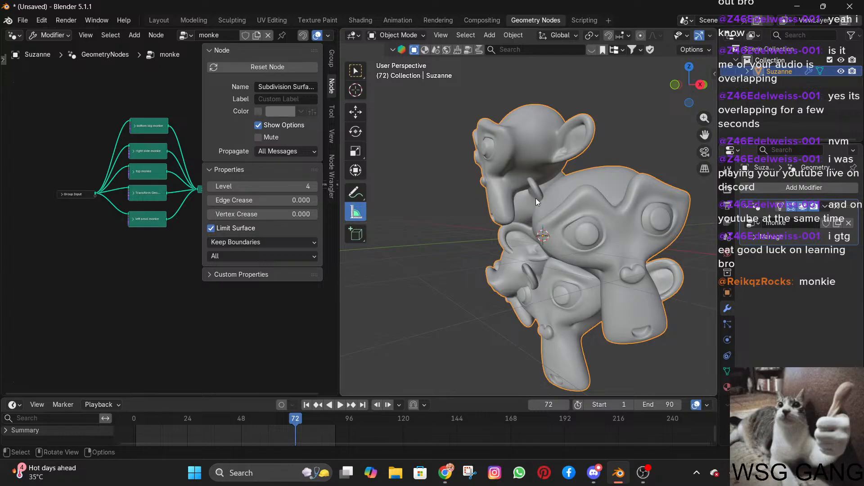
{"action": "scroll", "coordinate": [56, 197], "scroll_direction": "up", "scroll_amount": 1}
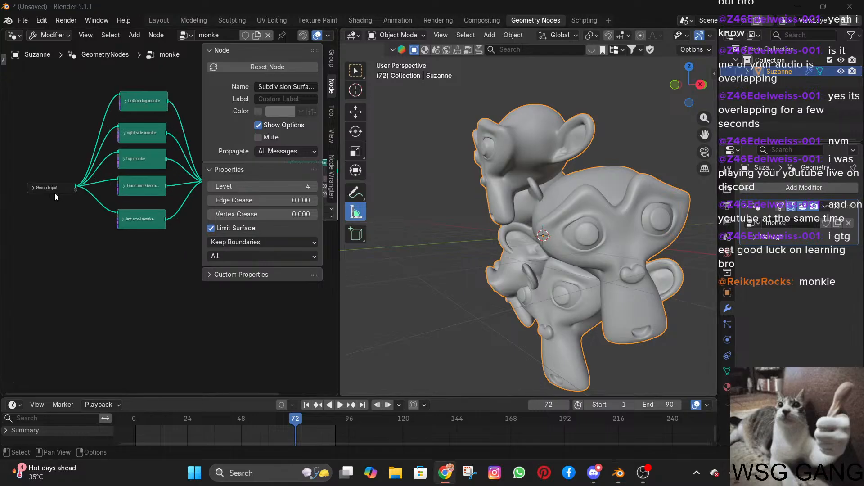
{"action": "left_click", "coordinate": [42, 188], "text": "ctrl+shift"}
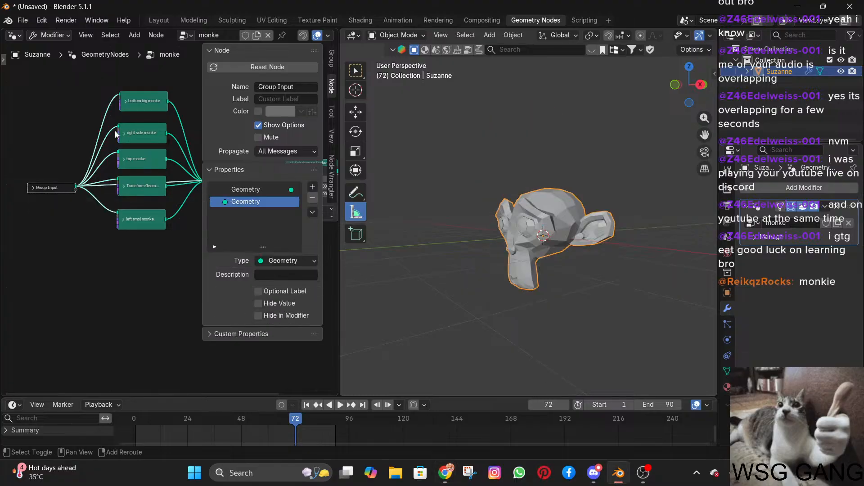
{"action": "left_click", "coordinate": [144, 109], "text": "ctrl+shift"}
{"action": "left_click", "coordinate": [144, 134], "text": "ctrl+shift"}
{"action": "left_click", "coordinate": [145, 162], "text": "ctrl+shift"}
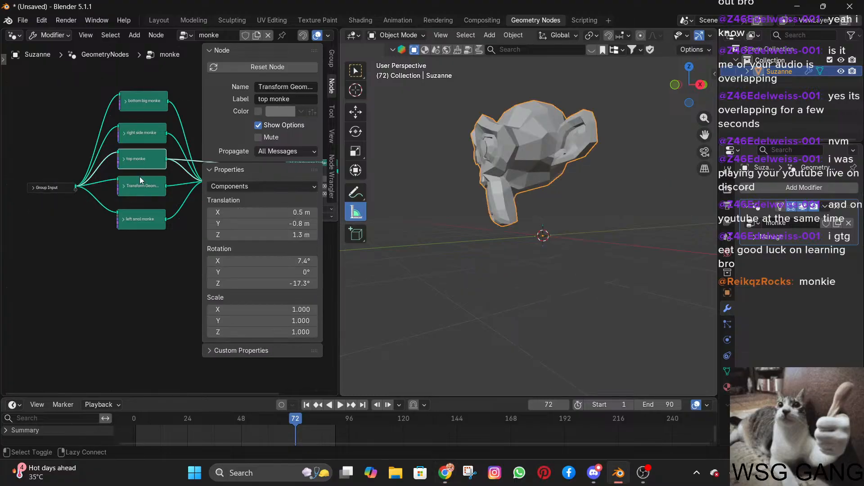
{"action": "left_click", "coordinate": [140, 186], "text": "ctrl+shift"}
{"action": "left_click", "coordinate": [136, 225], "text": "ctrl+shift"}
Preview the output of the Join Geometry and Subdivision Surface nodes, finishing on the Group Output.
{"action": "middle_click_drag", "start_coordinate": [178, 260], "coordinate": [53, 268]}
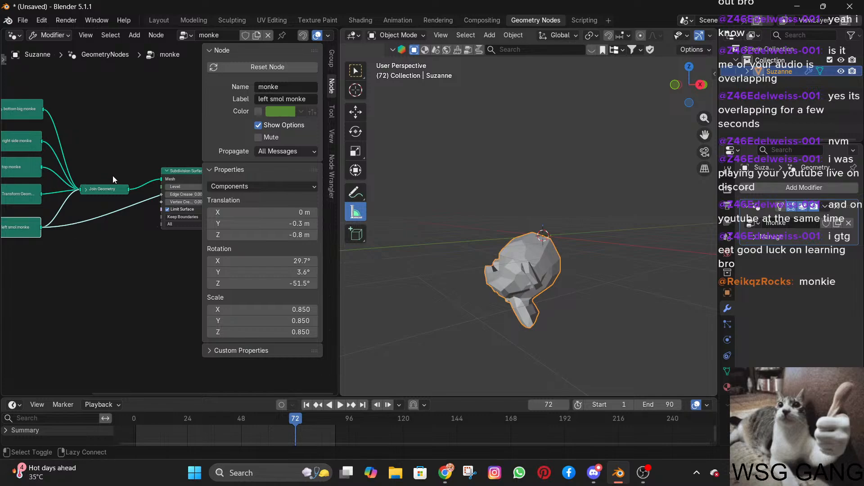
{"action": "left_click", "coordinate": [107, 191], "text": "ctrl+shift"}
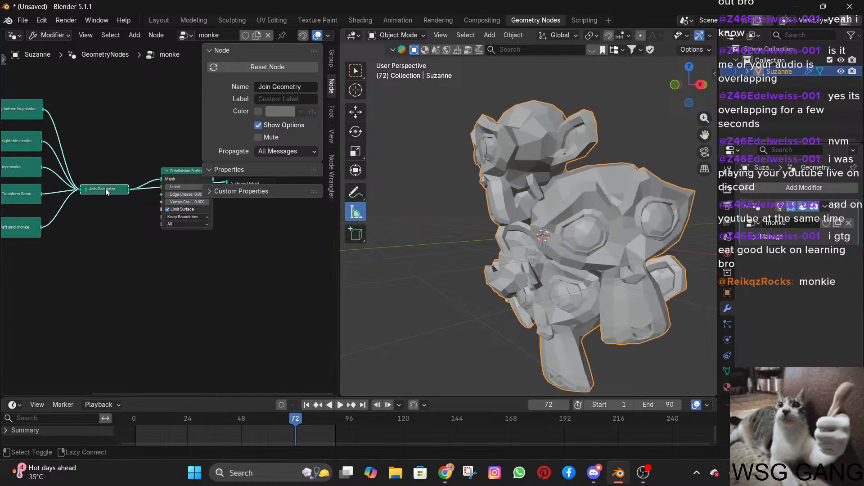
{"action": "left_click", "coordinate": [179, 172], "text": "ctrl+shift"}
{"action": "scroll", "coordinate": [153, 198], "scroll_direction": "down", "scroll_amount": 2}
{"action": "middle_click_drag", "start_coordinate": [138, 225], "coordinate": [44, 239]}
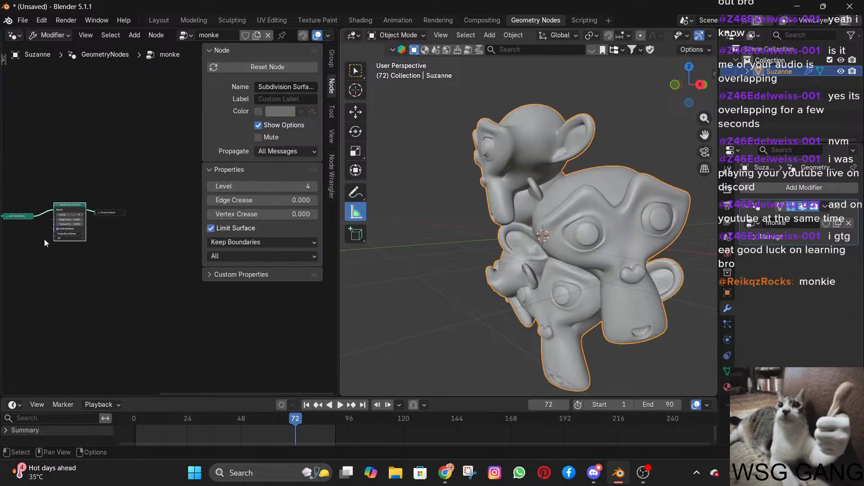
{"action": "left_click", "coordinate": [111, 214]}
{"action": "left_click", "coordinate": [126, 260]}
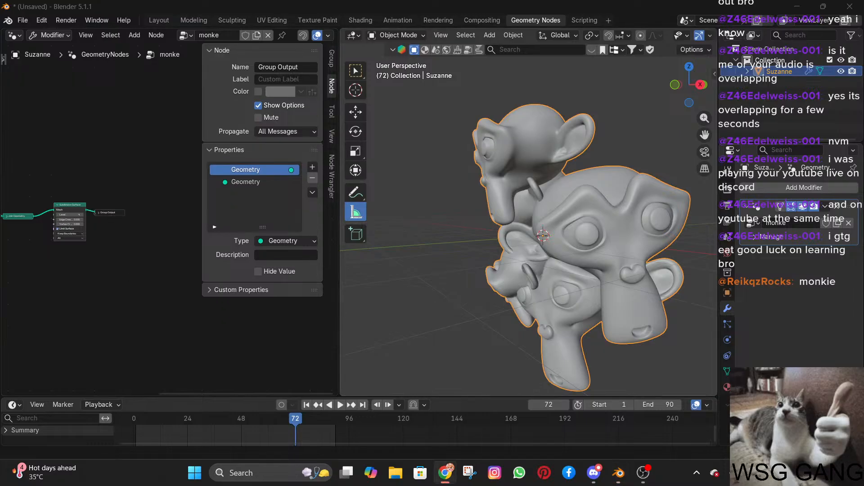
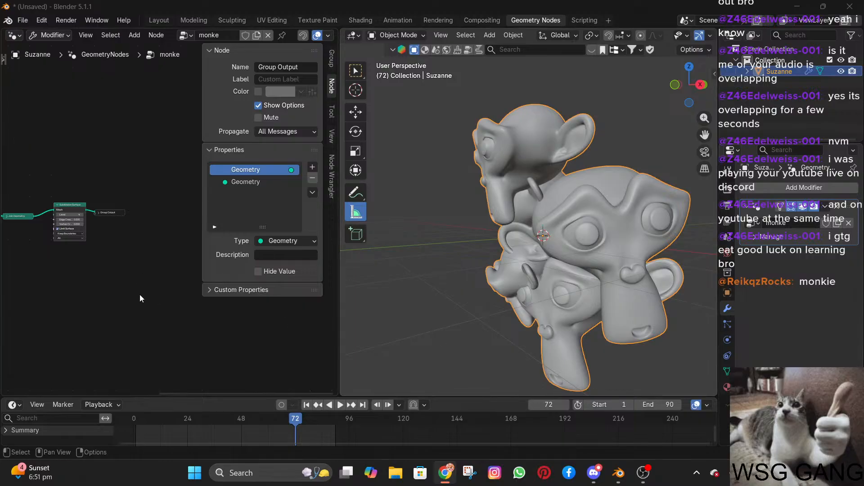
Collapse the node editor's sidebar so the whole node tree has room.
{"action": "scroll", "coordinate": [137, 296], "scroll_direction": "up", "scroll_amount": 3}
{"action": "middle_click_drag", "start_coordinate": [30, 292], "coordinate": [242, 288]}
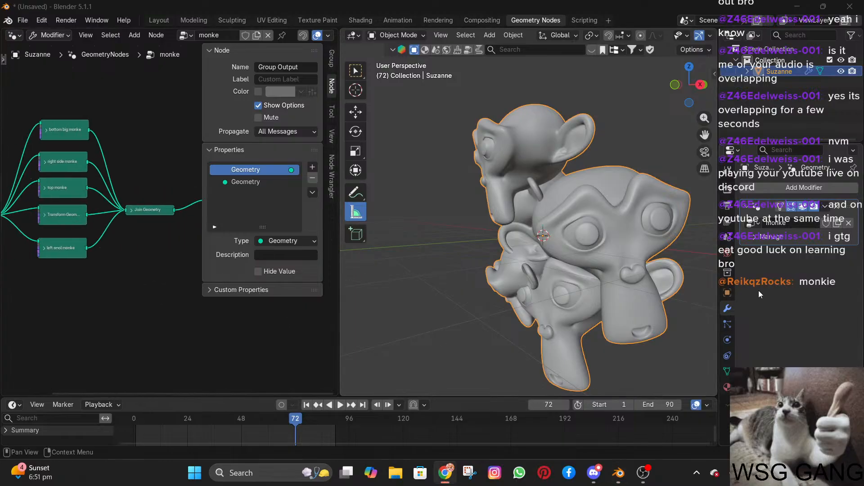
{"action": "scroll", "coordinate": [83, 307], "scroll_direction": "down", "scroll_amount": 3}
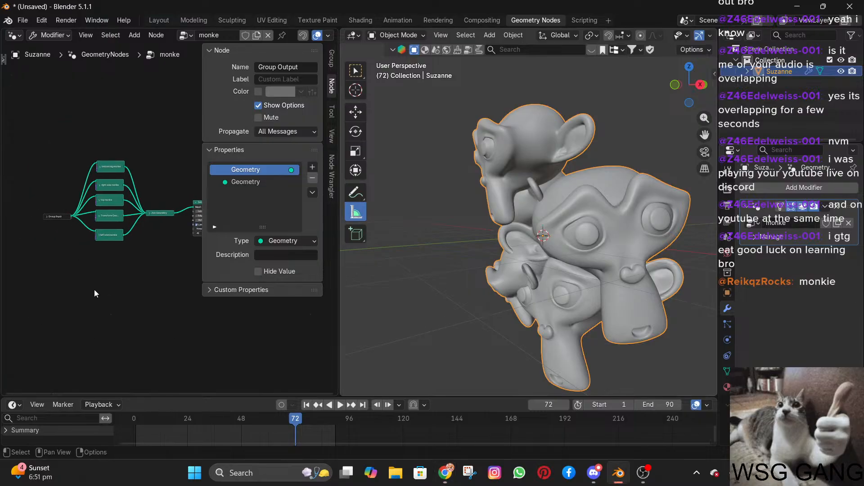
{"action": "key", "text": "shift+a"}
{"action": "mouse_move", "coordinate": [94, 290]}
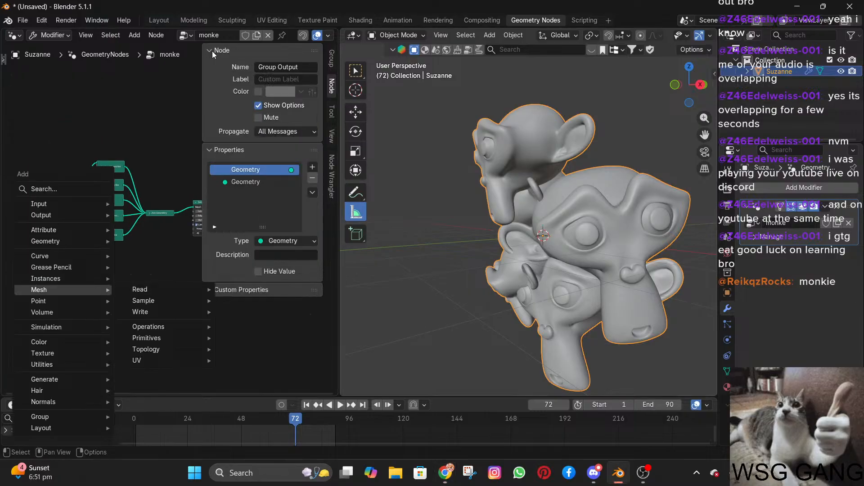
{"action": "left_click", "coordinate": [332, 77]}
{"action": "left_click", "coordinate": [333, 77]}
{"action": "left_click", "coordinate": [332, 77]}
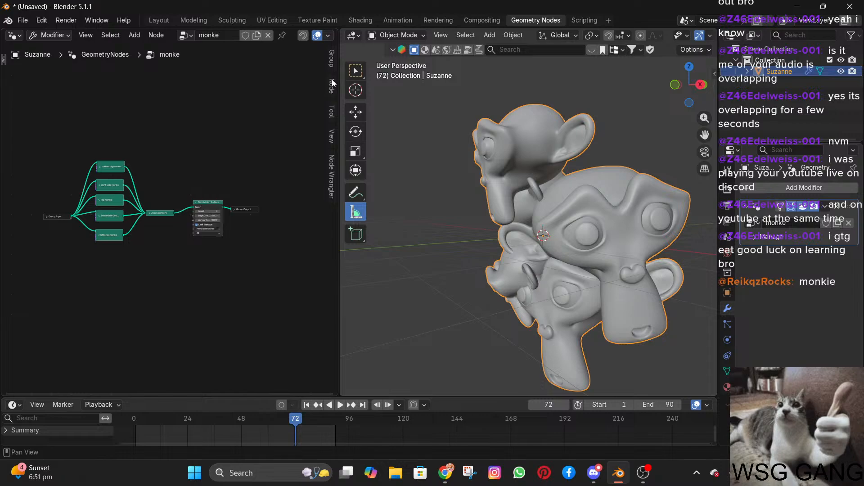
Add a Convex Hull node in the empty area below the monkey transform nodes.
{"action": "key", "text": "shift+a"}
{"action": "mouse_move", "coordinate": [115, 283]}
{"action": "type", "text": "conve"}
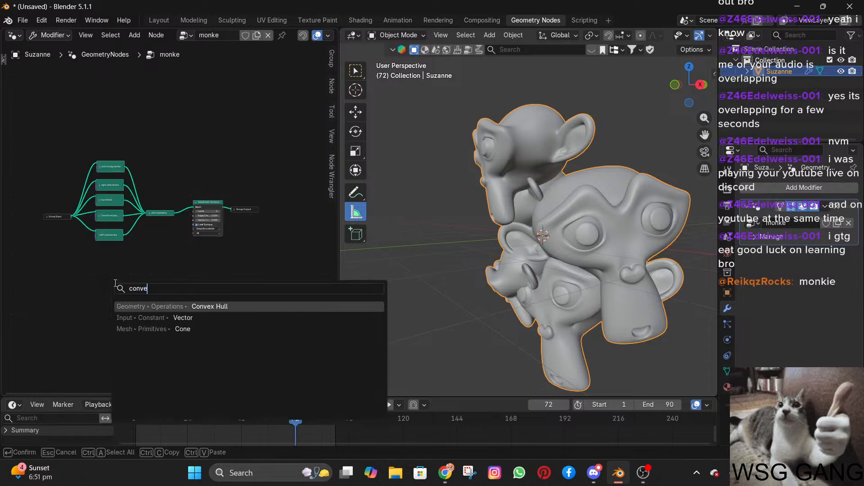
{"action": "key", "text": "Return"}
{"action": "left_click", "coordinate": [118, 293]}
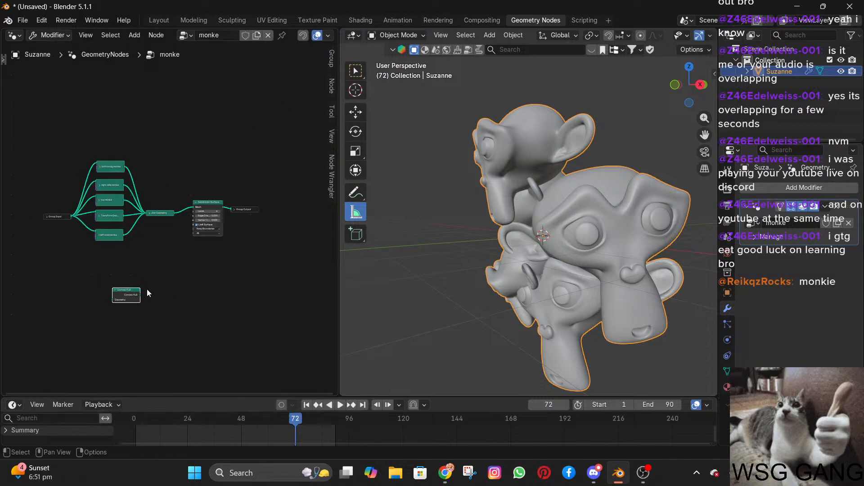
{"action": "left_click", "coordinate": [727, 219]}
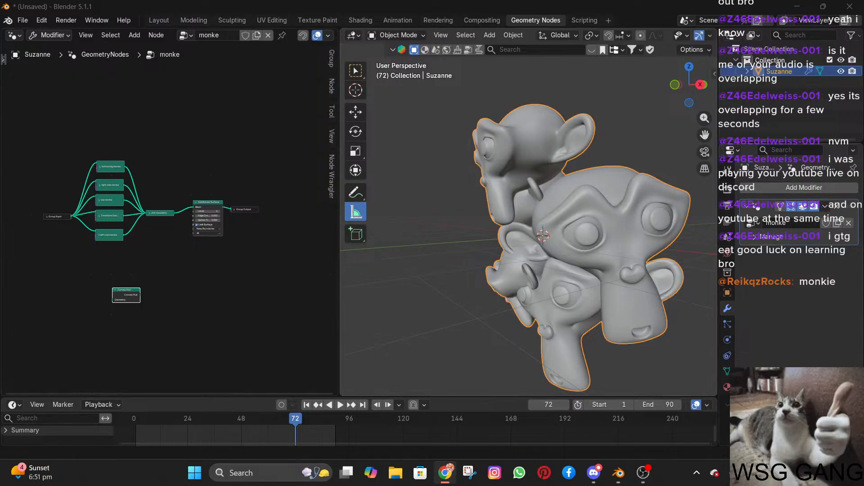
Connect the Group Input's geometry to the Convex Hull node's Geometry input.
{"action": "scroll", "coordinate": [432, 266], "scroll_direction": "up", "scroll_amount": 1}
{"action": "scroll", "coordinate": [220, 268], "scroll_direction": "up", "scroll_amount": 6}
{"action": "middle_click_drag", "start_coordinate": [220, 267], "coordinate": [293, 232]}
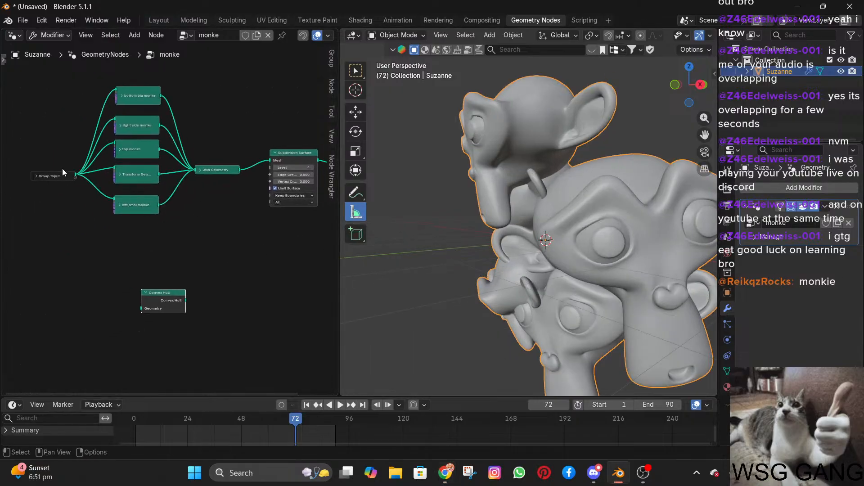
{"action": "left_click_drag", "start_coordinate": [73, 175], "coordinate": [175, 314]}
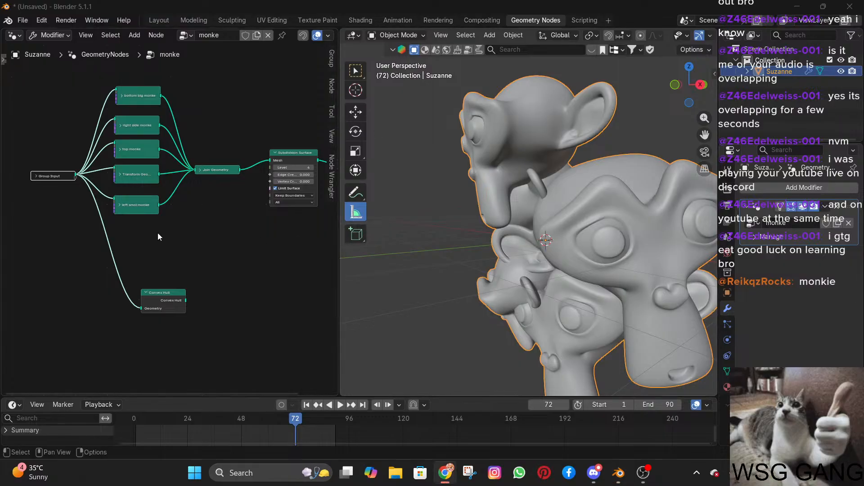
{"action": "scroll", "coordinate": [158, 233], "scroll_direction": "down", "scroll_amount": 1}
{"action": "scroll", "coordinate": [195, 302], "scroll_direction": "down", "scroll_amount": 2}
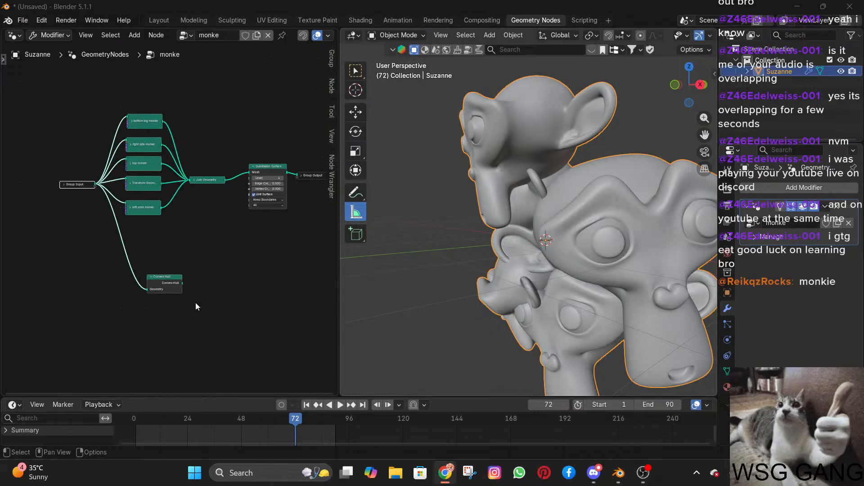
{"action": "middle_click_drag", "start_coordinate": [151, 286], "coordinate": [150, 302]}
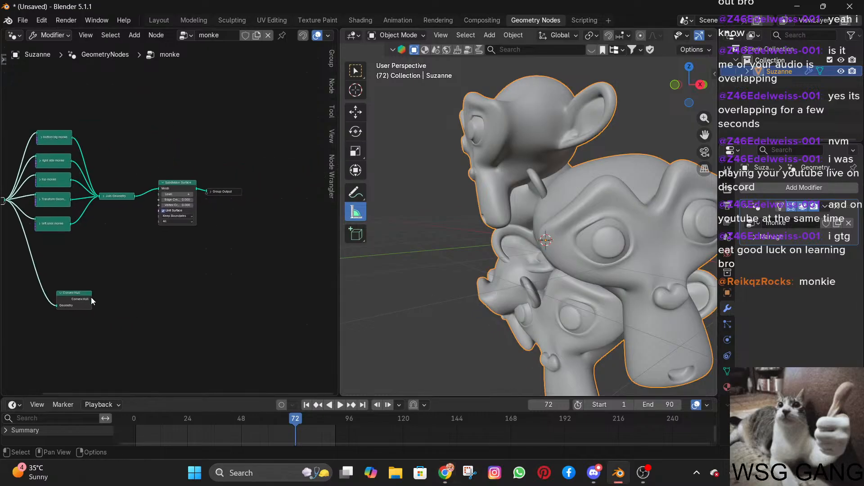
Try the Convex Hull output as the Group Output's geometry and undo that link.
{"action": "left_click_drag", "start_coordinate": [91, 297], "coordinate": [206, 192]}
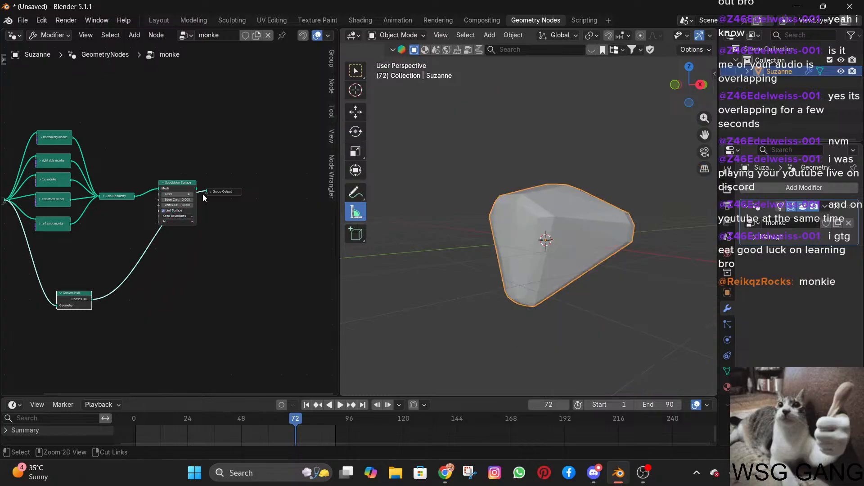
{"action": "key", "text": "ctrl+z"}
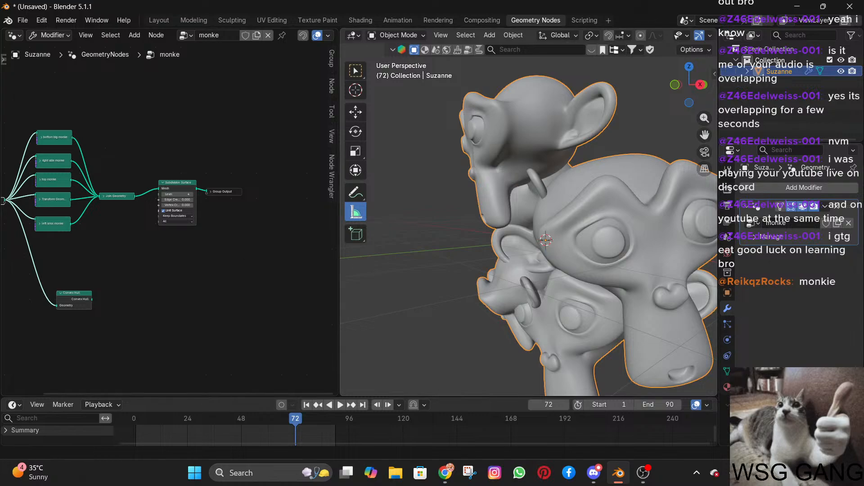
{"action": "key", "text": "alt+Tab"}
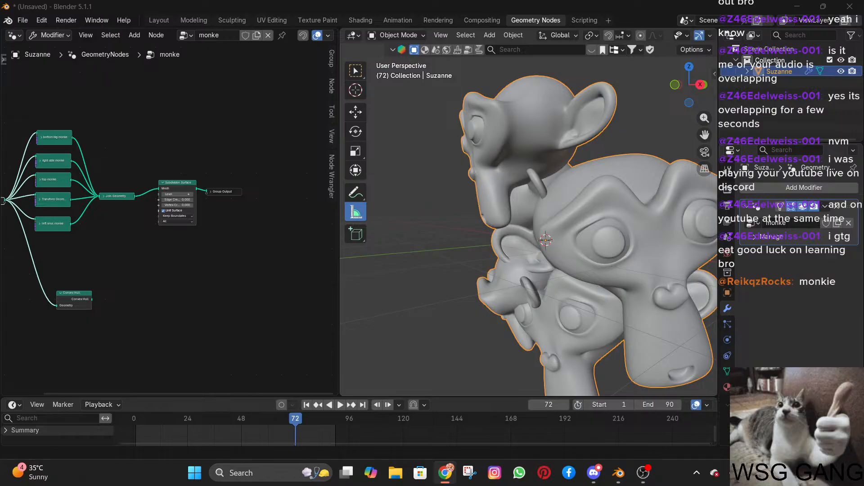
Detach the Convex Hull node from the Group Input, move it below Subdivision Surface, and feed it from Join Geometry.
{"action": "scroll", "coordinate": [112, 275], "scroll_direction": "up", "scroll_amount": 4}
{"action": "middle_click_drag", "start_coordinate": [93, 299], "coordinate": [195, 294]}
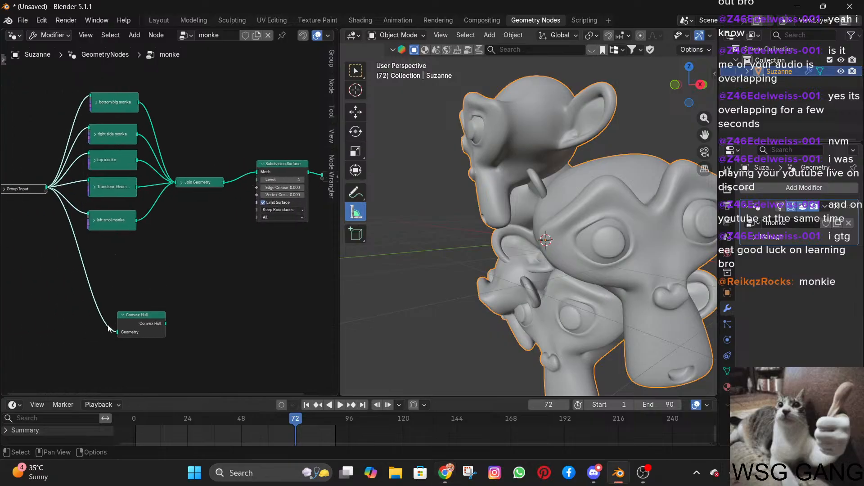
{"action": "left_click_drag", "start_coordinate": [116, 331], "coordinate": [187, 303]}
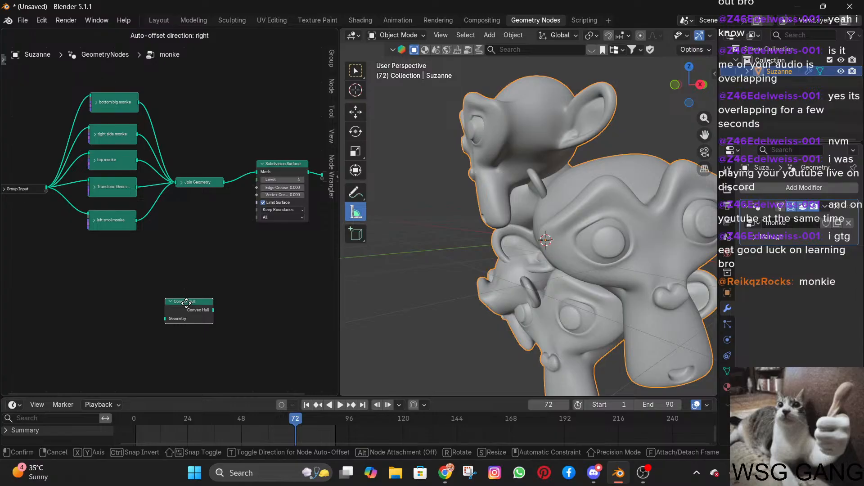
{"action": "left_click_drag", "start_coordinate": [187, 303], "coordinate": [249, 291]}
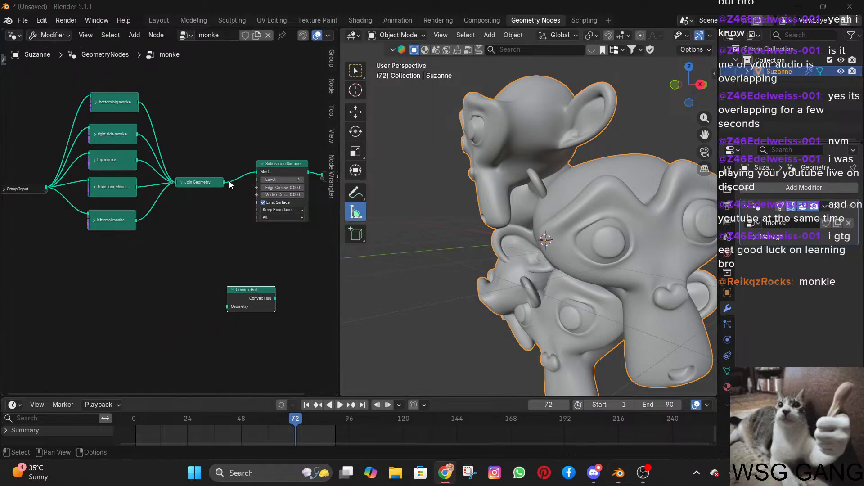
{"action": "mouse_move", "coordinate": [225, 183]}
{"action": "right_mouse_down", "text": "ctrl"}
{"action": "mouse_move", "coordinate": [209, 280]}
{"action": "mouse_move", "coordinate": [224, 286]}
{"action": "right_mouse_up", "text": "ctrl"}
{"action": "mouse_move", "coordinate": [224, 182]}
{"action": "left_mouse_down"}
{"action": "mouse_move", "coordinate": [216, 305]}
{"action": "mouse_move", "coordinate": [228, 307]}
{"action": "left_mouse_up"}
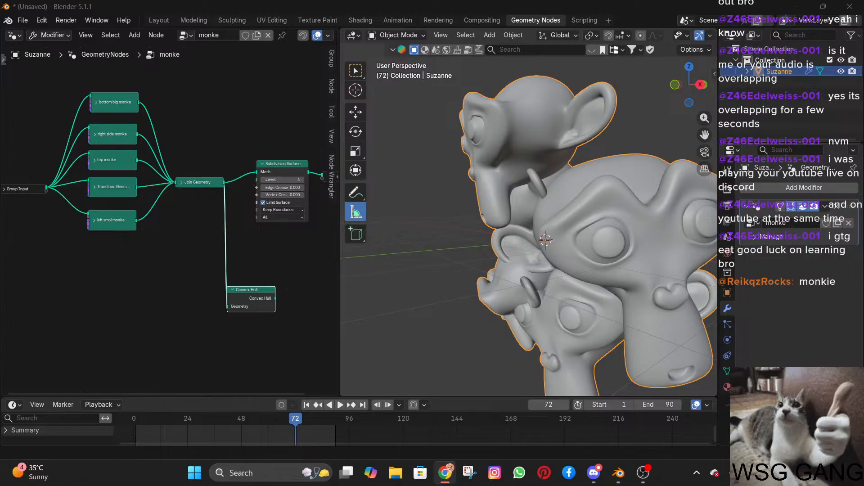
Link the Convex Hull output to the Group Output and inspect the hull around the monkeys.
{"action": "left_click", "coordinate": [261, 297], "text": "ctrl+shift"}
{"action": "middle_click_drag", "start_coordinate": [237, 280], "coordinate": [112, 289], "text": "shift"}
{"action": "scroll", "coordinate": [536, 235], "scroll_direction": "down", "scroll_amount": 5}
{"action": "middle_click_drag", "start_coordinate": [523, 241], "coordinate": [552, 241]}
{"action": "scroll", "coordinate": [553, 241], "scroll_direction": "up", "scroll_amount": 5}
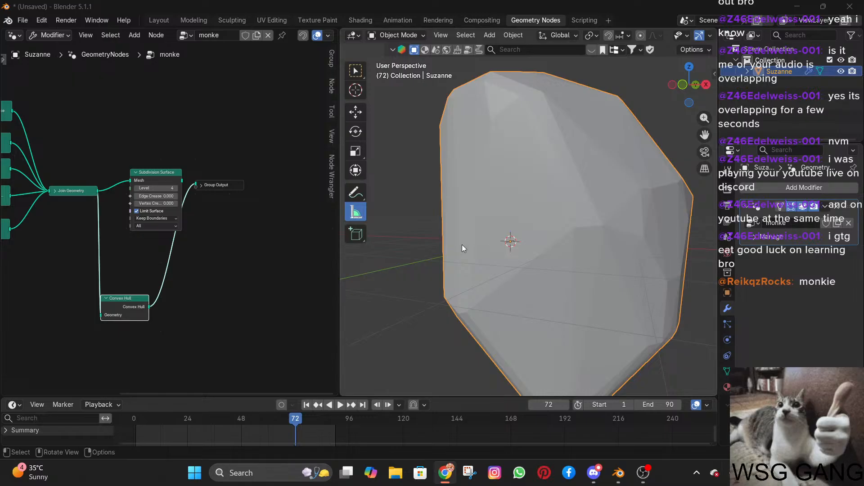
{"action": "scroll", "coordinate": [462, 244], "scroll_direction": "down", "scroll_amount": 5}
{"action": "scroll", "coordinate": [483, 234], "scroll_direction": "up", "scroll_amount": 1}
{"action": "middle_click_drag", "start_coordinate": [494, 234], "coordinate": [529, 247]}
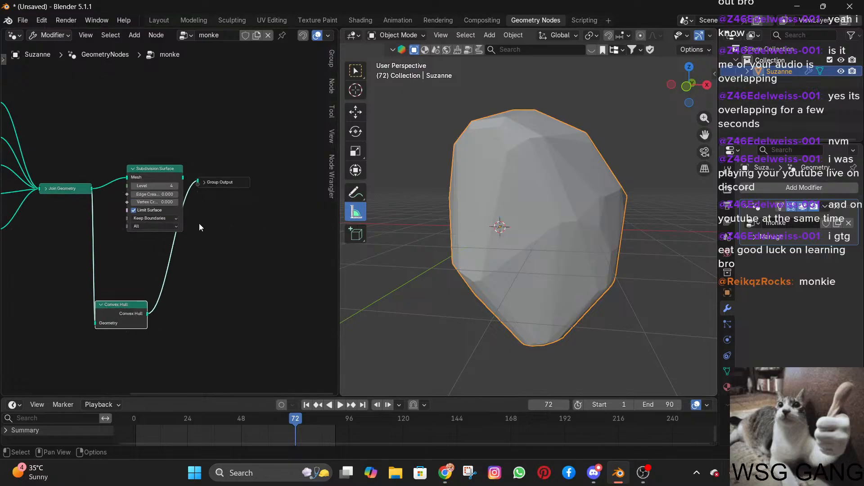
Add a second Join Geometry node before the Group Output, combining the Subdivision Surface and Convex Hull outputs.
{"action": "scroll", "coordinate": [199, 223], "scroll_direction": "up", "scroll_amount": 1}
{"action": "scroll", "coordinate": [196, 228], "scroll_direction": "up", "scroll_amount": 1}
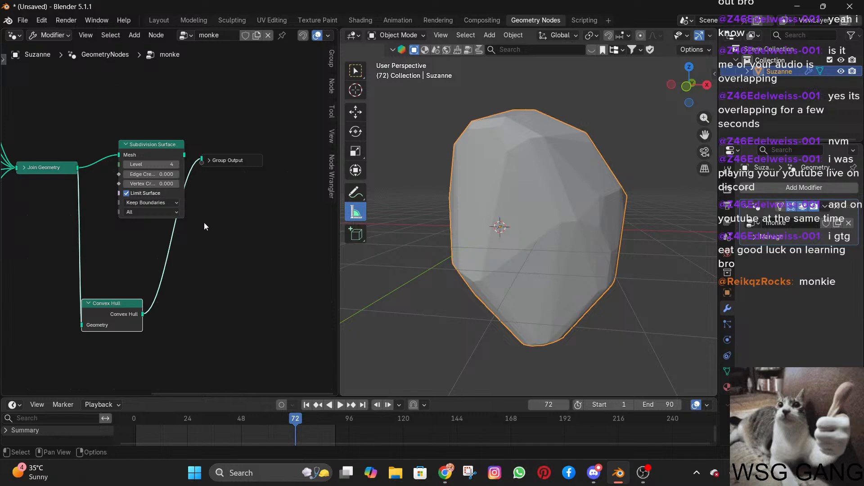
{"action": "key", "text": "shift+a"}
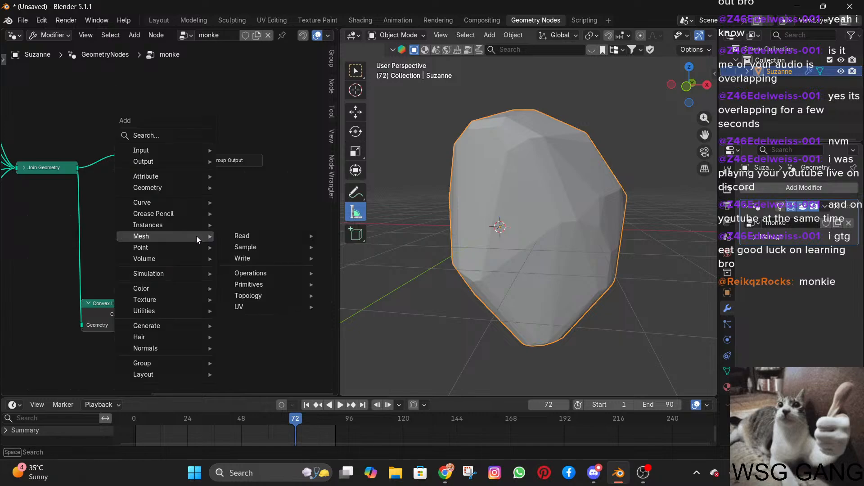
{"action": "type", "text": "join"}
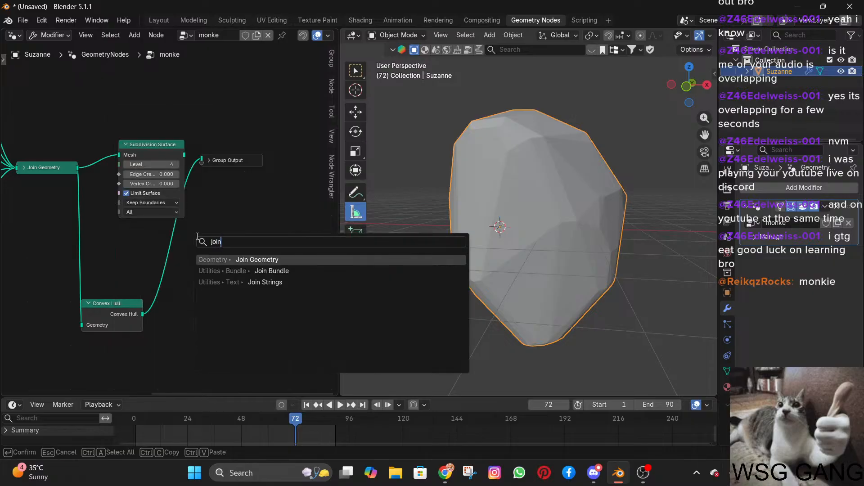
{"action": "key", "text": "Return"}
{"action": "left_click", "coordinate": [199, 234]}
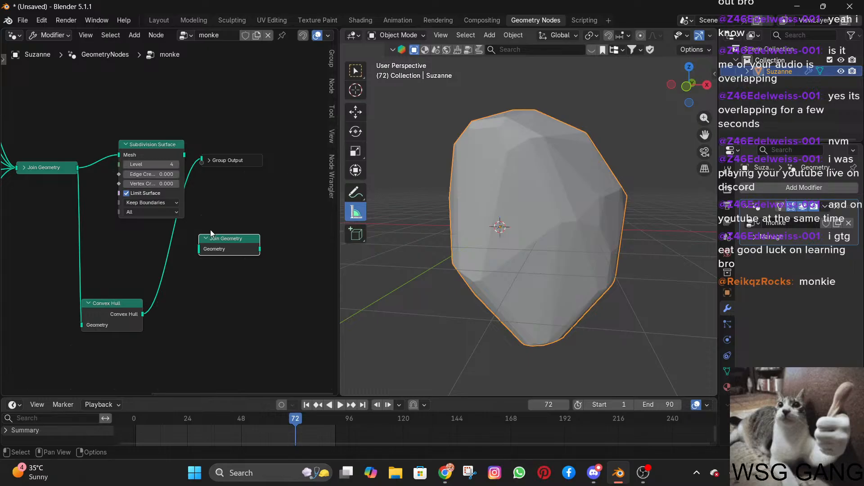
{"action": "left_click_drag", "start_coordinate": [210, 232], "coordinate": [208, 191]}
{"action": "left_click_drag", "start_coordinate": [277, 157], "coordinate": [323, 160]}
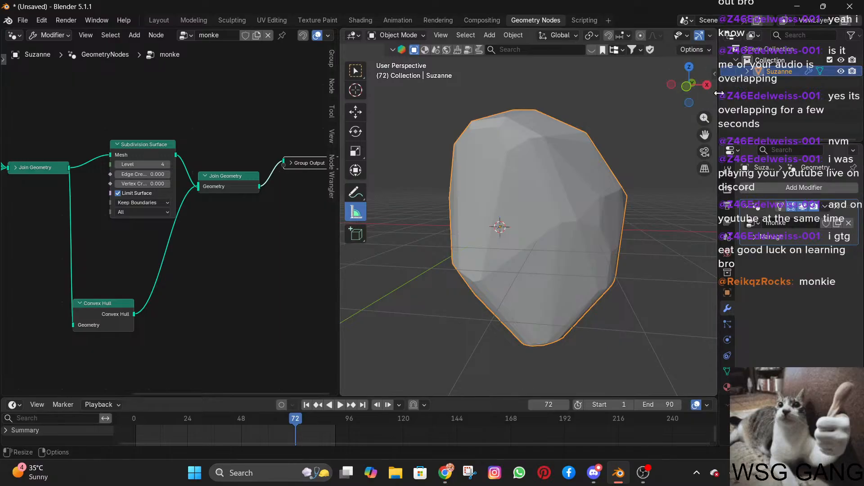
Widen the 3D viewport and check the joined result in wireframe shading before returning to solid.
{"action": "left_click_drag", "start_coordinate": [719, 95], "coordinate": [795, 93]}
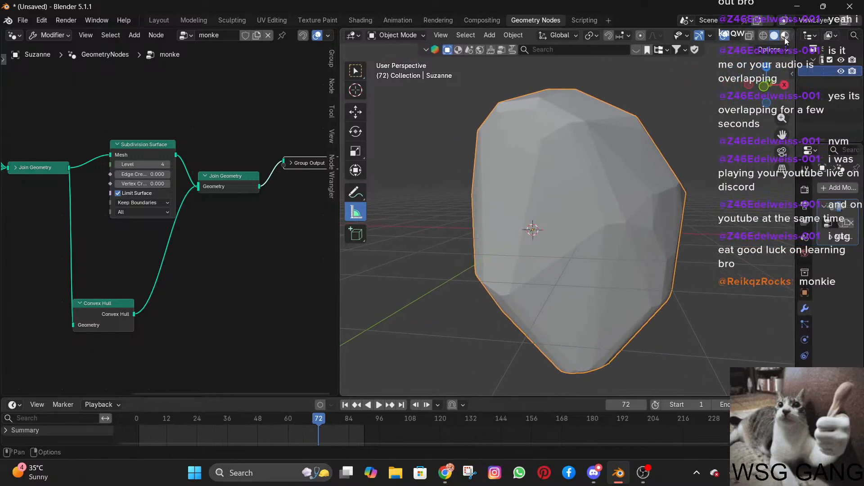
{"action": "left_click", "coordinate": [764, 36]}
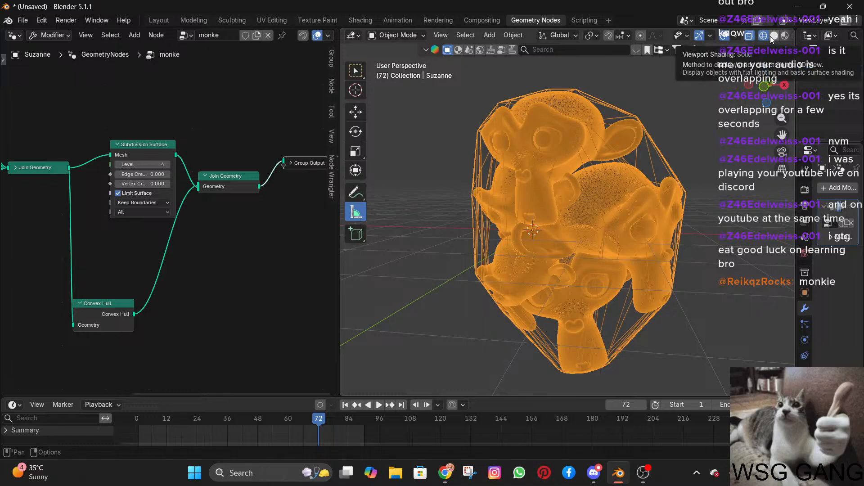
{"action": "left_click", "coordinate": [772, 36]}
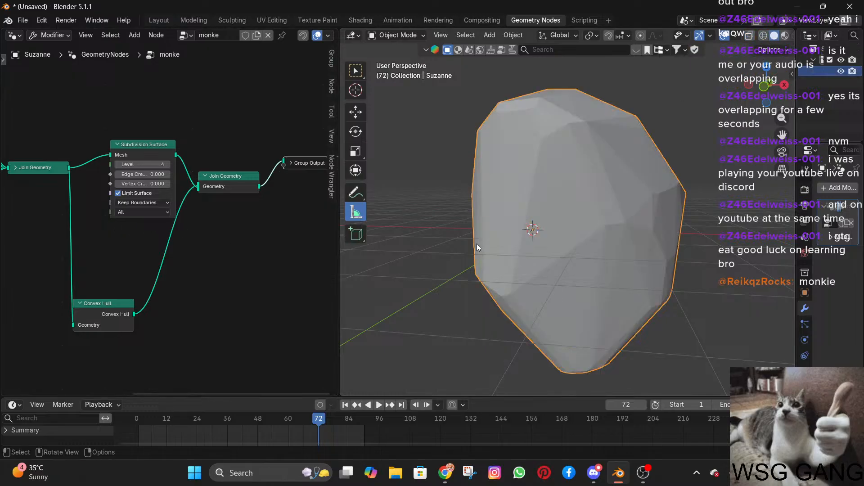
Add a Mesh to Curve node and insert it between Convex Hull and the second Join Geometry.
{"action": "scroll", "coordinate": [167, 266], "scroll_direction": "down", "scroll_amount": 3}
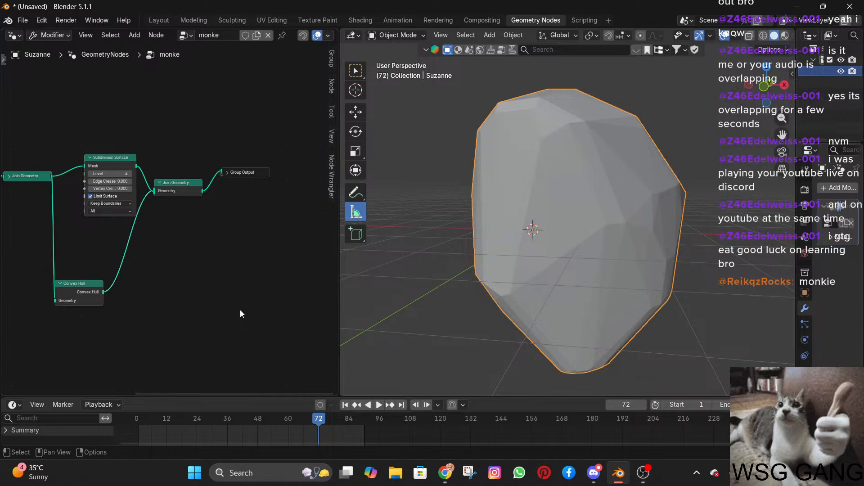
{"action": "key", "text": "shift+a"}
{"action": "mouse_move", "coordinate": [240, 310]}
{"action": "type", "text": "mesh to"}
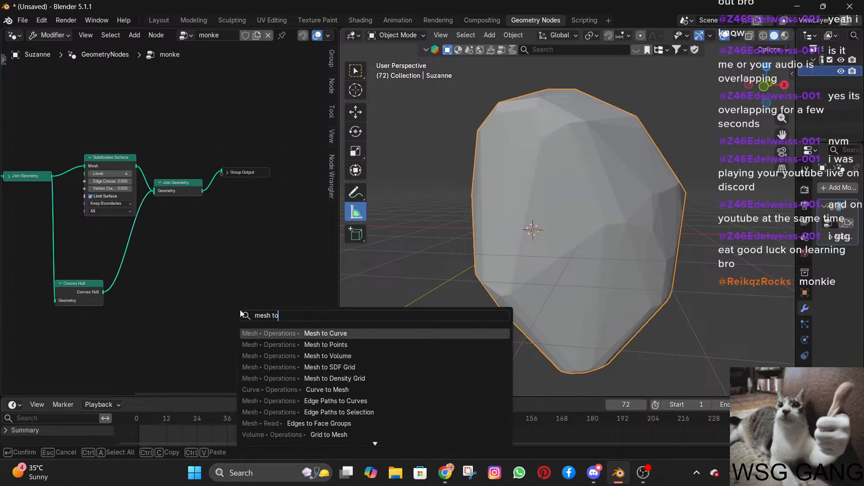
{"action": "key", "text": "Return"}
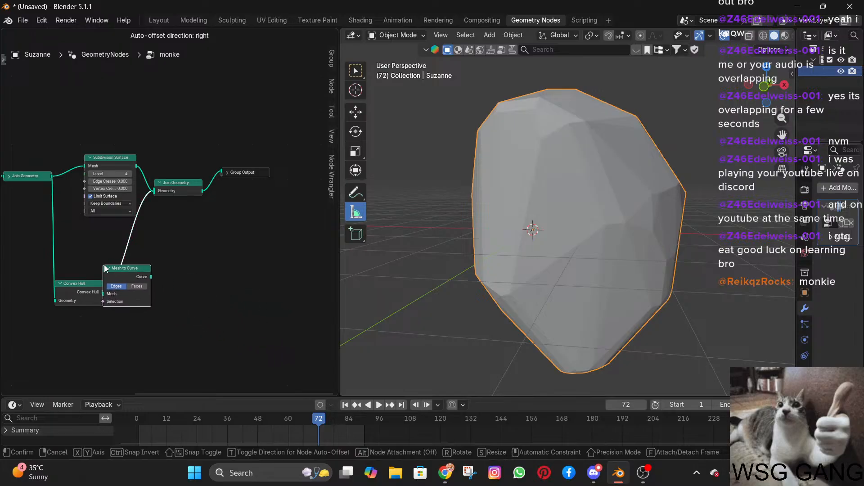
{"action": "left_click", "coordinate": [116, 265]}
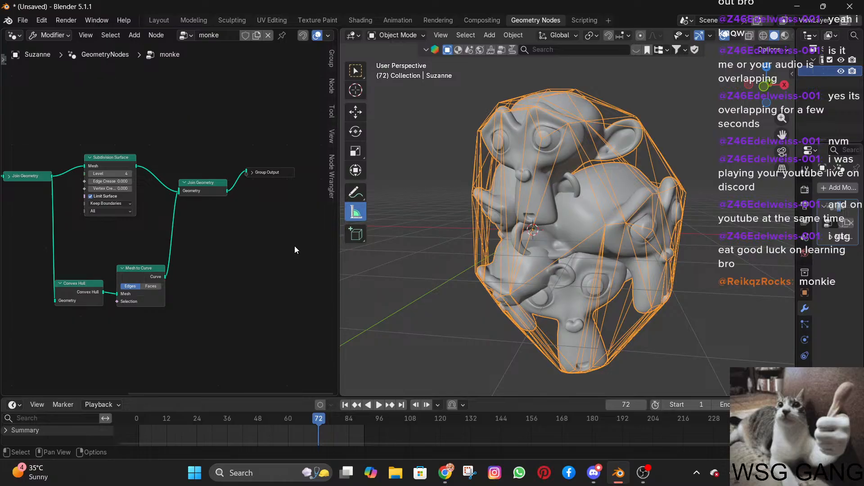
Add a Curve to Mesh node and insert it between Mesh to Curve and the second Join Geometry.
{"action": "scroll", "coordinate": [141, 290], "scroll_direction": "up", "scroll_amount": 4}
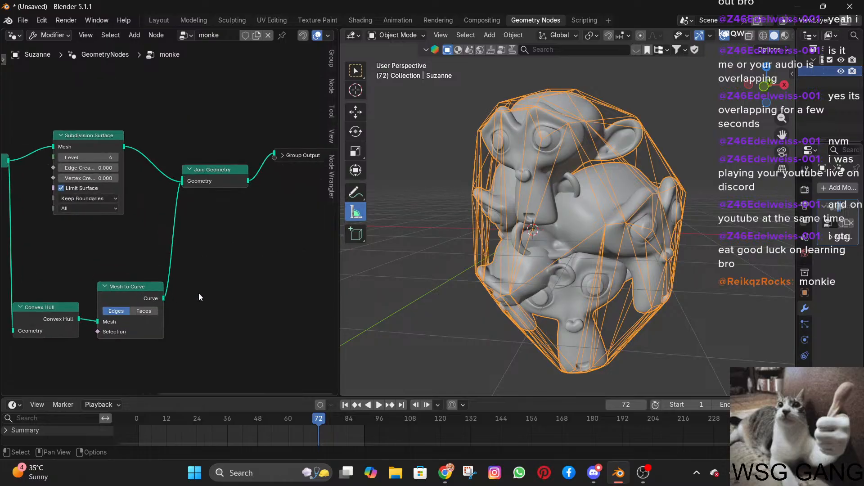
{"action": "middle_click_drag", "start_coordinate": [200, 293], "coordinate": [203, 269]}
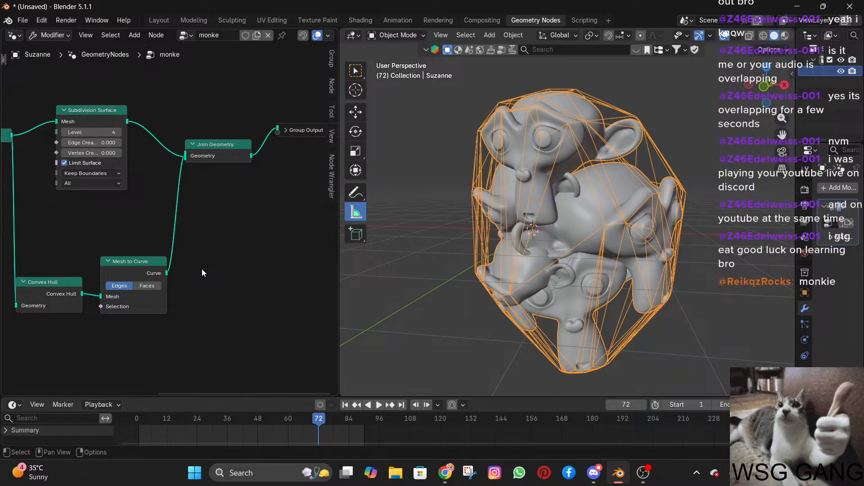
{"action": "key", "text": "shift+a"}
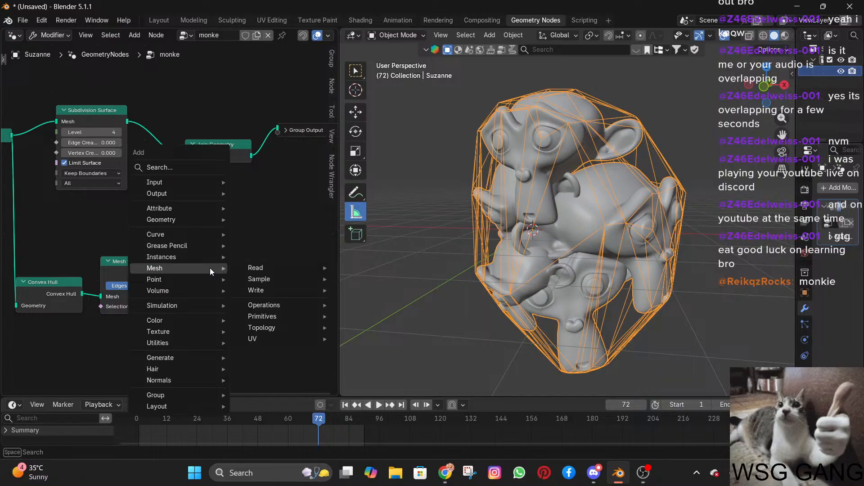
{"action": "key", "text": "space"}
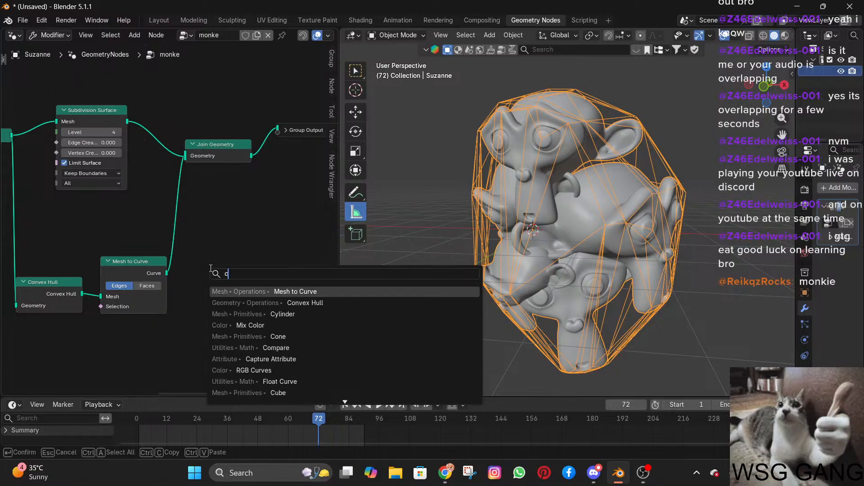
{"action": "type", "text": "cyrve"}
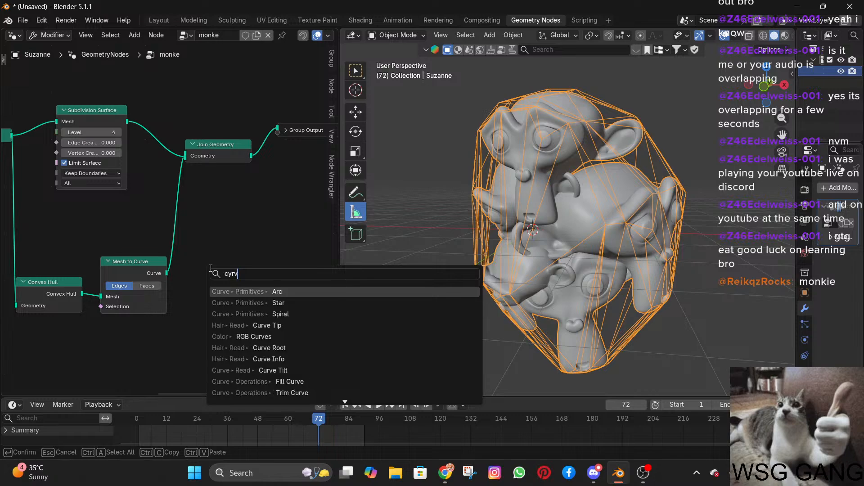
{"action": "key", "text": "BackSpace"}
{"action": "key", "text": "BackSpace"}
{"action": "key", "text": "BackSpace"}
{"action": "key", "text": "BackSpace"}
{"action": "type", "text": "u"}
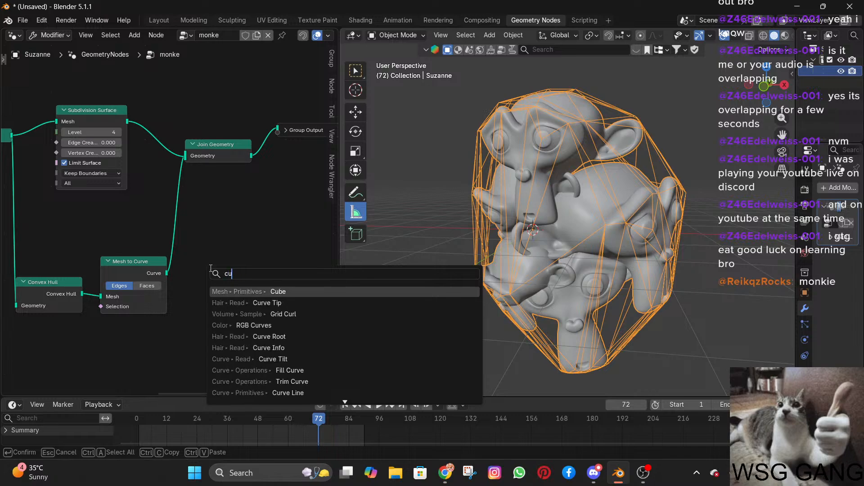
{"action": "type", "text": "rve to me"}
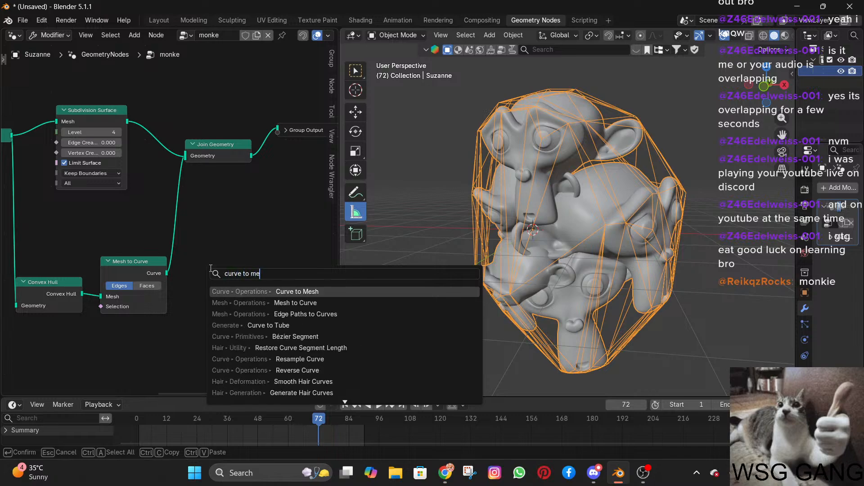
{"action": "key", "text": "Return"}
{"action": "left_click", "coordinate": [214, 215]}
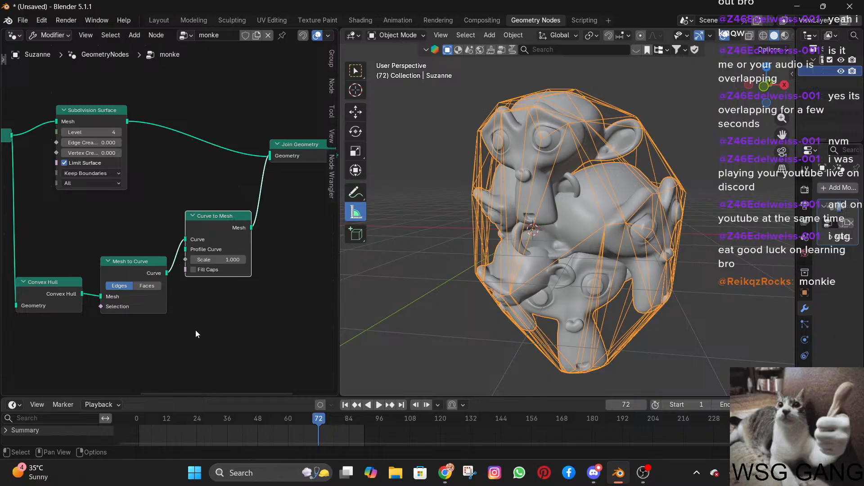
Add a Curve Circle node below Mesh to Curve and link its Curve output to Curve to Mesh's Profile Curve.
{"action": "key", "text": "shift+a"}
{"action": "mouse_move", "coordinate": [196, 336]}
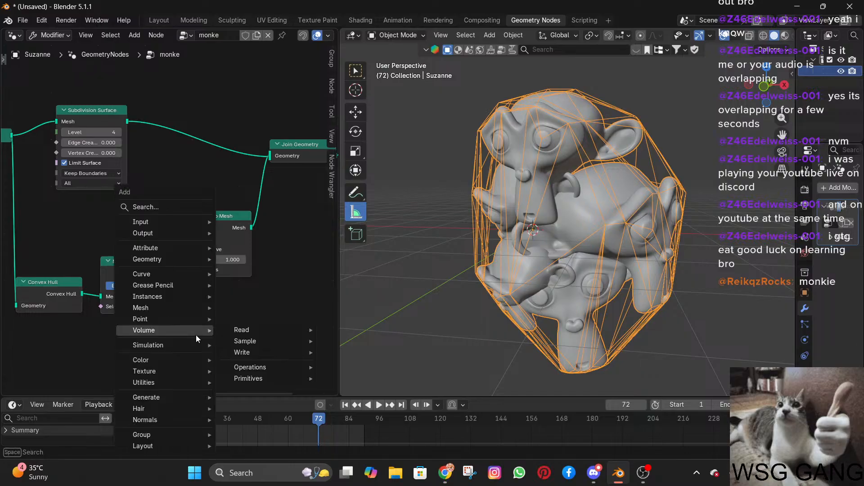
{"action": "type", "text": "c"}
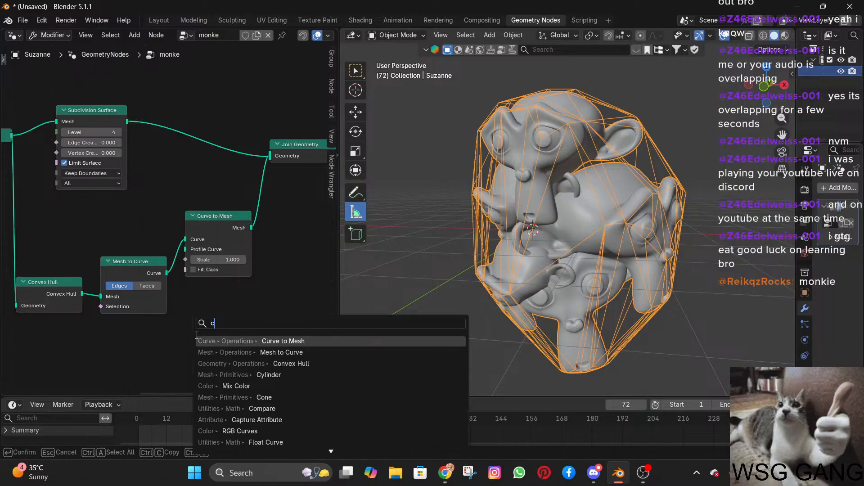
{"action": "type", "text": "ur"}
{"action": "key", "text": "BackSpace"}
{"action": "type", "text": "urve"}
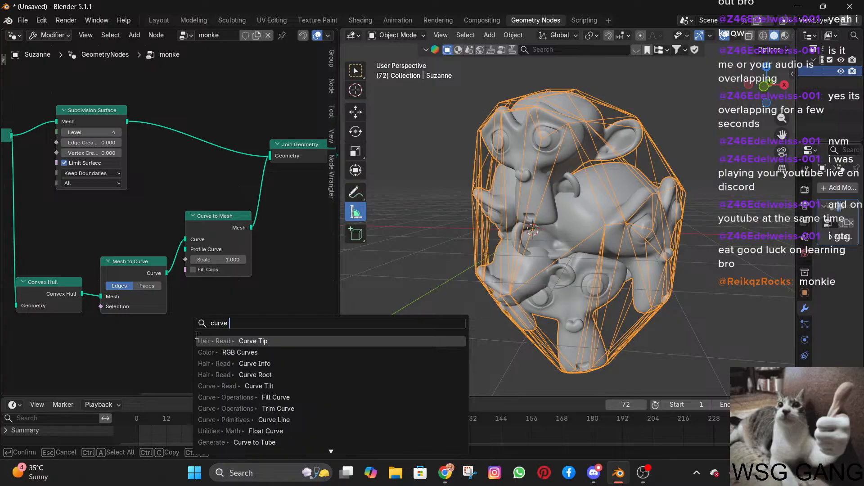
{"action": "type", "text": " ci"}
{"action": "key", "text": "Return"}
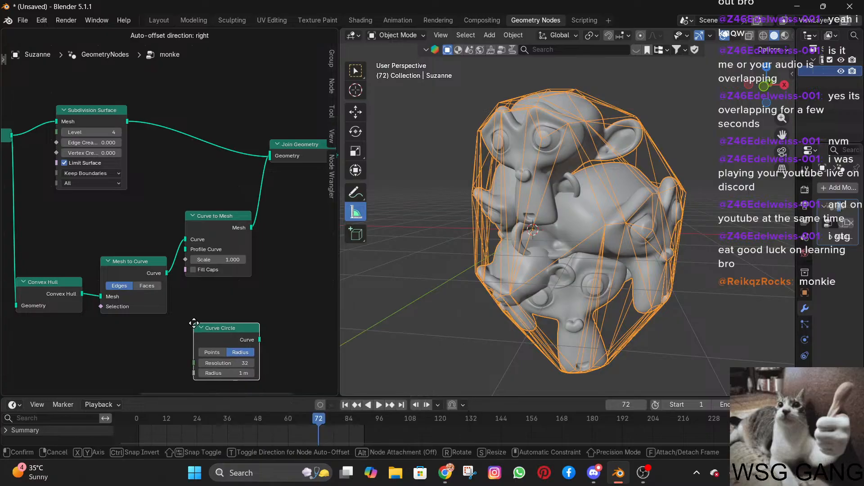
{"action": "left_click", "coordinate": [89, 341]}
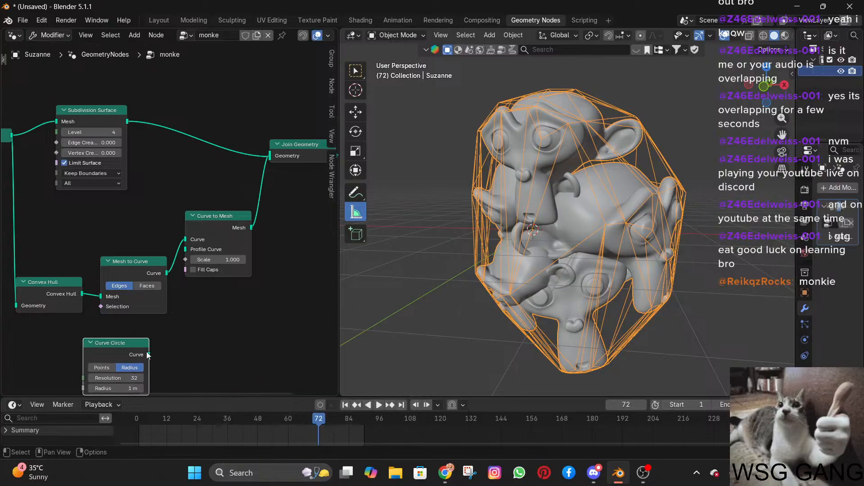
{"action": "left_click_drag", "start_coordinate": [149, 354], "coordinate": [185, 251]}
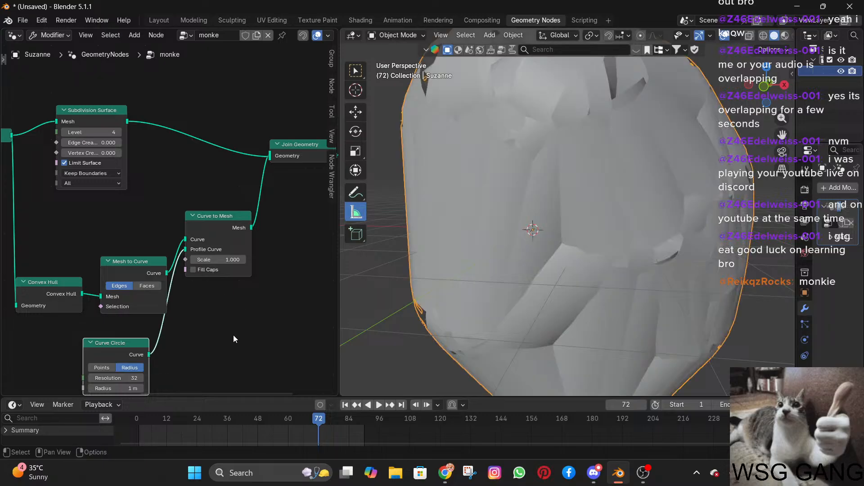
Set the Curve Circle radius to 0.02 m.
{"action": "scroll", "coordinate": [198, 347], "scroll_direction": "up", "scroll_amount": 1}
{"action": "middle_click_drag", "start_coordinate": [194, 350], "coordinate": [167, 233]}
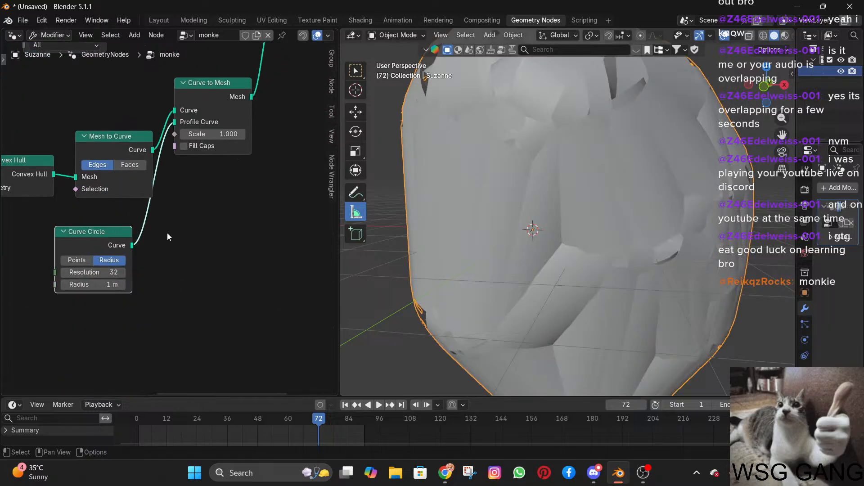
{"action": "scroll", "coordinate": [160, 250], "scroll_direction": "up", "scroll_amount": 2}
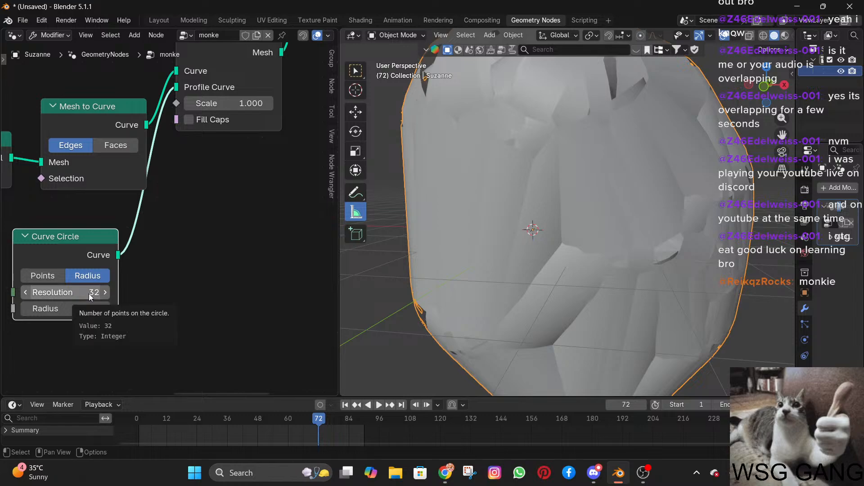
{"action": "mouse_move", "coordinate": [85, 310]}
{"action": "left_mouse_down"}
{"action": "mouse_move", "coordinate": [54, 310]}
{"action": "mouse_move", "coordinate": [79, 310]}
{"action": "left_mouse_up"}
{"action": "left_click", "coordinate": [80, 310]}
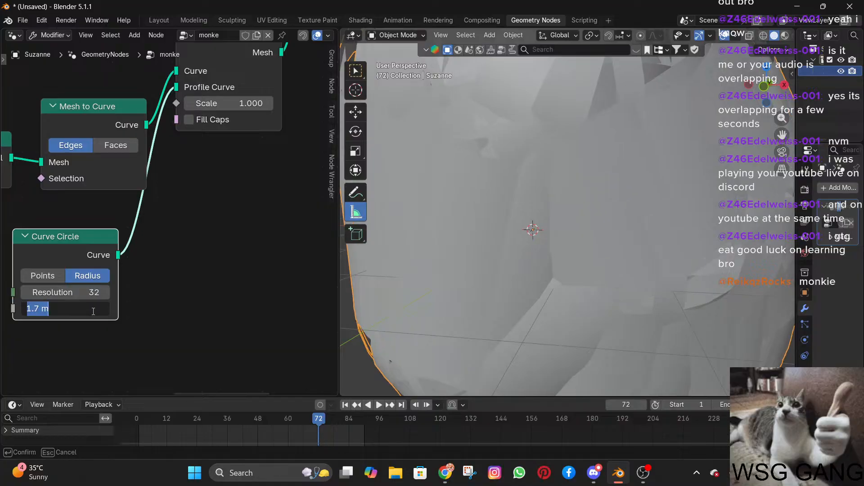
{"action": "type", "text": "0.02"}
{"action": "key", "text": "Return"}
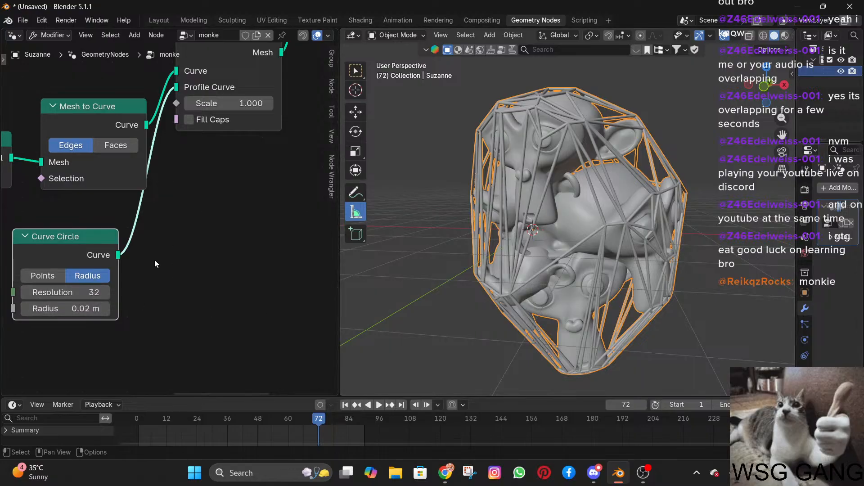
Set the Curve to Mesh scale to 1.400 and inspect the thickness of the cage bars up close.
{"action": "scroll", "coordinate": [199, 261], "scroll_direction": "up", "scroll_amount": 4}
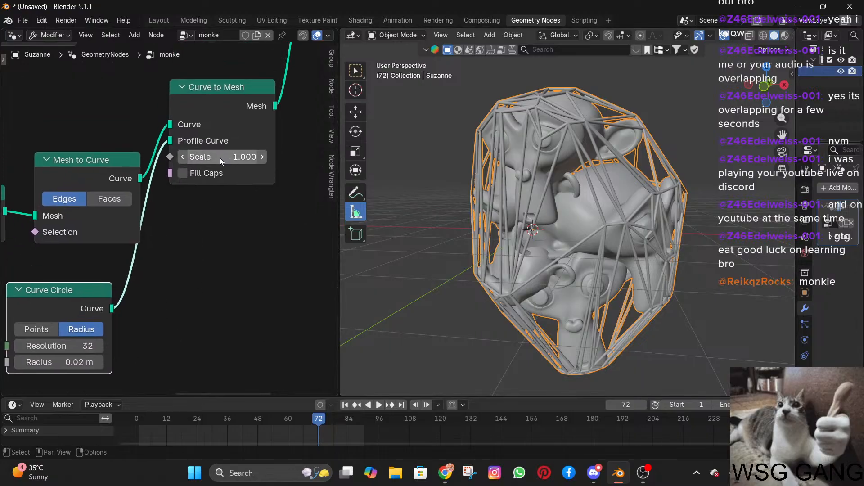
{"action": "scroll", "coordinate": [172, 233], "scroll_direction": "down", "scroll_amount": 2}
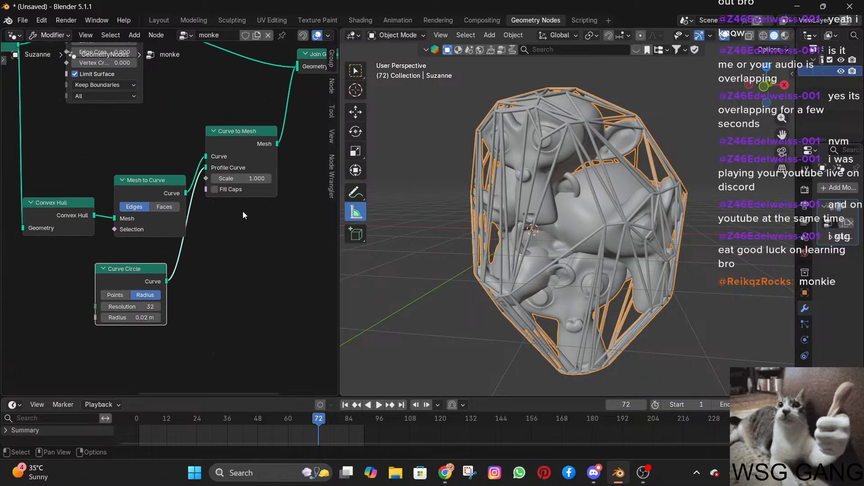
{"action": "mouse_move", "coordinate": [251, 179]}
{"action": "left_mouse_down"}
{"action": "mouse_move", "coordinate": [293, 179]}
{"action": "mouse_move", "coordinate": [226, 179]}
{"action": "mouse_move", "coordinate": [281, 180]}
{"action": "mouse_move", "coordinate": [253, 180]}
{"action": "left_mouse_up"}
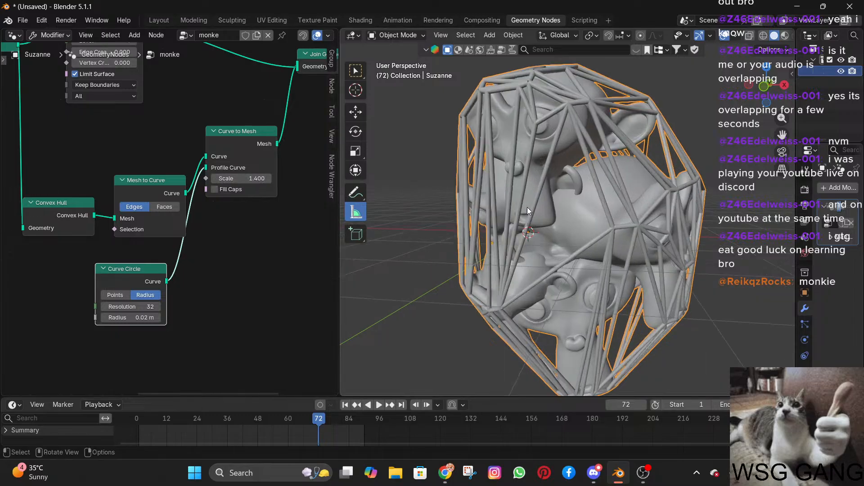
{"action": "scroll", "coordinate": [527, 207], "scroll_direction": "up", "scroll_amount": 3}
{"action": "mouse_move", "coordinate": [460, 210]}
{"action": "middle_mouse_down"}
{"action": "mouse_move", "coordinate": [501, 193]}
{"action": "mouse_move", "coordinate": [606, 188]}
{"action": "mouse_move", "coordinate": [478, 186]}
{"action": "mouse_move", "coordinate": [464, 204]}
{"action": "middle_mouse_up"}
{"action": "scroll", "coordinate": [495, 188], "scroll_direction": "down", "scroll_amount": 5}
{"action": "scroll", "coordinate": [495, 187], "scroll_direction": "up", "scroll_amount": 1}
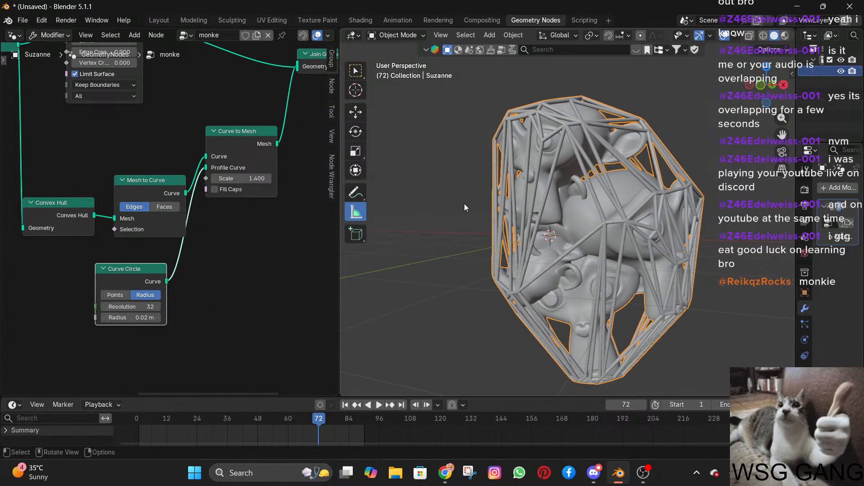
{"action": "scroll", "coordinate": [518, 190], "scroll_direction": "up", "scroll_amount": 6}
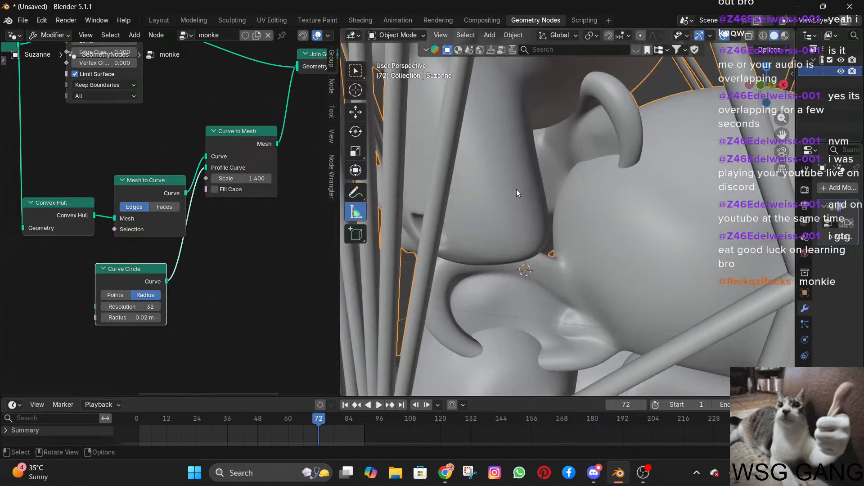
{"action": "middle_click_drag", "start_coordinate": [518, 190], "coordinate": [641, 161]}
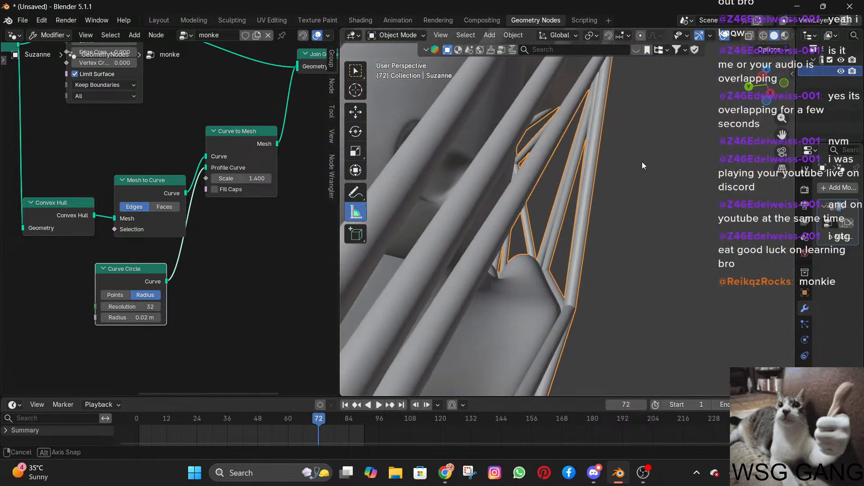
Set the Curve Circle resolution to 16 and examine the cage bars around the monkeys.
{"action": "left_click", "coordinate": [104, 306]}
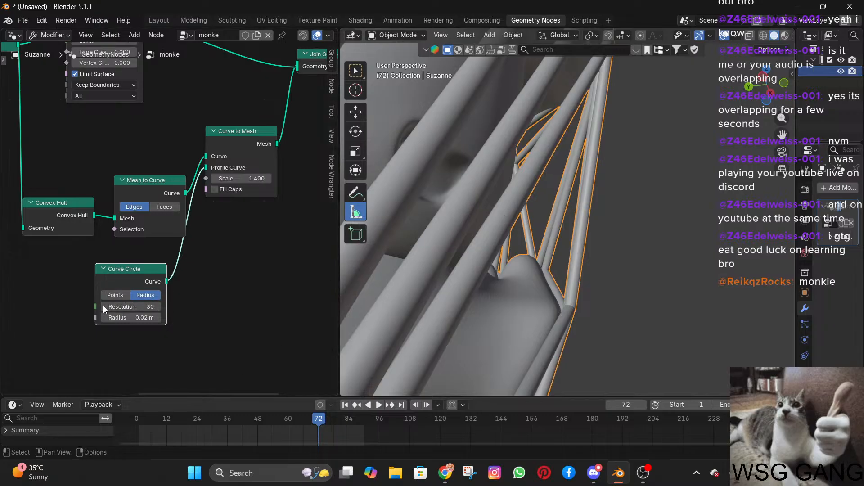
{"action": "left_click", "coordinate": [103, 306]}
{"action": "left_click", "coordinate": [123, 307]}
{"action": "type", "text": "1"}
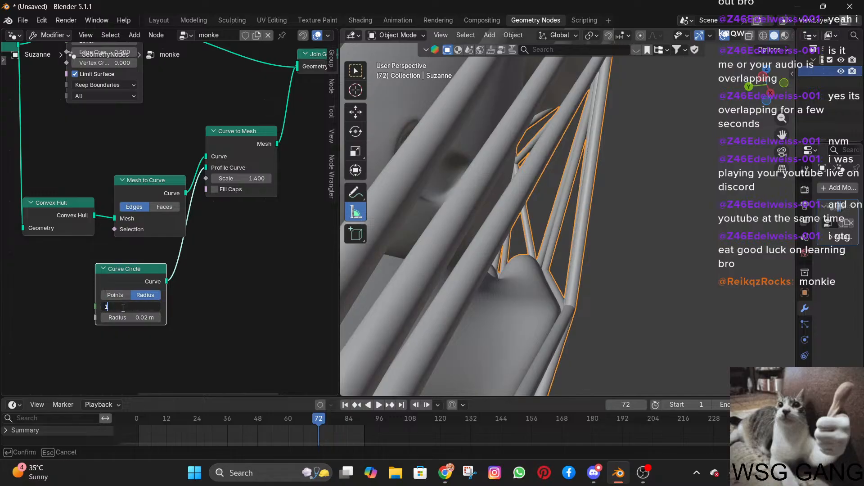
{"action": "type", "text": "6"}
{"action": "key", "text": "Return"}
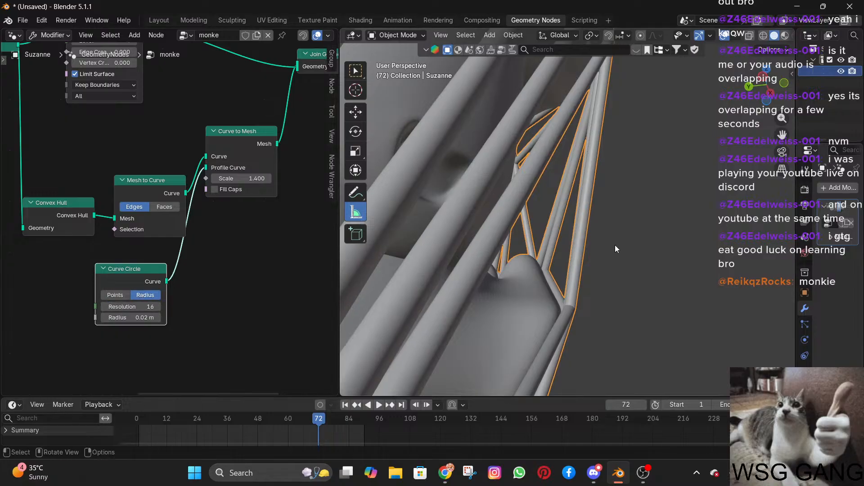
{"action": "scroll", "coordinate": [555, 233], "scroll_direction": "down", "scroll_amount": 3}
{"action": "middle_click_drag", "start_coordinate": [556, 233], "coordinate": [538, 258]}
{"action": "scroll", "coordinate": [536, 253], "scroll_direction": "down", "scroll_amount": 6}
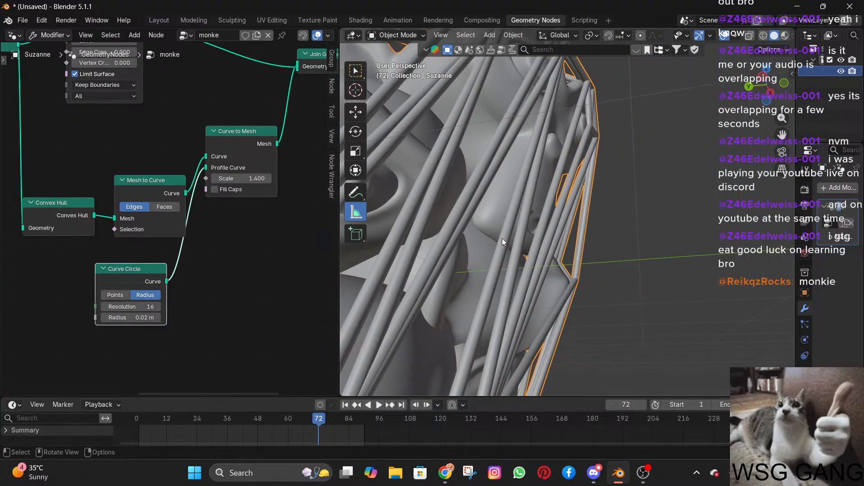
{"action": "middle_click_drag", "start_coordinate": [502, 237], "coordinate": [682, 260]}
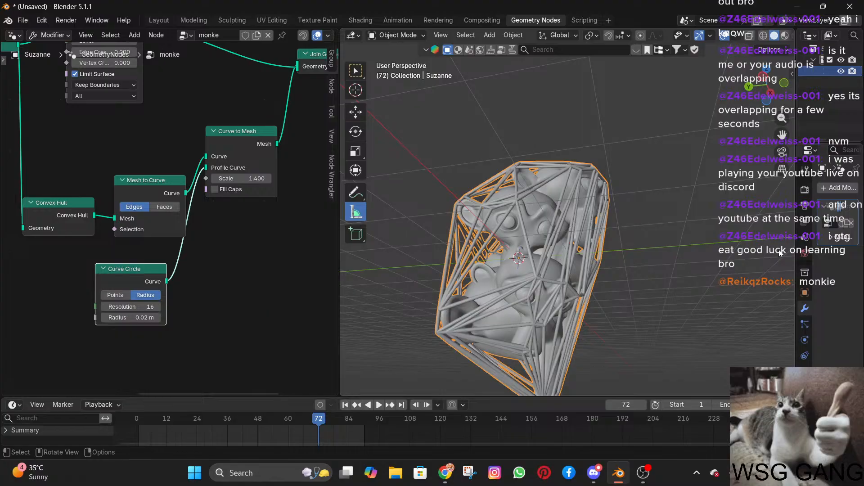
Set the Curve Circle resolution to 8 and check the cage from another angle.
{"action": "left_click", "coordinate": [130, 307]}
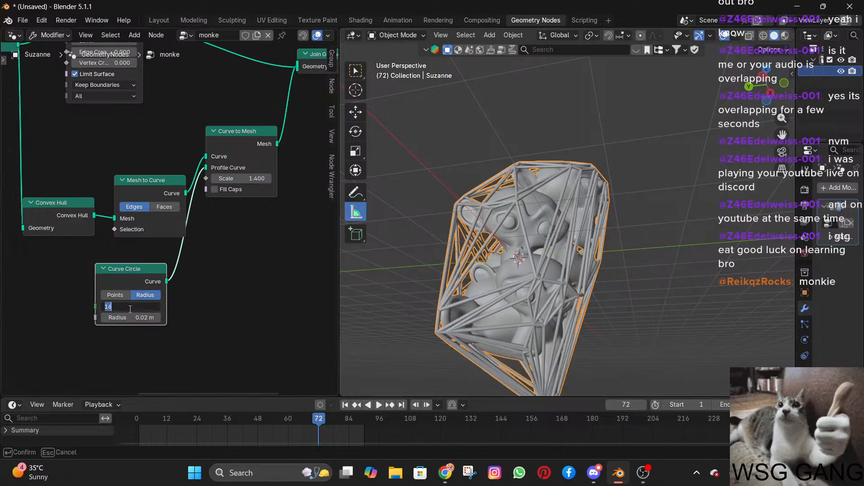
{"action": "type", "text": "8"}
{"action": "key", "text": "Return"}
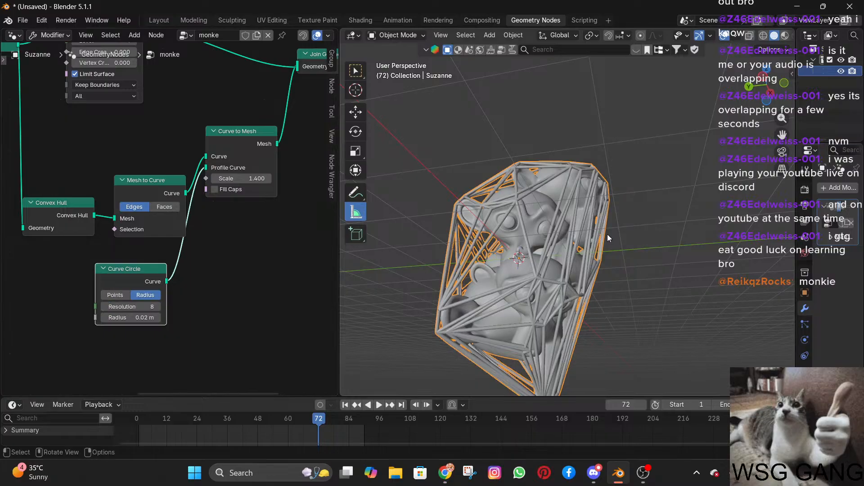
{"action": "scroll", "coordinate": [608, 234], "scroll_direction": "up", "scroll_amount": 10}
{"action": "middle_click_drag", "start_coordinate": [512, 231], "coordinate": [546, 234]}
{"action": "scroll", "coordinate": [542, 231], "scroll_direction": "down", "scroll_amount": 5}
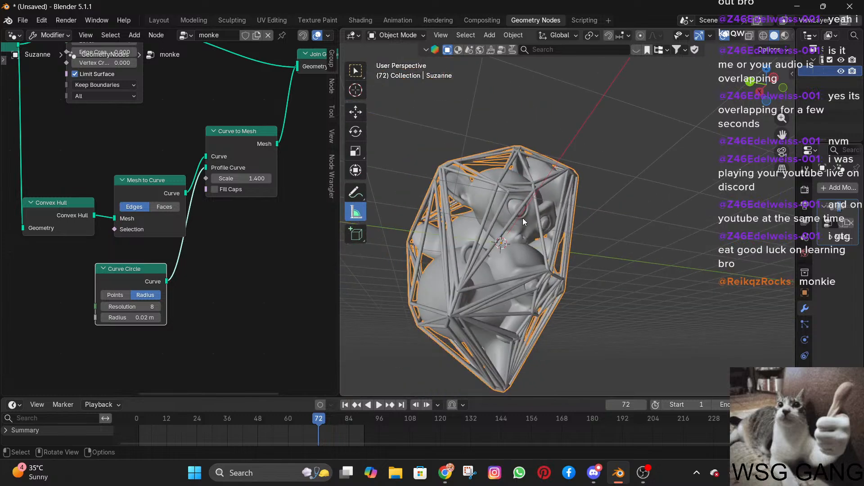
{"action": "left_click", "coordinate": [68, 215]}
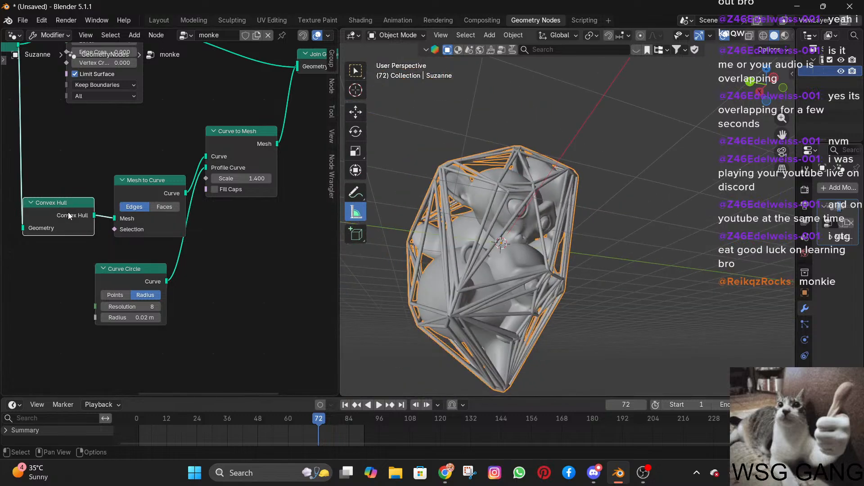
{"action": "middle_click_drag", "start_coordinate": [68, 212], "coordinate": [261, 205]}
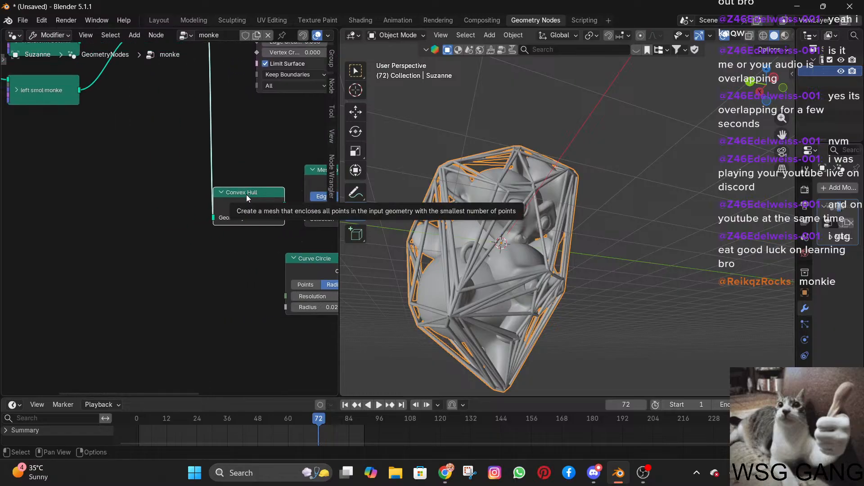
{"action": "key", "text": "shift+a"}
{"action": "mouse_move", "coordinate": [246, 194]}
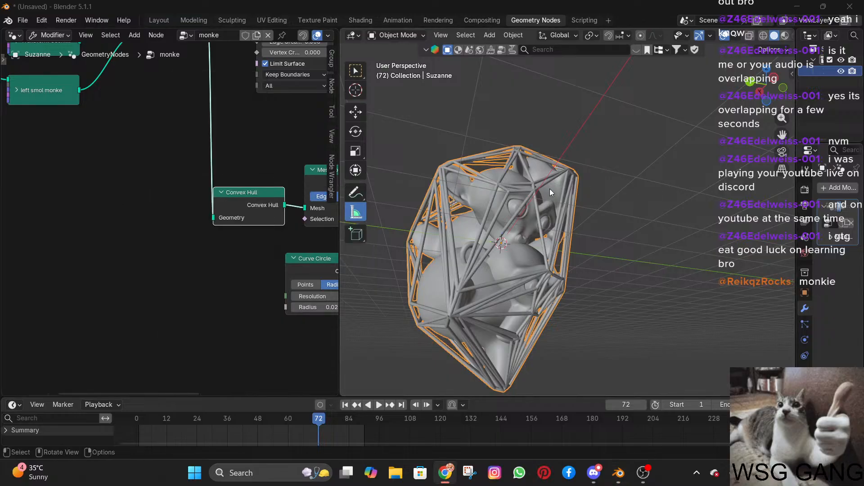
Duplicate the Subdivision Surface node and place the copy below the Convex Hull node.
{"action": "scroll", "coordinate": [462, 225], "scroll_direction": "down", "scroll_amount": 4}
{"action": "scroll", "coordinate": [247, 195], "scroll_direction": "down", "scroll_amount": 1}
{"action": "middle_click_drag", "start_coordinate": [245, 196], "coordinate": [220, 205]}
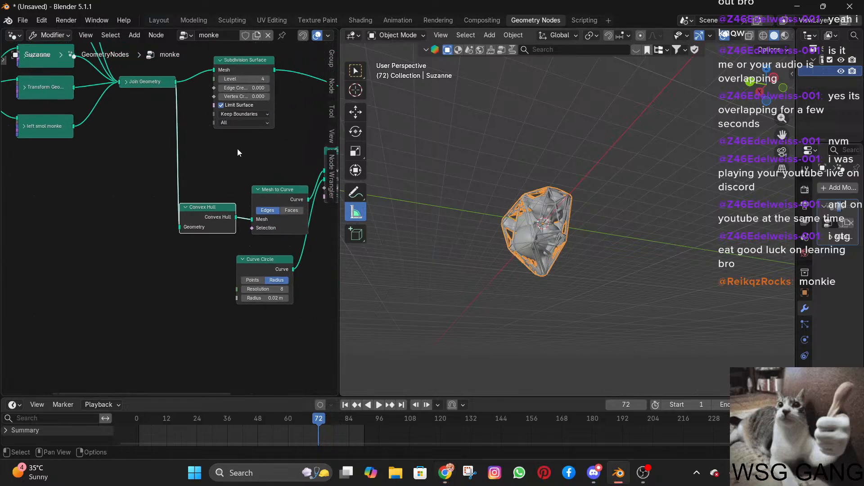
{"action": "left_click", "coordinate": [246, 75]}
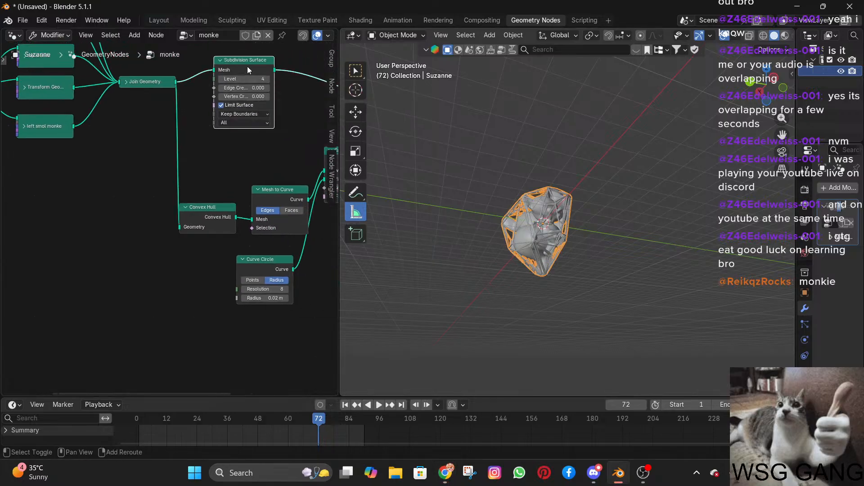
{"action": "key", "text": "shift+d"}
{"action": "left_click", "coordinate": [199, 261]}
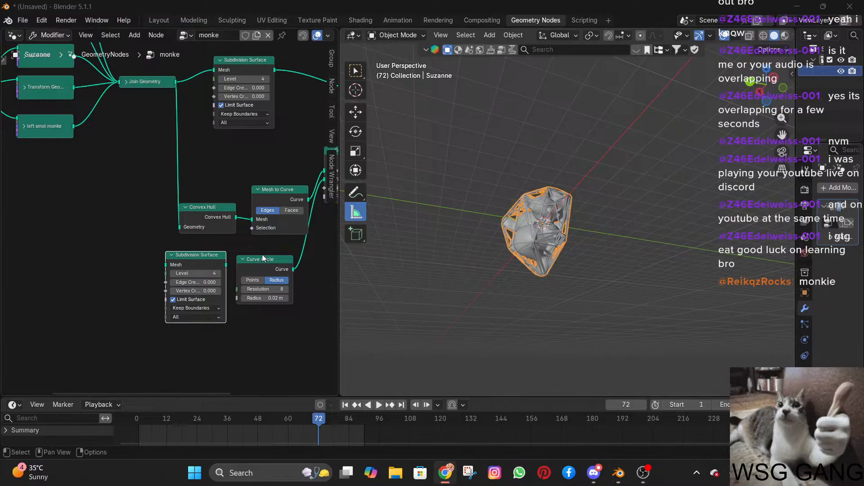
Make room beside Convex Hull and insert the copied Subdivision Surface between it and Mesh to Curve, checking the denser cage.
{"action": "left_click_drag", "start_coordinate": [205, 216], "coordinate": [139, 208]}
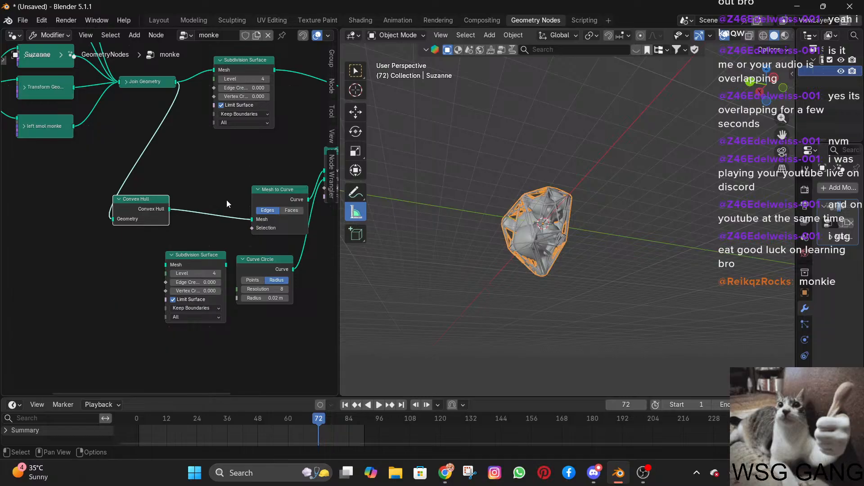
{"action": "scroll", "coordinate": [227, 203], "scroll_direction": "up", "scroll_amount": 3}
{"action": "left_click_drag", "start_coordinate": [223, 280], "coordinate": [237, 188]}
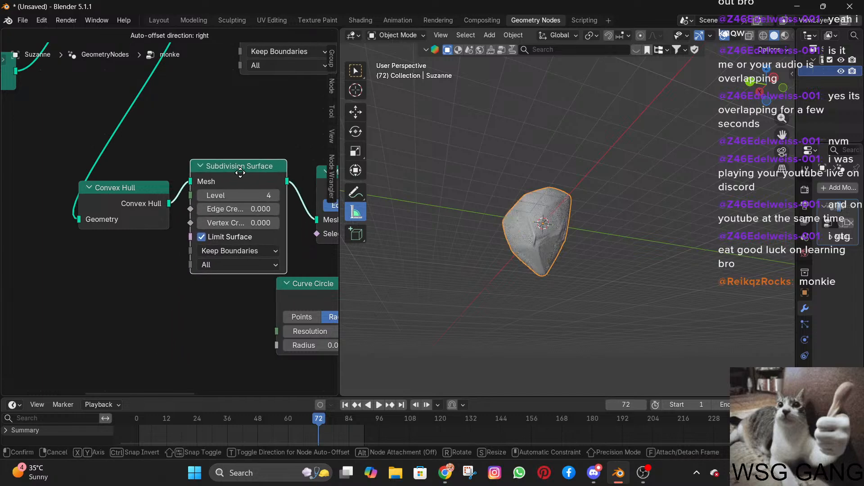
{"action": "scroll", "coordinate": [568, 217], "scroll_direction": "up", "scroll_amount": 1}
{"action": "scroll", "coordinate": [568, 216], "scroll_direction": "up", "scroll_amount": 6}
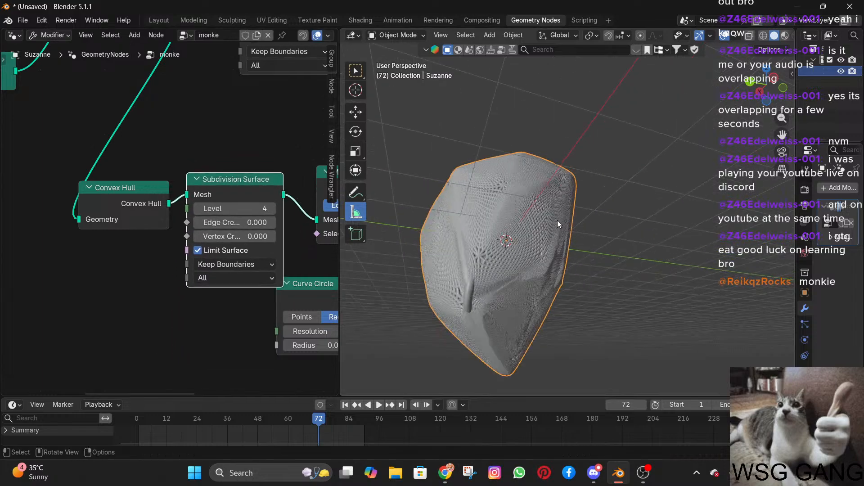
{"action": "middle_click_drag", "start_coordinate": [529, 234], "coordinate": [493, 261], "text": "shift"}
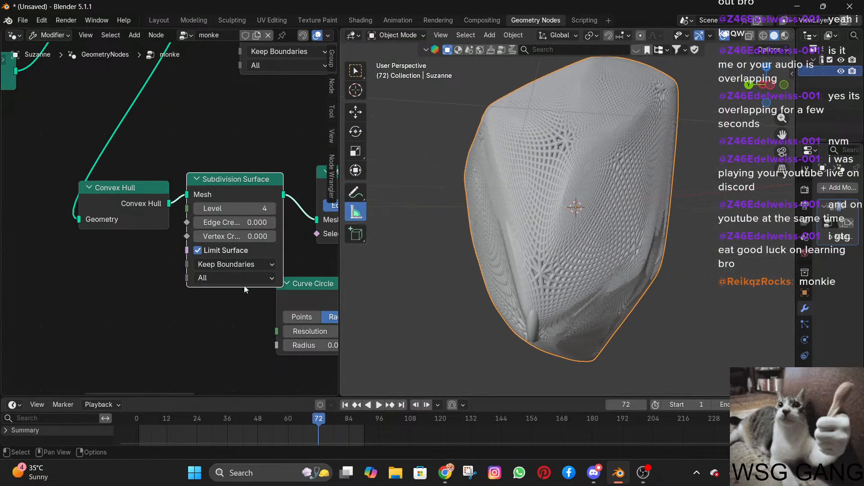
Reduce the Curve to Mesh scale to 0.100 to thin the cage bars.
{"action": "middle_click_drag", "start_coordinate": [244, 286], "coordinate": [137, 280]}
{"action": "left_click_drag", "start_coordinate": [214, 329], "coordinate": [209, 329]}
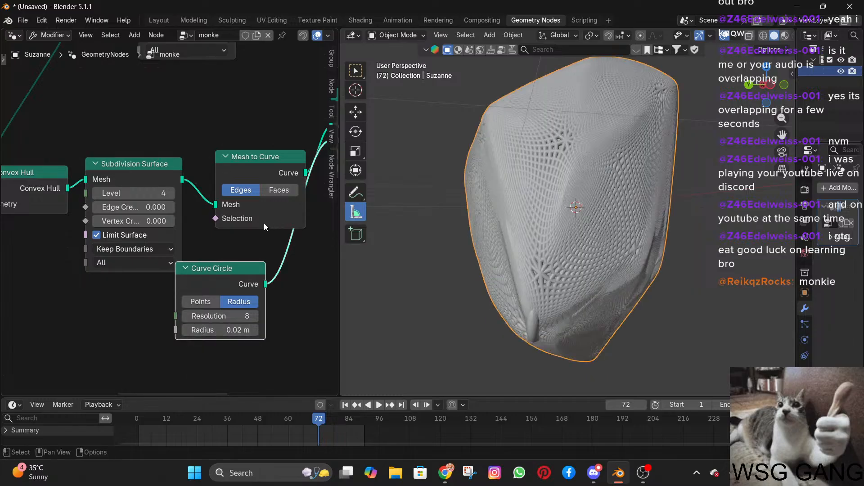
{"action": "middle_click_drag", "start_coordinate": [263, 225], "coordinate": [110, 250]}
{"action": "left_click_drag", "start_coordinate": [215, 182], "coordinate": [180, 182]}
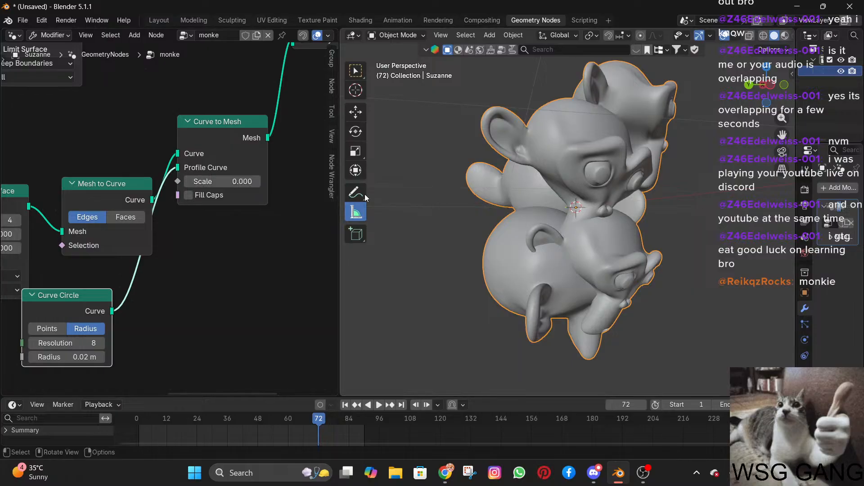
{"action": "left_click", "coordinate": [257, 182]}
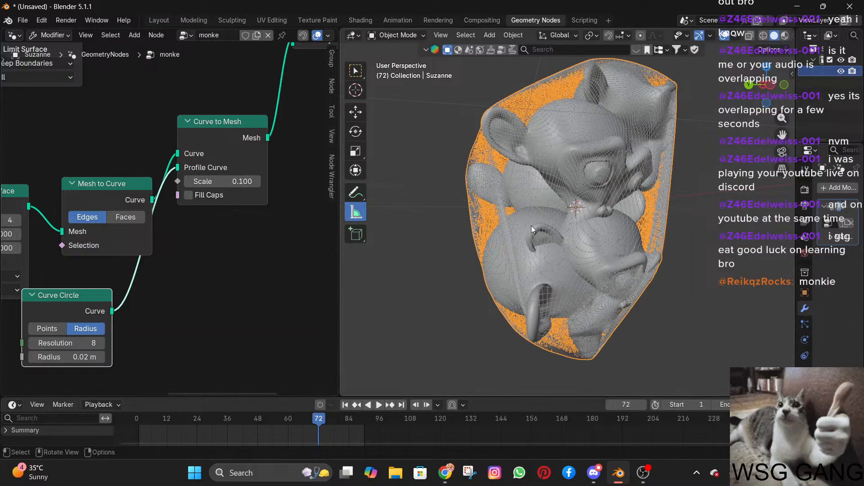
Examine the fine wire mesh around the monkeys up close and from several angles.
{"action": "middle_click_drag", "start_coordinate": [531, 225], "coordinate": [512, 245]}
{"action": "scroll", "coordinate": [558, 230], "scroll_direction": "up", "scroll_amount": 8}
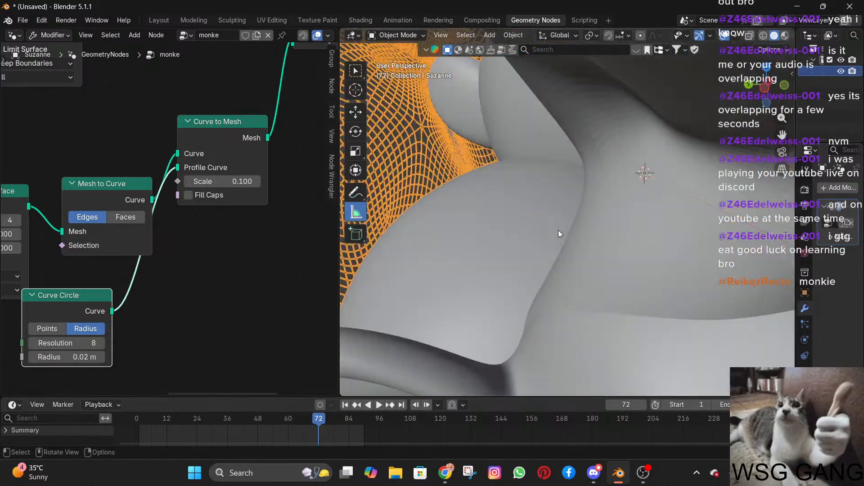
{"action": "scroll", "coordinate": [558, 230], "scroll_direction": "down", "scroll_amount": 8}
{"action": "middle_click_drag", "start_coordinate": [568, 226], "coordinate": [658, 216]}
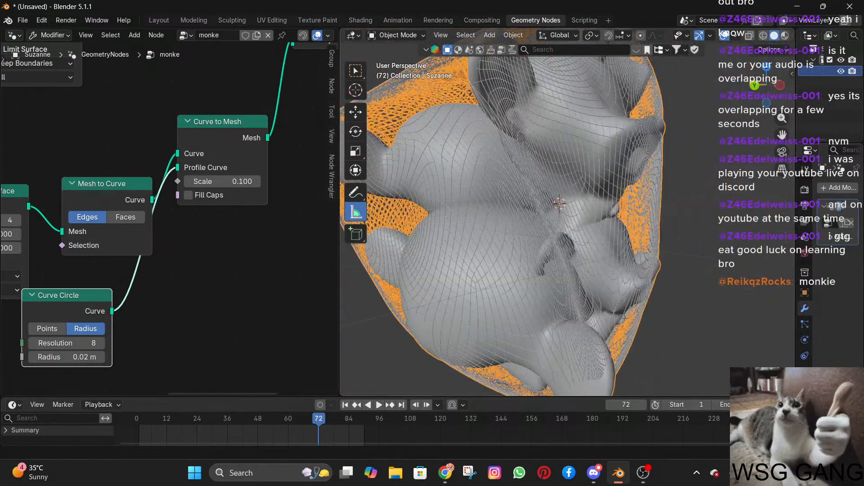
{"action": "scroll", "coordinate": [598, 247], "scroll_direction": "down", "scroll_amount": 7}
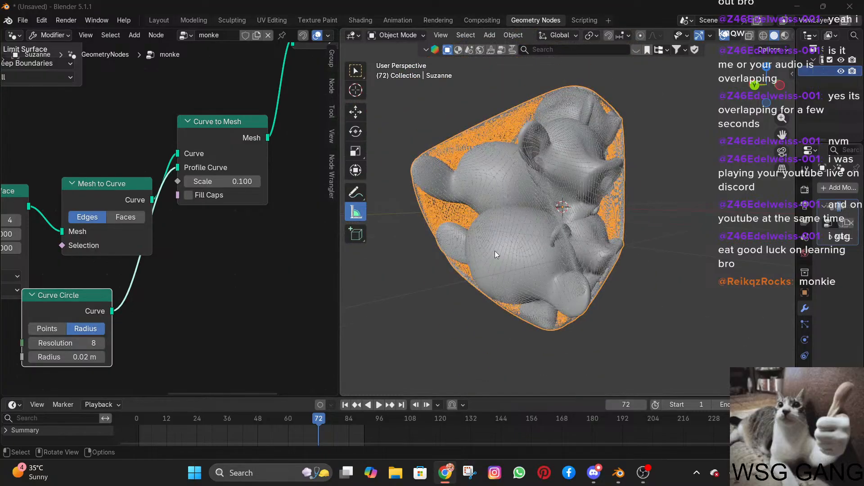
{"action": "left_click", "coordinate": [414, 248]}
{"action": "scroll", "coordinate": [451, 245], "scroll_direction": "up", "scroll_amount": 1}
{"action": "middle_click_drag", "start_coordinate": [451, 245], "coordinate": [530, 250]}
{"action": "scroll", "coordinate": [529, 250], "scroll_direction": "up", "scroll_amount": 5}
{"action": "middle_click_drag", "start_coordinate": [452, 233], "coordinate": [563, 228]}
{"action": "scroll", "coordinate": [563, 228], "scroll_direction": "down", "scroll_amount": 9}
{"action": "scroll", "coordinate": [522, 224], "scroll_direction": "up", "scroll_amount": 6}
{"action": "middle_click_drag", "start_coordinate": [464, 221], "coordinate": [601, 244]}
{"action": "scroll", "coordinate": [522, 217], "scroll_direction": "up", "scroll_amount": 1}
{"action": "scroll", "coordinate": [496, 212], "scroll_direction": "down", "scroll_amount": 2}
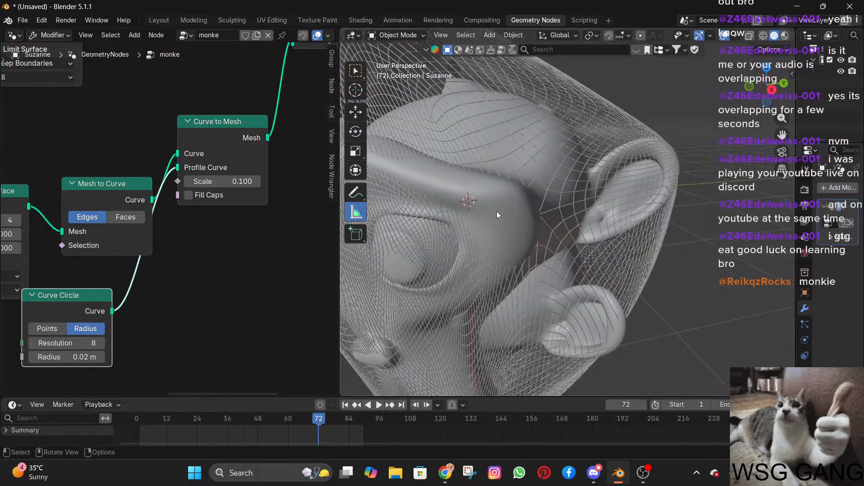
{"action": "middle_click_drag", "start_coordinate": [496, 211], "coordinate": [598, 183]}
{"action": "scroll", "coordinate": [558, 177], "scroll_direction": "down", "scroll_amount": 3}
{"action": "scroll", "coordinate": [599, 182], "scroll_direction": "down", "scroll_amount": 3}
Set the Curve to Mesh scale to 0.200 and review the layout of the whole node tree.
{"action": "key", "text": "alt+Tab"}
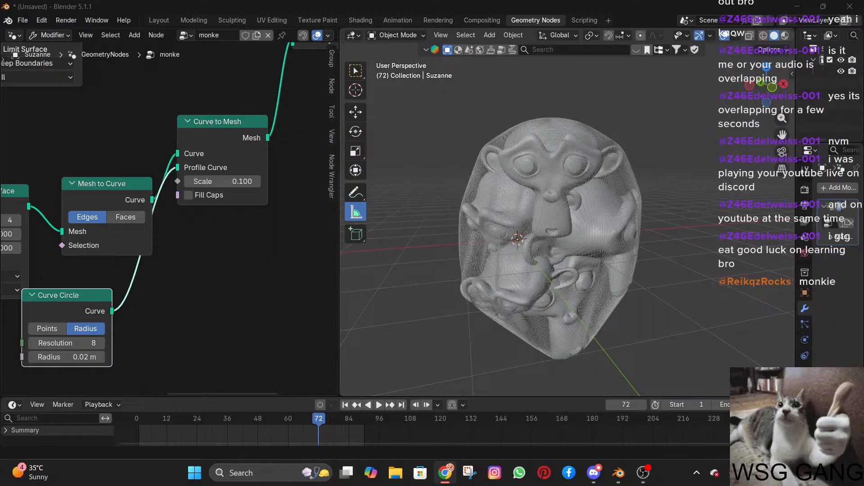
{"action": "left_click", "coordinate": [257, 182]}
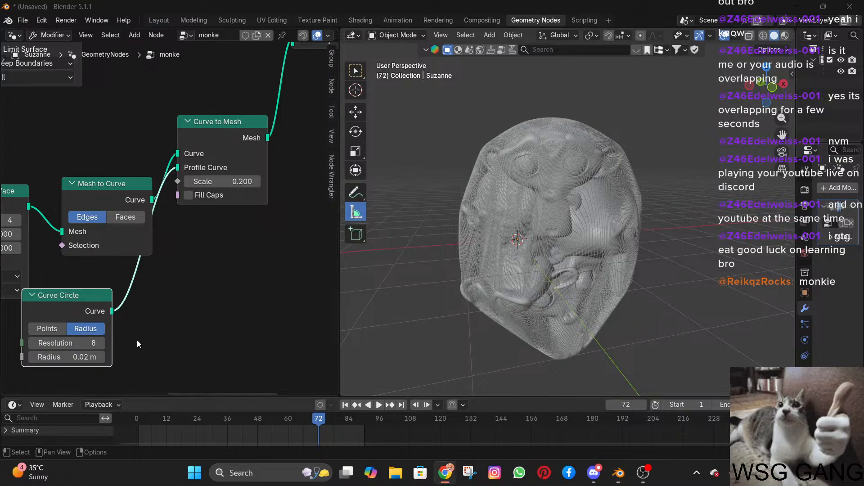
{"action": "middle_click_drag", "start_coordinate": [137, 340], "coordinate": [204, 334]}
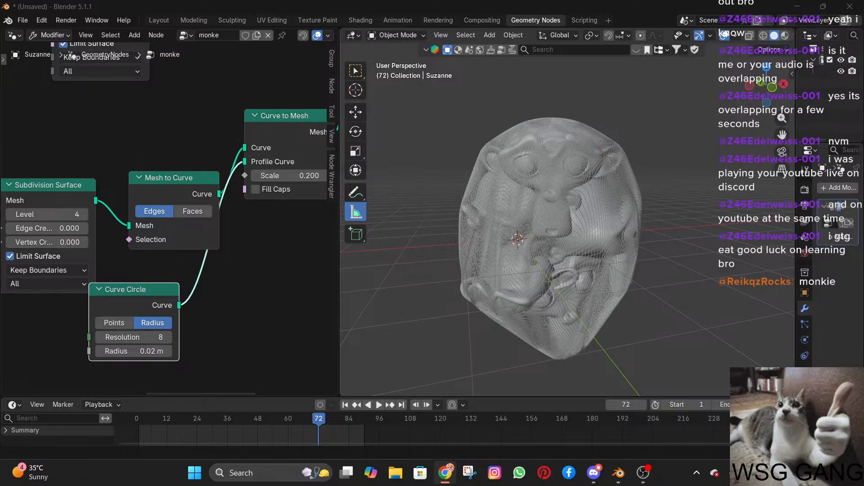
{"action": "scroll", "coordinate": [111, 295], "scroll_direction": "down", "scroll_amount": 5}
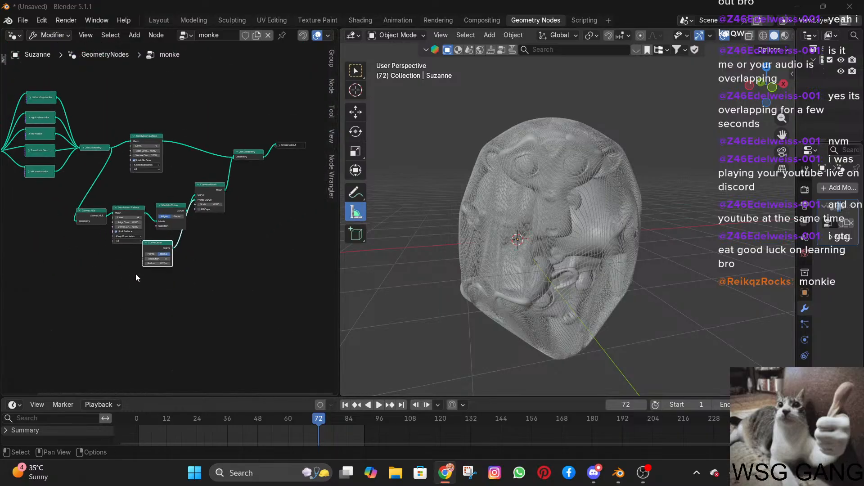
{"action": "scroll", "coordinate": [136, 274], "scroll_direction": "up", "scroll_amount": 5}
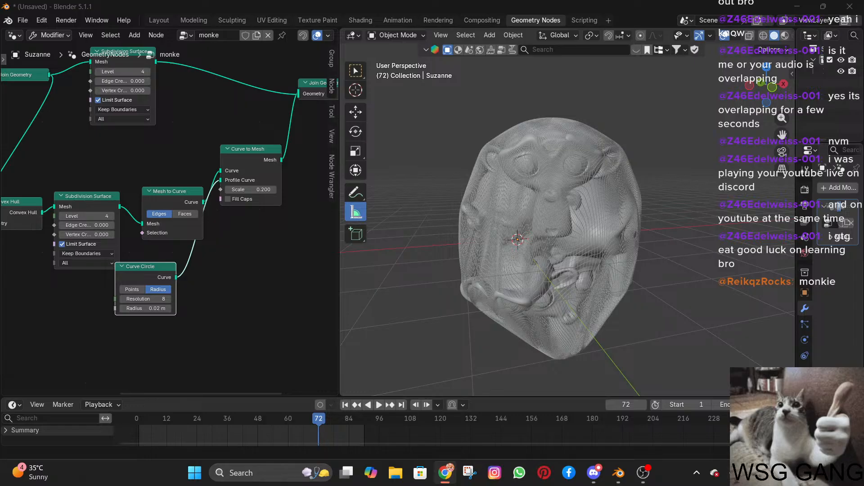
Add an Instance on Points node in the empty area below the Curve Circle node.
{"action": "scroll", "coordinate": [288, 348], "scroll_direction": "down", "scroll_amount": 3}
{"action": "middle_click_drag", "start_coordinate": [202, 328], "coordinate": [223, 278]}
{"action": "left_click", "coordinate": [147, 306]}
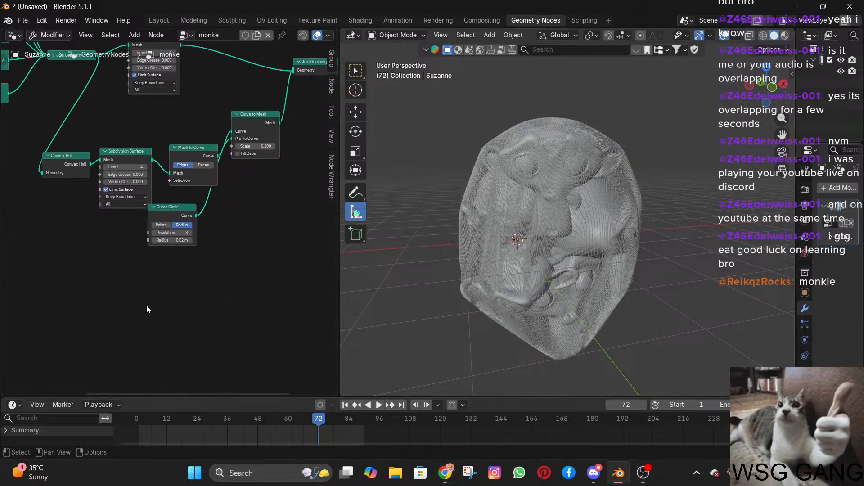
{"action": "key", "text": "shift+a"}
{"action": "type", "text": "point"}
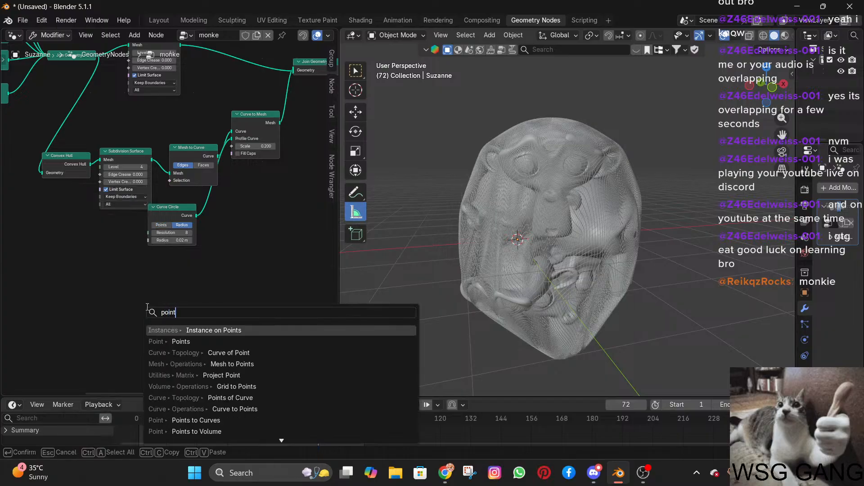
{"action": "key", "text": "Return"}
{"action": "left_click", "coordinate": [200, 288]}
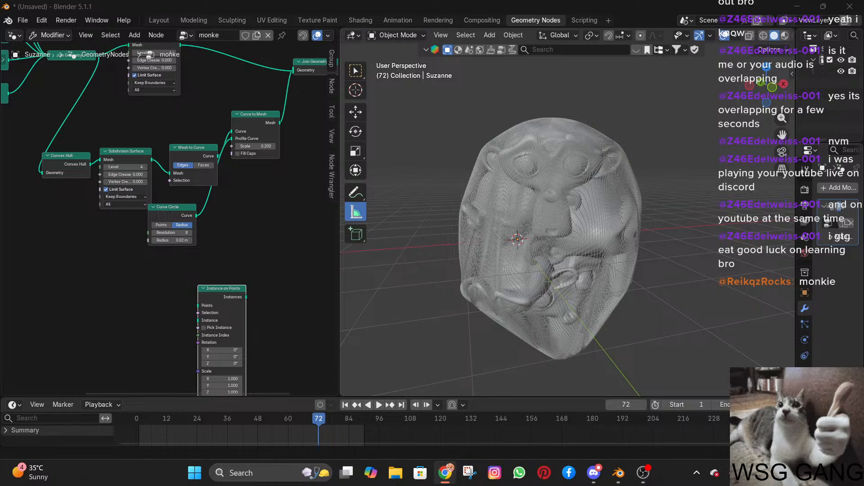
{"action": "left_click_drag", "start_coordinate": [210, 300], "coordinate": [172, 294]}
{"action": "scroll", "coordinate": [193, 249], "scroll_direction": "down", "scroll_amount": 3}
{"action": "scroll", "coordinate": [193, 249], "scroll_direction": "up", "scroll_amount": 3}
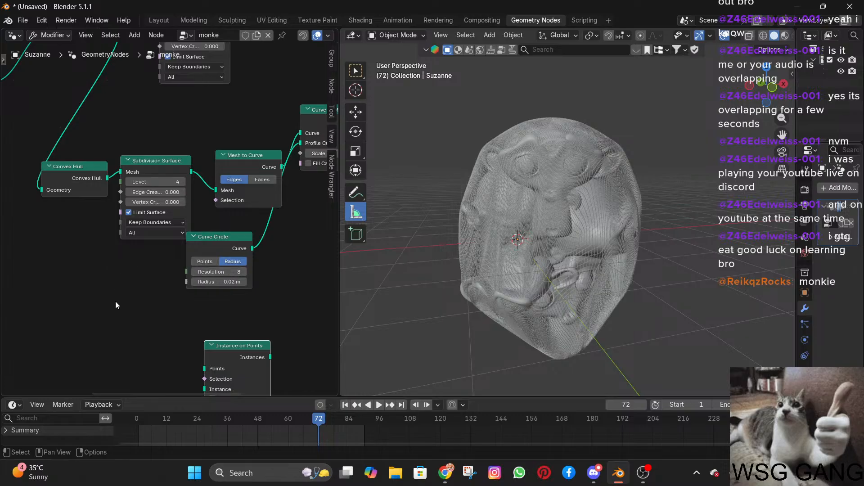
Insert a Transform Geometry node between Convex Hull and the lower Subdivision Surface node.
{"action": "key", "text": "shift+a"}
{"action": "mouse_move", "coordinate": [115, 302]}
{"action": "type", "text": "tran"}
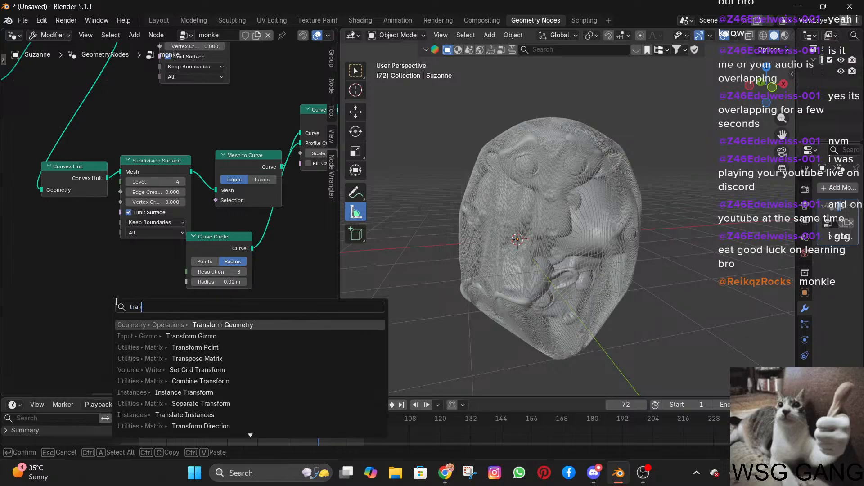
{"action": "key", "text": "Return"}
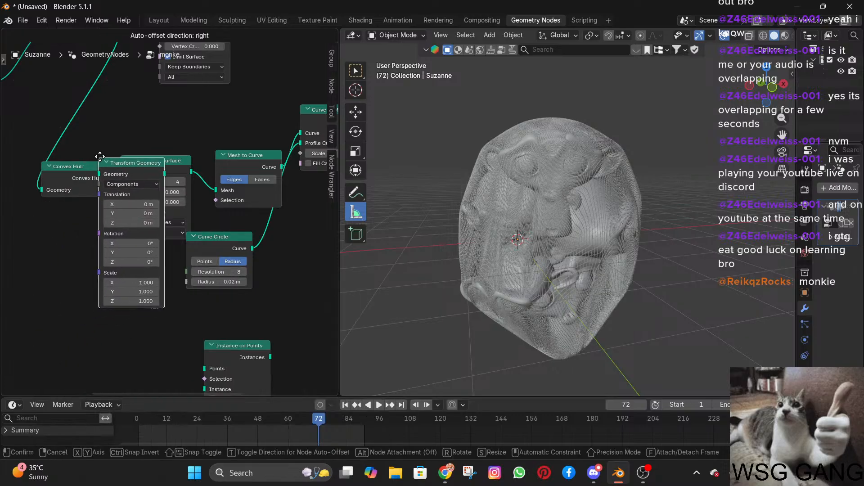
{"action": "left_click", "coordinate": [53, 167]}
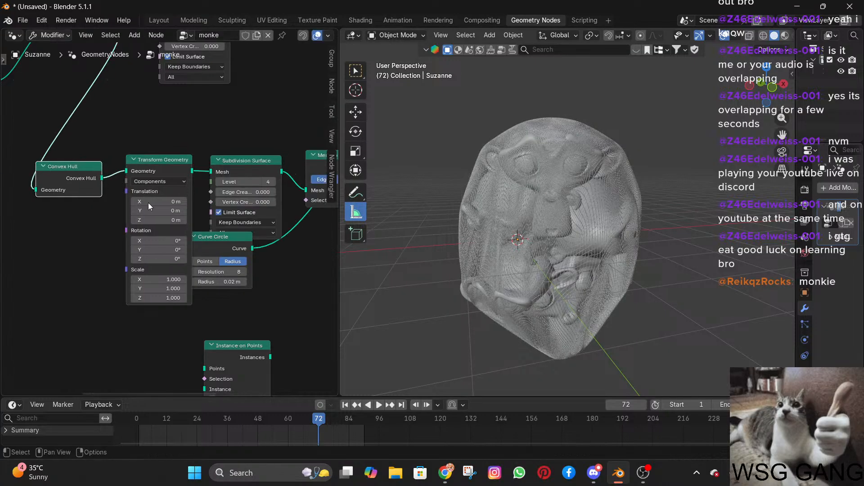
{"action": "left_click_drag", "start_coordinate": [170, 180], "coordinate": [164, 344]}
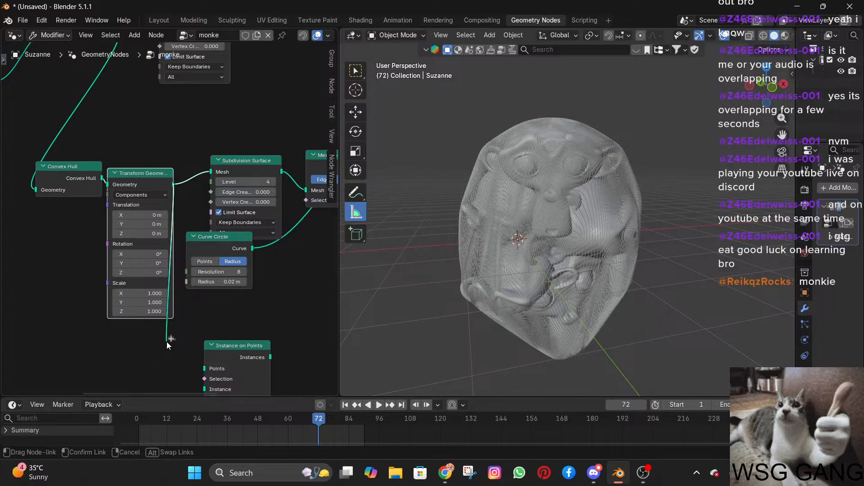
{"action": "left_click_drag", "start_coordinate": [167, 341], "coordinate": [145, 213]}
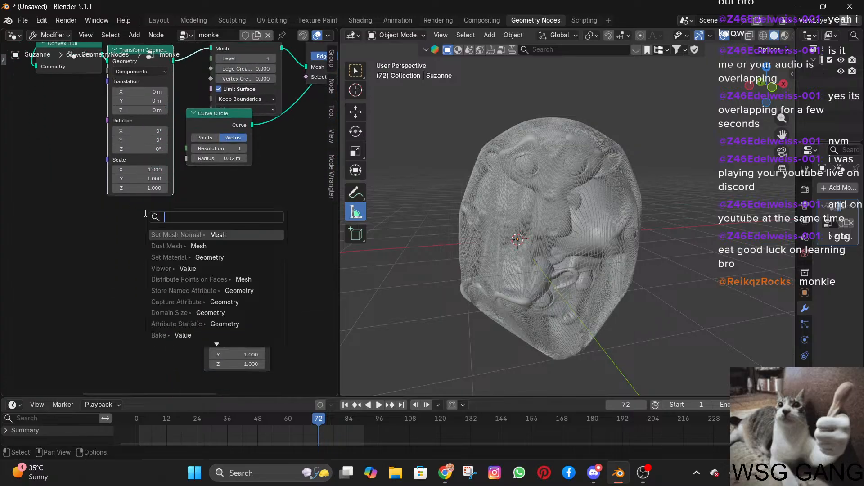
{"action": "left_click", "coordinate": [38, 258]}
Delete the unconnected Instance on Points node and place a new one below the Curve Circle node.
{"action": "left_click", "coordinate": [223, 240]}
{"action": "key", "text": "x"}
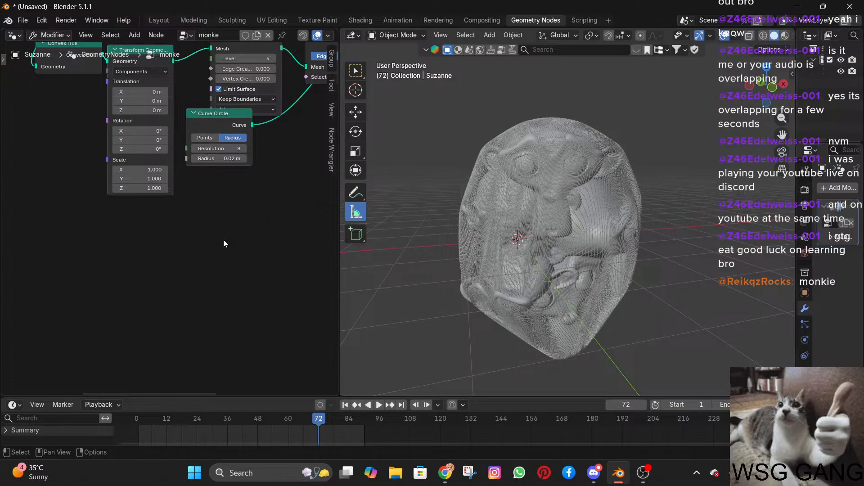
{"action": "key", "text": "shift+a"}
{"action": "type", "text": "point"}
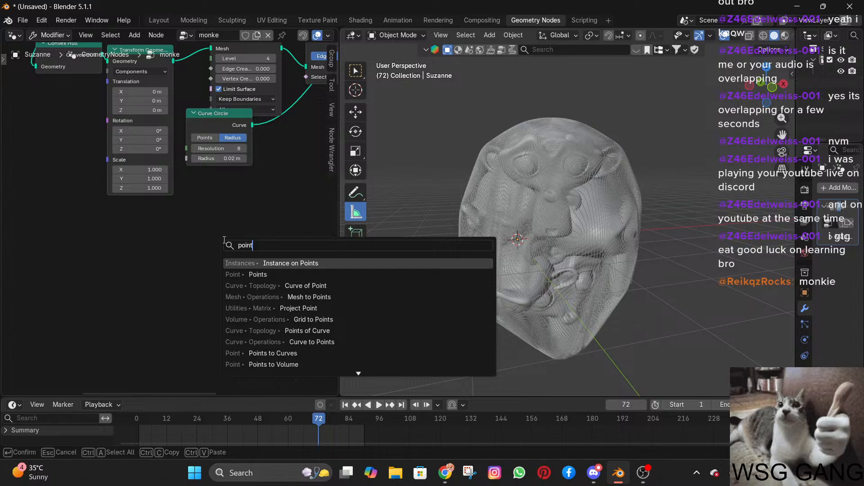
{"action": "type", "text": " inst"}
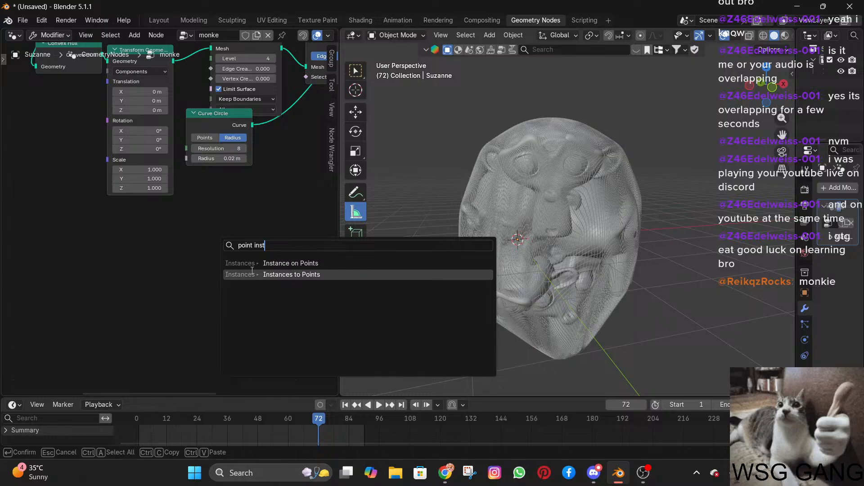
{"action": "left_click", "coordinate": [270, 263]}
{"action": "left_click", "coordinate": [229, 239]}
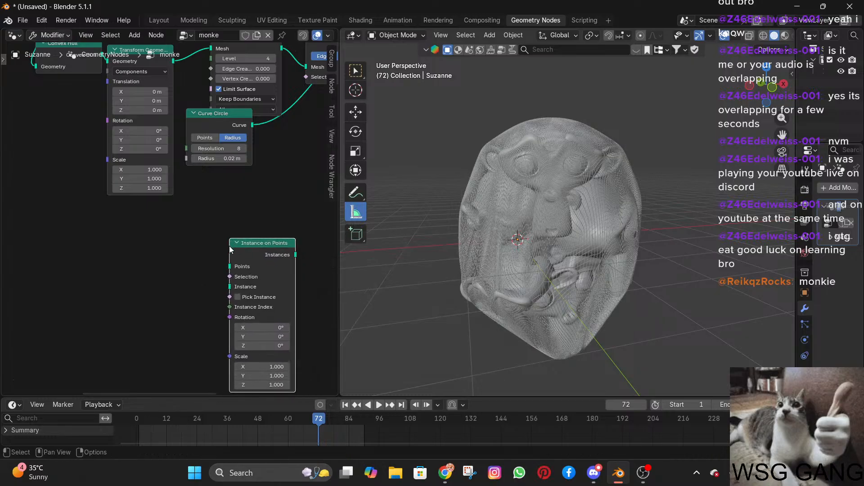
Place an Instances to Points node beside the Instance on Points node and delete it again.
{"action": "key", "text": "shift+a"}
{"action": "type", "text": "int"}
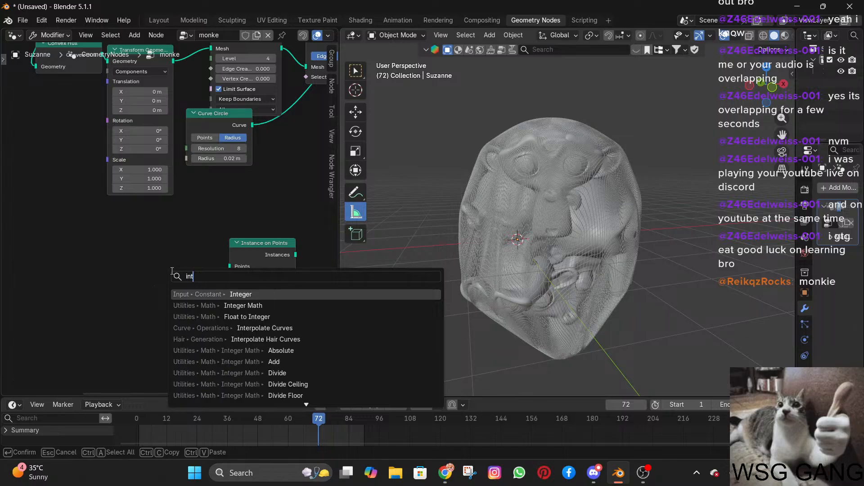
{"action": "key", "text": "BackSpace"}
{"action": "type", "text": "sta"}
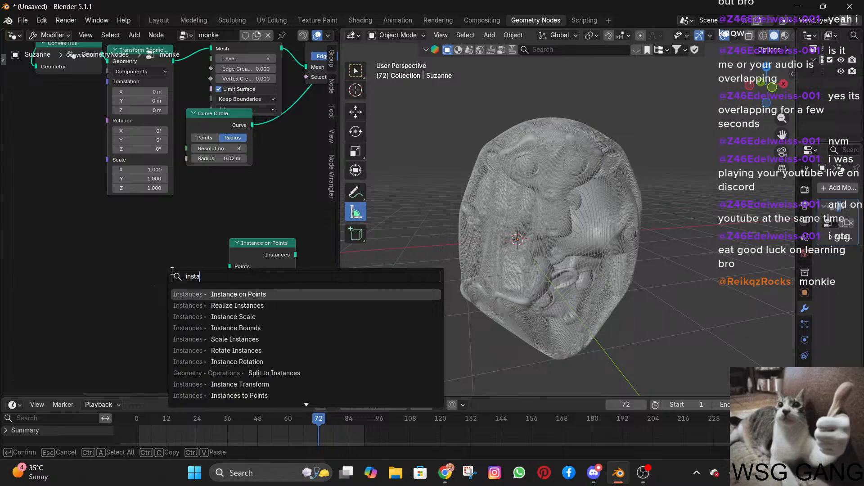
{"action": "type", "text": "nce t"}
{"action": "type", "text": "o"}
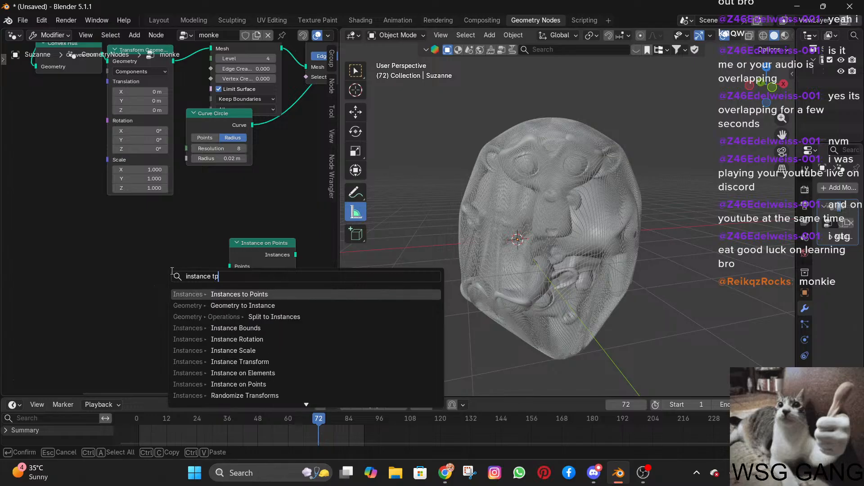
{"action": "key", "text": "BackSpace"}
{"action": "type", "text": "o"}
{"action": "key", "text": "Return"}
{"action": "left_click", "coordinate": [133, 273]}
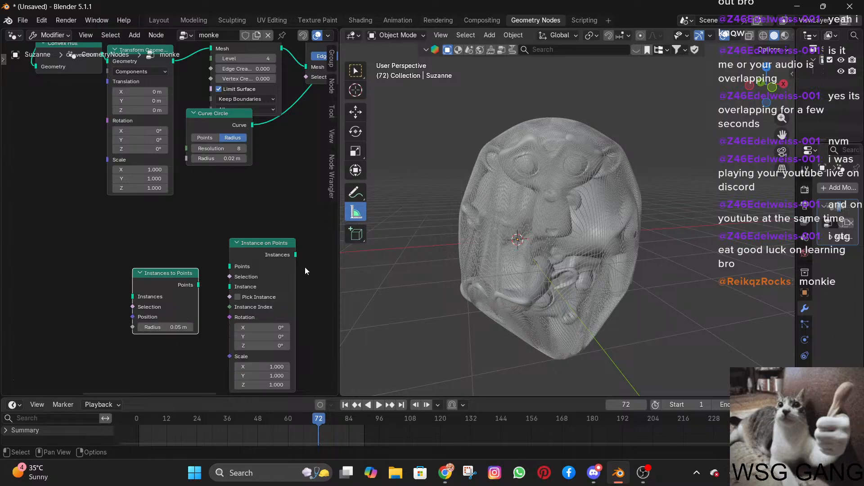
{"action": "key", "text": "x"}
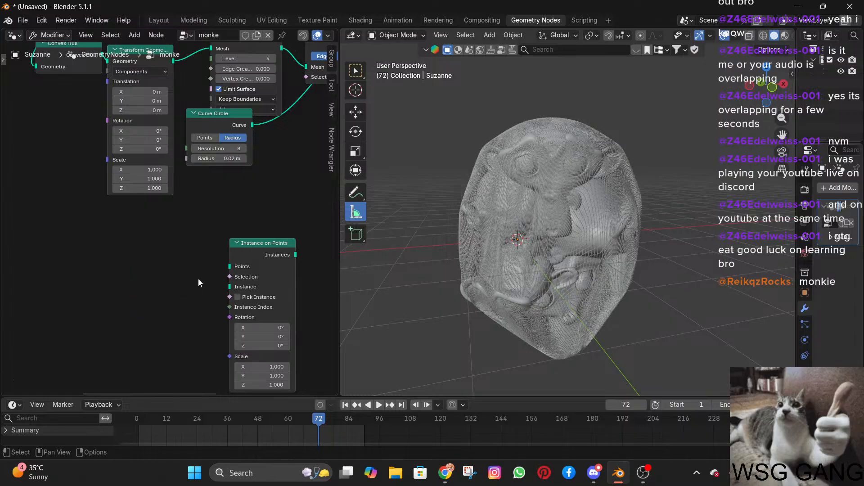
Replace the unconnected Instance on Points node with a fresh one in the empty area below the Curve Circle node.
{"action": "left_click", "coordinate": [269, 266]}
{"action": "key", "text": "x"}
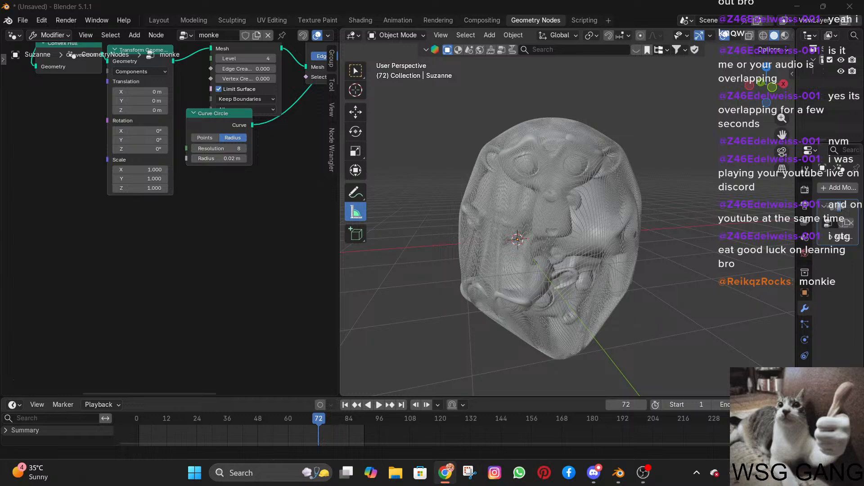
{"action": "key", "text": "shift+a"}
{"action": "mouse_move", "coordinate": [216, 319]}
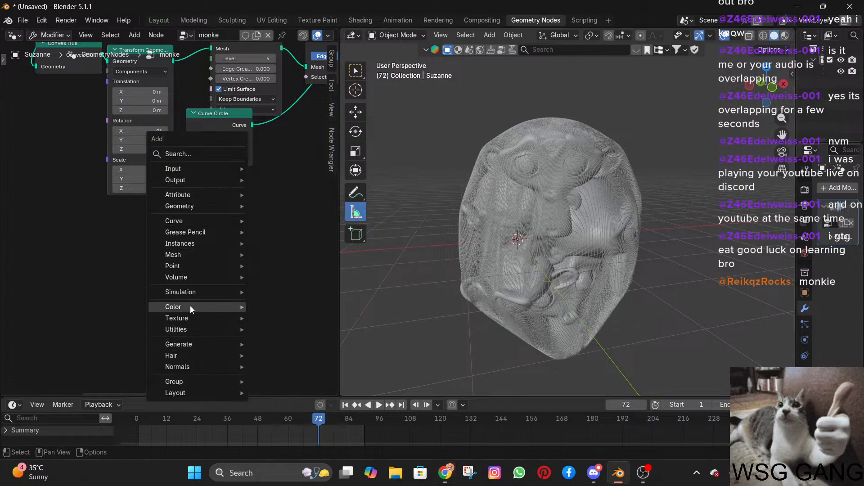
{"action": "mouse_move", "coordinate": [187, 264]}
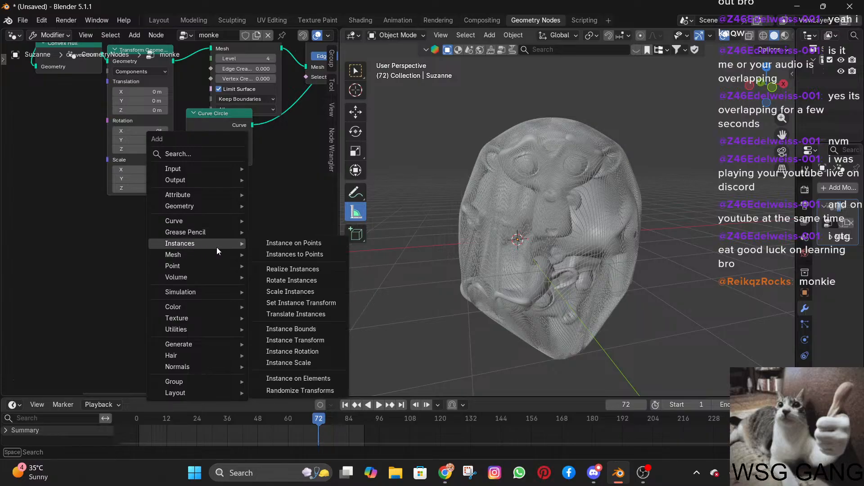
{"action": "left_click", "coordinate": [282, 243]}
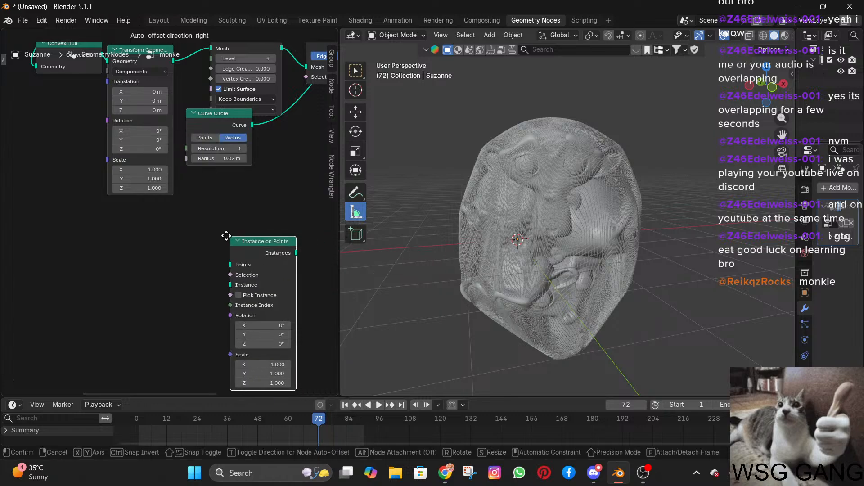
{"action": "left_click", "coordinate": [193, 232]}
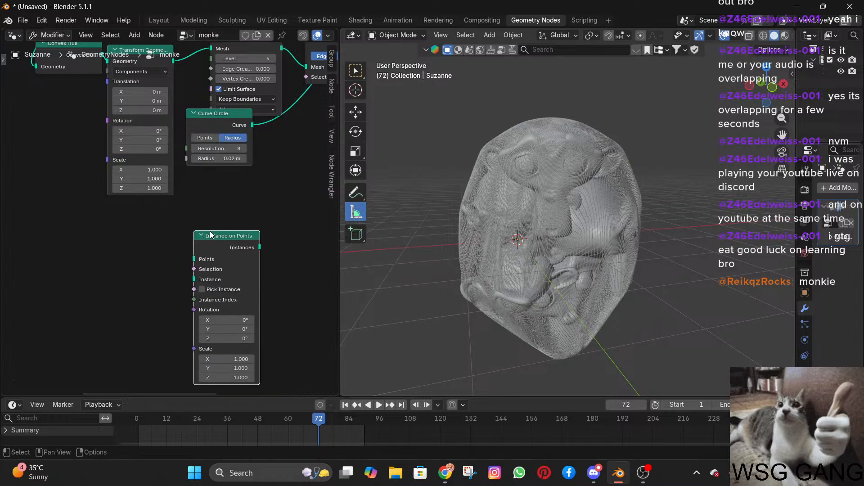
{"action": "left_click", "coordinate": [863, 320]}
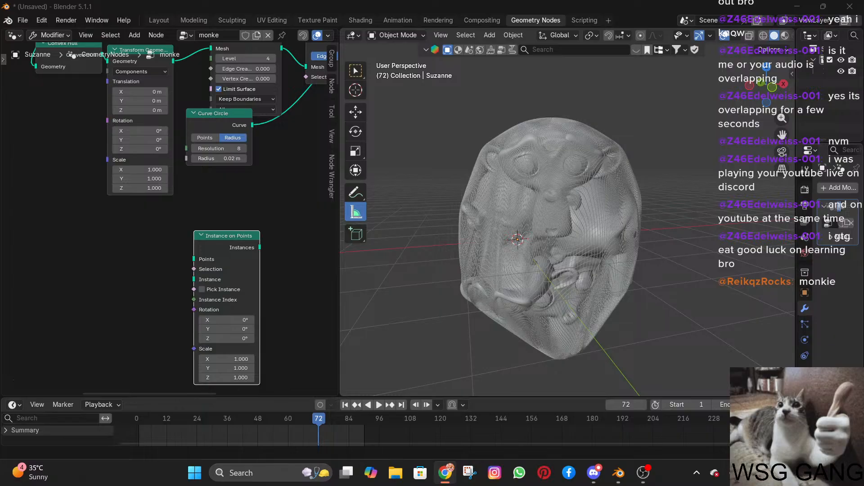
Link the Transform Geometry output to the Points input of Instance on Points and its Instances output to Join Geometry.
{"action": "left_click_drag", "start_coordinate": [173, 60], "coordinate": [198, 260]}
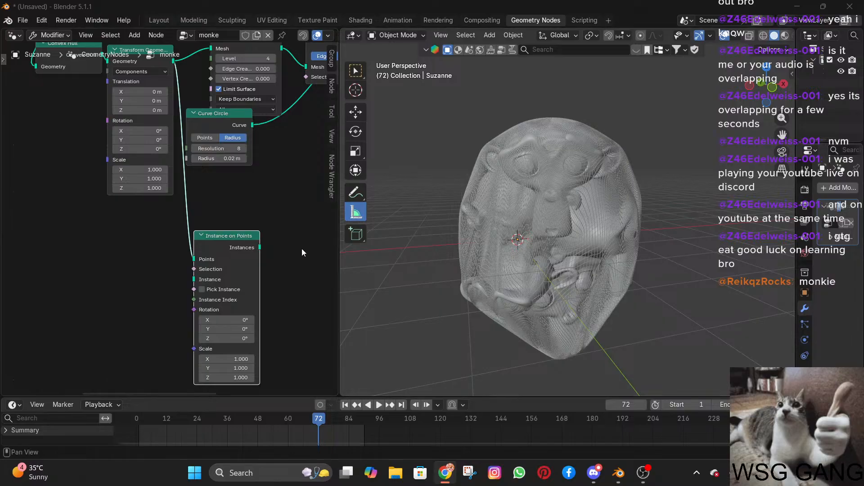
{"action": "scroll", "coordinate": [303, 251], "scroll_direction": "down", "scroll_amount": 3}
{"action": "middle_click_drag", "start_coordinate": [266, 243], "coordinate": [87, 301]}
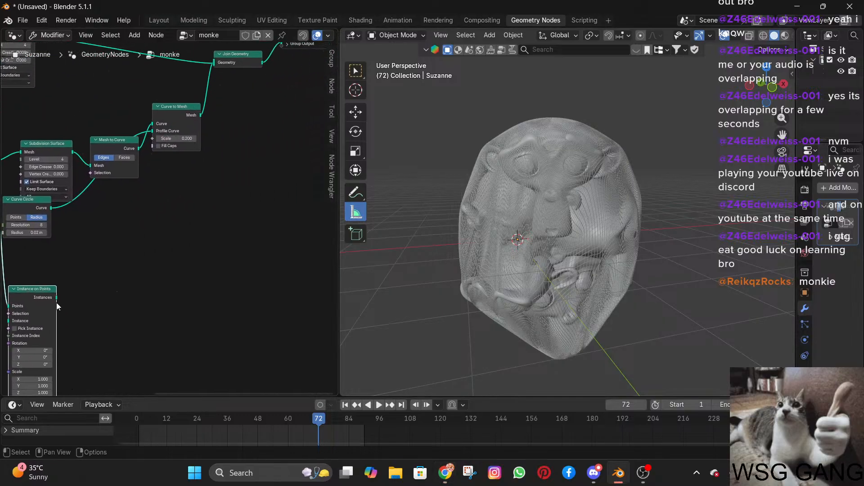
{"action": "left_click_drag", "start_coordinate": [56, 298], "coordinate": [210, 70]}
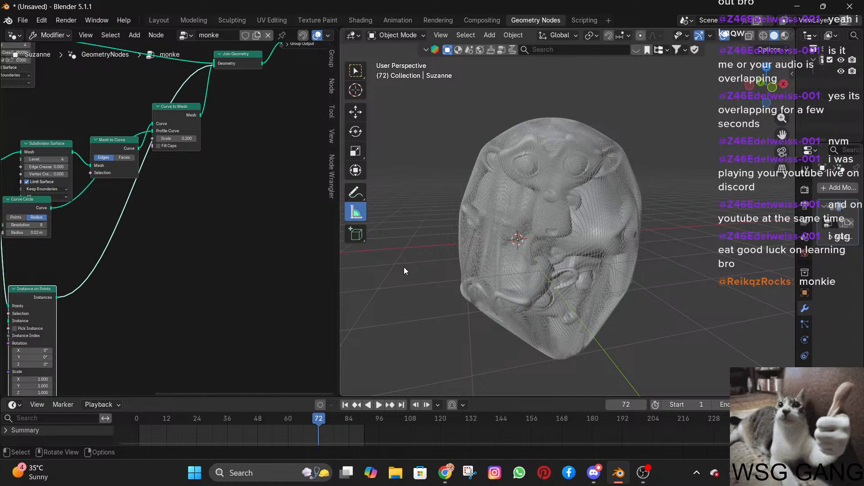
Add a UV sphere to the scene and move it away from the monkey object into empty space.
{"action": "scroll", "coordinate": [131, 280], "scroll_direction": "up", "scroll_amount": 4}
{"action": "middle_click_drag", "start_coordinate": [132, 279], "coordinate": [235, 235]}
{"action": "scroll", "coordinate": [180, 248], "scroll_direction": "up", "scroll_amount": 3}
{"action": "middle_click_drag", "start_coordinate": [141, 279], "coordinate": [215, 226]}
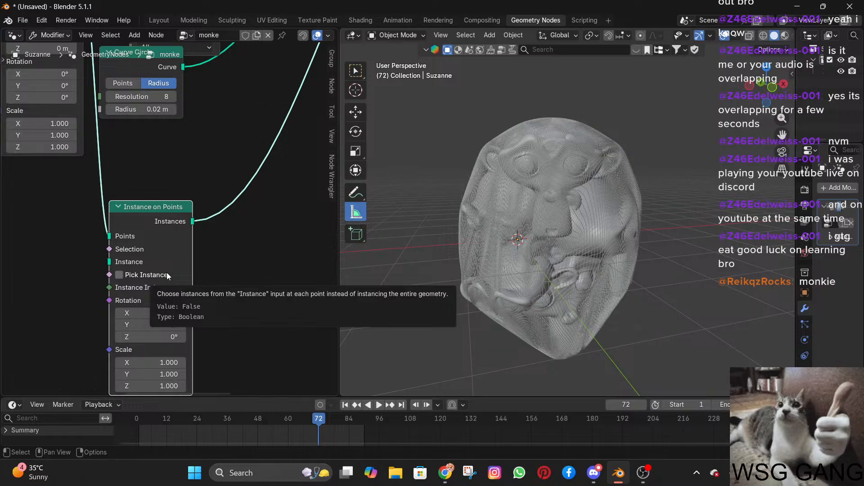
{"action": "scroll", "coordinate": [298, 273], "scroll_direction": "down", "scroll_amount": 2}
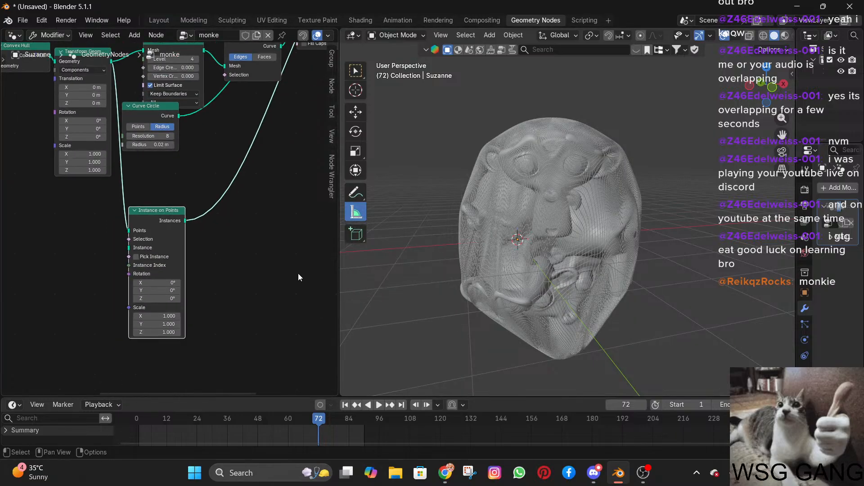
{"action": "scroll", "coordinate": [558, 281], "scroll_direction": "down", "scroll_amount": 3}
{"action": "key", "text": "shift+a"}
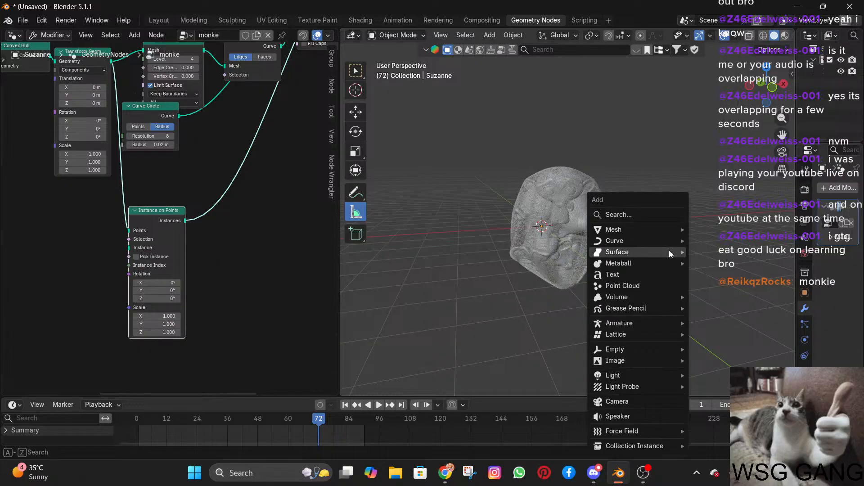
{"action": "type", "text": "uv"}
{"action": "key", "text": "Return"}
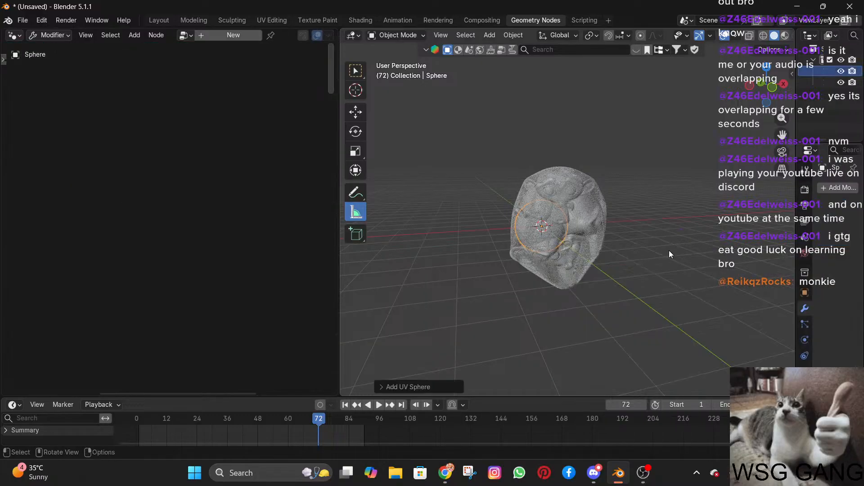
{"action": "key", "text": "g"}
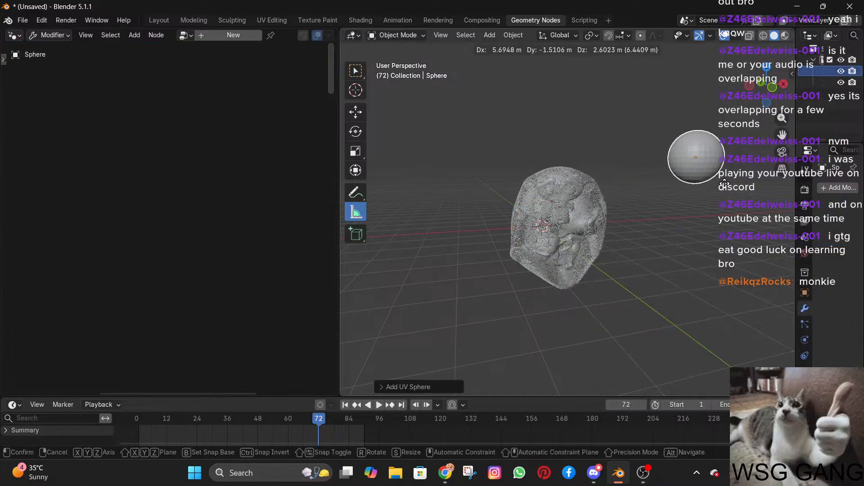
{"action": "left_click", "coordinate": [744, 170]}
Reselect the monkey object and switch Pick Instance on and off on the Instance on Points node to compare the result.
{"action": "left_click", "coordinate": [601, 210]}
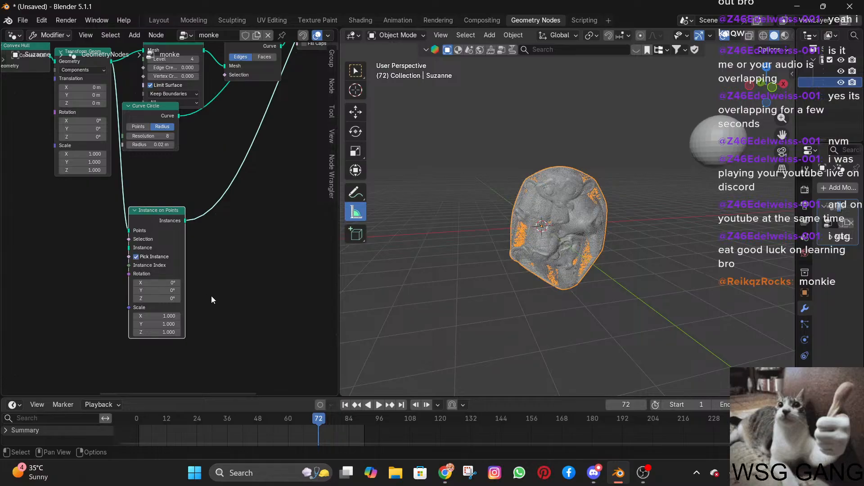
{"action": "scroll", "coordinate": [214, 270], "scroll_direction": "up", "scroll_amount": 3}
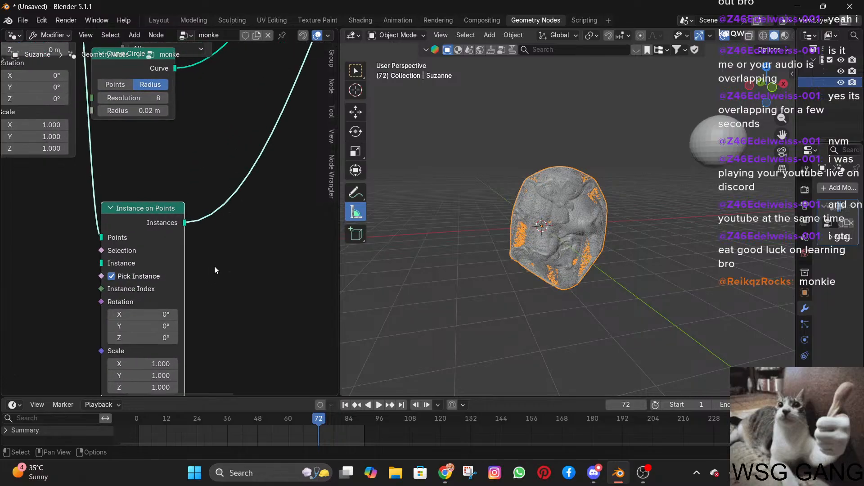
{"action": "left_click", "coordinate": [114, 282]}
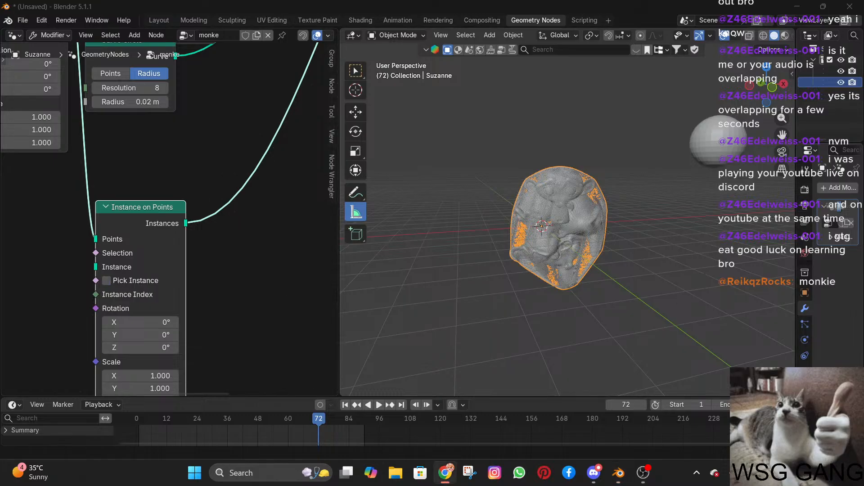
{"action": "scroll", "coordinate": [518, 256], "scroll_direction": "down", "scroll_amount": 6}
{"action": "scroll", "coordinate": [233, 241], "scroll_direction": "down", "scroll_amount": 1}
{"action": "mouse_move", "coordinate": [233, 244]}
{"action": "middle_mouse_down"}
{"action": "mouse_move", "coordinate": [200, 257]}
{"action": "mouse_move", "coordinate": [202, 229]}
{"action": "mouse_move", "coordinate": [235, 233]}
{"action": "middle_mouse_up"}
{"action": "scroll", "coordinate": [131, 260], "scroll_direction": "down", "scroll_amount": 4}
{"action": "scroll", "coordinate": [252, 242], "scroll_direction": "up", "scroll_amount": 4}
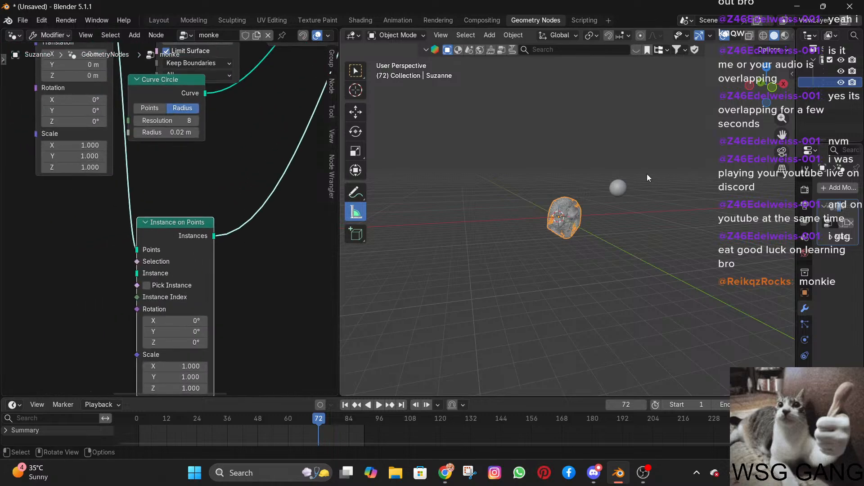
{"action": "scroll", "coordinate": [563, 217], "scroll_direction": "up", "scroll_amount": 6}
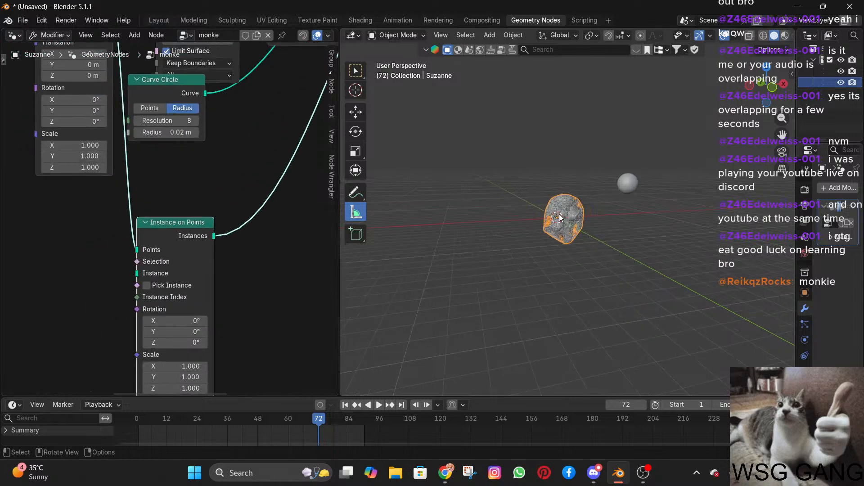
{"action": "left_click", "coordinate": [147, 286]}
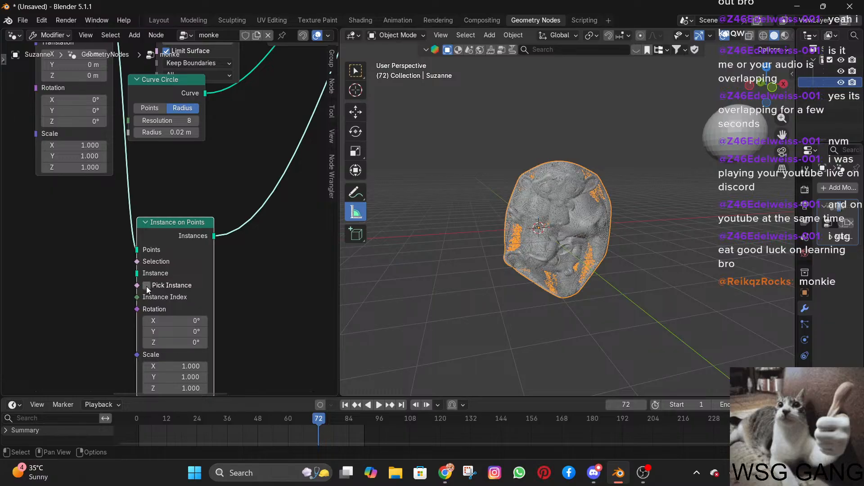
{"action": "left_click", "coordinate": [147, 285]}
Delete the UV sphere from the scene and reselect the monkey object.
{"action": "left_click", "coordinate": [737, 157]}
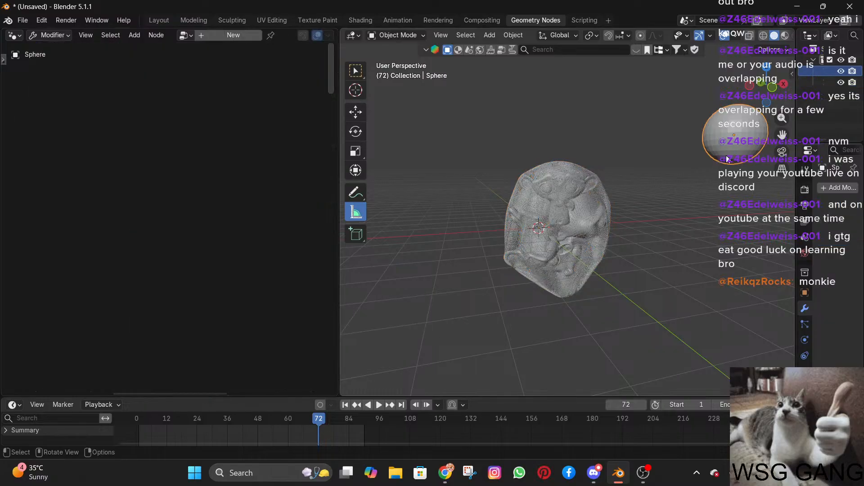
{"action": "key", "text": "Delete"}
{"action": "left_click", "coordinate": [573, 206]}
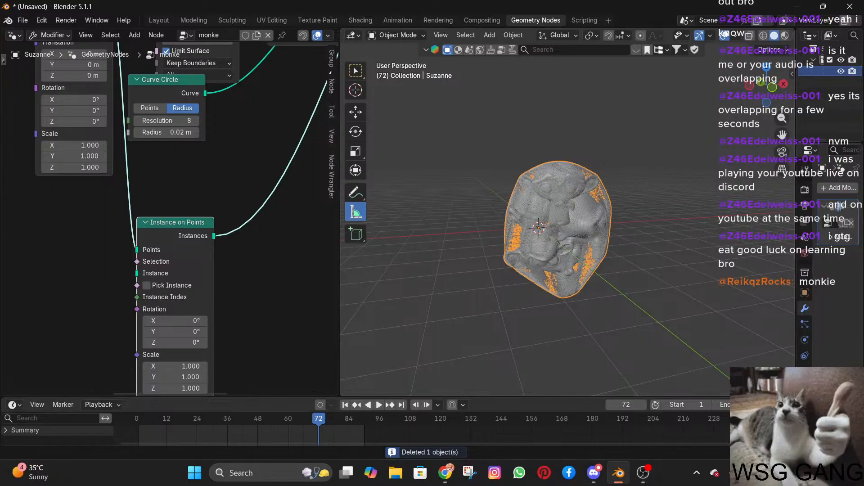
Enable Pick Instance on the Instance on Points node and connect a new Ico Sphere node's Mesh to its Instance input.
{"action": "middle_click_drag", "start_coordinate": [150, 295], "coordinate": [200, 240]}
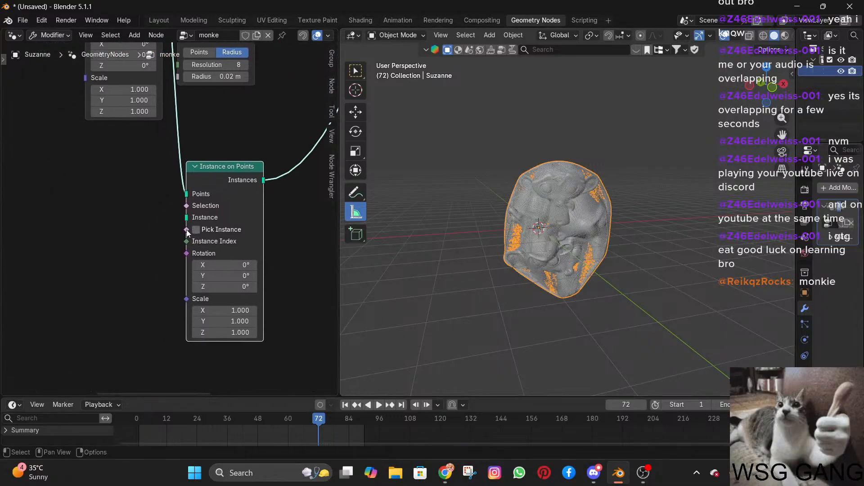
{"action": "left_click_drag", "start_coordinate": [186, 233], "coordinate": [131, 231]}
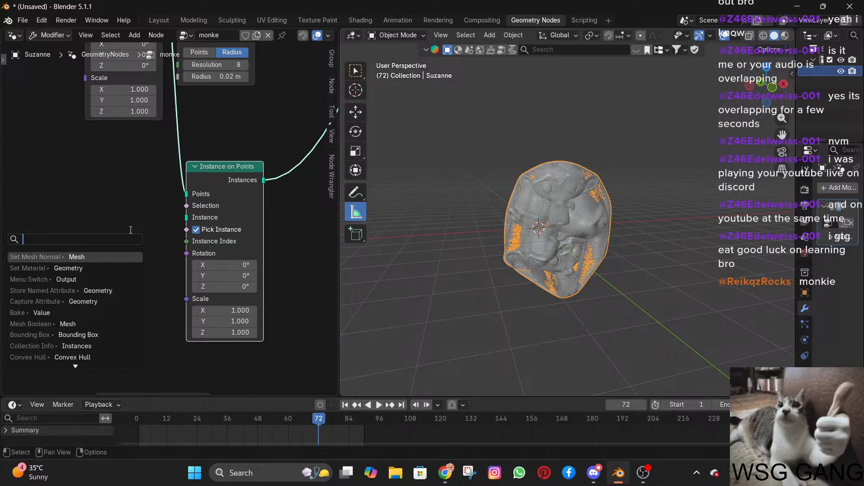
{"action": "type", "text": "ico spe"}
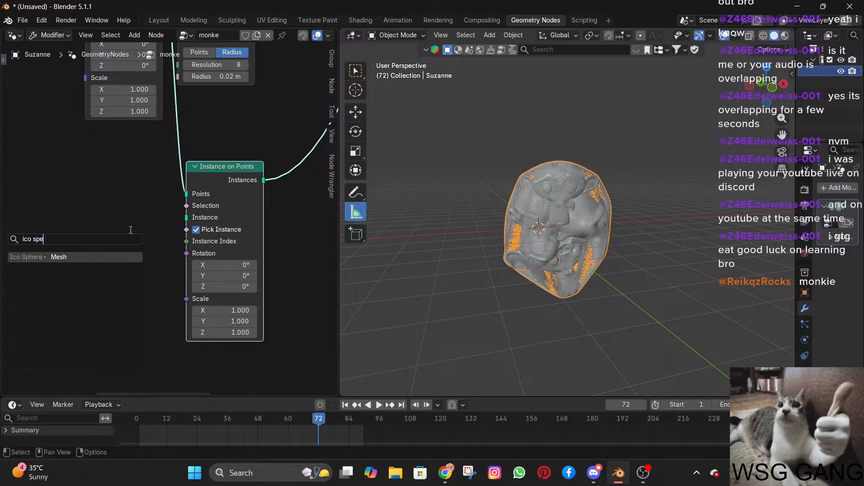
{"action": "key", "text": "BackSpace"}
{"action": "type", "text": "he"}
{"action": "key", "text": "Return"}
{"action": "left_click", "coordinate": [120, 222]}
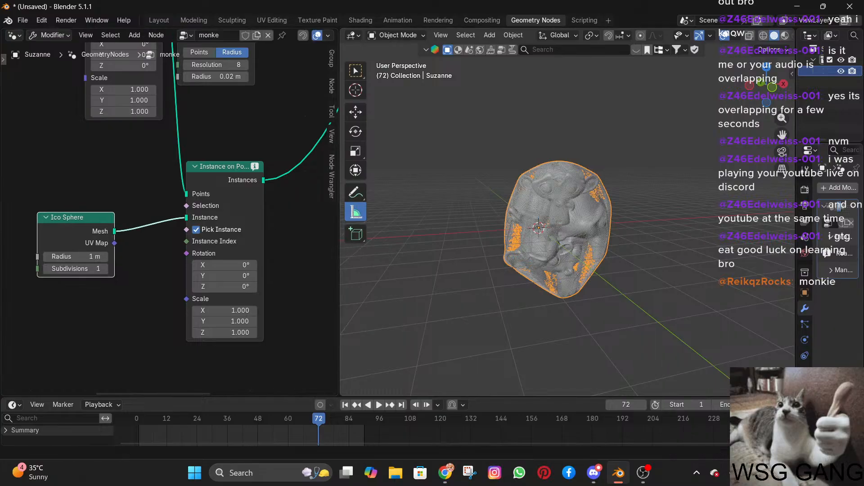
Check the info note on the Instance on Points node and delete that node, keeping the Ico Sphere node.
{"action": "key", "text": "alt+Tab"}
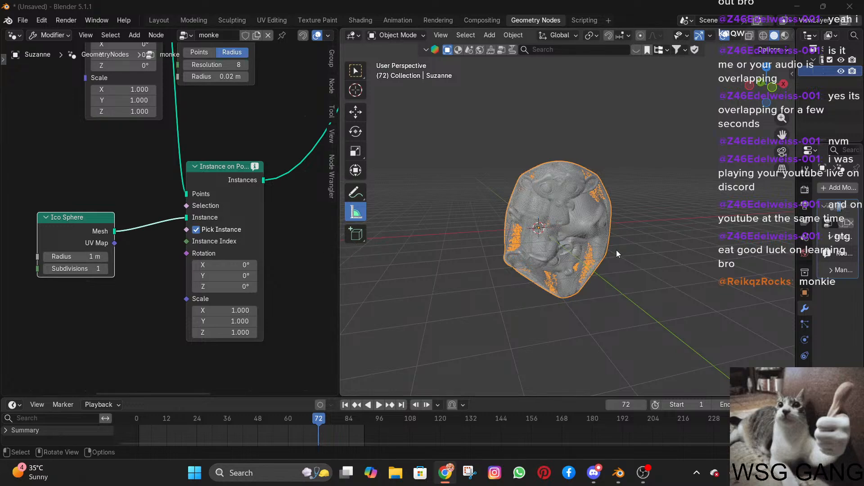
{"action": "scroll", "coordinate": [614, 250], "scroll_direction": "up", "scroll_amount": 4}
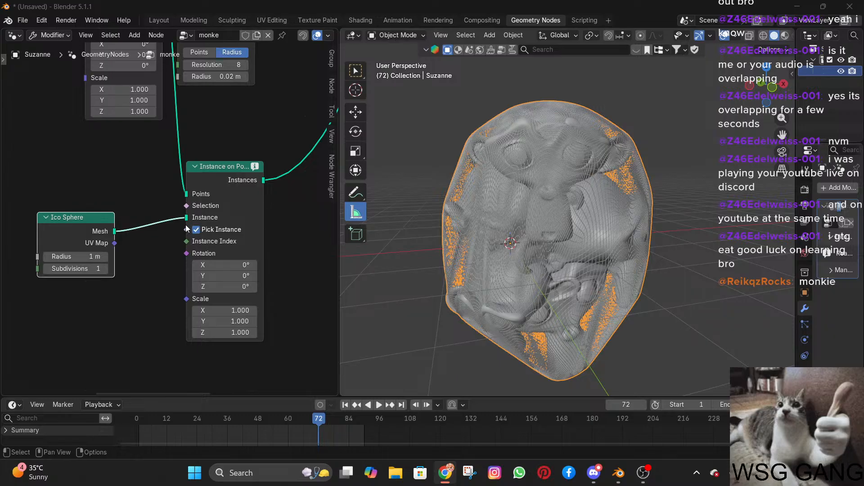
{"action": "left_click", "coordinate": [255, 168]}
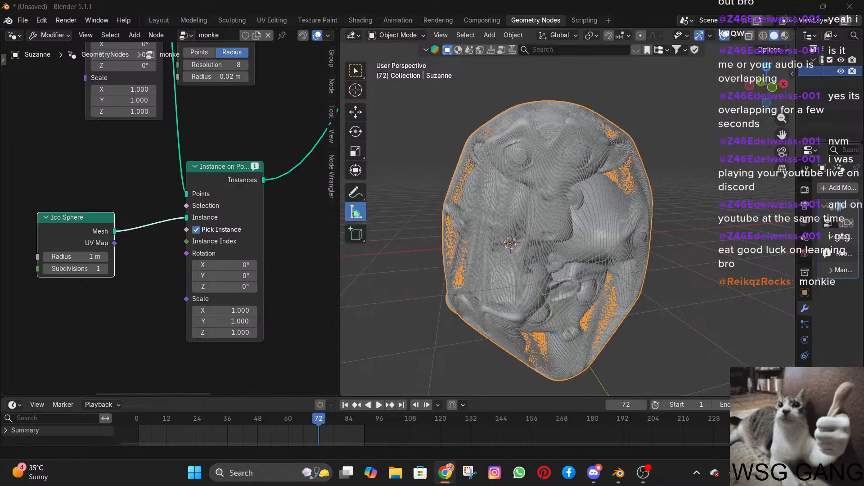
{"action": "left_click", "coordinate": [240, 183]}
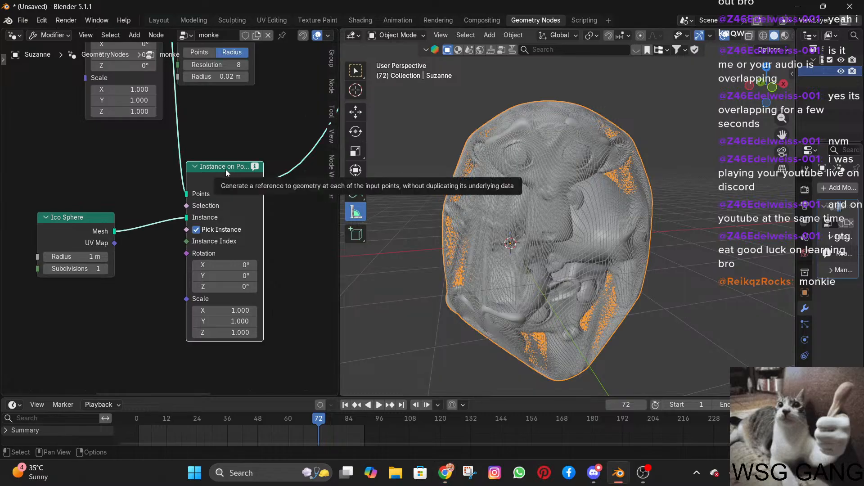
{"action": "key", "text": "x"}
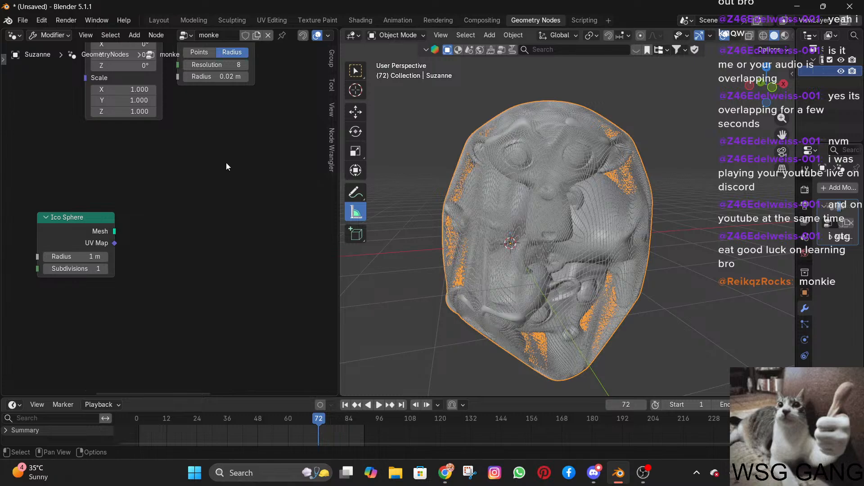
Try adding an Instances to Points node beside the Ico Sphere node, and remove it again.
{"action": "scroll", "coordinate": [226, 163], "scroll_direction": "down", "scroll_amount": 3}
{"action": "key", "text": "shift+a"}
{"action": "mouse_move", "coordinate": [196, 165]}
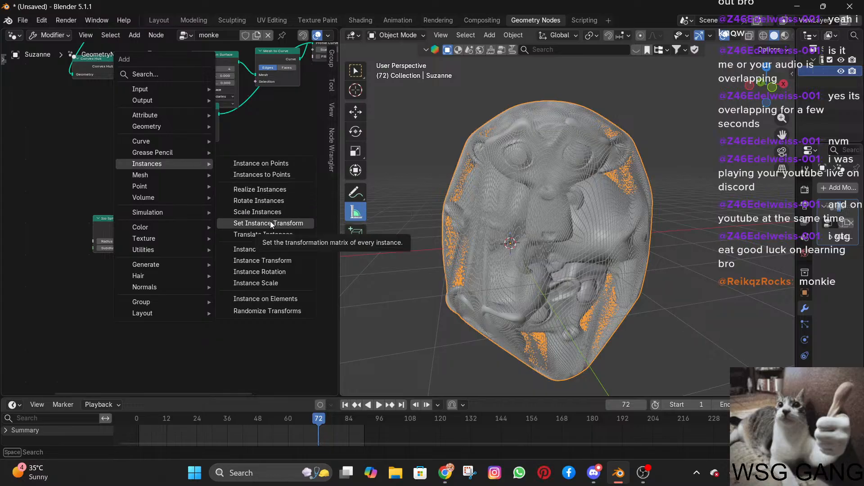
{"action": "left_click", "coordinate": [271, 175]}
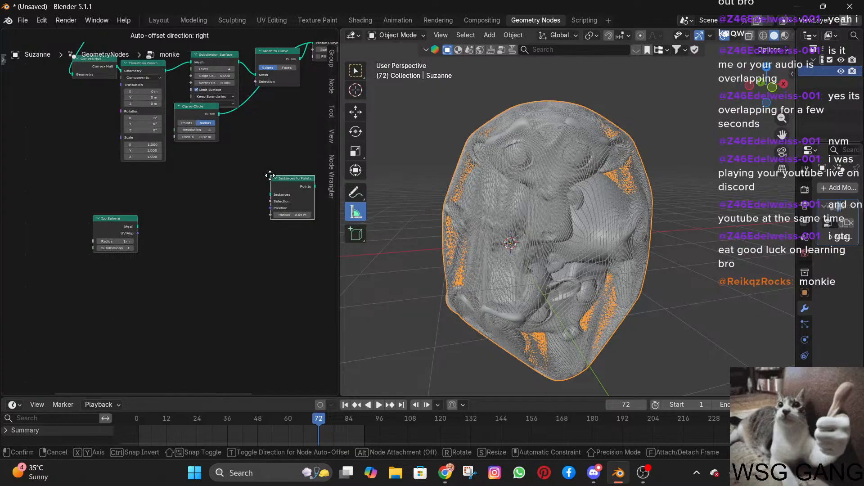
{"action": "left_click", "coordinate": [197, 175]}
{"action": "left_click_drag", "start_coordinate": [235, 134], "coordinate": [200, 207]}
{"action": "scroll", "coordinate": [216, 150], "scroll_direction": "down", "scroll_amount": 5}
{"action": "middle_click_drag", "start_coordinate": [209, 163], "coordinate": [189, 211]}
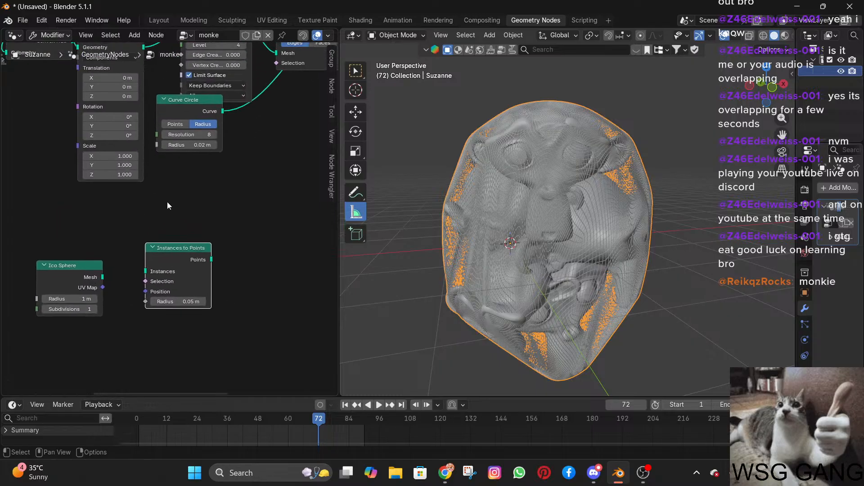
{"action": "scroll", "coordinate": [166, 206], "scroll_direction": "down", "scroll_amount": 2}
{"action": "left_click_drag", "start_coordinate": [150, 91], "coordinate": [155, 202]}
{"action": "key", "text": "Escape"}
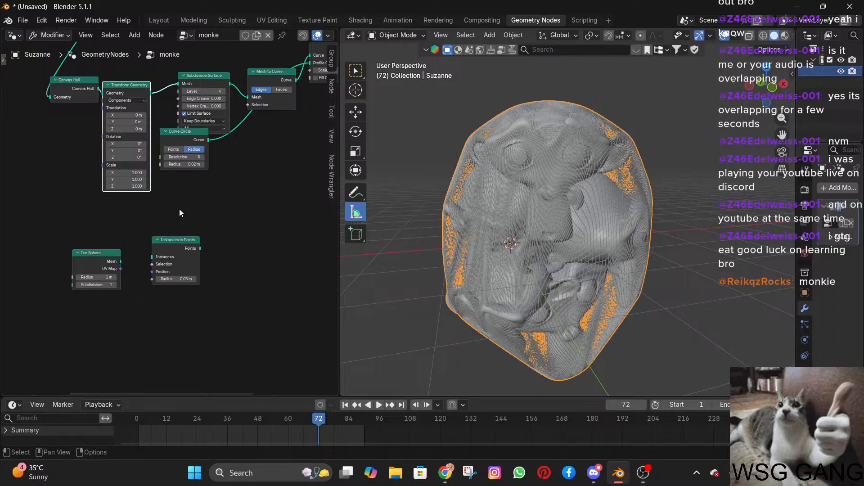
{"action": "left_click", "coordinate": [164, 250]}
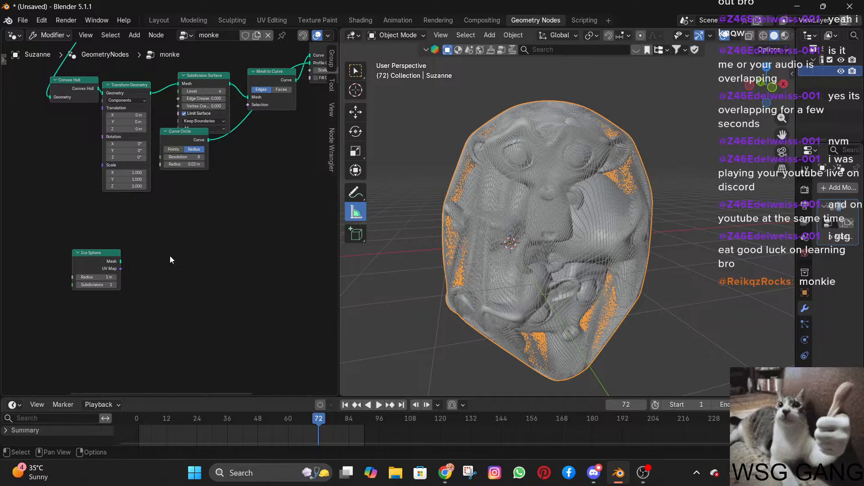
Find a Points node by searching for "point", place it beside the Ico Sphere node, and delete it.
{"action": "key", "text": "shift+a"}
{"action": "type", "text": "point"}
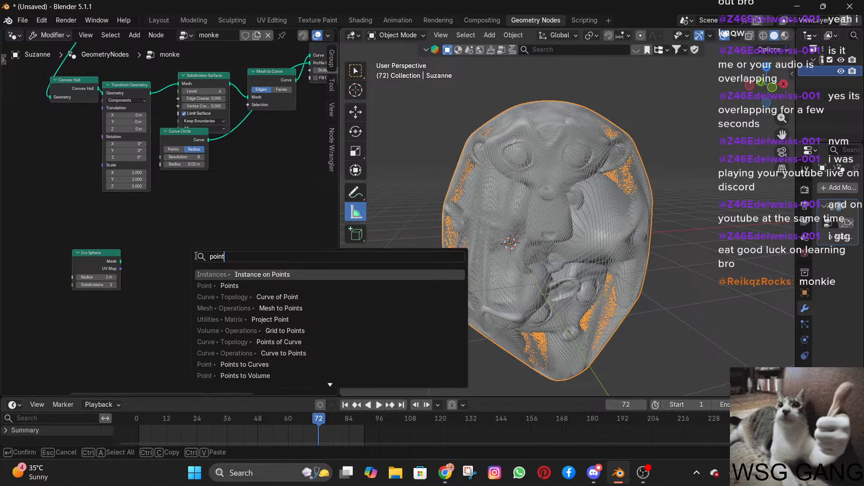
{"action": "left_click", "coordinate": [228, 285]}
{"action": "left_click", "coordinate": [204, 249]}
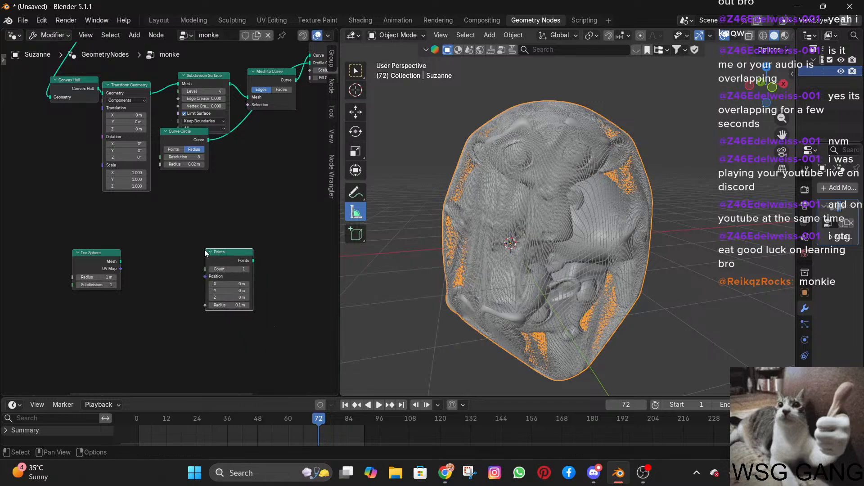
{"action": "key", "text": "x"}
Search the available nodes for "point instan" and place an Instance on Points node beside the Ico Sphere node.
{"action": "key", "text": "shift+a"}
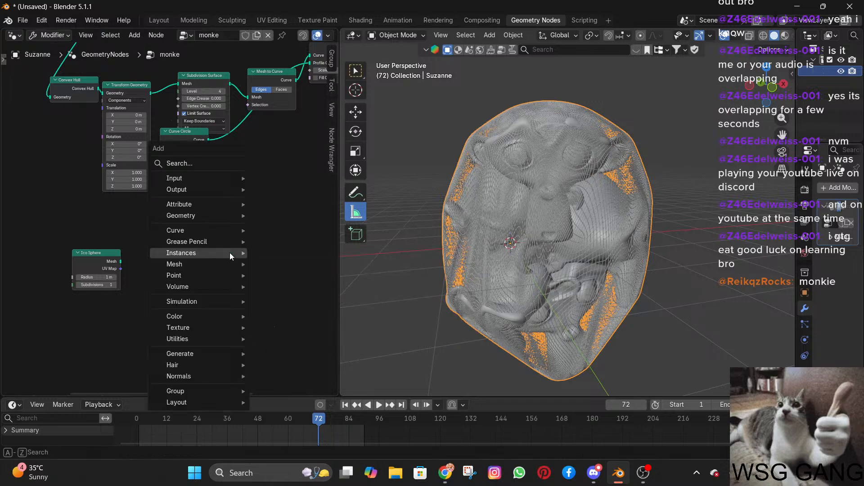
{"action": "type", "text": "point"}
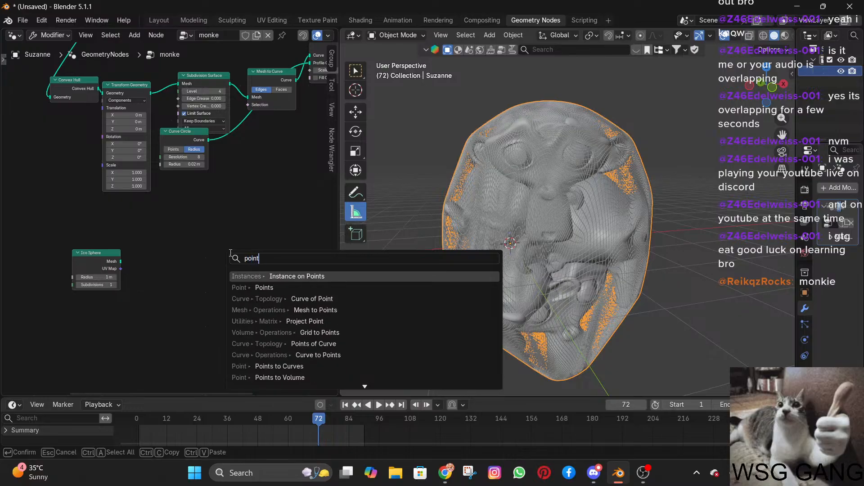
{"action": "type", "text": " instan"}
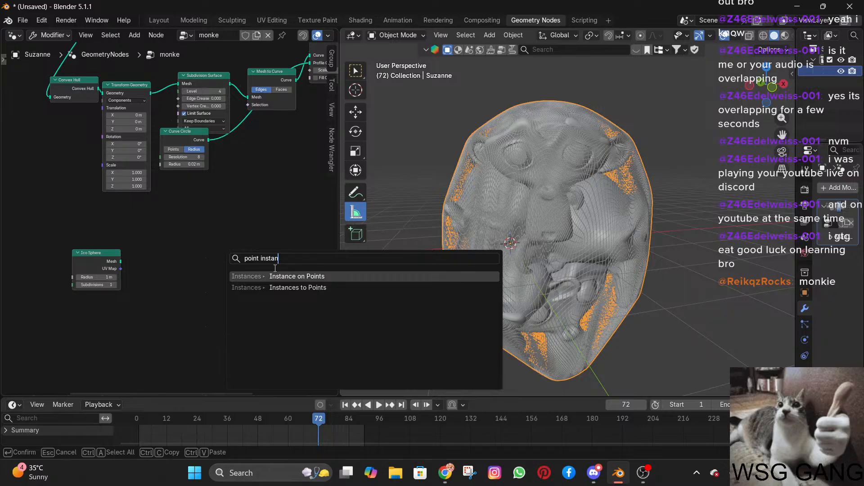
{"action": "key", "text": "Return"}
{"action": "left_click", "coordinate": [185, 249]}
Connect the Ico Sphere node's Mesh to the Instance input of the Instance on Points node and enable Pick Instance.
{"action": "scroll", "coordinate": [184, 250], "scroll_direction": "up", "scroll_amount": 2}
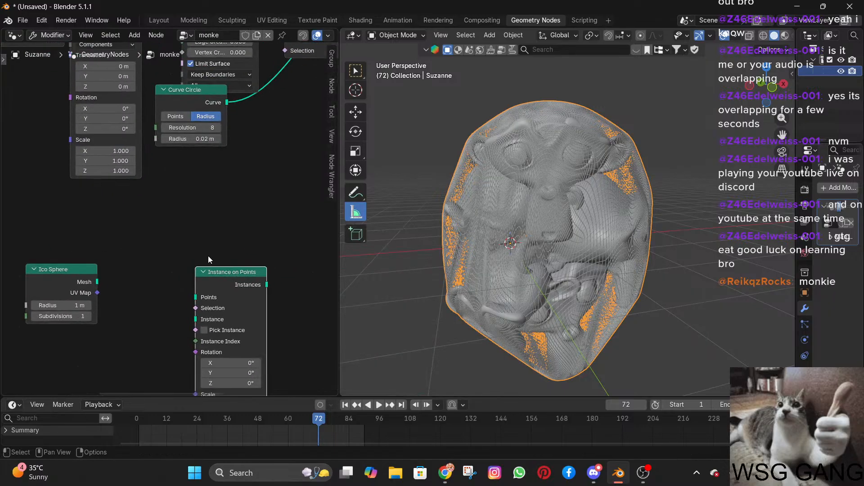
{"action": "scroll", "coordinate": [158, 209], "scroll_direction": "down", "scroll_amount": 3}
{"action": "left_click_drag", "start_coordinate": [185, 281], "coordinate": [130, 273]}
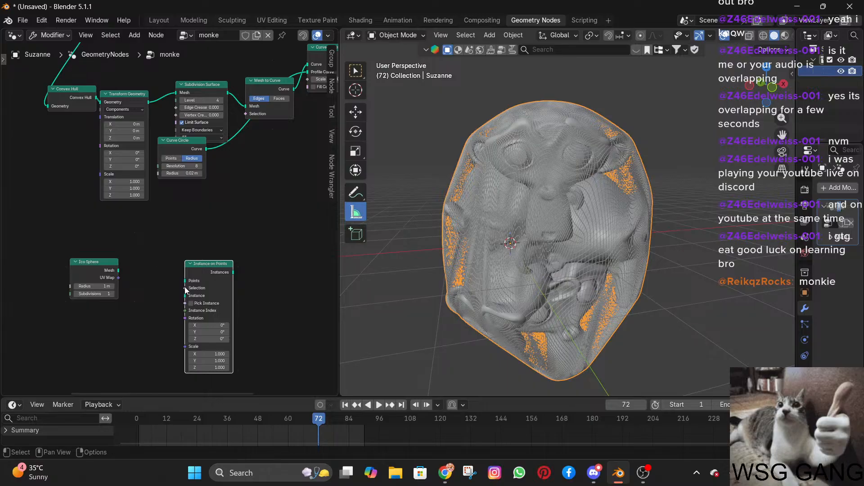
{"action": "mouse_move", "coordinate": [184, 295]}
{"action": "left_mouse_down"}
{"action": "mouse_move", "coordinate": [121, 265]}
{"action": "mouse_move", "coordinate": [187, 300]}
{"action": "mouse_move", "coordinate": [186, 283]}
{"action": "left_mouse_up"}
{"action": "left_click", "coordinate": [129, 252]}
{"action": "scroll", "coordinate": [185, 309], "scroll_direction": "up", "scroll_amount": 2}
{"action": "scroll", "coordinate": [185, 307], "scroll_direction": "up", "scroll_amount": 2}
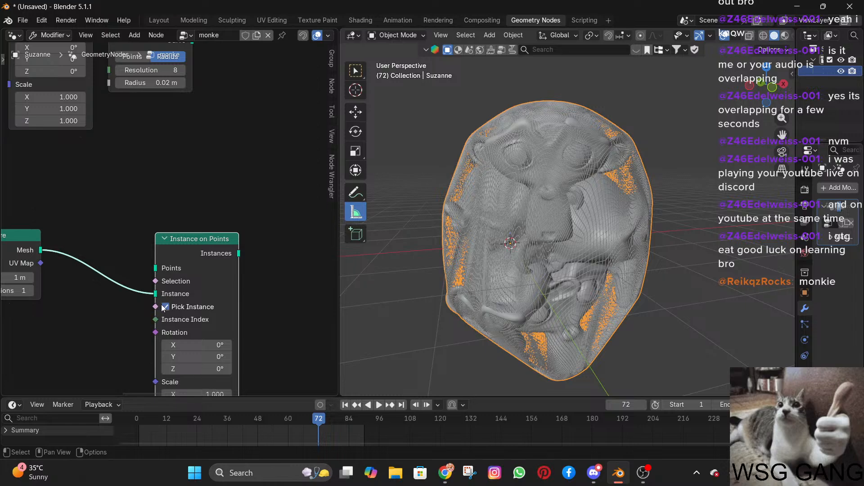
Try linking the Transform Geometry node's Geometry output to both the Pick Instance and Points inputs of Instance on Points.
{"action": "left_click_drag", "start_coordinate": [158, 306], "coordinate": [92, 74]}
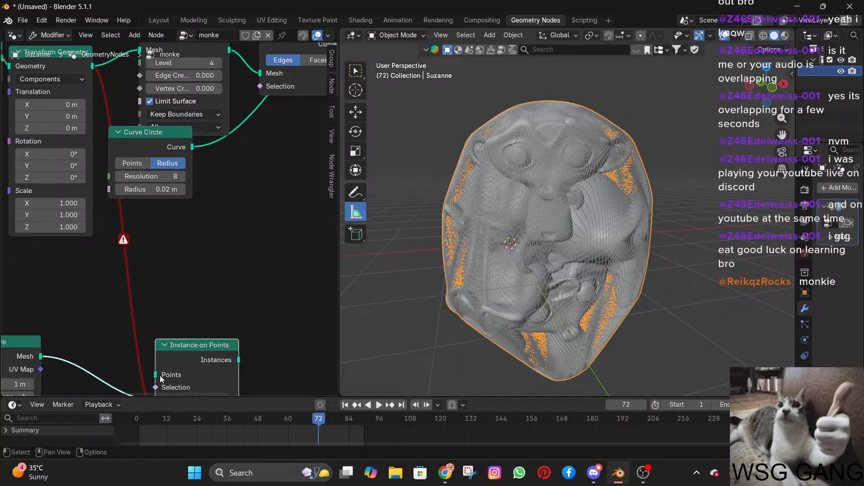
{"action": "left_click_drag", "start_coordinate": [161, 379], "coordinate": [96, 128]}
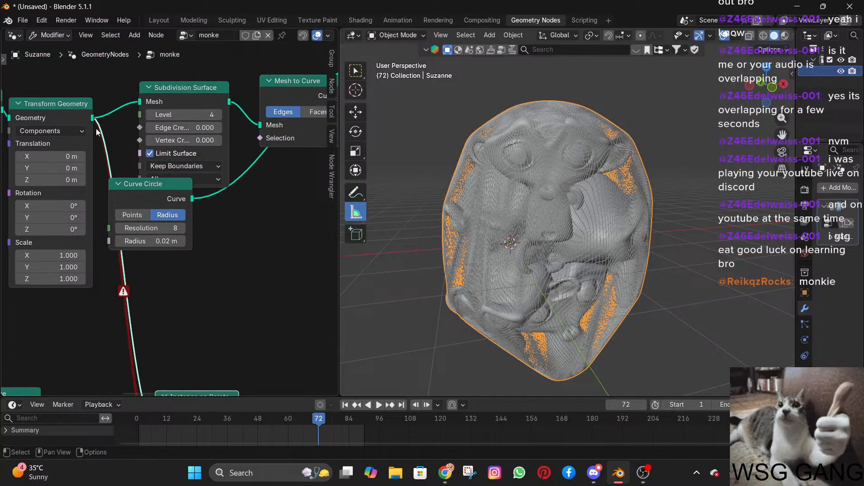
{"action": "scroll", "coordinate": [152, 329], "scroll_direction": "down", "scroll_amount": 1}
{"action": "middle_click_drag", "start_coordinate": [152, 327], "coordinate": [139, 210]}
{"action": "scroll", "coordinate": [140, 211], "scroll_direction": "down", "scroll_amount": 3}
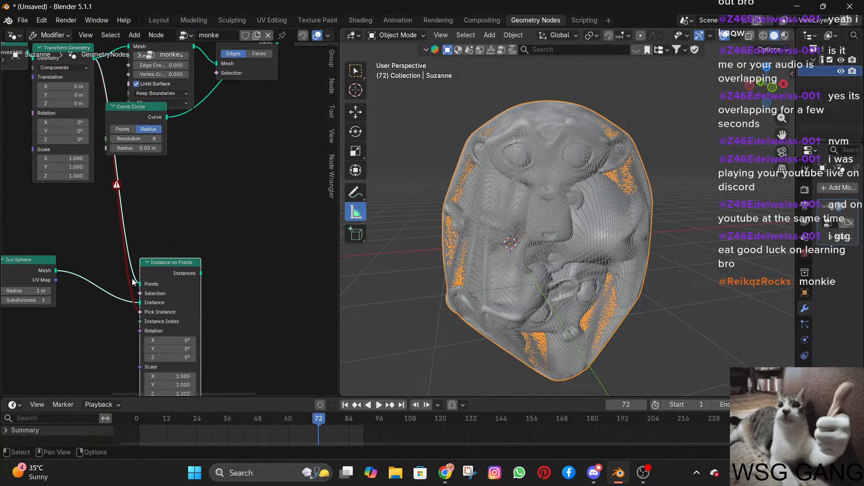
Remove the Pick Instance link and reconnect Transform Geometry's output to Points and the Ico Sphere's Mesh to Instance.
{"action": "left_click_drag", "start_coordinate": [134, 282], "coordinate": [113, 280]}
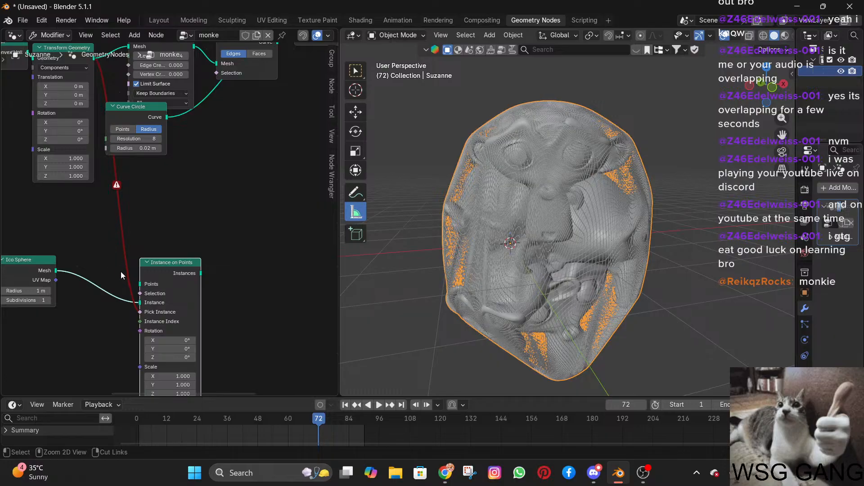
{"action": "left_click_drag", "start_coordinate": [134, 322], "coordinate": [134, 320]}
{"action": "left_click", "coordinate": [139, 313]}
{"action": "left_click_drag", "start_coordinate": [134, 288], "coordinate": [94, 67]}
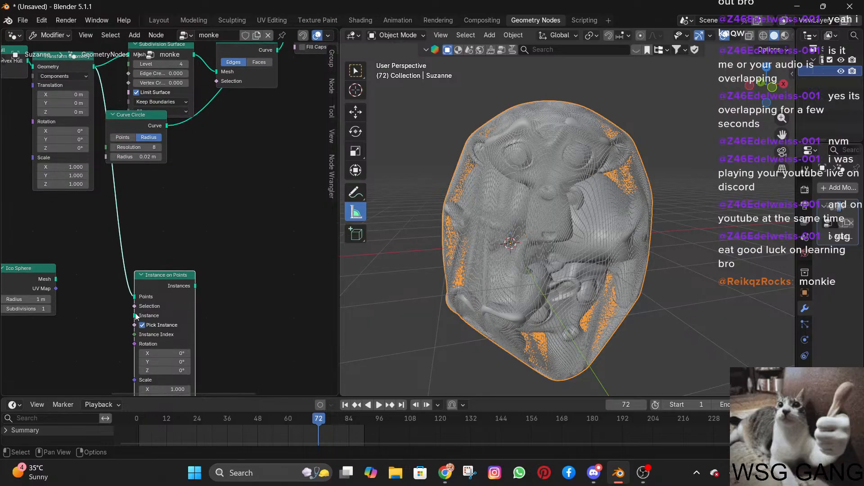
{"action": "left_click_drag", "start_coordinate": [135, 316], "coordinate": [55, 279]}
Set the Ico Sphere node's radius to 2 m and its subdivisions to 3.
{"action": "mouse_move", "coordinate": [32, 302]}
{"action": "left_mouse_down"}
{"action": "mouse_move", "coordinate": [50, 303]}
{"action": "mouse_move", "coordinate": [36, 302]}
{"action": "left_mouse_up"}
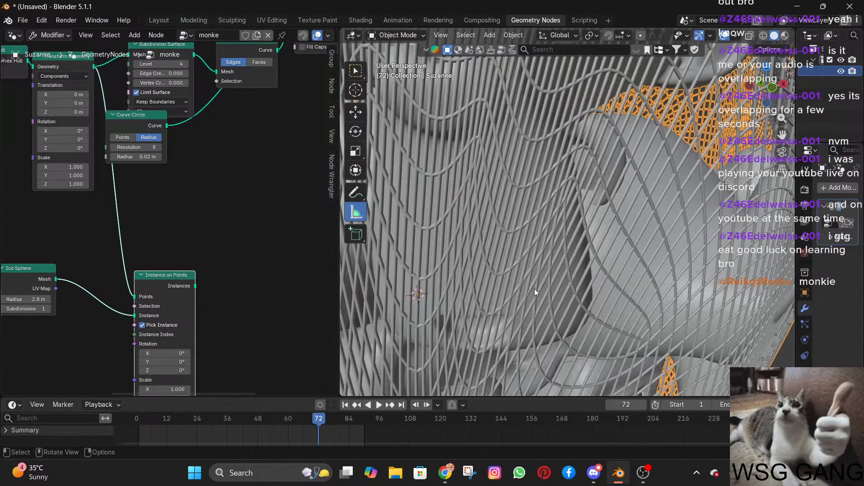
{"action": "middle_click_drag", "start_coordinate": [535, 292], "coordinate": [621, 250]}
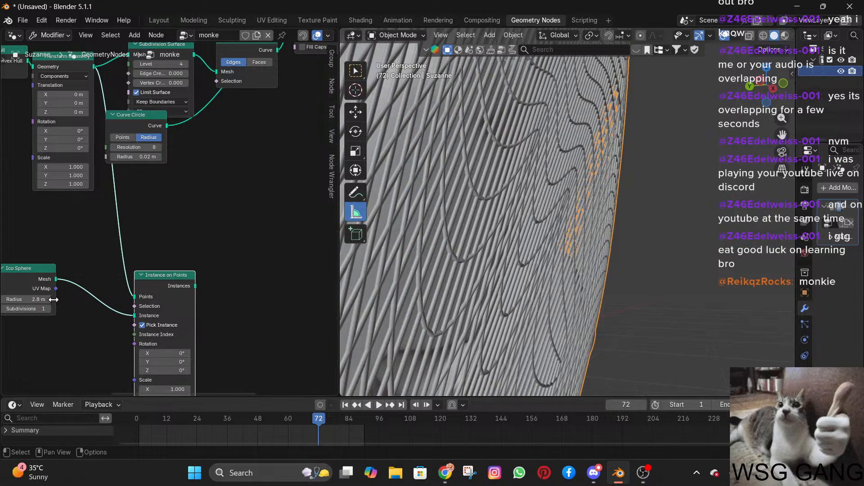
{"action": "mouse_move", "coordinate": [37, 300]}
{"action": "left_mouse_down"}
{"action": "mouse_move", "coordinate": [51, 301]}
{"action": "mouse_move", "coordinate": [44, 300]}
{"action": "left_mouse_up"}
{"action": "left_click_drag", "start_coordinate": [42, 301], "coordinate": [7, 301]}
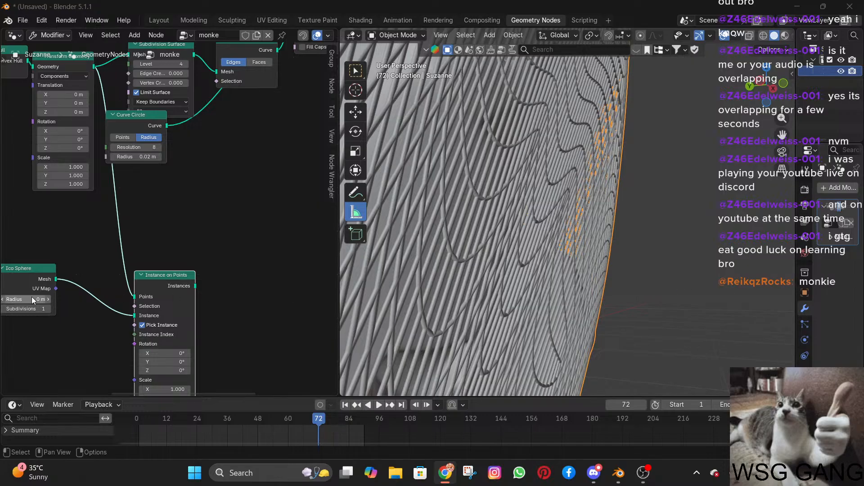
{"action": "mouse_move", "coordinate": [33, 310]}
{"action": "left_mouse_down"}
{"action": "mouse_move", "coordinate": [45, 311]}
{"action": "mouse_move", "coordinate": [35, 301]}
{"action": "mouse_move", "coordinate": [42, 301]}
{"action": "left_mouse_up"}
Delete the Instance on Points node, keeping the Ico Sphere node.
{"action": "scroll", "coordinate": [163, 286], "scroll_direction": "down", "scroll_amount": 4}
{"action": "middle_click_drag", "start_coordinate": [163, 286], "coordinate": [203, 233]}
{"action": "scroll", "coordinate": [200, 233], "scroll_direction": "up", "scroll_amount": 5}
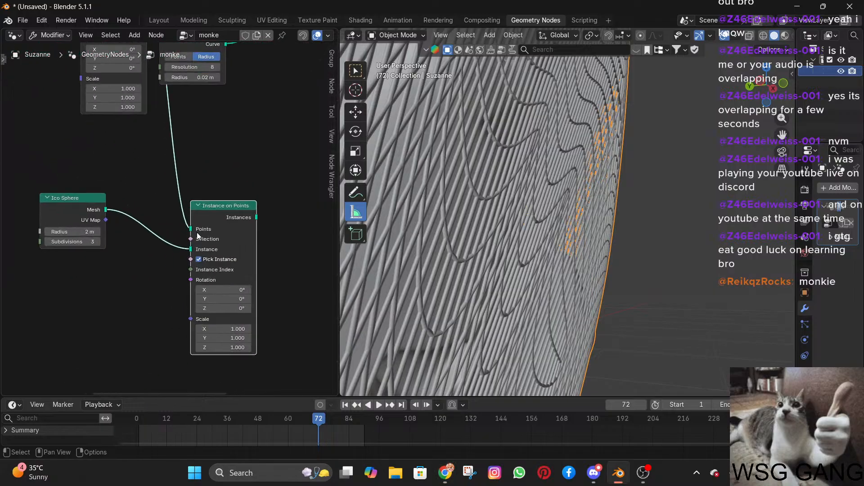
{"action": "scroll", "coordinate": [198, 236], "scroll_direction": "up", "scroll_amount": 1}
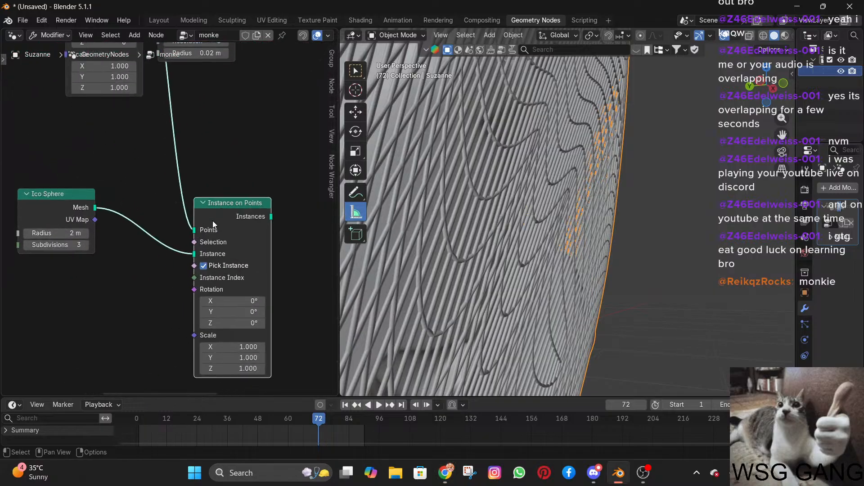
{"action": "key", "text": "x"}
Search the available nodes for "mesh ins" and leave the search without adding a node.
{"action": "key", "text": "shift+a"}
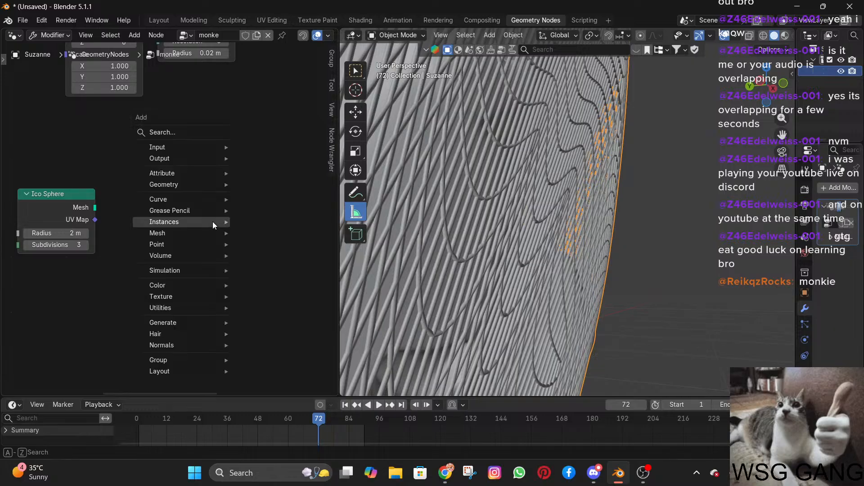
{"action": "mouse_move", "coordinate": [212, 221]}
{"action": "type", "text": "mes"}
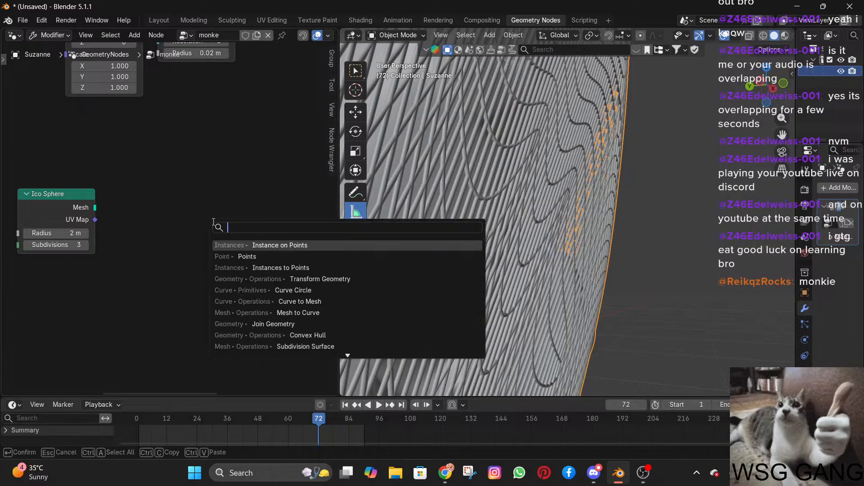
{"action": "type", "text": "h ins"}
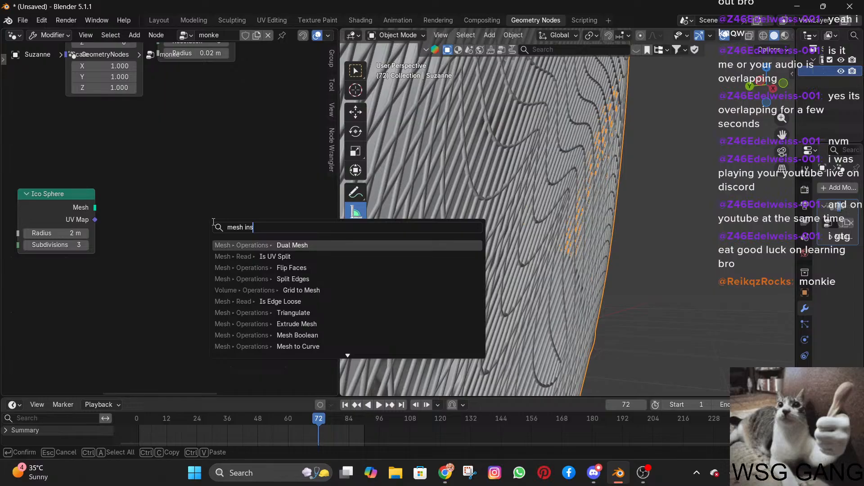
{"action": "right_click", "coordinate": [169, 204]}
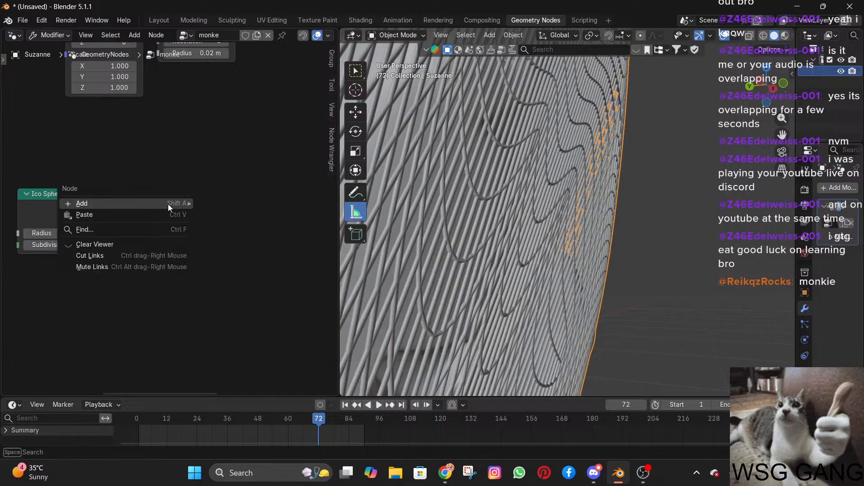
Look through the Instances and Point node categories, try adding a Points node, and undo the addition.
{"action": "key", "text": "shift+a"}
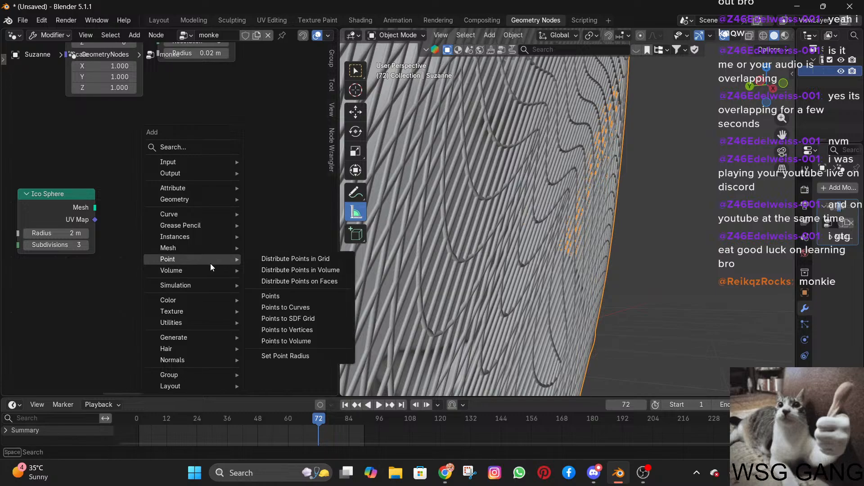
{"action": "mouse_move", "coordinate": [192, 364]}
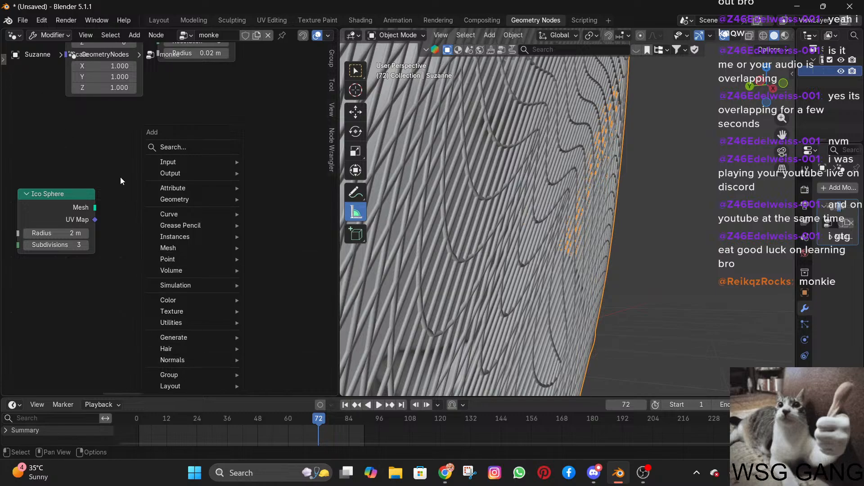
{"action": "mouse_move", "coordinate": [189, 240]}
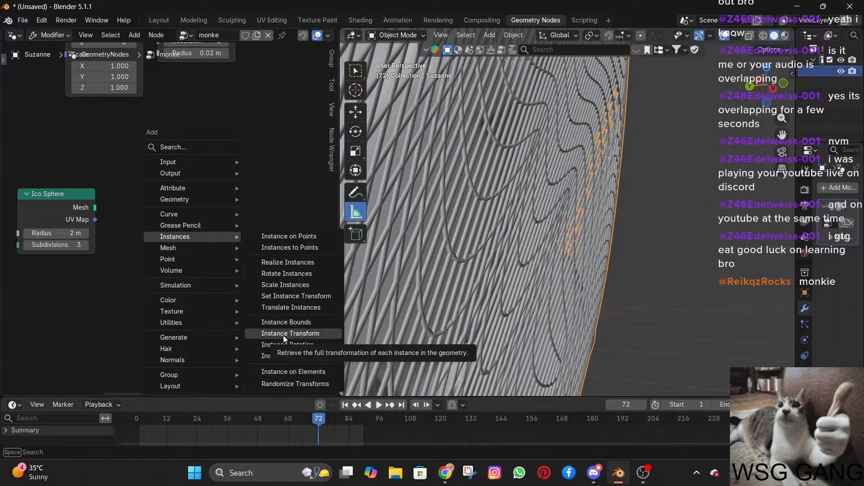
{"action": "mouse_move", "coordinate": [210, 264]}
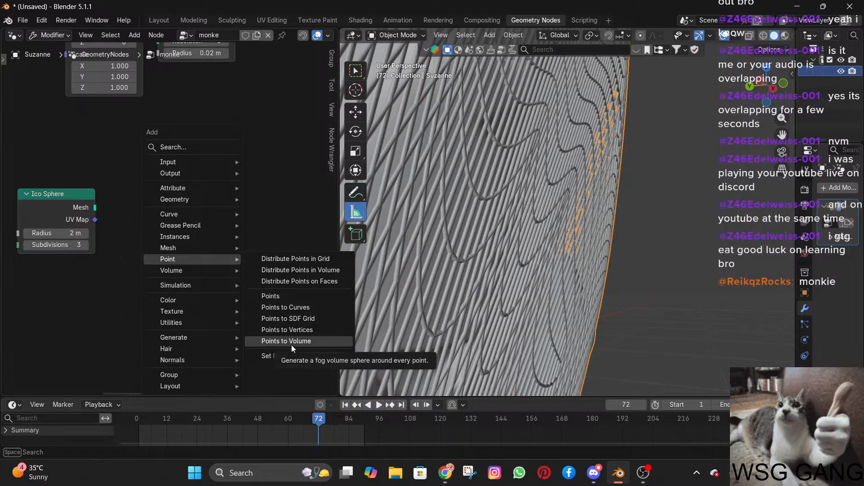
{"action": "left_click", "coordinate": [289, 299]}
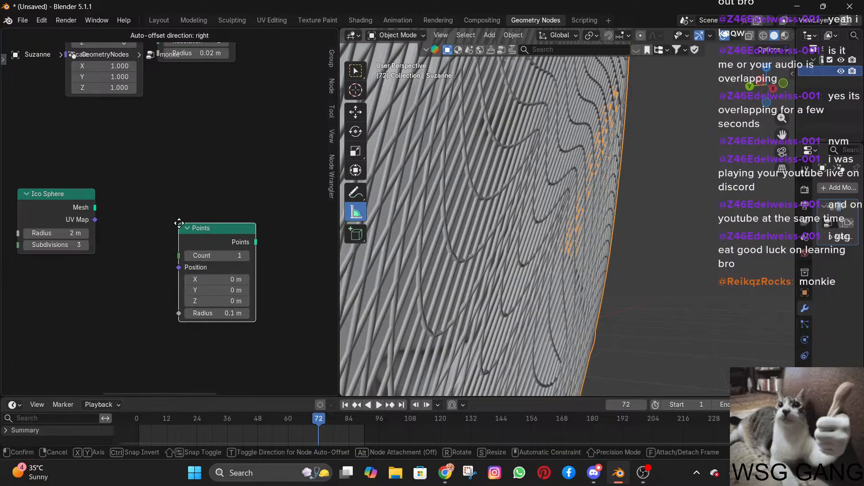
{"action": "left_click", "coordinate": [179, 224]}
{"action": "key", "text": "ctrl+z"}
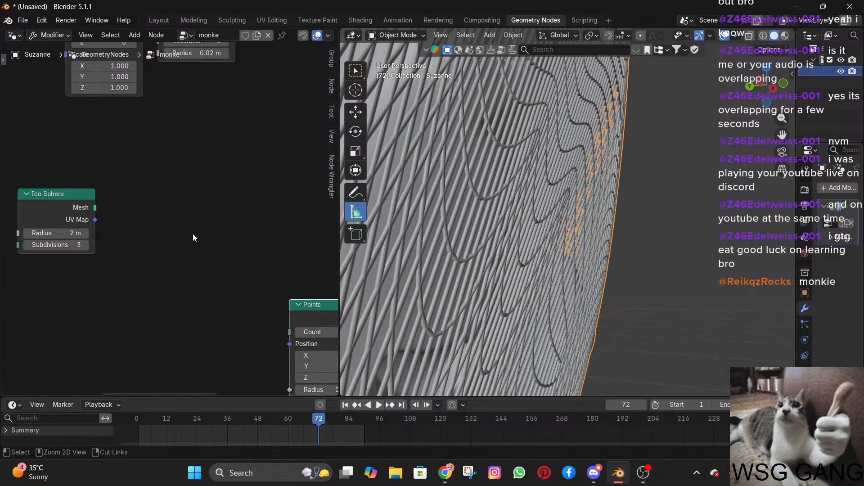
{"action": "key", "text": "ctrl+z"}
Add an Instance on Points node beside the Ico Sphere node.
{"action": "key", "text": "shift+a"}
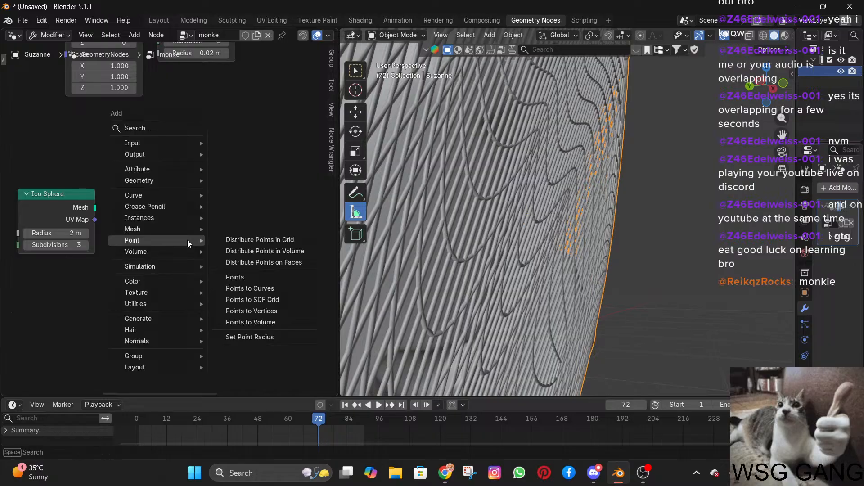
{"action": "type", "text": "pa"}
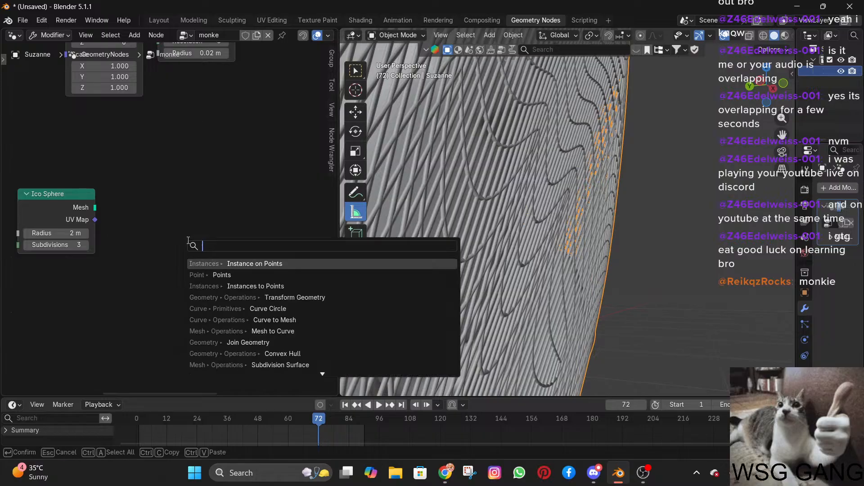
{"action": "key", "text": "BackSpace"}
{"action": "type", "text": "oint"}
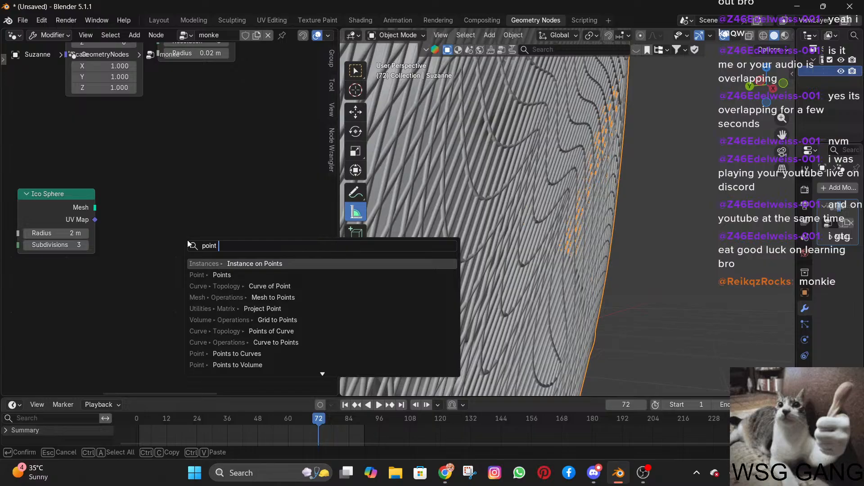
{"action": "key", "text": "Return"}
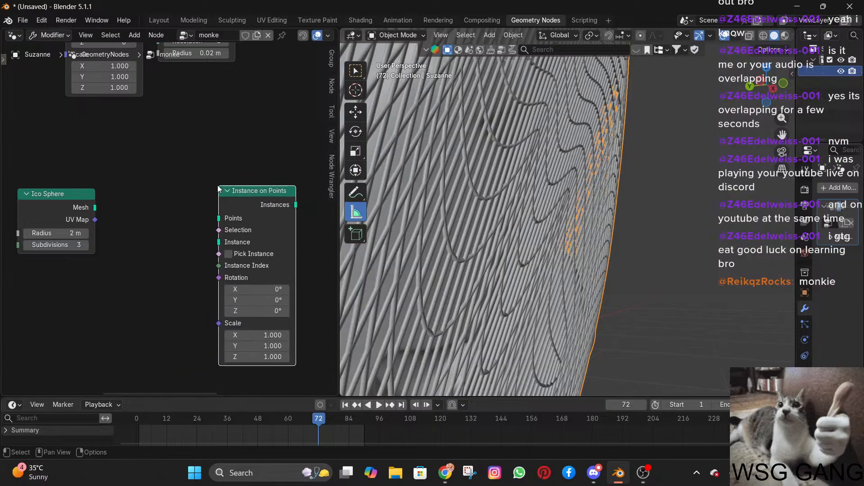
{"action": "left_click", "coordinate": [189, 174]}
{"action": "middle_click_drag", "start_coordinate": [190, 174], "coordinate": [199, 259]}
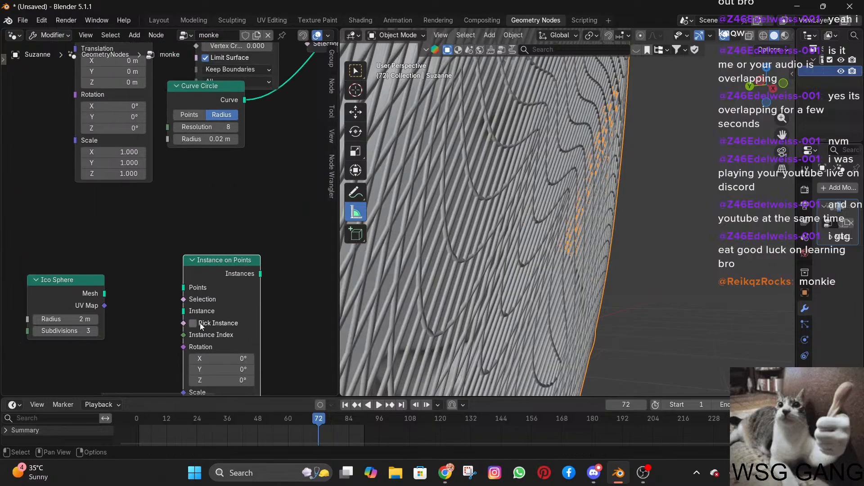
Try enabling Pick Instance on the Instance on Points node and linking the Ico Sphere's Mesh output to it.
{"action": "left_click", "coordinate": [193, 323]}
{"action": "left_click_drag", "start_coordinate": [183, 331], "coordinate": [105, 294]}
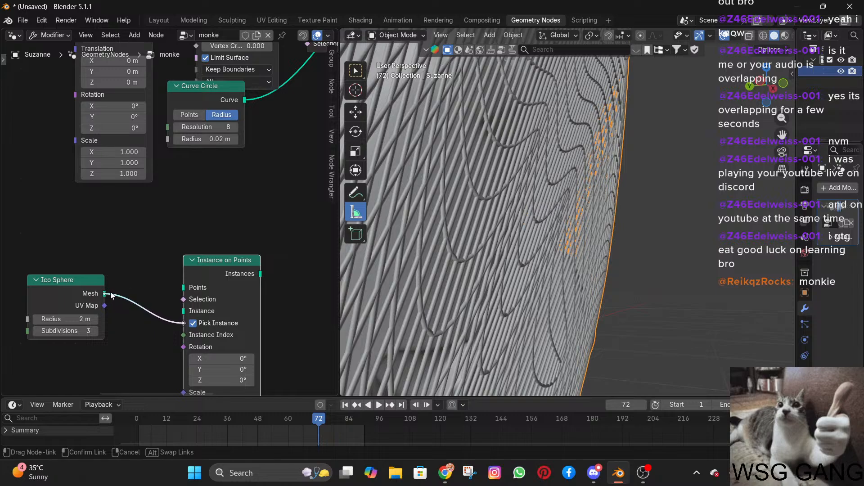
{"action": "middle_click_drag", "start_coordinate": [140, 252], "coordinate": [157, 321]}
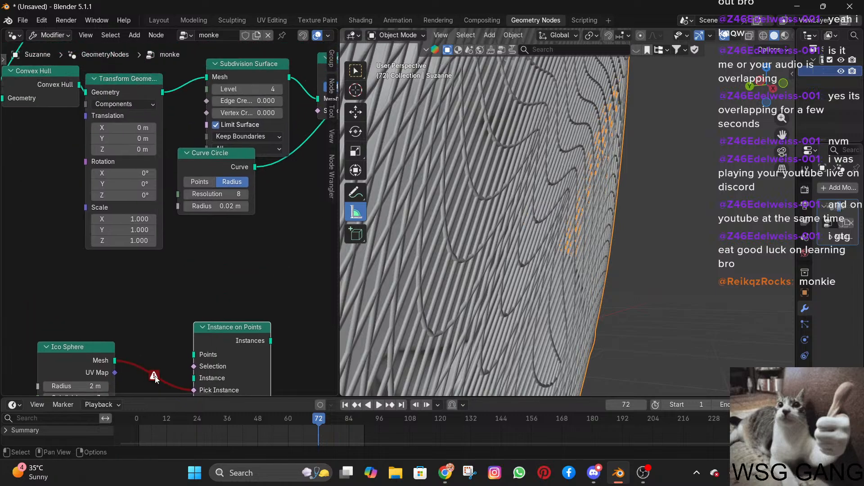
Link the Transform Geometry output to the Points input of Instance on Points, and its Instances output to Join Geometry.
{"action": "middle_click_drag", "start_coordinate": [154, 378], "coordinate": [178, 304]}
{"action": "left_click_drag", "start_coordinate": [190, 332], "coordinate": [160, 70]}
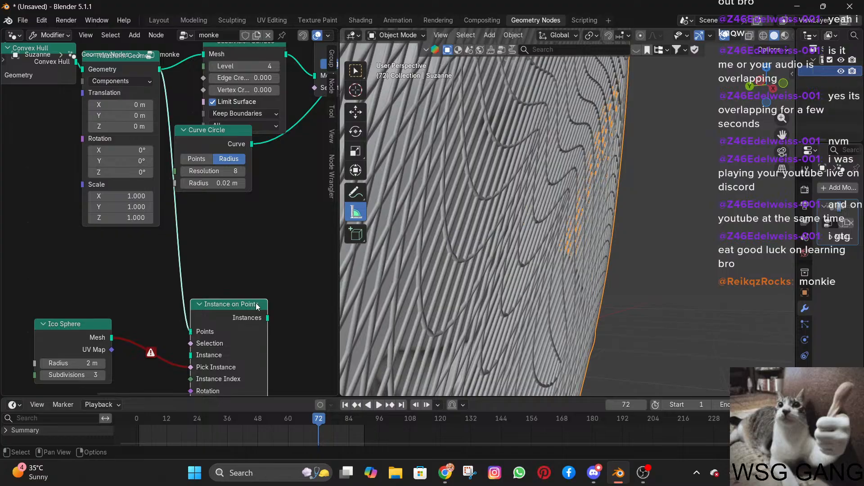
{"action": "scroll", "coordinate": [153, 295], "scroll_direction": "down", "scroll_amount": 2}
{"action": "left_click_drag", "start_coordinate": [166, 292], "coordinate": [249, 224]}
{"action": "middle_click_drag", "start_coordinate": [230, 212], "coordinate": [115, 273]}
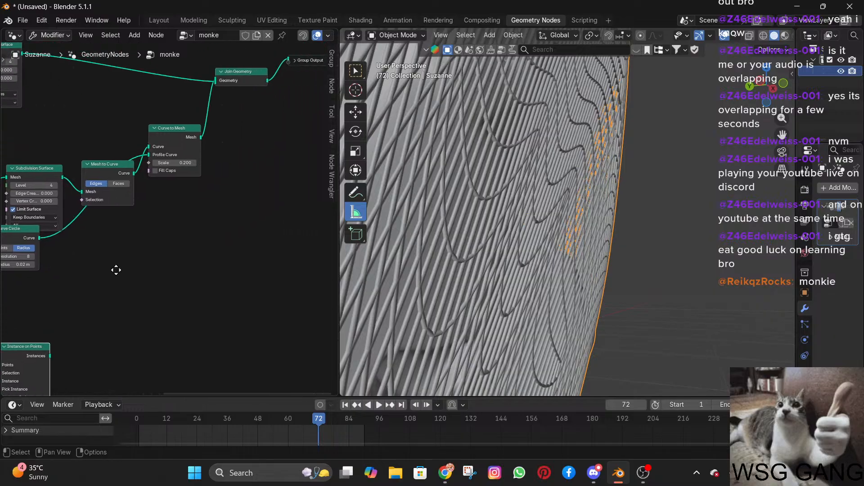
{"action": "left_click_drag", "start_coordinate": [50, 354], "coordinate": [222, 82]}
{"action": "middle_click_drag", "start_coordinate": [48, 321], "coordinate": [196, 202]}
Move the Ico Sphere's mesh link from Pick Instance to the Instance input and read the node's information note.
{"action": "scroll", "coordinate": [137, 249], "scroll_direction": "down", "scroll_amount": 3}
{"action": "scroll", "coordinate": [172, 220], "scroll_direction": "up", "scroll_amount": 6}
{"action": "scroll", "coordinate": [172, 219], "scroll_direction": "up", "scroll_amount": 2}
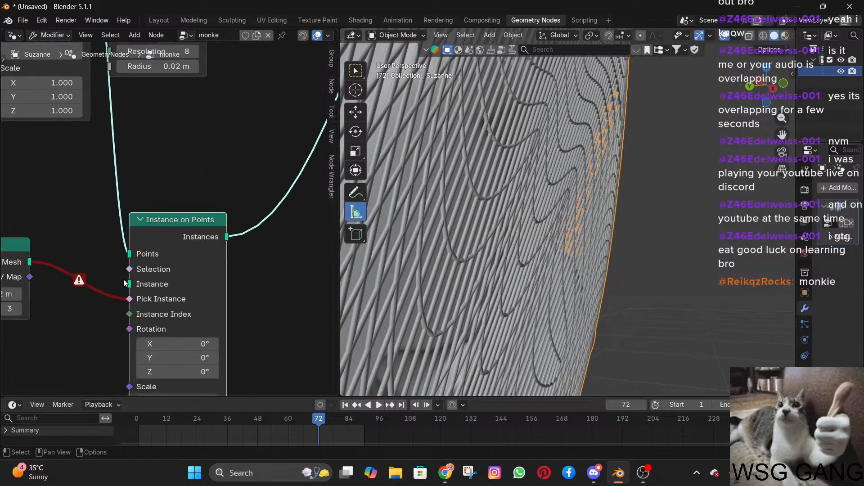
{"action": "left_click_drag", "start_coordinate": [128, 299], "coordinate": [101, 305]}
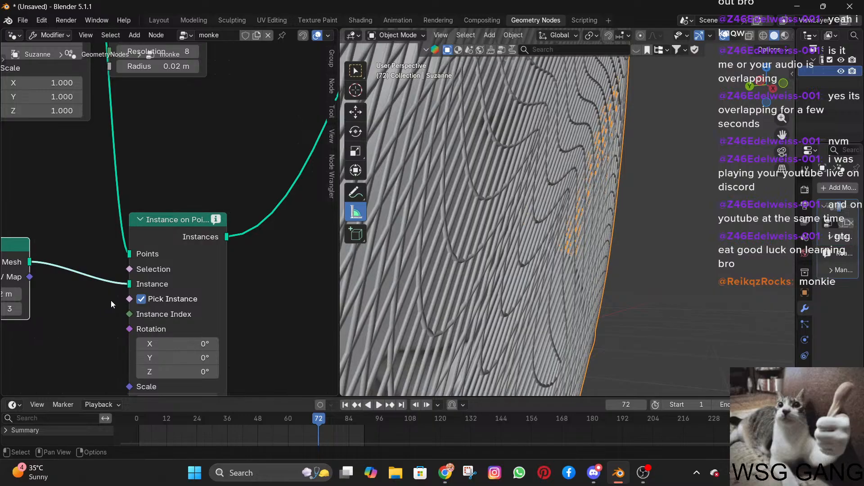
{"action": "mouse_move", "coordinate": [216, 220]}
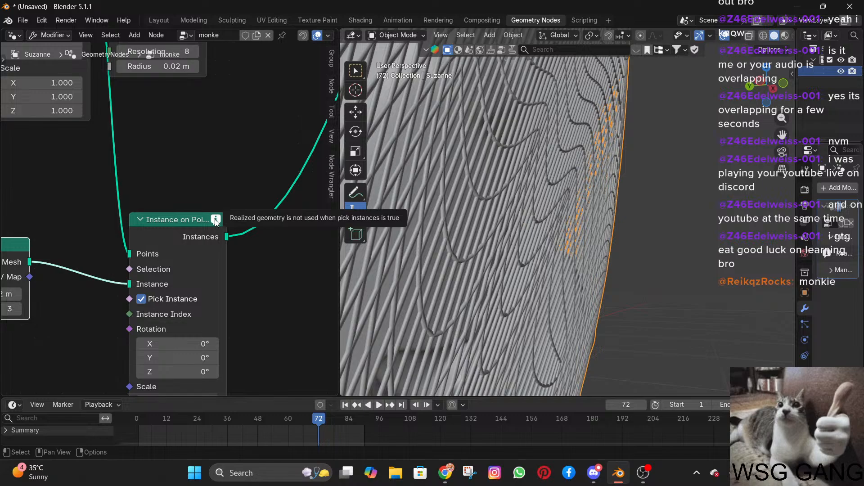
{"action": "scroll", "coordinate": [214, 224], "scroll_direction": "down", "scroll_amount": 3}
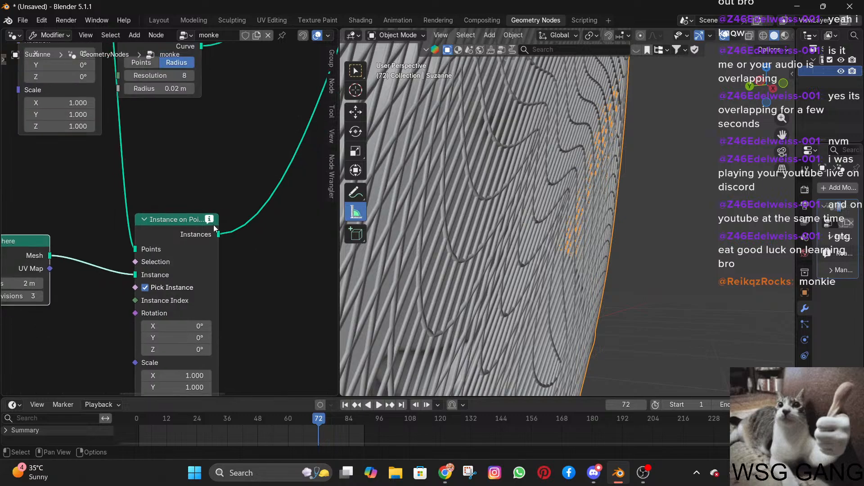
{"action": "middle_click_drag", "start_coordinate": [195, 274], "coordinate": [204, 231]}
{"action": "scroll", "coordinate": [196, 219], "scroll_direction": "up", "scroll_amount": 2}
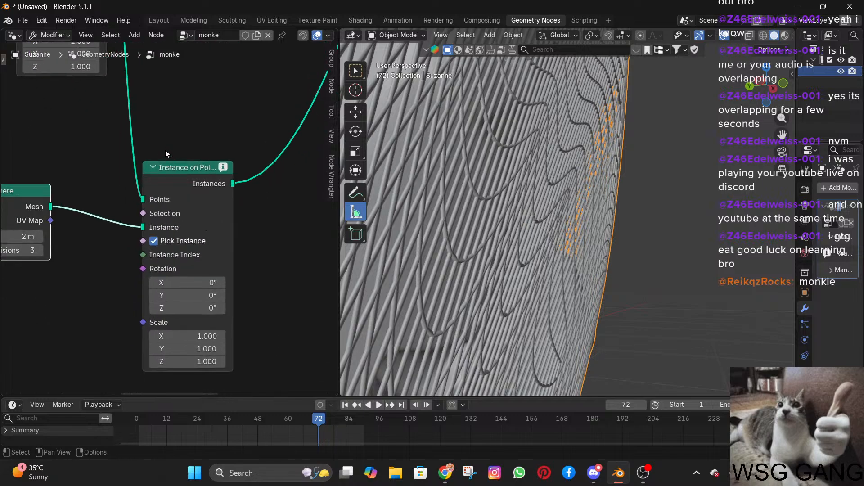
{"action": "mouse_move", "coordinate": [163, 148]}
{"action": "middle_mouse_down"}
{"action": "mouse_move", "coordinate": [158, 170]}
{"action": "mouse_move", "coordinate": [165, 131]}
{"action": "middle_mouse_up"}
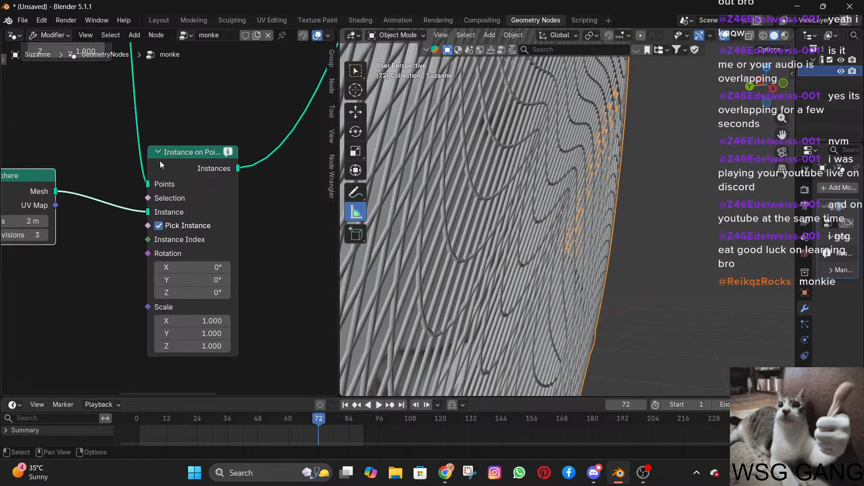
{"action": "left_click", "coordinate": [184, 153]}
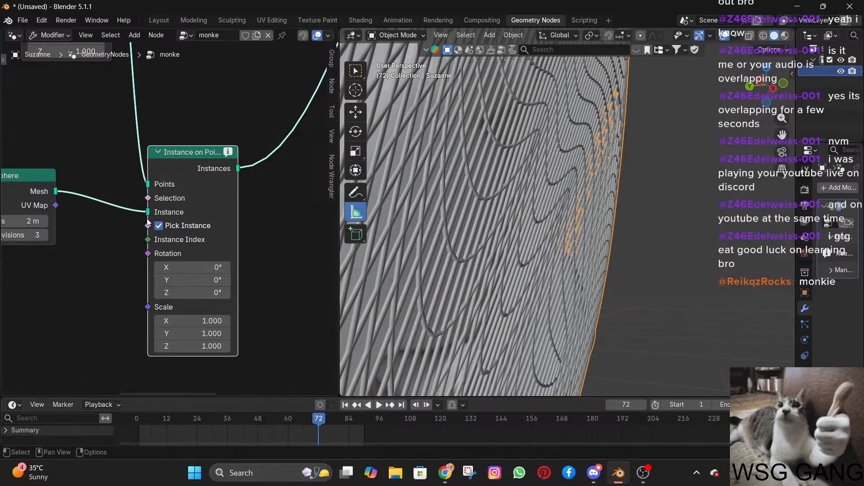
Turn off Pick Instance on the Instance on Points node.
{"action": "left_click", "coordinate": [159, 226]}
{"action": "left_click", "coordinate": [159, 226]}
{"action": "left_click", "coordinate": [159, 226]}
{"action": "scroll", "coordinate": [587, 226], "scroll_direction": "down", "scroll_amount": 6}
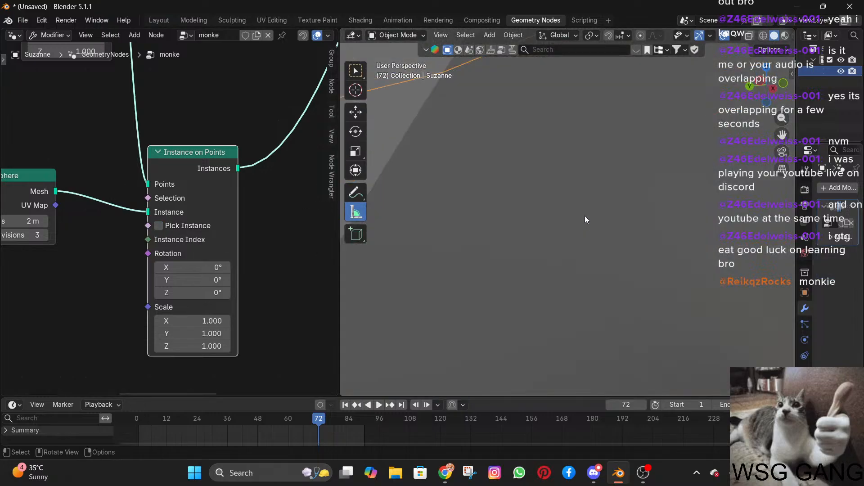
{"action": "scroll", "coordinate": [585, 215], "scroll_direction": "down", "scroll_amount": 5}
{"action": "scroll", "coordinate": [582, 205], "scroll_direction": "up", "scroll_amount": 1}
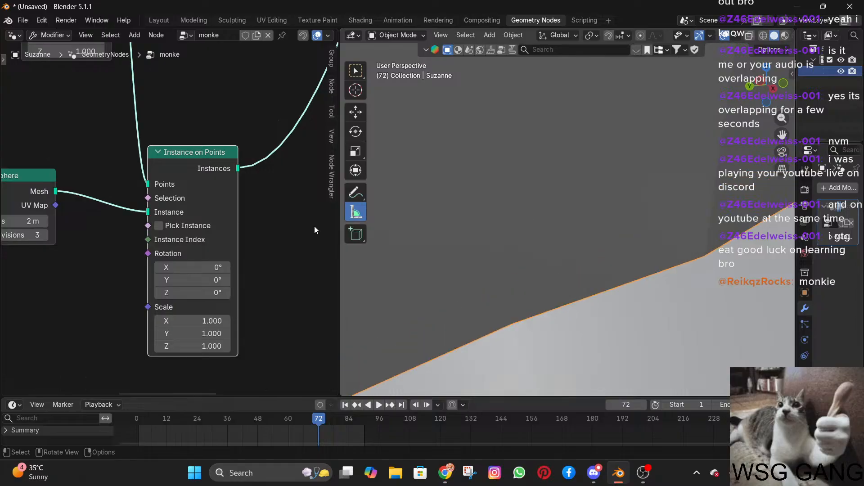
Set the Ico Sphere node's radius to 0.02 m.
{"action": "left_click_drag", "start_coordinate": [6, 221], "coordinate": [3, 221]}
{"action": "left_click", "coordinate": [28, 221]}
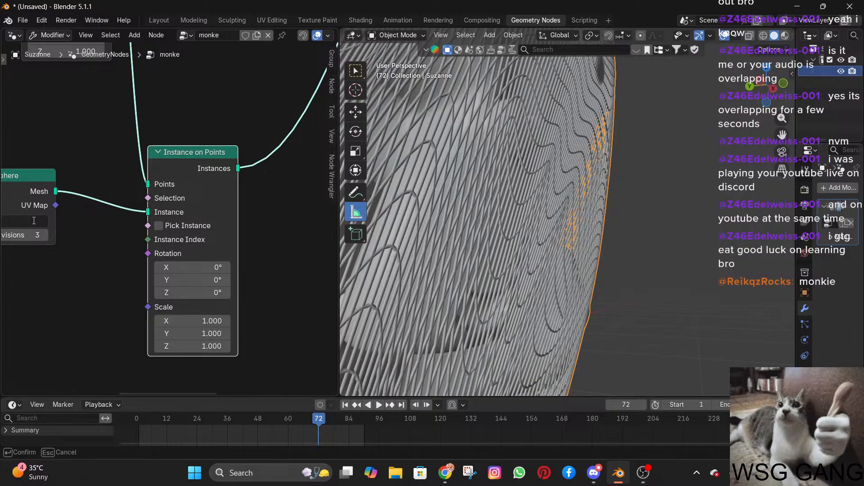
{"action": "type", "text": "0.02"}
{"action": "key", "text": "Return"}
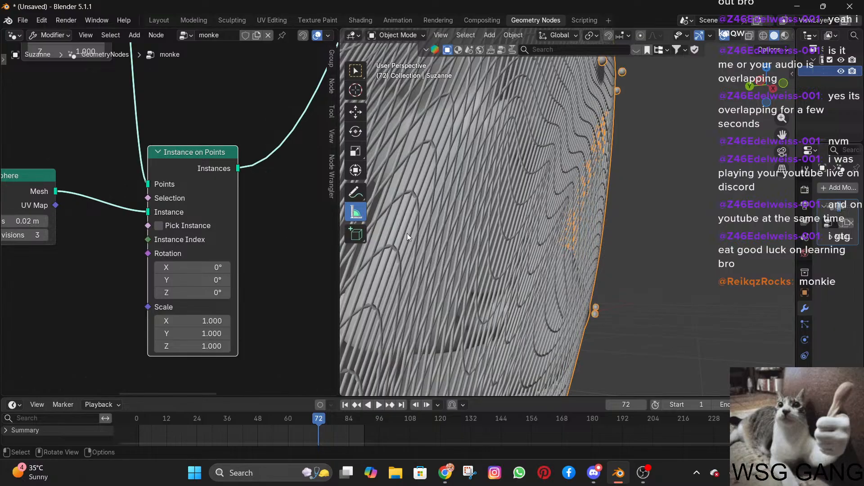
Examine the small spheres on the cage points around the monkey heads from several angles.
{"action": "middle_click_drag", "start_coordinate": [550, 223], "coordinate": [590, 218]}
{"action": "middle_click_drag", "start_coordinate": [580, 191], "coordinate": [729, 188], "text": "shift"}
{"action": "scroll", "coordinate": [620, 245], "scroll_direction": "up", "scroll_amount": 4}
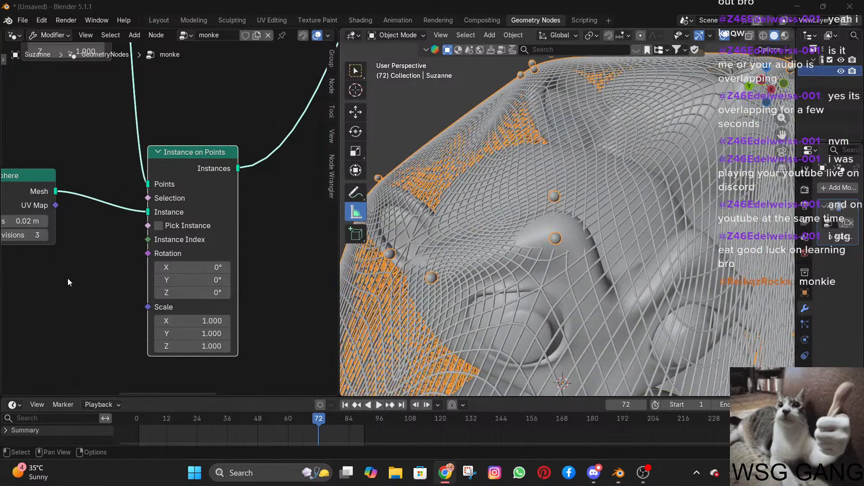
{"action": "middle_click_drag", "start_coordinate": [70, 277], "coordinate": [198, 288]}
{"action": "scroll", "coordinate": [638, 278], "scroll_direction": "down", "scroll_amount": 4}
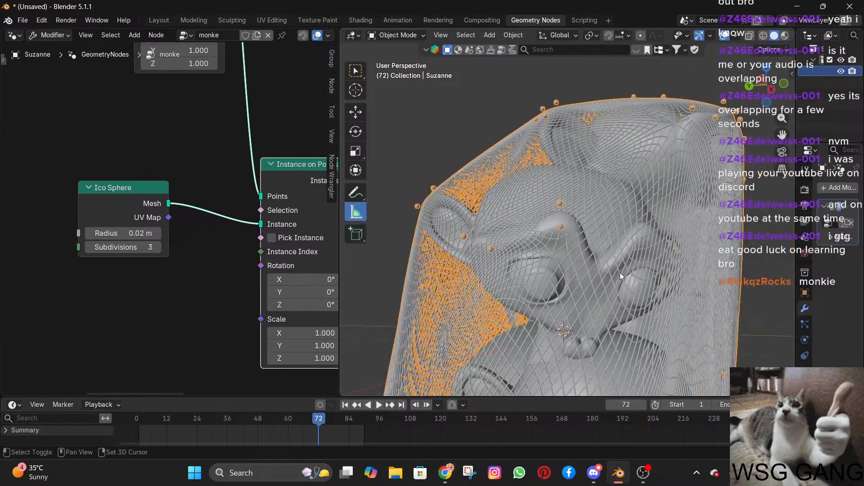
{"action": "middle_click_drag", "start_coordinate": [619, 272], "coordinate": [559, 250], "text": "shift"}
{"action": "middle_click_drag", "start_coordinate": [559, 250], "coordinate": [568, 184]}
{"action": "scroll", "coordinate": [562, 215], "scroll_direction": "down", "scroll_amount": 4}
{"action": "middle_click_drag", "start_coordinate": [561, 215], "coordinate": [635, 232]}
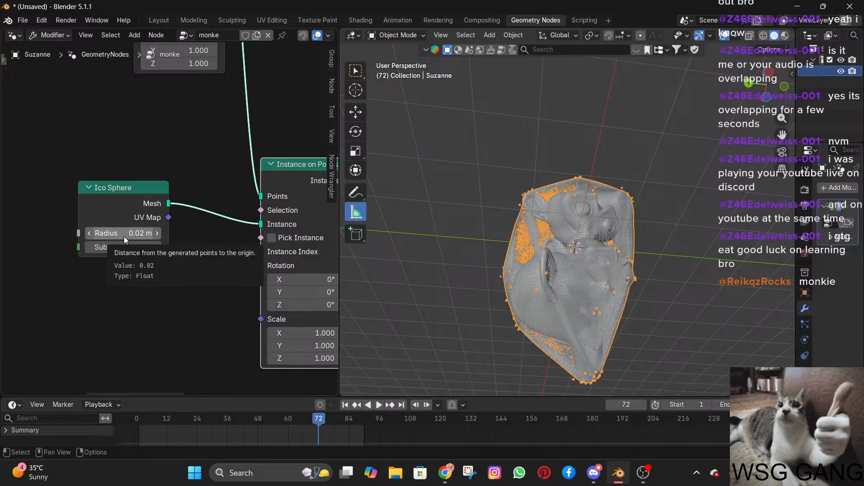
Try an Ico Sphere radius of 0 m and set it back to 0.02 m.
{"action": "mouse_move", "coordinate": [127, 237]}
{"action": "left_mouse_down"}
{"action": "mouse_move", "coordinate": [150, 237]}
{"action": "mouse_move", "coordinate": [128, 236]}
{"action": "left_mouse_up"}
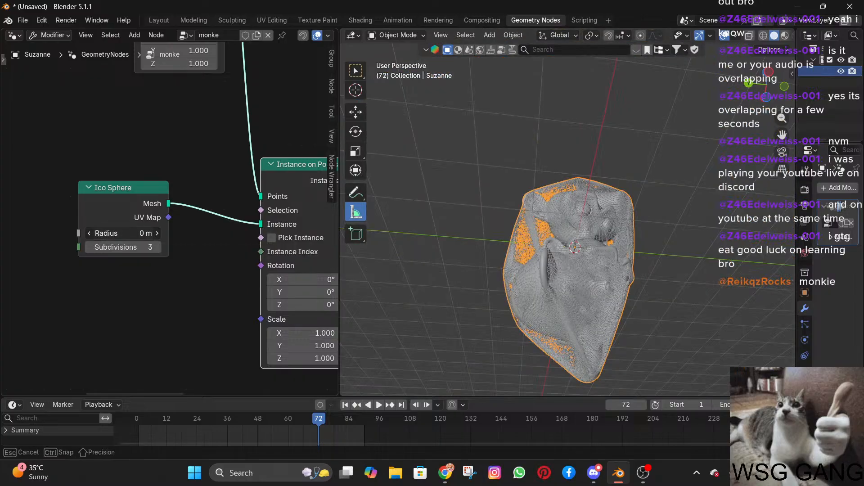
{"action": "left_click", "coordinate": [133, 235]}
{"action": "type", "text": "0.0"}
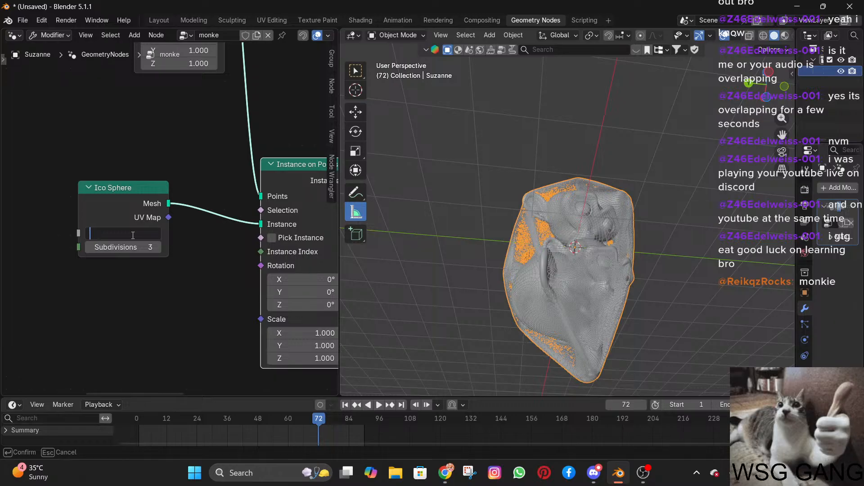
{"action": "type", "text": "2"}
{"action": "key", "text": "Return"}
Inspect the cage and its sphere instances up close and as a whole.
{"action": "scroll", "coordinate": [577, 270], "scroll_direction": "up", "scroll_amount": 6}
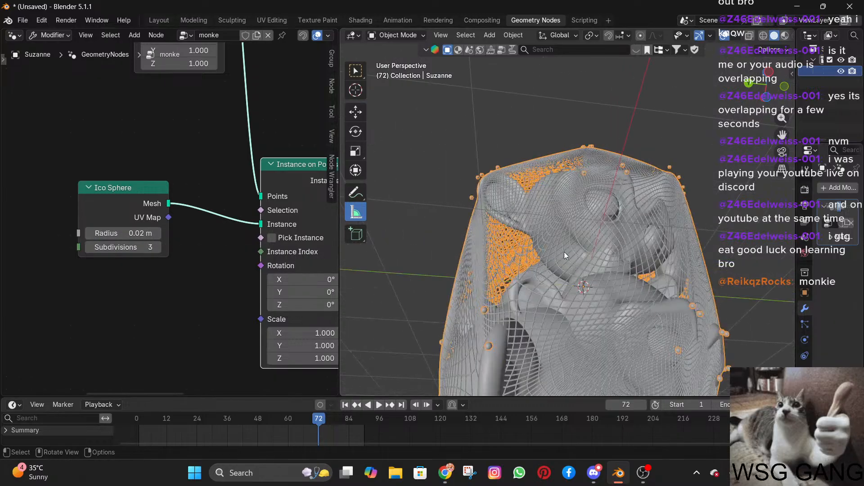
{"action": "middle_click_drag", "start_coordinate": [563, 252], "coordinate": [405, 234]}
{"action": "scroll", "coordinate": [238, 262], "scroll_direction": "down", "scroll_amount": 2}
{"action": "middle_click_drag", "start_coordinate": [238, 262], "coordinate": [120, 259]}
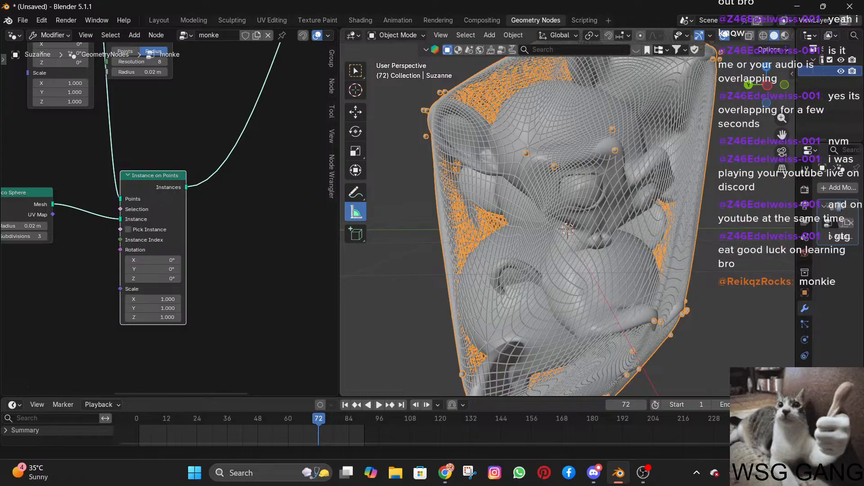
{"action": "middle_click_drag", "start_coordinate": [586, 282], "coordinate": [707, 233]}
{"action": "scroll", "coordinate": [695, 232], "scroll_direction": "up", "scroll_amount": 8}
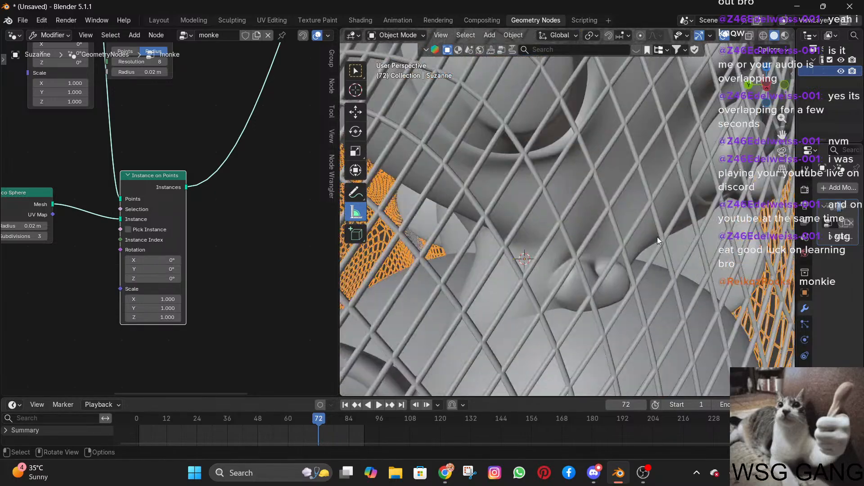
{"action": "scroll", "coordinate": [657, 237], "scroll_direction": "down", "scroll_amount": 8}
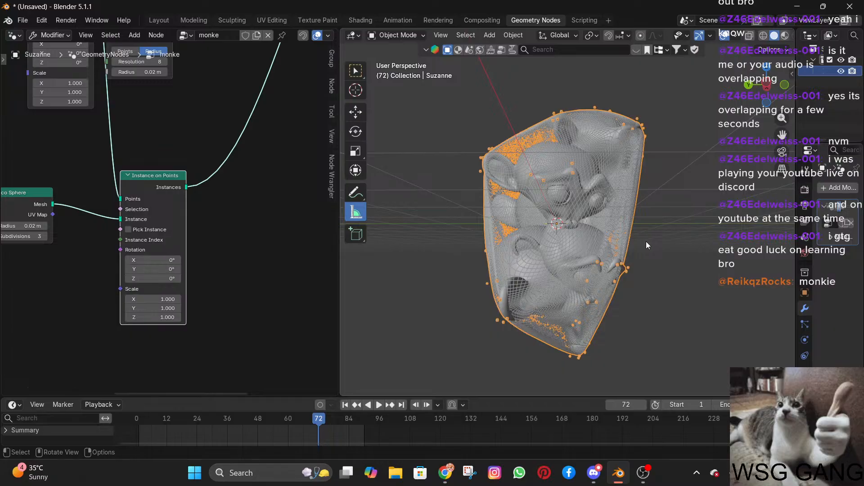
Add a Reroute node beside the link that runs from Instance on Points to Join Geometry.
{"action": "scroll", "coordinate": [179, 265], "scroll_direction": "down", "scroll_amount": 3}
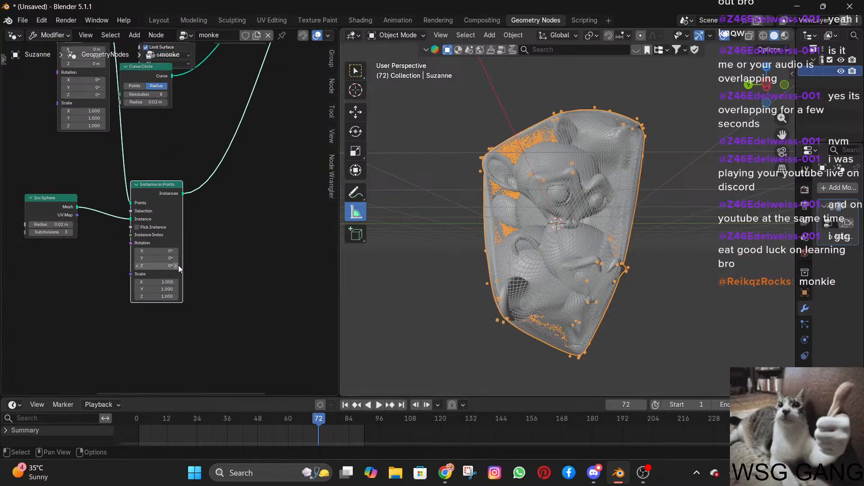
{"action": "left_click", "coordinate": [93, 279]}
{"action": "middle_click_drag", "start_coordinate": [92, 276], "coordinate": [173, 336], "text": "shift"}
{"action": "key", "text": "shift+a"}
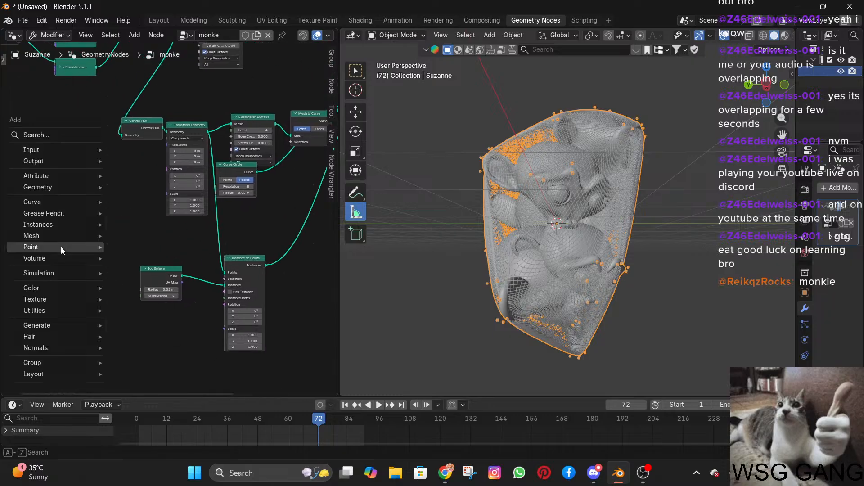
{"action": "mouse_move", "coordinate": [39, 375]}
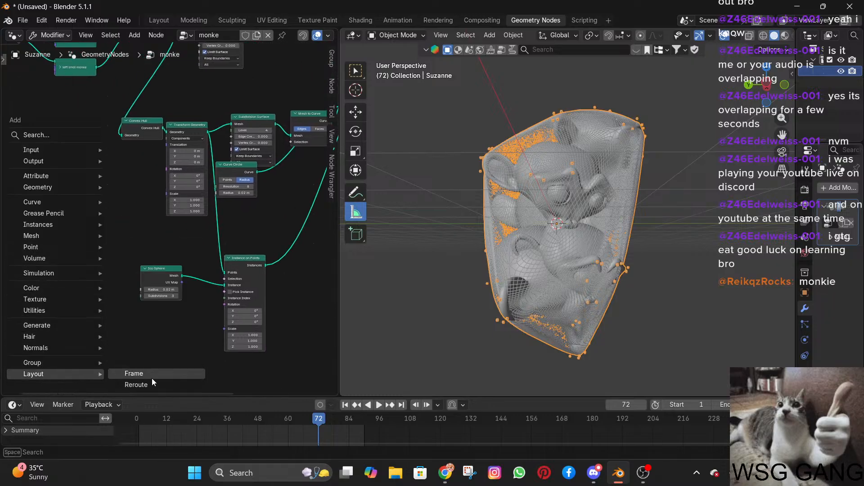
{"action": "left_click", "coordinate": [163, 388]}
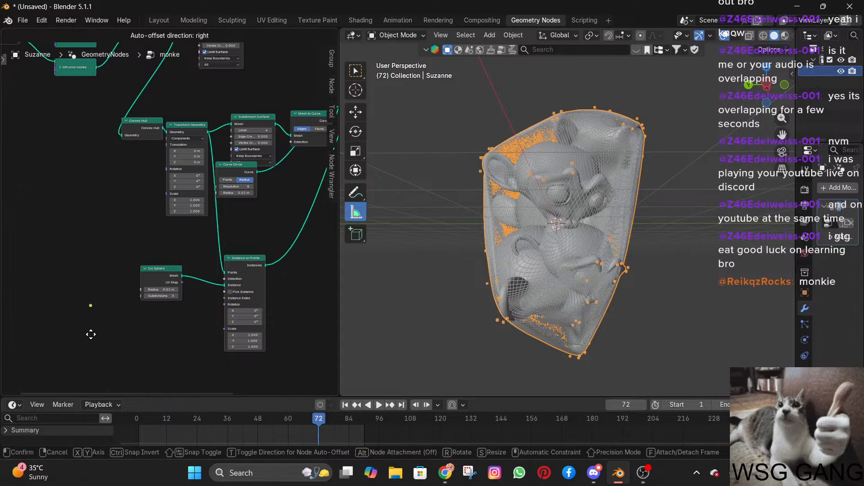
{"action": "left_click", "coordinate": [293, 244]}
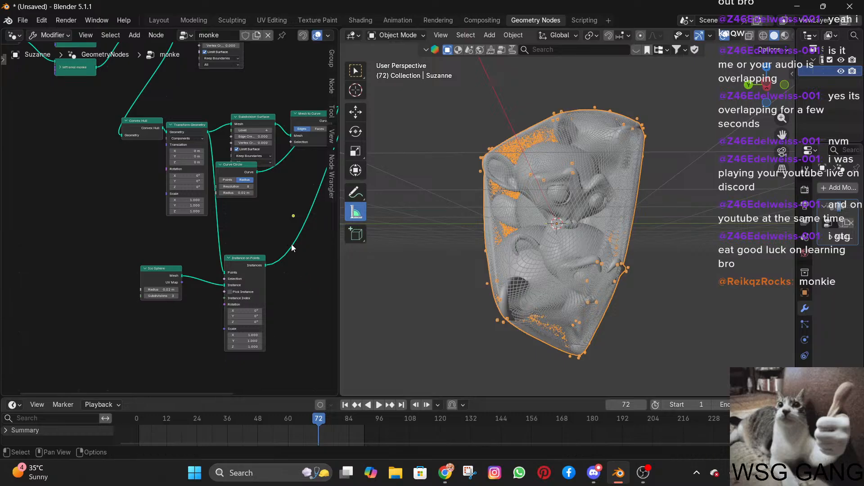
{"action": "middle_click_drag", "start_coordinate": [307, 272], "coordinate": [161, 281]}
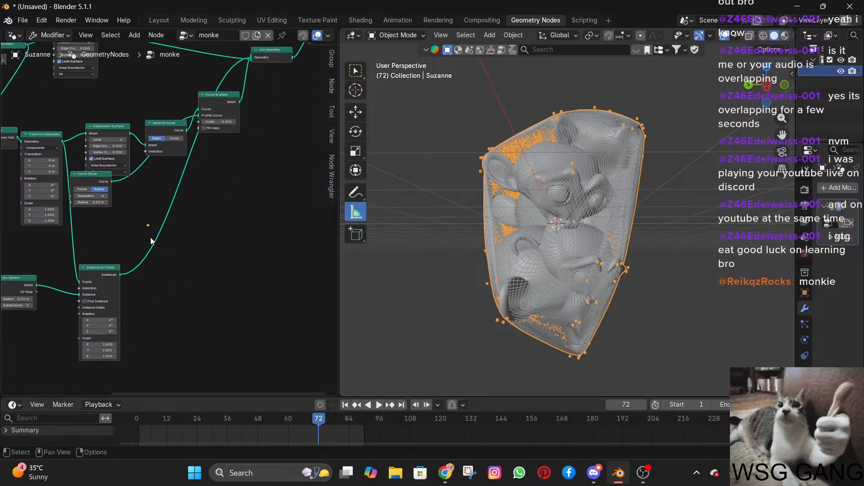
Connect the loose Reroute node to a new Viewer node and place the Viewer beside the Instance on Points link.
{"action": "left_click_drag", "start_coordinate": [147, 225], "coordinate": [163, 236]}
{"action": "right_click", "coordinate": [150, 225]}
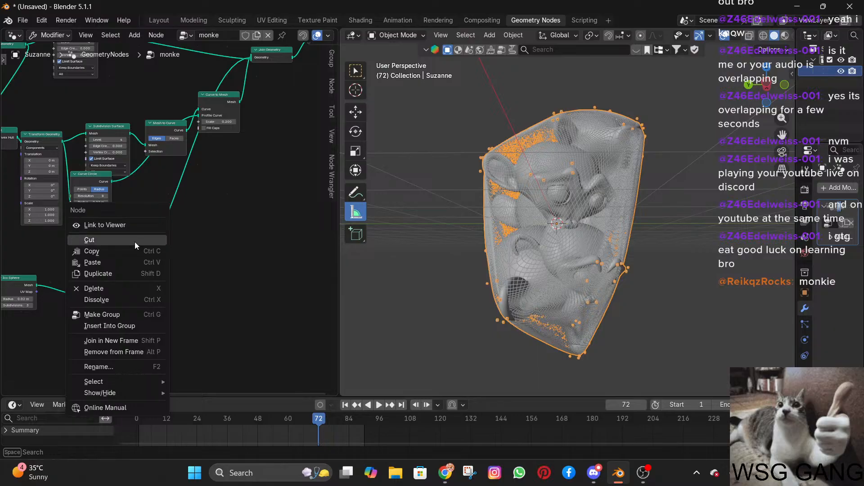
{"action": "left_click", "coordinate": [134, 228]}
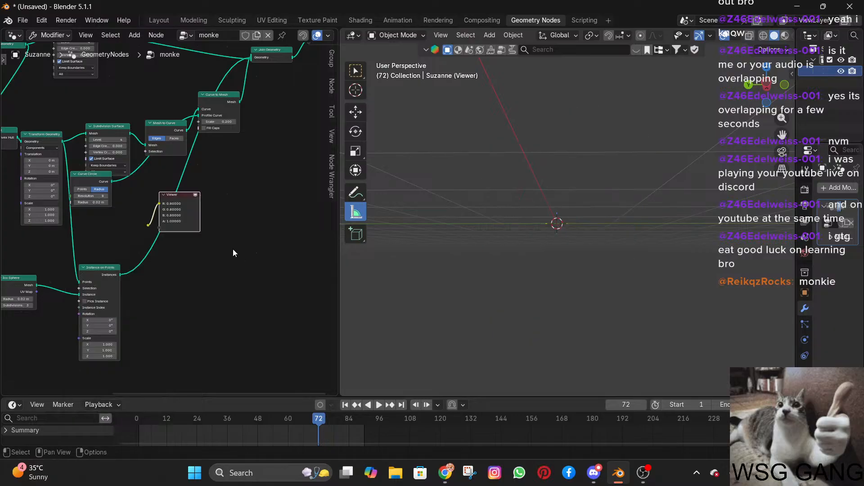
{"action": "middle_click_drag", "start_coordinate": [392, 246], "coordinate": [376, 264]}
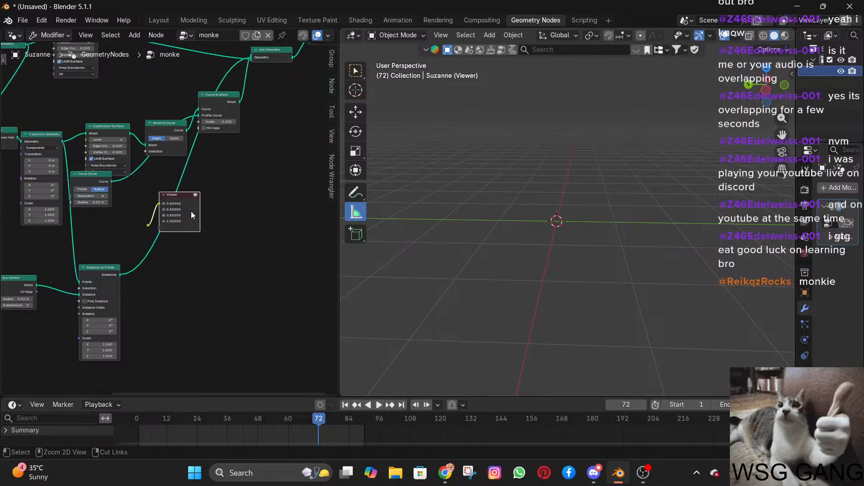
{"action": "left_click_drag", "start_coordinate": [187, 207], "coordinate": [197, 248]}
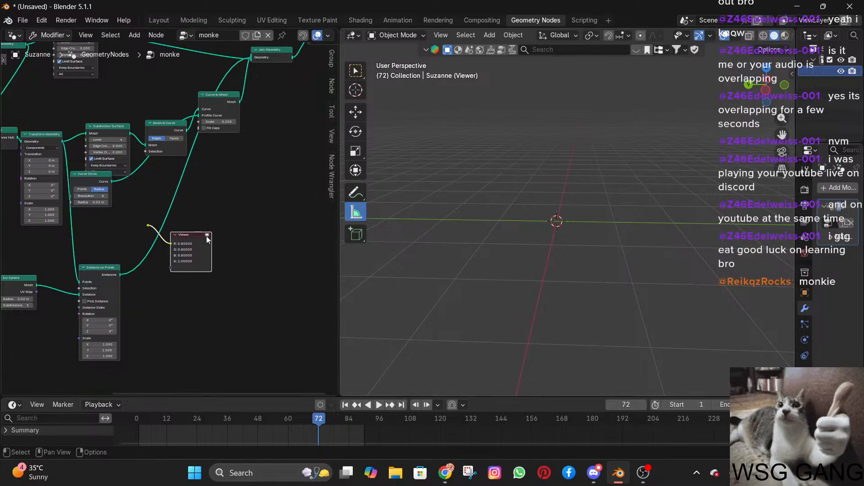
Delete the Viewer node together with the loose Reroute feeding it.
{"action": "left_click", "coordinate": [146, 227]}
{"action": "mouse_move", "coordinate": [147, 225]}
{"action": "left_mouse_down"}
{"action": "mouse_move", "coordinate": [179, 217]}
{"action": "mouse_move", "coordinate": [164, 226]}
{"action": "left_mouse_up"}
{"action": "left_click", "coordinate": [151, 218]}
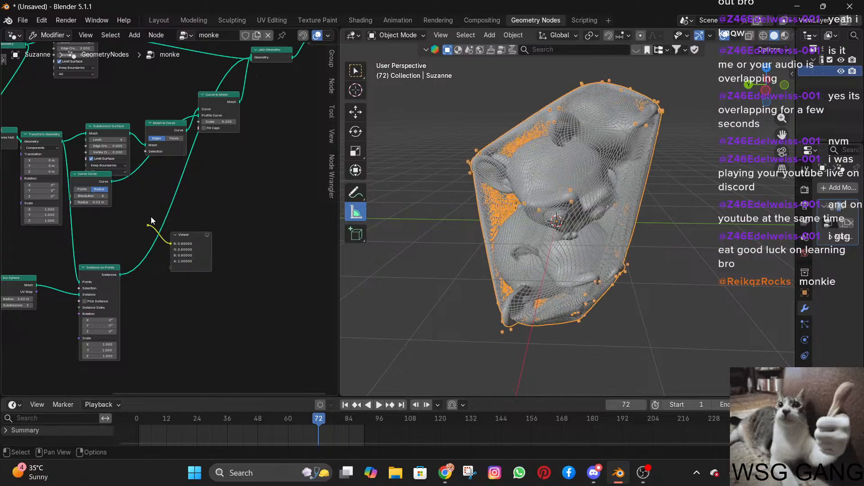
{"action": "left_click", "coordinate": [191, 256]}
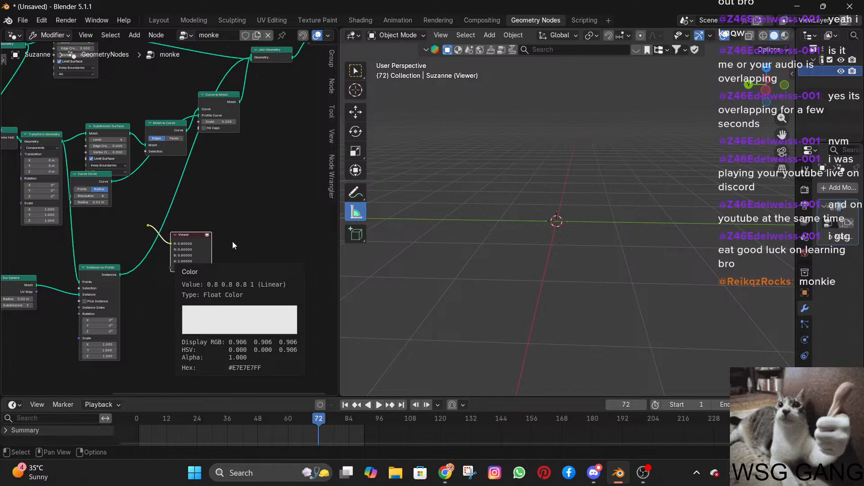
{"action": "key", "text": "x"}
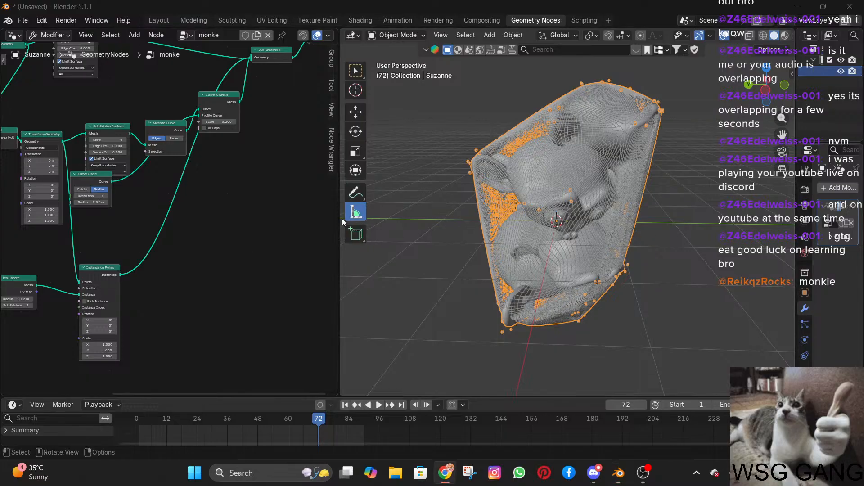
Try drawing a stroke across the links between Group Input and the five monke transform nodes.
{"action": "scroll", "coordinate": [93, 176], "scroll_direction": "down", "scroll_amount": 1}
{"action": "middle_click_drag", "start_coordinate": [93, 176], "coordinate": [204, 295], "text": "shift"}
{"action": "middle_click_drag", "start_coordinate": [54, 231], "coordinate": [157, 252], "text": "shift"}
{"action": "scroll", "coordinate": [253, 238], "scroll_direction": "up", "scroll_amount": 5}
{"action": "scroll", "coordinate": [253, 242], "scroll_direction": "up", "scroll_amount": 1}
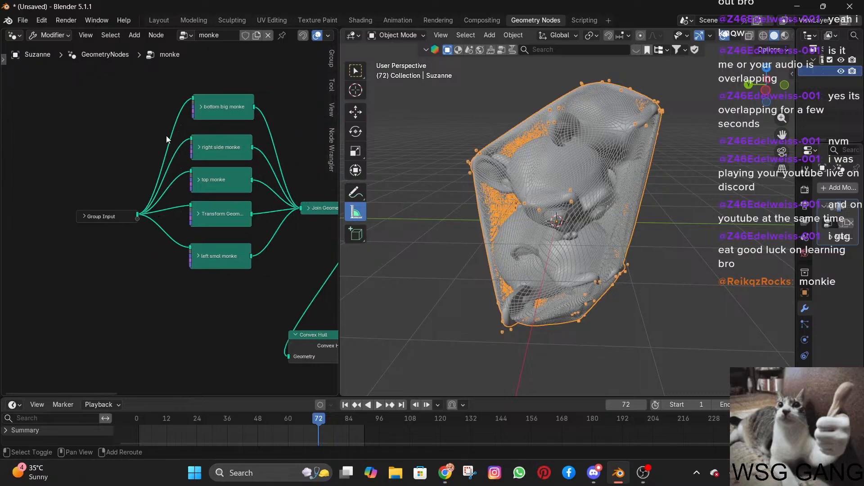
{"action": "mouse_move", "coordinate": [166, 136]}
{"action": "right_mouse_down", "text": "shift"}
{"action": "mouse_move", "coordinate": [166, 261]}
{"action": "mouse_move", "coordinate": [169, 201]}
{"action": "right_mouse_up", "text": "shift"}
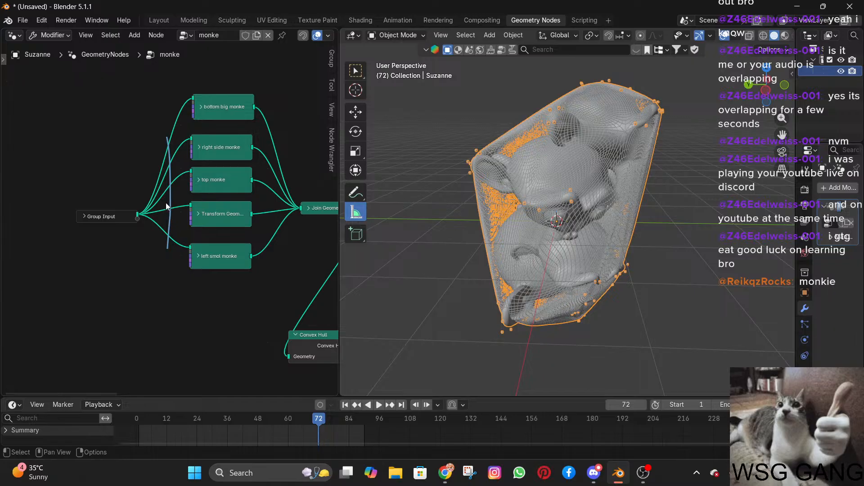
Try moving Group Input farther from the monke nodes and duplicating it, and undo these changes.
{"action": "left_click_drag", "start_coordinate": [115, 216], "coordinate": [50, 216]}
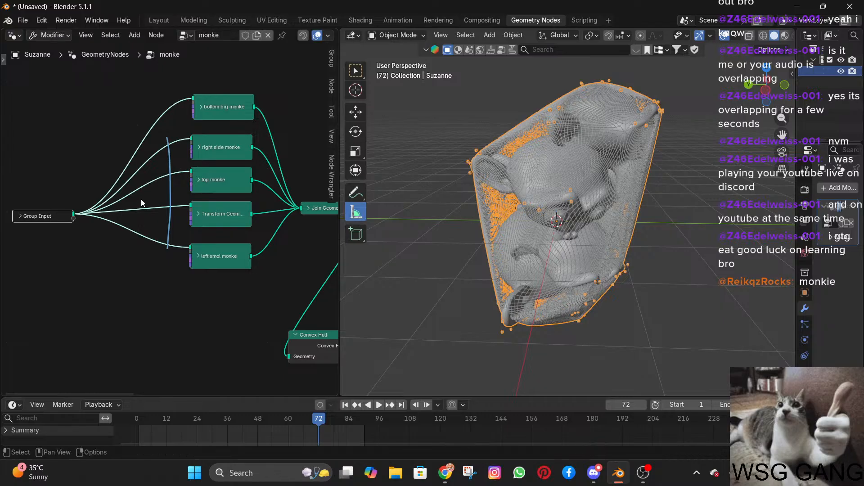
{"action": "key", "text": "shift+d"}
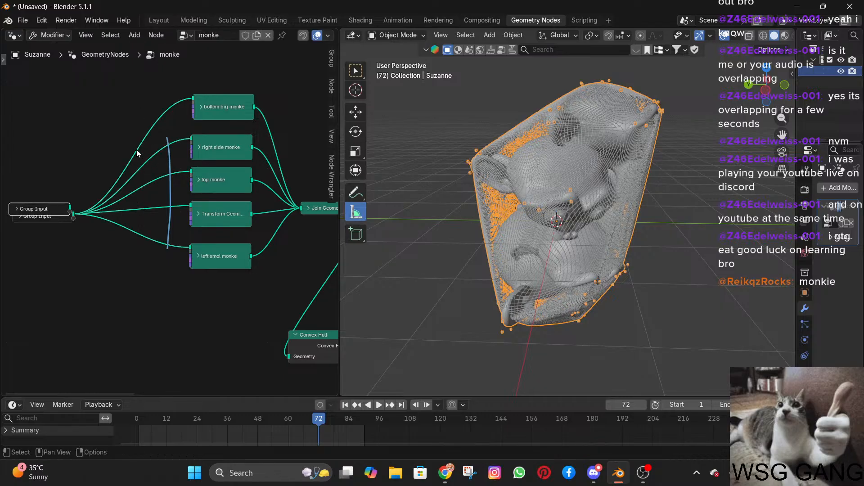
{"action": "left_click_drag", "start_coordinate": [45, 210], "coordinate": [57, 175]}
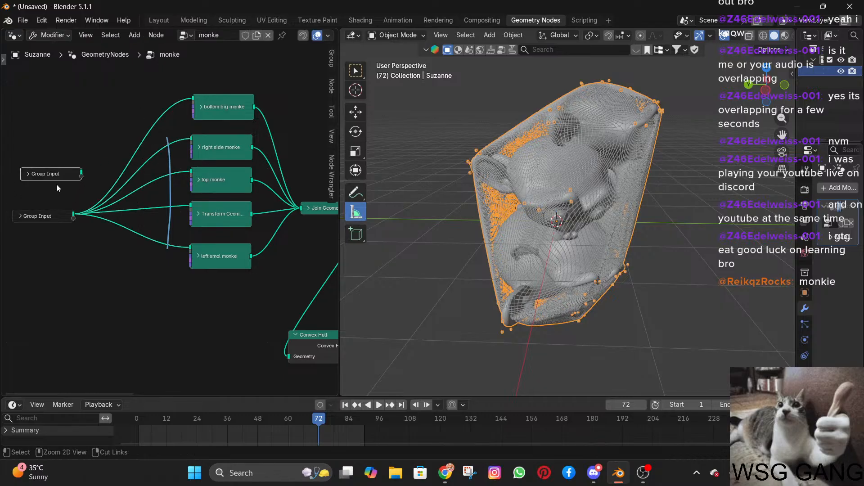
{"action": "key", "text": "ctrl+z"}
{"action": "key", "text": "ctrl+z"}
{"action": "key", "text": "ctrl+z"}
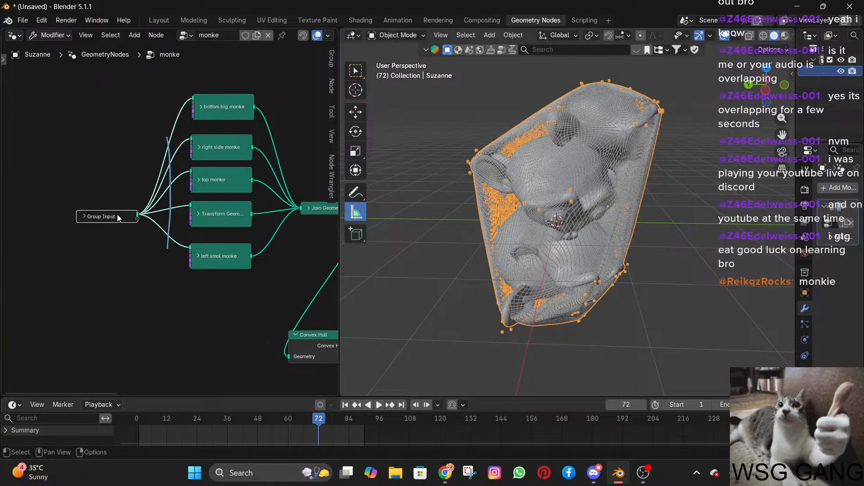
Try spacing Group Input farther out and drawing two more strokes across its links, and undo everything back to the original layout.
{"action": "left_click_drag", "start_coordinate": [115, 215], "coordinate": [34, 214]}
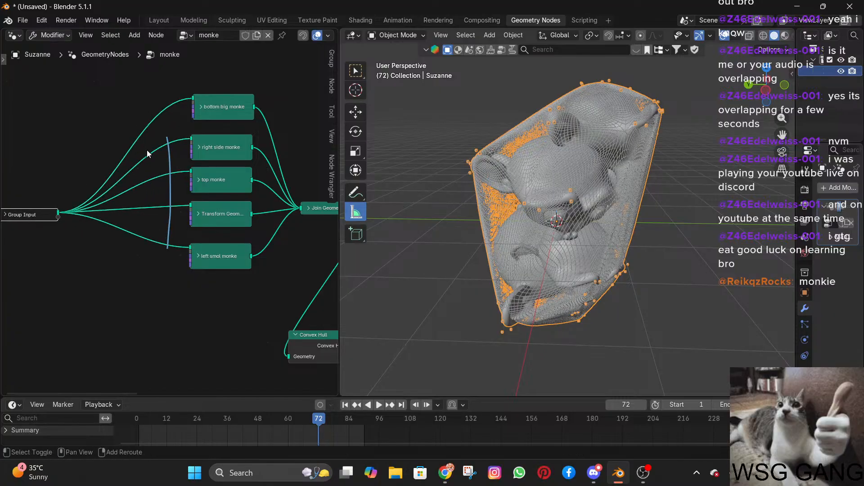
{"action": "left_click_drag", "start_coordinate": [143, 130], "coordinate": [141, 239]}
{"action": "mouse_move", "coordinate": [142, 132]}
{"action": "left_mouse_down"}
{"action": "mouse_move", "coordinate": [140, 189]}
{"action": "mouse_move", "coordinate": [149, 179]}
{"action": "mouse_move", "coordinate": [142, 239]}
{"action": "left_mouse_up"}
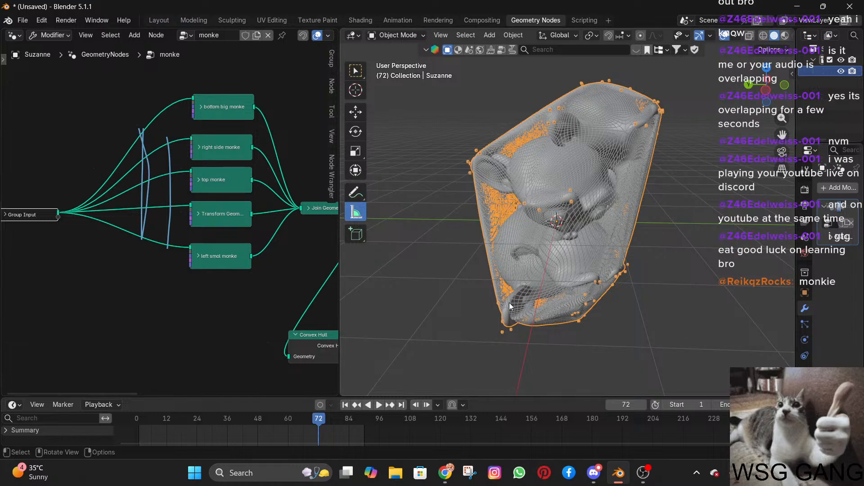
{"action": "scroll", "coordinate": [157, 222], "scroll_direction": "up", "scroll_amount": 2}
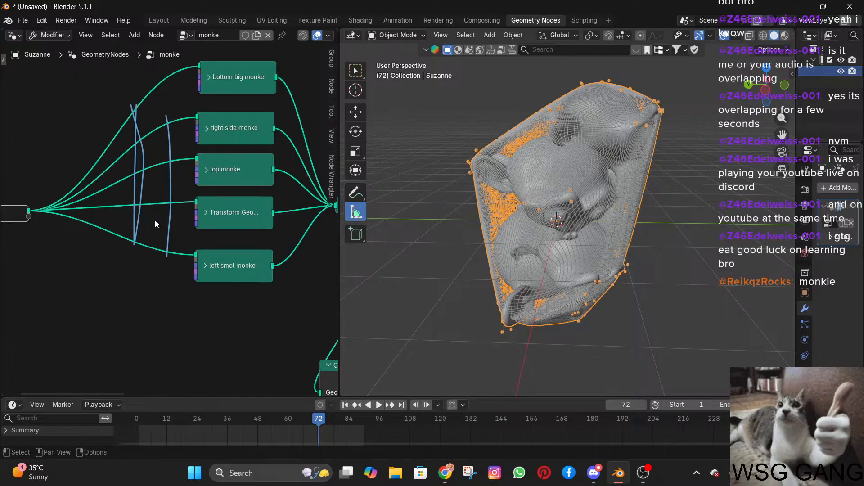
{"action": "key", "text": "ctrl+z"}
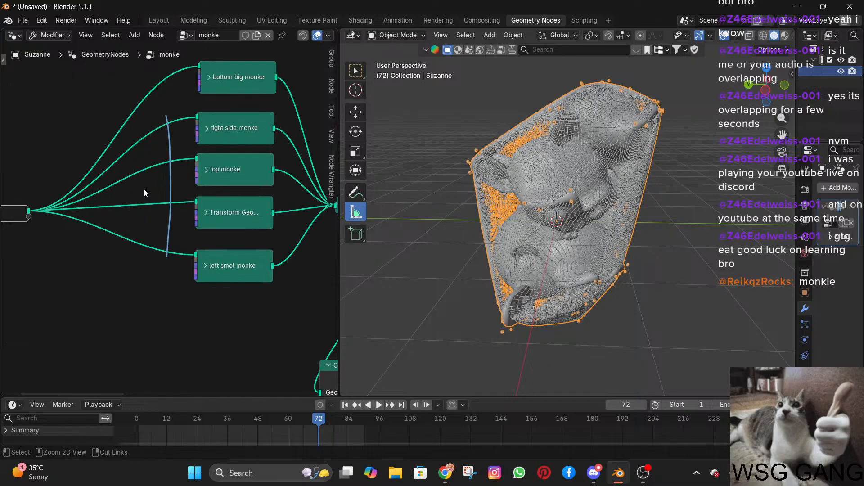
{"action": "key", "text": "ctrl+z"}
{"action": "key", "text": "ctrl+z"}
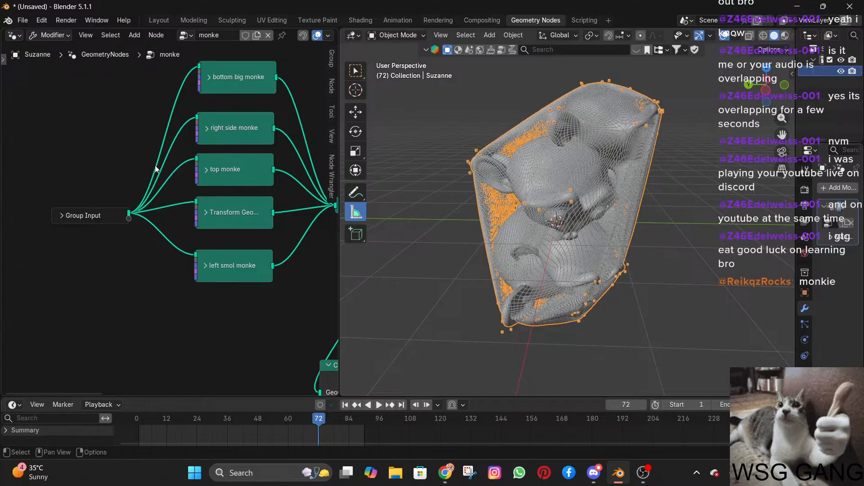
Activate the viewport's Select Box tool and try another stroke across the Group Input links, undoing it.
{"action": "key", "text": "alt+Tab"}
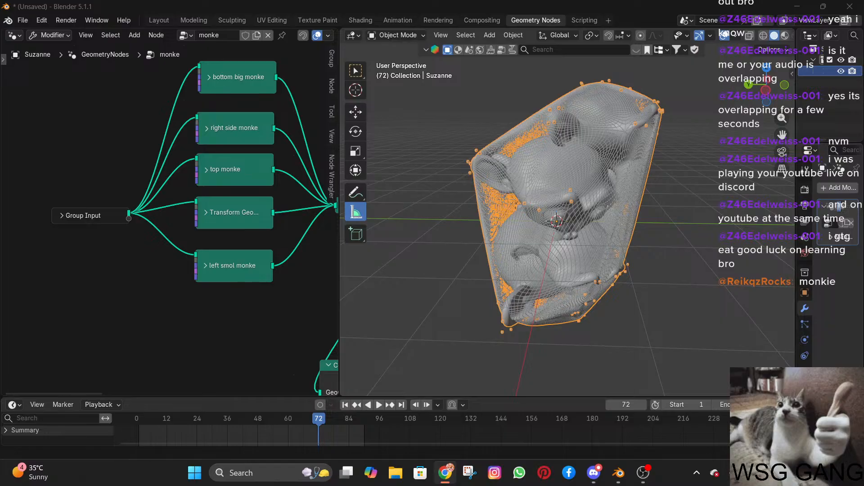
{"action": "left_click", "coordinate": [349, 68]}
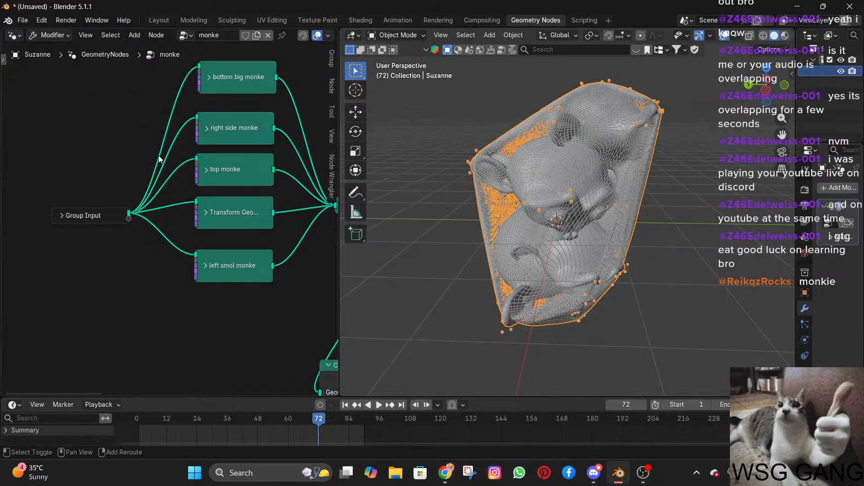
{"action": "right_click_drag", "start_coordinate": [159, 150], "coordinate": [153, 266], "text": "shift"}
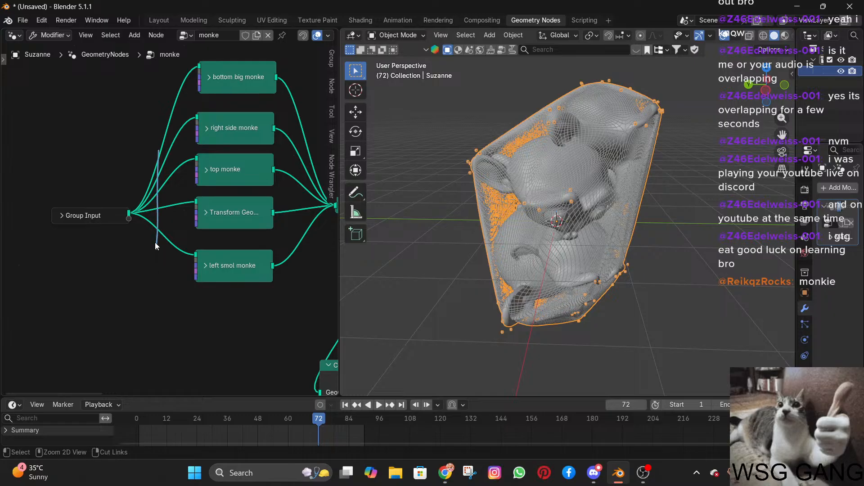
{"action": "key", "text": "ctrl+z"}
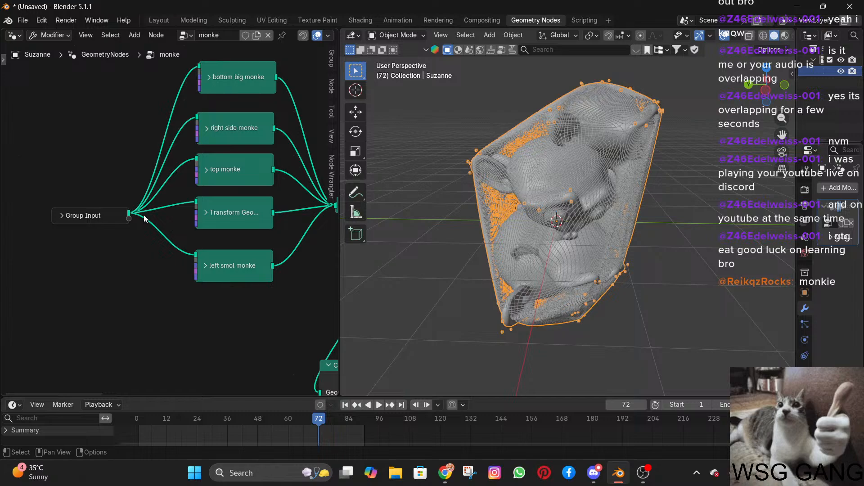
Expand the top monke node, try a Translation X of 22.5 m, and undo that value change.
{"action": "scroll", "coordinate": [144, 215], "scroll_direction": "down", "scroll_amount": 5}
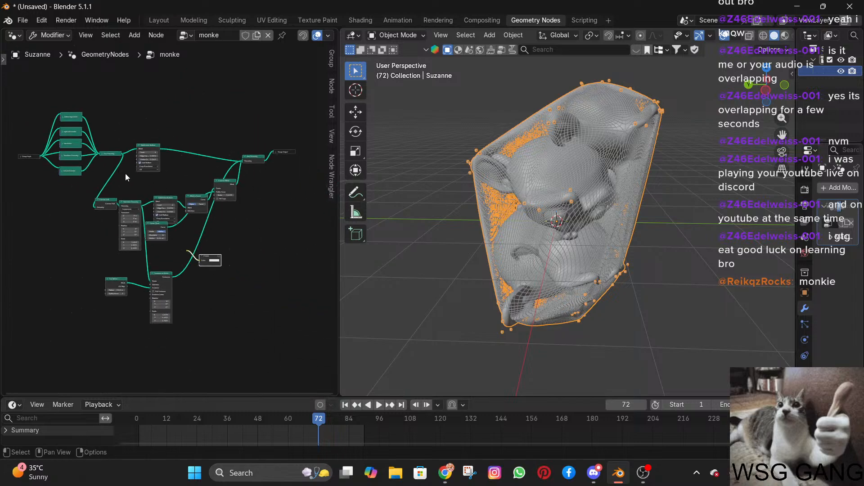
{"action": "scroll", "coordinate": [169, 185], "scroll_direction": "up", "scroll_amount": 2}
{"action": "middle_click_drag", "start_coordinate": [99, 184], "coordinate": [199, 215]}
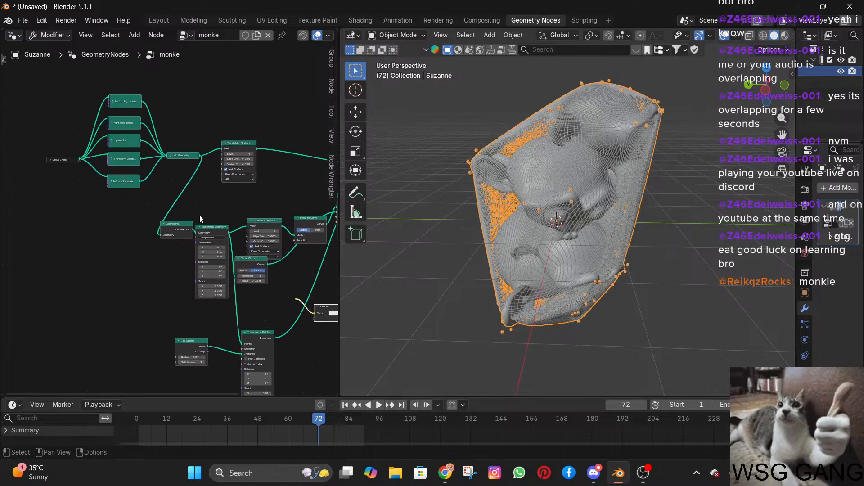
{"action": "scroll", "coordinate": [197, 213], "scroll_direction": "up", "scroll_amount": 7}
{"action": "middle_click_drag", "start_coordinate": [180, 169], "coordinate": [205, 241]}
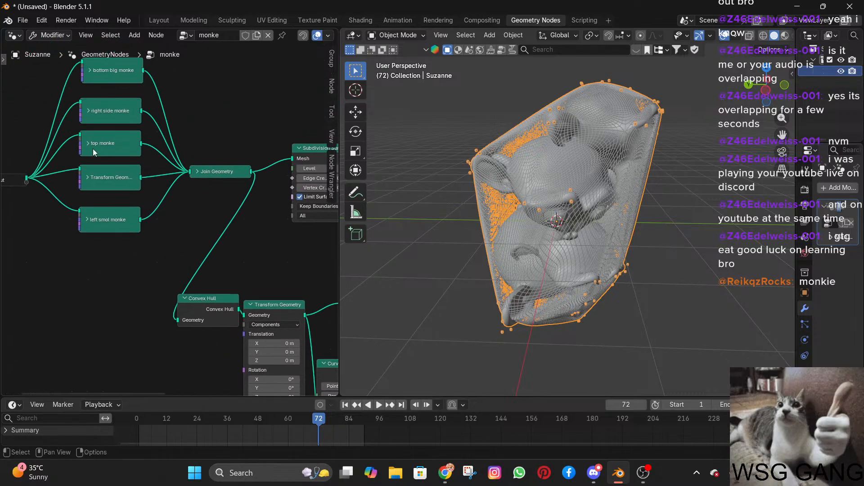
{"action": "left_click", "coordinate": [87, 144]}
{"action": "left_click_drag", "start_coordinate": [101, 183], "coordinate": [100, 182]}
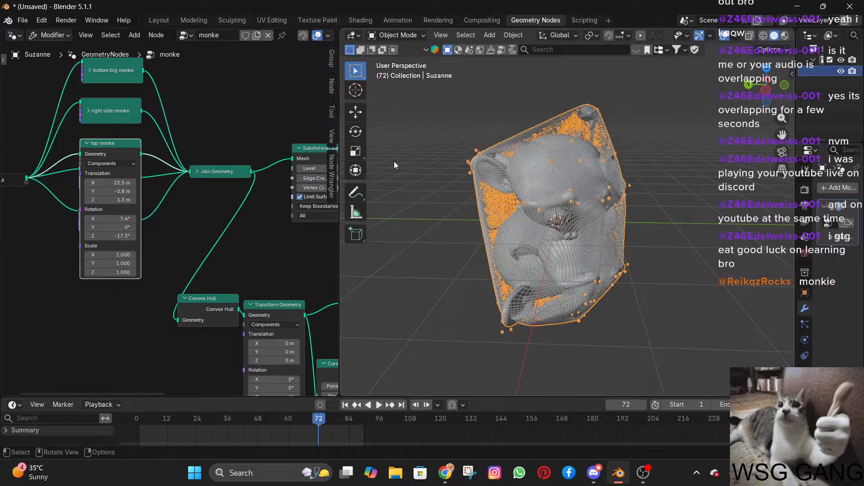
{"action": "middle_click_drag", "start_coordinate": [536, 185], "coordinate": [479, 196]}
{"action": "key", "text": "ctrl+z"}
{"action": "scroll", "coordinate": [627, 195], "scroll_direction": "up", "scroll_amount": 6}
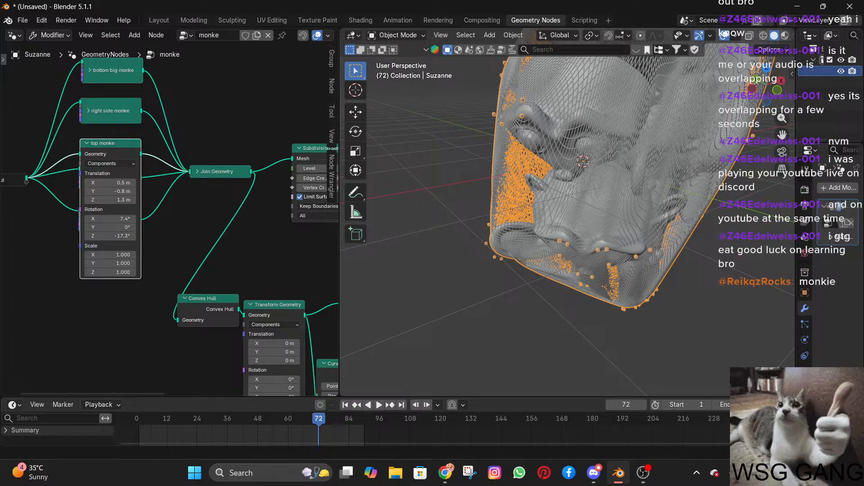
Duplicate the top monke node onto its link to Join Geometry, and move Group Input farther from the monke nodes.
{"action": "scroll", "coordinate": [55, 116], "scroll_direction": "down", "scroll_amount": 2}
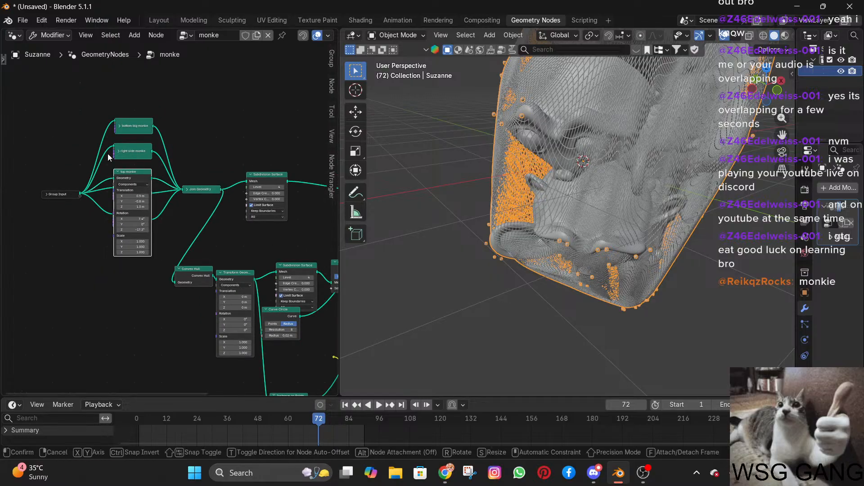
{"action": "left_click", "coordinate": [107, 153]}
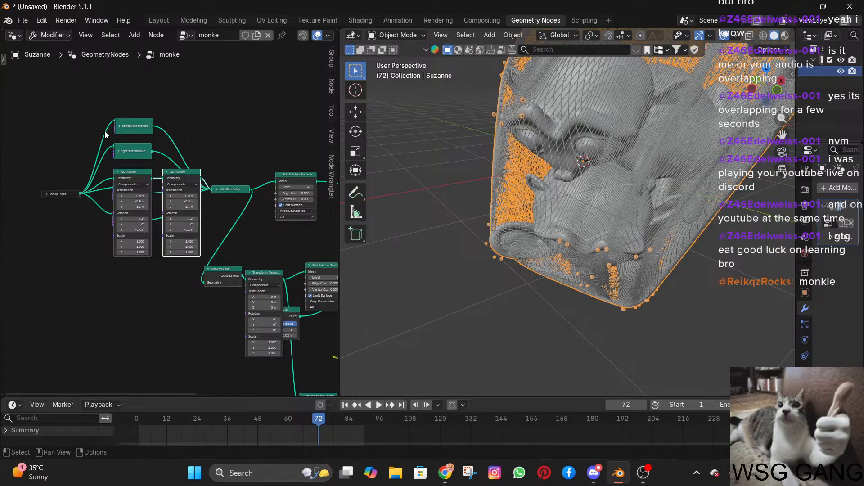
{"action": "scroll", "coordinate": [123, 153], "scroll_direction": "up", "scroll_amount": 2}
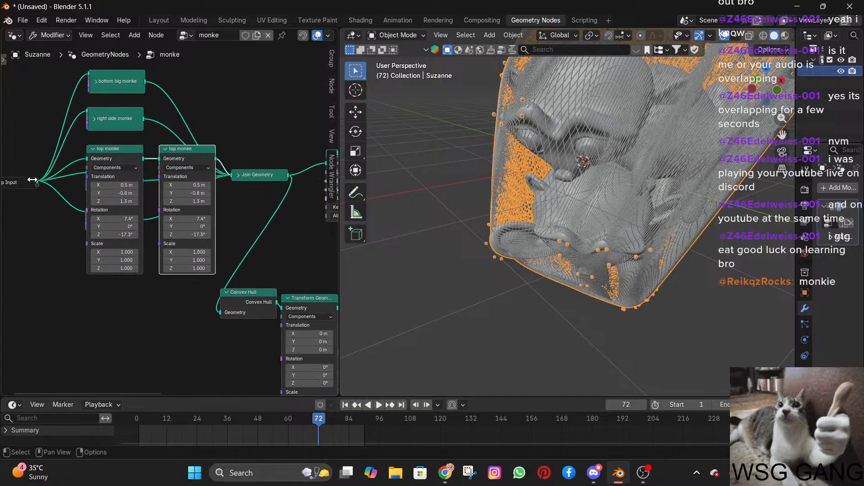
{"action": "left_click_drag", "start_coordinate": [26, 182], "coordinate": [9, 178]}
{"action": "scroll", "coordinate": [97, 175], "scroll_direction": "down", "scroll_amount": 2}
{"action": "left_click_drag", "start_coordinate": [67, 197], "coordinate": [49, 197]}
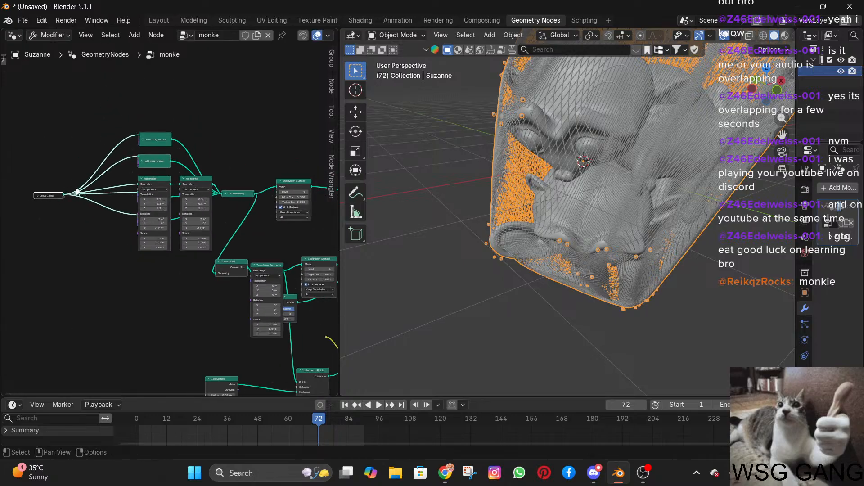
Move the Convex Hull node to sit above its Transform Geometry node, just below the first Join Geometry node.
{"action": "scroll", "coordinate": [172, 212], "scroll_direction": "down", "scroll_amount": 5}
{"action": "middle_click_drag", "start_coordinate": [244, 189], "coordinate": [152, 157]}
{"action": "scroll", "coordinate": [165, 161], "scroll_direction": "up", "scroll_amount": 2}
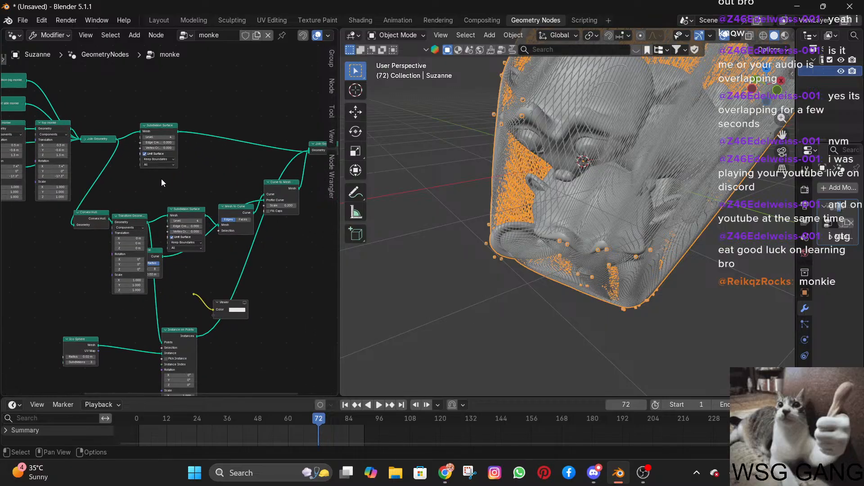
{"action": "left_click_drag", "start_coordinate": [92, 217], "coordinate": [133, 184]}
{"action": "scroll", "coordinate": [180, 196], "scroll_direction": "down", "scroll_amount": 3}
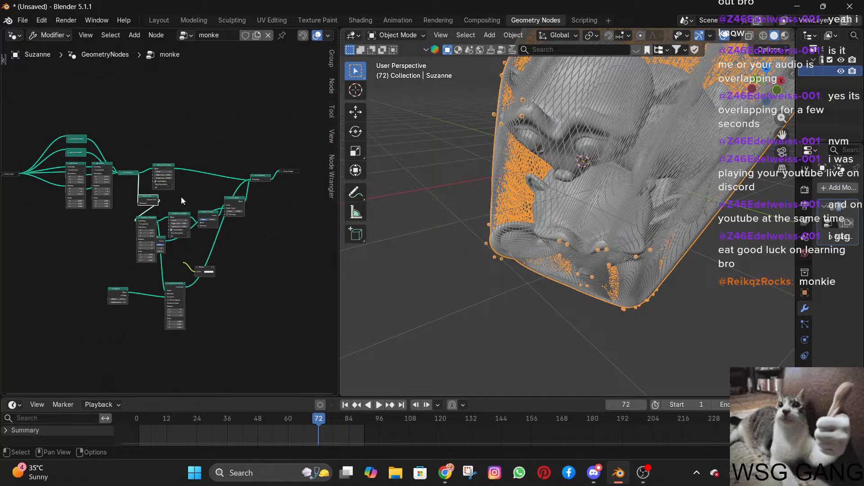
{"action": "scroll", "coordinate": [181, 198], "scroll_direction": "down", "scroll_amount": 1}
{"action": "scroll", "coordinate": [181, 198], "scroll_direction": "up", "scroll_amount": 2}
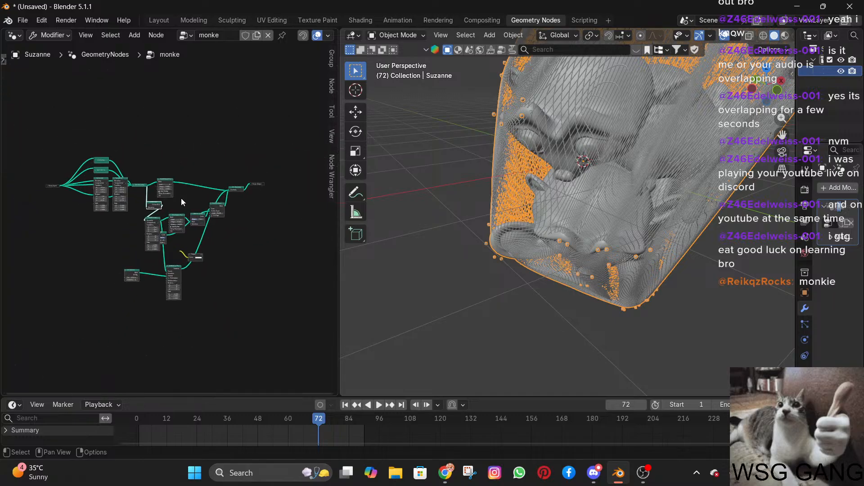
{"action": "scroll", "coordinate": [180, 198], "scroll_direction": "up", "scroll_amount": 7}
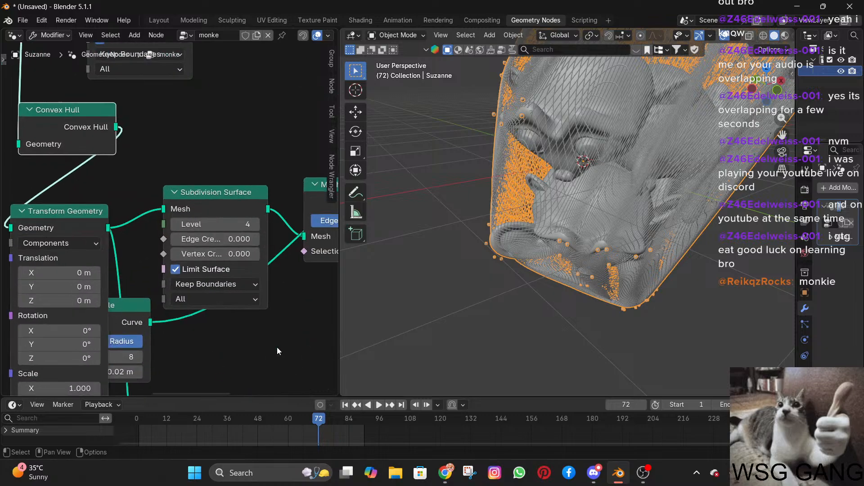
Delete the stray reroute and the Viewer node it feeds, below the Subdivision Surface and Mesh to Curve nodes.
{"action": "middle_click_drag", "start_coordinate": [138, 207], "coordinate": [135, 203], "text": "shift"}
{"action": "left_click", "coordinate": [168, 309]}
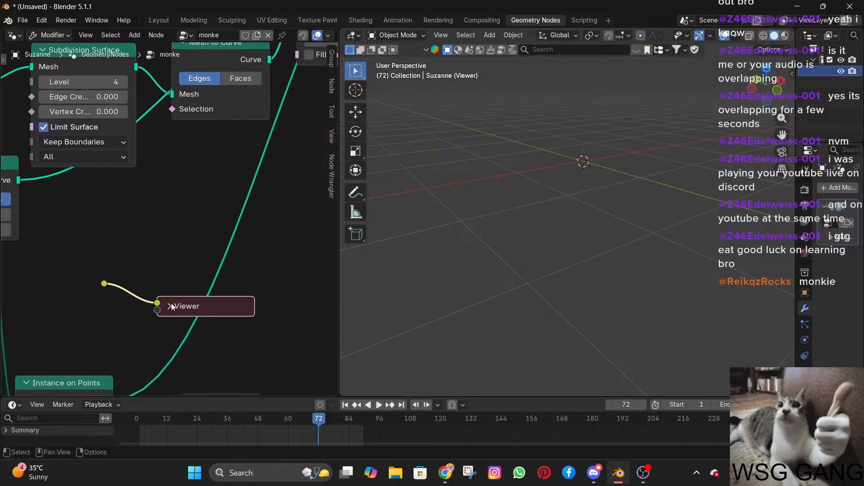
{"action": "left_click", "coordinate": [170, 306]}
{"action": "key", "text": "h"}
{"action": "left_click_drag", "start_coordinate": [108, 286], "coordinate": [109, 286]}
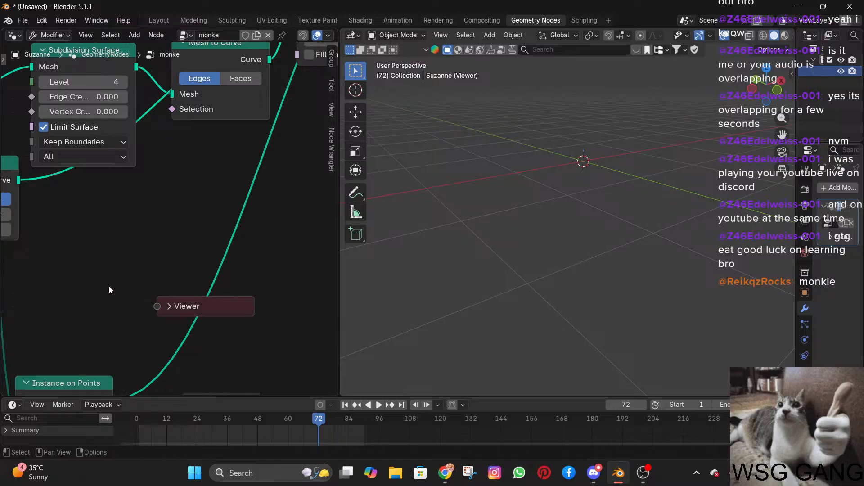
{"action": "left_click", "coordinate": [191, 314]}
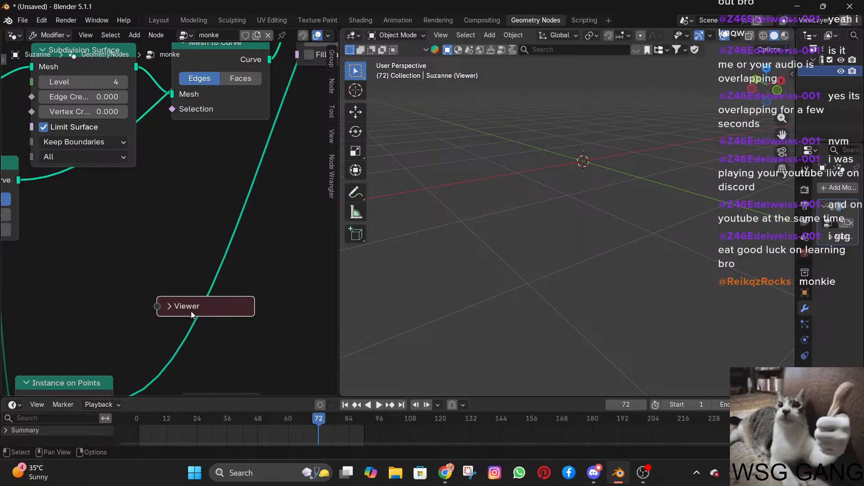
{"action": "key", "text": "x"}
Add a reroute with the Add Reroute tool across the links running from Group Input to the monke nodes.
{"action": "scroll", "coordinate": [166, 275], "scroll_direction": "down", "scroll_amount": 2}
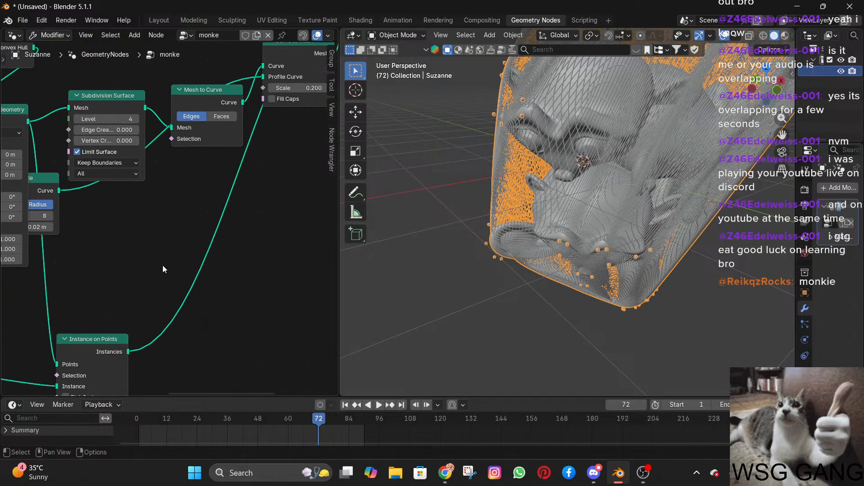
{"action": "scroll", "coordinate": [150, 269], "scroll_direction": "down", "scroll_amount": 5}
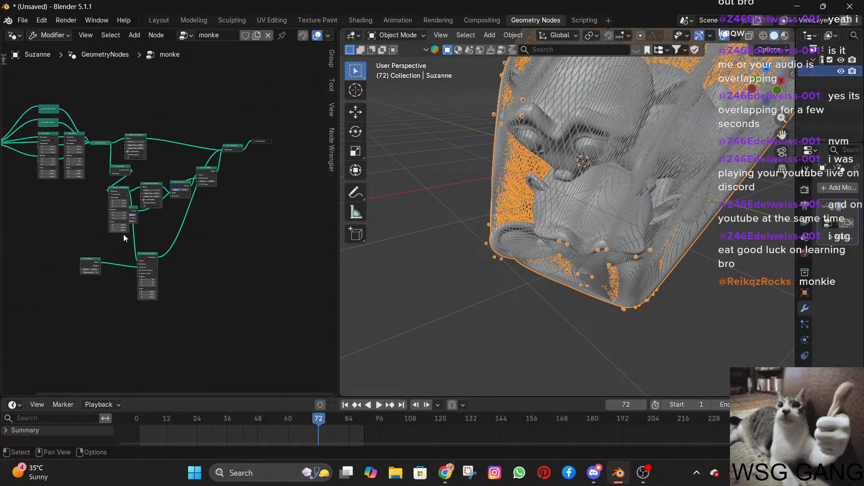
{"action": "middle_click_drag", "start_coordinate": [53, 220], "coordinate": [150, 287]}
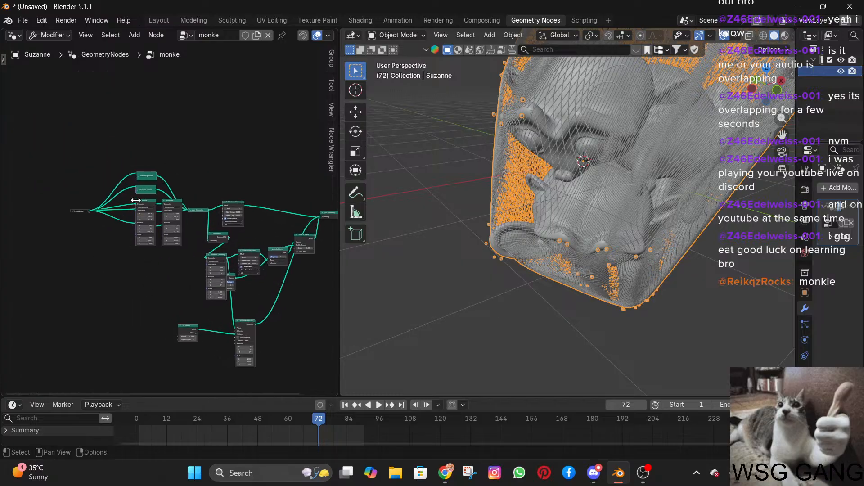
{"action": "left_click_drag", "start_coordinate": [107, 160], "coordinate": [196, 250]}
{"action": "left_click", "coordinate": [116, 255]}
{"action": "left_click", "coordinate": [3, 59]}
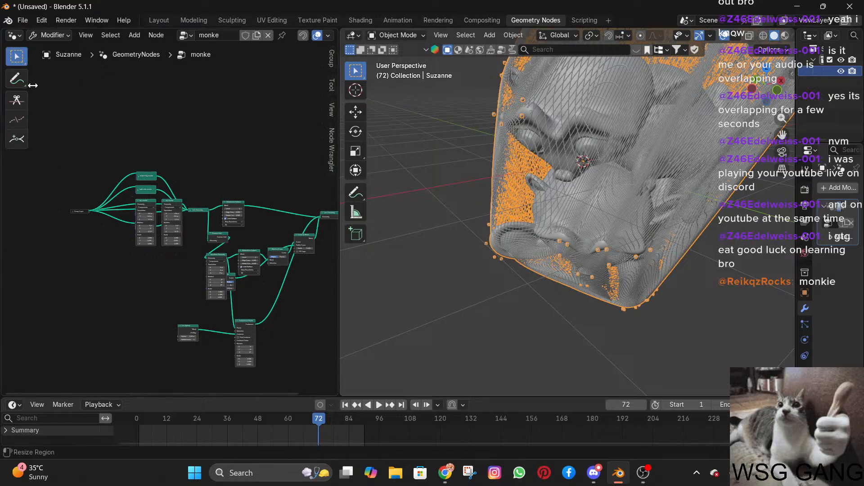
{"action": "left_click", "coordinate": [17, 139]}
{"action": "left_click_drag", "start_coordinate": [103, 198], "coordinate": [114, 230]}
{"action": "scroll", "coordinate": [117, 177], "scroll_direction": "up", "scroll_amount": 4}
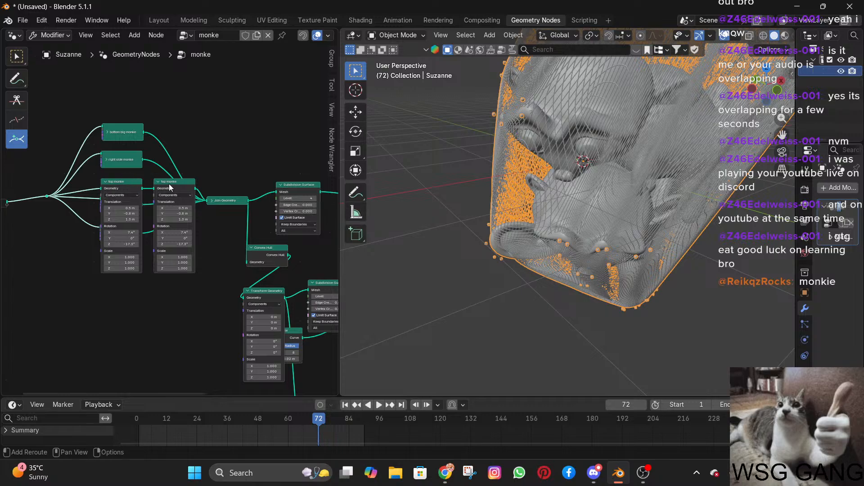
Try to add a reroute on the link passing behind the duplicated top monke node.
{"action": "left_click_drag", "start_coordinate": [173, 203], "coordinate": [173, 203]}
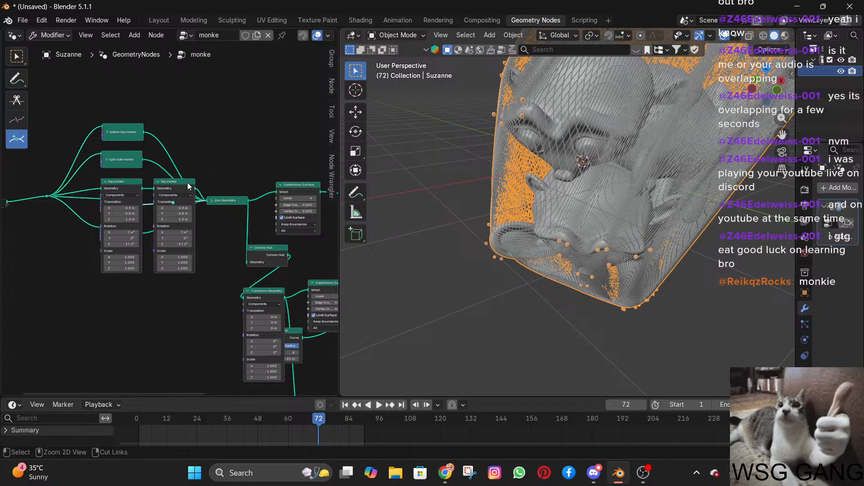
{"action": "scroll", "coordinate": [237, 190], "scroll_direction": "down", "scroll_amount": 5}
{"action": "middle_click_drag", "start_coordinate": [219, 201], "coordinate": [166, 132]}
{"action": "scroll", "coordinate": [234, 206], "scroll_direction": "up", "scroll_amount": 2}
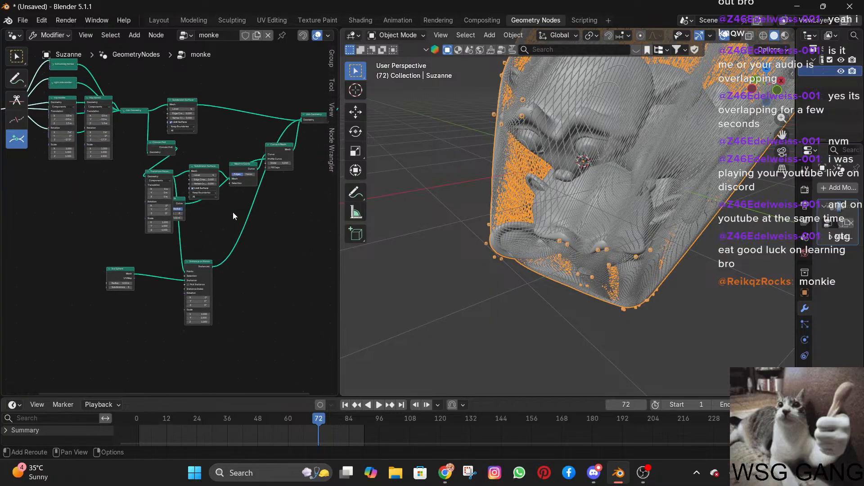
With the Select Box tool, move the duplicated top monke node below the original and collapse the original.
{"action": "left_click", "coordinate": [17, 55]}
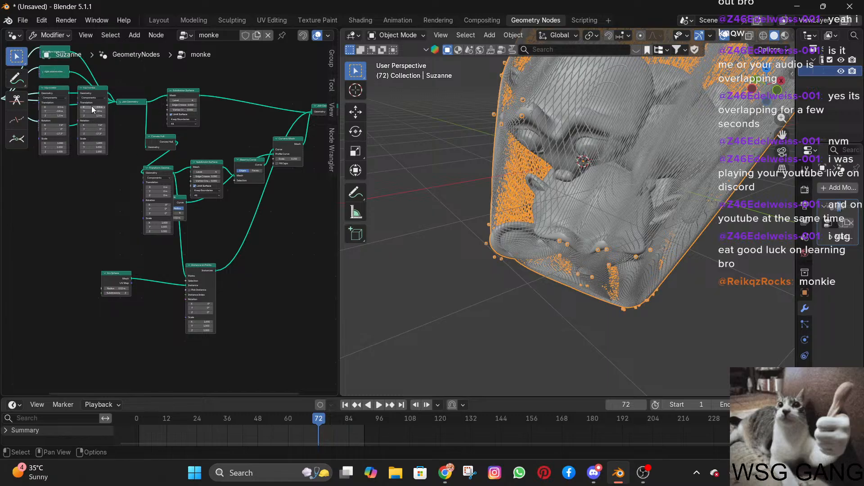
{"action": "left_click_drag", "start_coordinate": [97, 88], "coordinate": [55, 161]}
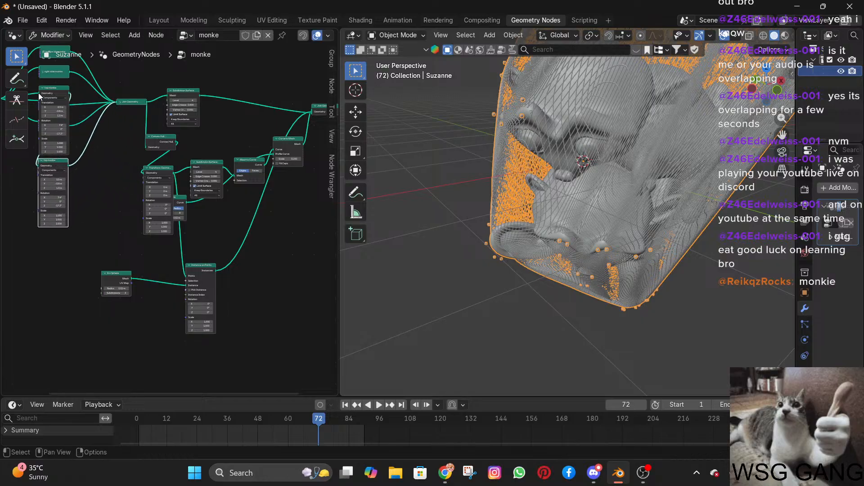
{"action": "left_click", "coordinate": [40, 90]}
{"action": "left_click", "coordinate": [42, 86]}
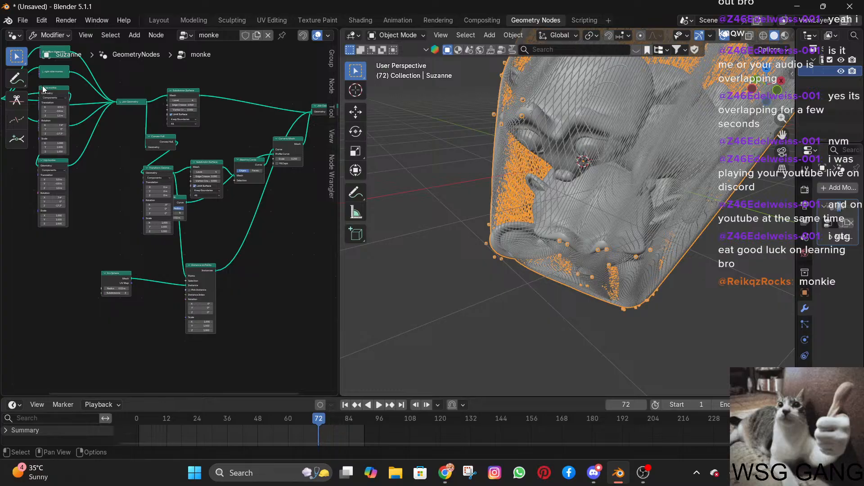
{"action": "left_click", "coordinate": [40, 89]}
{"action": "left_click", "coordinate": [43, 88]}
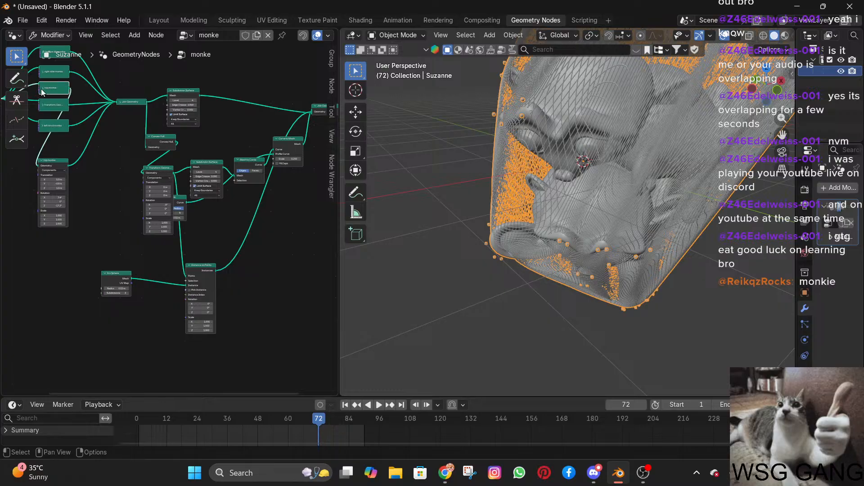
Collapse the duplicated top monke node and place it directly beneath the column of collapsed monke nodes.
{"action": "left_click", "coordinate": [41, 160]}
{"action": "left_click_drag", "start_coordinate": [57, 161], "coordinate": [58, 146]}
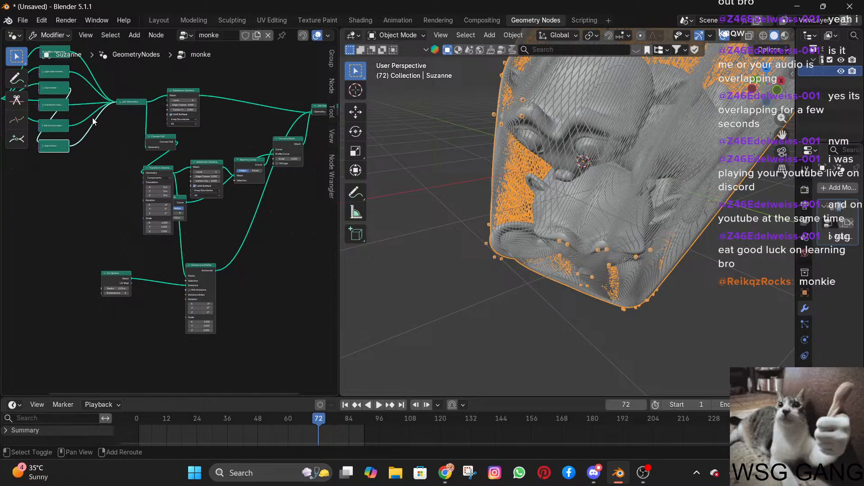
{"action": "middle_click_drag", "start_coordinate": [93, 120], "coordinate": [100, 175]}
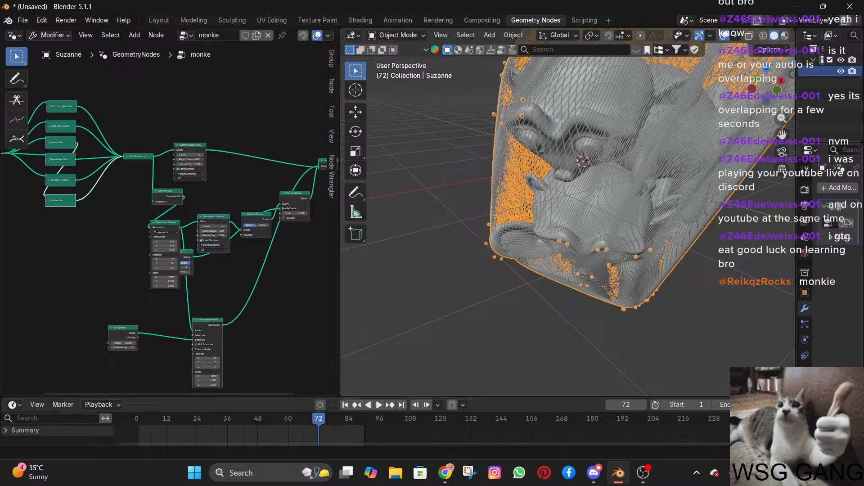
Move the Curve Circle node out from behind the Transform Geometry node, below the lower Subdivision Surface node.
{"action": "scroll", "coordinate": [200, 258], "scroll_direction": "up", "scroll_amount": 4}
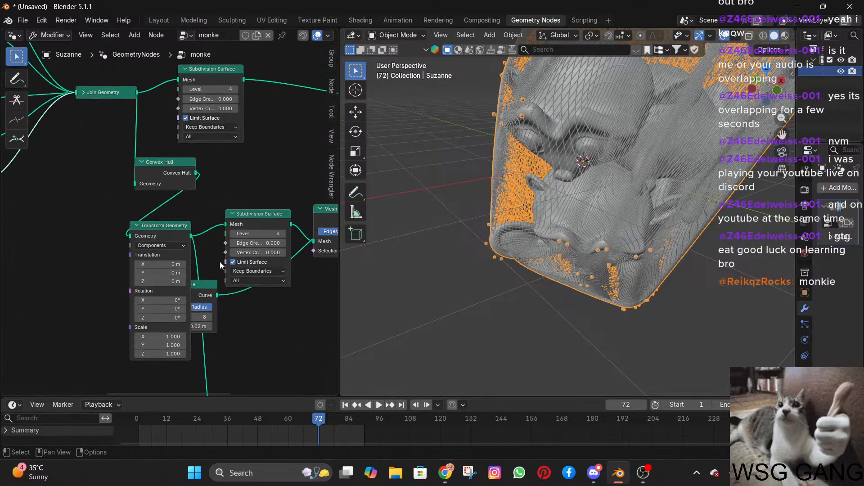
{"action": "middle_click_drag", "start_coordinate": [219, 262], "coordinate": [172, 206]}
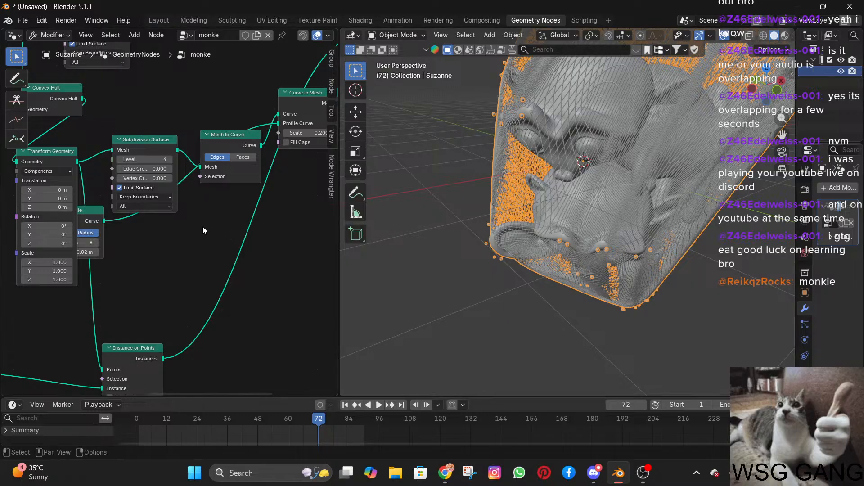
{"action": "scroll", "coordinate": [229, 276], "scroll_direction": "down", "scroll_amount": 2}
{"action": "middle_click_drag", "start_coordinate": [206, 297], "coordinate": [266, 255], "text": "shift"}
{"action": "scroll", "coordinate": [178, 287], "scroll_direction": "down", "scroll_amount": 5}
{"action": "left_click", "coordinate": [220, 275]}
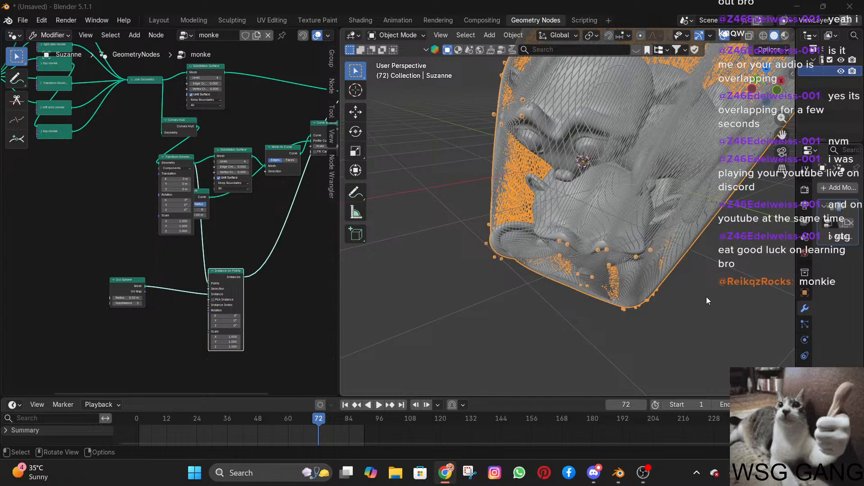
{"action": "scroll", "coordinate": [161, 295], "scroll_direction": "up", "scroll_amount": 3}
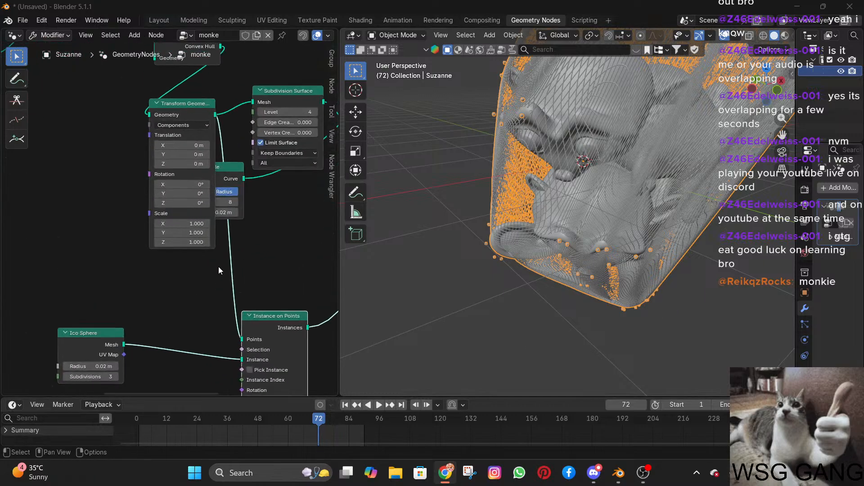
{"action": "scroll", "coordinate": [218, 266], "scroll_direction": "up", "scroll_amount": 1}
{"action": "middle_click_drag", "start_coordinate": [255, 267], "coordinate": [183, 286]}
{"action": "left_click_drag", "start_coordinate": [163, 181], "coordinate": [197, 207]}
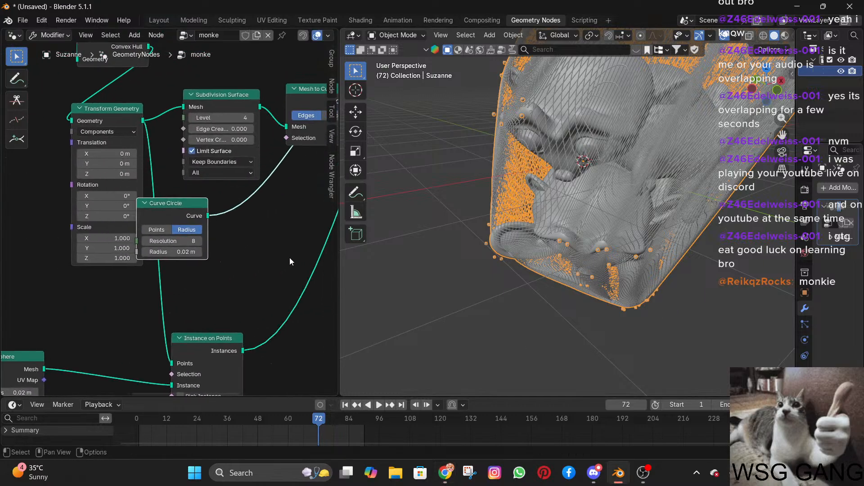
Group the Curve Circle, Mesh to Curve and Curve to Mesh nodes into one node group.
{"action": "scroll", "coordinate": [290, 261], "scroll_direction": "down", "scroll_amount": 1}
{"action": "middle_click_drag", "start_coordinate": [272, 264], "coordinate": [172, 273]}
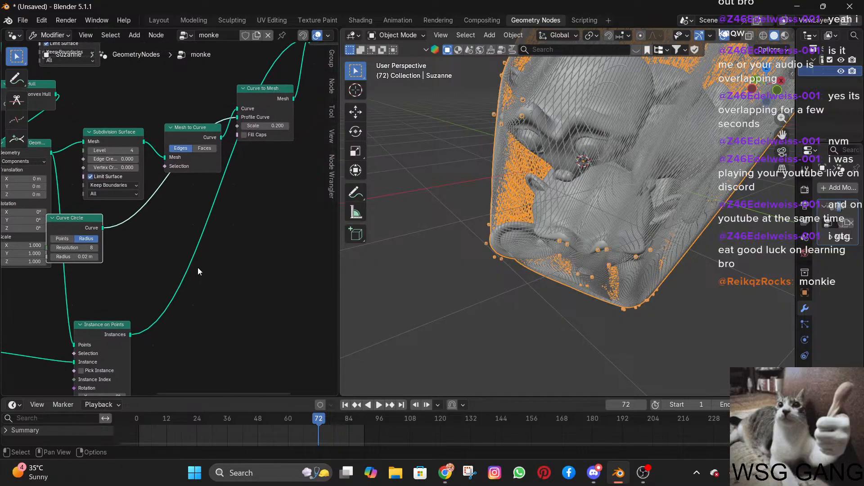
{"action": "middle_click_drag", "start_coordinate": [126, 255], "coordinate": [198, 308], "text": "shift"}
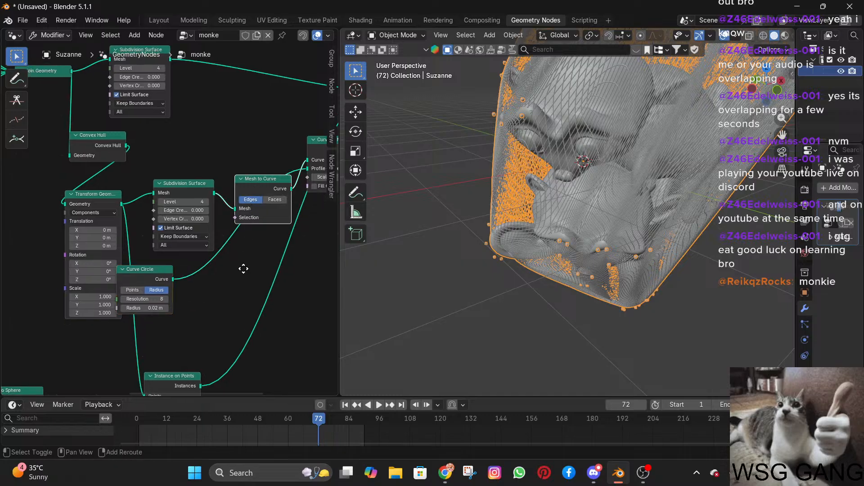
{"action": "middle_click_drag", "start_coordinate": [249, 216], "coordinate": [212, 209], "text": "shift"}
{"action": "left_click", "coordinate": [277, 149], "text": "shift"}
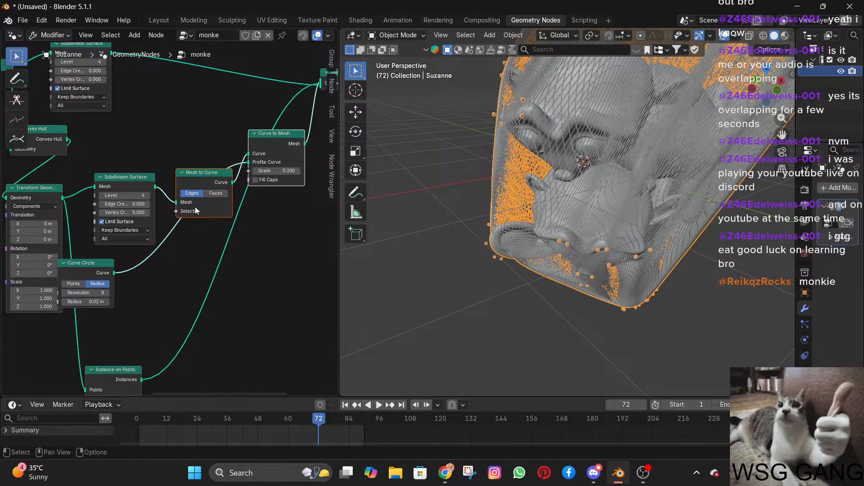
{"action": "left_click", "coordinate": [102, 269], "text": "shift"}
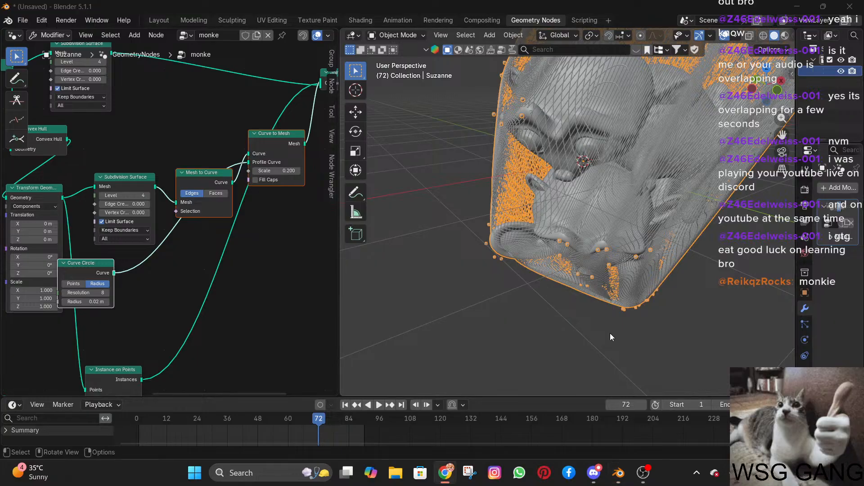
{"action": "left_click", "coordinate": [164, 278]}
{"action": "left_click", "coordinate": [92, 260]}
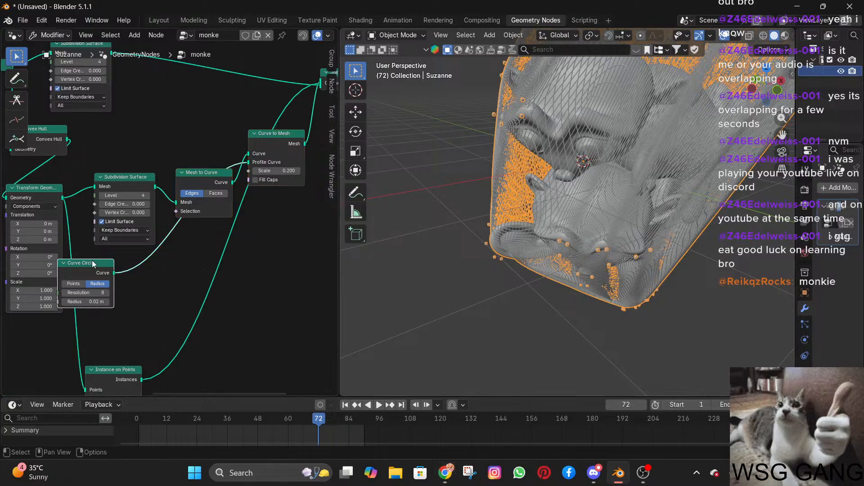
{"action": "left_click", "coordinate": [213, 171], "text": "shift"}
{"action": "left_click", "coordinate": [282, 133], "text": "shift"}
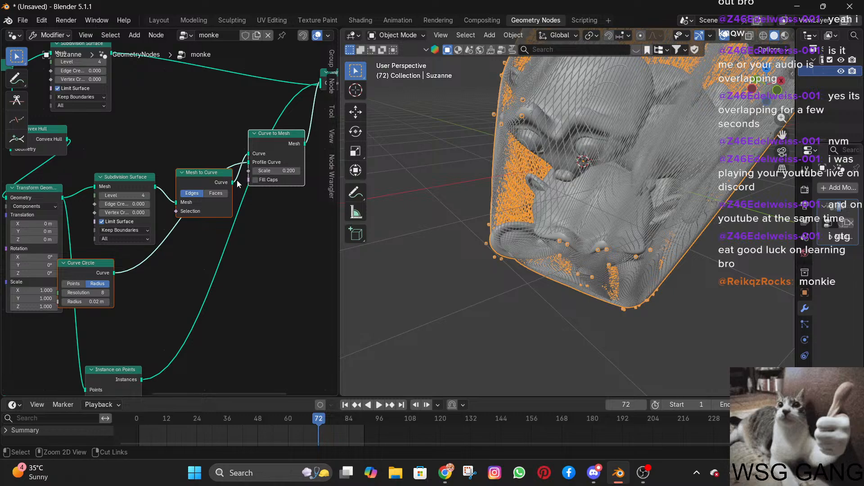
{"action": "key", "text": "ctrl+g"}
Examine the nodes inside the new group, switching between the group and the main monke tree.
{"action": "scroll", "coordinate": [240, 211], "scroll_direction": "down", "scroll_amount": 4}
{"action": "middle_click_drag", "start_coordinate": [266, 261], "coordinate": [167, 243]}
{"action": "scroll", "coordinate": [131, 241], "scroll_direction": "up", "scroll_amount": 4}
{"action": "scroll", "coordinate": [124, 241], "scroll_direction": "down", "scroll_amount": 5}
{"action": "scroll", "coordinate": [124, 240], "scroll_direction": "down", "scroll_amount": 6}
{"action": "scroll", "coordinate": [167, 242], "scroll_direction": "up", "scroll_amount": 4}
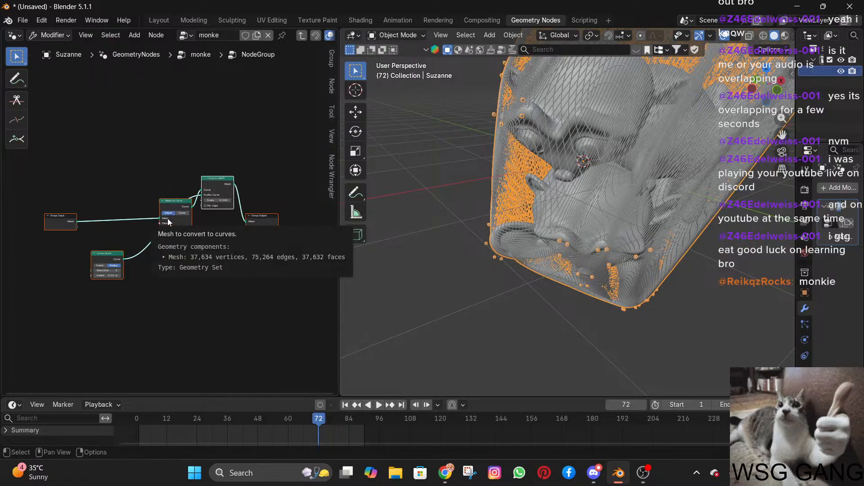
{"action": "key", "text": "Tab"}
{"action": "key", "text": "Tab"}
{"action": "key", "text": "Tab"}
{"action": "key", "text": "Tab"}
{"action": "key", "text": "Tab"}
{"action": "key", "text": "Tab"}
{"action": "key", "text": "Tab"}
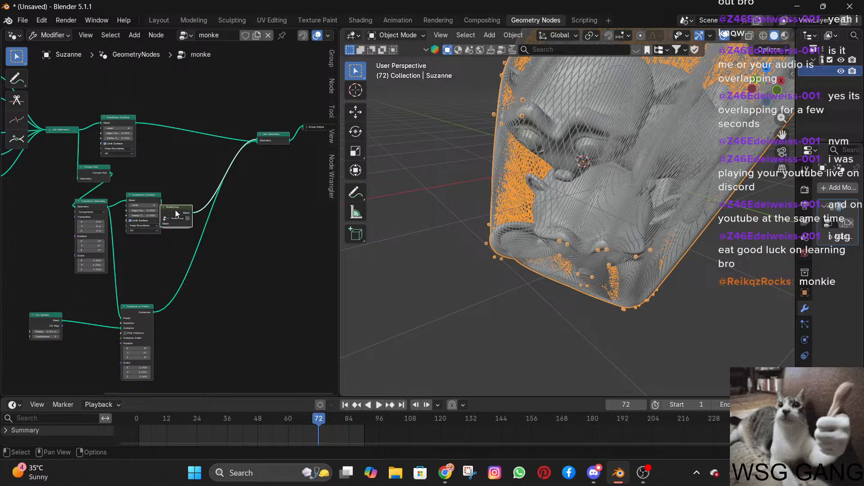
Place the group node between the lower Subdivision Surface and Join Geometry, and shift Instance on Points slightly.
{"action": "key", "text": "g"}
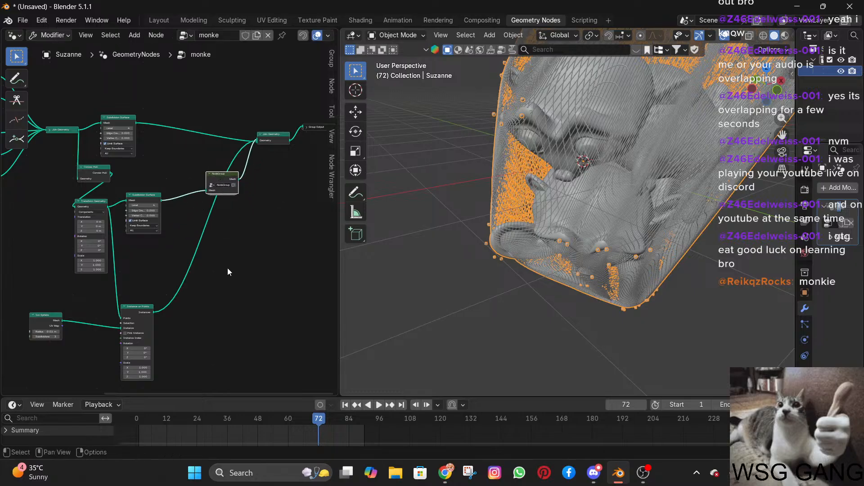
{"action": "scroll", "coordinate": [227, 268], "scroll_direction": "down", "scroll_amount": 3}
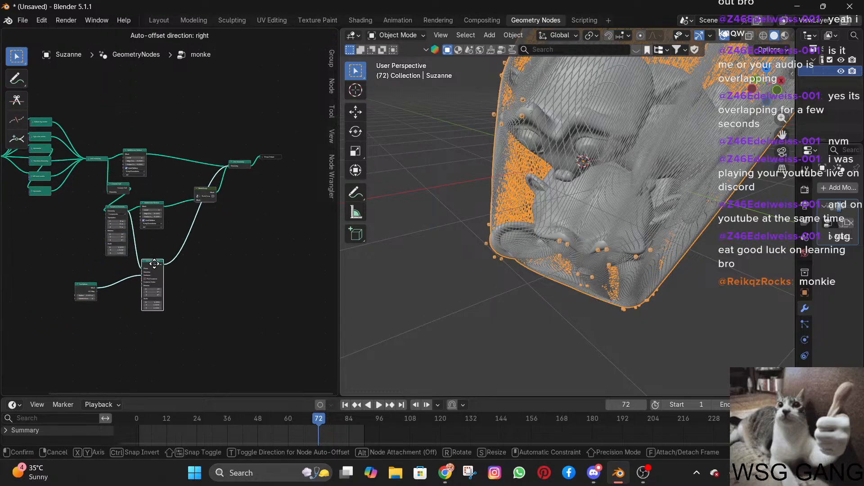
{"action": "left_click", "coordinate": [159, 260]}
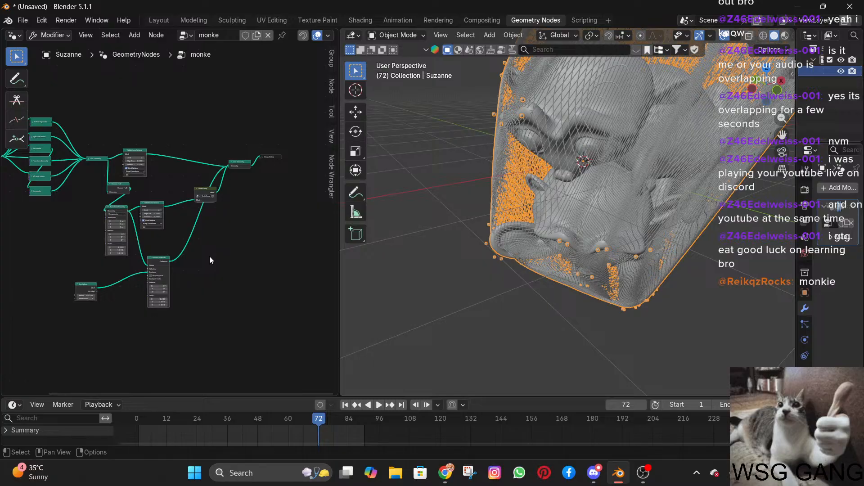
Open the node group for editing and frame all of its nodes.
{"action": "left_click", "coordinate": [206, 200]}
{"action": "key", "text": "Tab"}
{"action": "key", "text": "Tab"}
{"action": "scroll", "coordinate": [228, 218], "scroll_direction": "up", "scroll_amount": 5}
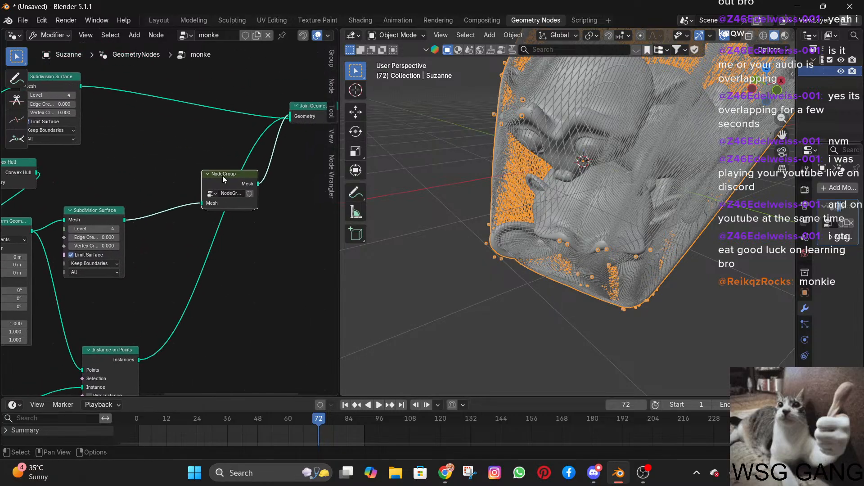
{"action": "key", "text": "Tab"}
{"action": "key", "text": "Tab"}
{"action": "key", "text": "Tab"}
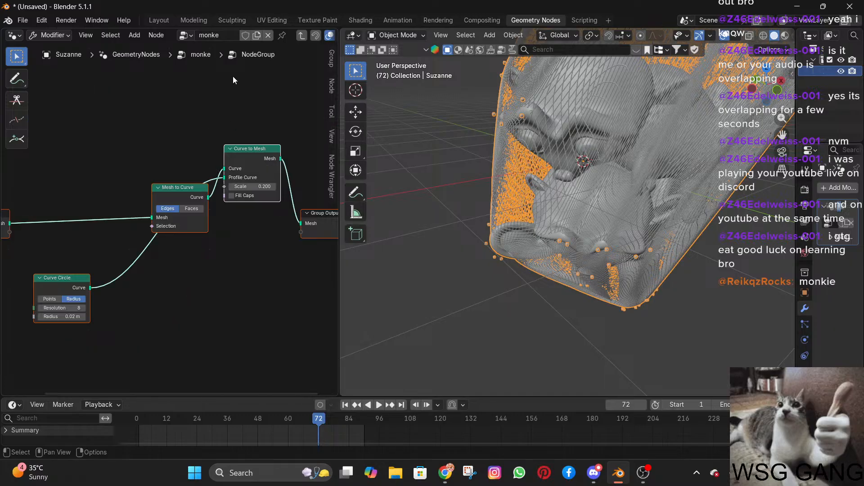
{"action": "key", "text": "Home"}
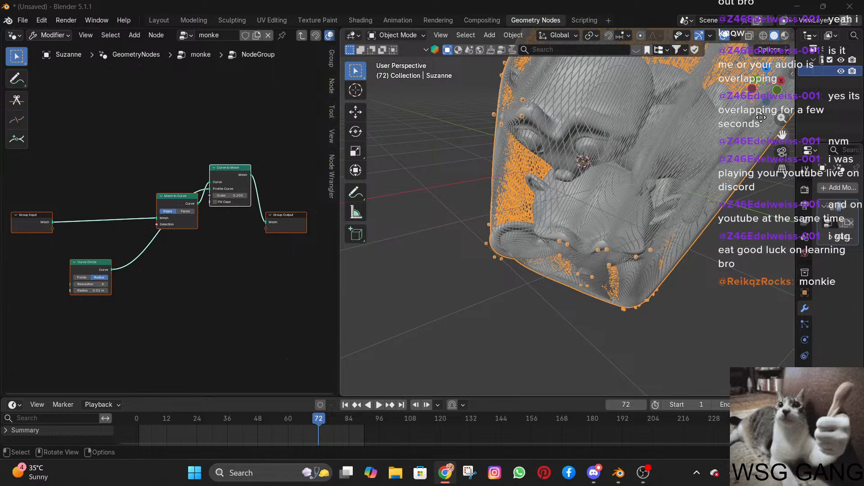
Show the group's properties and rename the node group to wireframe.
{"action": "left_click", "coordinate": [333, 61]}
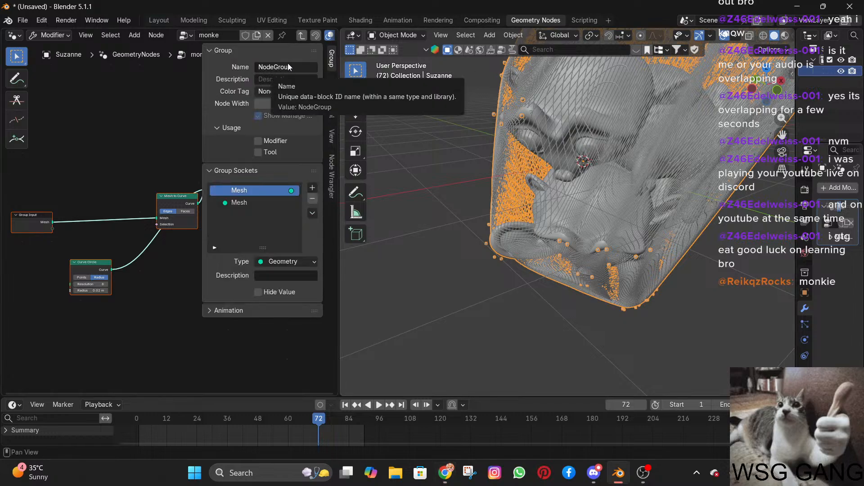
{"action": "left_click", "coordinate": [288, 67]}
{"action": "key", "text": "Return"}
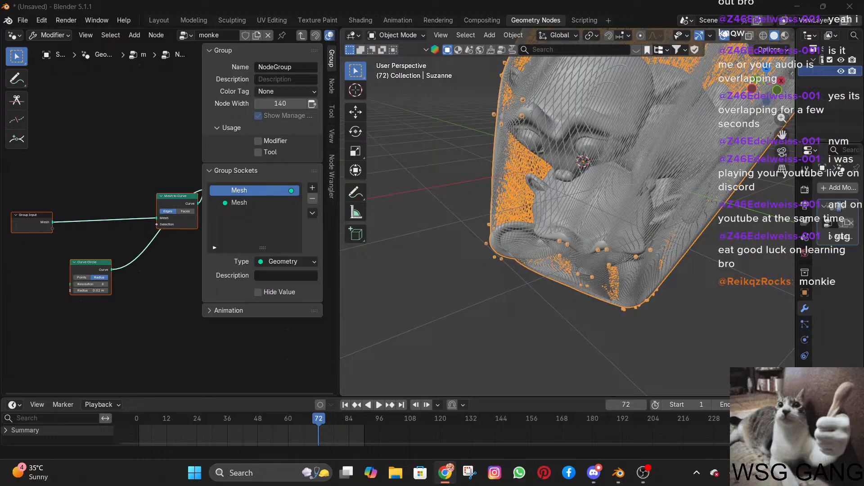
{"action": "left_click", "coordinate": [293, 67]}
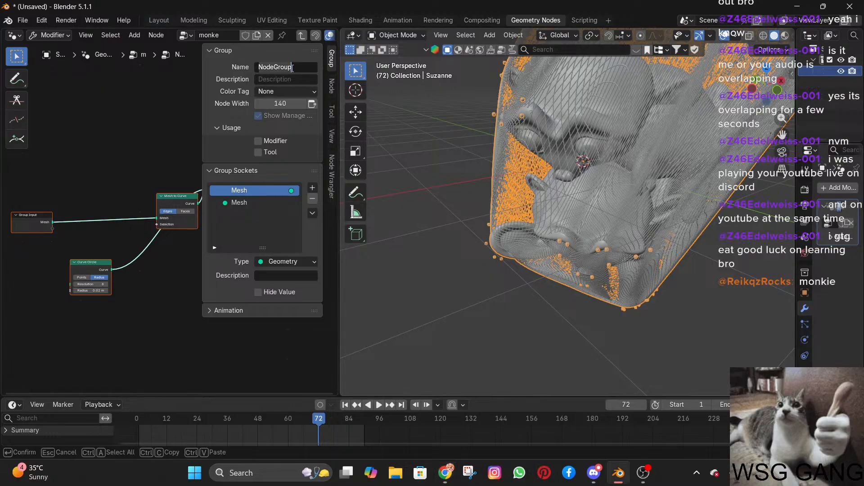
{"action": "key", "text": "ctrl+BackSpace"}
{"action": "type", "text": "wirefram"}
{"action": "key", "text": "Return"}
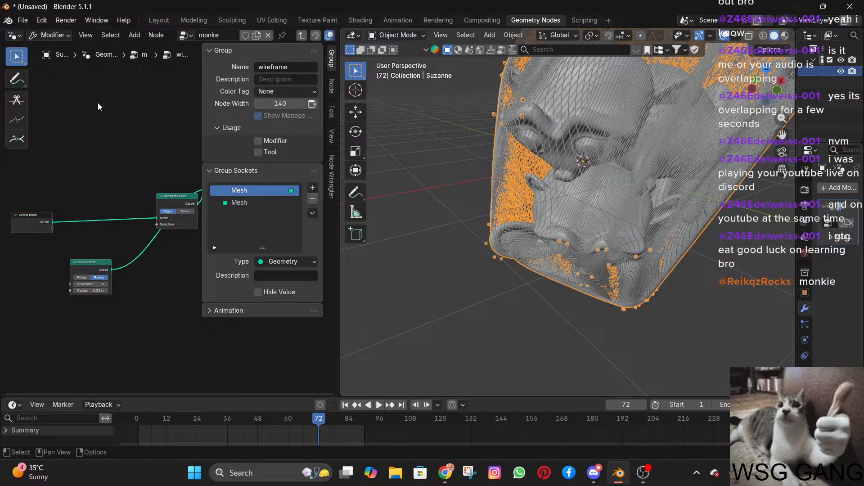
Return to the main tree and insert a duplicate of the wireframe group between the lowest top monke node and Join Geometry.
{"action": "key", "text": "Tab"}
{"action": "scroll", "coordinate": [163, 260], "scroll_direction": "down", "scroll_amount": 4}
{"action": "middle_click_drag", "start_coordinate": [171, 230], "coordinate": [69, 195]}
{"action": "scroll", "coordinate": [116, 181], "scroll_direction": "up", "scroll_amount": 7}
{"action": "scroll", "coordinate": [112, 180], "scroll_direction": "up", "scroll_amount": 1}
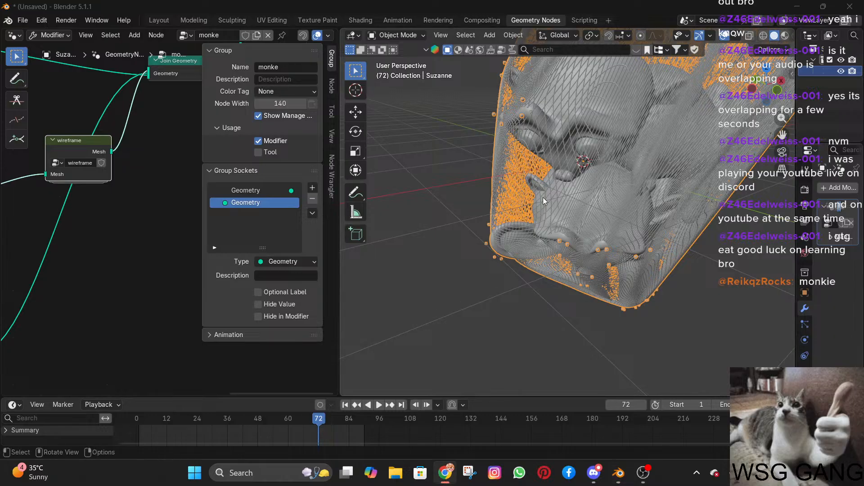
{"action": "scroll", "coordinate": [88, 201], "scroll_direction": "down", "scroll_amount": 2}
{"action": "mouse_move", "coordinate": [100, 225]}
{"action": "middle_mouse_down"}
{"action": "mouse_move", "coordinate": [166, 252]}
{"action": "mouse_move", "coordinate": [234, 255]}
{"action": "mouse_move", "coordinate": [82, 226]}
{"action": "middle_mouse_up"}
{"action": "scroll", "coordinate": [107, 239], "scroll_direction": "down", "scroll_amount": 3}
{"action": "scroll", "coordinate": [107, 237], "scroll_direction": "down", "scroll_amount": 2}
{"action": "key", "text": "shift+d"}
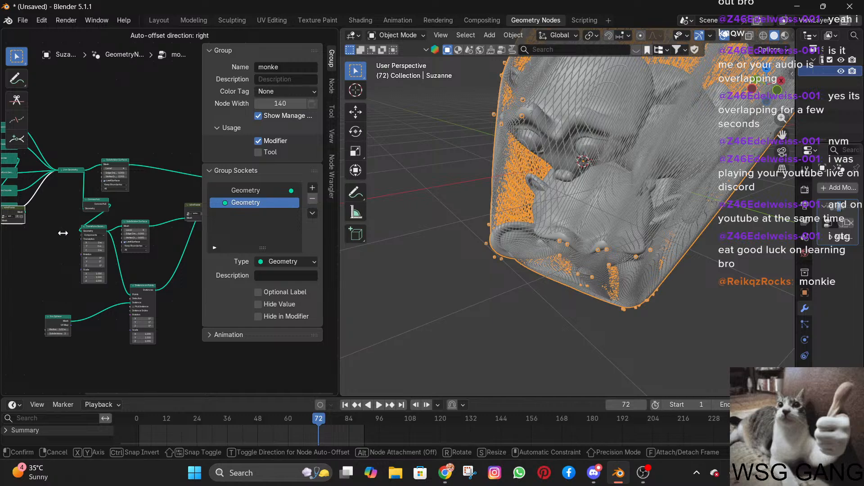
{"action": "left_click", "coordinate": [137, 271]}
{"action": "middle_click_drag", "start_coordinate": [29, 266], "coordinate": [136, 272]}
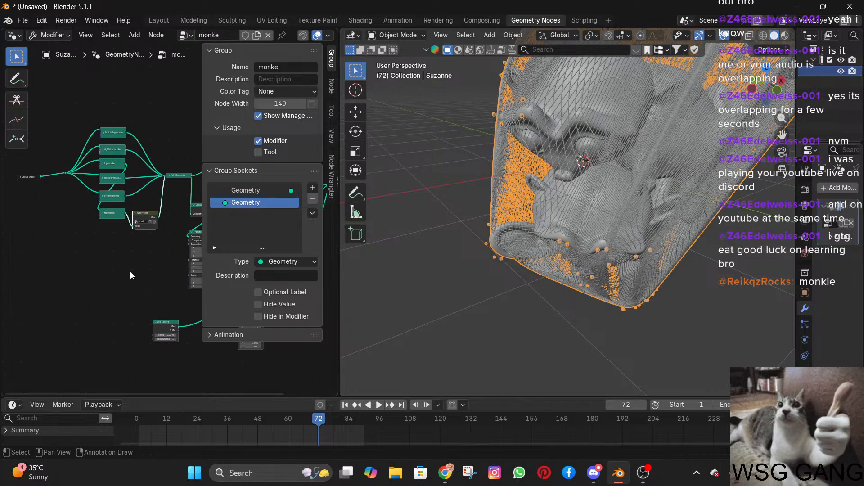
{"action": "scroll", "coordinate": [147, 253], "scroll_direction": "up", "scroll_amount": 5}
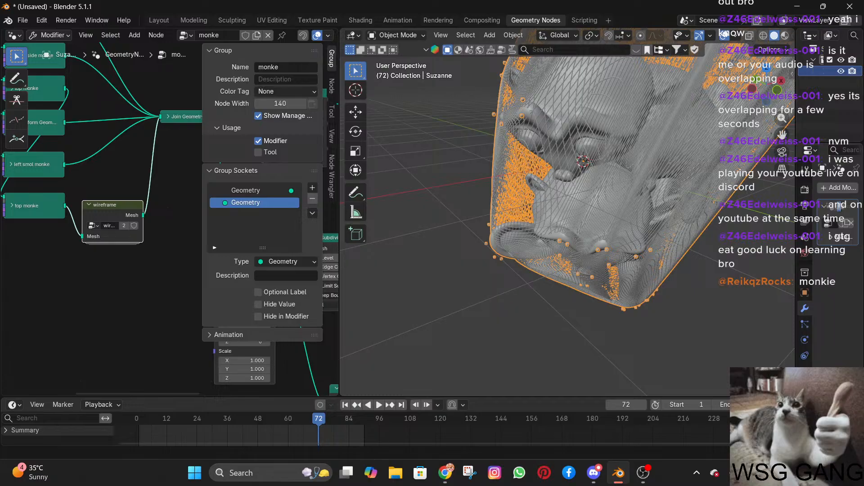
Examine the wireframe tubes on the monkey mesh up close from another side in the 3D viewport.
{"action": "middle_click_drag", "start_coordinate": [420, 195], "coordinate": [704, 191]}
{"action": "scroll", "coordinate": [666, 214], "scroll_direction": "up", "scroll_amount": 7}
{"action": "scroll", "coordinate": [703, 191], "scroll_direction": "up", "scroll_amount": 6}
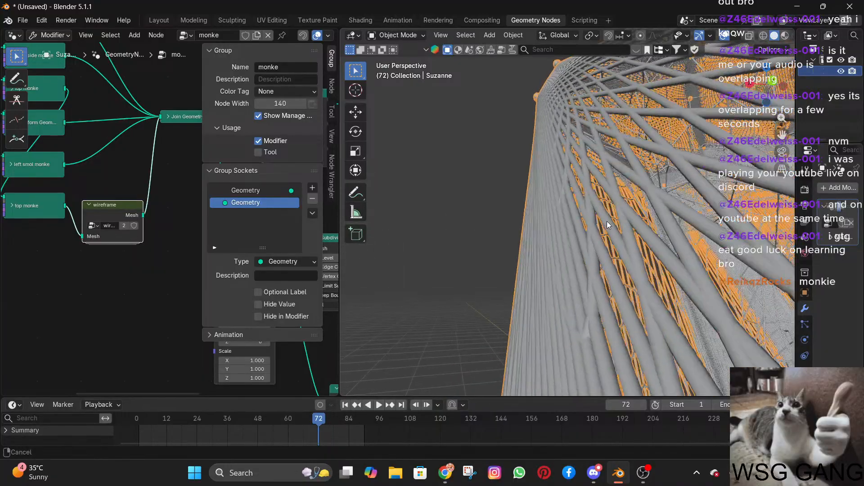
{"action": "scroll", "coordinate": [719, 198], "scroll_direction": "down", "scroll_amount": 8}
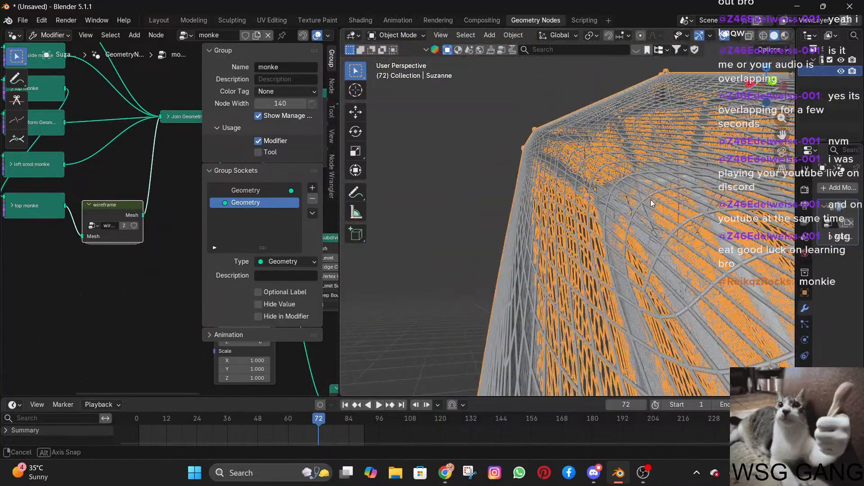
{"action": "key", "text": "alt+Tab"}
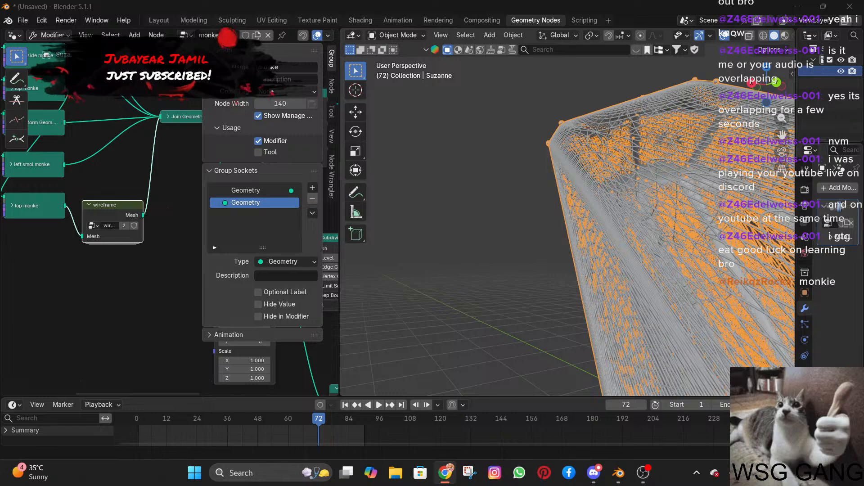
{"action": "key", "text": "alt+Tab"}
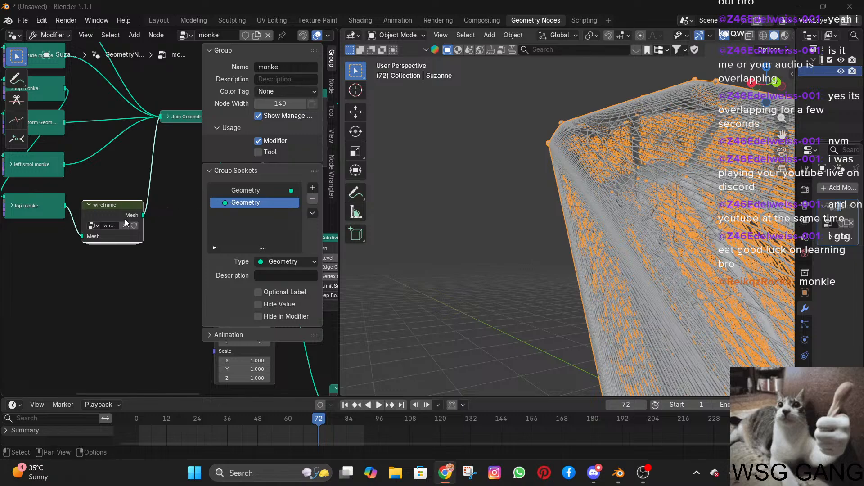
Open the wireframe node group for editing and set the Curve Circle's radius to 0.09 m.
{"action": "key", "text": "Tab"}
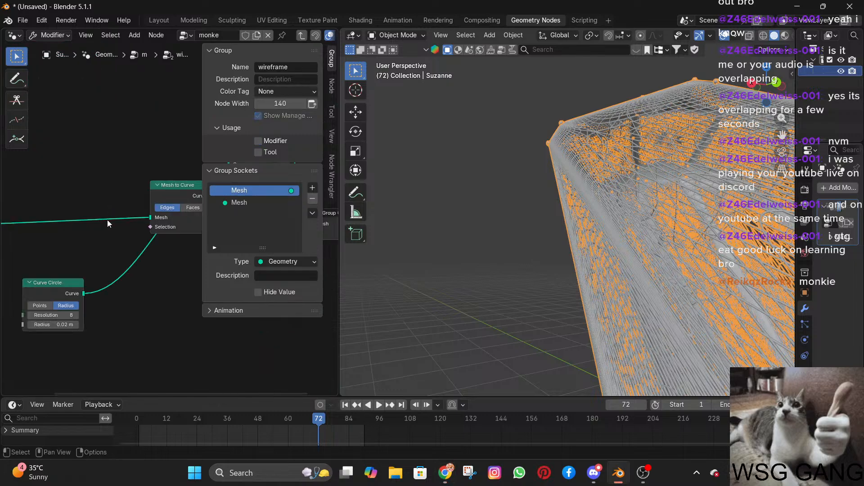
{"action": "scroll", "coordinate": [121, 262], "scroll_direction": "up", "scroll_amount": 4}
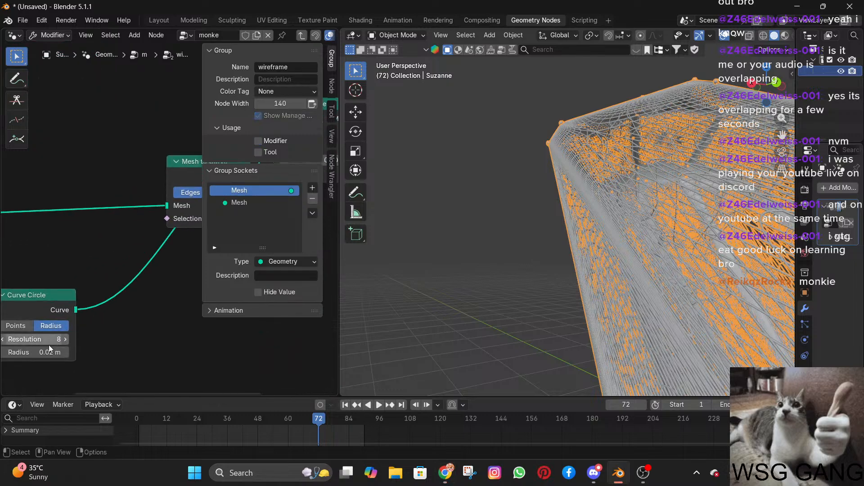
{"action": "left_click_drag", "start_coordinate": [37, 352], "coordinate": [38, 353]}
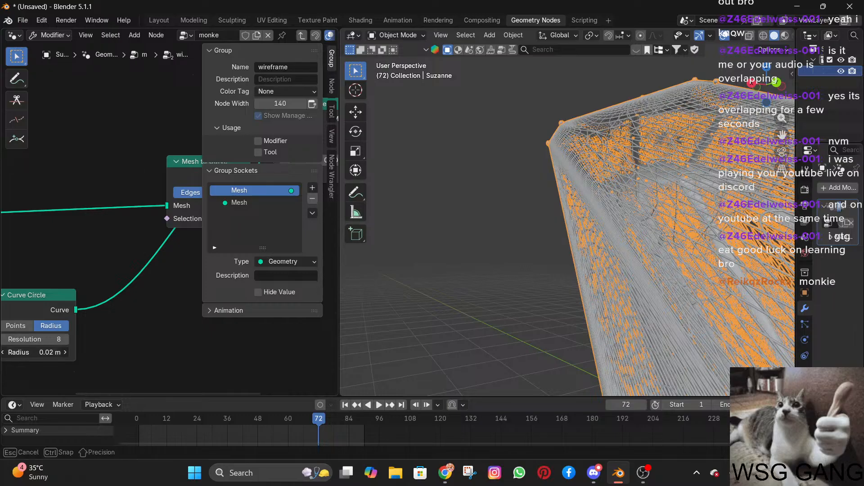
{"action": "left_click_drag", "start_coordinate": [38, 353], "coordinate": [38, 355]}
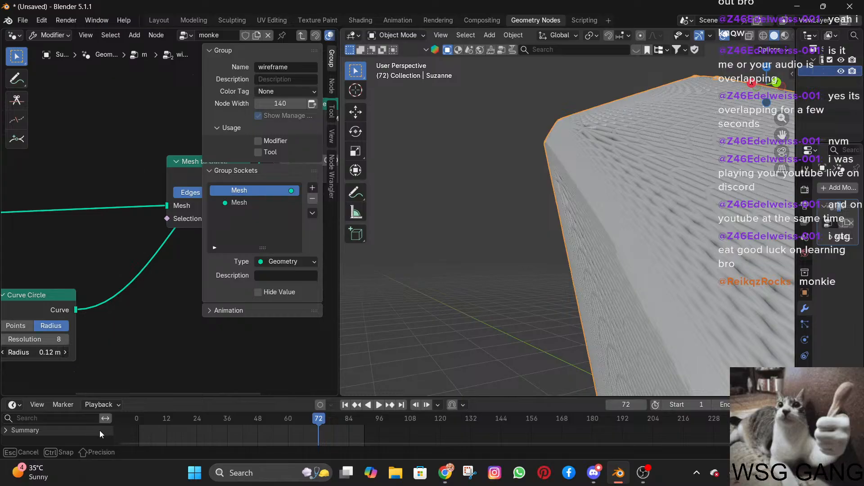
{"action": "left_click_drag", "start_coordinate": [45, 361], "coordinate": [42, 358]}
{"action": "left_click", "coordinate": [50, 353]}
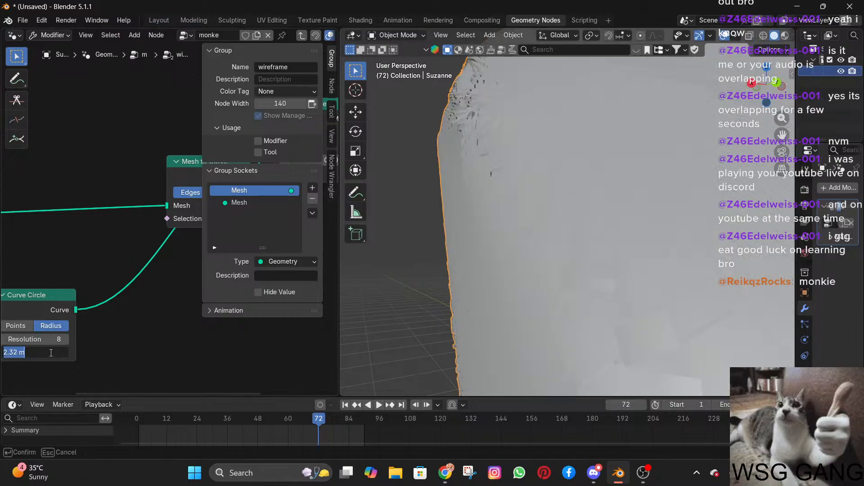
{"action": "type", "text": "0.09"}
{"action": "key", "text": "Return"}
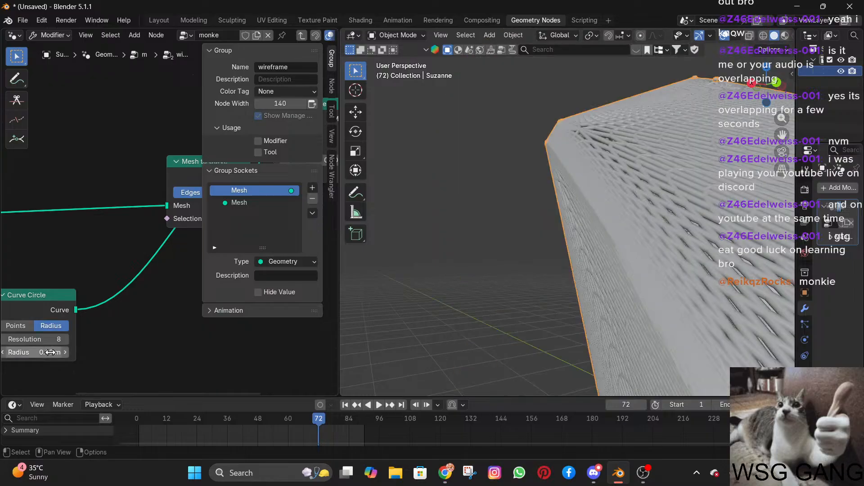
Set the Curve Circle's radius to 0.04 m and inspect the wireframe tubes on the mesh up close.
{"action": "left_click", "coordinate": [50, 353]}
{"action": "type", "text": "0"}
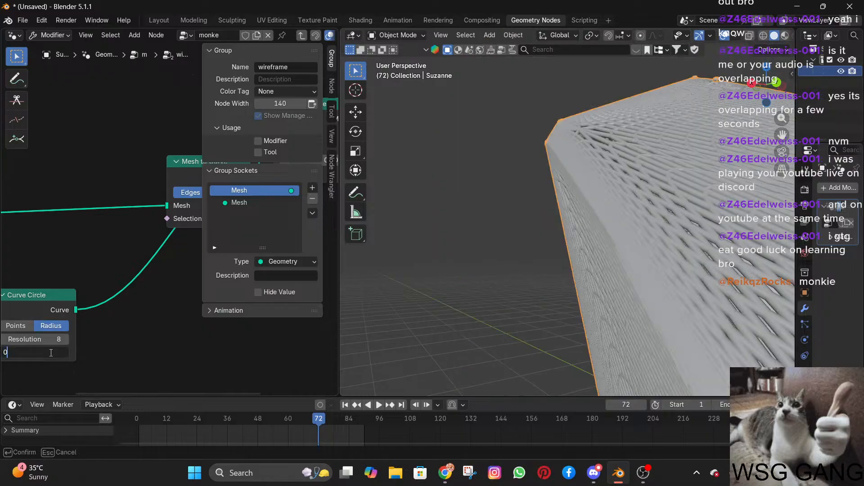
{"action": "type", "text": ".04"}
{"action": "key", "text": "Return"}
{"action": "middle_click_drag", "start_coordinate": [581, 245], "coordinate": [623, 244]}
{"action": "scroll", "coordinate": [515, 170], "scroll_direction": "up", "scroll_amount": 8}
{"action": "middle_click_drag", "start_coordinate": [530, 164], "coordinate": [531, 200]}
{"action": "scroll", "coordinate": [522, 171], "scroll_direction": "down", "scroll_amount": 3}
{"action": "middle_click_drag", "start_coordinate": [518, 151], "coordinate": [385, 217]}
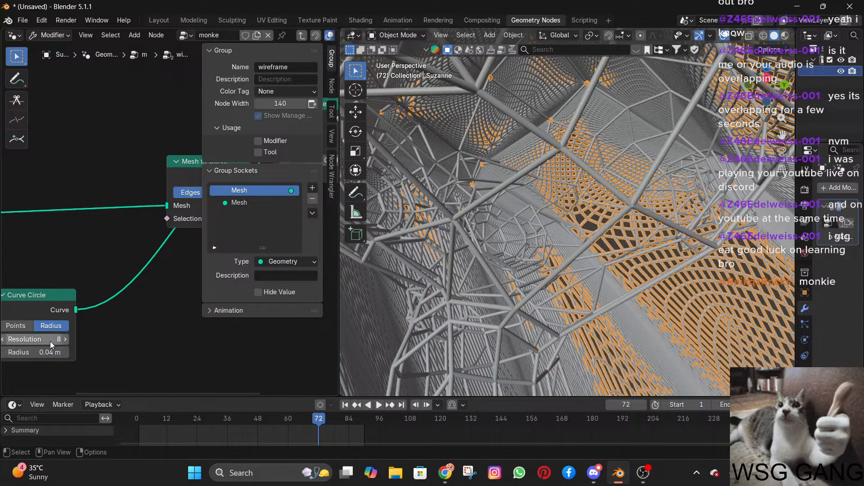
Set the Curve Circle's radius to 0.032 m.
{"action": "left_click", "coordinate": [45, 352]}
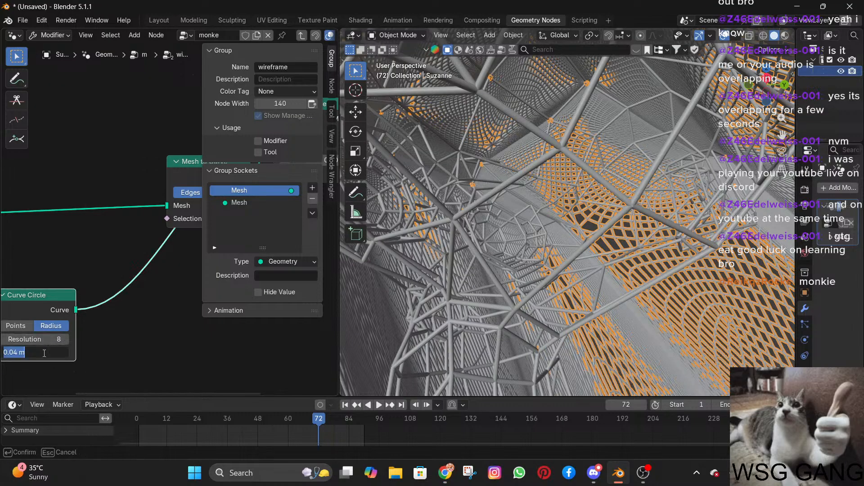
{"action": "type", "text": "0.0"}
{"action": "type", "text": "0."}
{"action": "key", "text": "Return"}
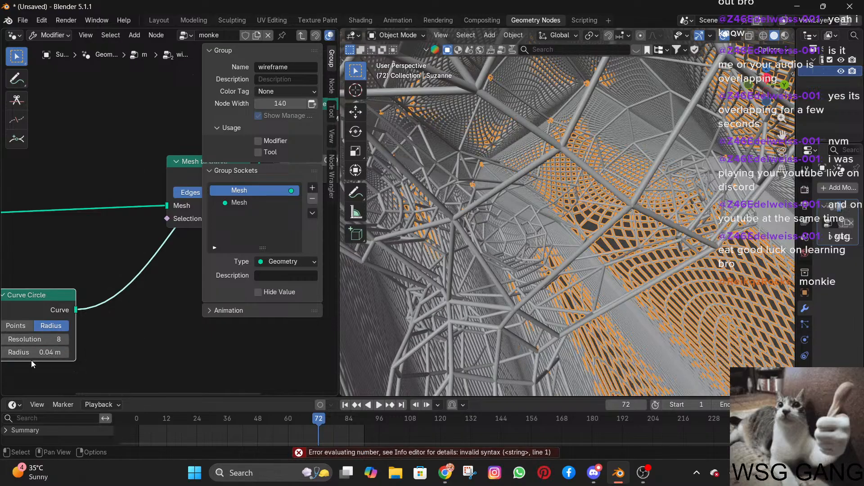
{"action": "left_click", "coordinate": [44, 355]}
{"action": "type", "text": "0.032"}
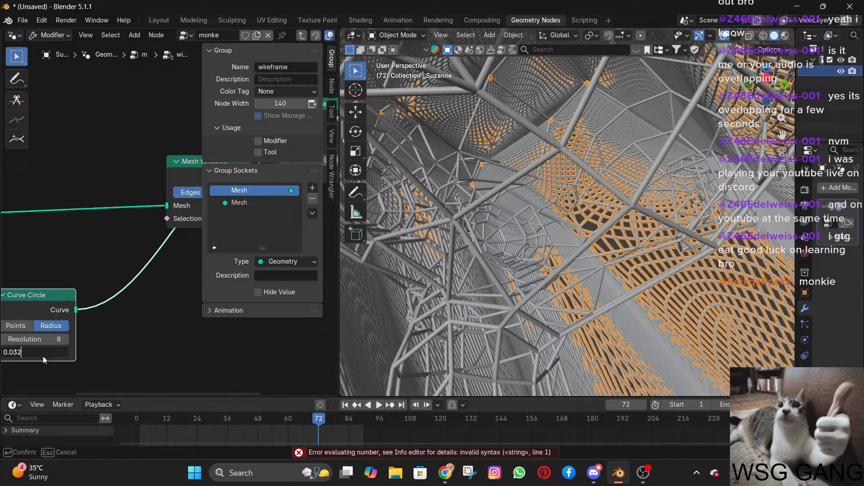
{"action": "key", "text": "Return"}
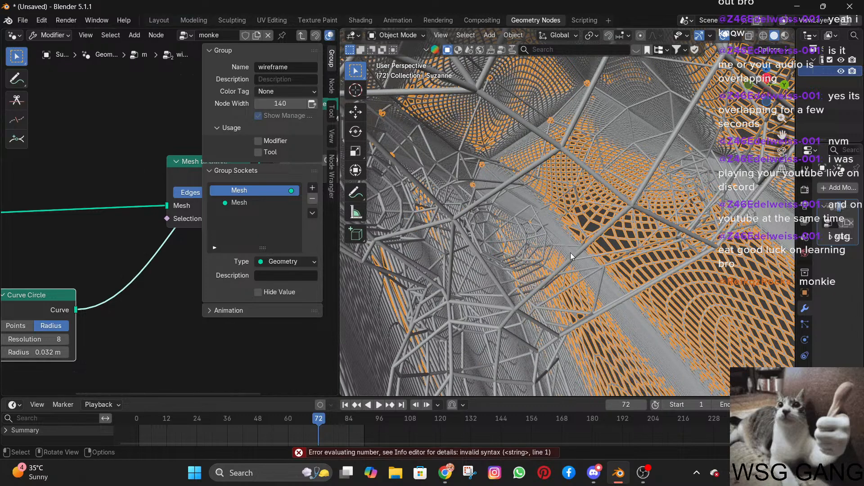
Examine the thinner wireframe mesh from inside and from several sides in the 3D viewport.
{"action": "scroll", "coordinate": [566, 255], "scroll_direction": "up", "scroll_amount": 5}
{"action": "scroll", "coordinate": [565, 254], "scroll_direction": "down", "scroll_amount": 3}
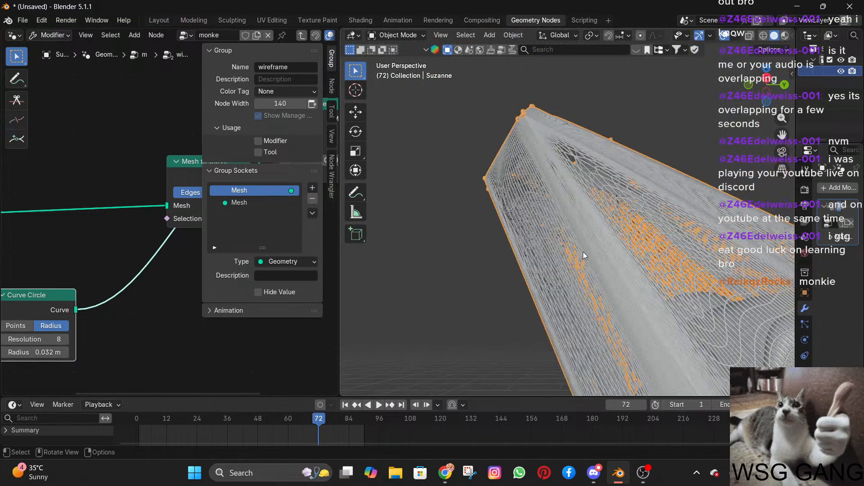
{"action": "middle_click_drag", "start_coordinate": [582, 252], "coordinate": [459, 311]}
{"action": "middle_click_drag", "start_coordinate": [493, 288], "coordinate": [452, 260]}
{"action": "scroll", "coordinate": [554, 234], "scroll_direction": "down", "scroll_amount": 5}
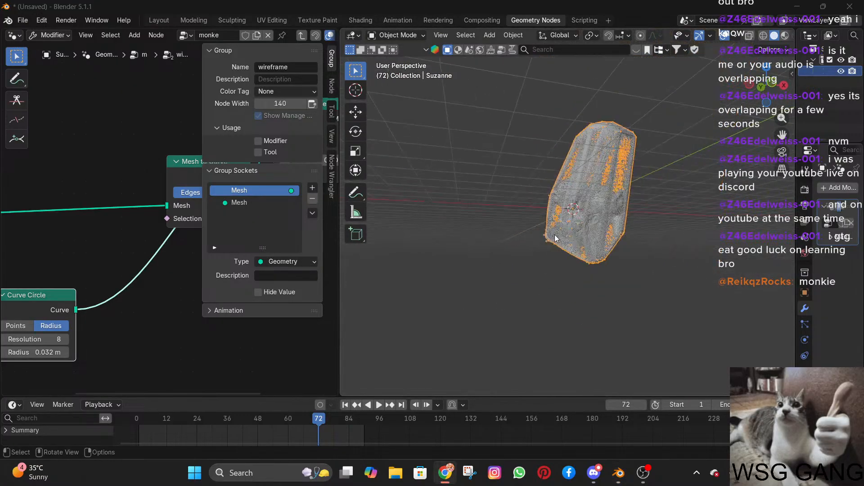
{"action": "middle_click_drag", "start_coordinate": [554, 234], "coordinate": [674, 253]}
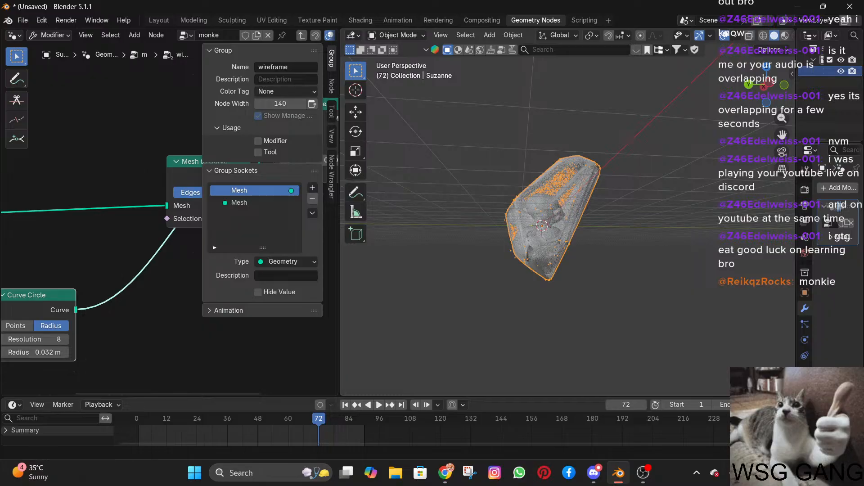
Return from the wireframe group to the monke tree and hide the node editor's sidebar.
{"action": "scroll", "coordinate": [123, 248], "scroll_direction": "down", "scroll_amount": 5}
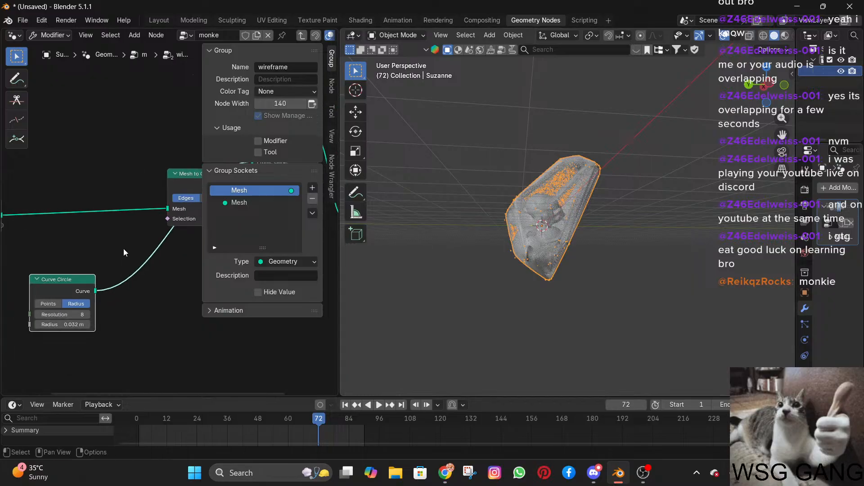
{"action": "middle_click_drag", "start_coordinate": [130, 166], "coordinate": [93, 177]}
{"action": "key", "text": "Tab"}
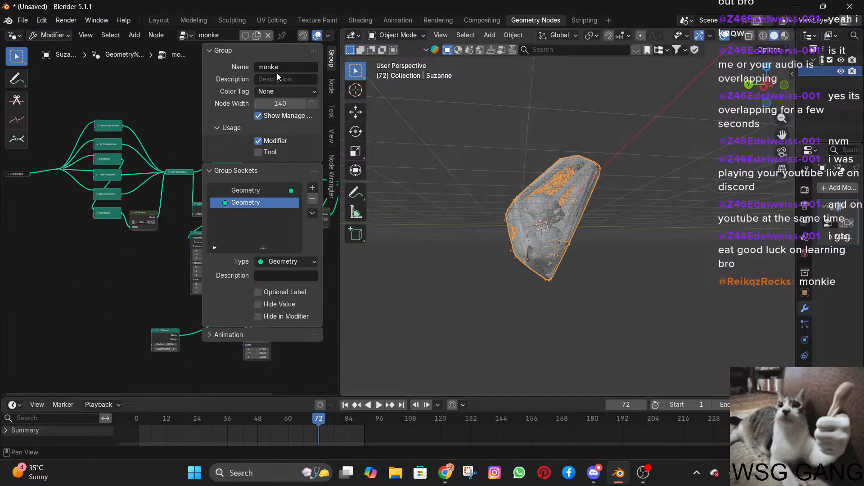
{"action": "key", "text": "n"}
{"action": "scroll", "coordinate": [167, 214], "scroll_direction": "down", "scroll_amount": 5}
{"action": "middle_click_drag", "start_coordinate": [119, 258], "coordinate": [130, 262], "text": "shift"}
{"action": "scroll", "coordinate": [133, 250], "scroll_direction": "up", "scroll_amount": 4}
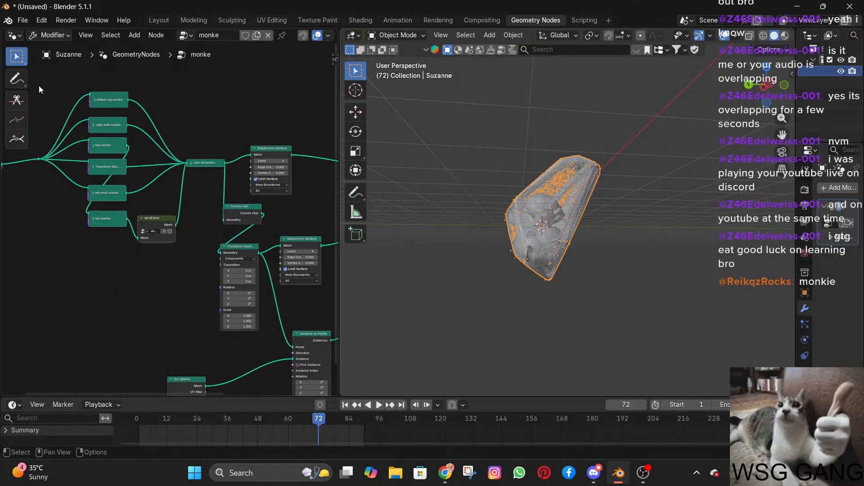
Add a Frame node beside the topmost monke transform node and try to scale it up.
{"action": "right_click", "coordinate": [58, 96]}
{"action": "mouse_move", "coordinate": [59, 97]}
{"action": "key", "text": "shift+a"}
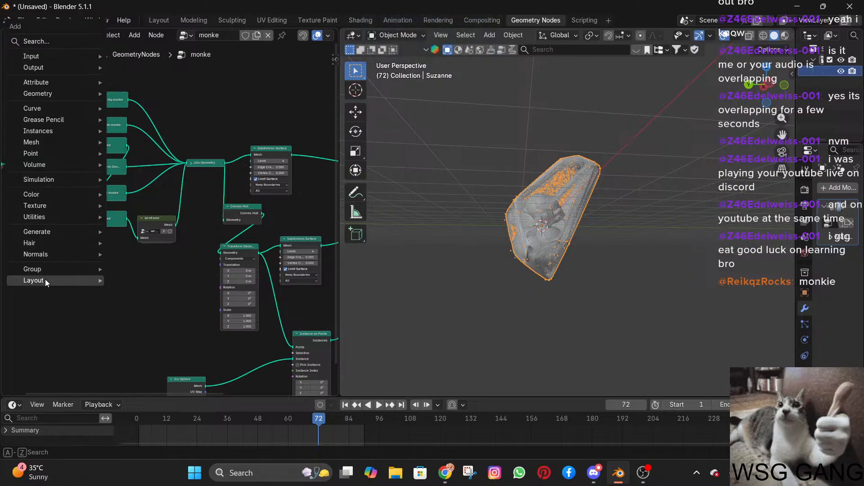
{"action": "mouse_move", "coordinate": [45, 279]}
{"action": "left_click", "coordinate": [119, 280]}
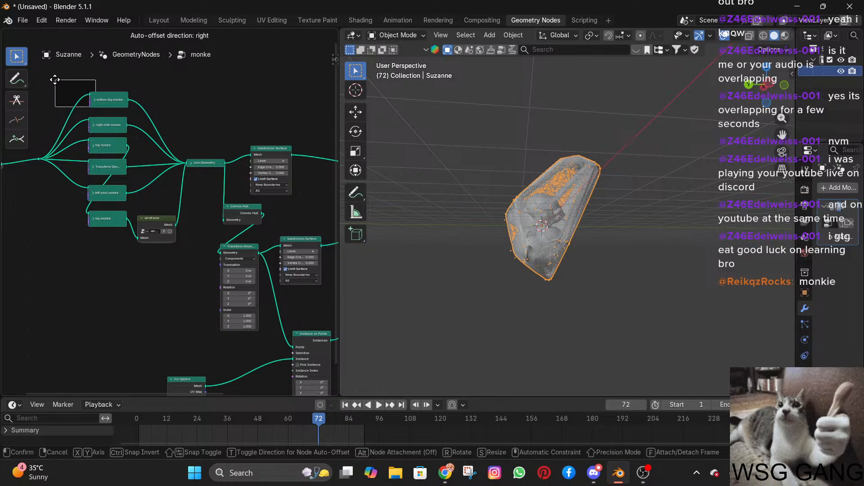
{"action": "key", "text": "s"}
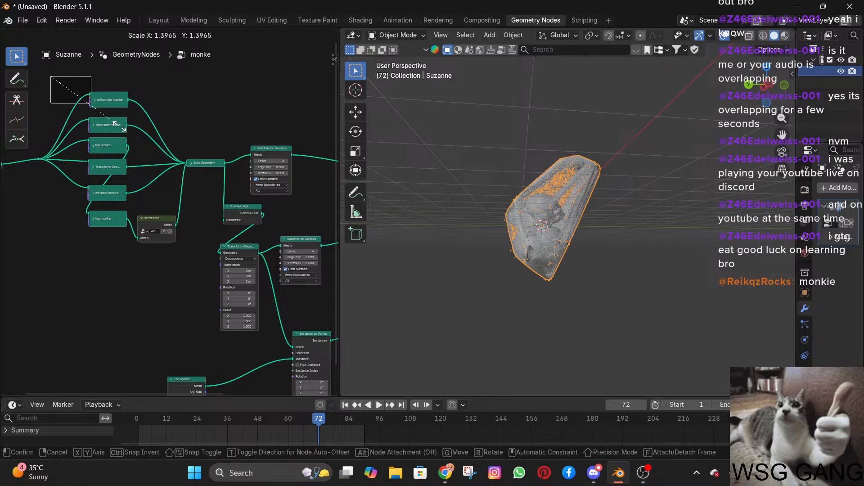
{"action": "left_click", "coordinate": [122, 129]}
Resize the empty frame so that it surrounds the column of six collapsed monke transform nodes.
{"action": "left_click_drag", "start_coordinate": [50, 79], "coordinate": [43, 71]}
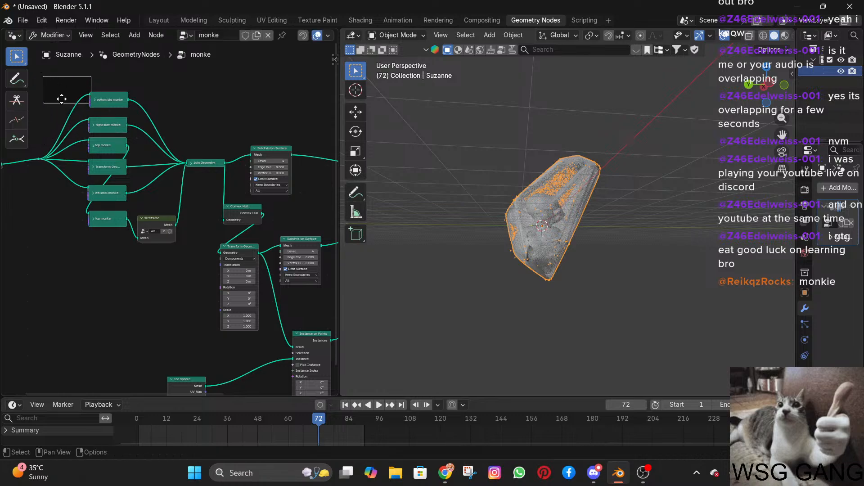
{"action": "left_click", "coordinate": [63, 107]}
{"action": "left_click_drag", "start_coordinate": [63, 99], "coordinate": [87, 271]}
{"action": "left_click_drag", "start_coordinate": [81, 250], "coordinate": [135, 255]}
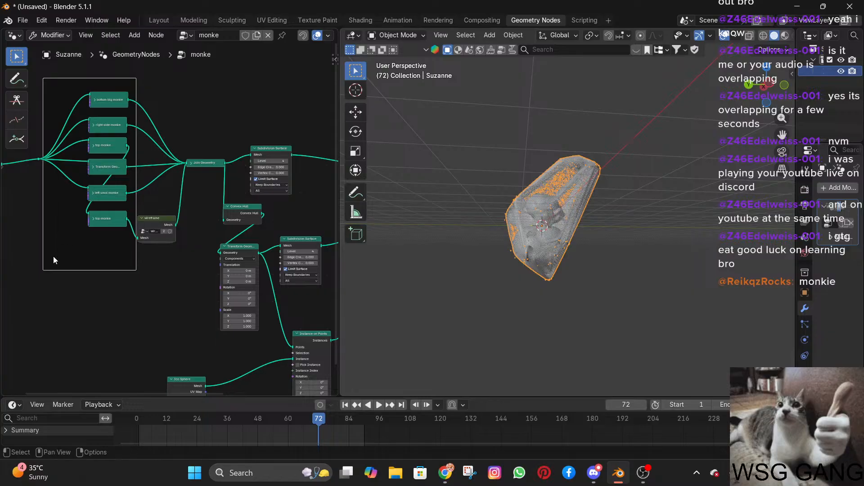
{"action": "left_click", "coordinate": [40, 253]}
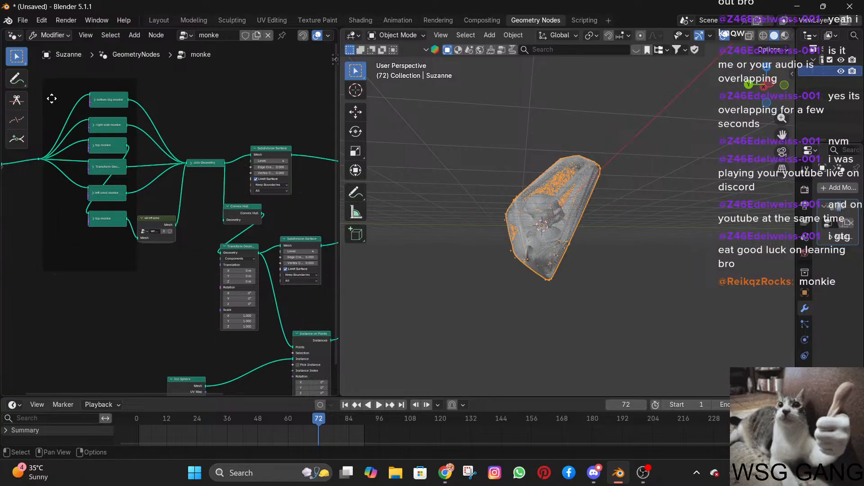
{"action": "left_click", "coordinate": [72, 242]}
{"action": "left_click_drag", "start_coordinate": [44, 94], "coordinate": [75, 96]}
Show the frame's node properties and rename the frame to MONKES.
{"action": "key", "text": "n"}
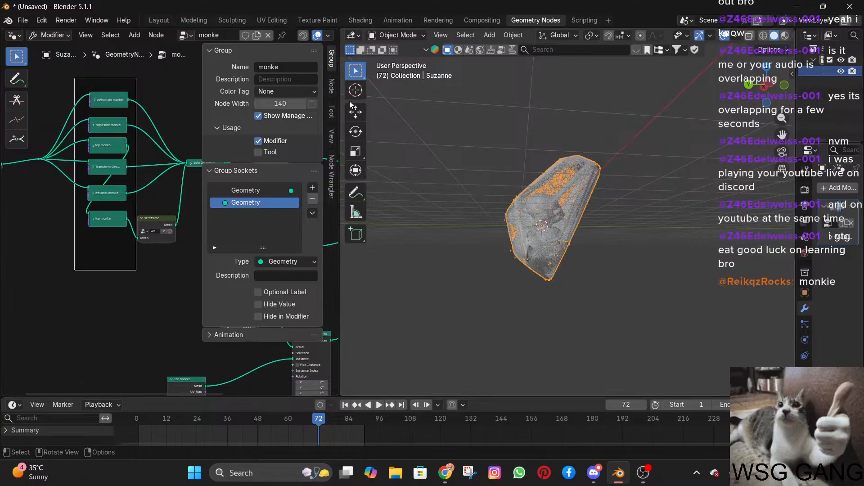
{"action": "left_click", "coordinate": [332, 82]}
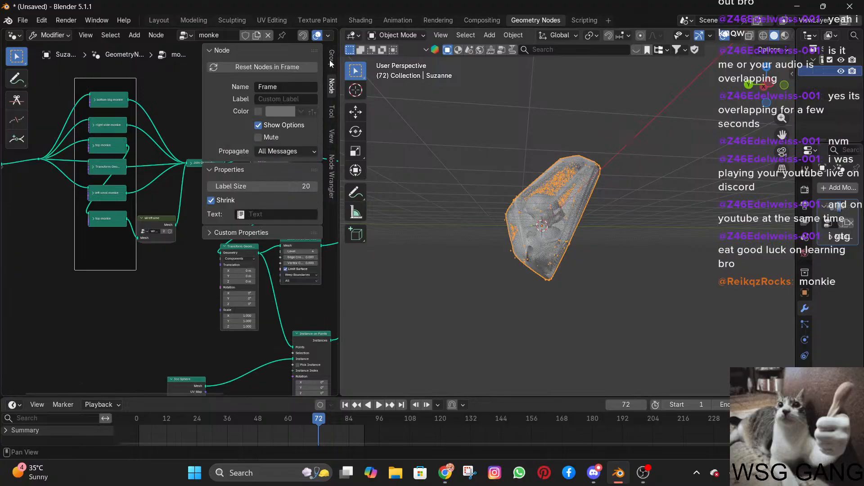
{"action": "left_click", "coordinate": [285, 88]}
{"action": "key", "text": "ctrl+a"}
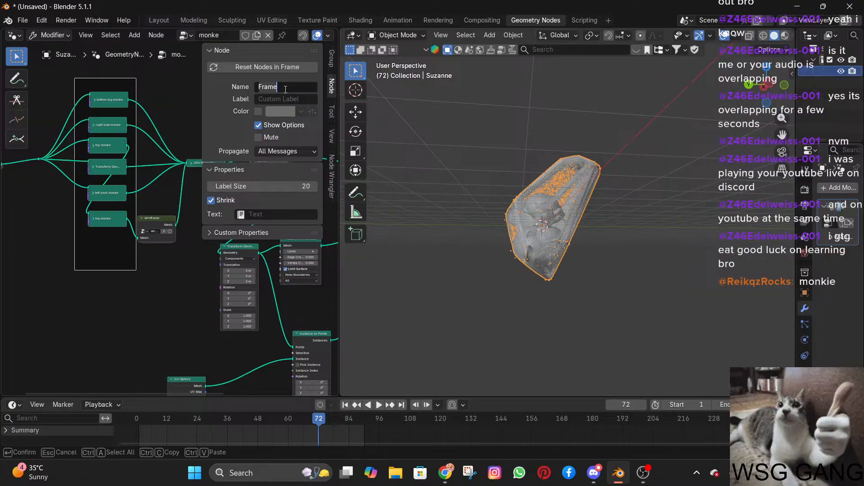
{"action": "key", "text": "BackSpace"}
{"action": "type", "text": "TRANSMF"}
{"action": "key", "text": "BackSpace"}
{"action": "key", "text": "BackSpace"}
{"action": "key", "text": "BackSpace"}
{"action": "key", "text": "BackSpace"}
{"action": "key", "text": "BackSpace"}
{"action": "key", "text": "BackSpace"}
{"action": "key", "text": "BackSpace"}
{"action": "type", "text": "MONKES"}
{"action": "key", "text": "Return"}
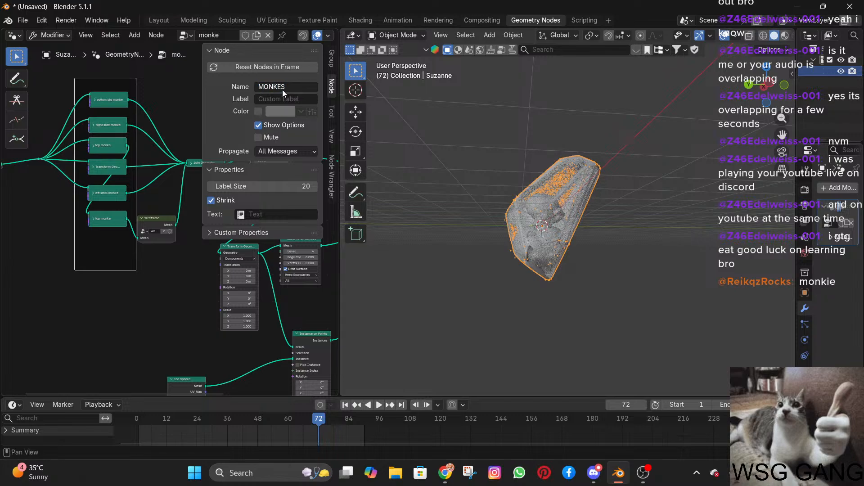
Give the MONKES frame a dark blue custom colour and set its label size to 30.
{"action": "left_click", "coordinate": [259, 113]}
{"action": "left_click", "coordinate": [276, 113]}
{"action": "left_click_drag", "start_coordinate": [315, 166], "coordinate": [354, 143]}
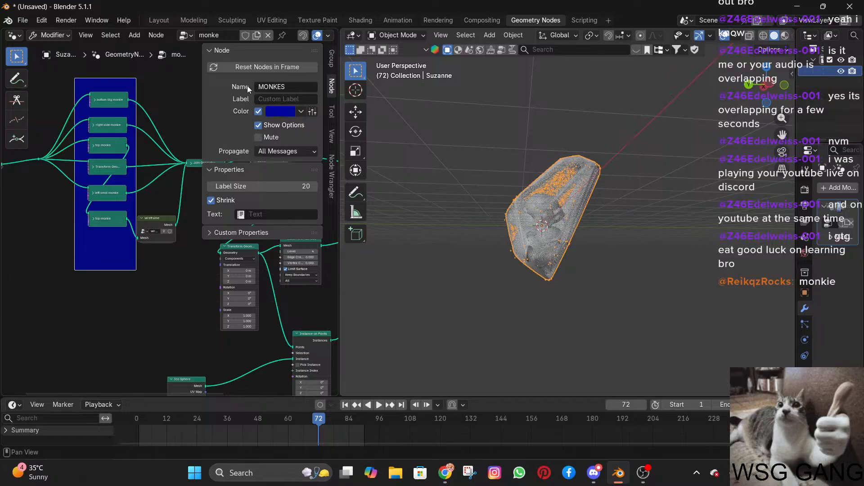
{"action": "left_click_drag", "start_coordinate": [227, 186], "coordinate": [245, 186]}
Try to assign monke as the frame's text and expand its custom properties.
{"action": "left_click", "coordinate": [279, 214]}
{"action": "type", "text": "monk"}
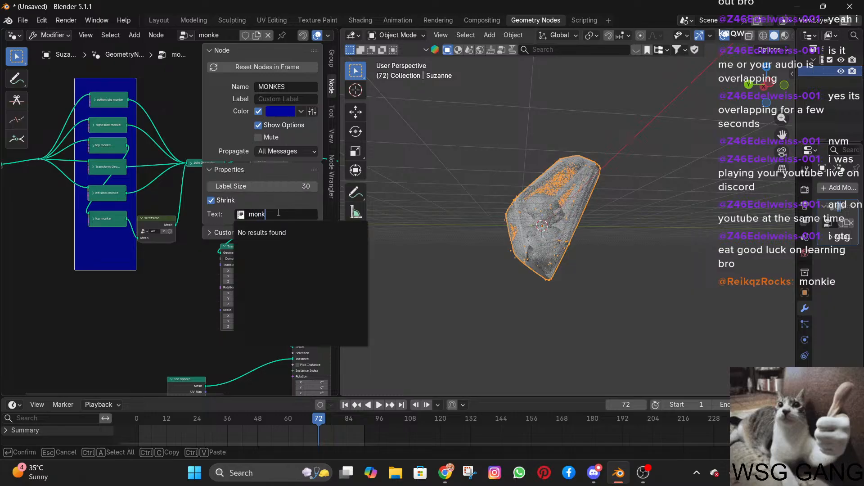
{"action": "key", "text": "Escape"}
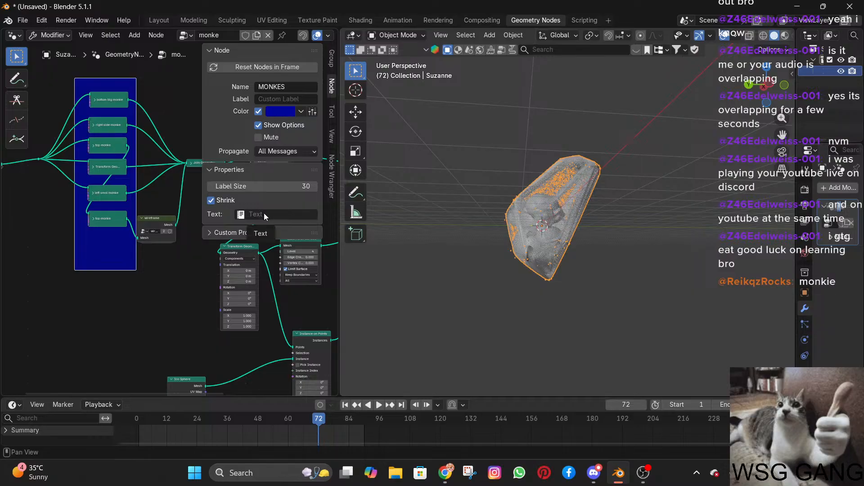
{"action": "left_click", "coordinate": [264, 214]}
{"action": "type", "text": "monke"}
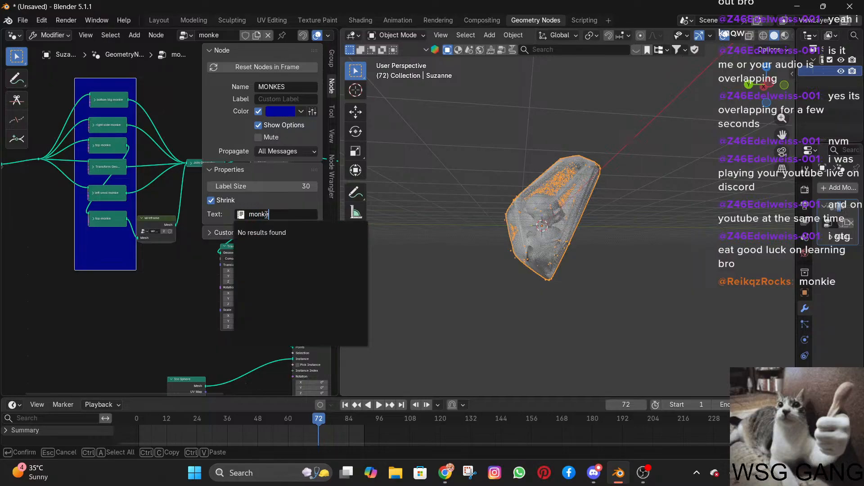
{"action": "key", "text": "Escape"}
{"action": "left_click", "coordinate": [266, 214]}
{"action": "type", "text": "monke"}
{"action": "key", "text": "Escape"}
{"action": "left_click", "coordinate": [230, 232]}
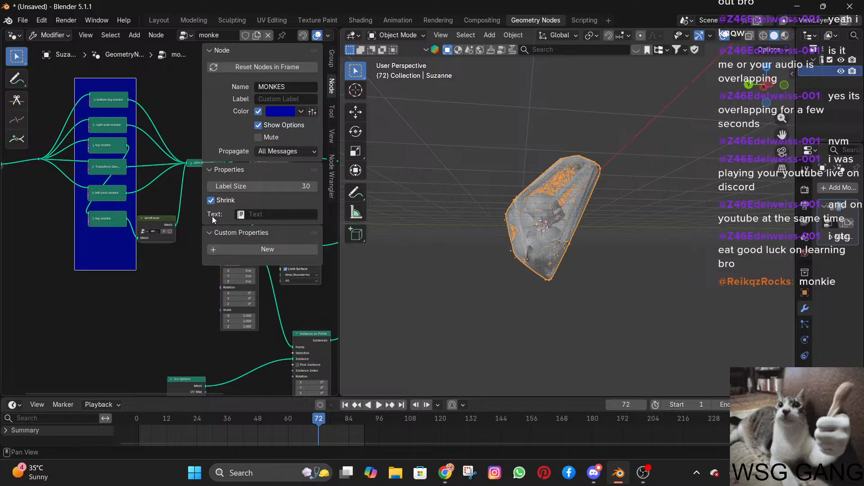
Turn off Shrink for the frame and try again to assign monke as its text.
{"action": "left_click", "coordinate": [212, 202]}
{"action": "left_click", "coordinate": [301, 218]}
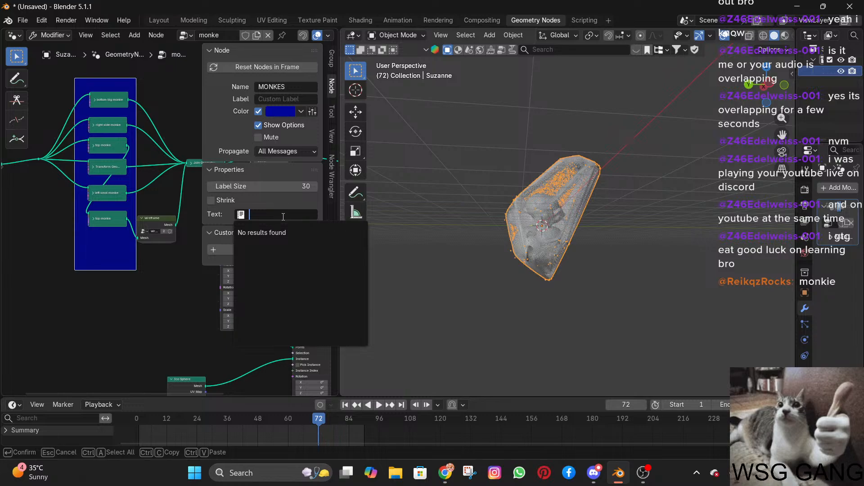
{"action": "type", "text": "monke"}
{"action": "key", "text": "BackSpace"}
{"action": "key", "text": "BackSpace"}
{"action": "key", "text": "BackSpace"}
{"action": "type", "text": "b"}
{"action": "key", "text": "BackSpace"}
{"action": "type", "text": "nke"}
{"action": "key", "text": "Return"}
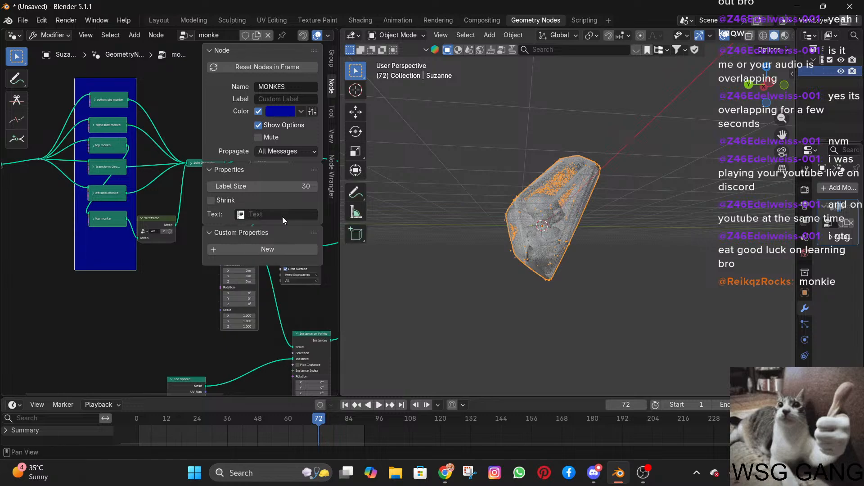
Add a custom property to the MONKES frame and remove it again.
{"action": "left_click", "coordinate": [263, 250]}
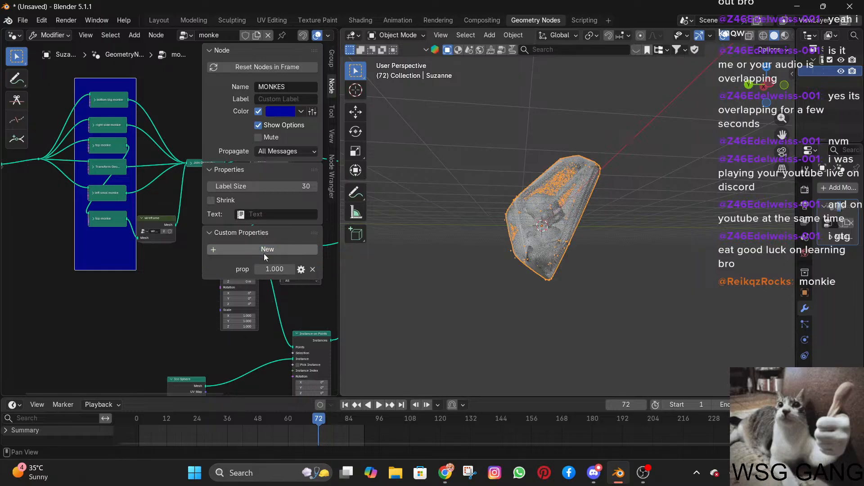
{"action": "left_click", "coordinate": [313, 269]}
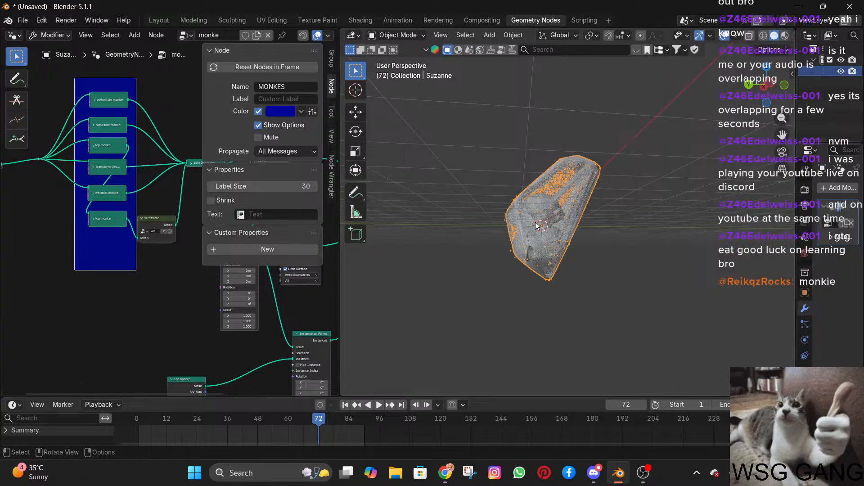
{"action": "scroll", "coordinate": [540, 221], "scroll_direction": "down", "scroll_amount": 5}
{"action": "scroll", "coordinate": [540, 222], "scroll_direction": "up", "scroll_amount": 3}
{"action": "scroll", "coordinate": [65, 278], "scroll_direction": "down", "scroll_amount": 3}
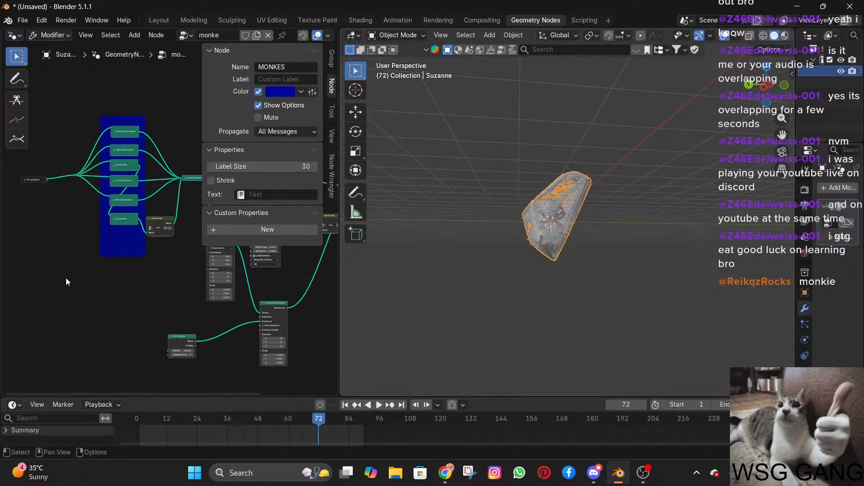
{"action": "middle_click_drag", "start_coordinate": [132, 286], "coordinate": [62, 275]}
{"action": "left_click", "coordinate": [445, 473]}
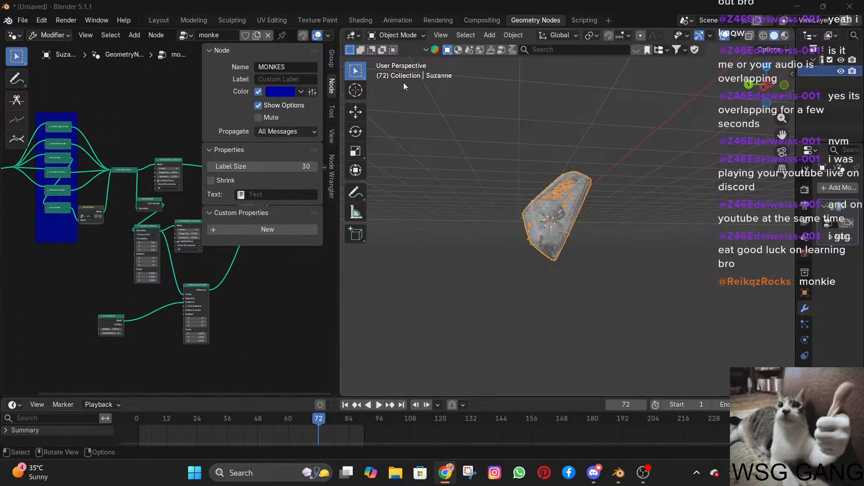
In the Layout workspace, add a UV sphere and move it beside Suzanne to about 9.5 m in X and 0.86 m in Z.
{"action": "left_click", "coordinate": [153, 19]}
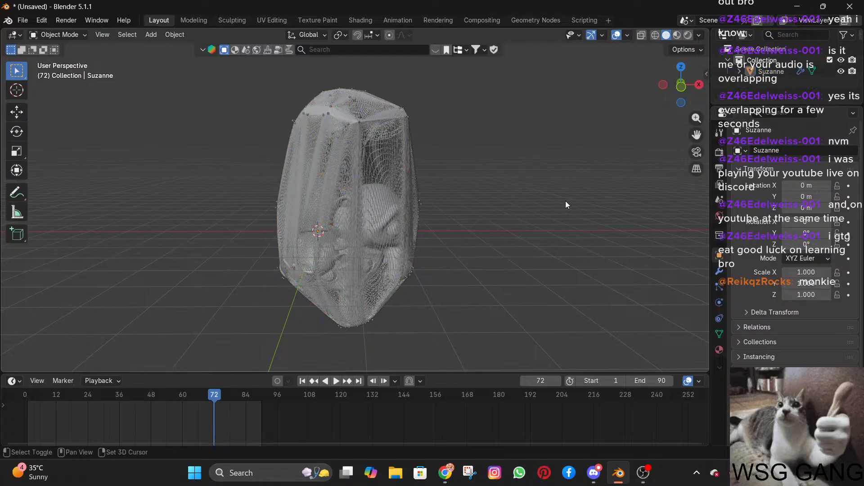
{"action": "middle_click_drag", "start_coordinate": [566, 201], "coordinate": [303, 191], "text": "shift"}
{"action": "key", "text": "shift+a"}
{"action": "mouse_move", "coordinate": [279, 204]}
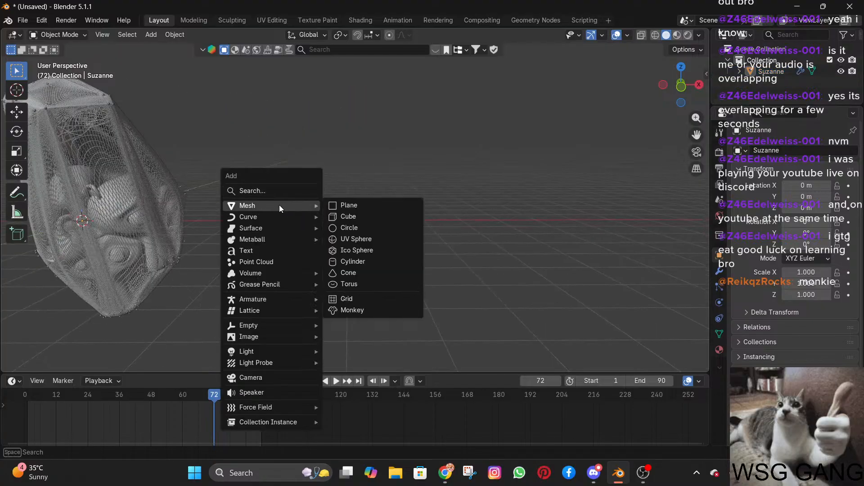
{"action": "type", "text": "uv"}
{"action": "key", "text": "Return"}
{"action": "key", "text": "g"}
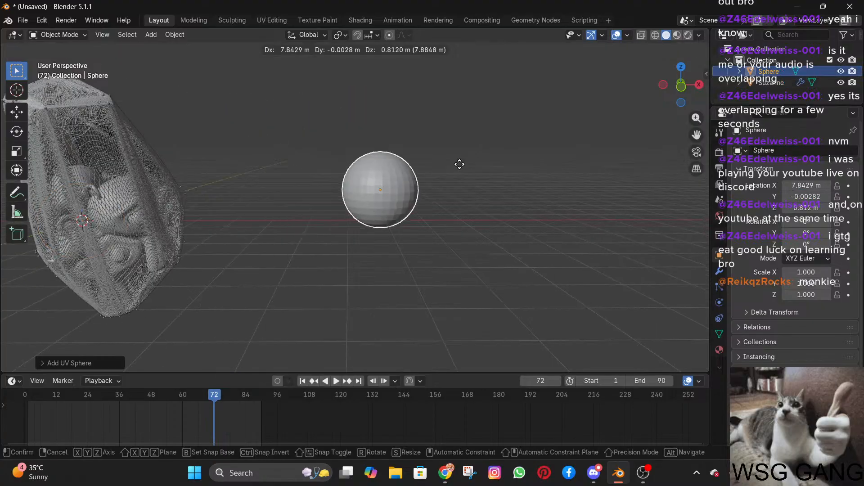
{"action": "left_click", "coordinate": [482, 167]}
{"action": "middle_click_drag", "start_coordinate": [518, 149], "coordinate": [385, 157], "text": "shift"}
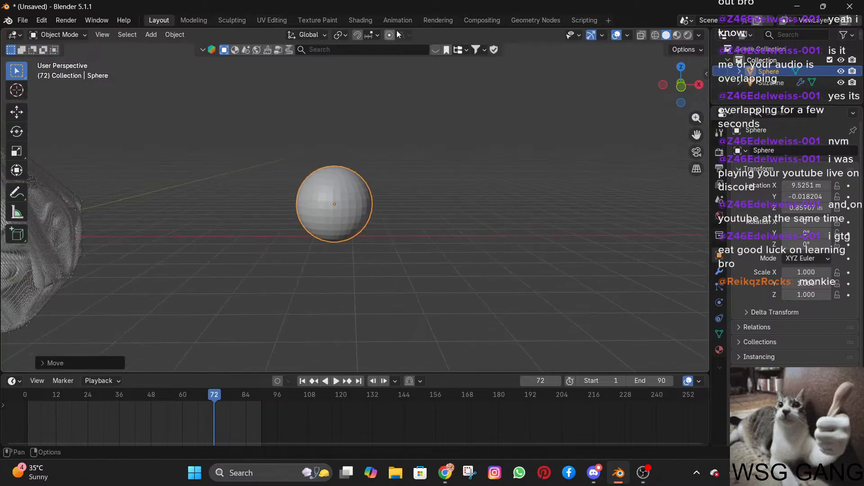
In the Geometry Nodes workspace, give the sphere a new node tree and swap it for the existing monke tree.
{"action": "left_click", "coordinate": [513, 20]}
{"action": "middle_click_drag", "start_coordinate": [528, 147], "coordinate": [763, 268]}
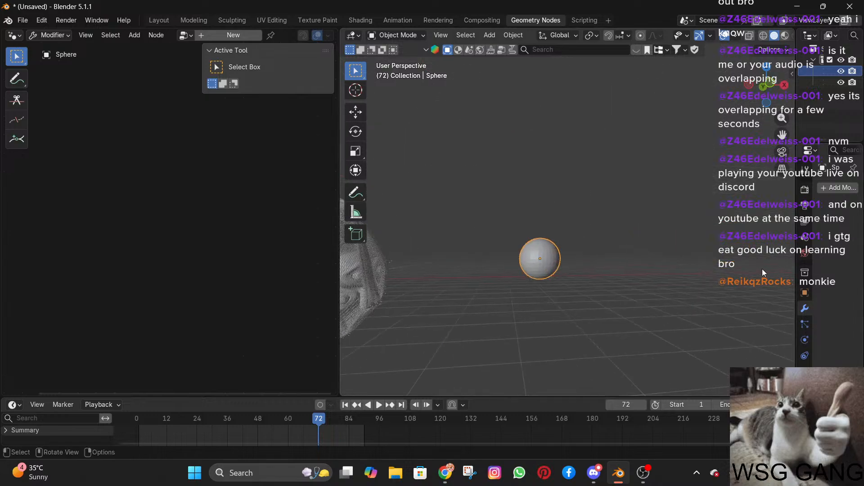
{"action": "scroll", "coordinate": [647, 263], "scroll_direction": "up", "scroll_amount": 5}
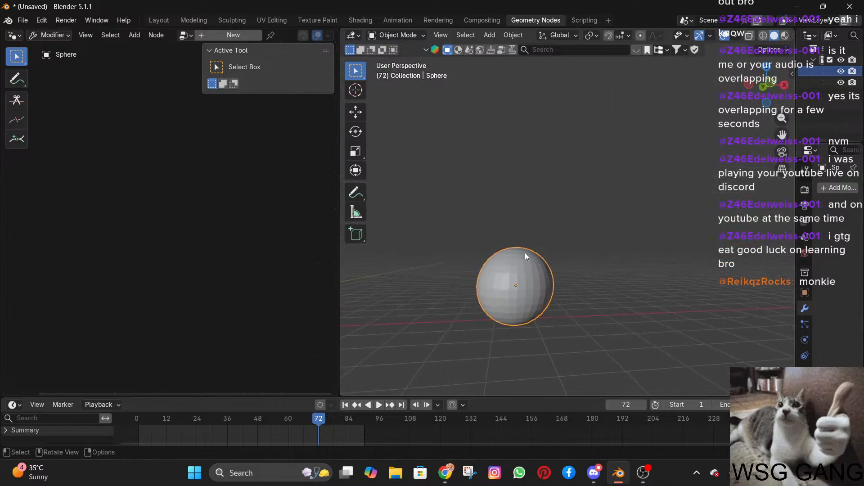
{"action": "left_click", "coordinate": [185, 36]}
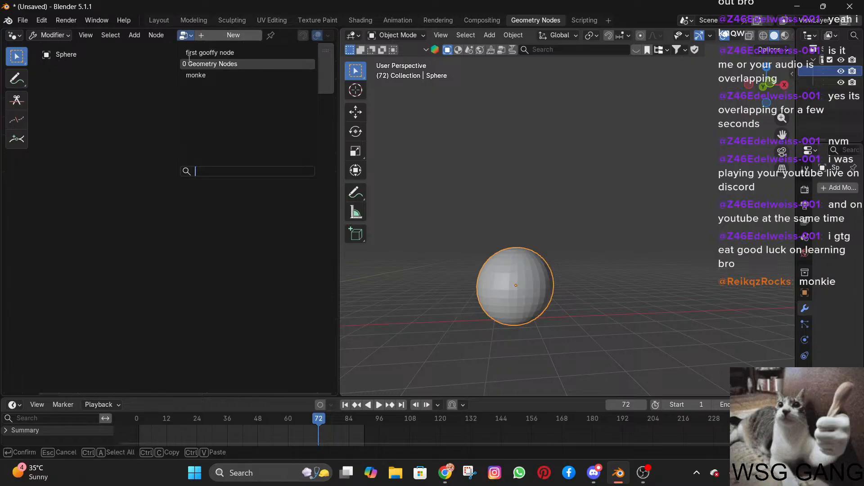
{"action": "key", "text": "Escape"}
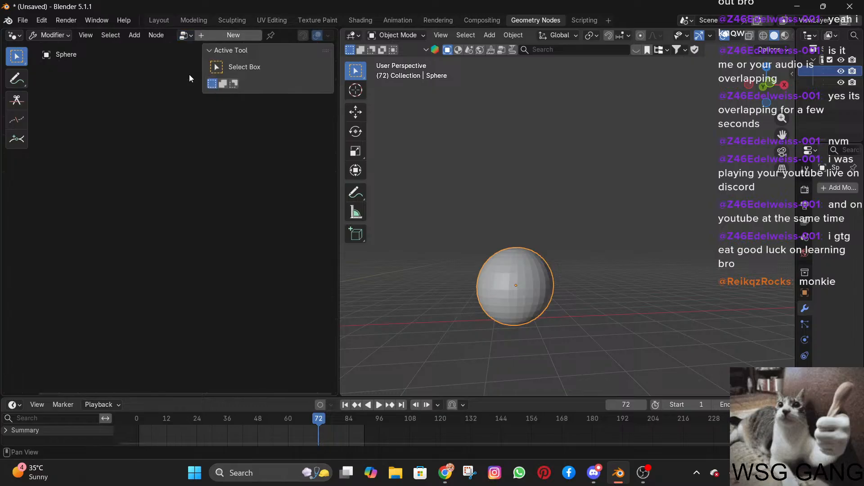
{"action": "left_click", "coordinate": [200, 37]}
{"action": "left_click", "coordinate": [190, 40]}
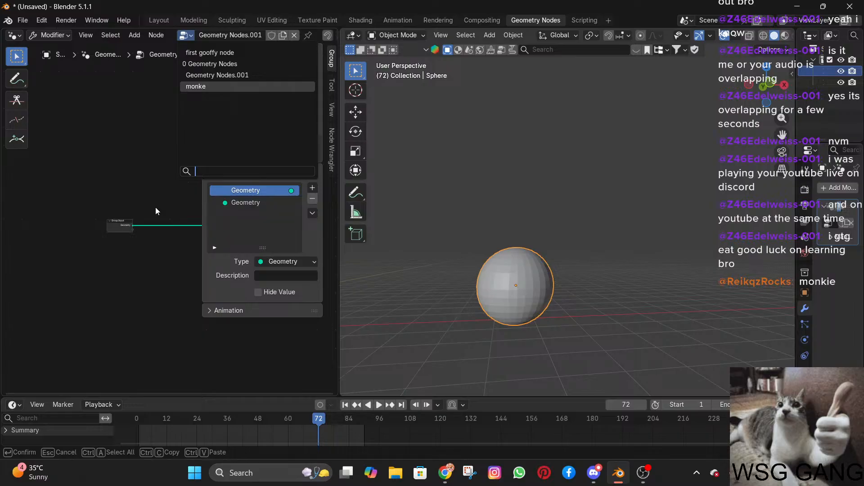
{"action": "key", "text": "Return"}
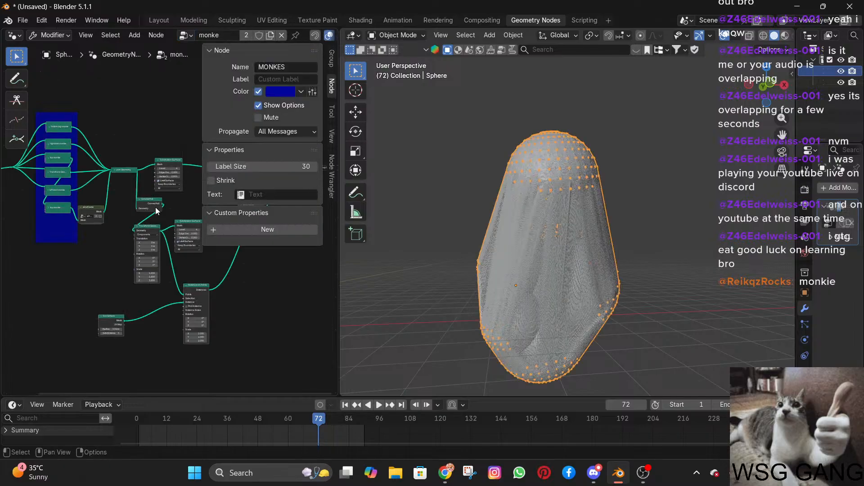
Examine the wireframe shell that the monke tree generates on the sphere, both up close and from several angles.
{"action": "scroll", "coordinate": [599, 244], "scroll_direction": "down", "scroll_amount": 4}
{"action": "middle_click_drag", "start_coordinate": [566, 256], "coordinate": [596, 264]}
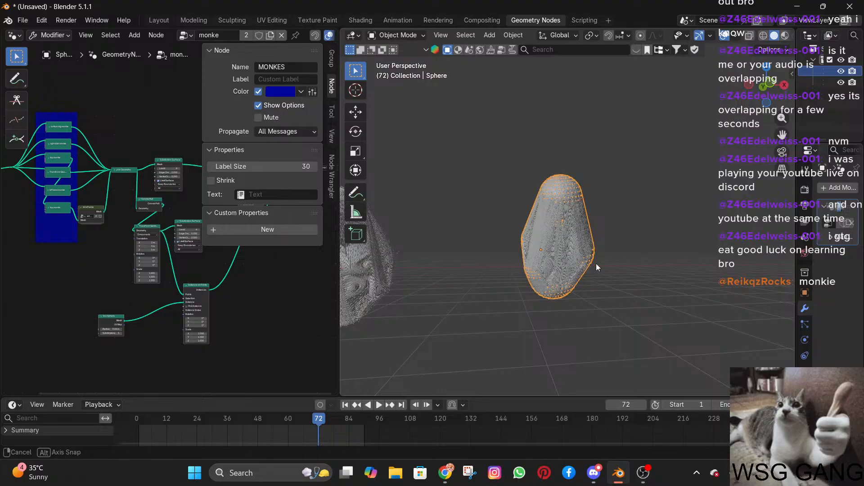
{"action": "scroll", "coordinate": [580, 255], "scroll_direction": "up", "scroll_amount": 5}
{"action": "middle_click_drag", "start_coordinate": [530, 254], "coordinate": [606, 171]}
{"action": "scroll", "coordinate": [667, 199], "scroll_direction": "up", "scroll_amount": 4}
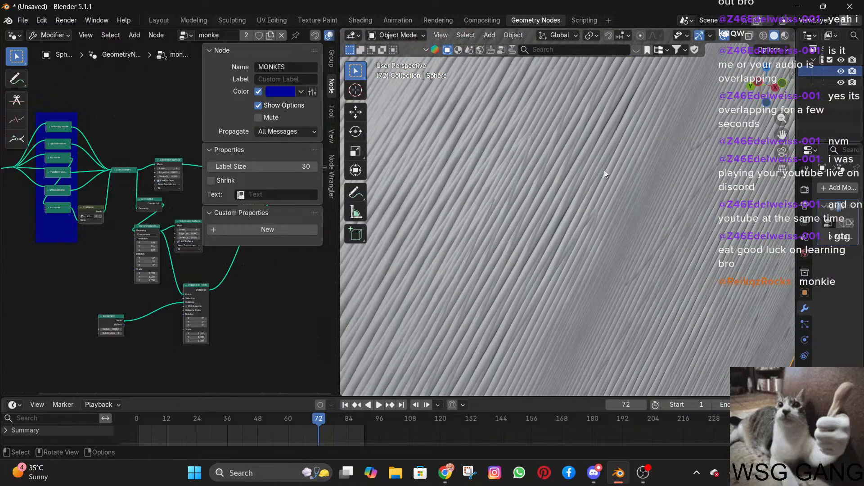
{"action": "scroll", "coordinate": [605, 169], "scroll_direction": "down", "scroll_amount": 4}
{"action": "scroll", "coordinate": [544, 183], "scroll_direction": "down", "scroll_amount": 5}
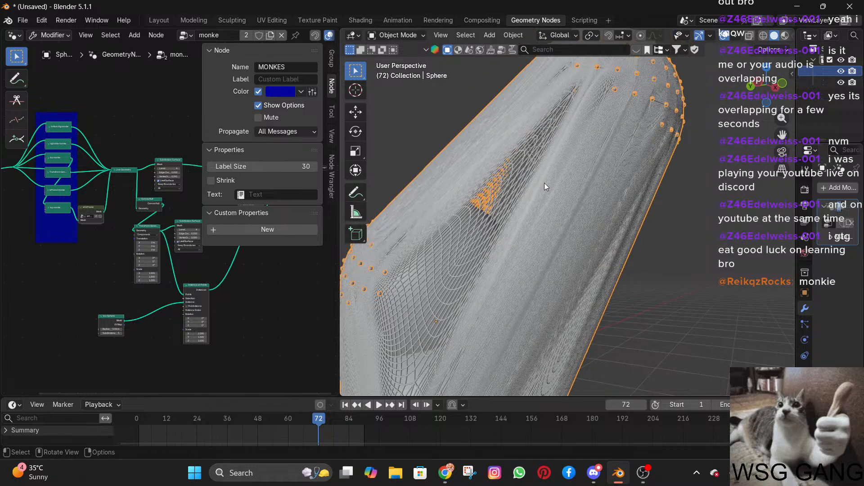
{"action": "mouse_move", "coordinate": [544, 183]}
{"action": "middle_mouse_down"}
{"action": "mouse_move", "coordinate": [336, 215]}
{"action": "mouse_move", "coordinate": [725, 222]}
{"action": "mouse_move", "coordinate": [560, 242]}
{"action": "mouse_move", "coordinate": [549, 232]}
{"action": "mouse_move", "coordinate": [397, 229]}
{"action": "mouse_move", "coordinate": [590, 176]}
{"action": "mouse_move", "coordinate": [537, 176]}
{"action": "middle_mouse_up"}
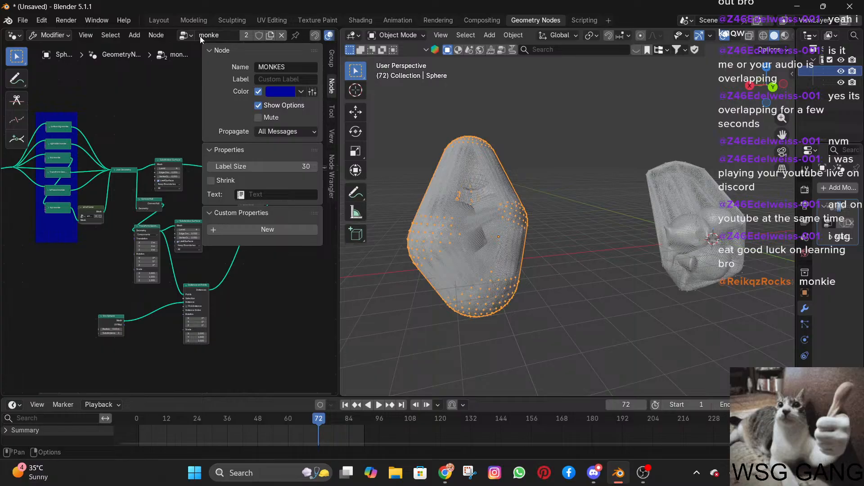
Preview the first gooffy node tree on the sphere during animation playback, and reassign the monke tree.
{"action": "left_click", "coordinate": [185, 35]}
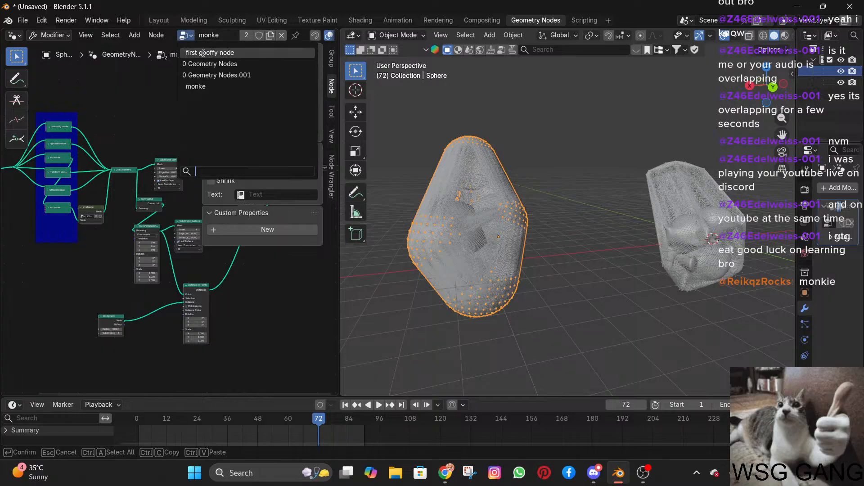
{"action": "left_click", "coordinate": [199, 52]}
{"action": "key", "text": "space"}
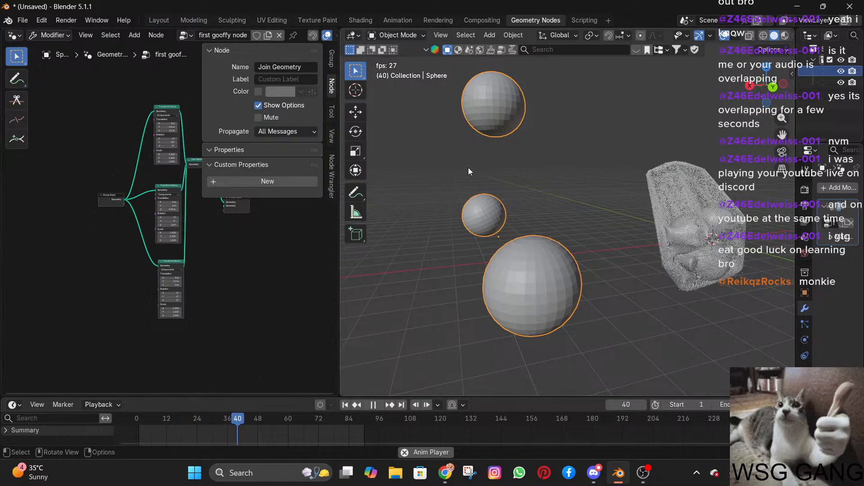
{"action": "middle_click_drag", "start_coordinate": [468, 168], "coordinate": [621, 216]}
{"action": "key", "text": "space"}
{"action": "left_click", "coordinate": [185, 36]}
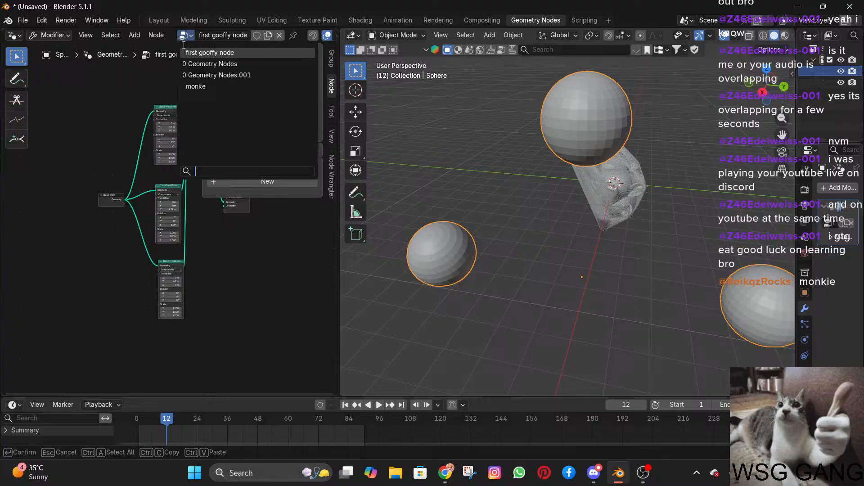
{"action": "left_click", "coordinate": [209, 87]}
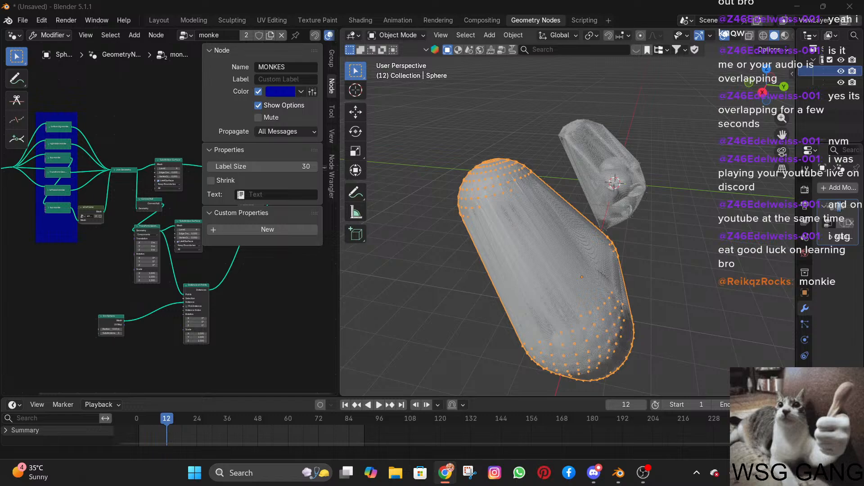
Move the sphere object farther away from the Suzanne object.
{"action": "scroll", "coordinate": [555, 205], "scroll_direction": "down", "scroll_amount": 4}
{"action": "middle_click_drag", "start_coordinate": [621, 208], "coordinate": [661, 213]}
{"action": "scroll", "coordinate": [646, 218], "scroll_direction": "up", "scroll_amount": 4}
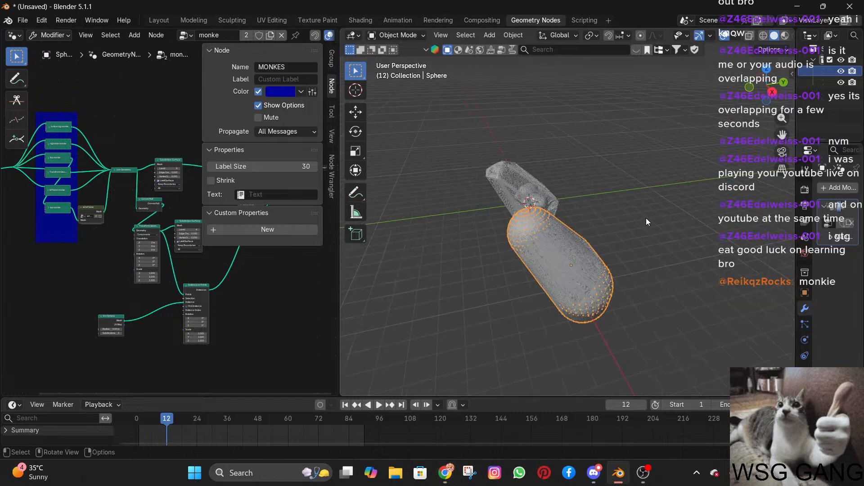
{"action": "middle_click_drag", "start_coordinate": [577, 225], "coordinate": [598, 220]}
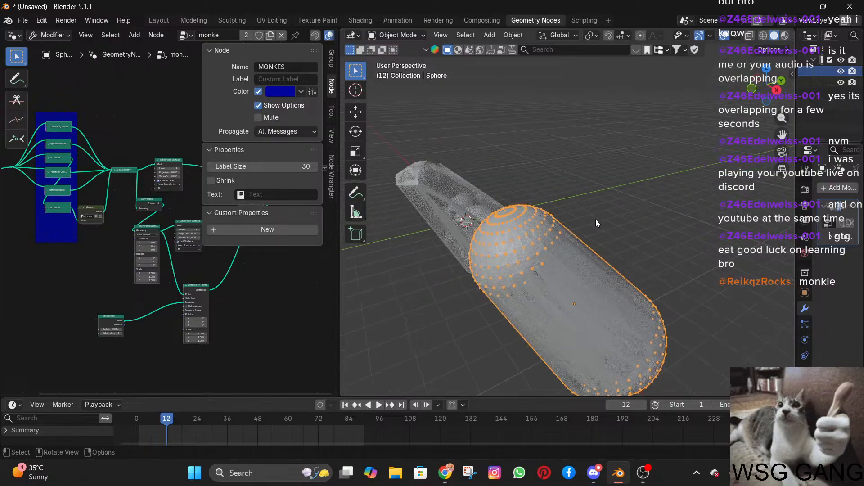
{"action": "middle_click_drag", "start_coordinate": [581, 212], "coordinate": [558, 198]}
{"action": "key", "text": "g"}
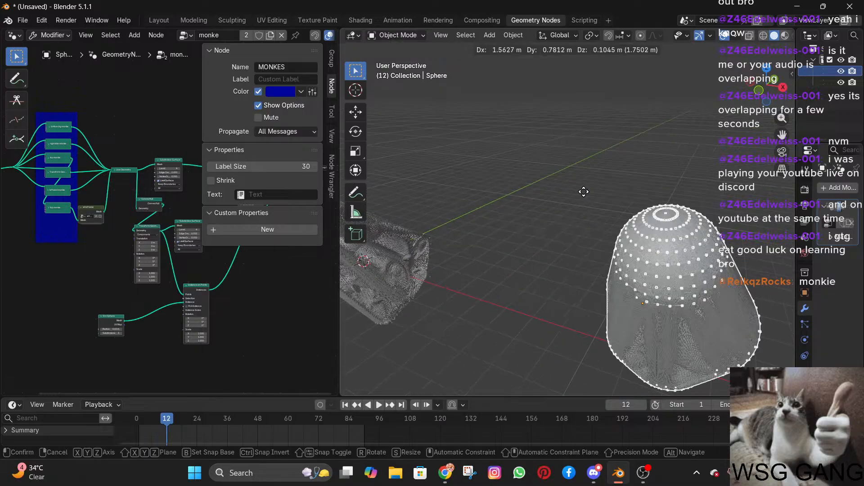
{"action": "left_click", "coordinate": [599, 185]}
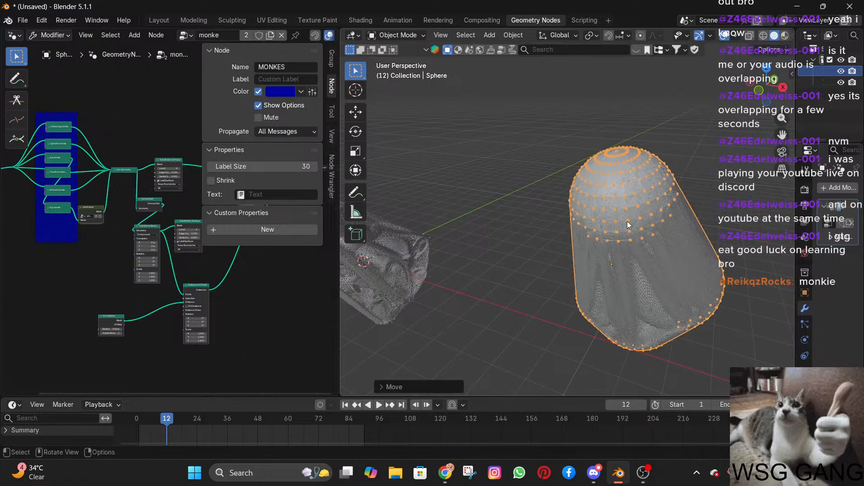
Inspect the Suzanne object's wireframe shell and the monkey heads inside it from several angles.
{"action": "middle_click_drag", "start_coordinate": [644, 145], "coordinate": [496, 220]}
{"action": "scroll", "coordinate": [498, 221], "scroll_direction": "up", "scroll_amount": 4}
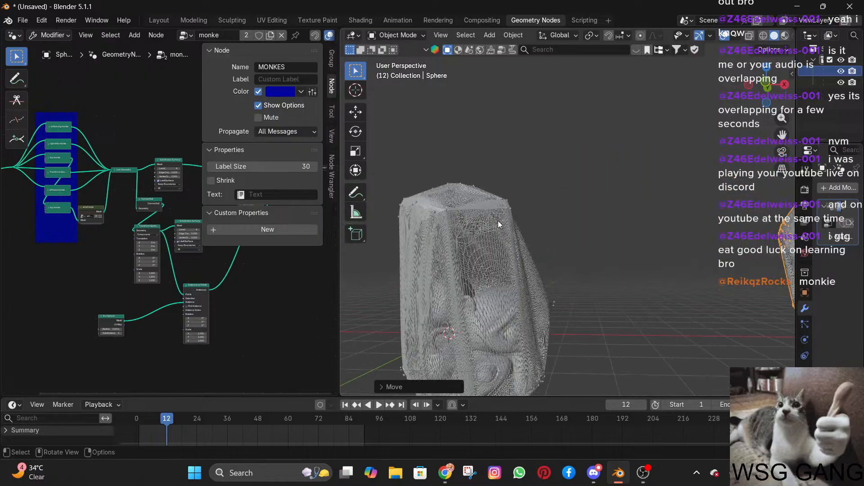
{"action": "middle_click_drag", "start_coordinate": [604, 198], "coordinate": [624, 193]}
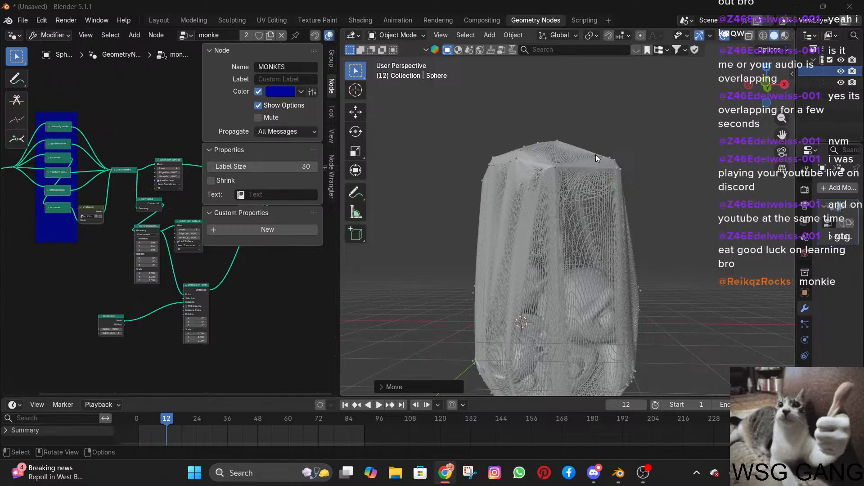
{"action": "middle_click_drag", "start_coordinate": [552, 93], "coordinate": [432, 153]}
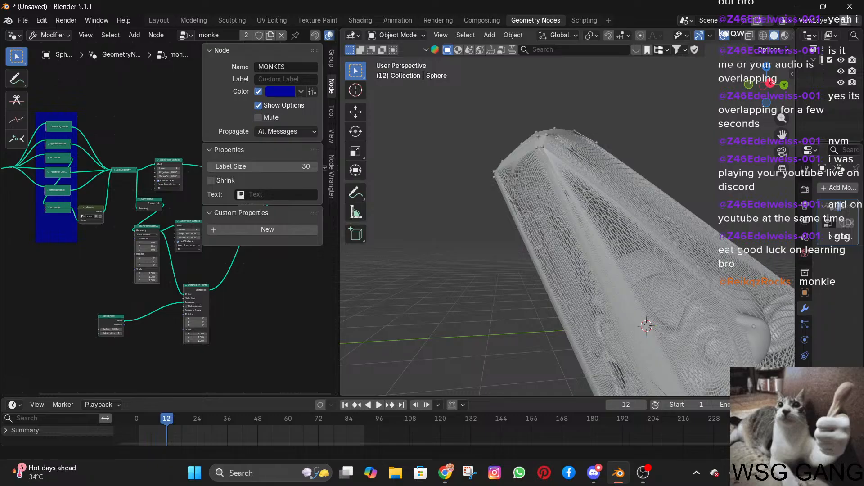
{"action": "scroll", "coordinate": [535, 148], "scroll_direction": "down", "scroll_amount": 4}
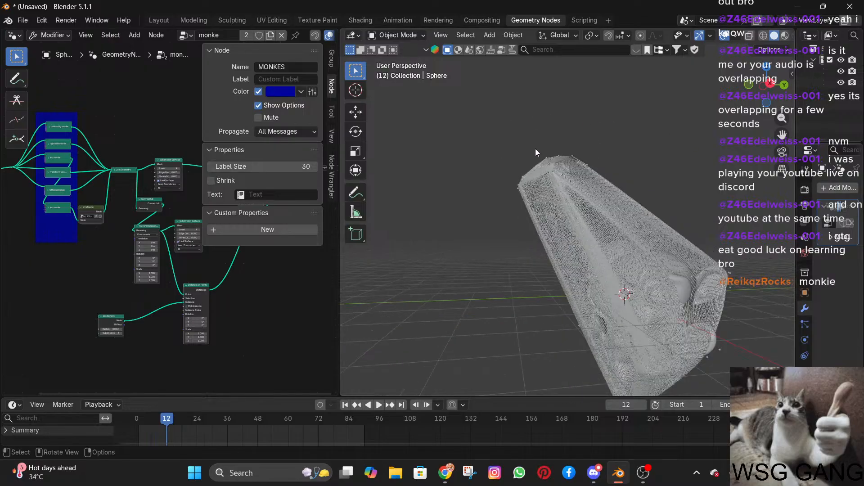
{"action": "middle_click_drag", "start_coordinate": [615, 197], "coordinate": [552, 192], "text": "shift"}
{"action": "middle_click_drag", "start_coordinate": [672, 213], "coordinate": [789, 201]}
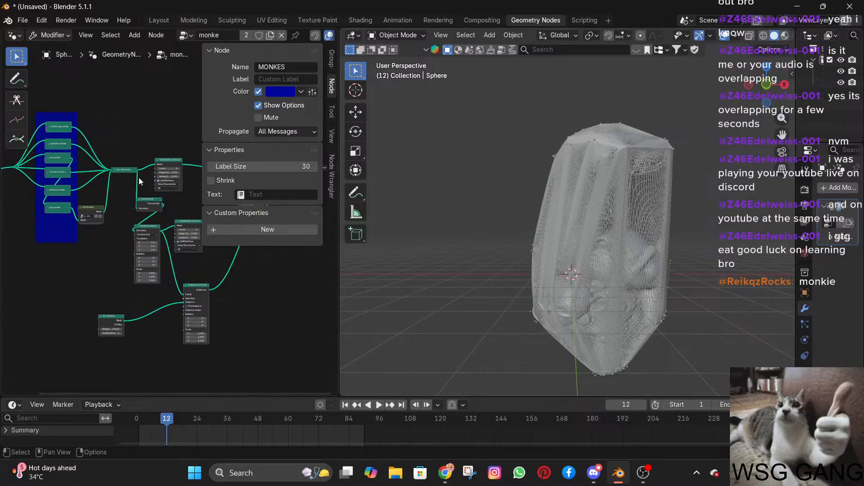
Select the Group Input node that feeds the monkey transforms in the MONKES frame.
{"action": "scroll", "coordinate": [135, 181], "scroll_direction": "down", "scroll_amount": 1}
{"action": "scroll", "coordinate": [111, 180], "scroll_direction": "up", "scroll_amount": 2}
{"action": "middle_click_drag", "start_coordinate": [96, 176], "coordinate": [218, 167]}
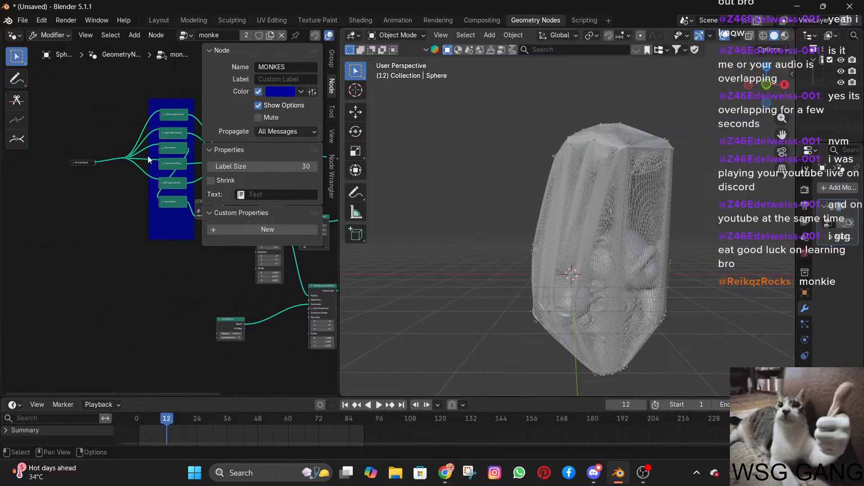
{"action": "scroll", "coordinate": [113, 172], "scroll_direction": "down", "scroll_amount": 1}
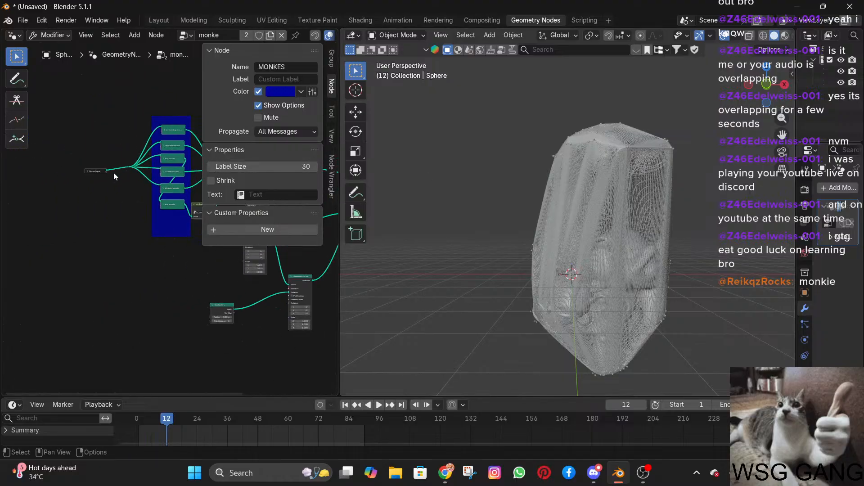
{"action": "middle_click_drag", "start_coordinate": [152, 208], "coordinate": [131, 238], "text": "shift"}
{"action": "scroll", "coordinate": [60, 218], "scroll_direction": "up", "scroll_amount": 5}
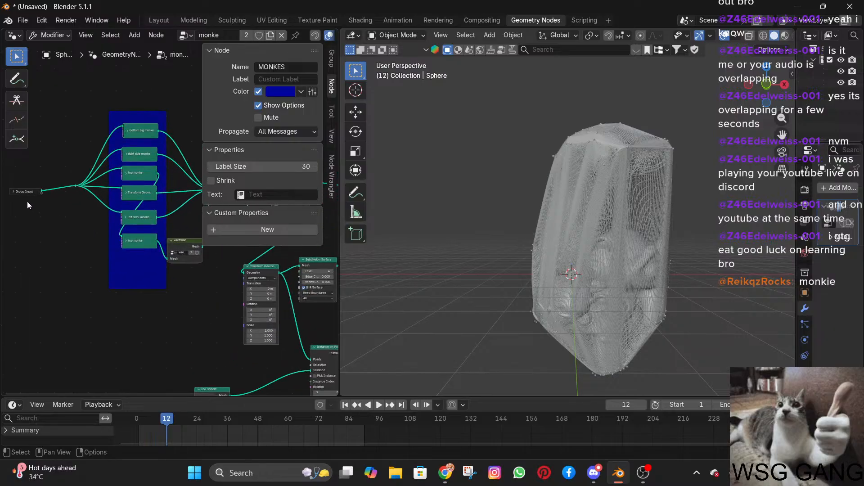
{"action": "left_click", "coordinate": [16, 193]}
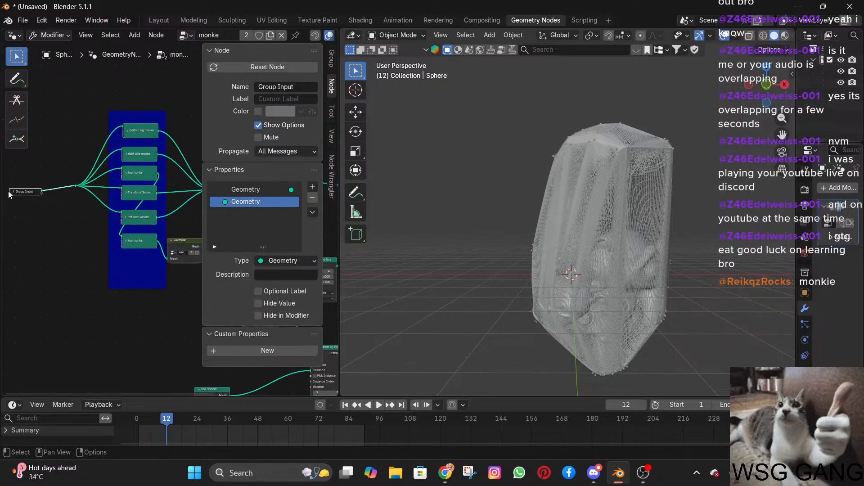
Expand the collapsed Group Input node feeding the monkey transforms in the MONKES frame.
{"action": "scroll", "coordinate": [37, 212], "scroll_direction": "up", "scroll_amount": 2}
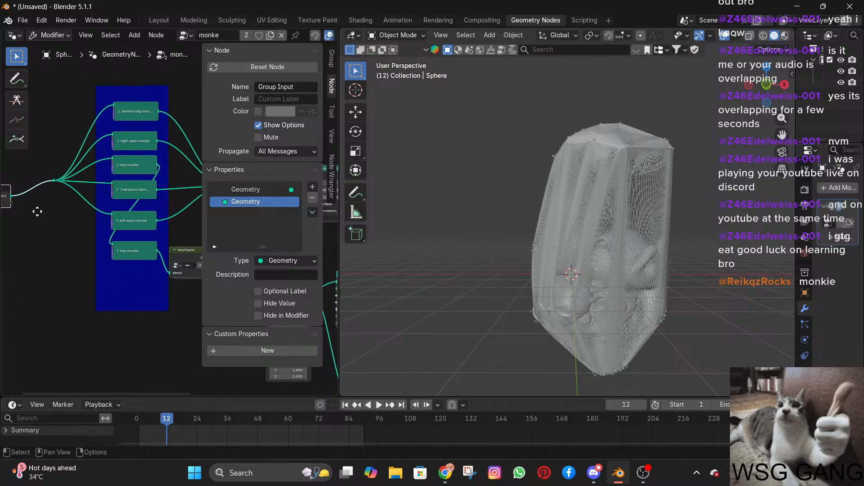
{"action": "middle_click_drag", "start_coordinate": [38, 211], "coordinate": [62, 214]}
{"action": "scroll", "coordinate": [113, 212], "scroll_direction": "up", "scroll_amount": 6}
{"action": "scroll", "coordinate": [136, 227], "scroll_direction": "down", "scroll_amount": 2}
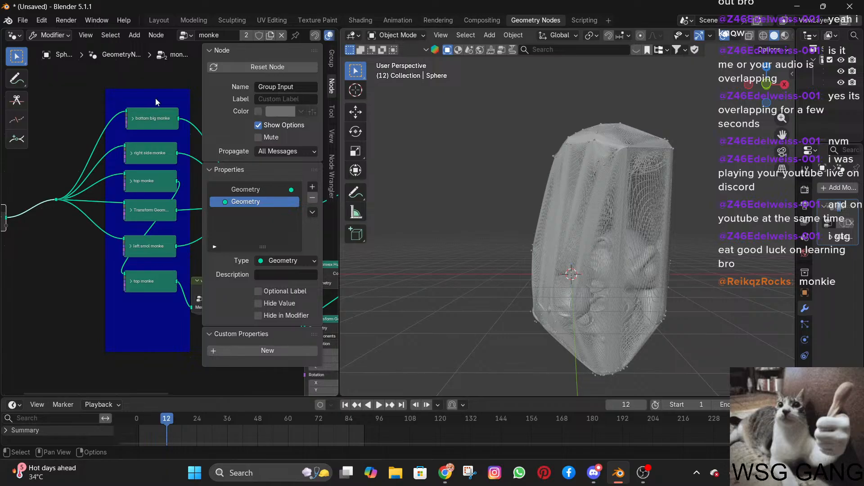
{"action": "key", "text": "shift+a"}
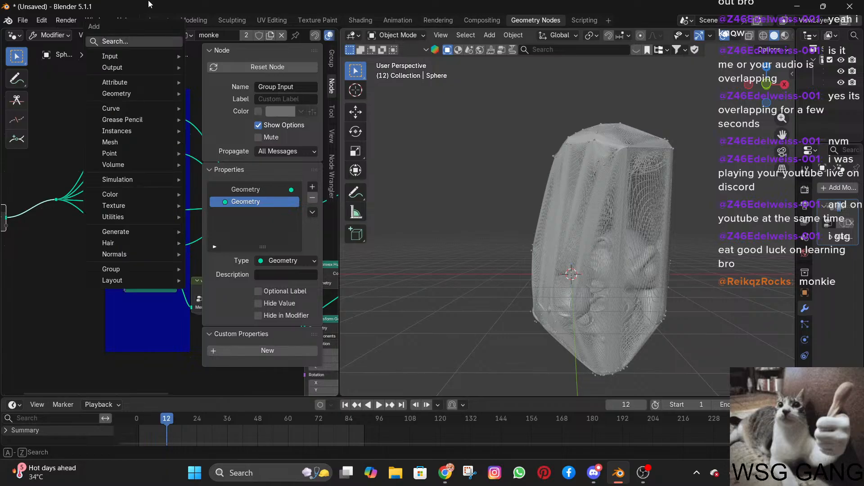
{"action": "mouse_move", "coordinate": [115, 94]}
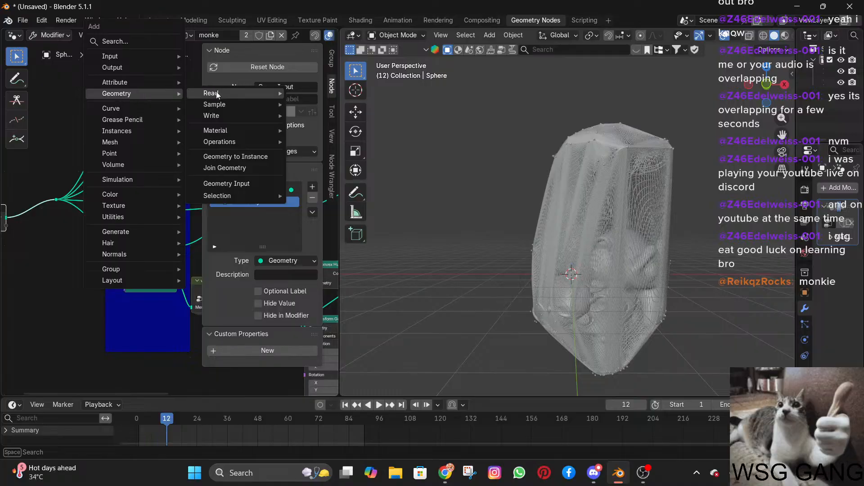
{"action": "mouse_move", "coordinate": [226, 131]}
{"action": "mouse_move", "coordinate": [225, 146]}
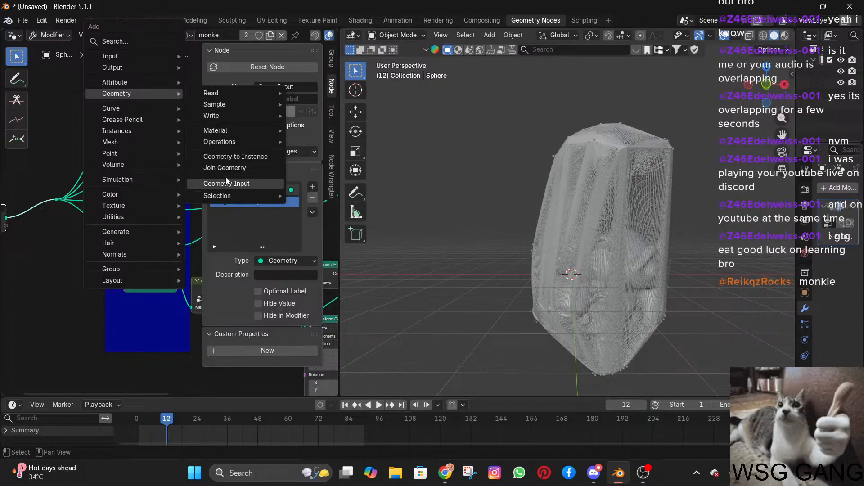
{"action": "mouse_move", "coordinate": [117, 132]}
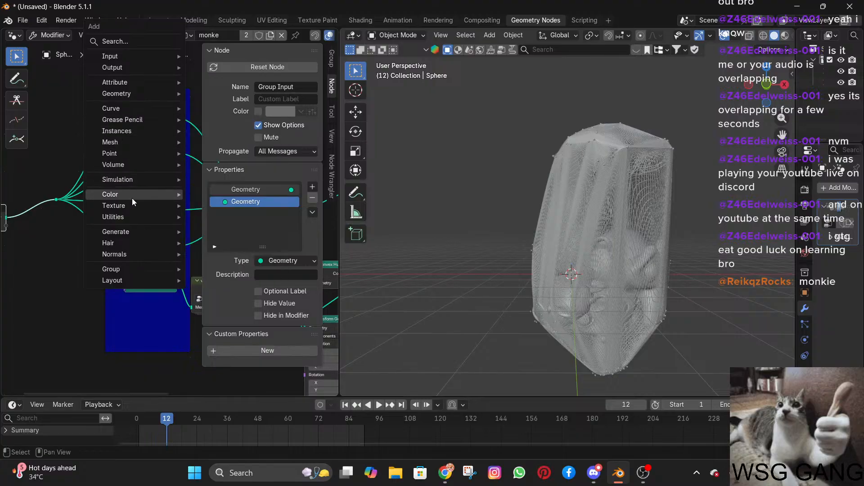
Examine the Group Input node's Geometry output and its links into the monkey transform nodes.
{"action": "scroll", "coordinate": [157, 289], "scroll_direction": "down", "scroll_amount": 4}
{"action": "middle_click_drag", "start_coordinate": [157, 281], "coordinate": [289, 247], "text": "shift"}
{"action": "scroll", "coordinate": [69, 271], "scroll_direction": "up", "scroll_amount": 6}
{"action": "middle_click_drag", "start_coordinate": [121, 239], "coordinate": [172, 234]}
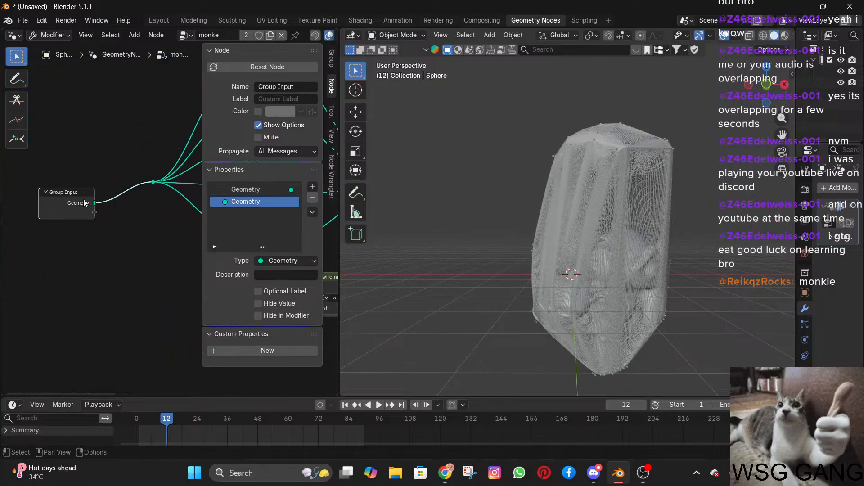
{"action": "scroll", "coordinate": [79, 201], "scroll_direction": "up", "scroll_amount": 1}
{"action": "mouse_move", "coordinate": [78, 201]}
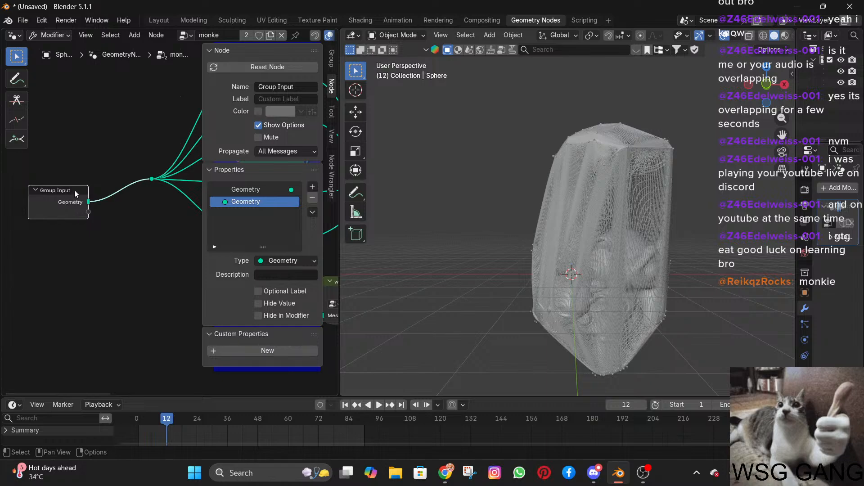
{"action": "scroll", "coordinate": [78, 225], "scroll_direction": "down", "scroll_amount": 1}
{"action": "middle_click_drag", "start_coordinate": [72, 188], "coordinate": [36, 194], "text": "shift"}
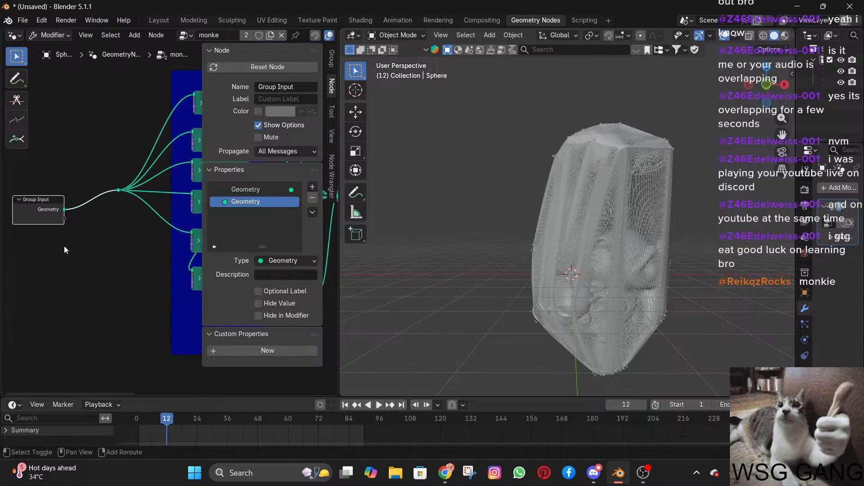
{"action": "mouse_move", "coordinate": [50, 208]}
Select the Group Output node, then the Join Geometry node before it, and examine the geometry components being joined.
{"action": "middle_click_drag", "start_coordinate": [155, 222], "coordinate": [2, 217]}
{"action": "scroll", "coordinate": [405, 216], "scroll_direction": "down", "scroll_amount": 1}
{"action": "scroll", "coordinate": [167, 223], "scroll_direction": "down", "scroll_amount": 6}
{"action": "middle_click_drag", "start_coordinate": [168, 222], "coordinate": [260, 215]}
{"action": "middle_click_drag", "start_coordinate": [123, 223], "coordinate": [118, 223], "text": "shift"}
{"action": "scroll", "coordinate": [155, 218], "scroll_direction": "up", "scroll_amount": 7}
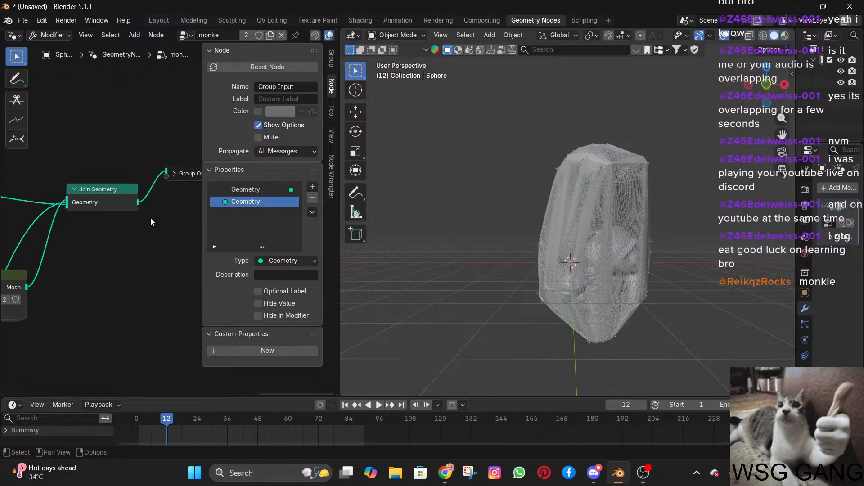
{"action": "middle_click_drag", "start_coordinate": [150, 218], "coordinate": [64, 237]}
{"action": "left_click", "coordinate": [105, 191]}
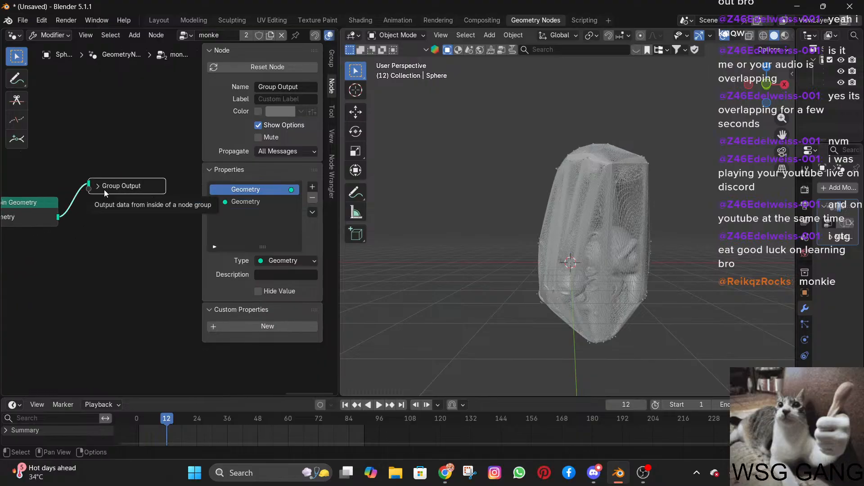
{"action": "left_click", "coordinate": [19, 211]}
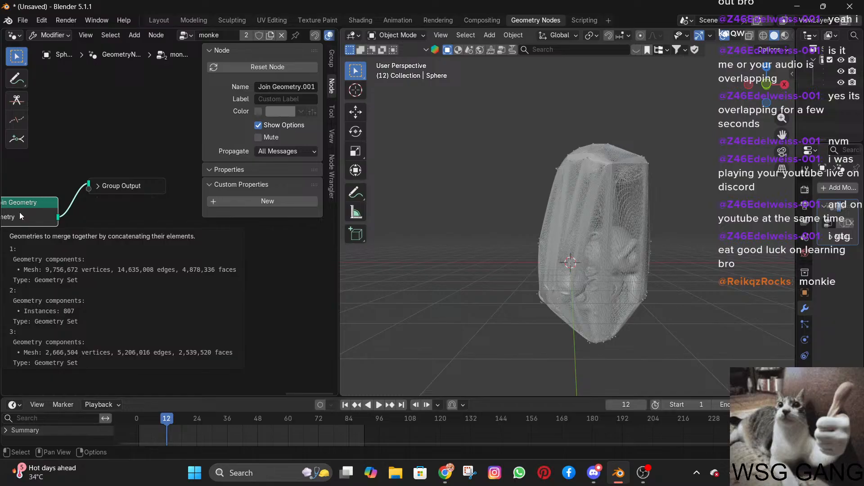
{"action": "scroll", "coordinate": [72, 227], "scroll_direction": "down", "scroll_amount": 3}
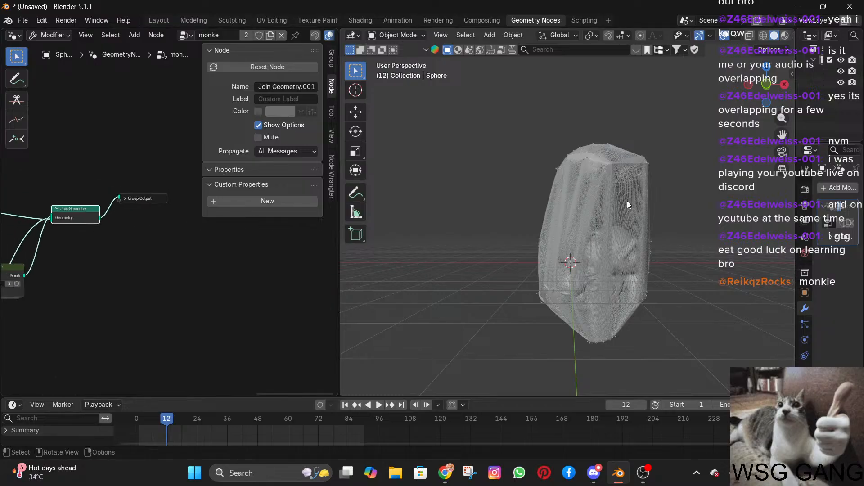
Inspect the wireframe shells of the Suzanne and sphere objects up close and from several angles.
{"action": "middle_click_drag", "start_coordinate": [593, 198], "coordinate": [674, 194]}
{"action": "scroll", "coordinate": [526, 209], "scroll_direction": "up", "scroll_amount": 3}
{"action": "scroll", "coordinate": [674, 195], "scroll_direction": "up", "scroll_amount": 5}
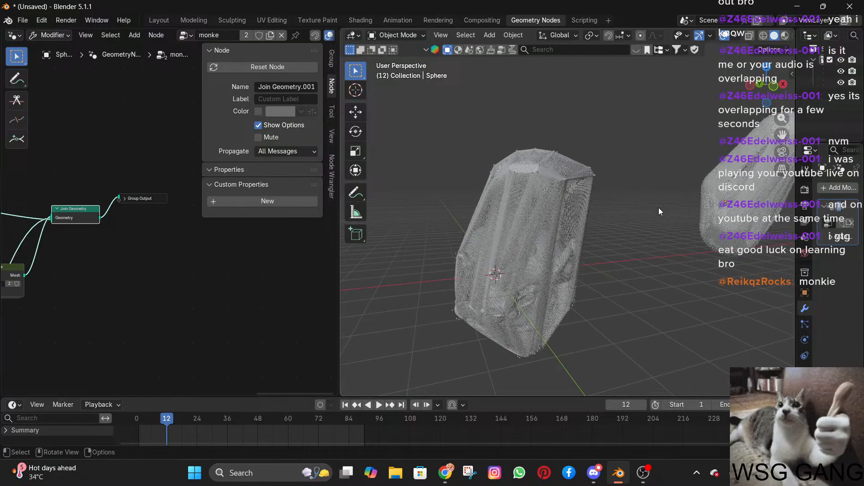
{"action": "scroll", "coordinate": [639, 218], "scroll_direction": "up", "scroll_amount": 6}
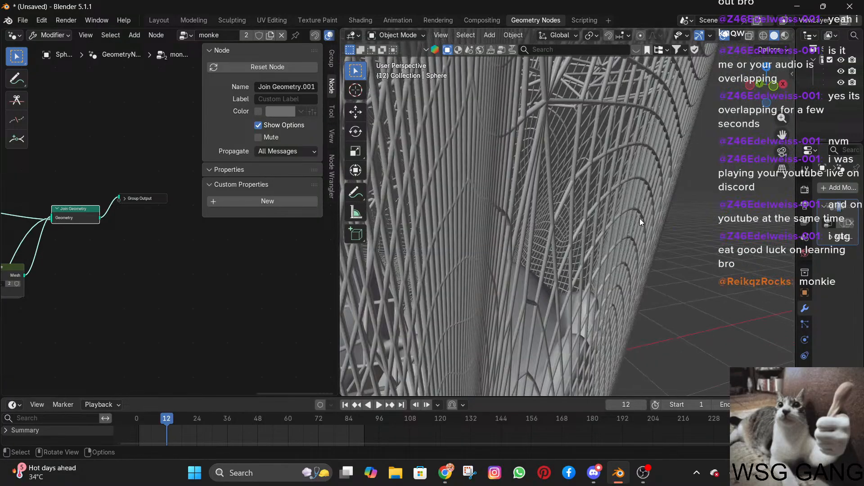
{"action": "scroll", "coordinate": [639, 218], "scroll_direction": "down", "scroll_amount": 10}
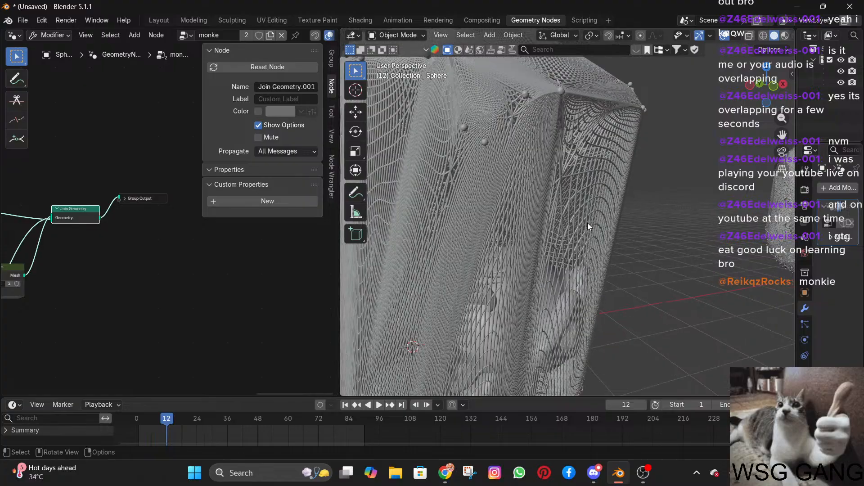
{"action": "middle_click_drag", "start_coordinate": [558, 225], "coordinate": [636, 217]}
{"action": "scroll", "coordinate": [644, 230], "scroll_direction": "down", "scroll_amount": 5}
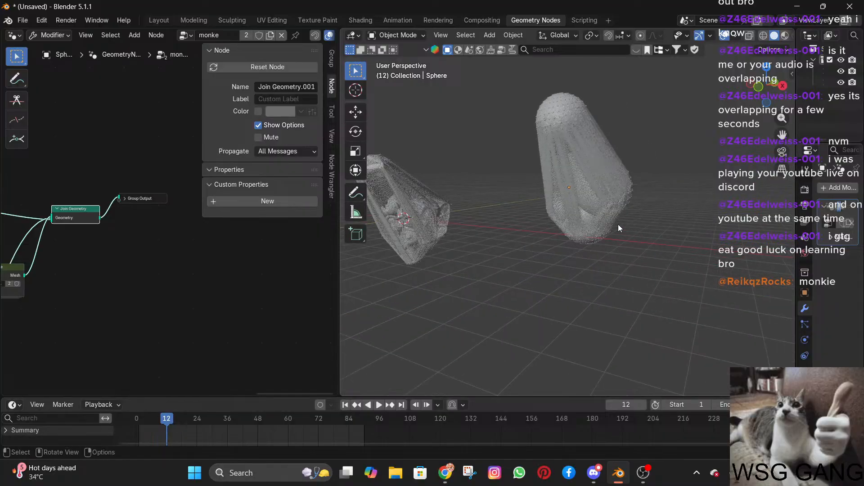
{"action": "middle_click_drag", "start_coordinate": [521, 182], "coordinate": [496, 185]}
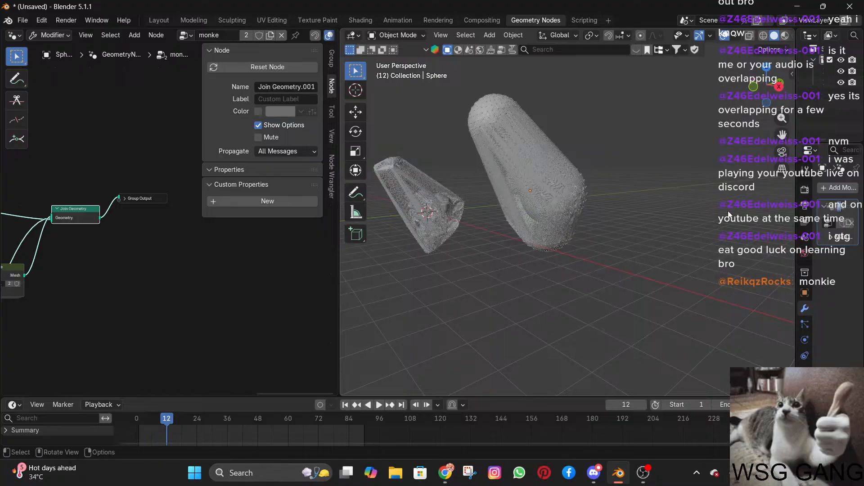